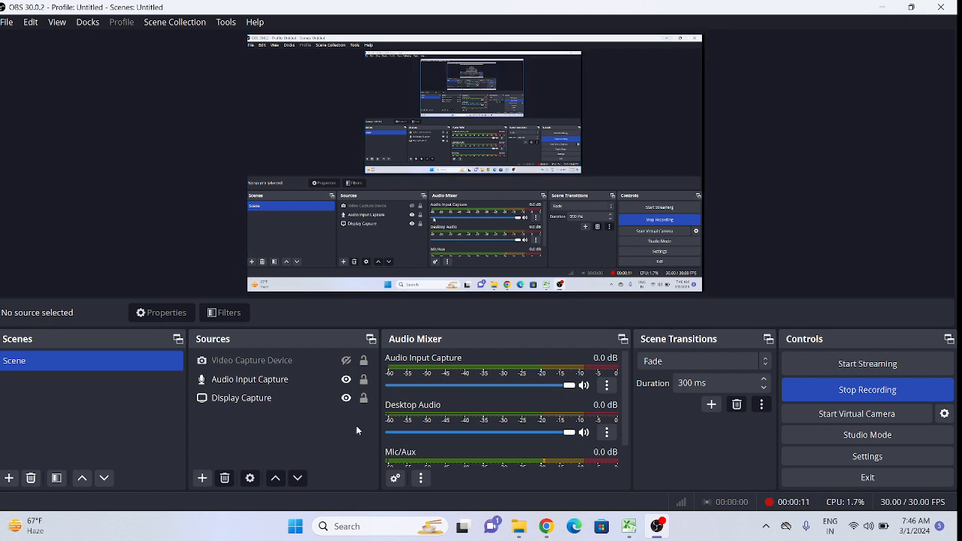
Show the Video Capture Device source in the recording scene and hide it again.
left_click(346, 360)
left_click(346, 361)
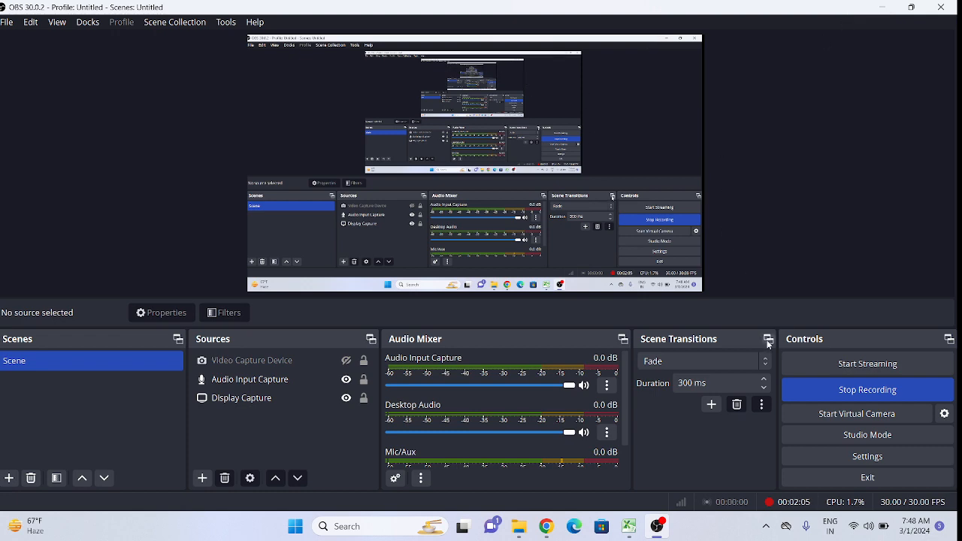
Minimize the recorder, show the desktop and launch the ECC 6.0 EHP 7 GST virtual machine in VMware Workstation.
left_click(882, 7)
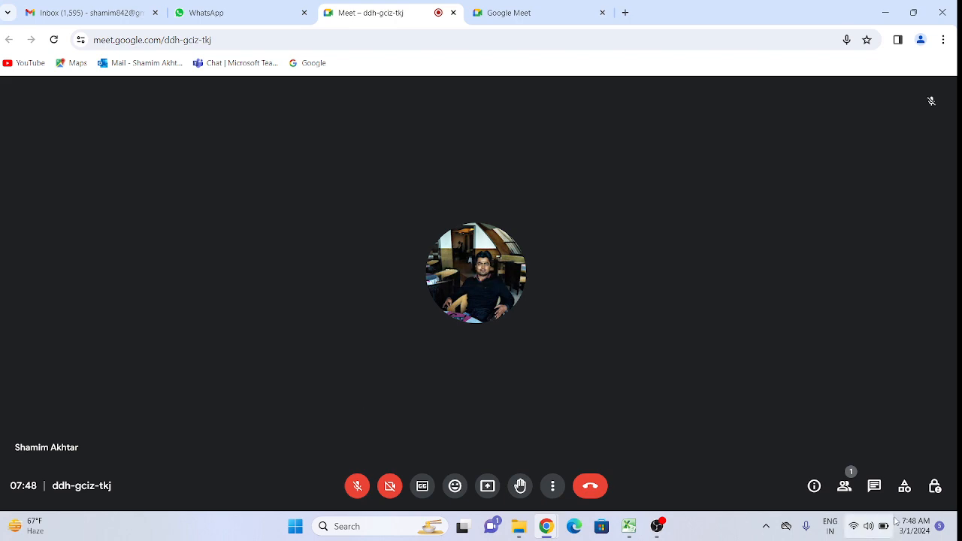
left_click(370, 528)
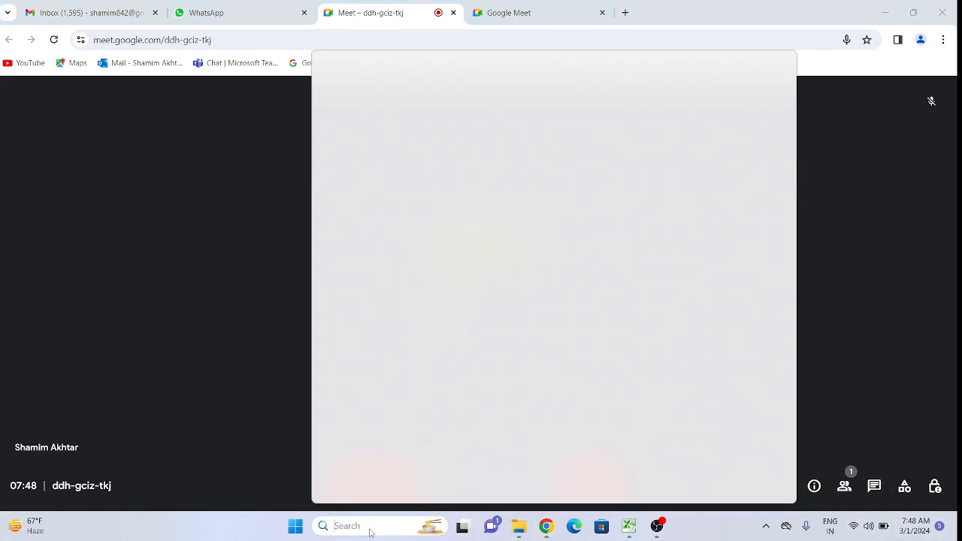
left_click(242, 369)
key("super+d")
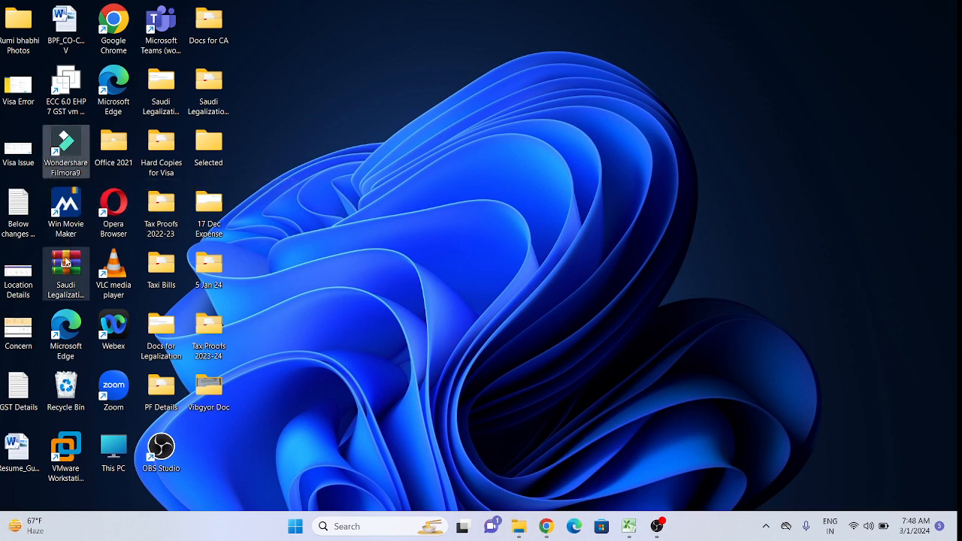
double_click(79, 92)
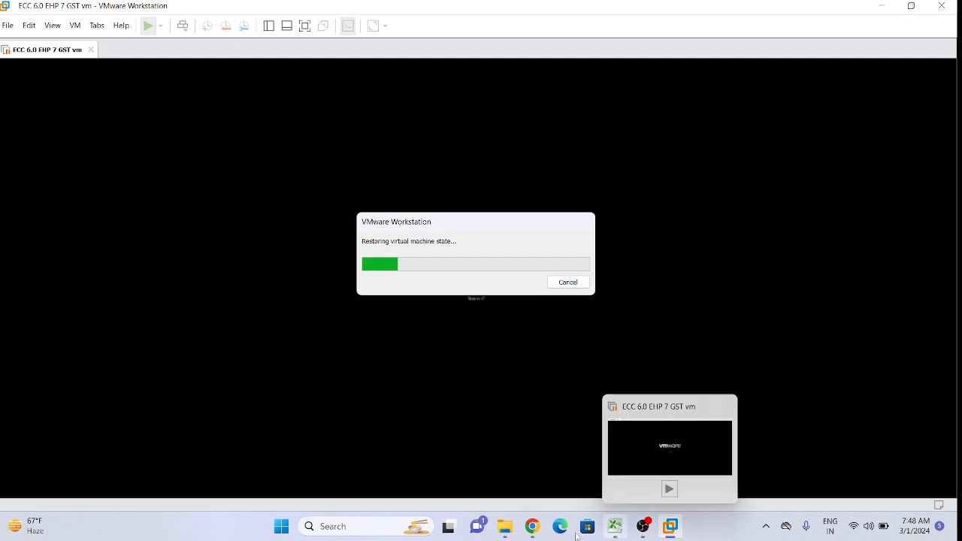
Check the WhatsApp group chat and the Google Meet pages in Chrome, and return to the VMware virtual machine.
mouse_move(530, 517)
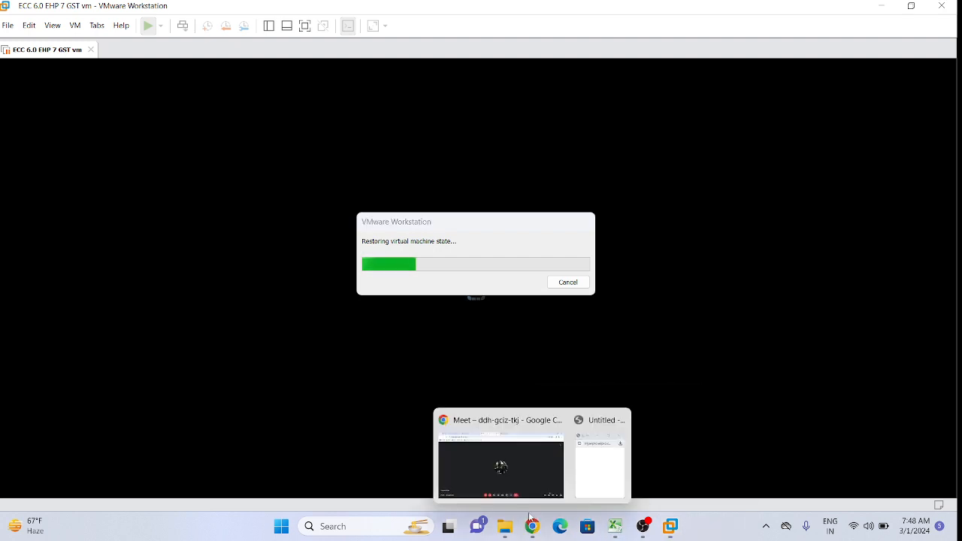
left_click(521, 485)
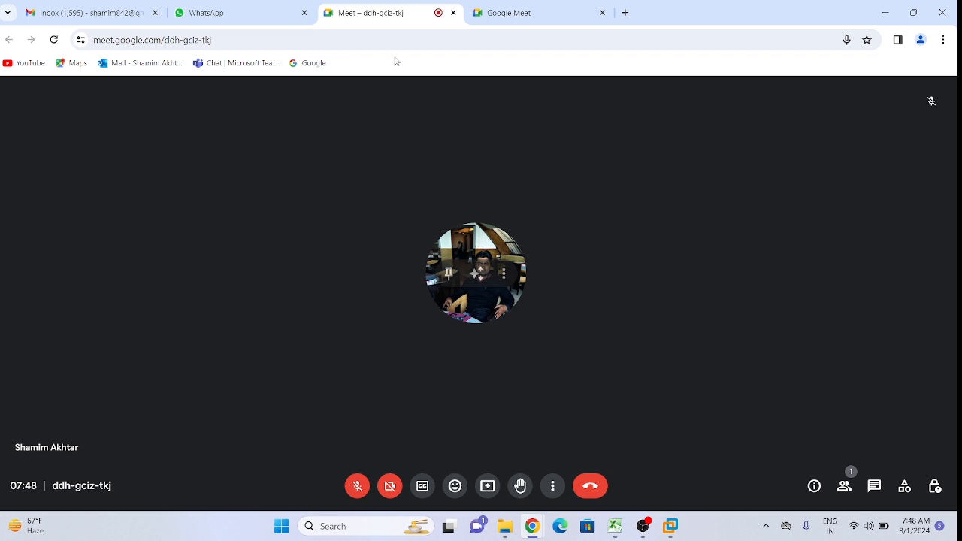
left_click(256, 15)
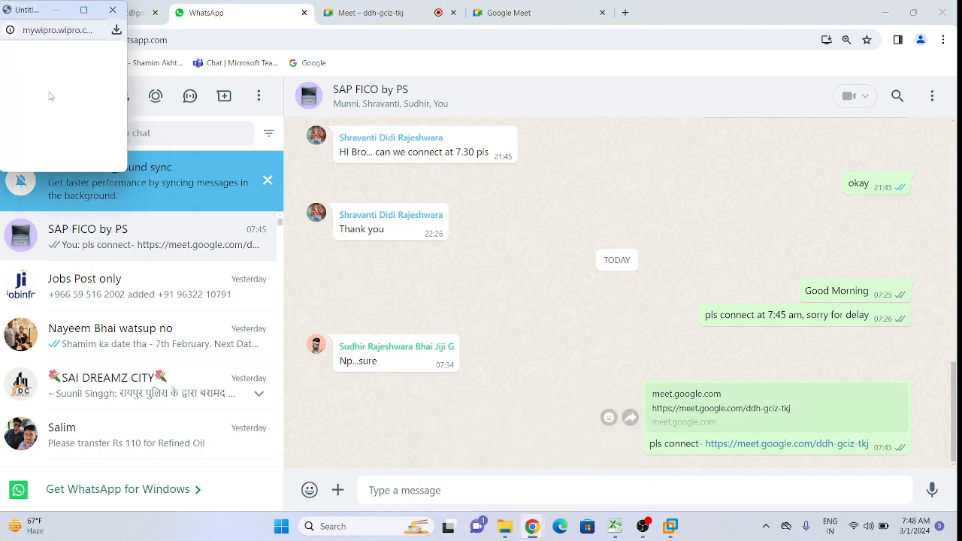
left_click(529, 14)
left_click(566, 242)
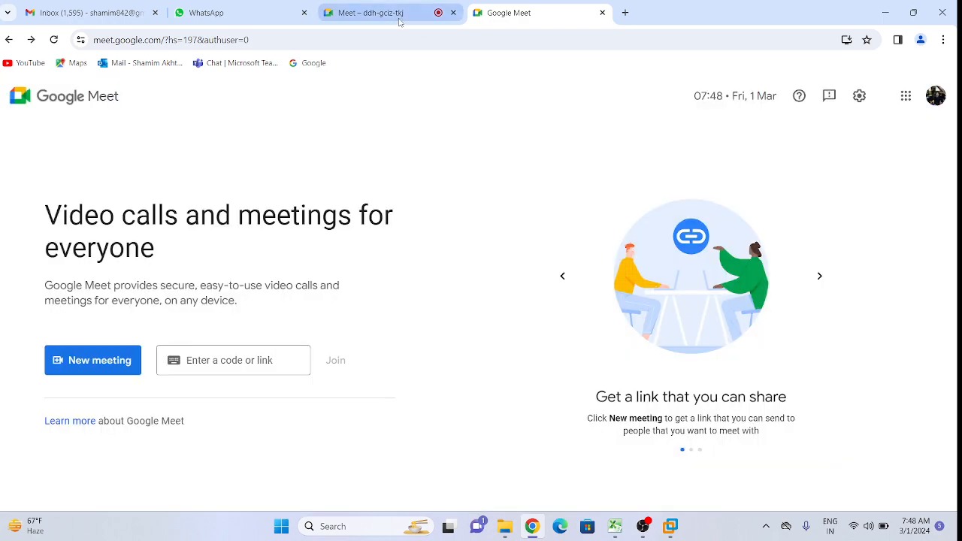
left_click(397, 17)
left_click(667, 524)
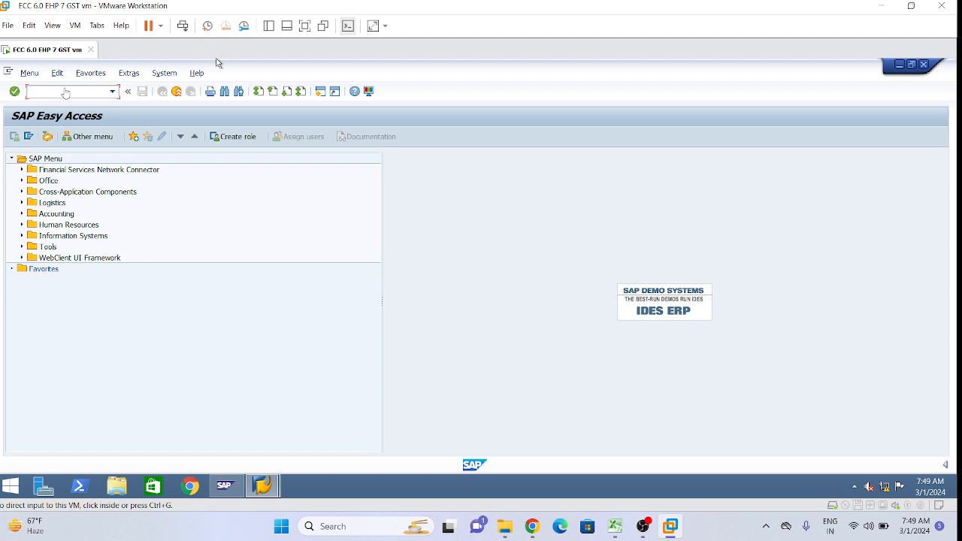
Switch to Chrome and search Google for "advise printing in sap" in a new tab.
left_click(532, 526)
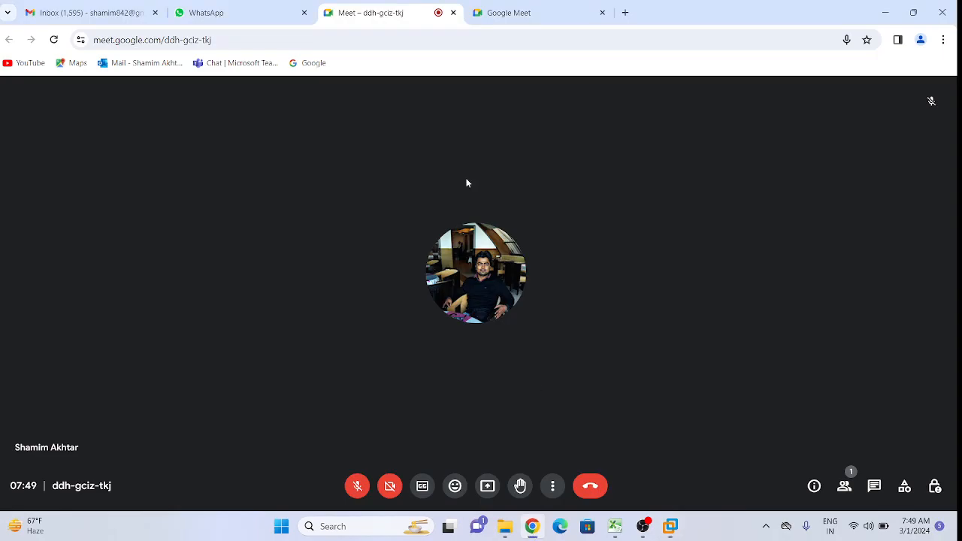
left_click(626, 12)
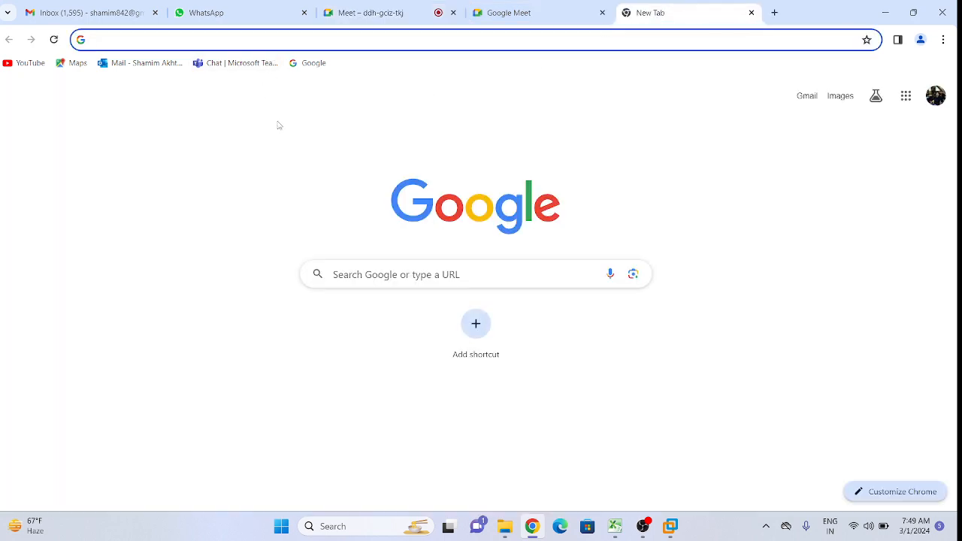
type("advise")
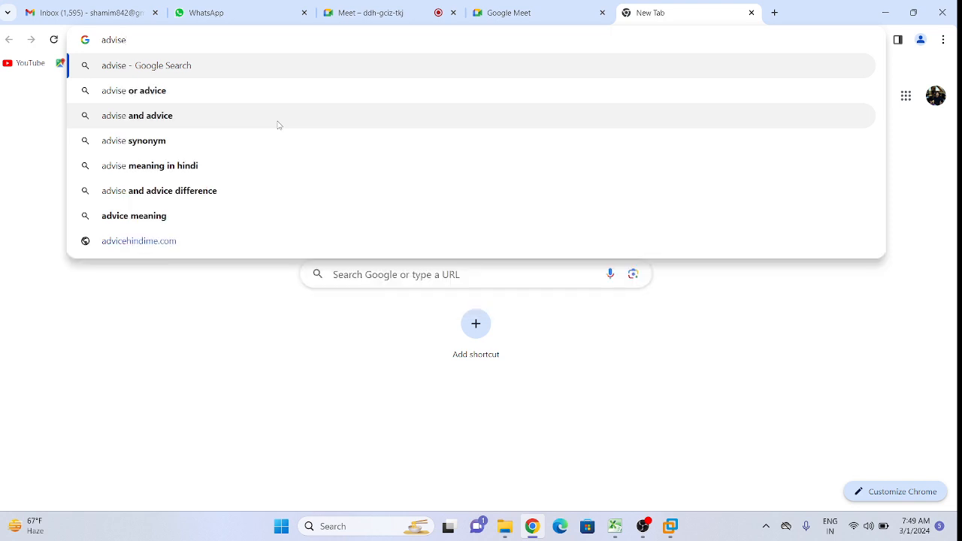
type(" pr")
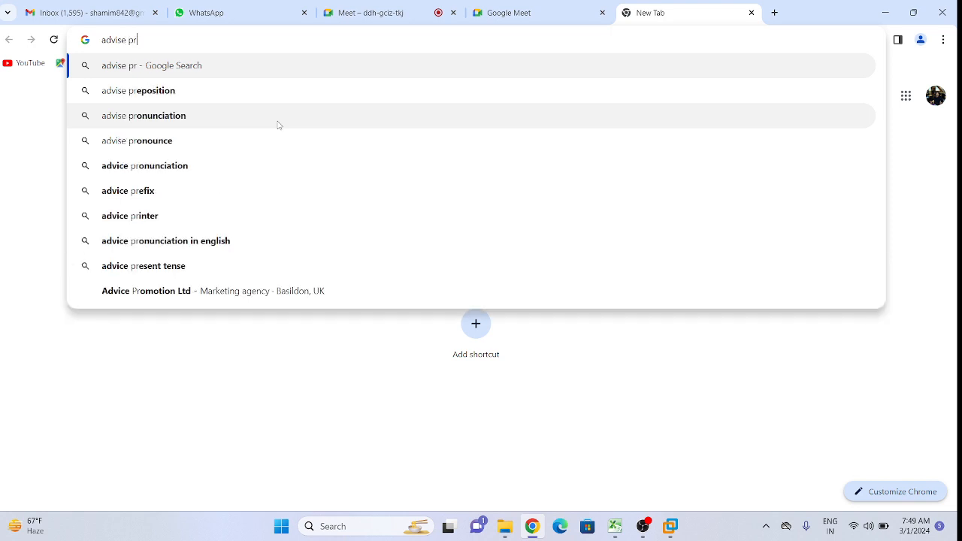
type("inting ")
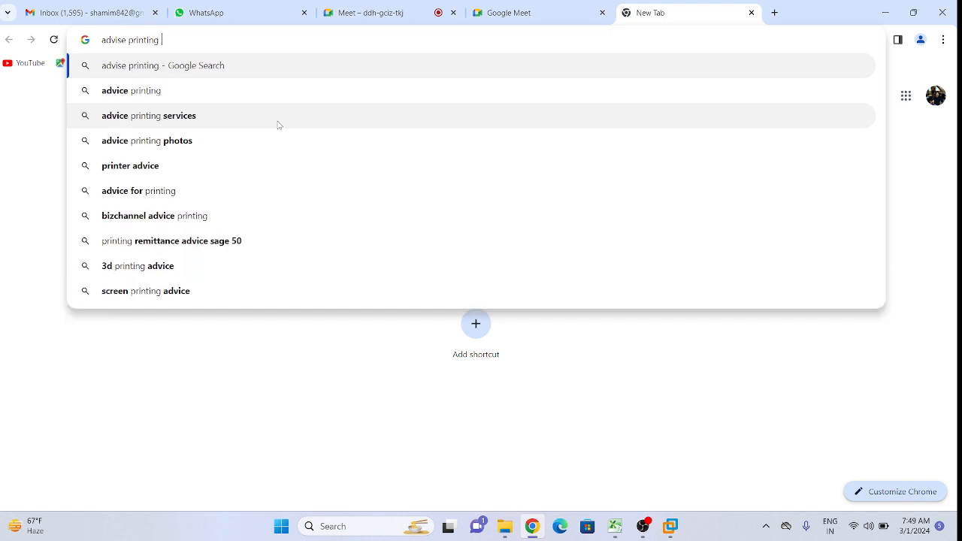
type("in sap")
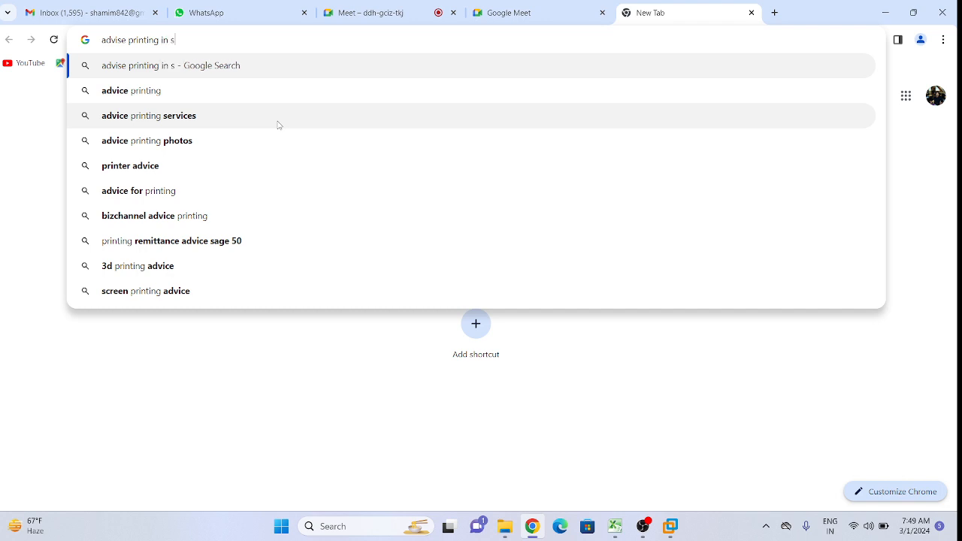
key("Return")
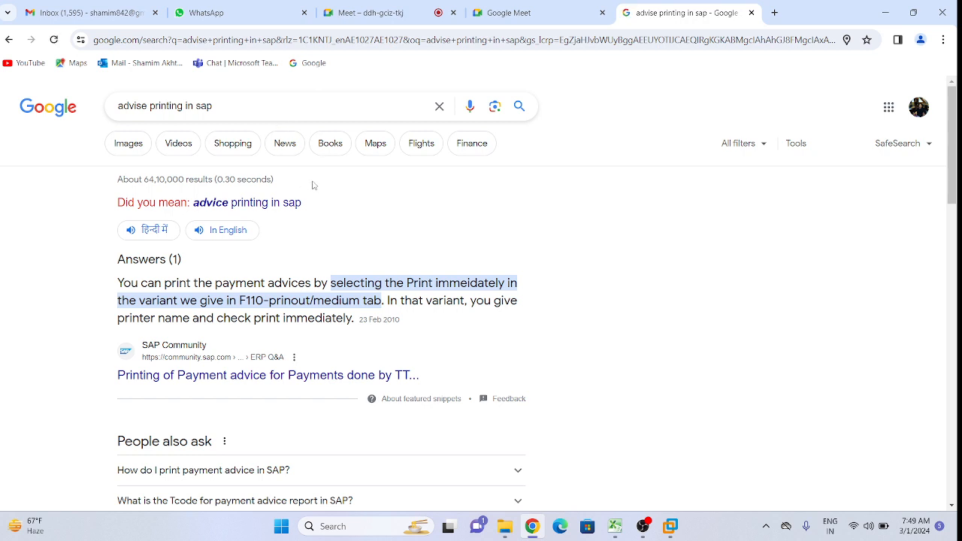
Refine the Google search to "use of advise printing in sap".
left_click(124, 106)
type("use of")
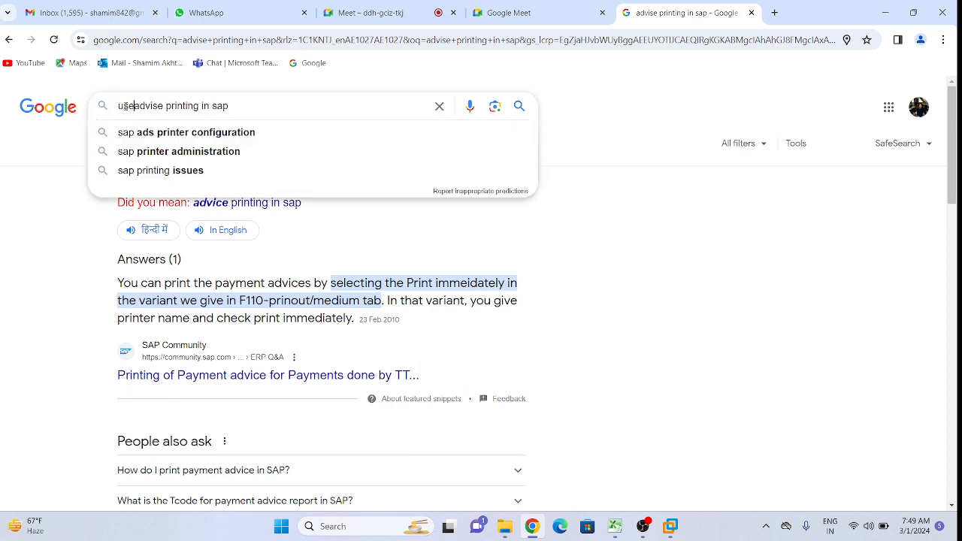
key("Return")
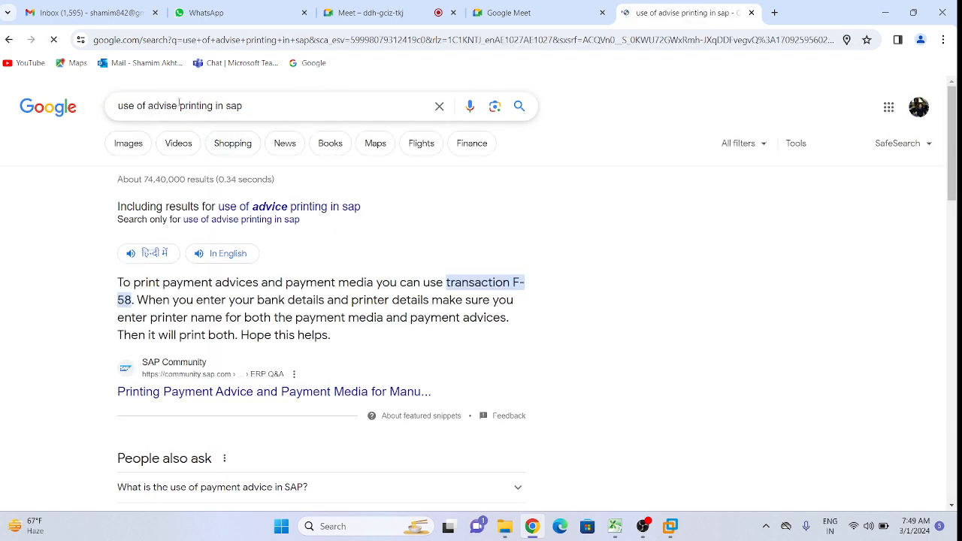
Remove the word "printing" from the query and search for "use of advise in sap".
left_click(214, 105)
key("BackSpace")
key("BackSpace")
key("BackSpace")
key("BackSpace")
key("BackSpace")
key("BackSpace")
key("BackSpace")
key("BackSpace")
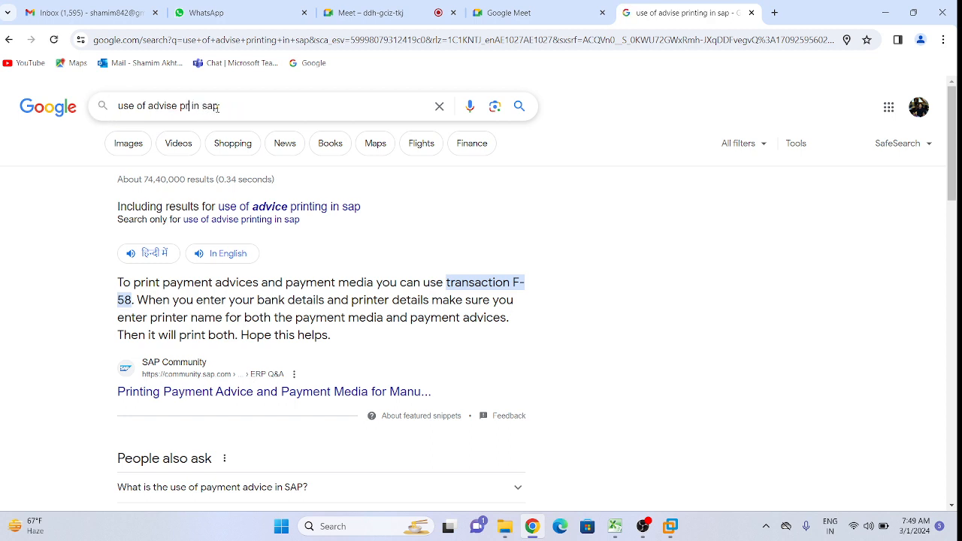
key("Return")
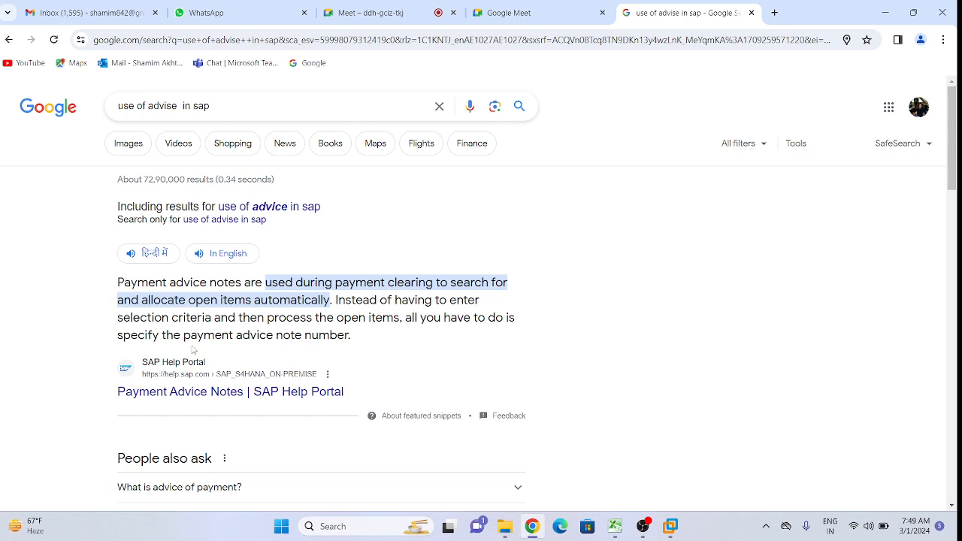
Expand the related question "What is advice of payment?" and review its answer and the surrounding results.
scroll(193, 347, "down", 3)
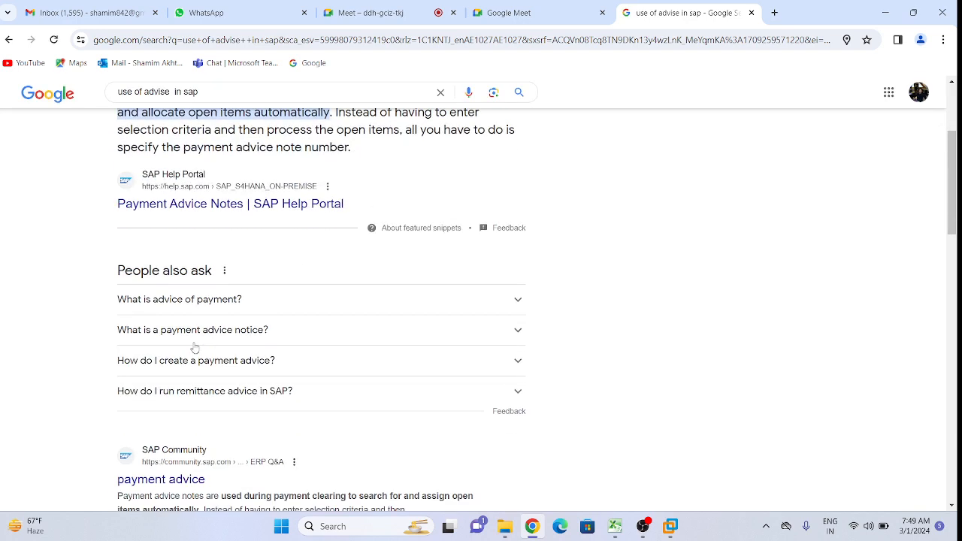
left_click(197, 301)
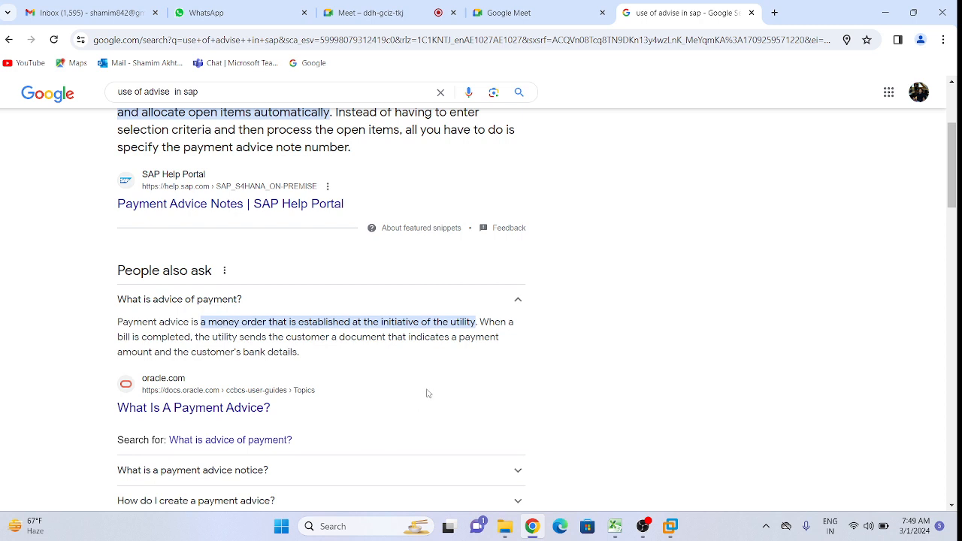
scroll(425, 383, "down", 2)
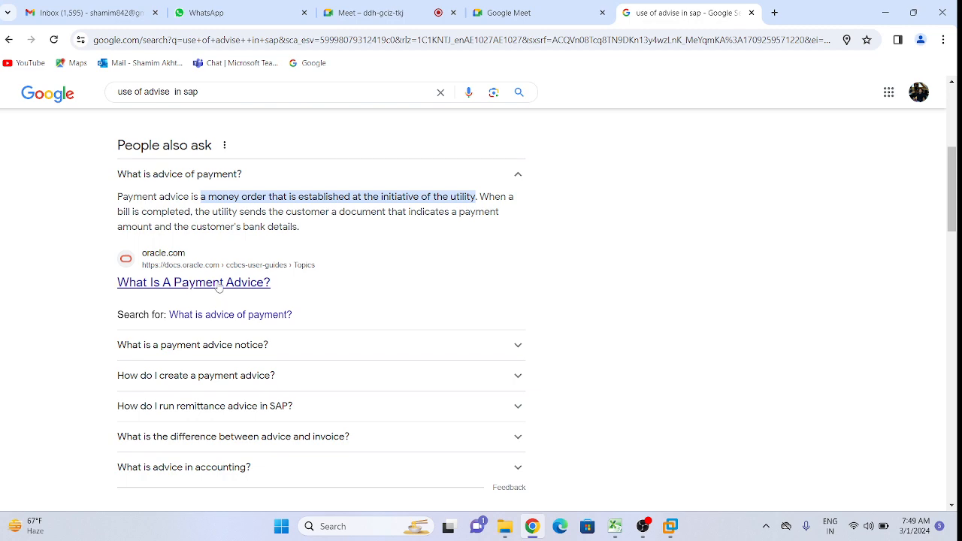
scroll(218, 294, "down", 2)
scroll(238, 304, "up", 4)
scroll(238, 303, "down", 4)
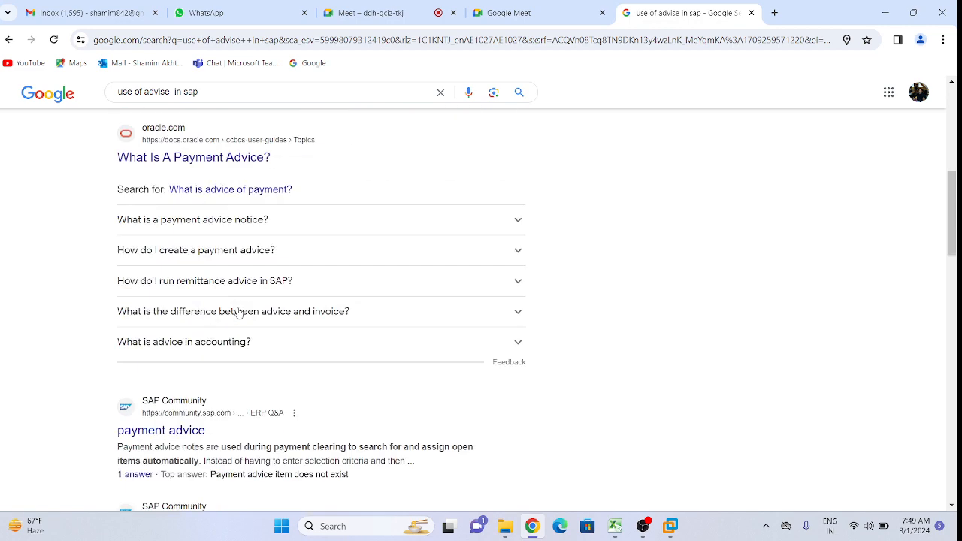
Open the SAP Community result "payment advice", read its question and answers, and close the page.
left_click(188, 435)
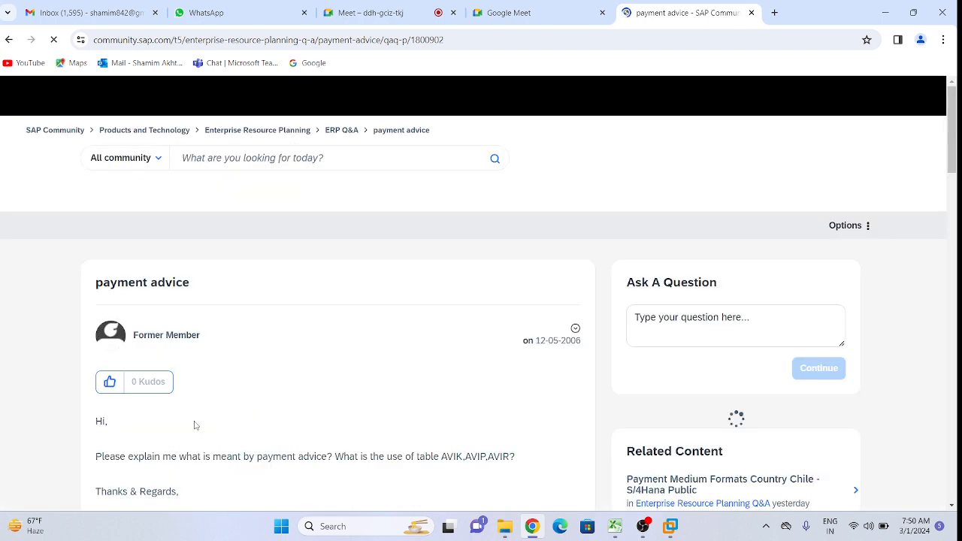
scroll(189, 404, "down", 3)
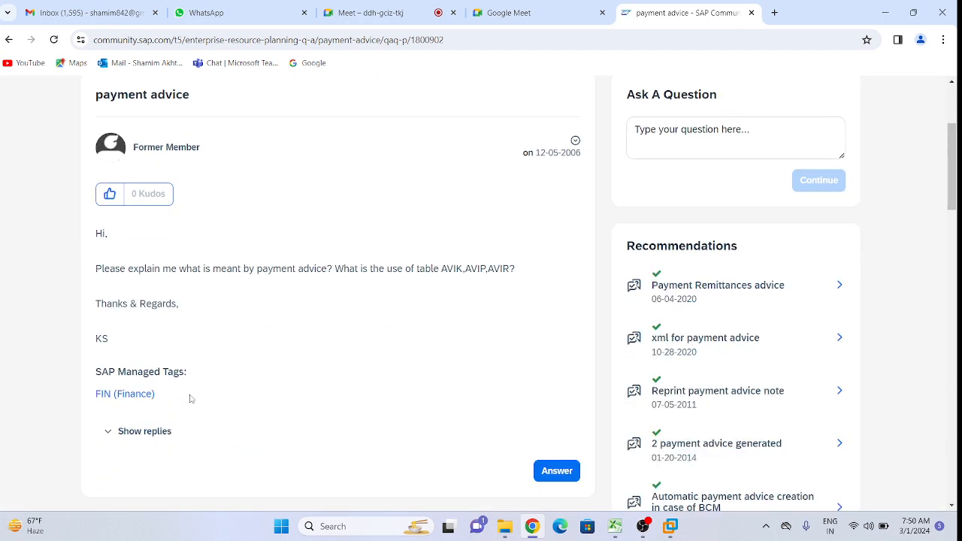
scroll(191, 401, "down", 6)
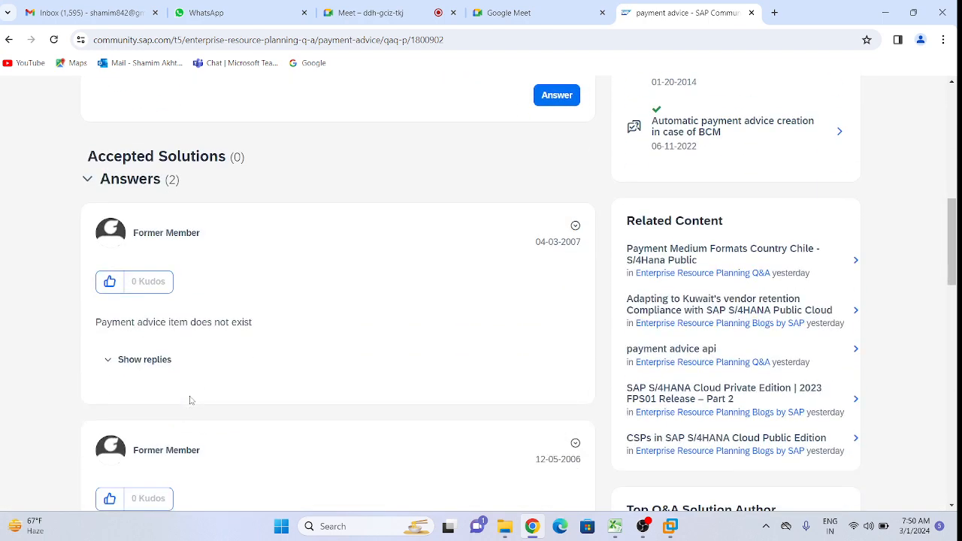
scroll(191, 400, "down", 3)
scroll(190, 401, "down", 2)
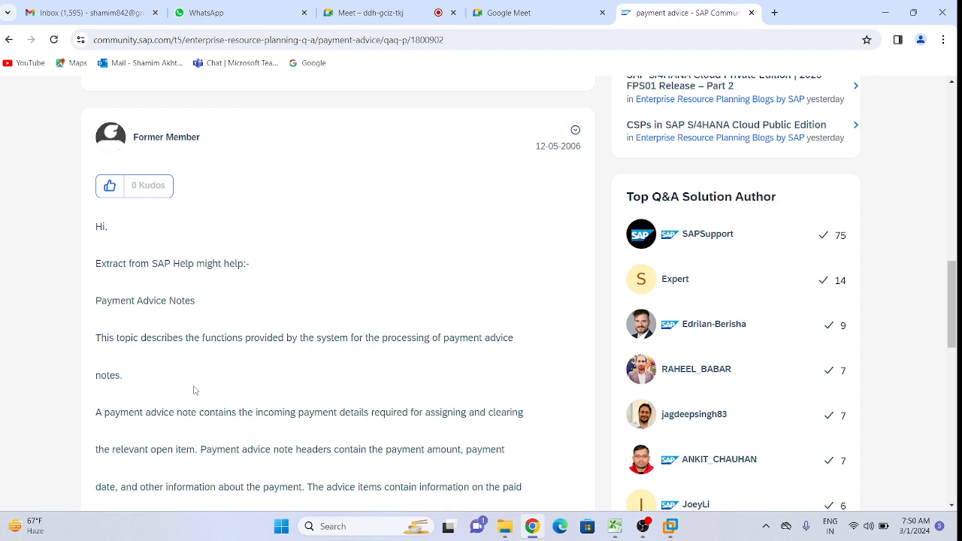
scroll(193, 390, "down", 2)
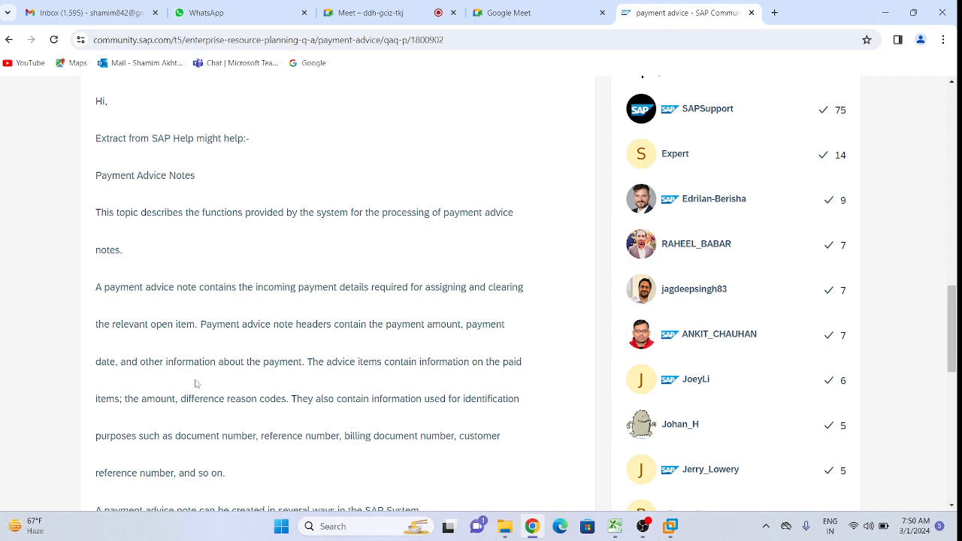
scroll(197, 383, "down", 3)
scroll(215, 371, "up", 10)
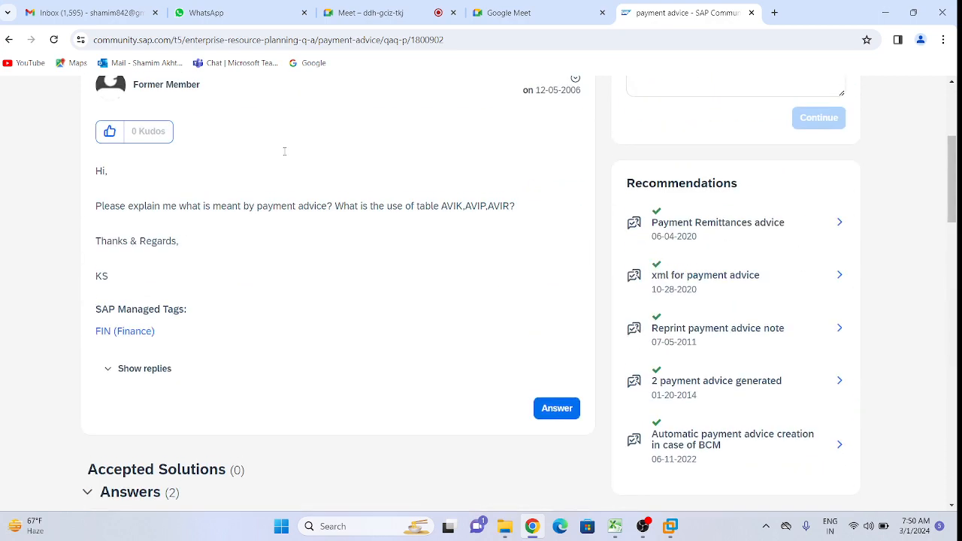
left_click(751, 13)
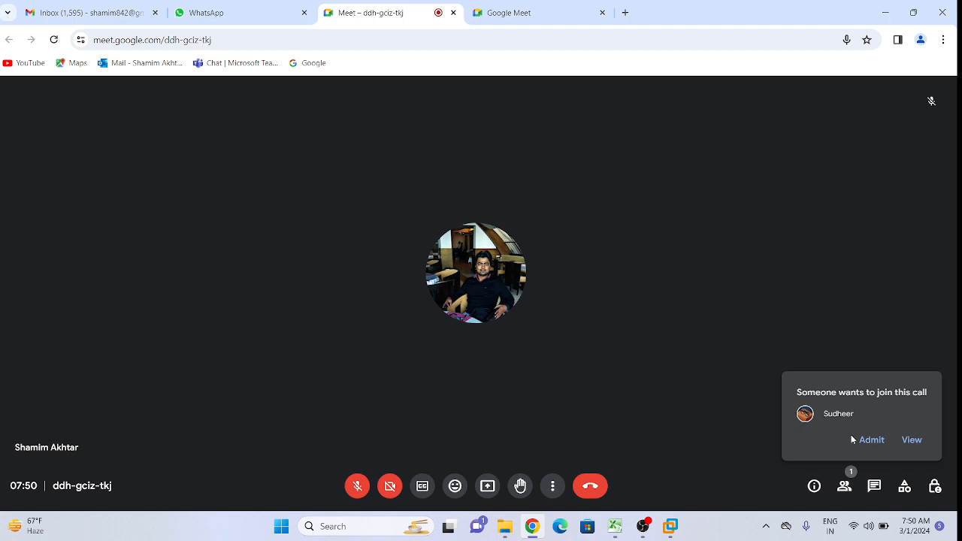
Admit the waiting participant to the Google Meet call and unmute the microphone.
left_click(870, 441)
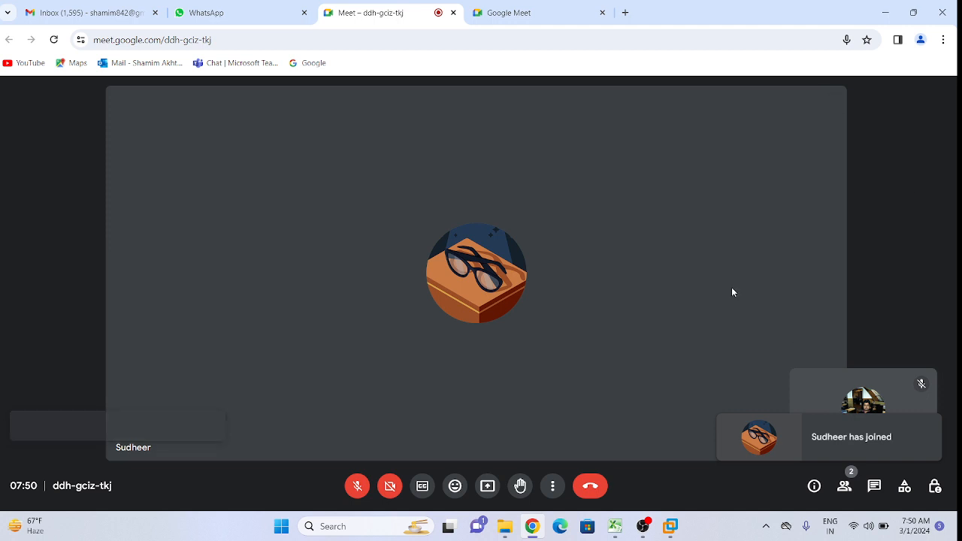
left_click(357, 487)
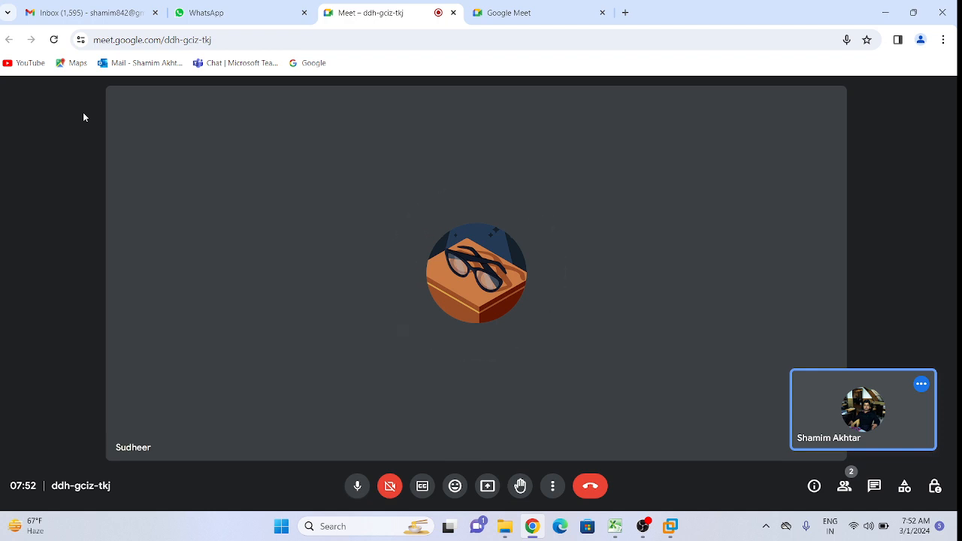
Present the entire screen in the Google Meet call, hide the sharing bar and dismiss the presenting notification.
left_click(487, 485)
left_click(591, 112)
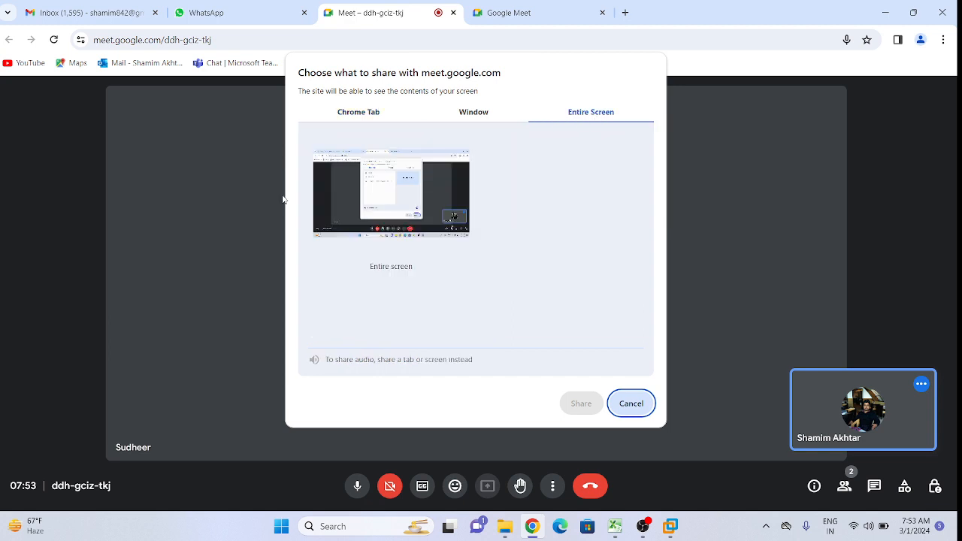
left_click(581, 403)
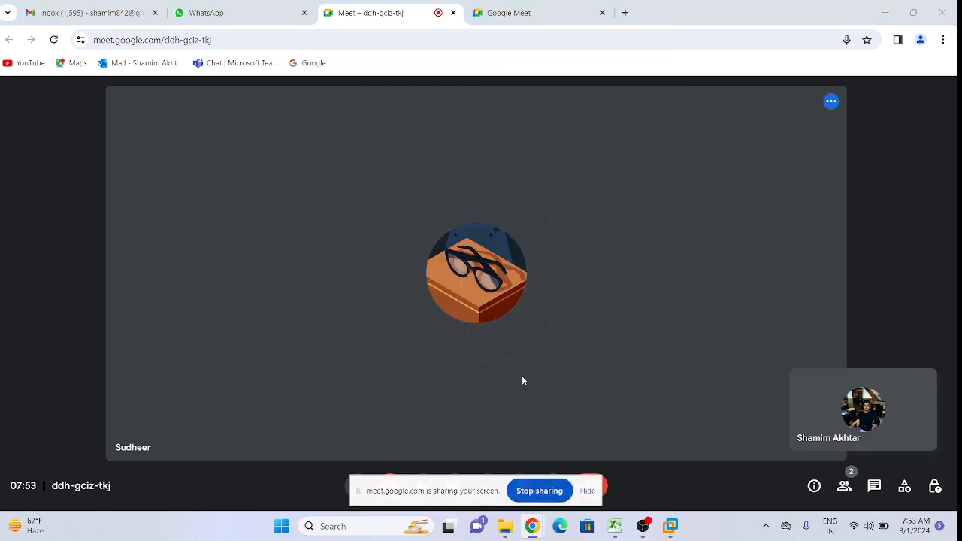
left_click(587, 490)
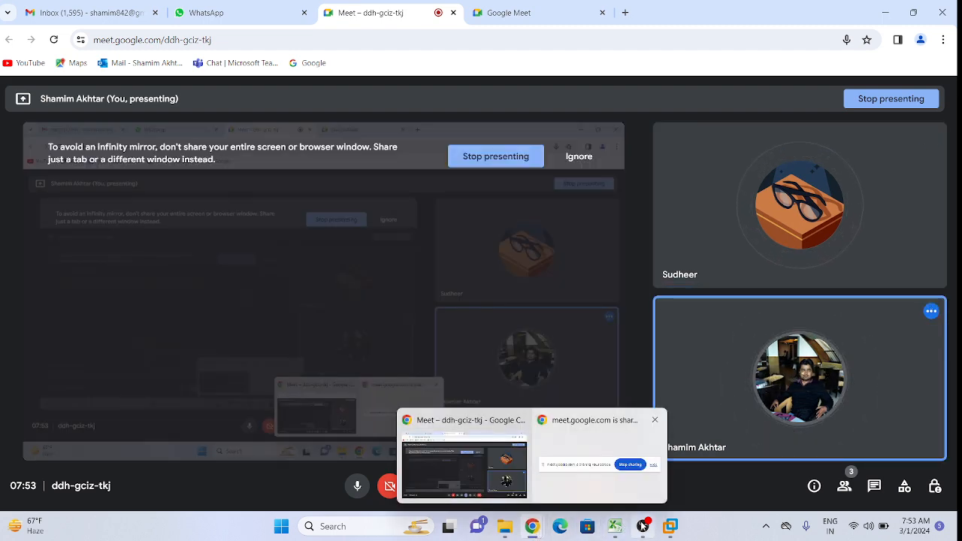
left_click(532, 526)
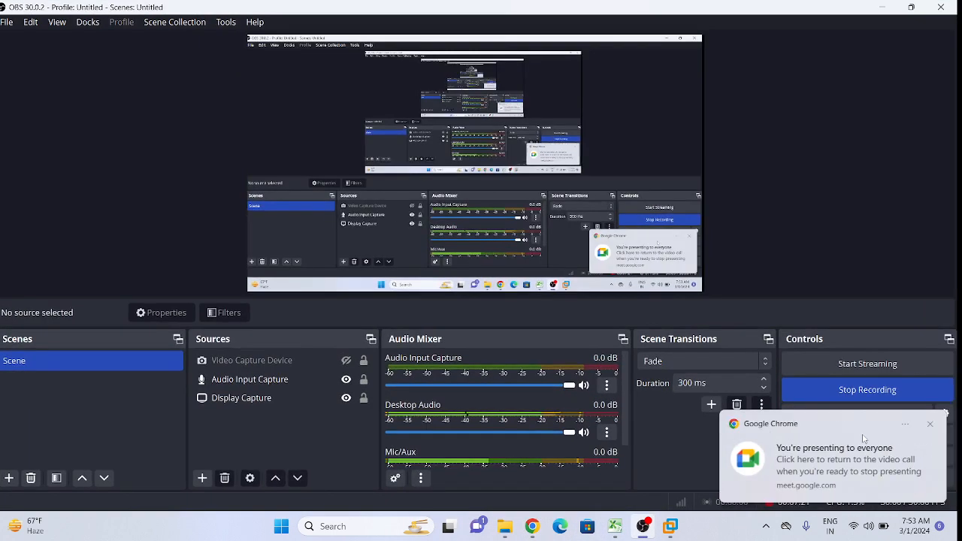
left_click(930, 424)
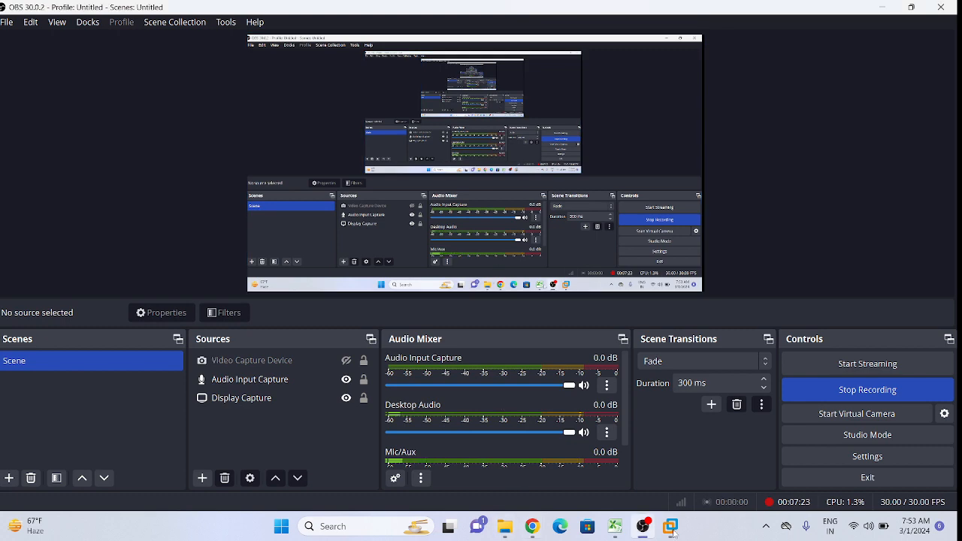
Switch to the Excel class workbook, open the sheet "Class 25 Define House Bank, key" and review its DMEE and EBS payment flow.
left_click(615, 526)
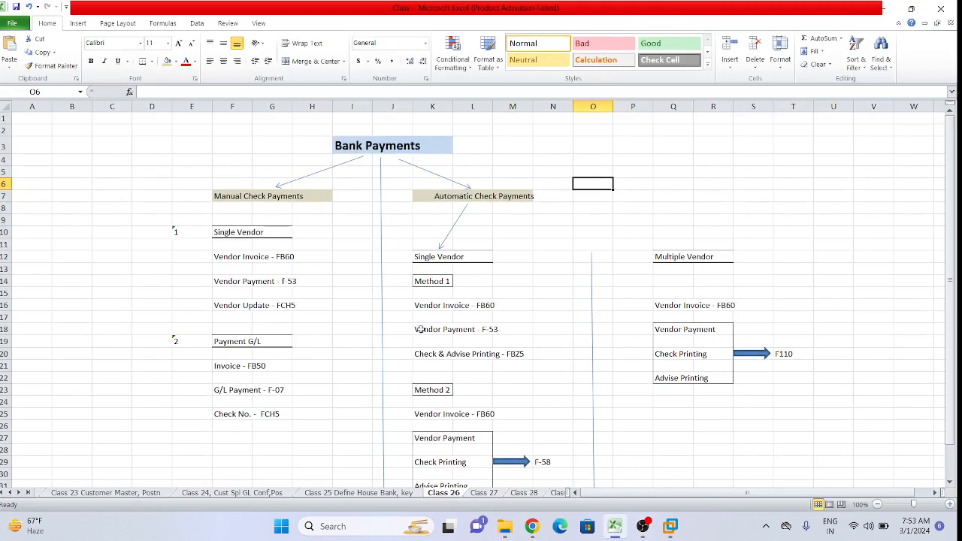
left_click(395, 493)
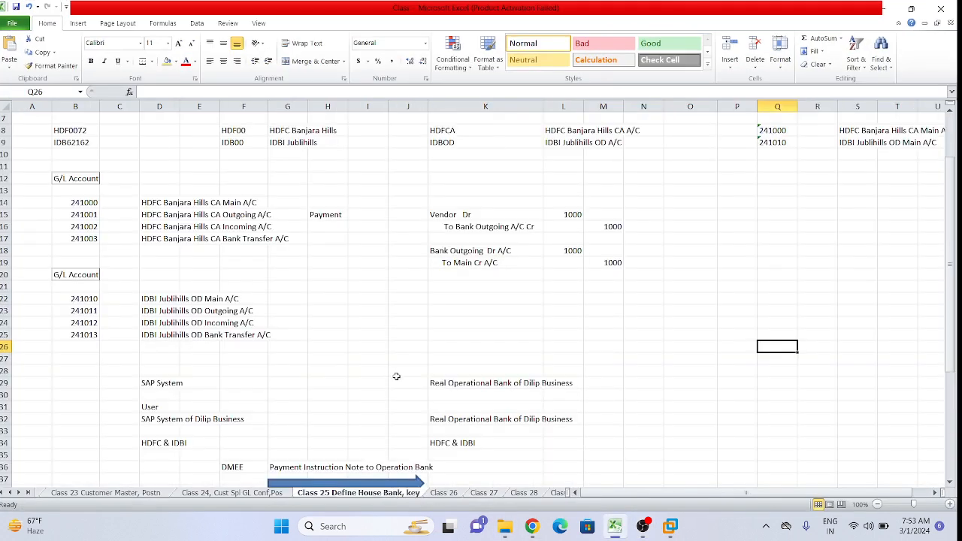
scroll(397, 421, "up", 2)
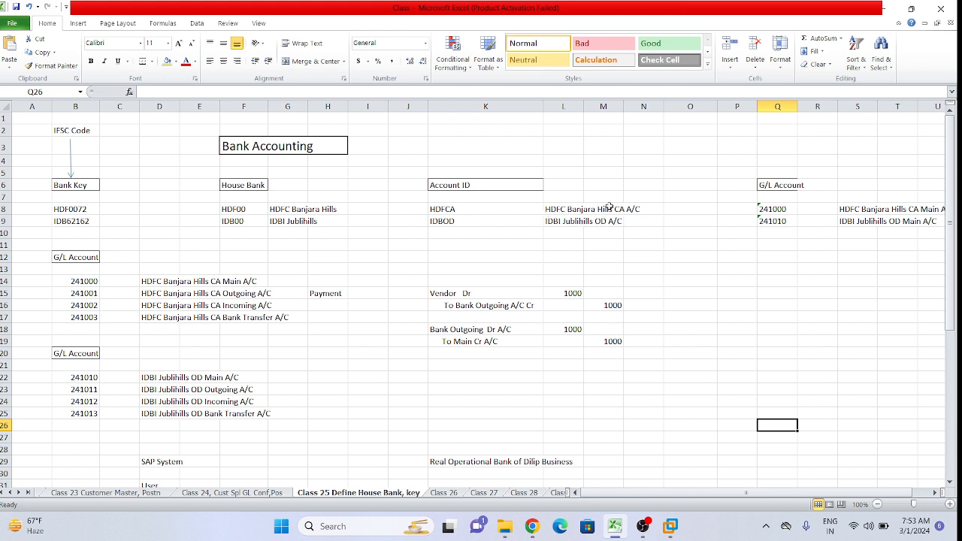
scroll(370, 342, "down", 5)
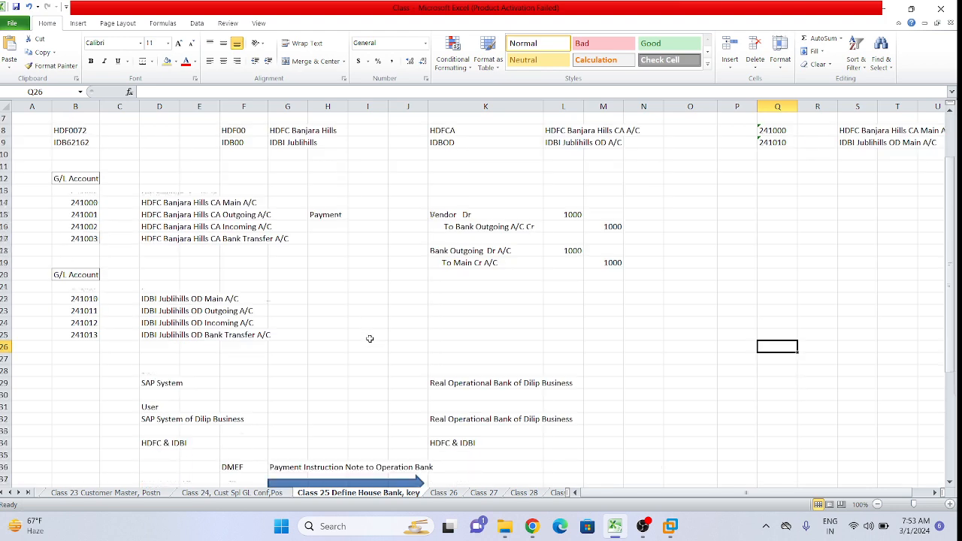
scroll(369, 342, "down", 5)
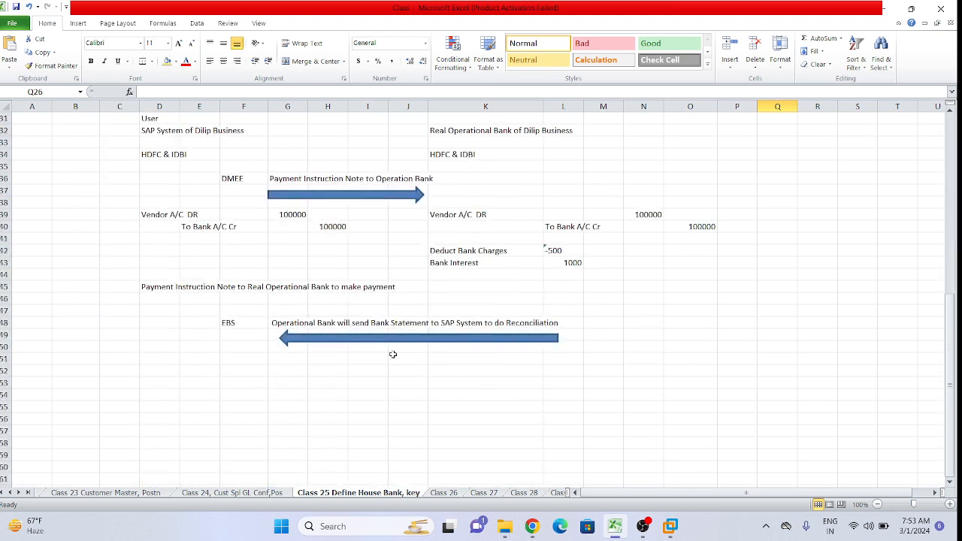
scroll(392, 354, "up", 3)
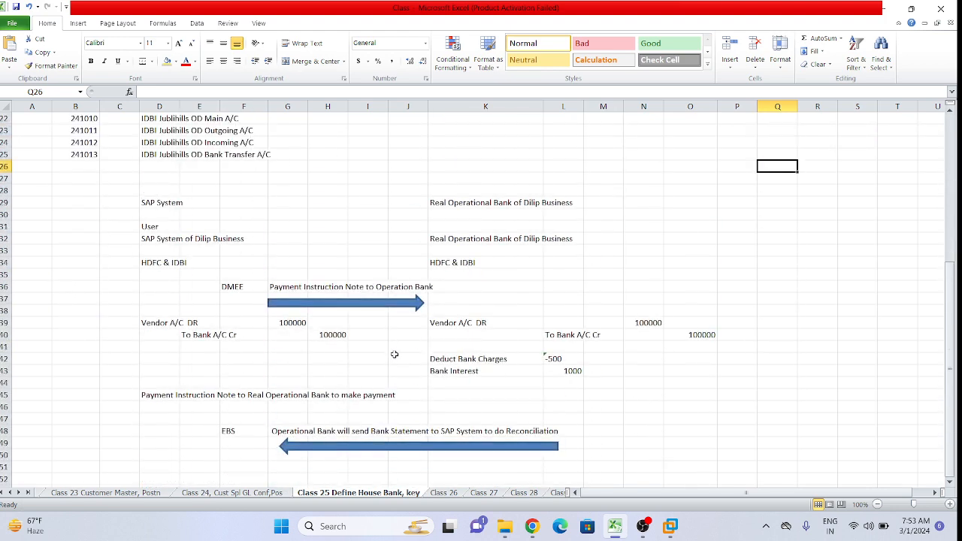
left_click(97, 262)
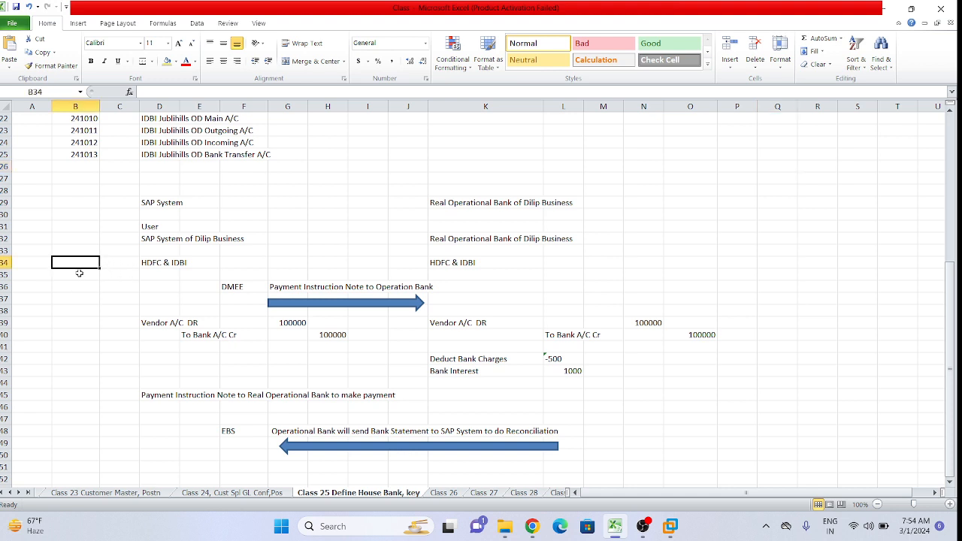
left_click(75, 237)
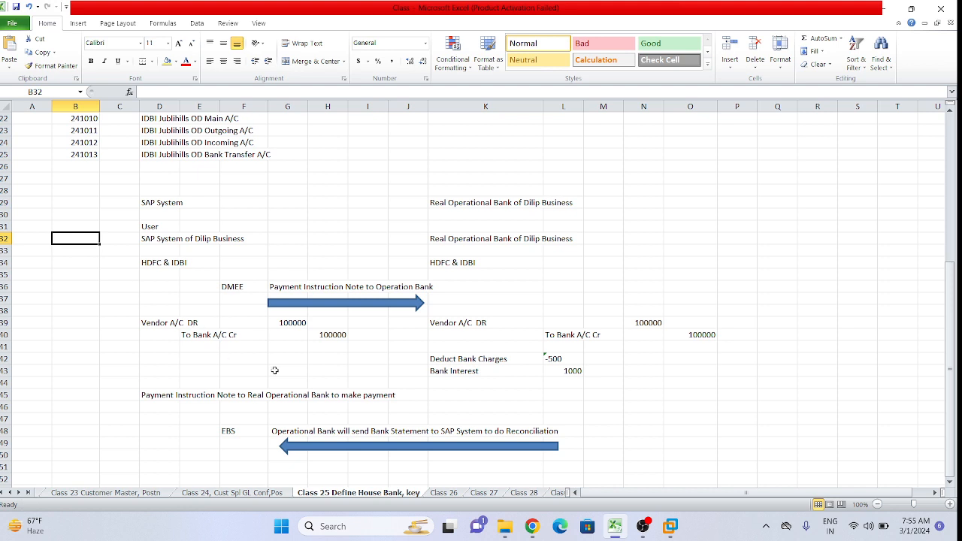
left_click(477, 391)
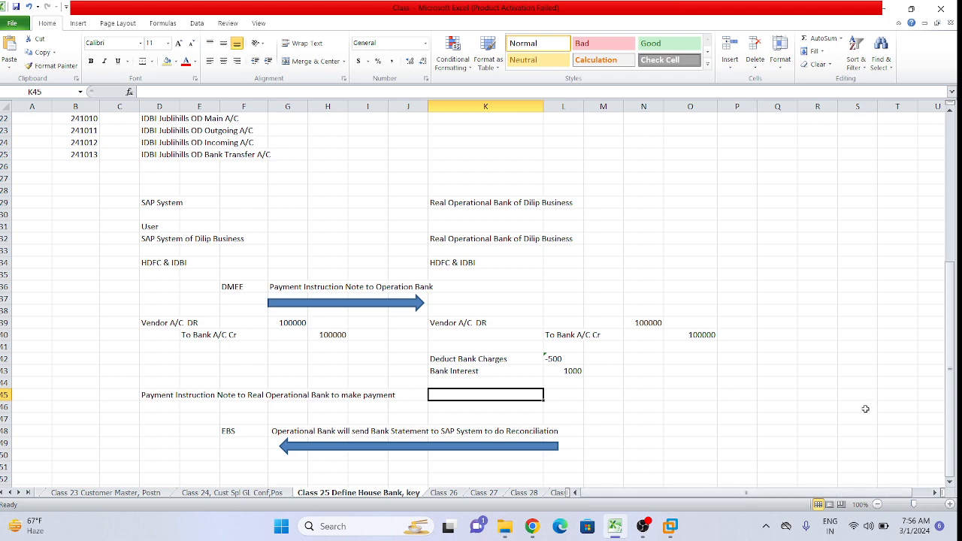
Review the bank keys, house banks, account IDs, G/L accounts and sample payment postings in the Bank Accounting overview.
scroll(702, 382, "up", 7)
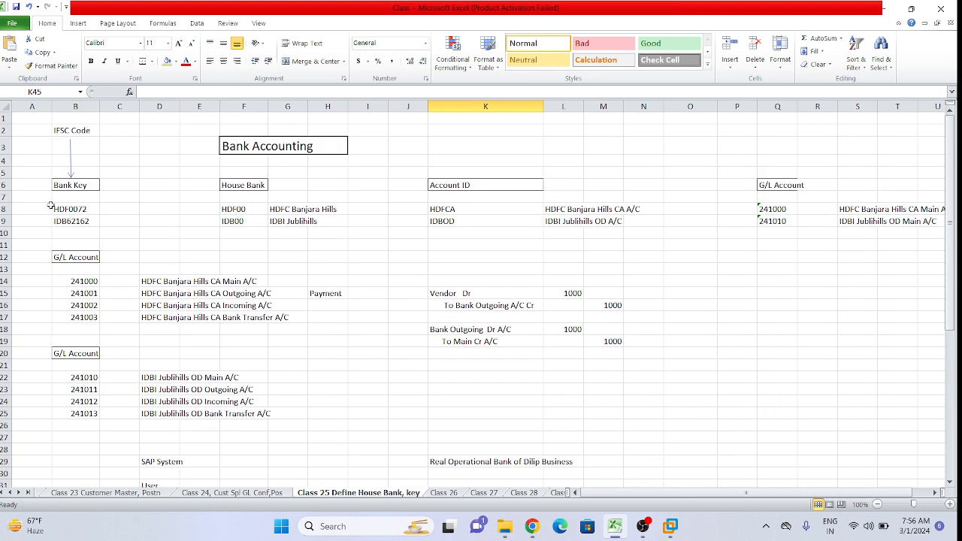
left_click_drag(27, 180, 268, 264)
left_click(601, 329)
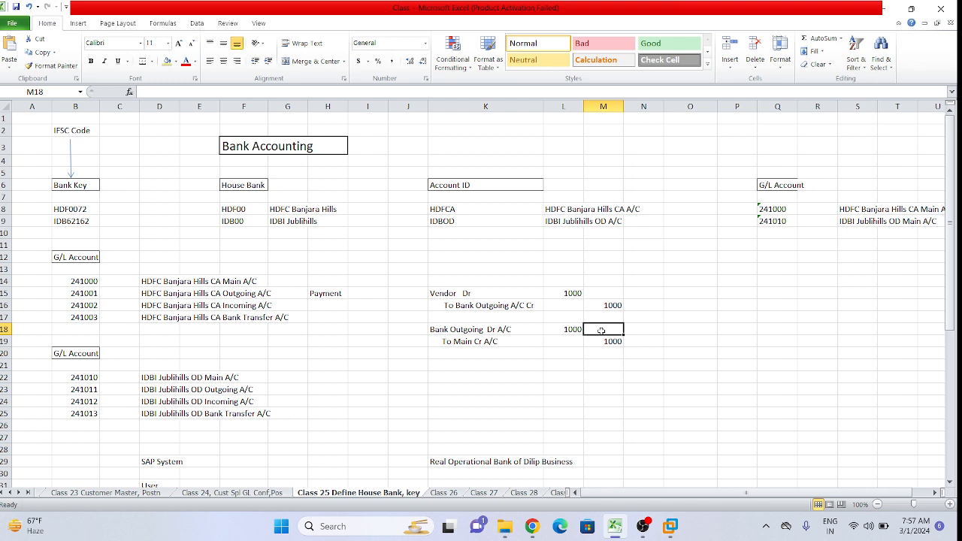
scroll(453, 384, "down", 2)
scroll(453, 382, "up", 2)
scroll(339, 427, "down", 4)
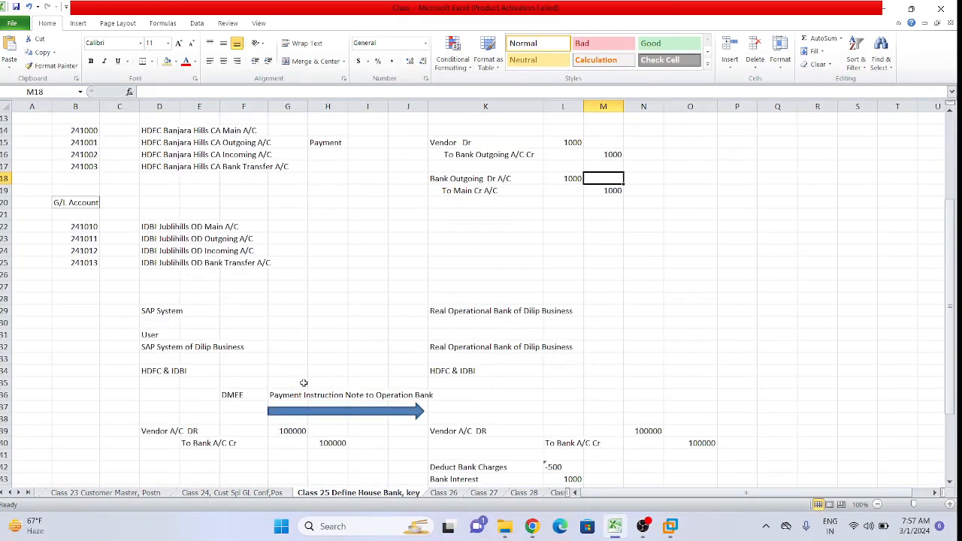
scroll(308, 380, "up", 4)
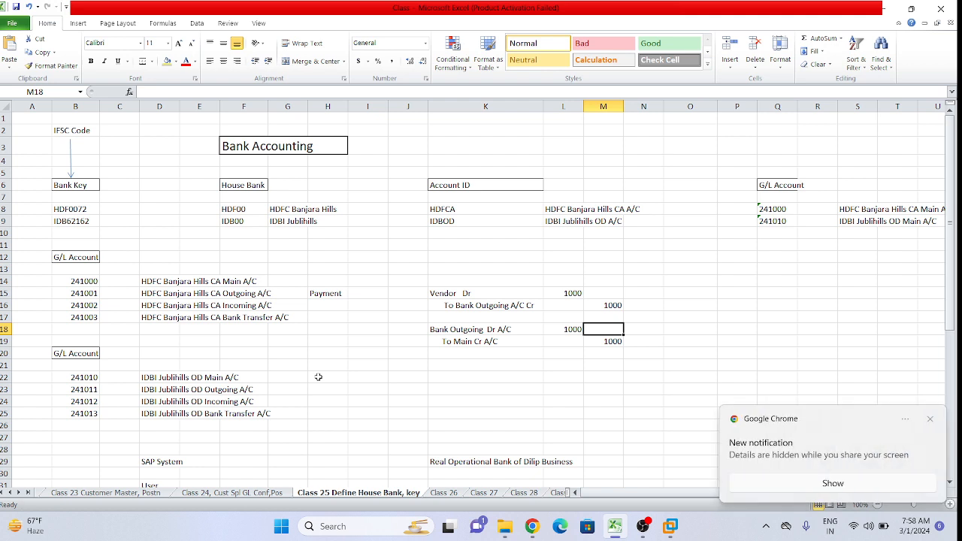
Dismiss the browser notification and switch to the SAP virtual machine in VMware Workstation.
left_click(930, 420)
left_click(670, 526)
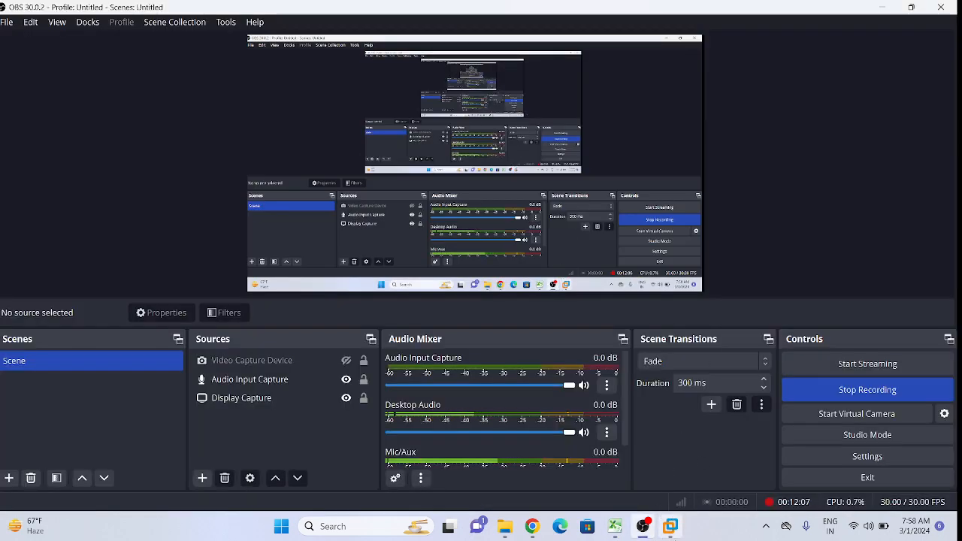
left_click(669, 526)
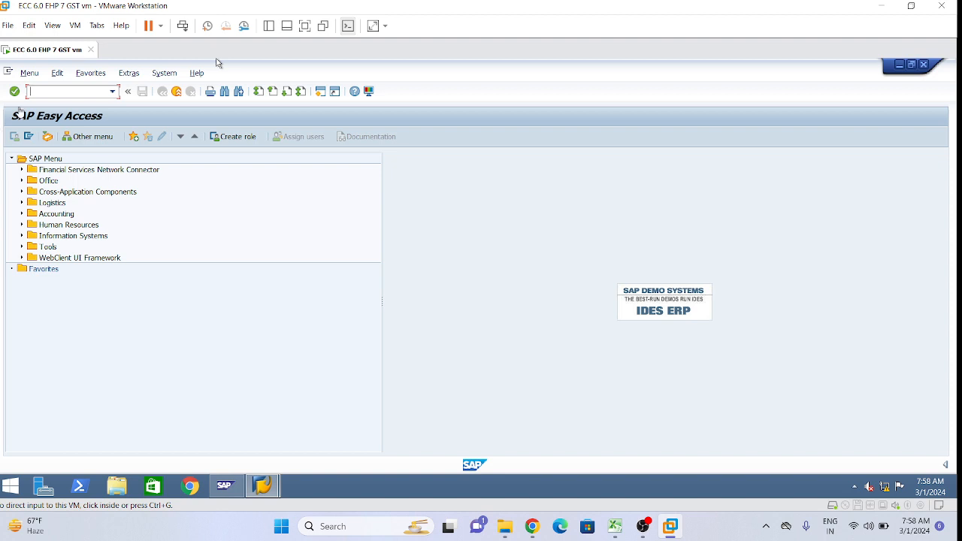
Run transaction spro and open the SAP Reference IMG.
left_click(51, 93)
type("spro")
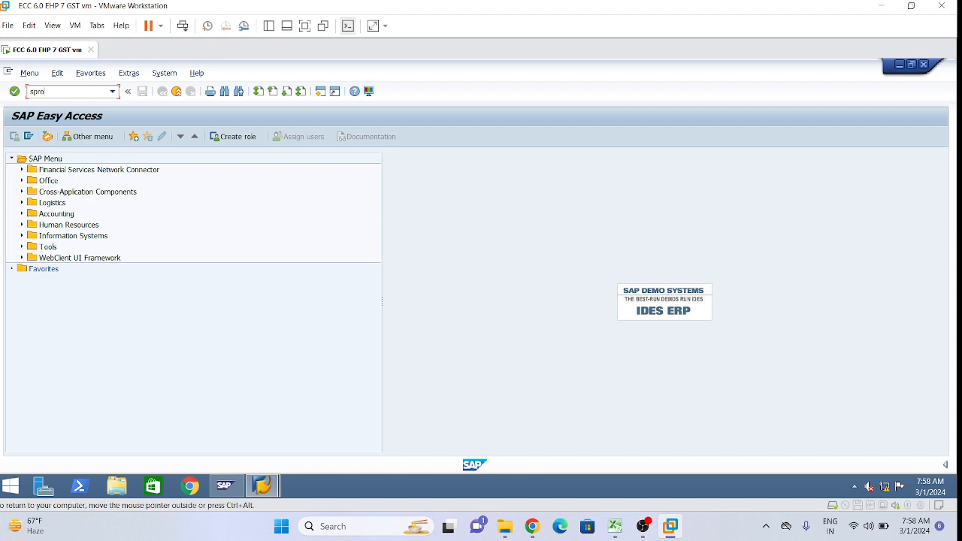
key("Return")
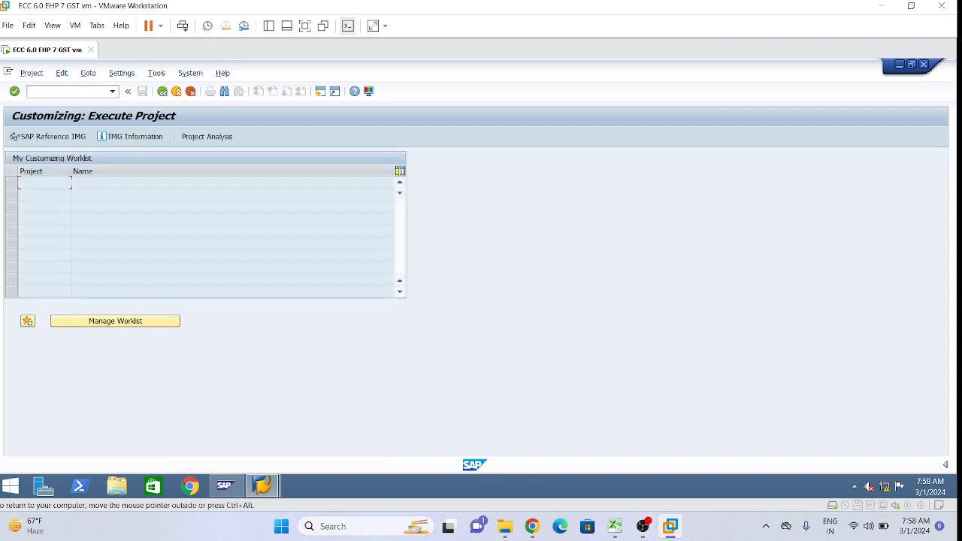
left_click(49, 137)
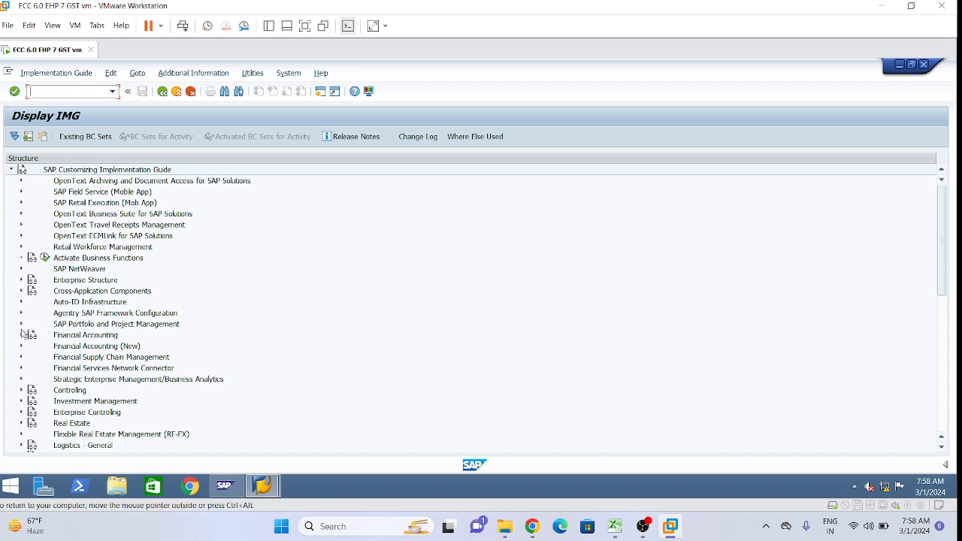
Expand Financial Accounting (New) through Accounts Receivable and Accounts Payable, Business Transactions, Outgoing Payments and Automatic Outgoing Payments to Payment Media.
left_click(21, 346)
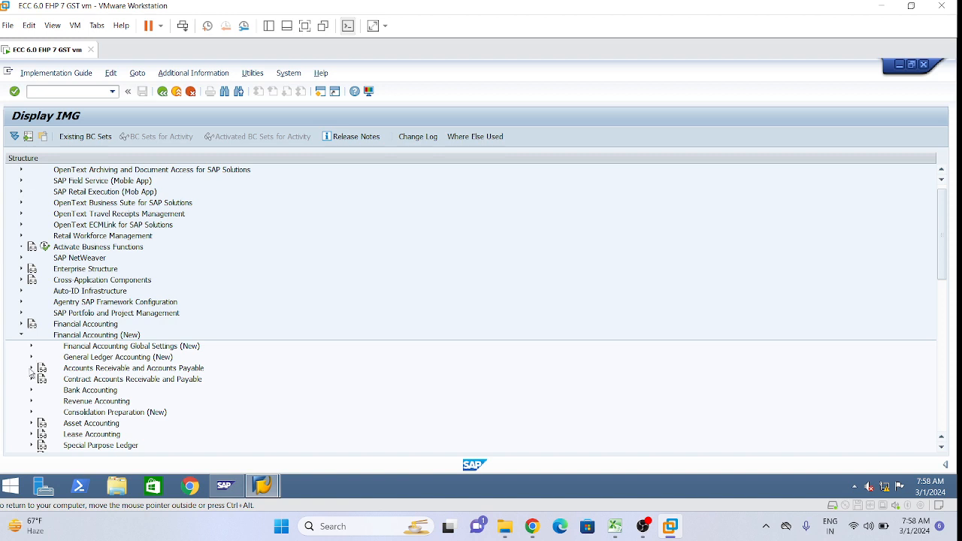
left_click(31, 369)
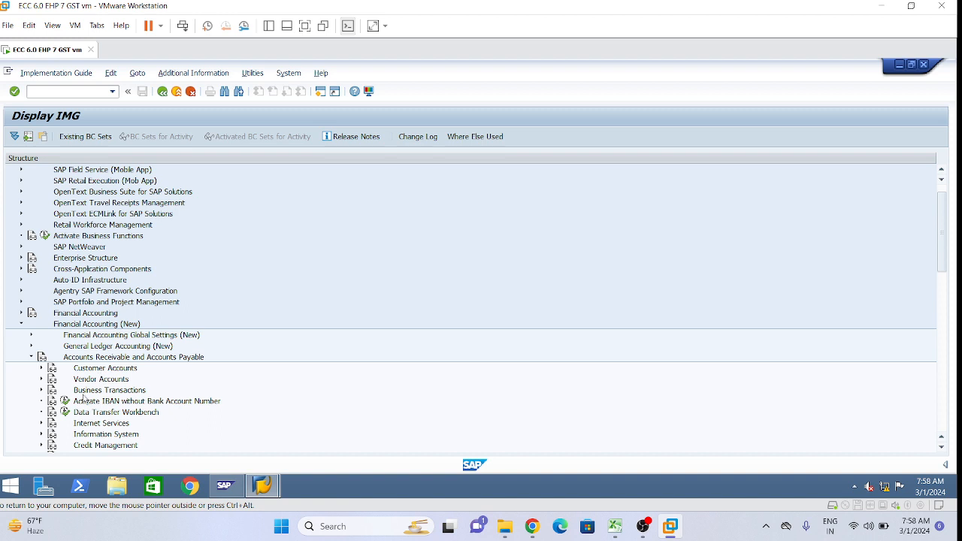
scroll(85, 399, "down", 1)
left_click(41, 383)
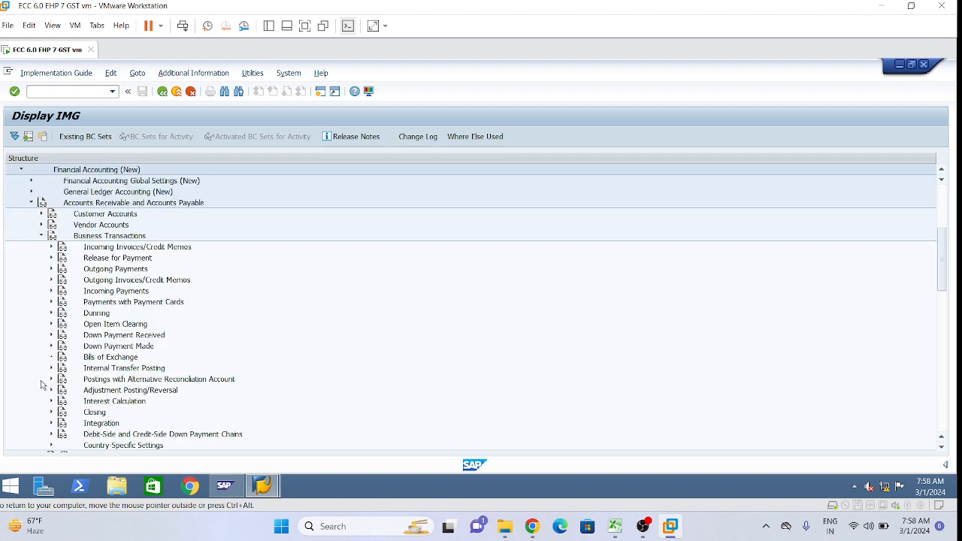
left_click(51, 270)
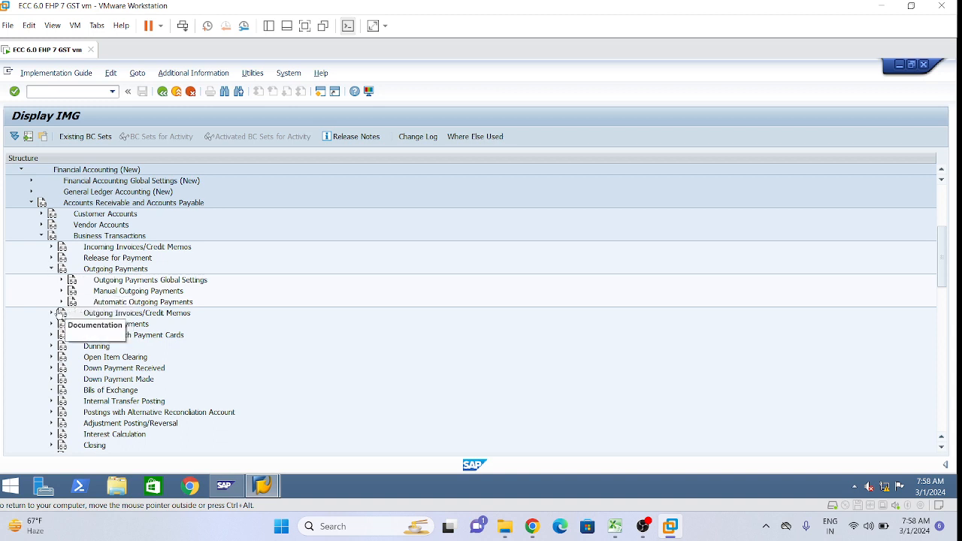
left_click(62, 302)
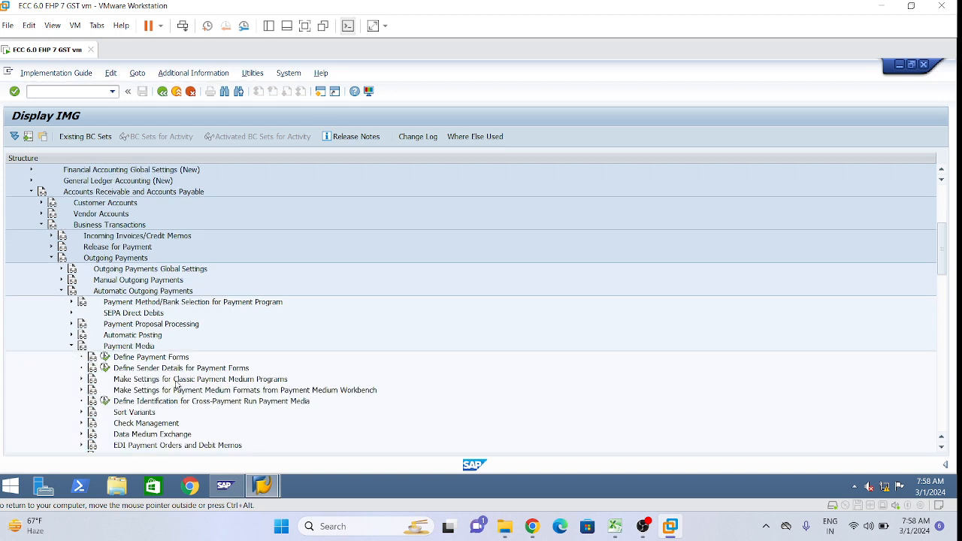
Expand Check Management under Payment Media and execute the activity Define Number Ranges for Checks.
scroll(71, 425, "down", 1)
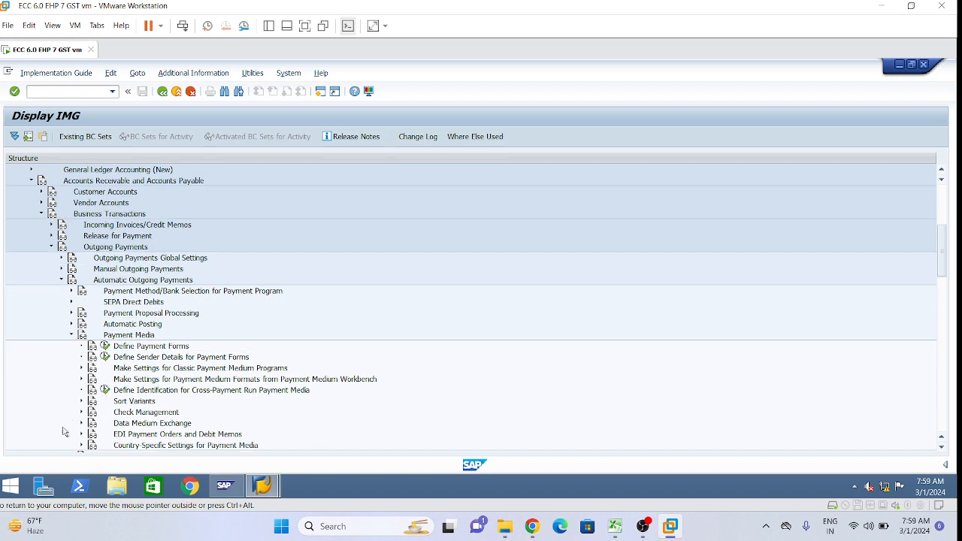
left_click(83, 413)
scroll(85, 414, "down", 4)
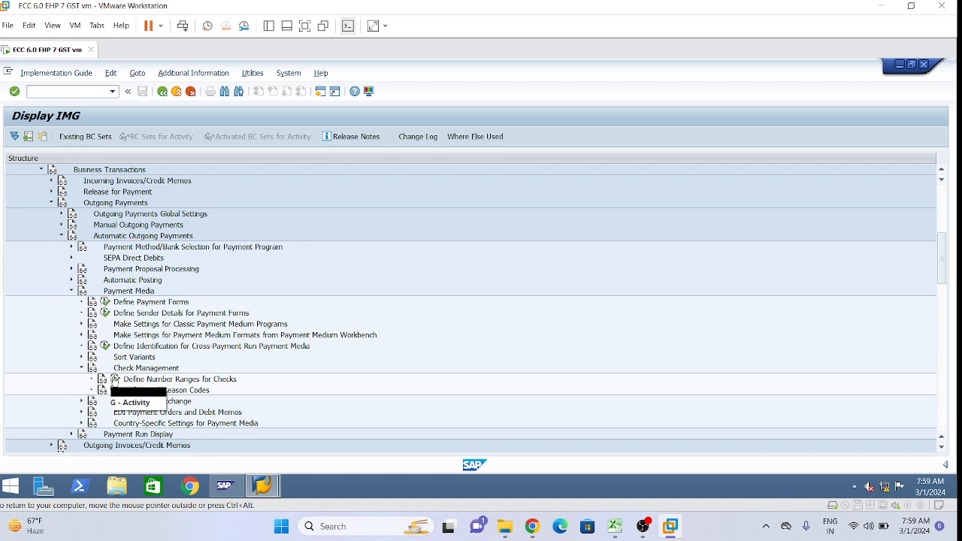
left_click(115, 379)
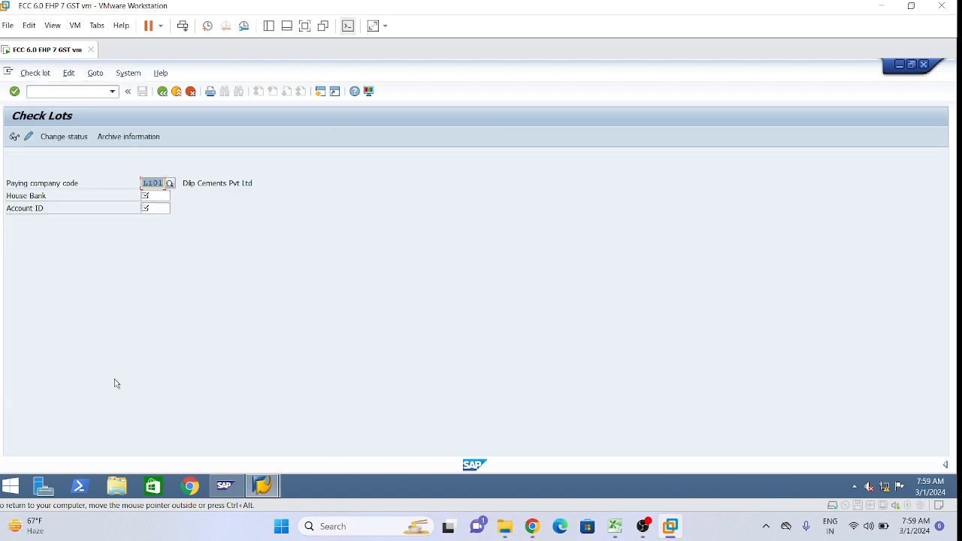
Enter HDF00 as the house bank and hdfca as the account ID for the check lots.
key("Tab")
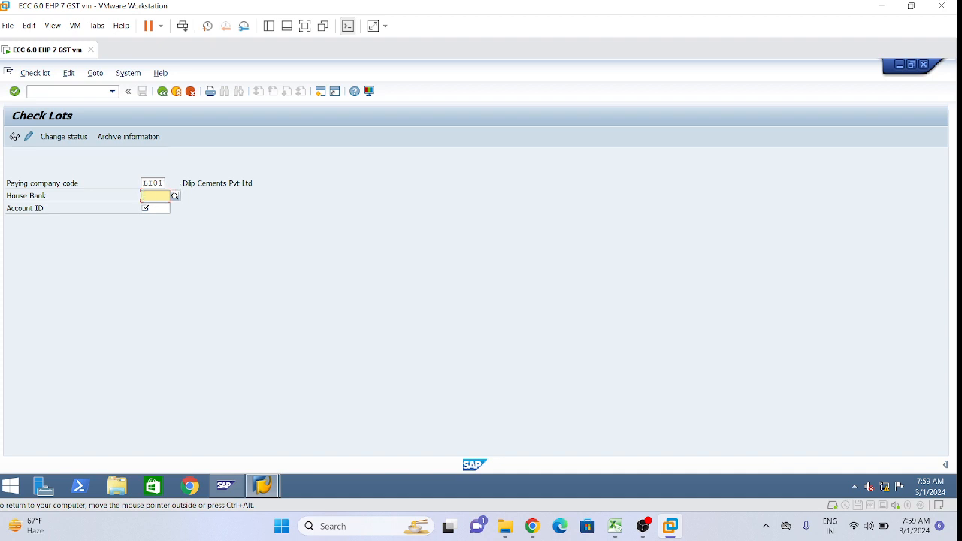
type("hdf")
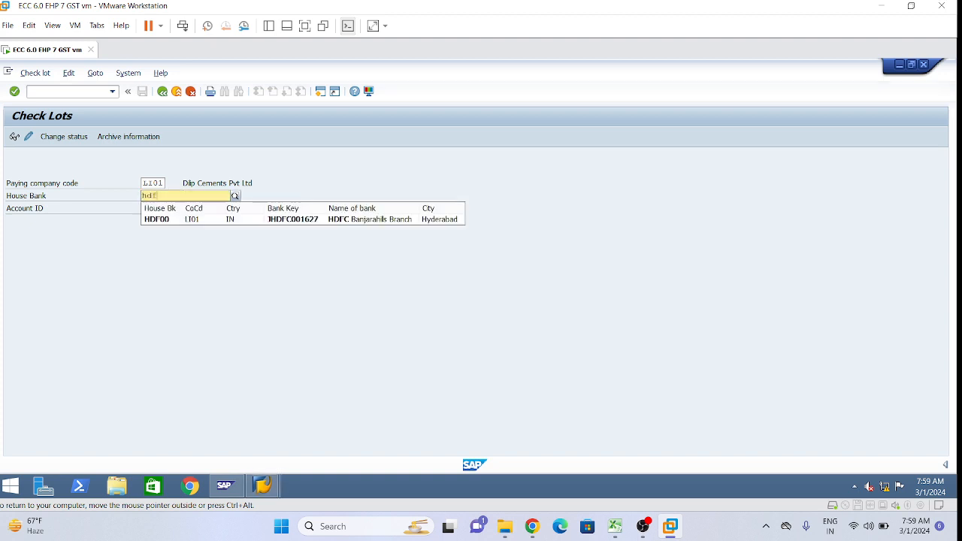
left_click(174, 219)
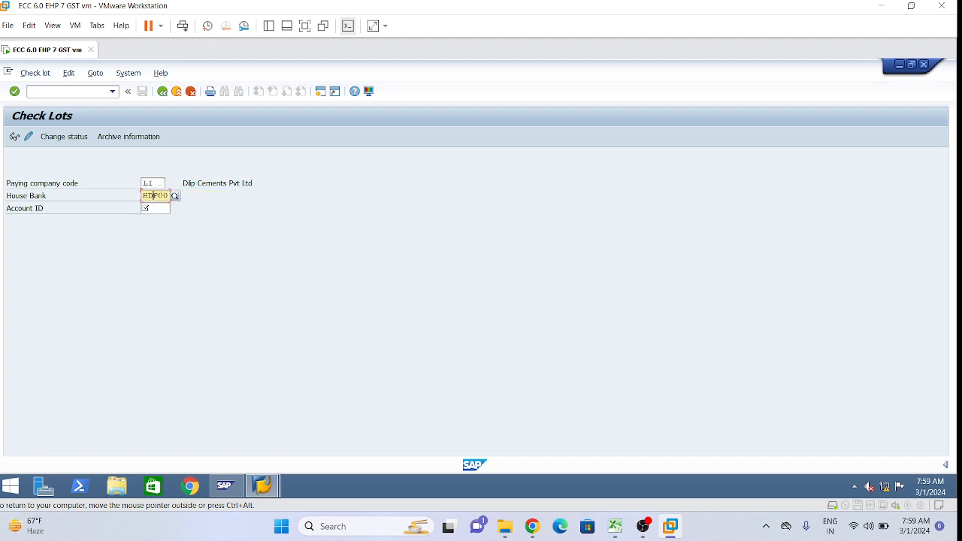
left_click(154, 208)
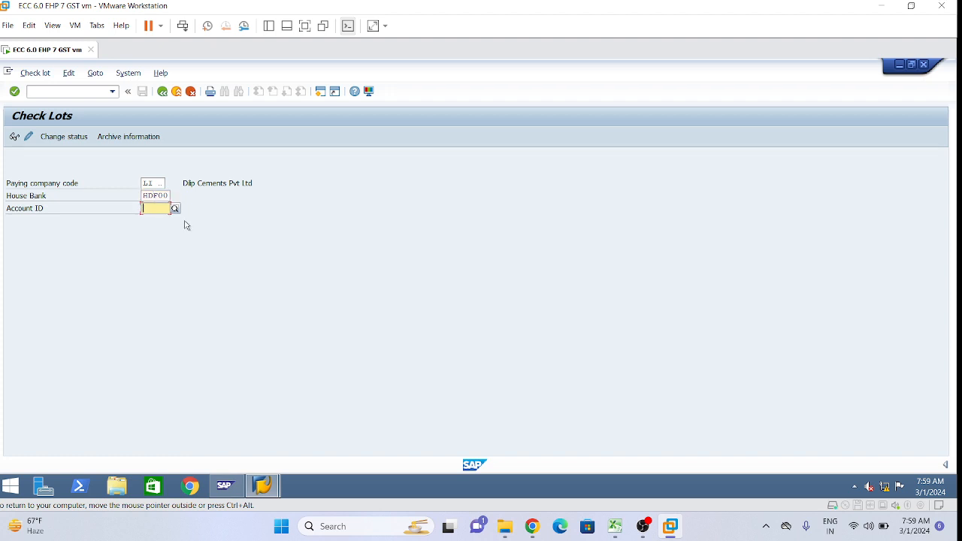
type("hdfca")
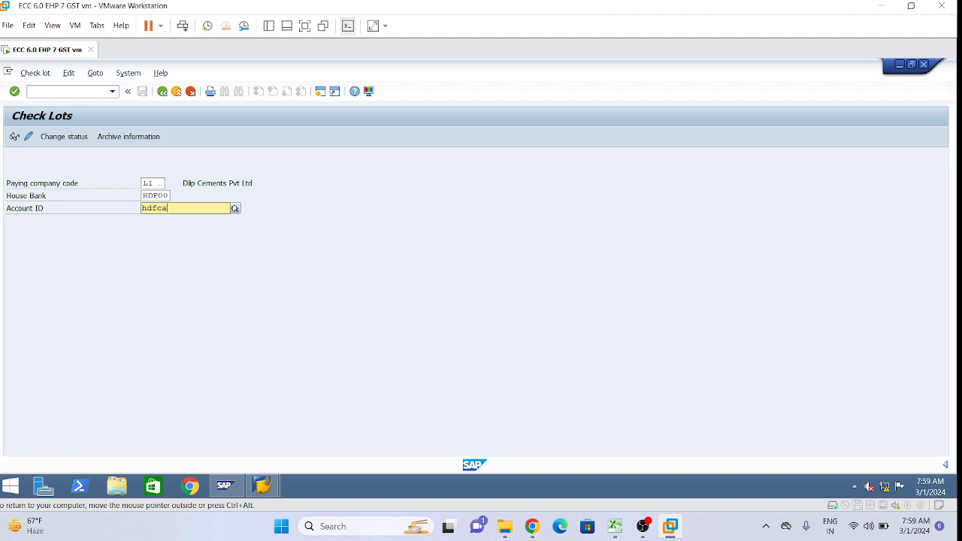
Re-enter LI01 as the paying company code and try to open the check lots for editing.
left_click(143, 182)
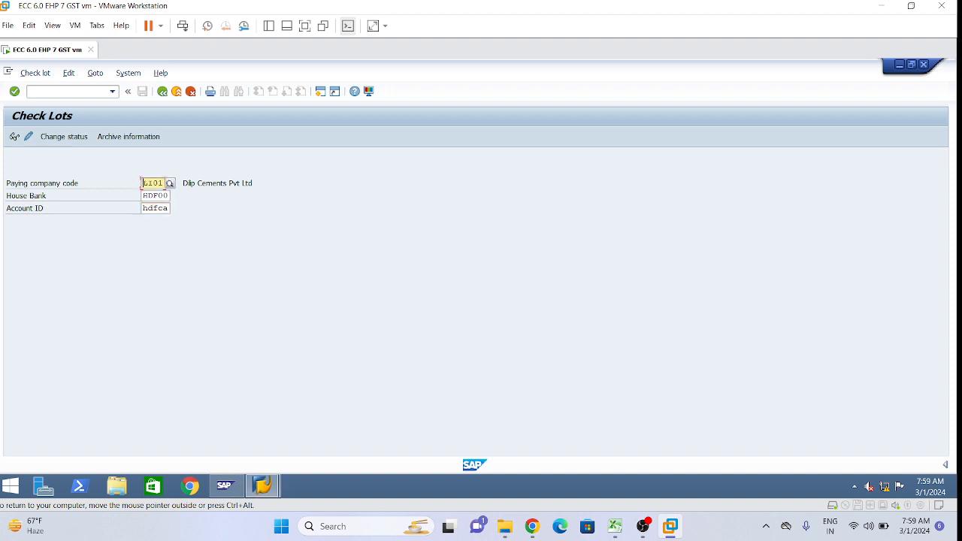
key("Delete")
key("Delete")
key("Delete")
key("Delete")
type("li01")
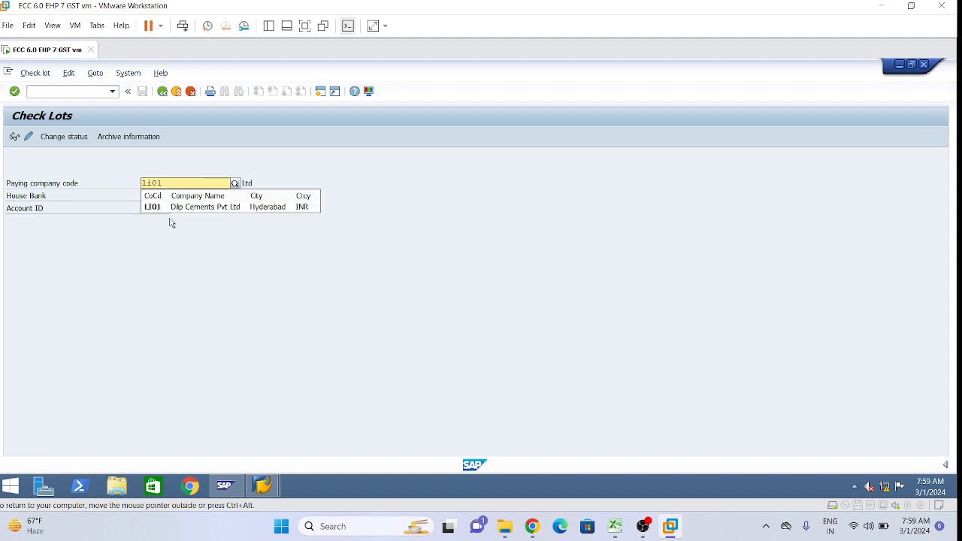
left_click(171, 206)
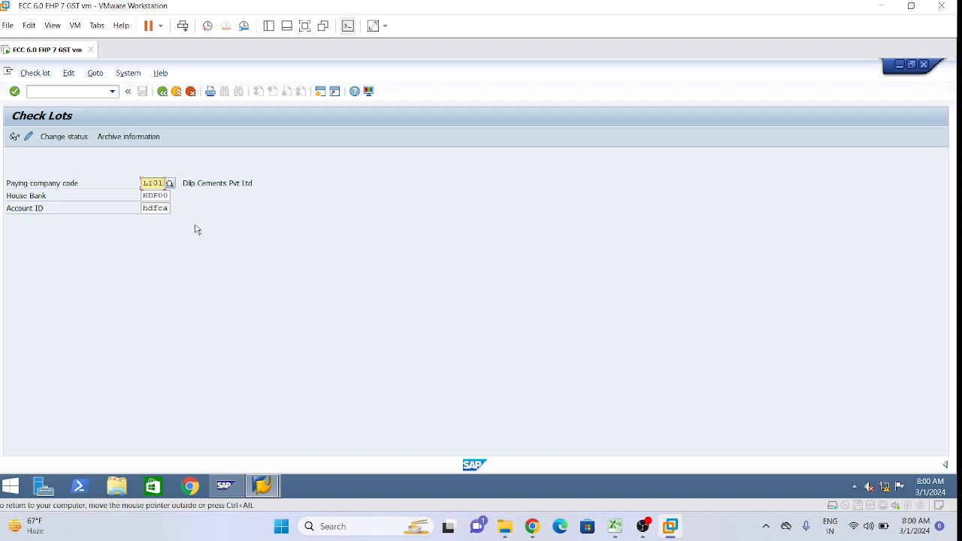
left_click(30, 140)
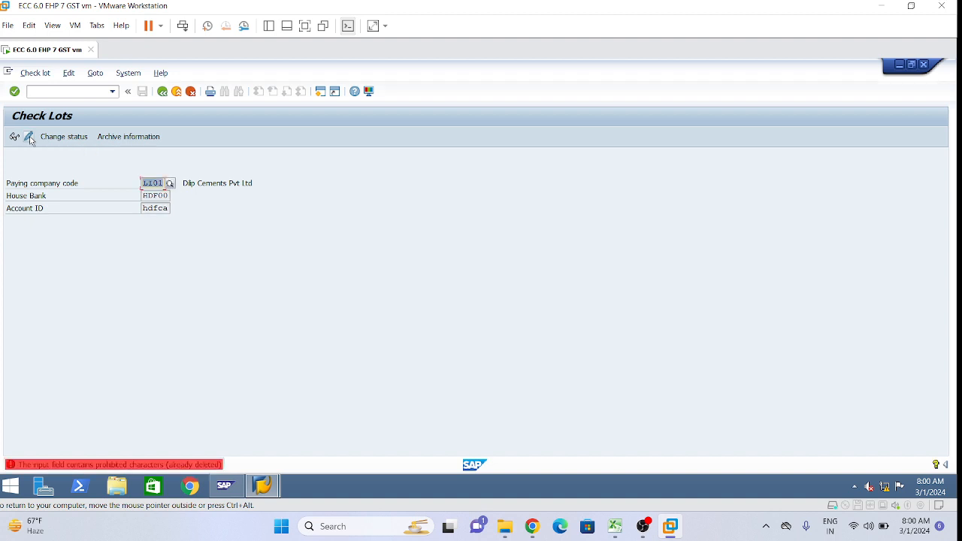
Enter paying company code LI01 again and open the check lots of account HDFCA in change mode.
key("BackSpace")
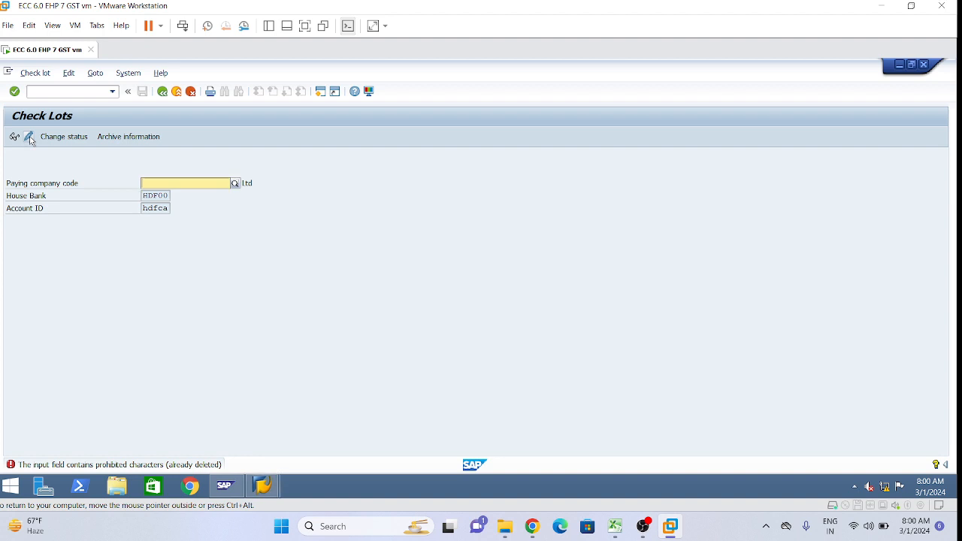
type("li01")
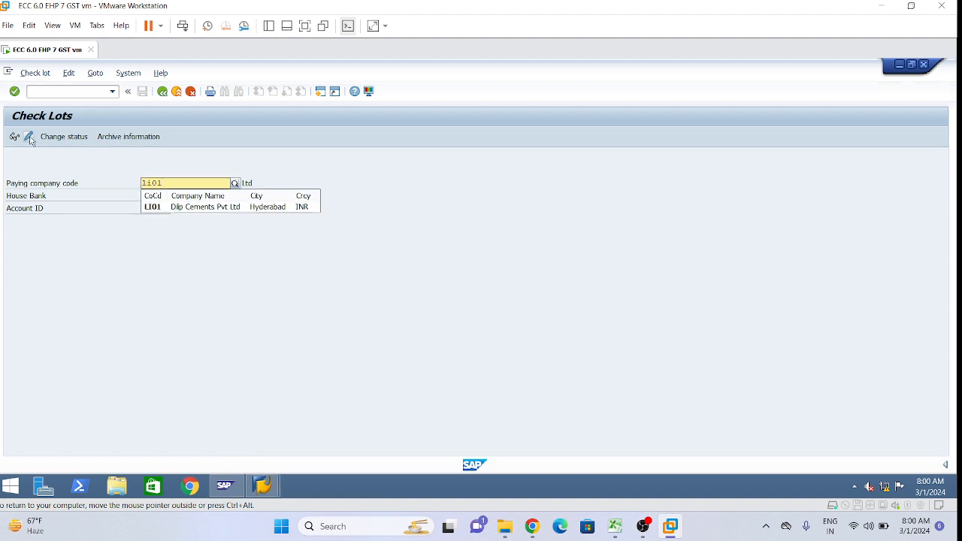
key("Return")
left_click(31, 137)
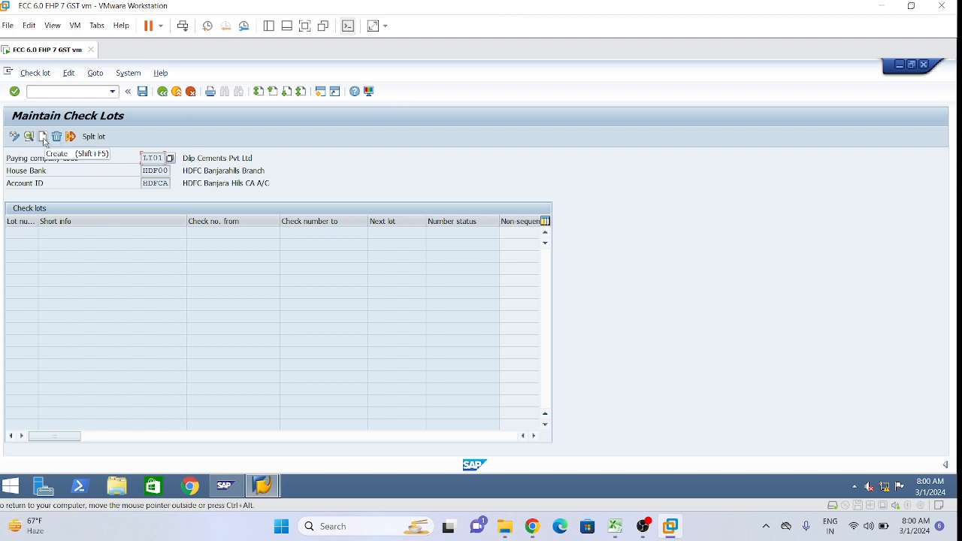
Start a new check lot with lot number 1000 and check numbers 100000 to 100999.
left_click(43, 137)
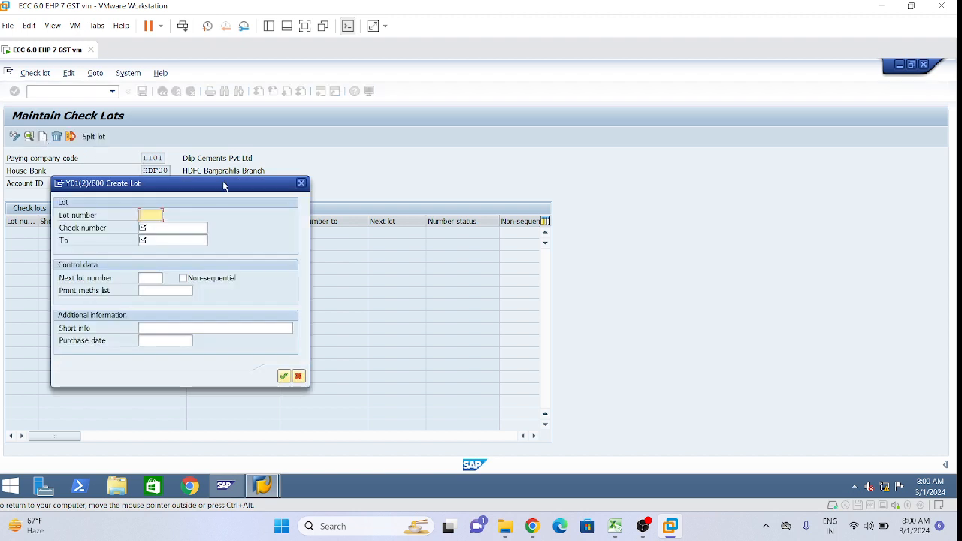
left_click_drag(223, 185, 517, 126)
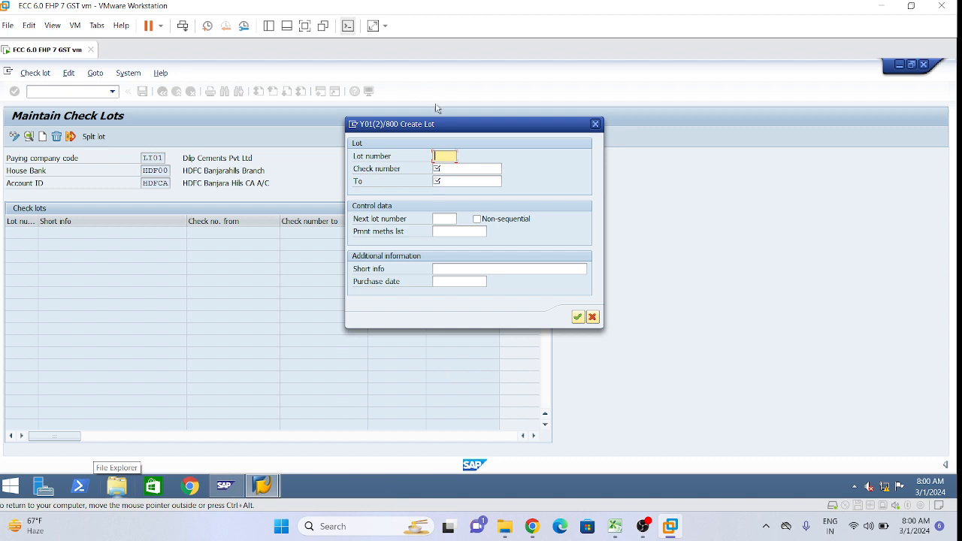
left_click_drag(473, 130, 467, 151)
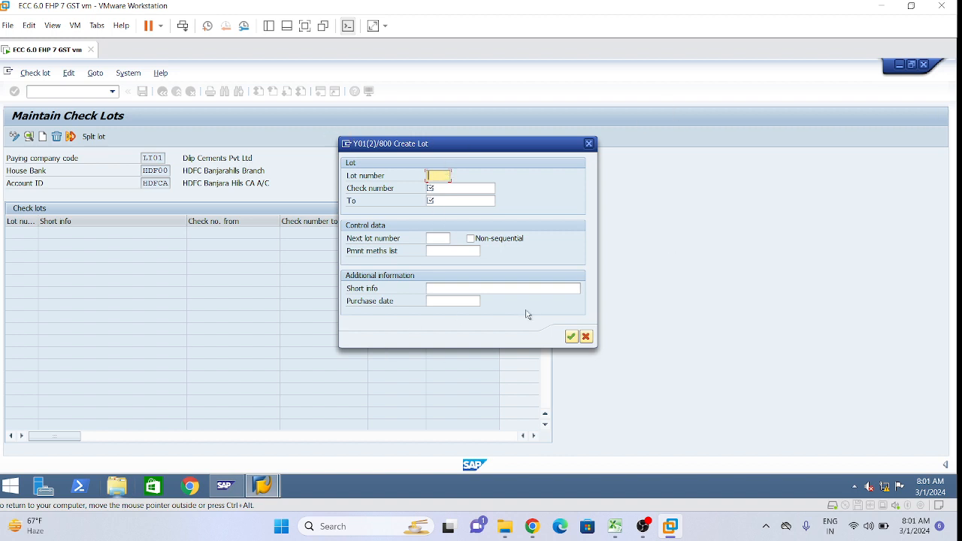
type("1000")
key("Tab")
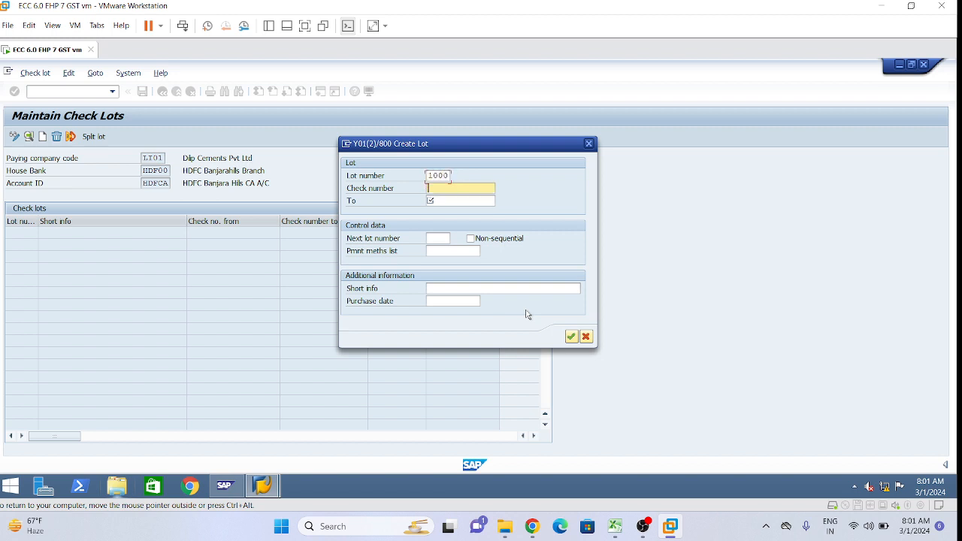
type("100000")
key("Tab")
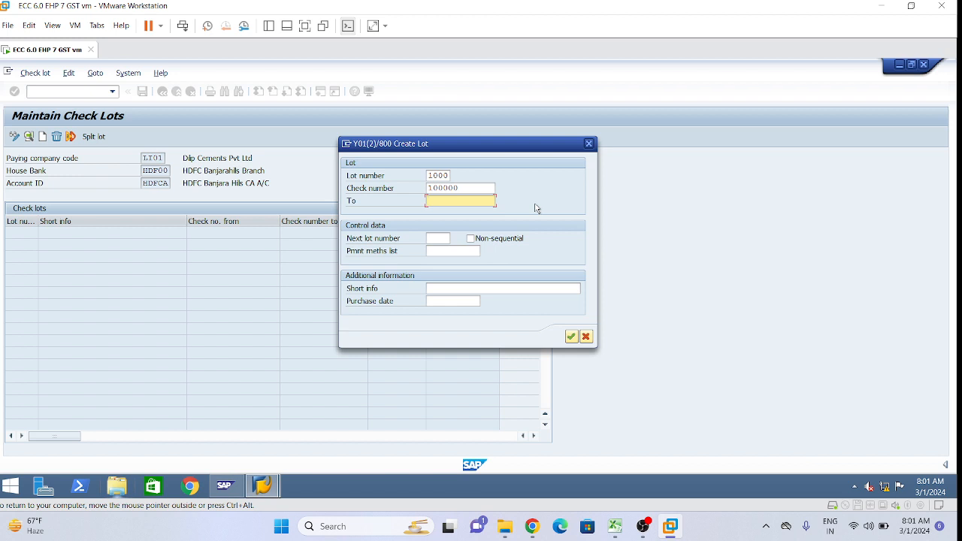
type("100999")
Mark lot 1000 as non-sequential and set its short info to "HDFC CA-Non Sequential -01".
left_click(471, 239)
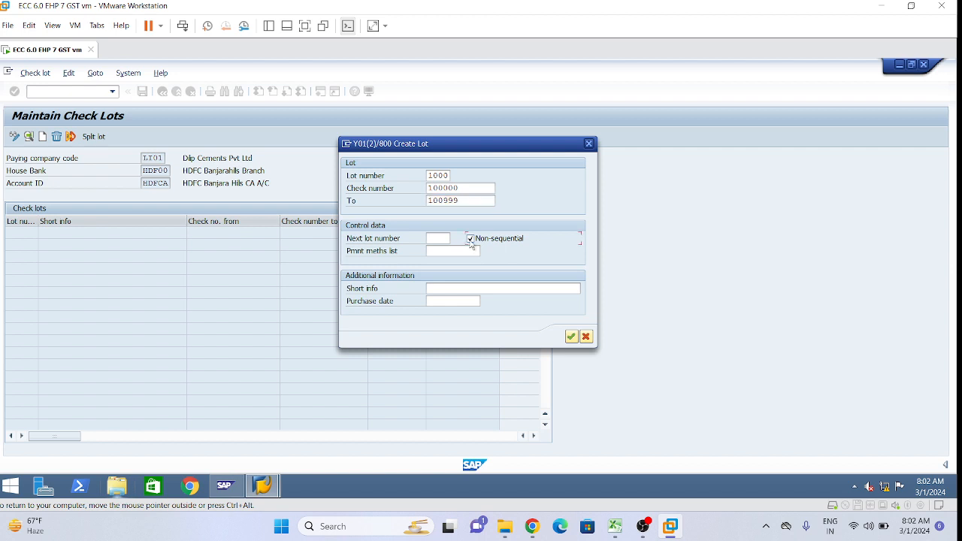
left_click(471, 239)
left_click(469, 239)
left_click(460, 287)
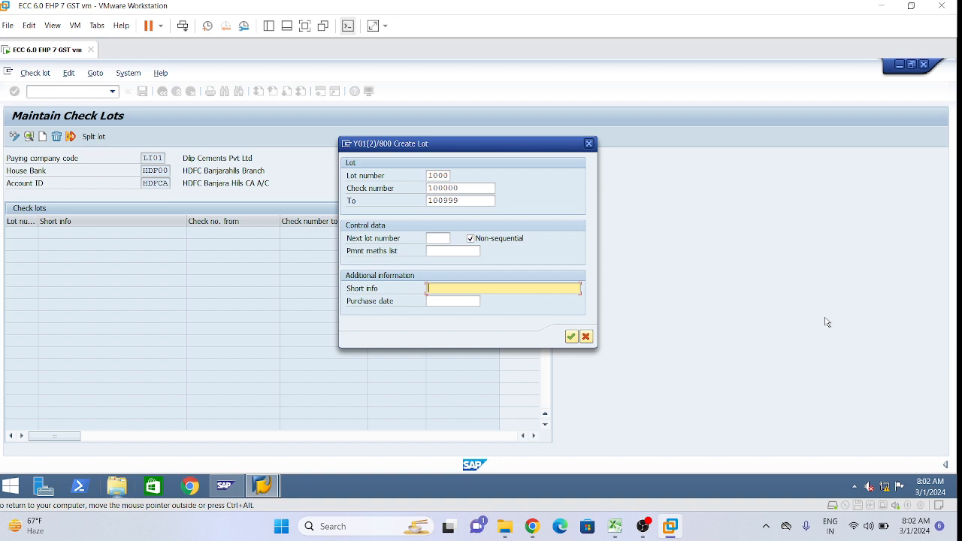
type("HDFC CA-Non Sequential -01")
Set the purchase date of lot 1000 to 01.03.2024 and confirm the new lot.
left_click(473, 301)
left_click(485, 302)
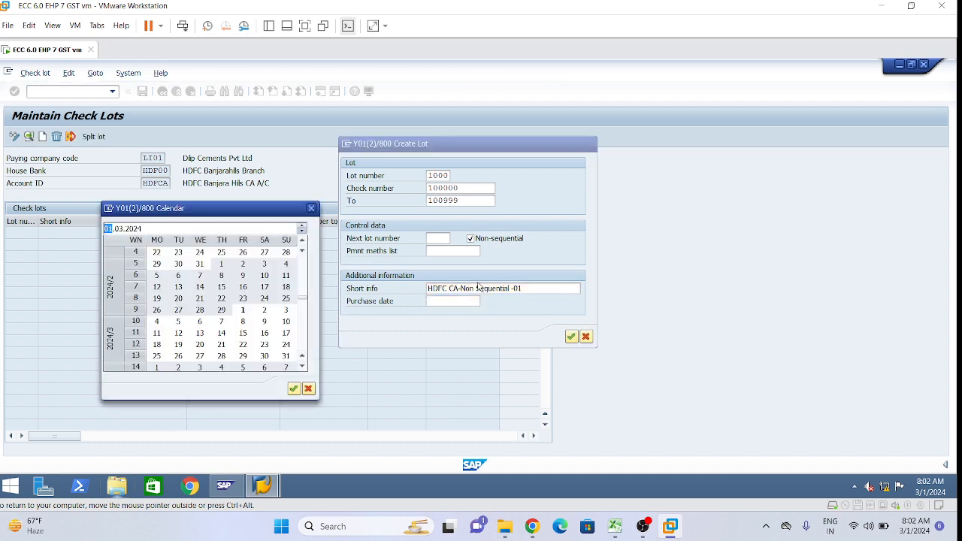
double_click(243, 309)
left_click(474, 301)
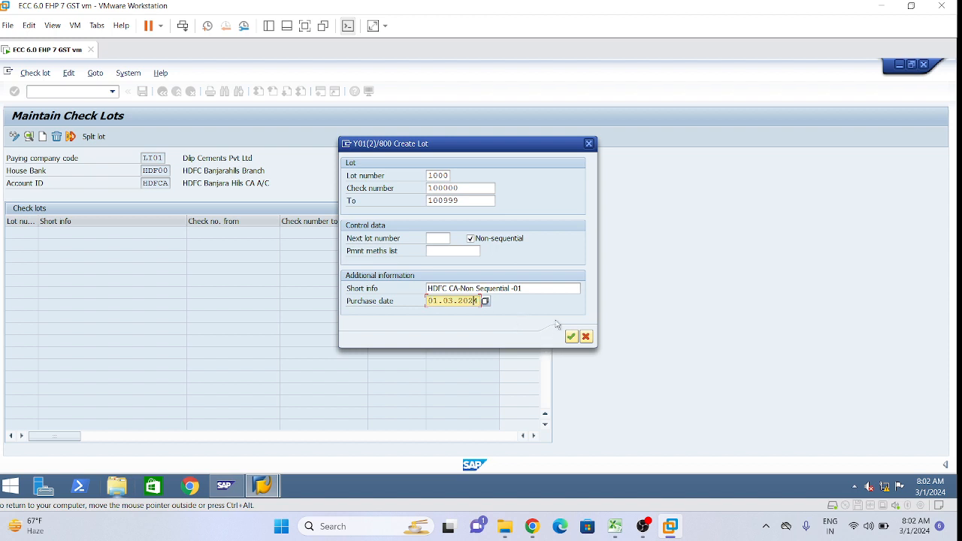
key("shift+Tab")
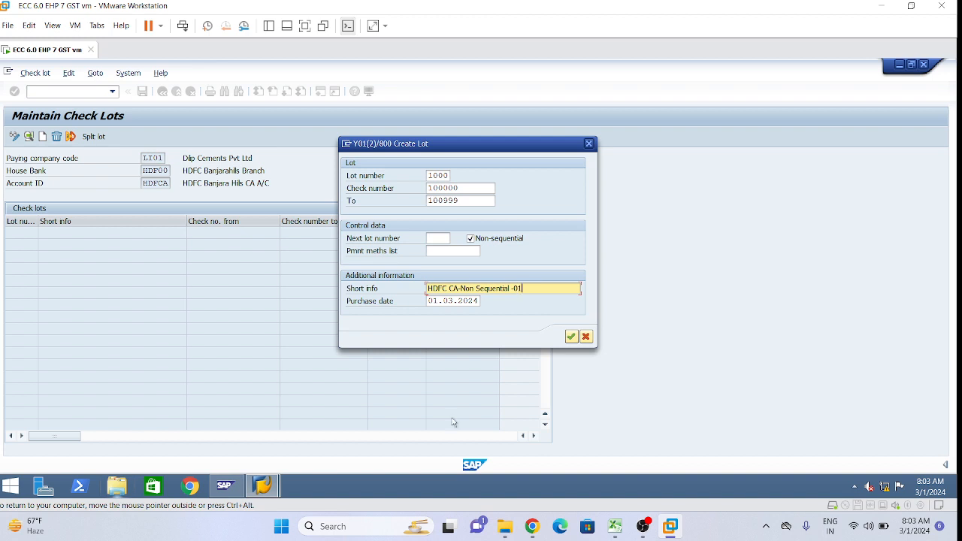
left_click(572, 336)
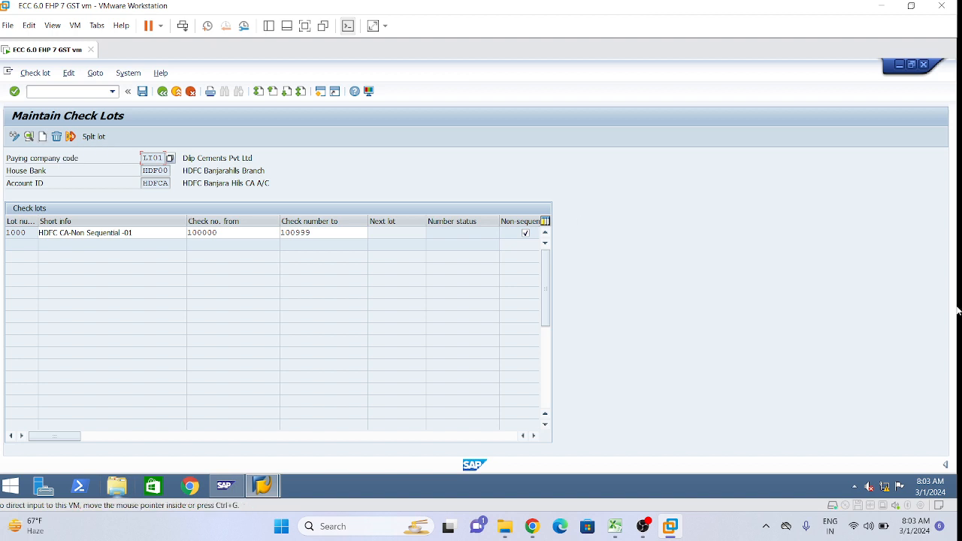
Start a second check lot with lot number 1010 and check numbers 101000 to 101999.
left_click(42, 138)
left_click_drag(239, 188, 593, 157)
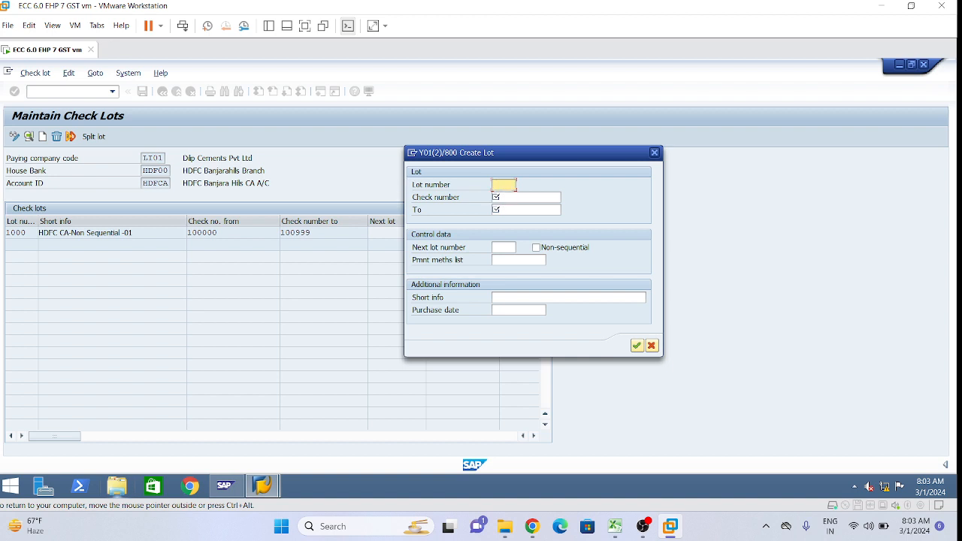
type("1010")
key("Tab")
type("100000")
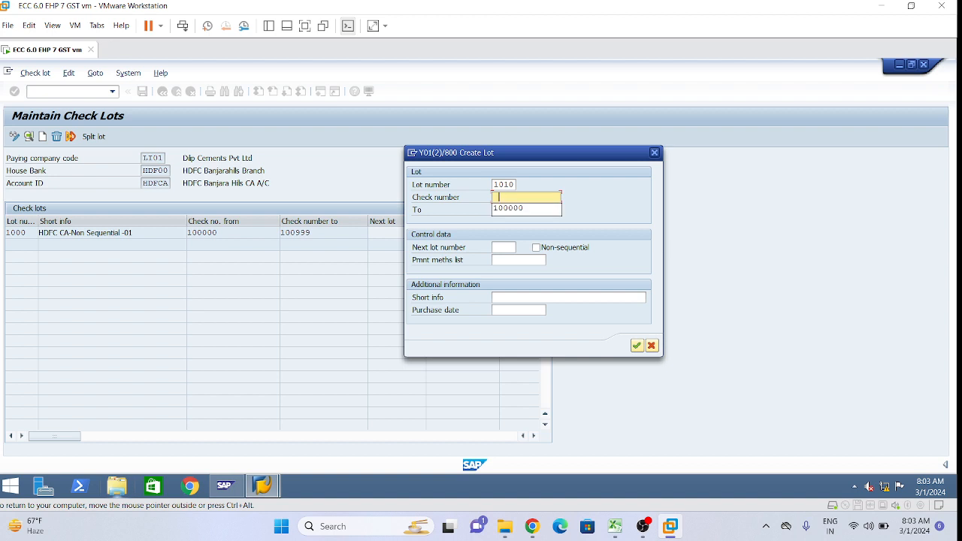
type("10")
left_click(496, 210)
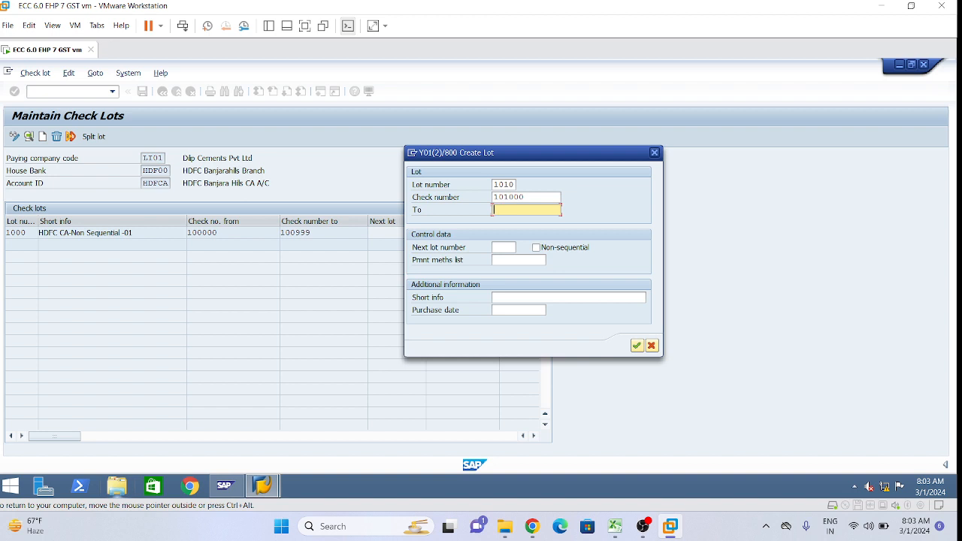
type("101999")
Fill lot 1010's short info with "HDFC CA-Non Sequential -01" and set its purchase date to 01.03.2024.
left_click(505, 298)
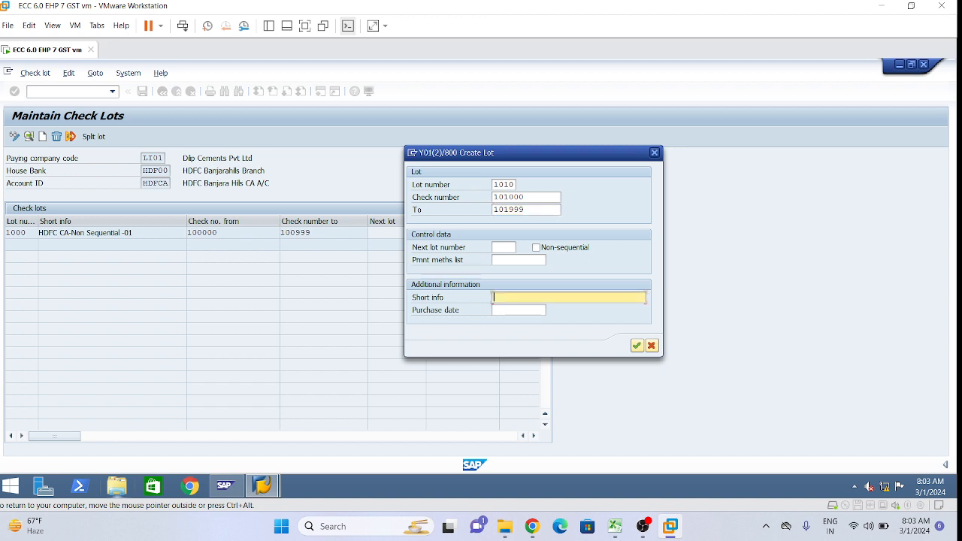
left_click(506, 309)
left_click(505, 309)
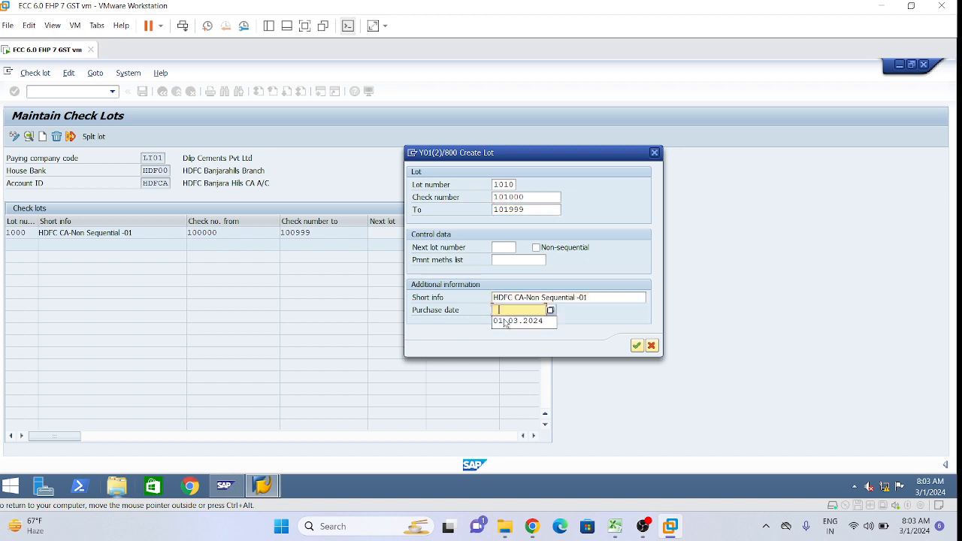
left_click(509, 325)
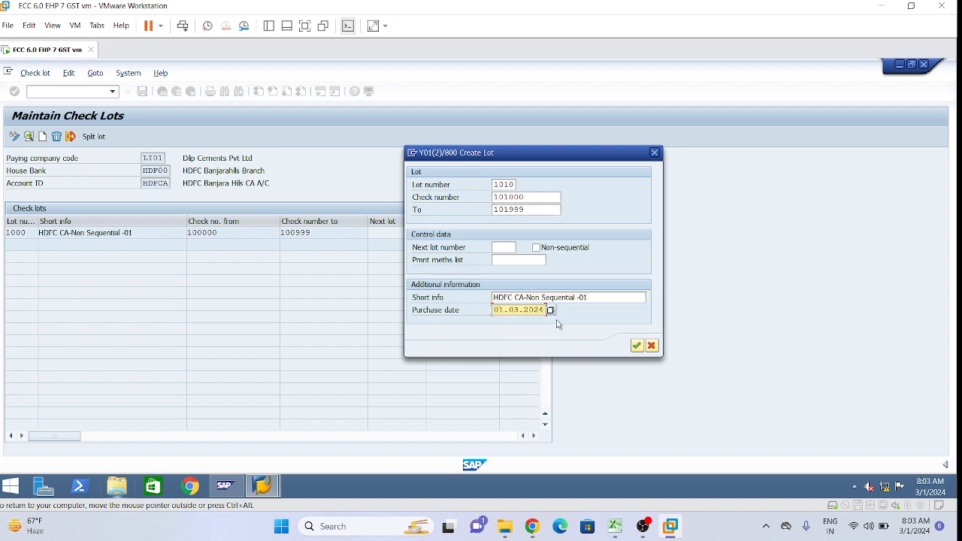
Change the short info of lot 1010 to "HDFC CA Sequential -01" and confirm the lot.
left_click(541, 298)
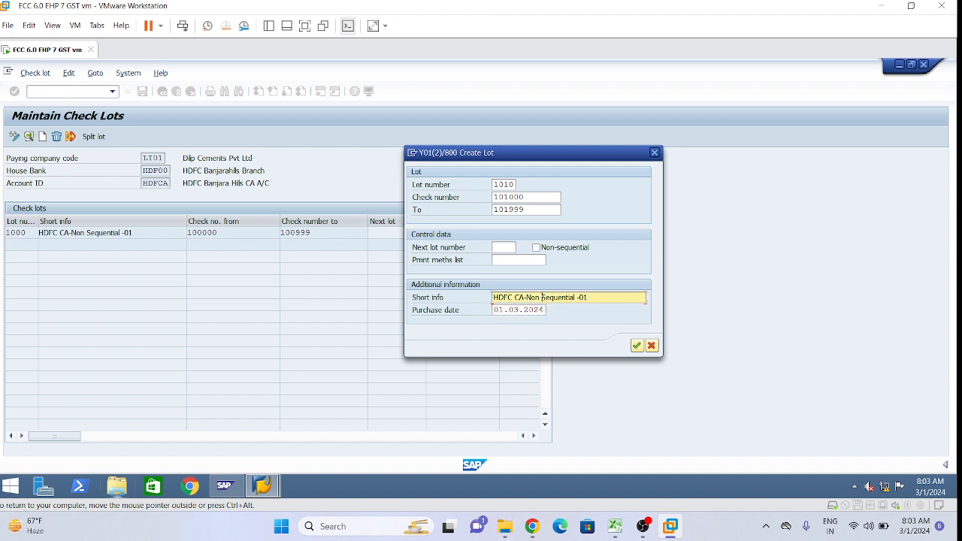
key("BackSpace")
key("BackSpace")
key("BackSpace")
key("BackSpace")
key("BackSpace")
left_click(636, 345)
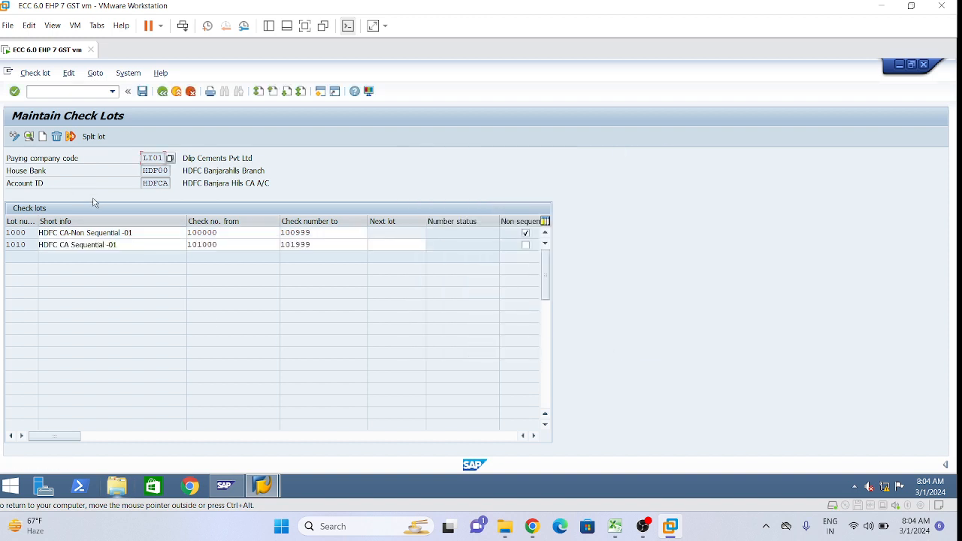
Start a third check lot for house bank HDF00 with lot number 1020.
left_click(42, 137)
left_click_drag(258, 193, 699, 178)
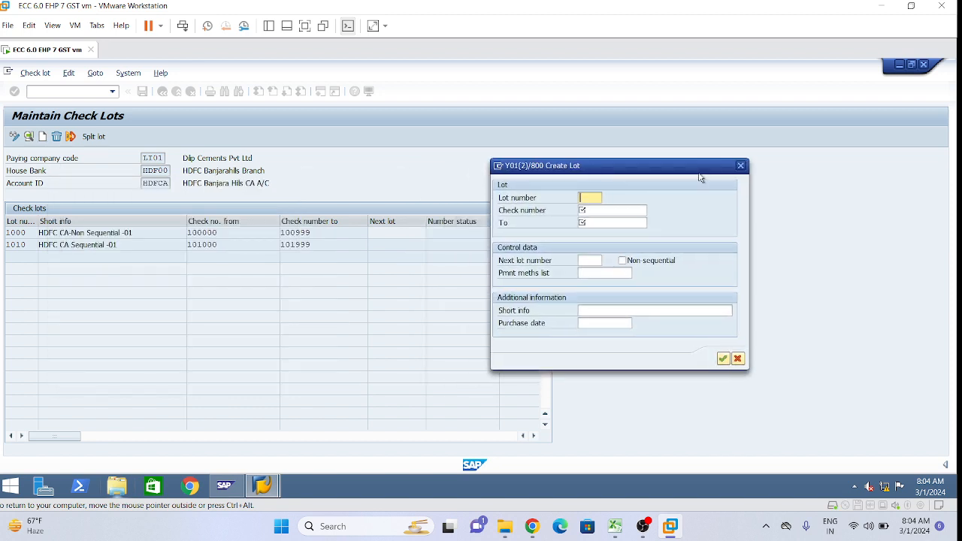
left_click(588, 197)
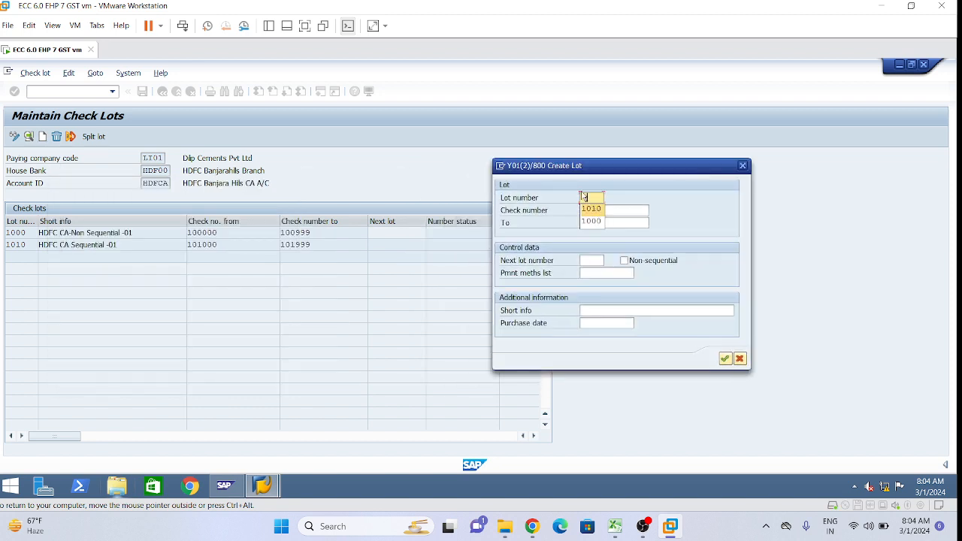
type("102")
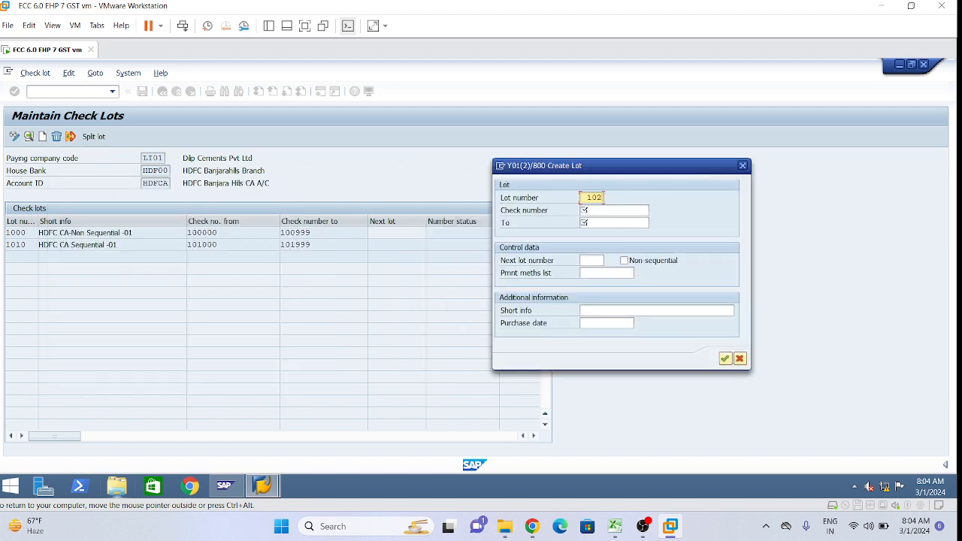
key("BackSpace")
key("BackSpace")
key("BackSpace")
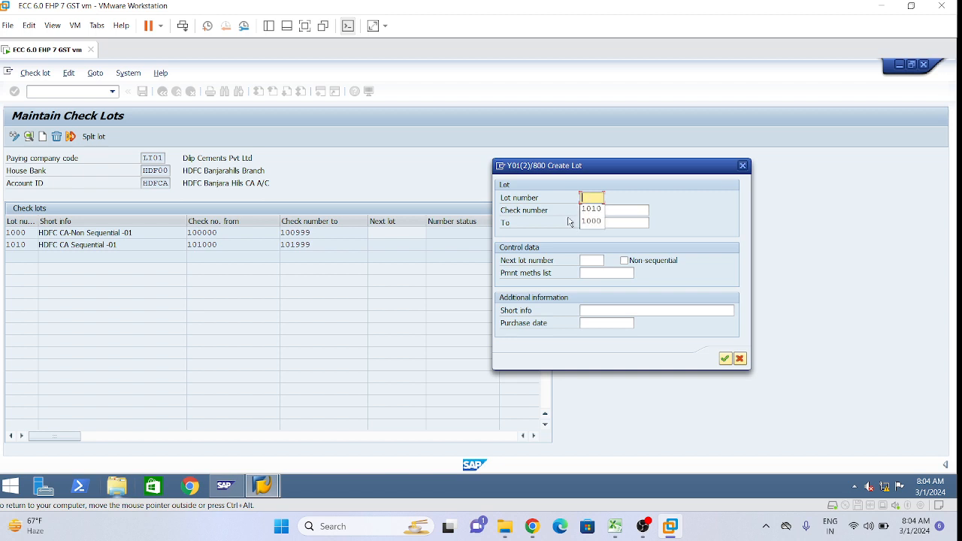
type("1020")
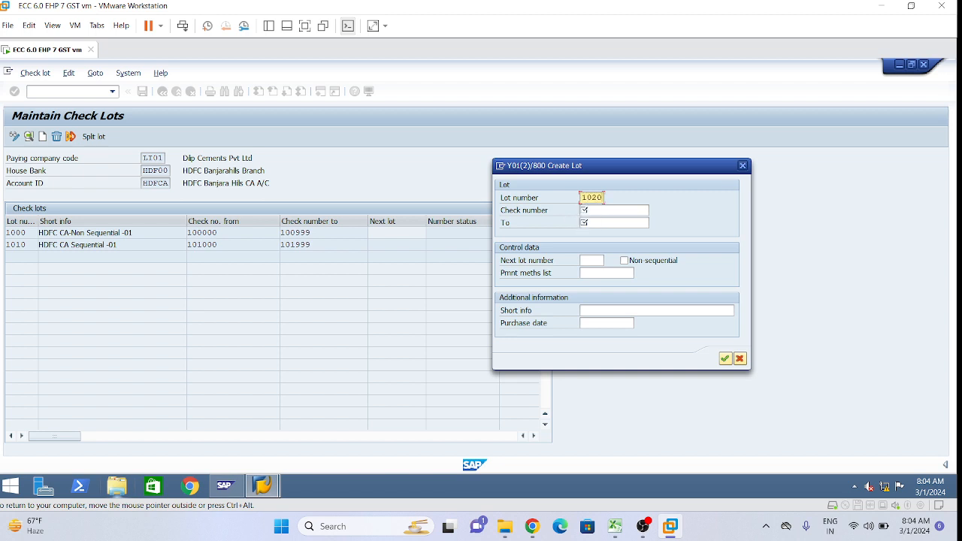
Set lot 1020's check number range to 102000 through 102999.
left_click(582, 210)
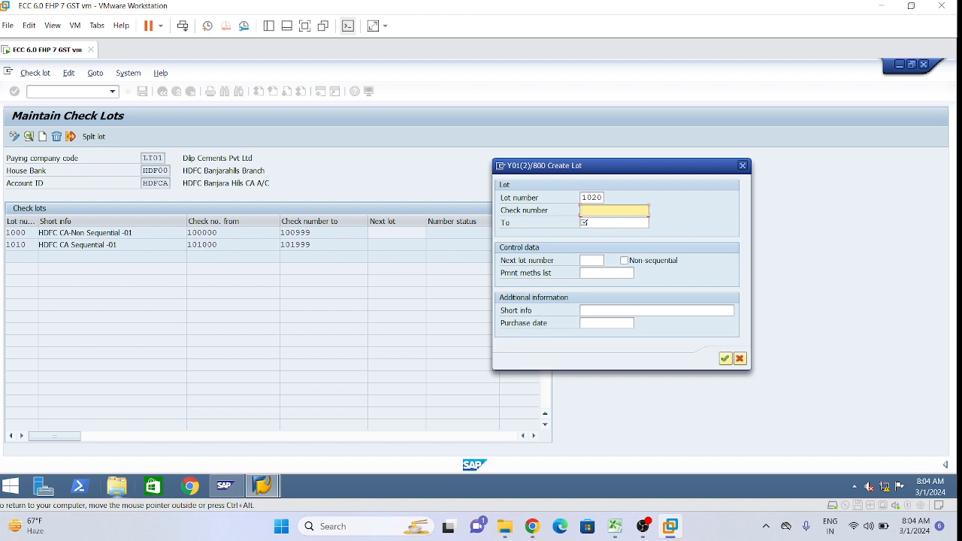
type("101000")
left_click(592, 210)
type("2")
left_click(584, 222)
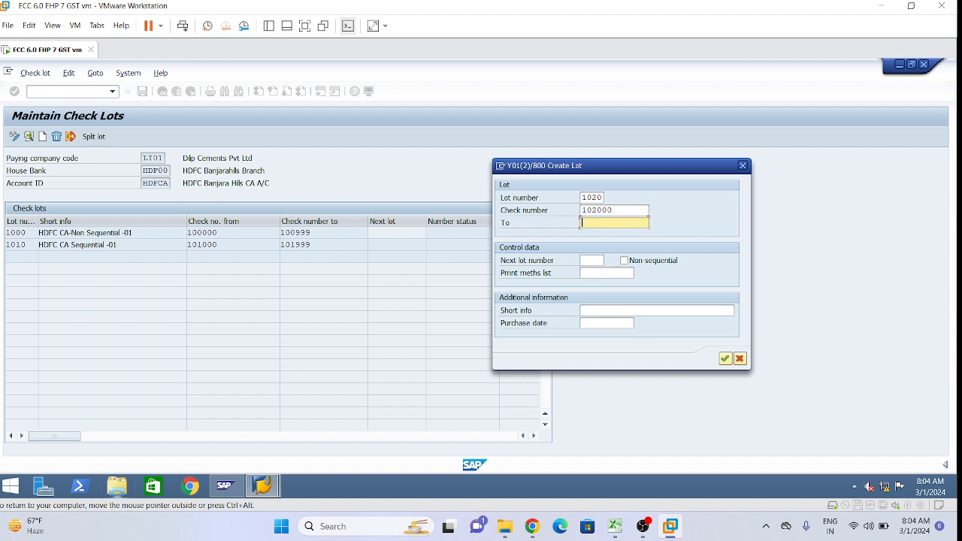
type("101999")
left_click(592, 223)
type("2")
Fill lot 1020's short info with "HDFC CA Sequential -02" and set its purchase date to 01.03.2024.
left_click(608, 310)
left_click(607, 318)
left_click(607, 323)
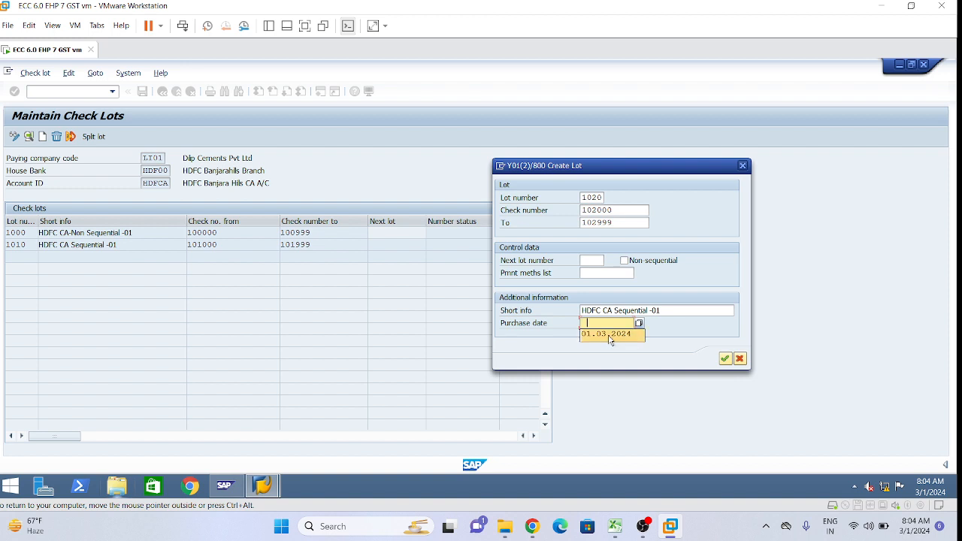
left_click(611, 336)
left_click(677, 311)
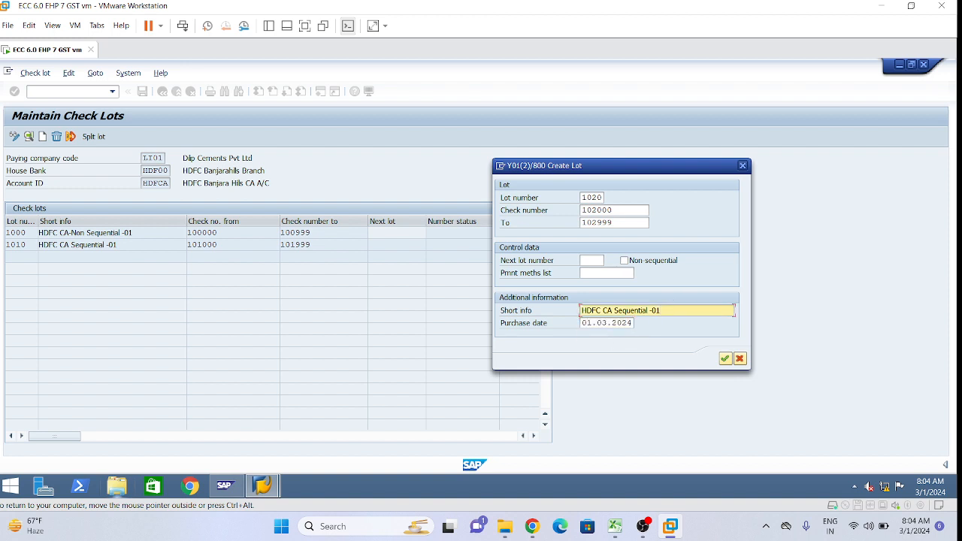
key("BackSpace")
type("2")
key("Return")
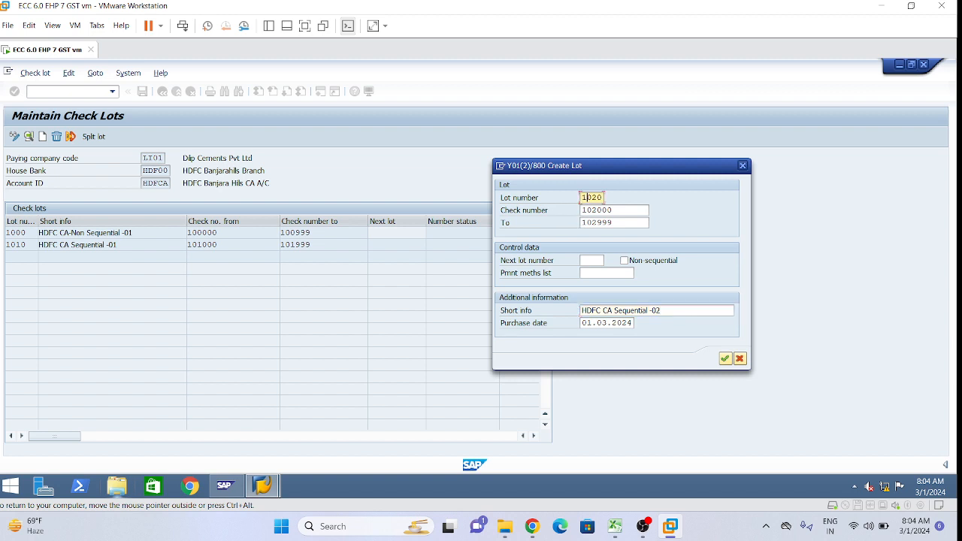
Confirm lot 1020 and save the check lots of the HDFC account.
left_click(614, 222)
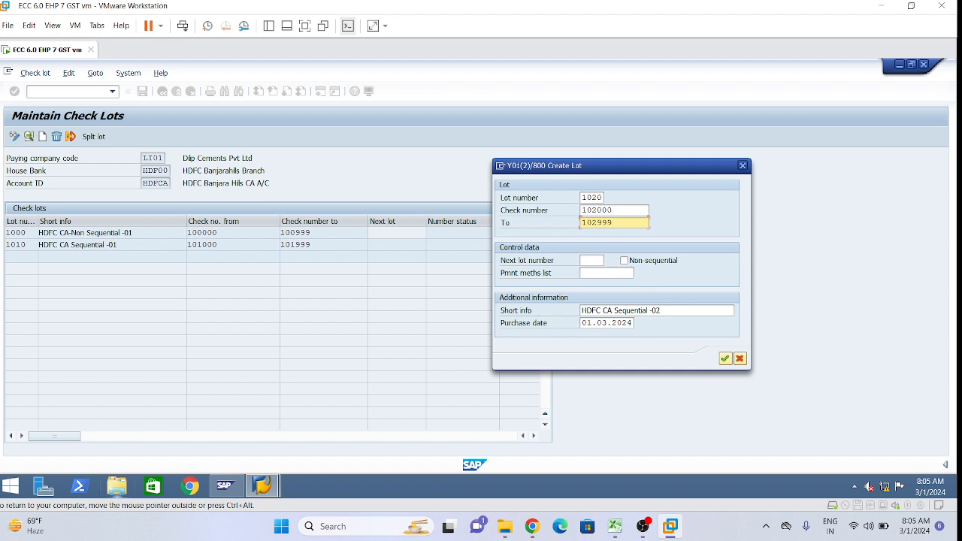
left_click(725, 358)
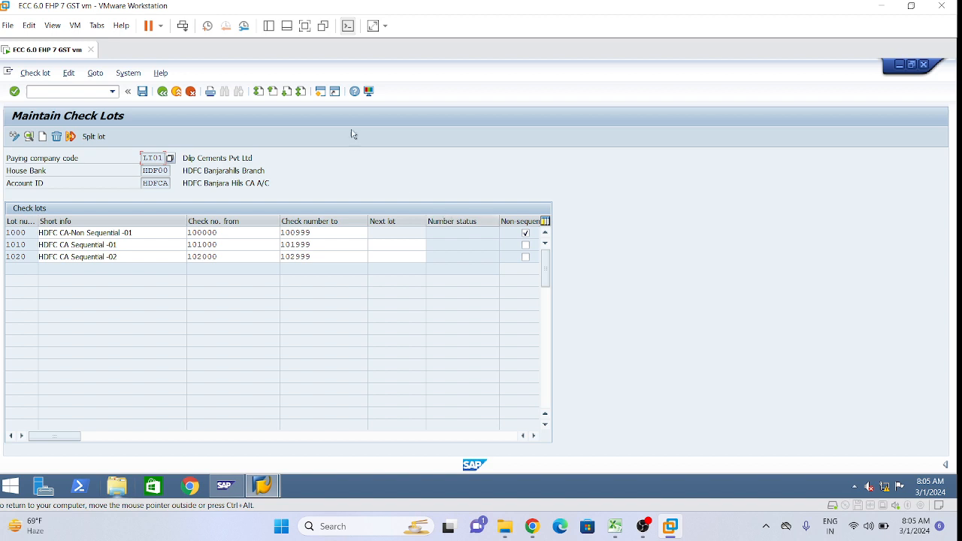
left_click(142, 91)
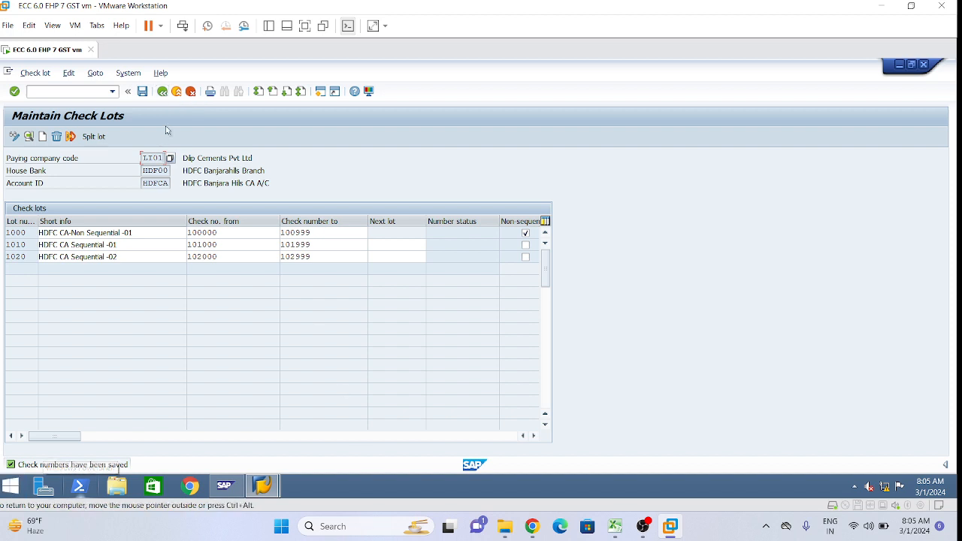
Return to the check lot selection and set the house bank to IDB00.
left_click(163, 92)
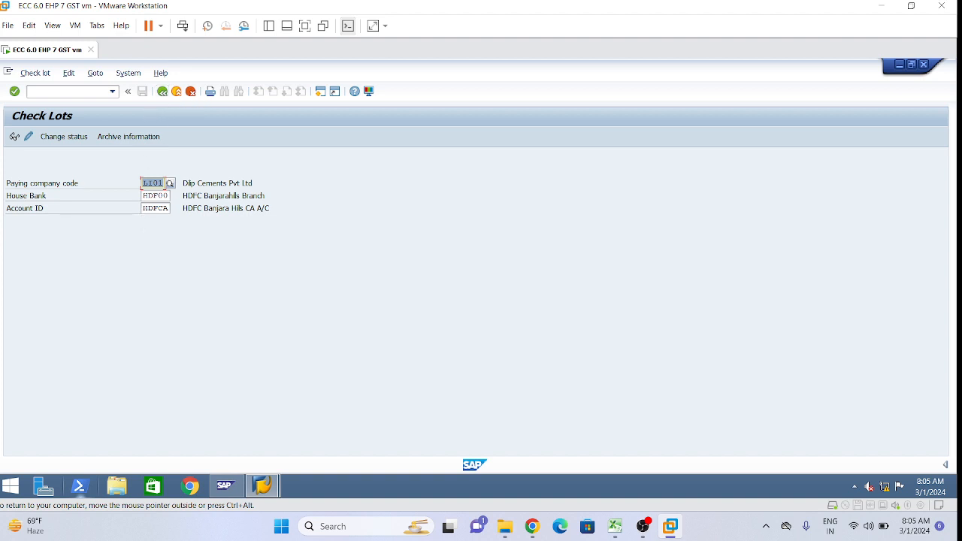
key("Tab")
key("Delete")
key("Delete")
key("Delete")
key("Delete")
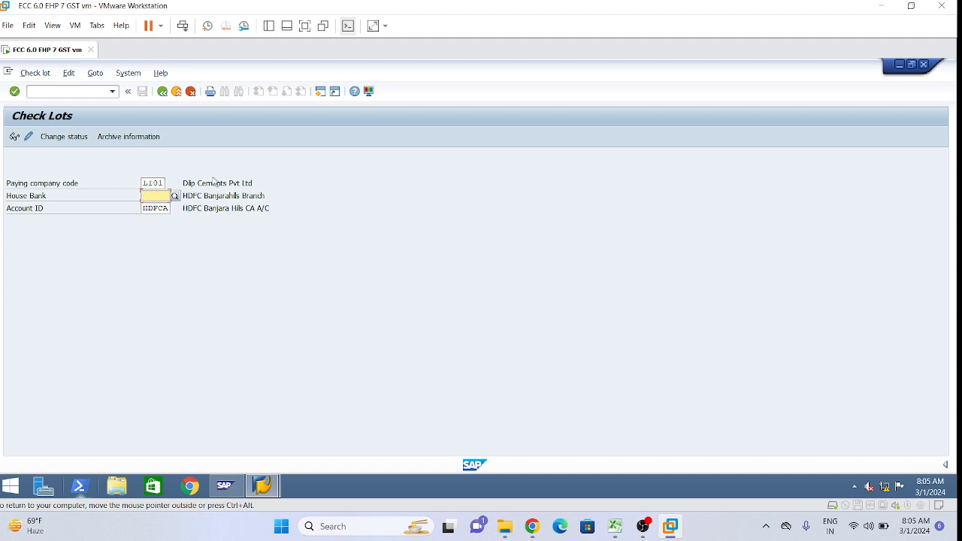
type("idb0")
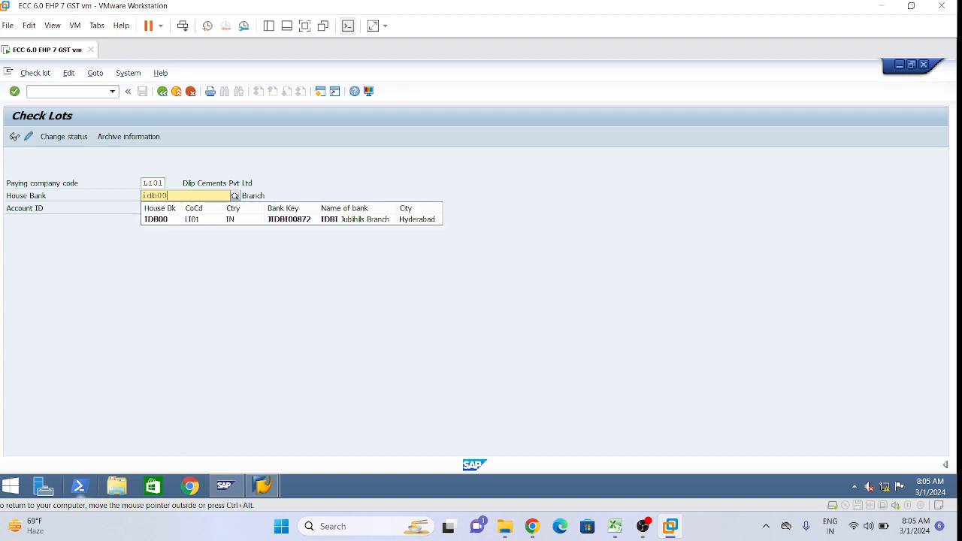
type("0")
left_click(166, 219)
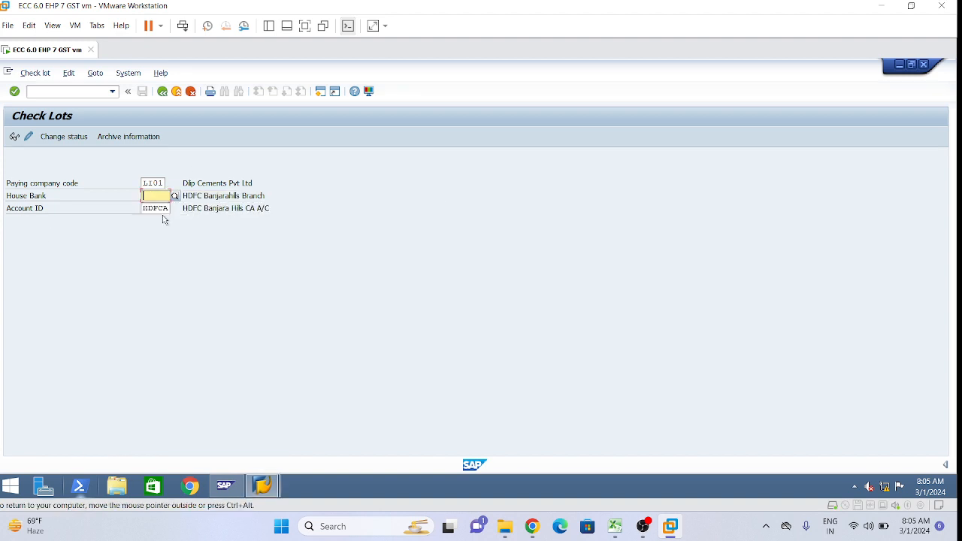
type("idb00")
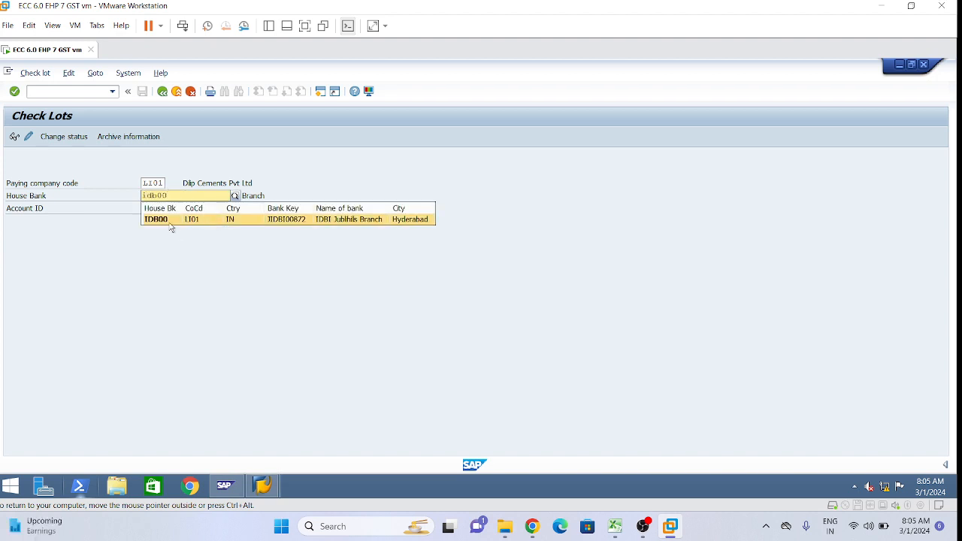
left_click(171, 219)
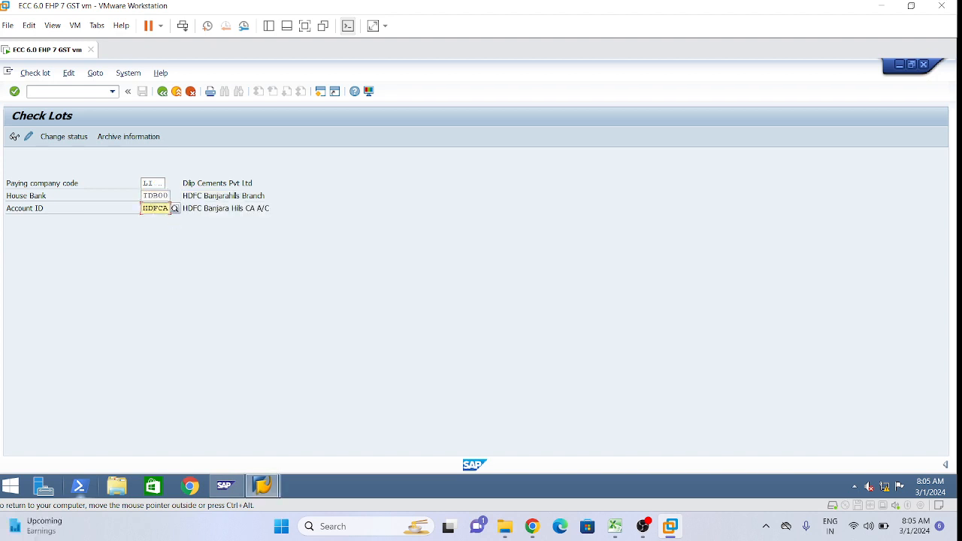
Re-enter LI01 as the paying company code and try to validate the selection with account ID HDFCA.
left_click(153, 183)
key("Return")
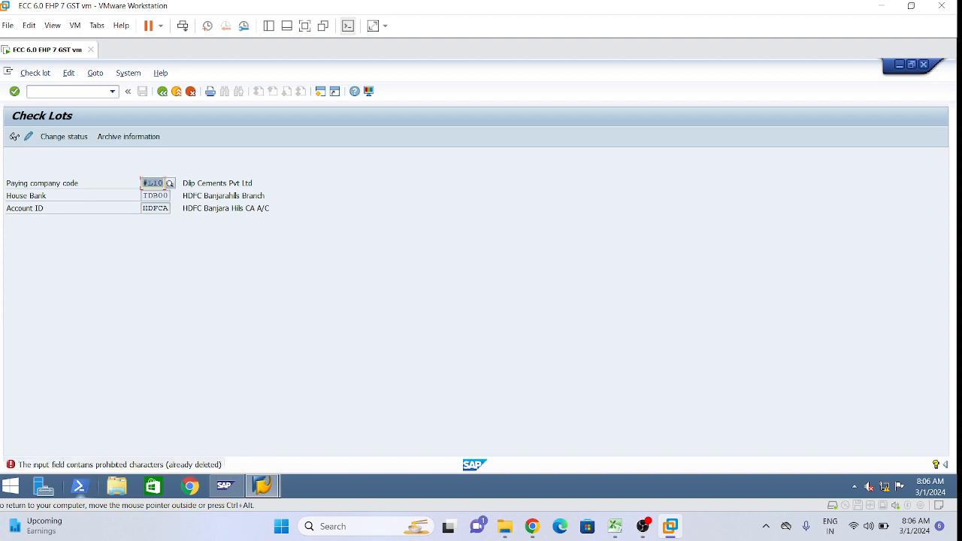
key("BackSpace")
type("li01")
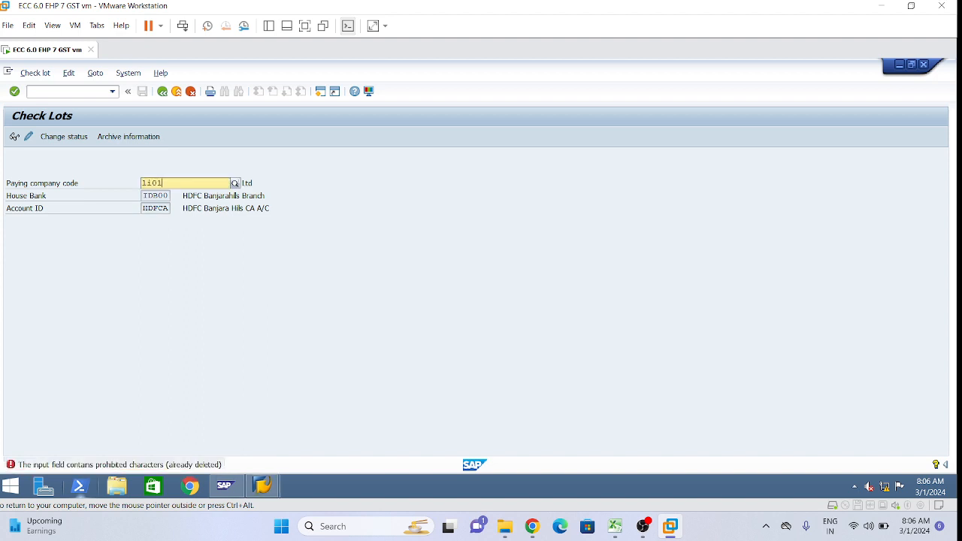
left_click(159, 208)
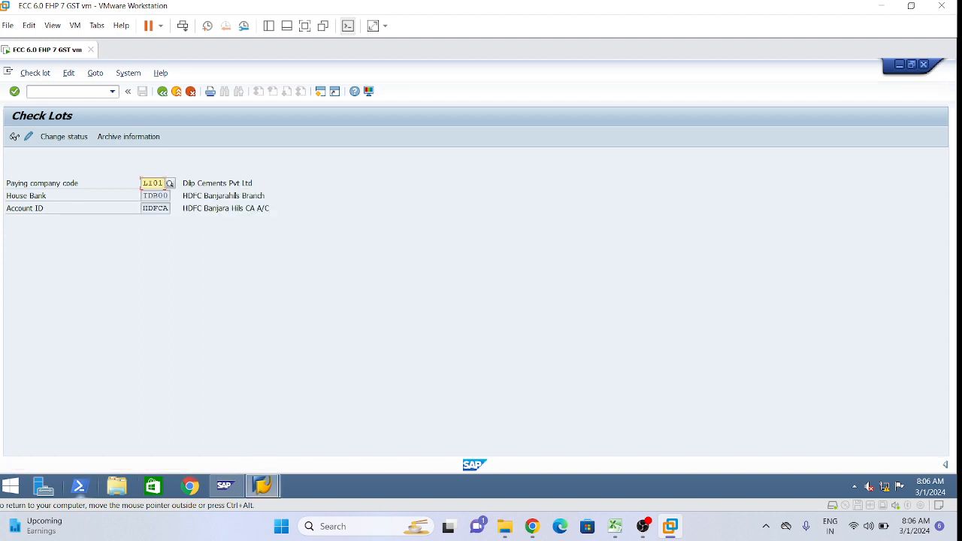
left_click(149, 209)
key("Return")
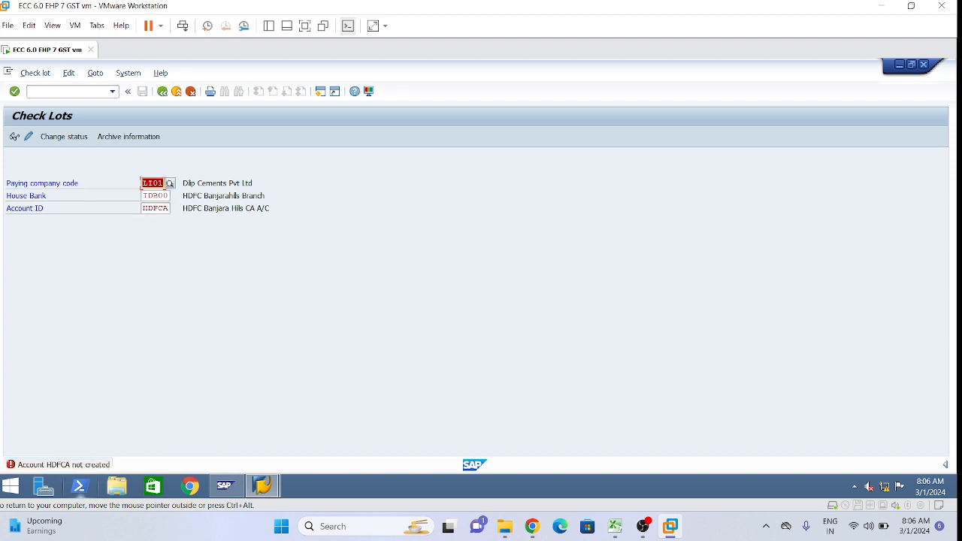
Set the account ID to IDBOD, the overdraft account of house bank IDB00.
left_click(143, 208)
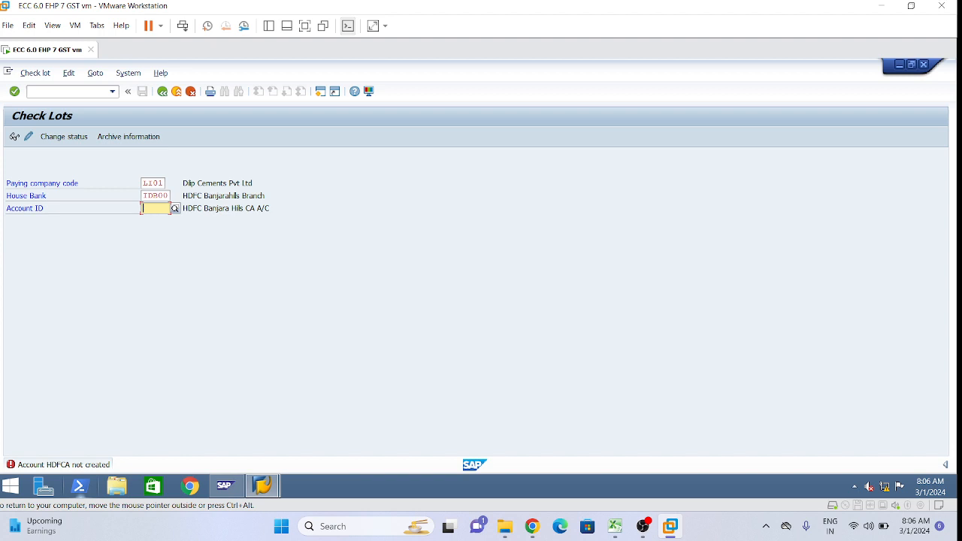
type("idbod")
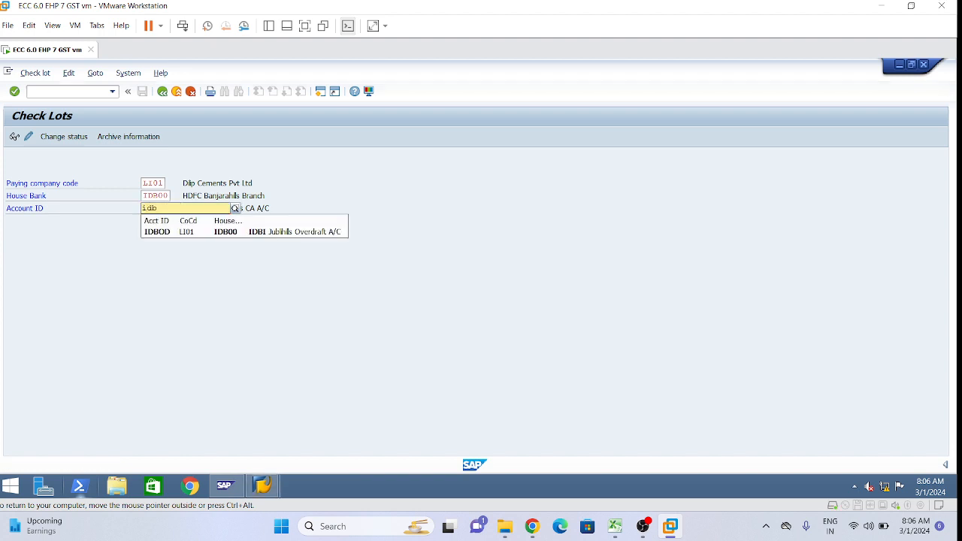
left_click(249, 232)
key("Return")
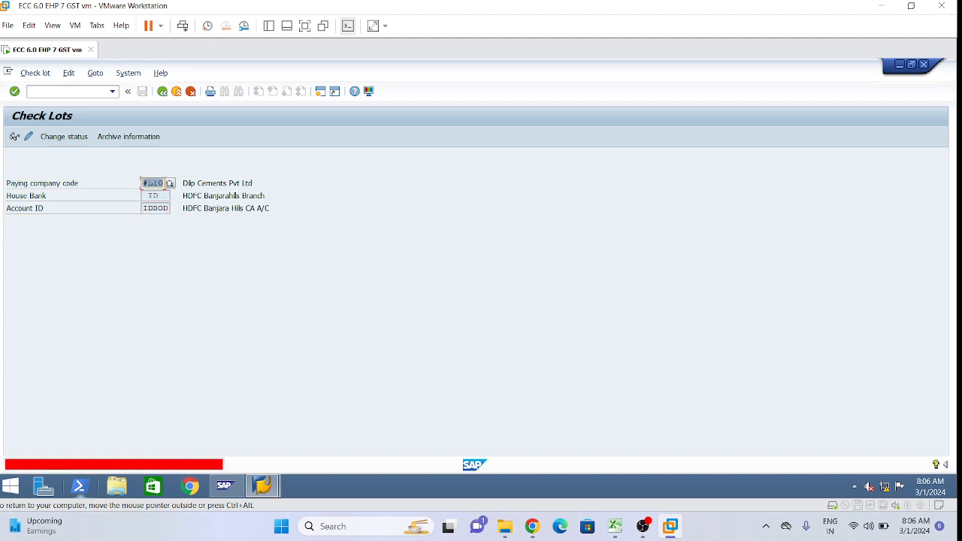
Correct the paying company code to LI01 and the house bank to IDB00.
type("li01")
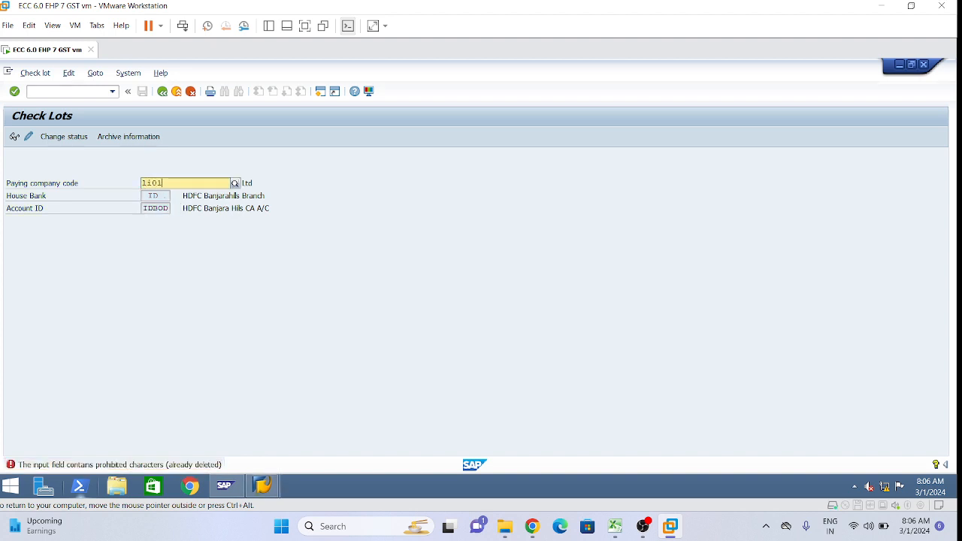
left_click(165, 208)
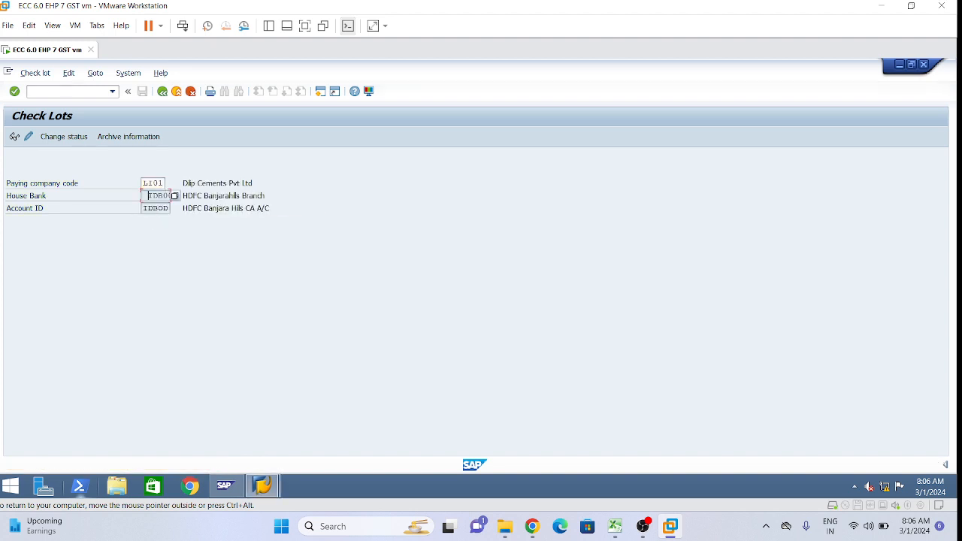
key("Return")
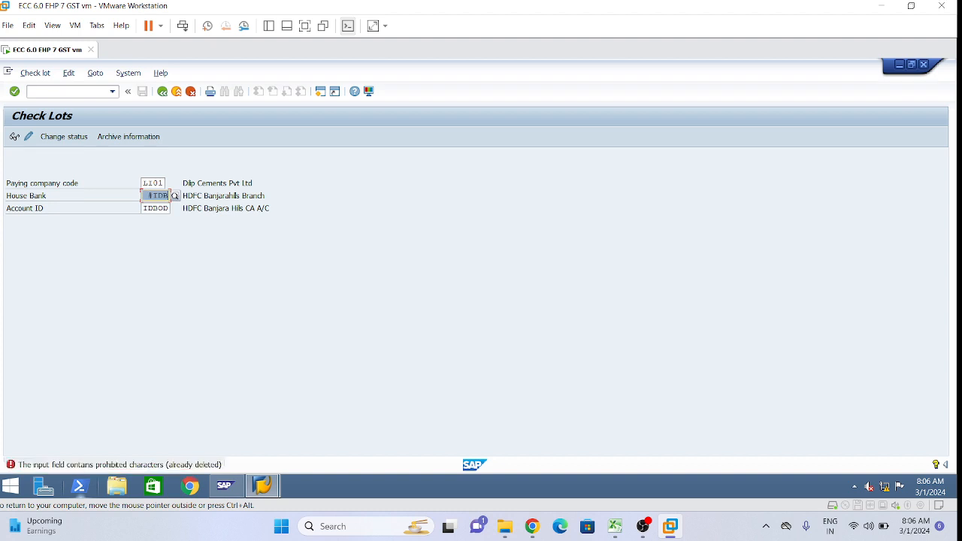
key("BackSpace")
type("idb")
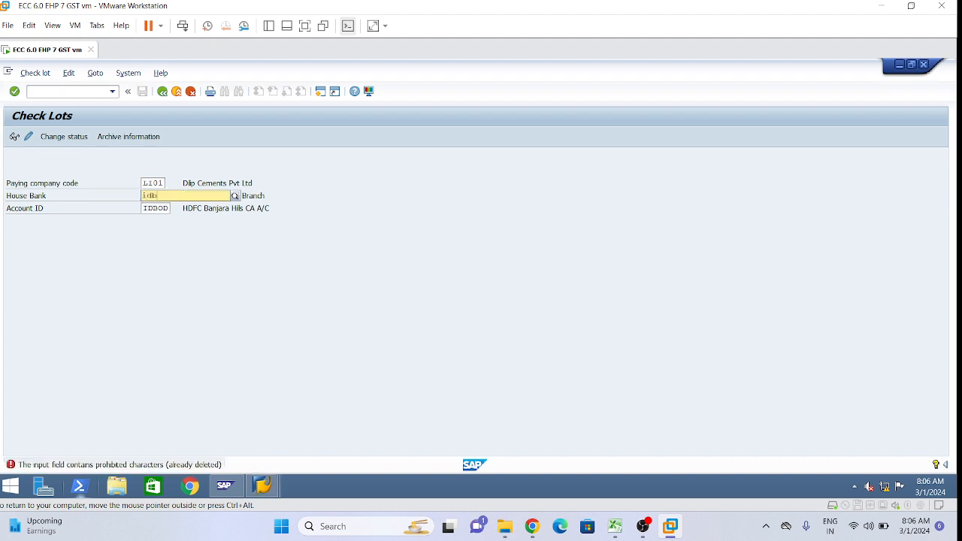
left_click(183, 221)
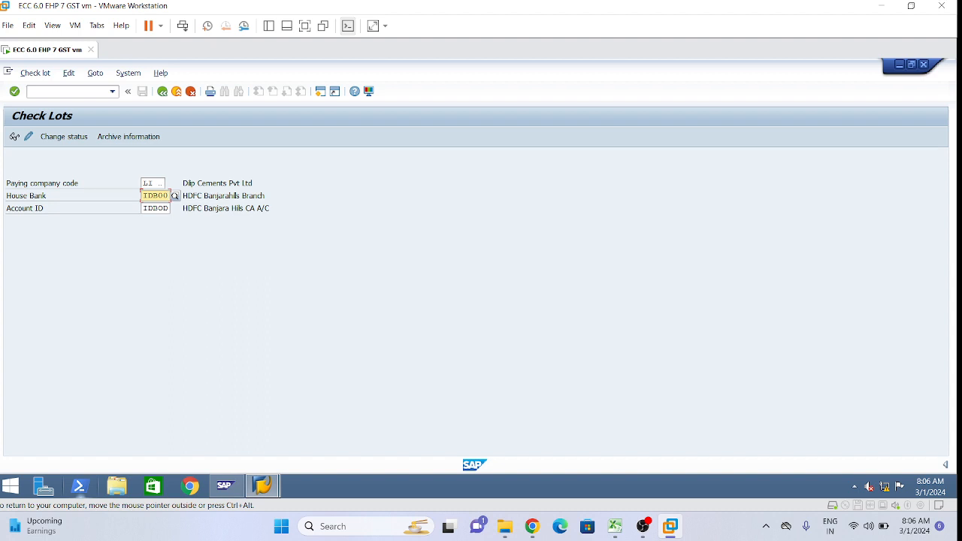
Enter LI01 again as the paying company code and validate it with house bank IDB00 and account ID IDBOD.
key("Return")
key("BackSpace")
type("li")
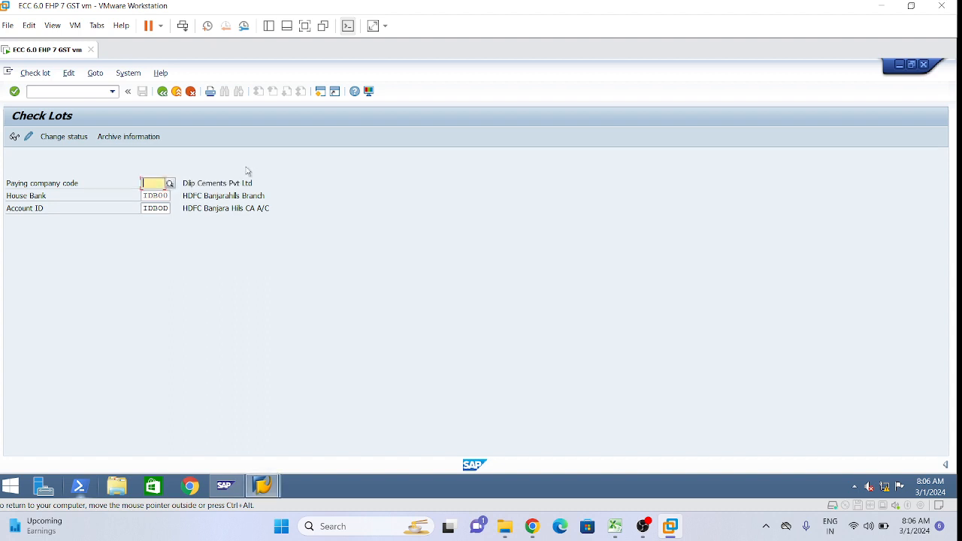
type("01")
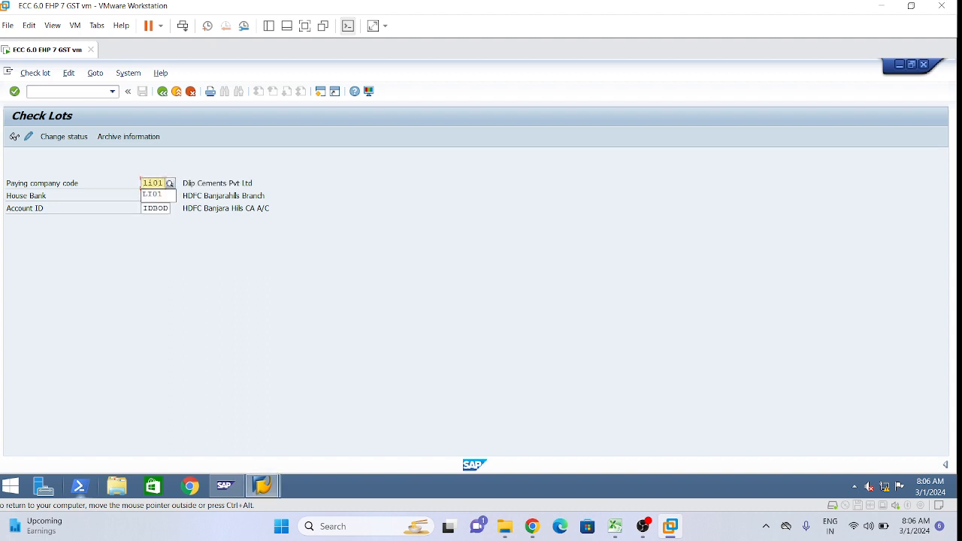
left_click(160, 196)
key("Return")
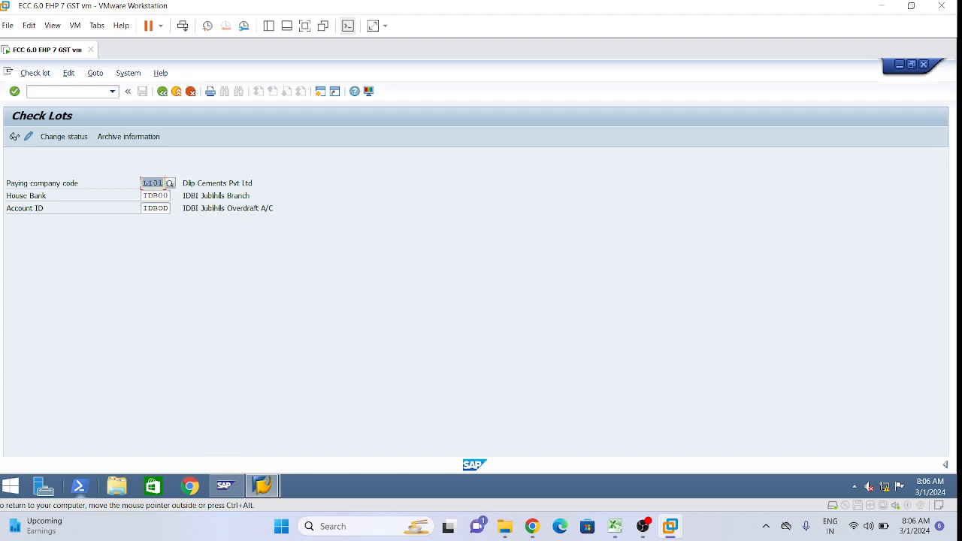
left_click(158, 196)
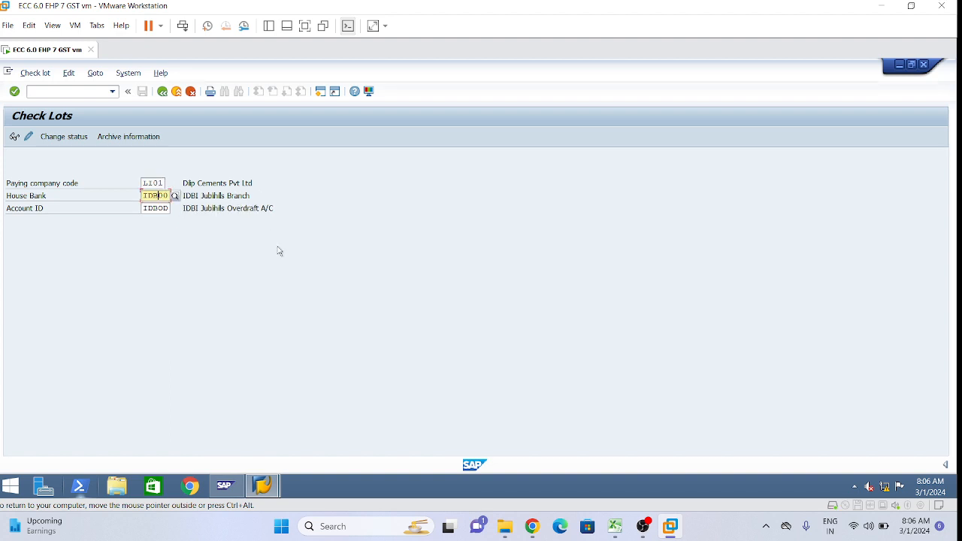
Create a check lot for LI01's IDBOD account with lot number 2000 and check numbers 200000 to 200999.
left_click(156, 208)
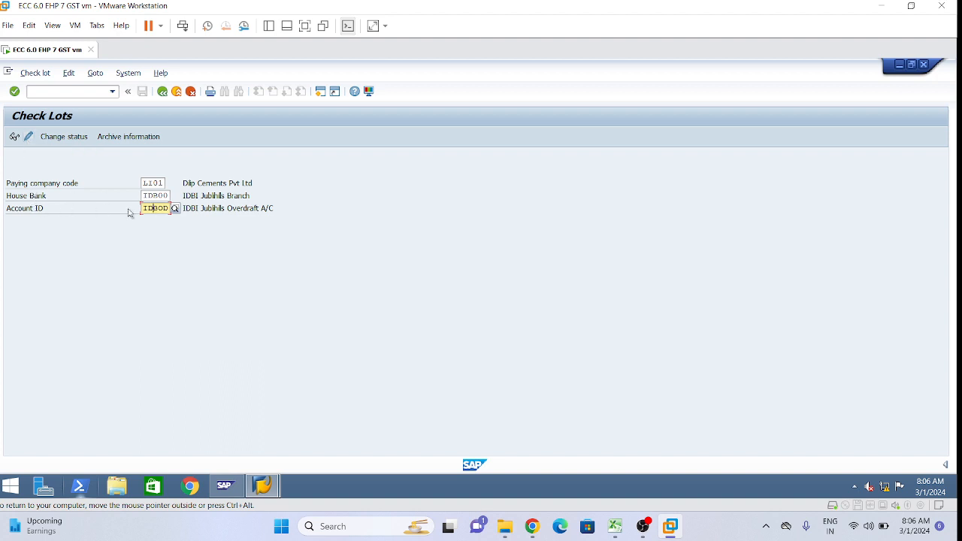
left_click(29, 138)
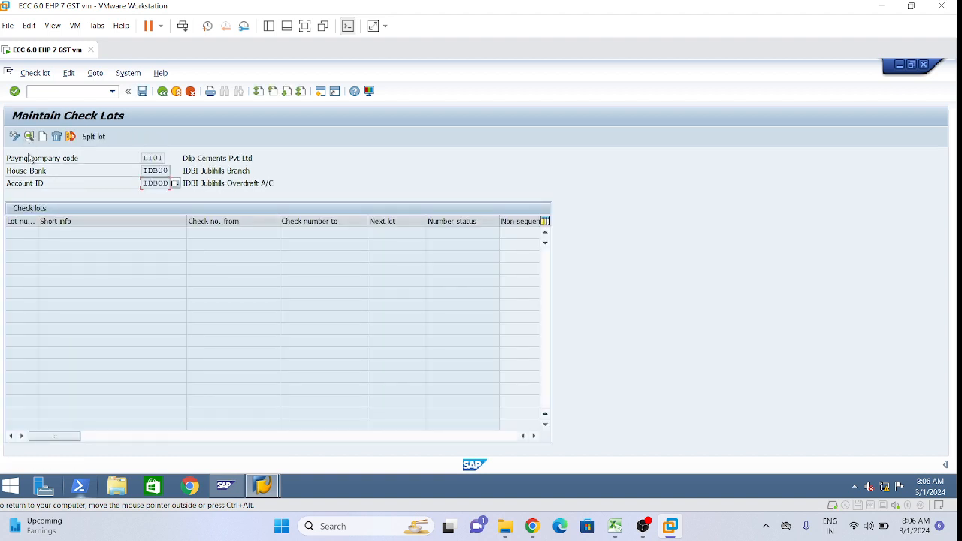
left_click(43, 136)
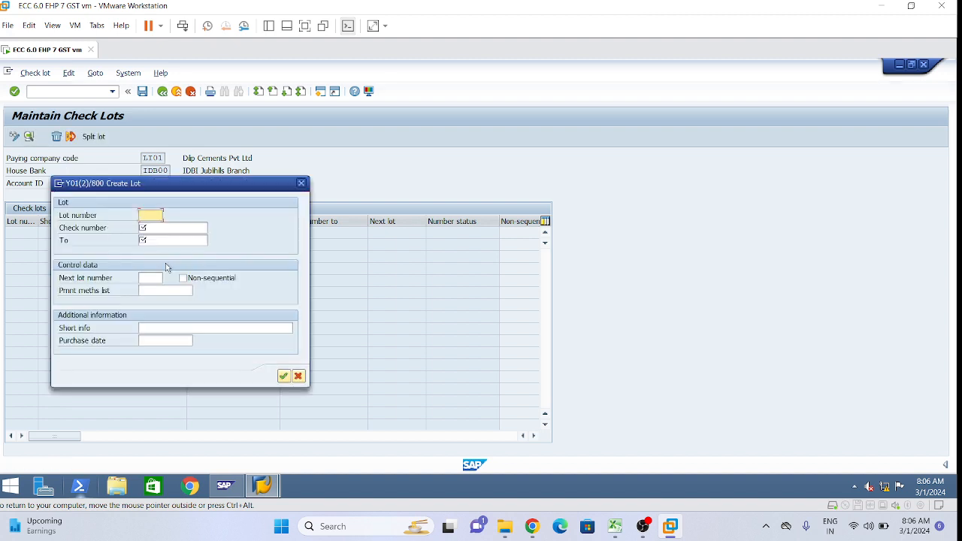
left_click_drag(213, 191, 535, 128)
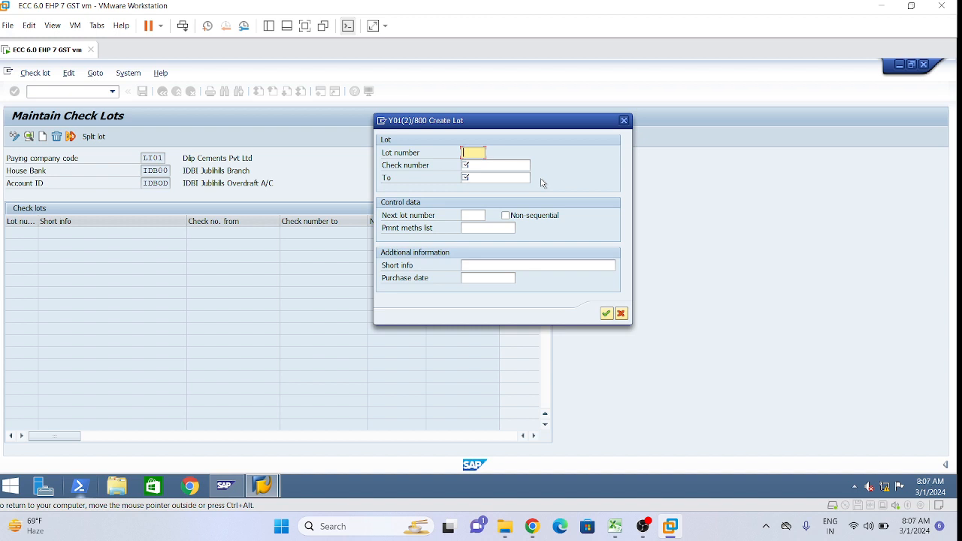
type("2000")
key("Tab")
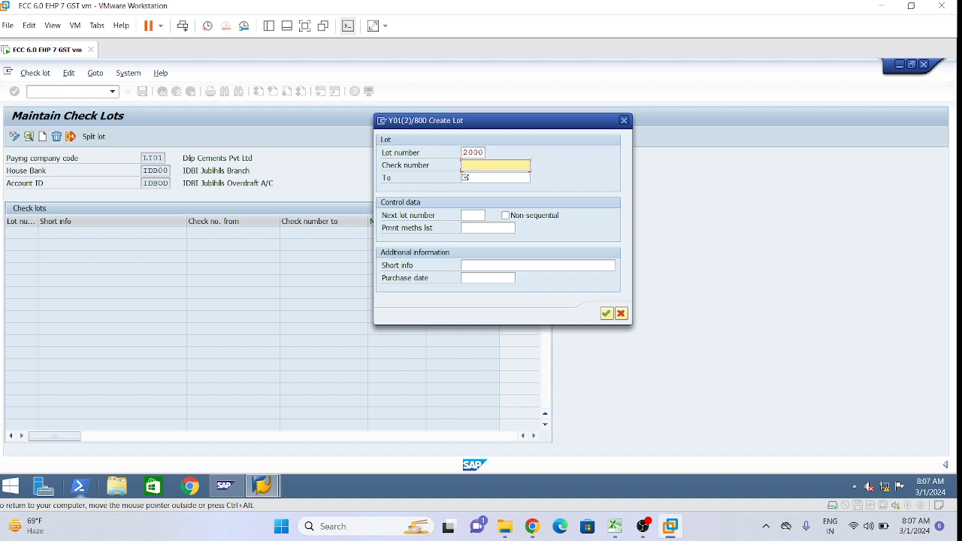
type("200000")
key("Tab")
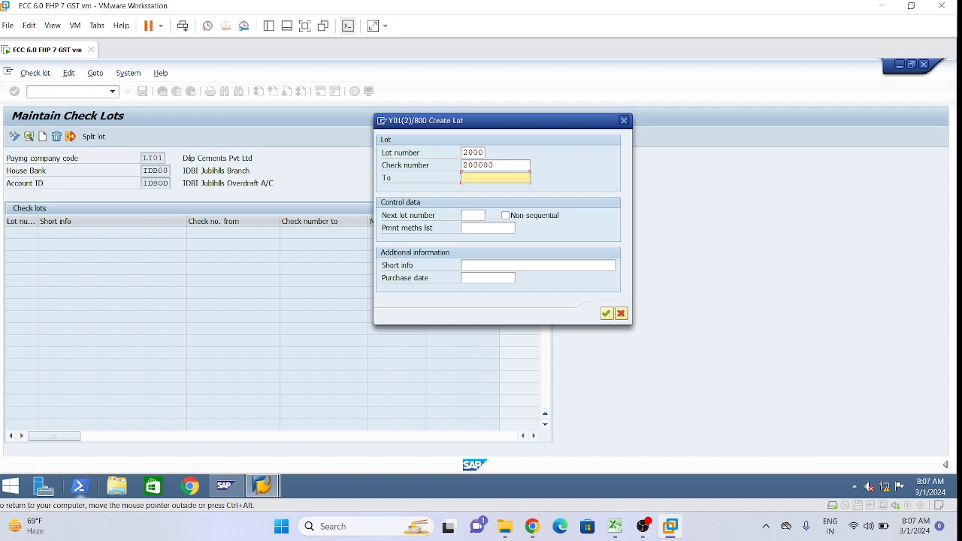
type("200999")
key("shift+Tab")
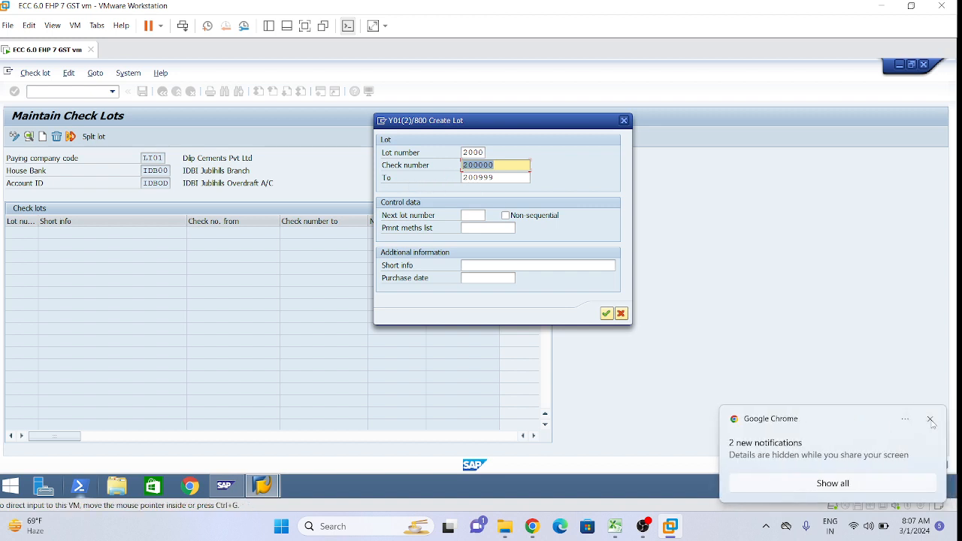
left_click(930, 420)
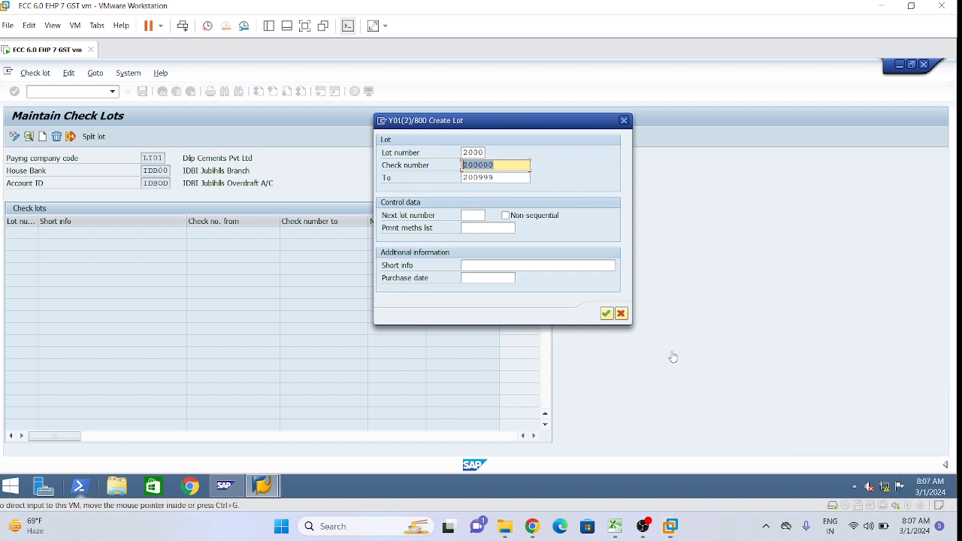
Mark lot 2000 as non-sequential and set its short info to "IDBI OD-Non Sequential -01".
left_click(505, 216)
left_click(499, 266)
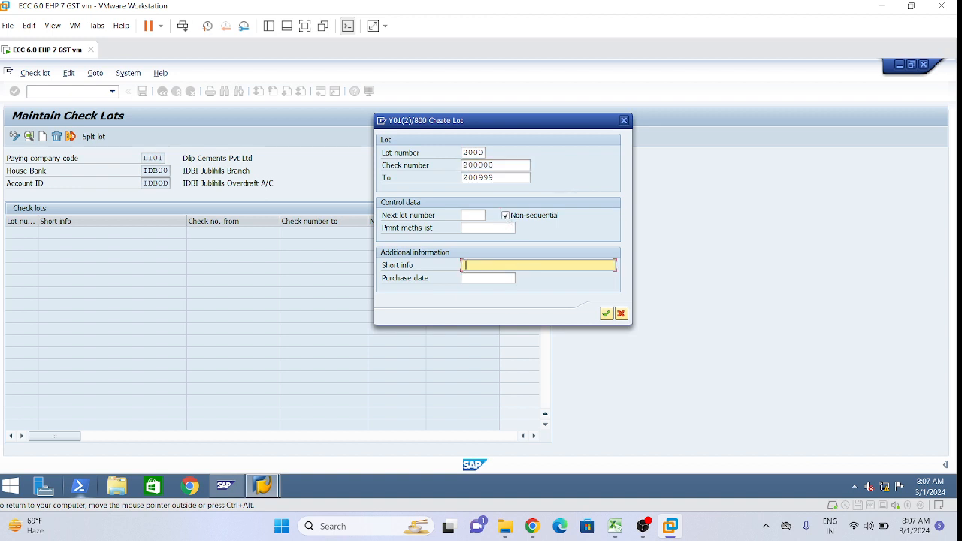
left_click(505, 266)
left_click(514, 266)
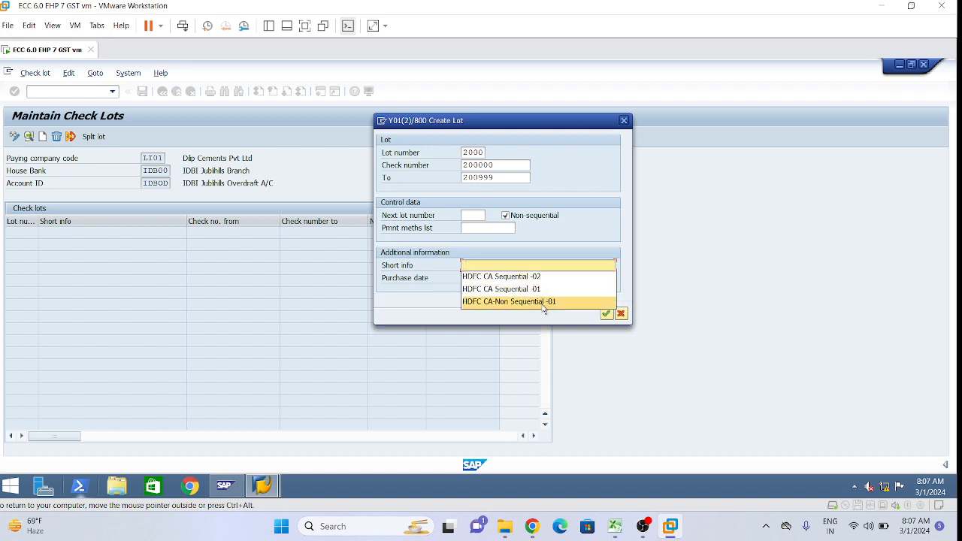
left_click(540, 304)
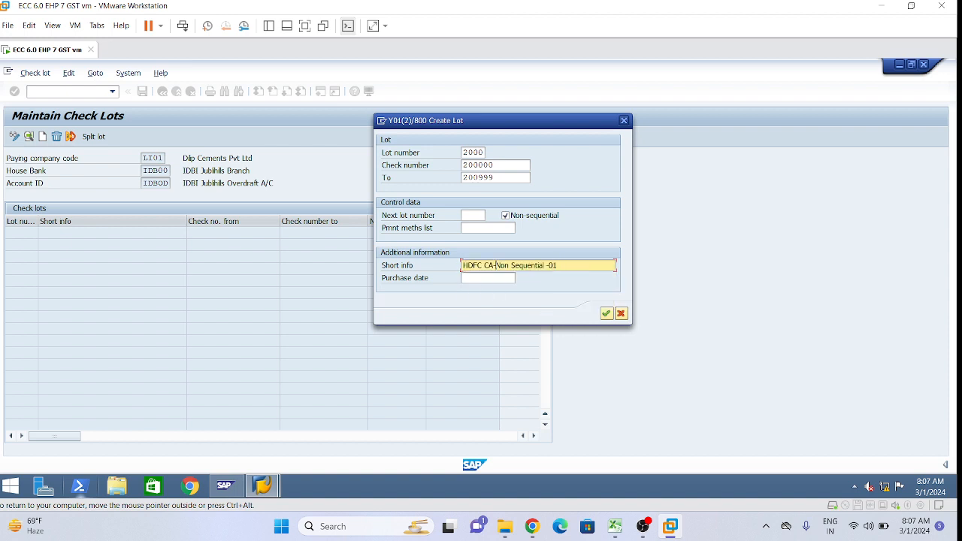
key("BackSpace")
key("BackSpace")
key("BackSpace")
key("BackSpace")
key("BackSpace")
key("BackSpace")
key("BackSpace")
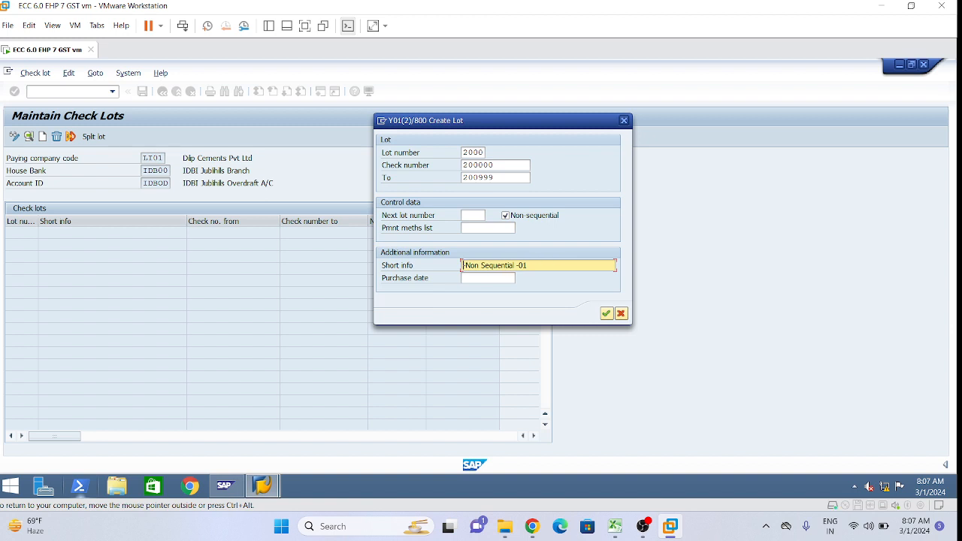
type("IDBI OD-")
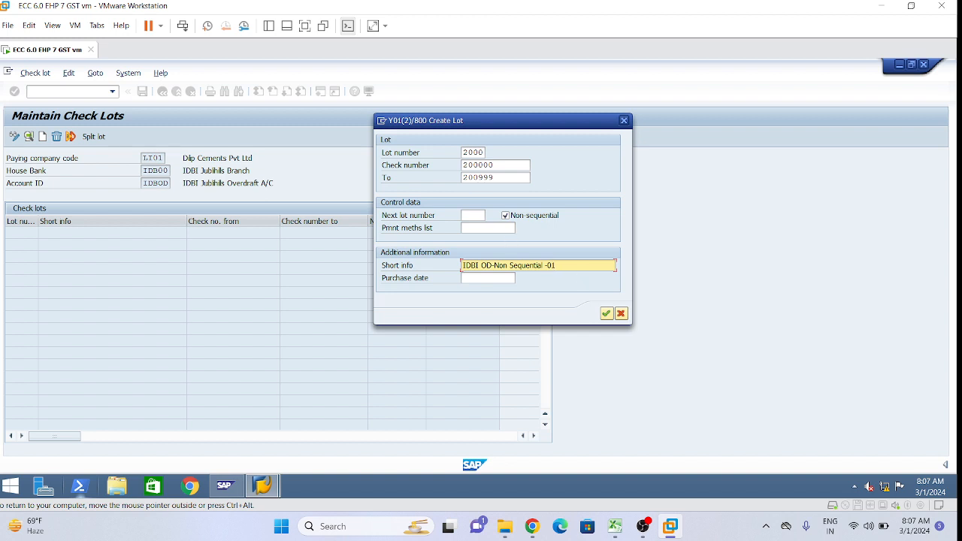
Set lot 2000's purchase date to 01.03.2024 and add the lot to the check lots.
left_click(492, 277)
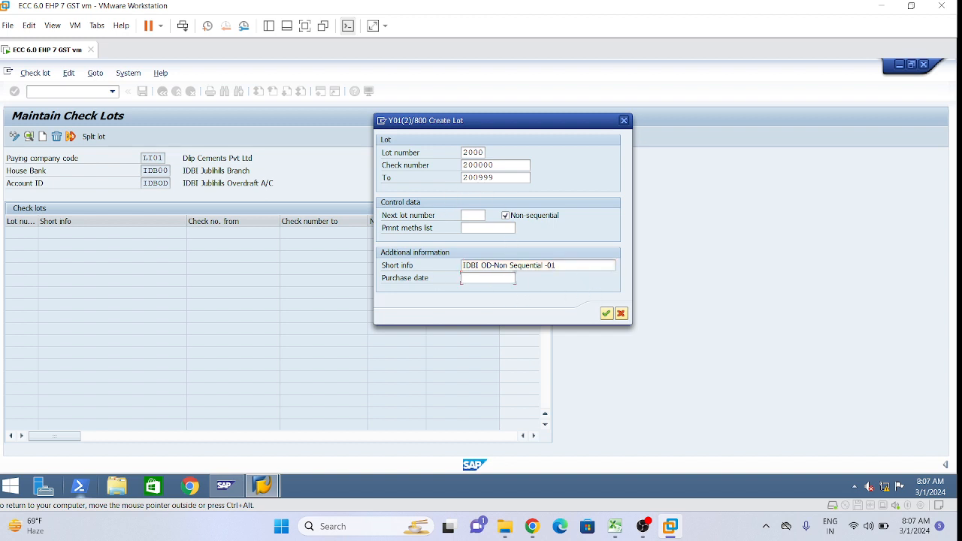
left_click(493, 289)
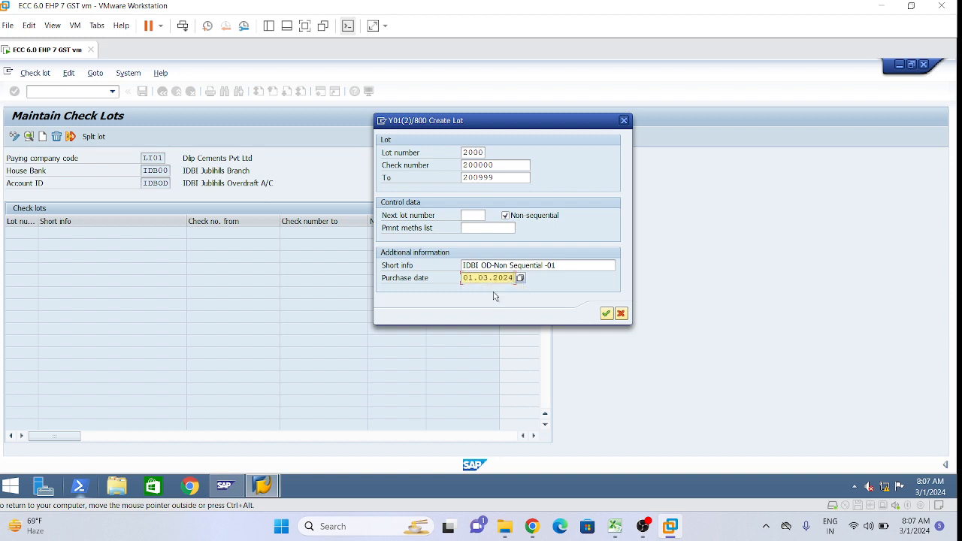
left_click(605, 314)
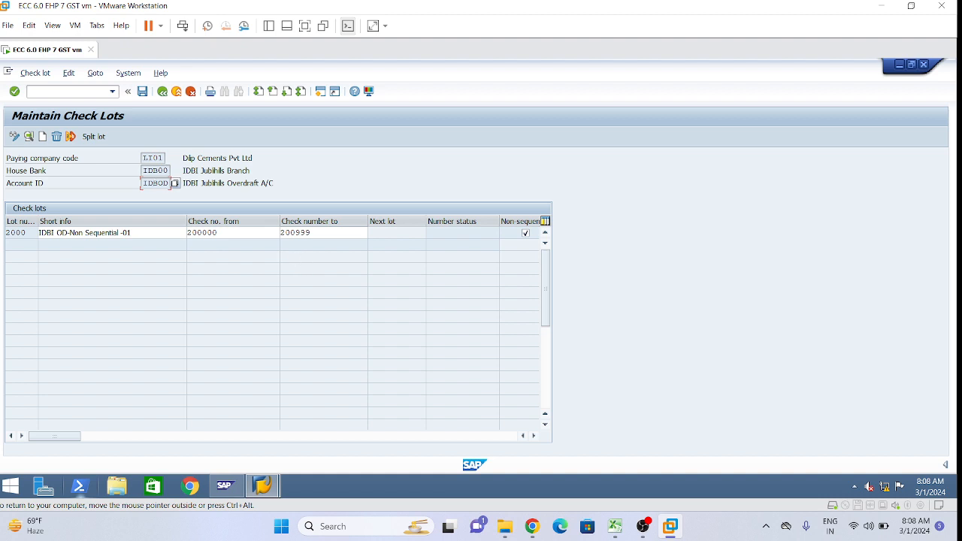
Create a second check lot with lot number 2010 and check numbers 201000 to 201999.
left_click(133, 233)
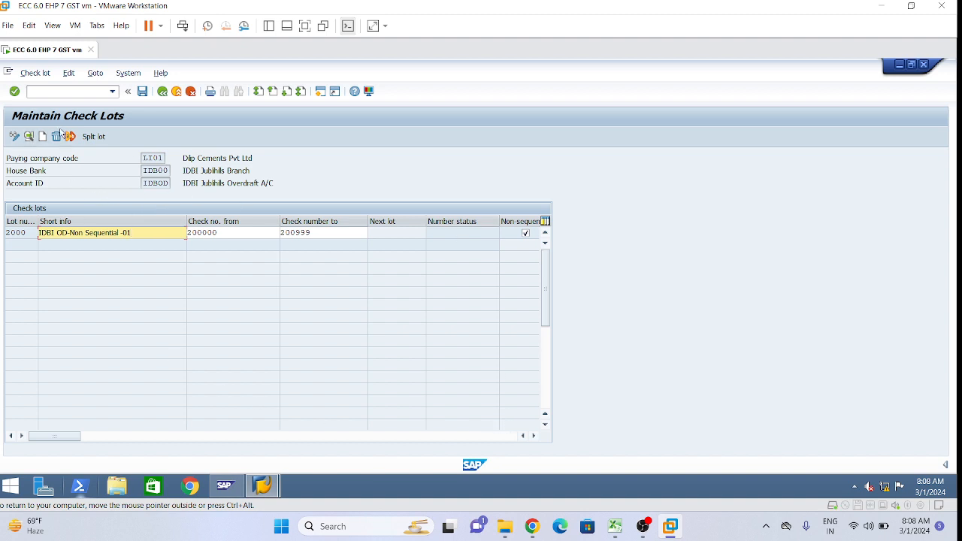
left_click(43, 136)
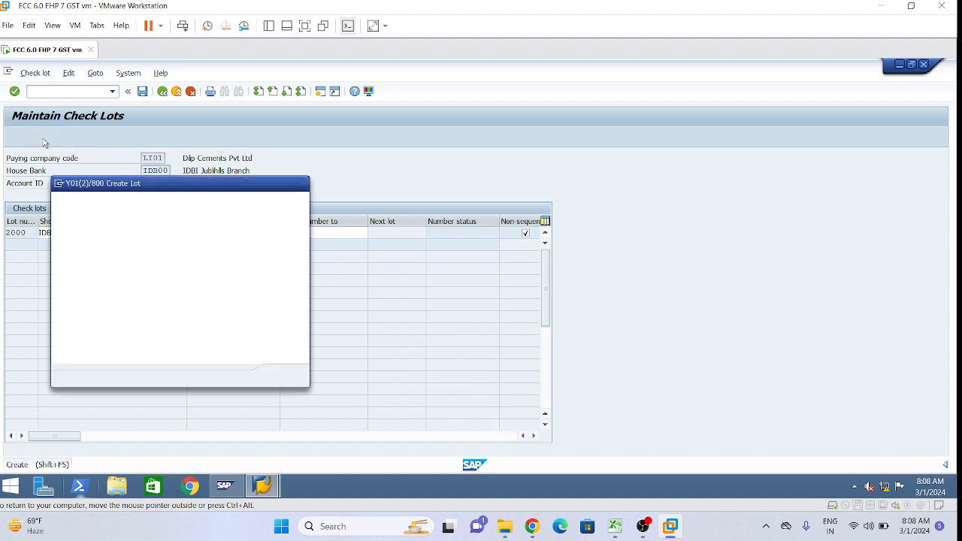
left_click_drag(229, 185, 781, 153)
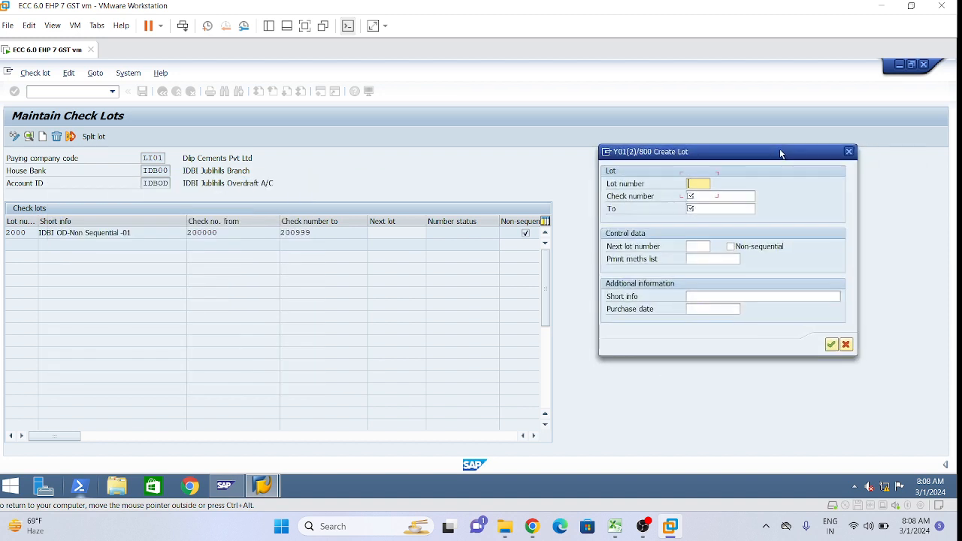
left_click(696, 184)
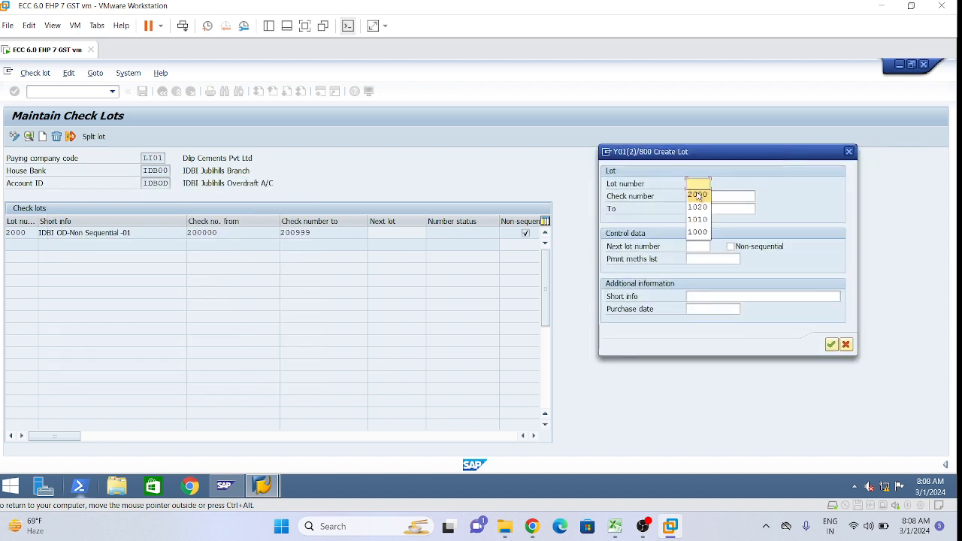
left_click(696, 183)
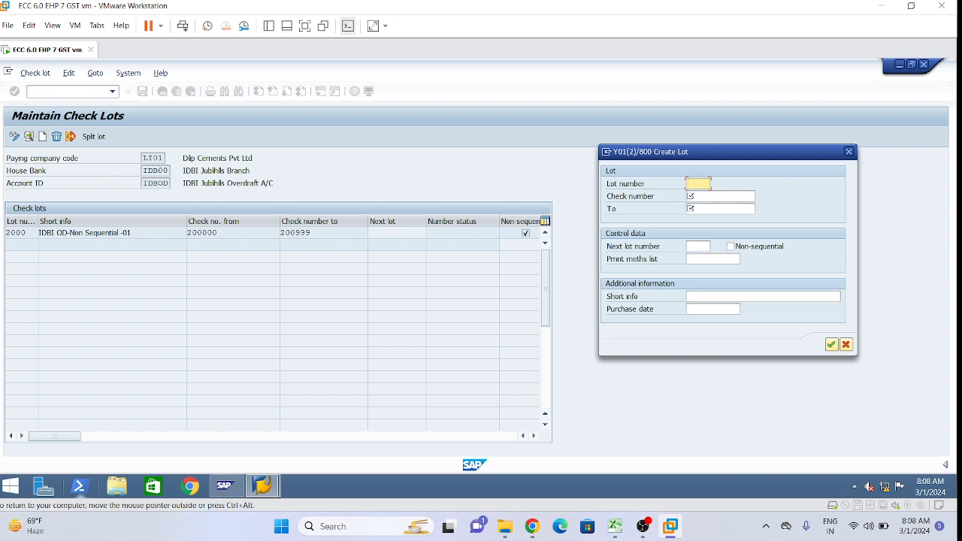
type("2010")
key("Tab")
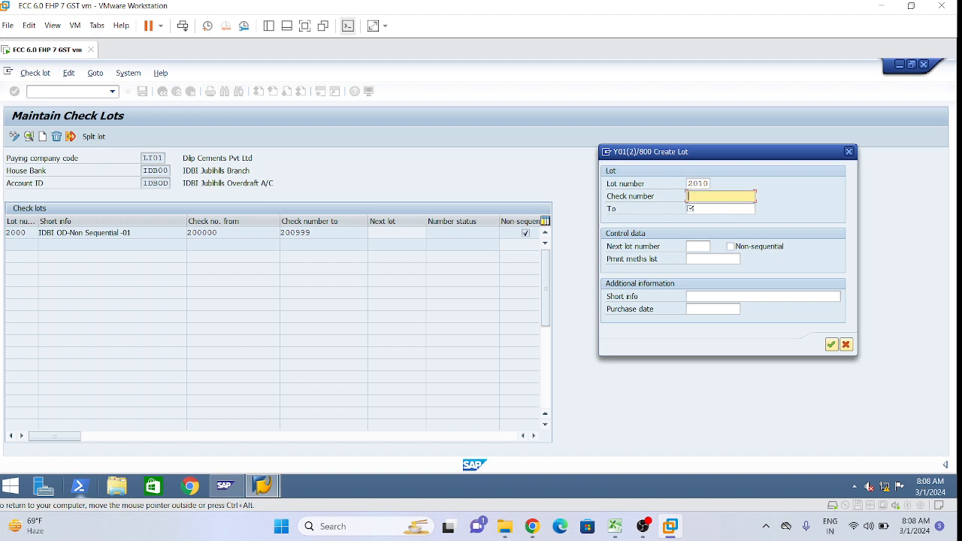
type("2000001")
key("Tab")
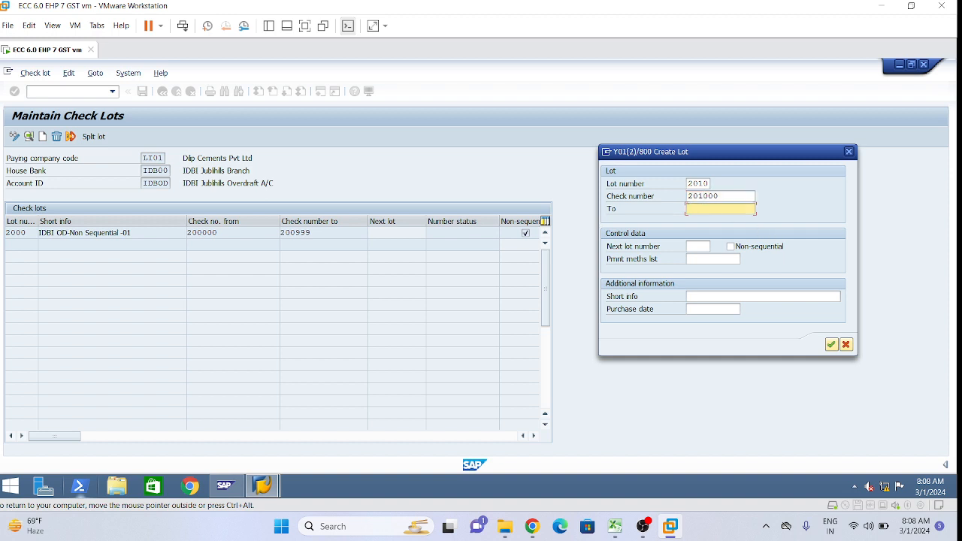
type("201999")
Set lot 2010's short info to "IDBI OD- Sequential -01", adapting the earlier non-sequential description.
left_click(688, 296)
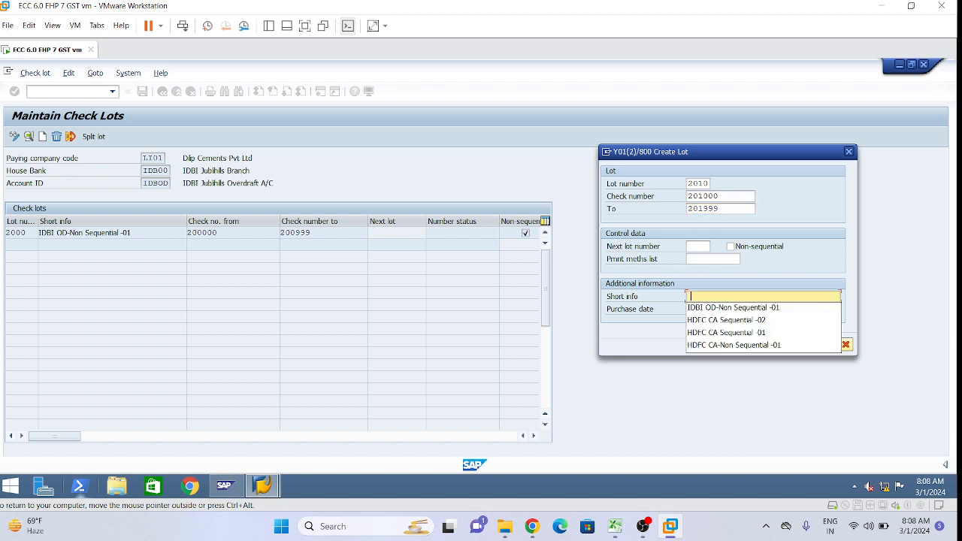
left_click(720, 309)
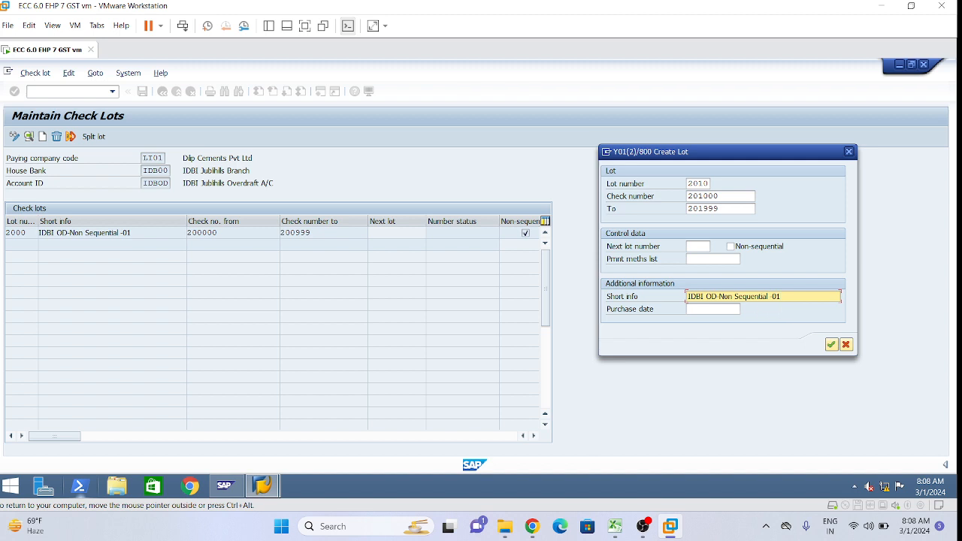
key("BackSpace")
key("BackSpace")
key("BackSpace")
key("BackSpace")
key("BackSpace")
type("S")
Set lot 2010's purchase date to 01.03.2024 and add the lot to the check lots.
left_click(705, 309)
left_click(705, 323)
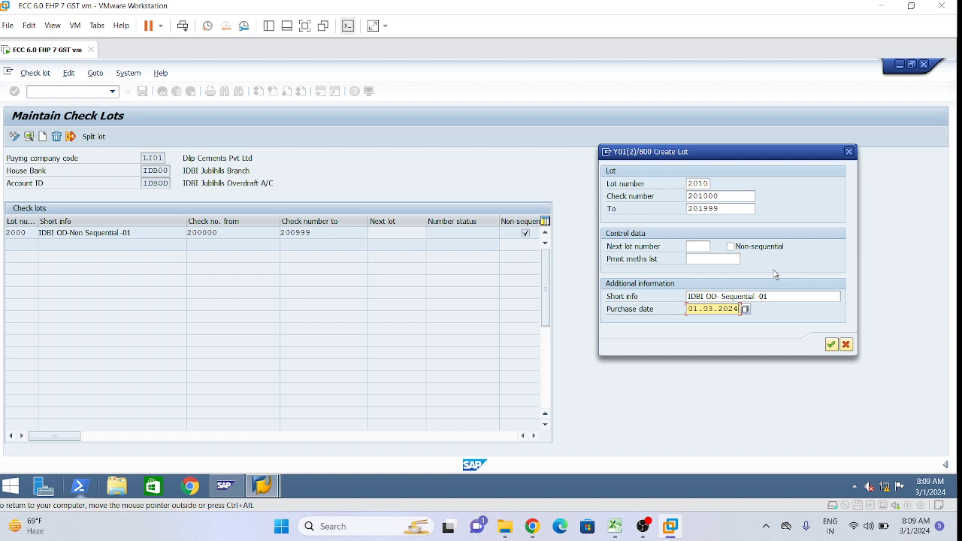
left_click(831, 344)
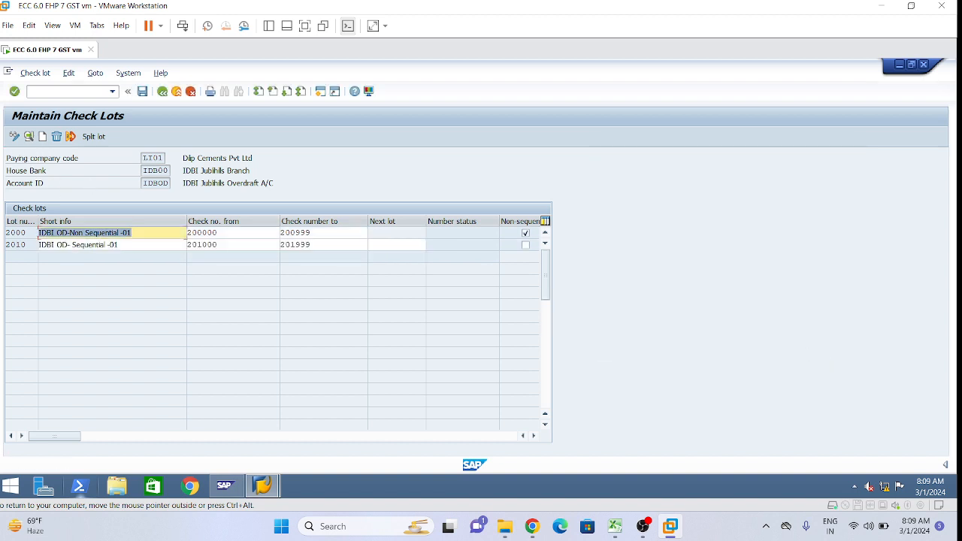
Start a third check lot for the IDBI overdraft account with lot number 2020.
left_click(129, 245)
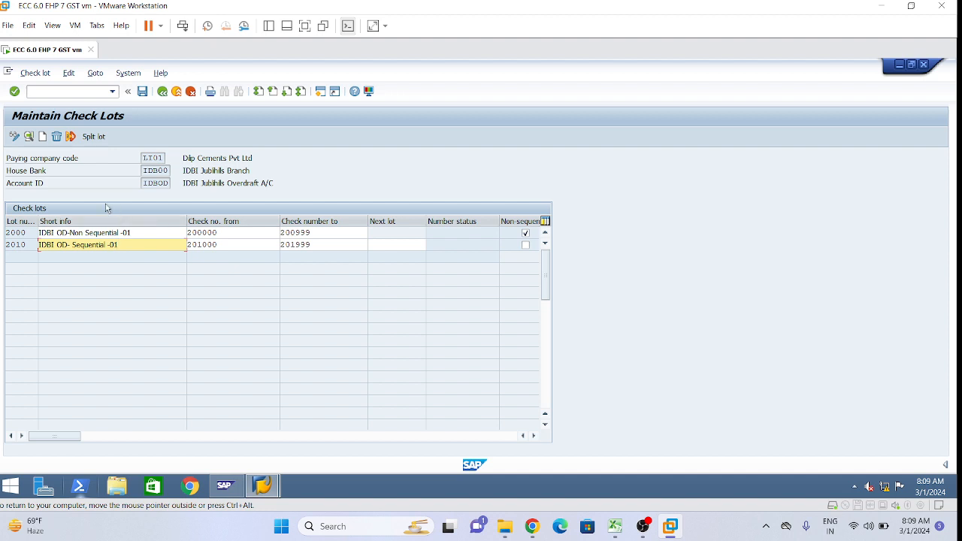
left_click(42, 136)
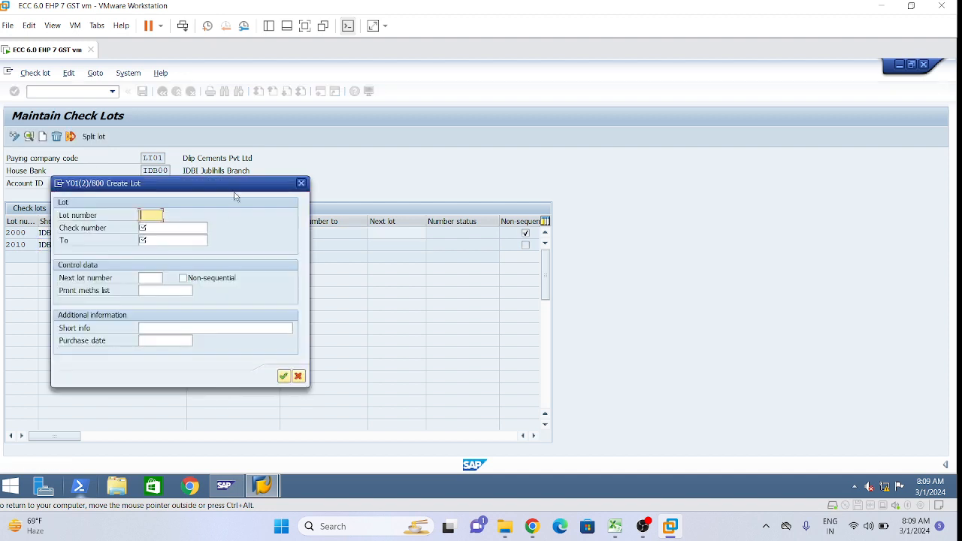
left_click_drag(361, 188, 553, 190)
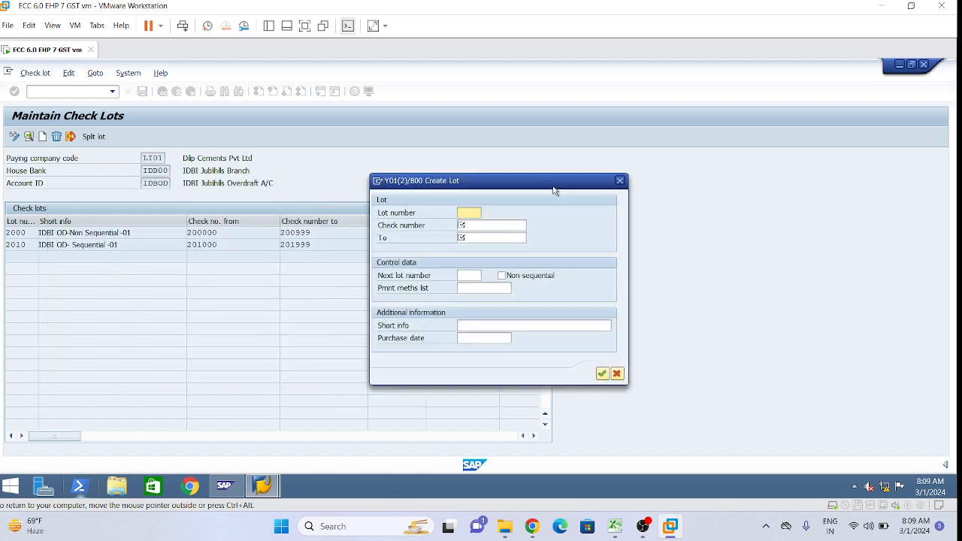
left_click(466, 213)
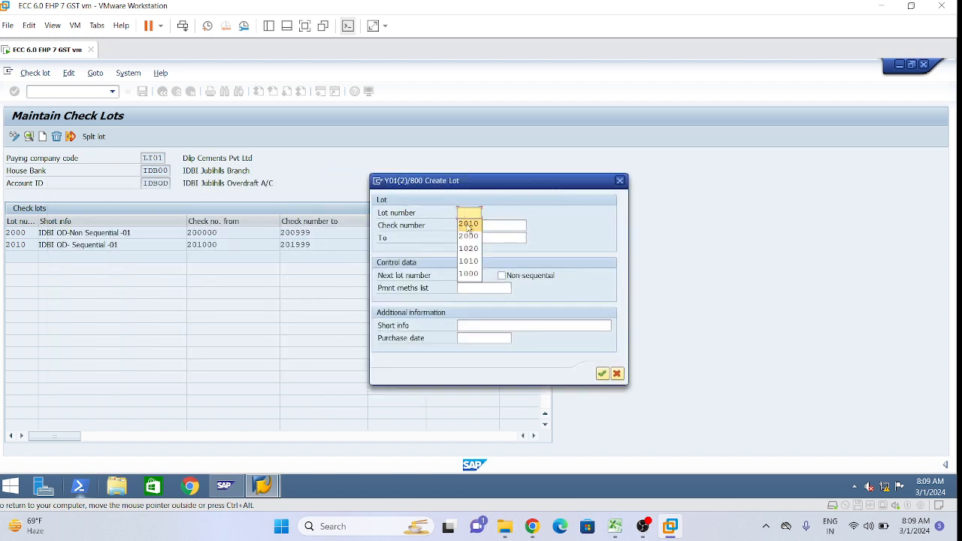
left_click(468, 224)
key("BackSpace")
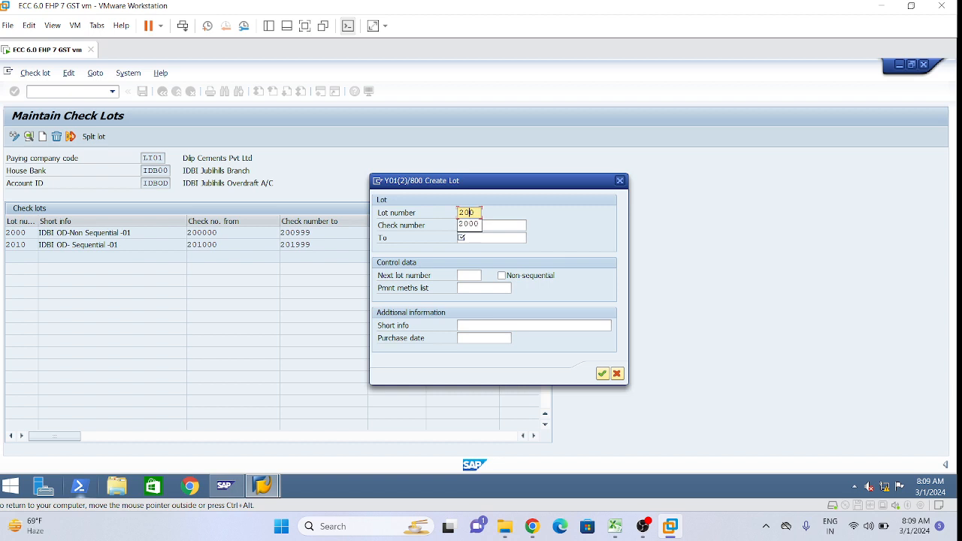
type("2")
key("Tab")
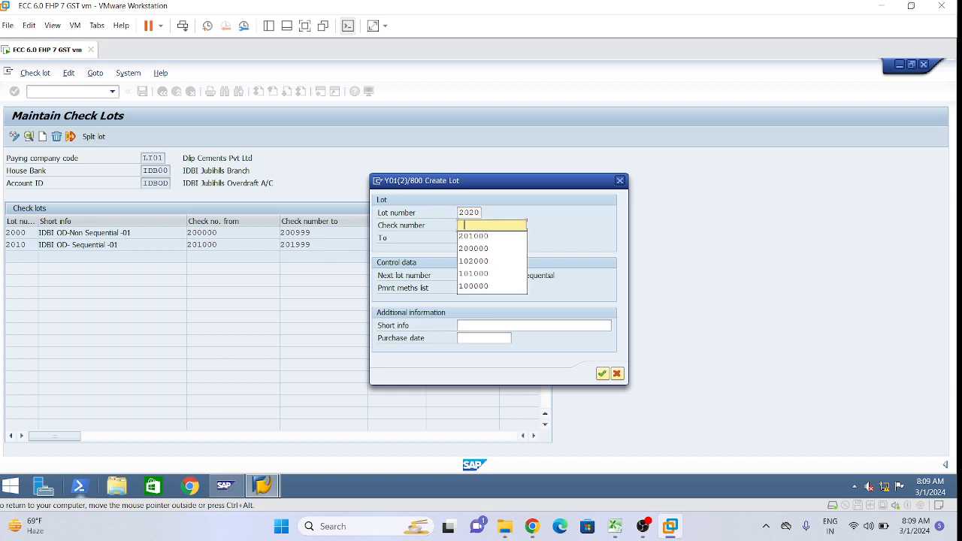
Set lot 2020's check number range to 202000 through 202999.
left_click(481, 236)
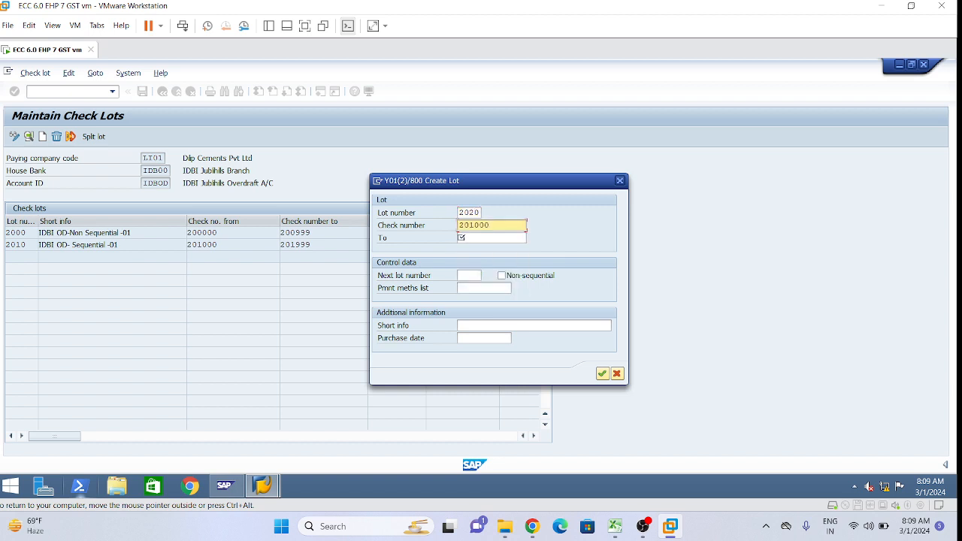
key("BackSpace")
type("2")
key("Tab")
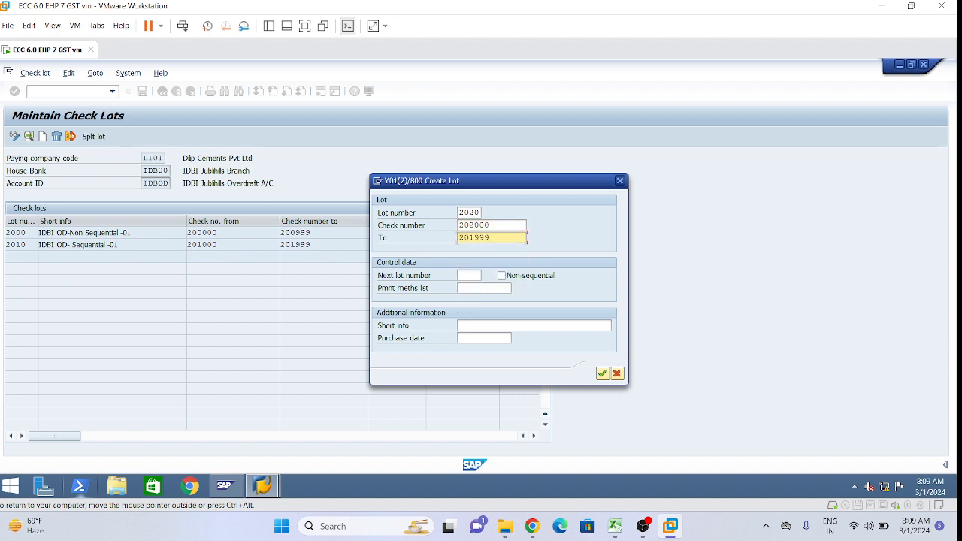
key("BackSpace")
type("2")
Set lot 2020's short info to "IDBI OD- Sequential -02", adapting the previous sequential description.
left_click(493, 325)
left_click(494, 338)
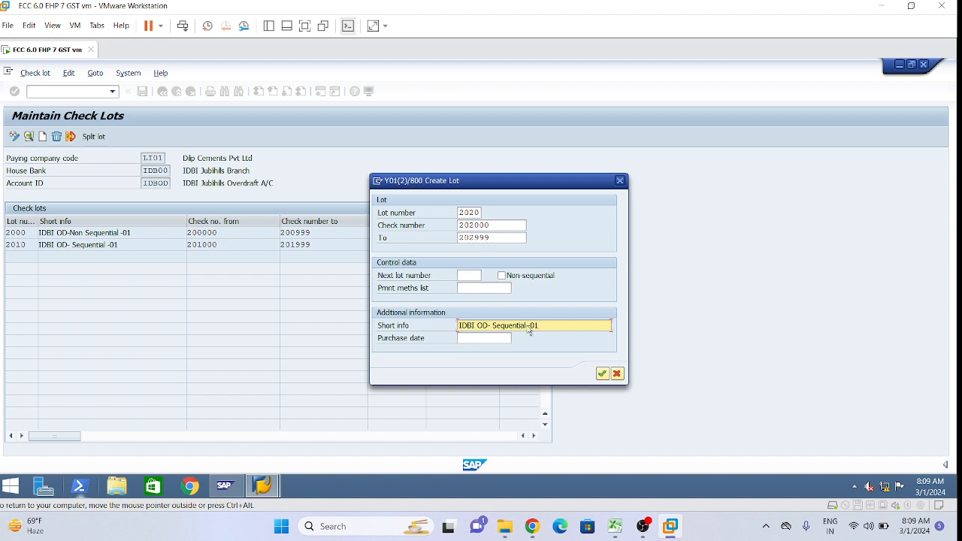
key("BackSpace")
type("2")
Set lot 2020's purchase date to 01.03.2024 and add the lot to the check lots.
left_click(490, 338)
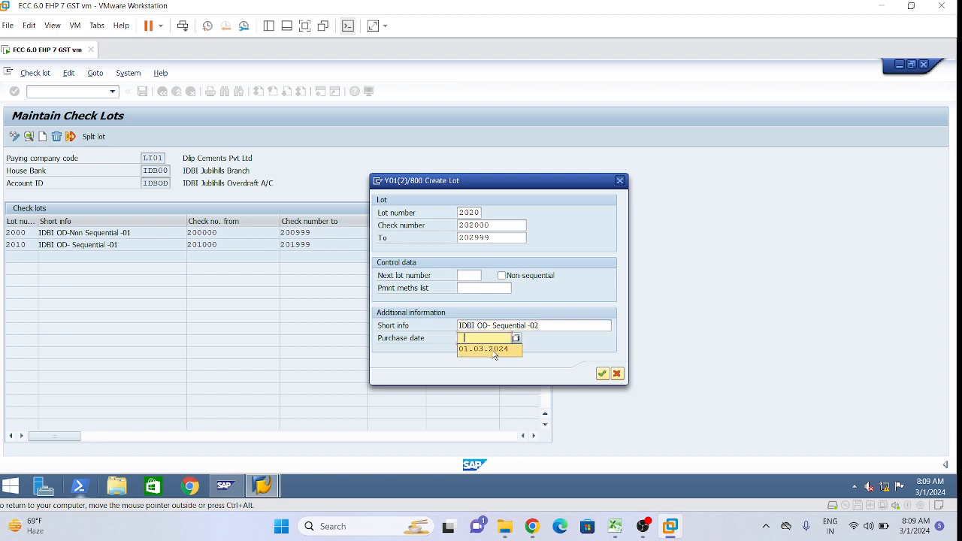
left_click(493, 352)
left_click_drag(529, 183, 639, 144)
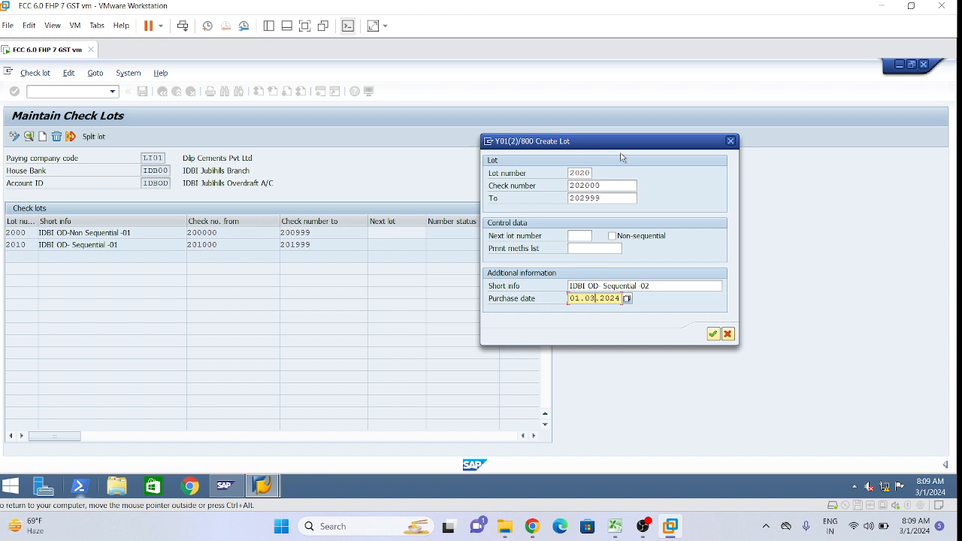
left_click(713, 335)
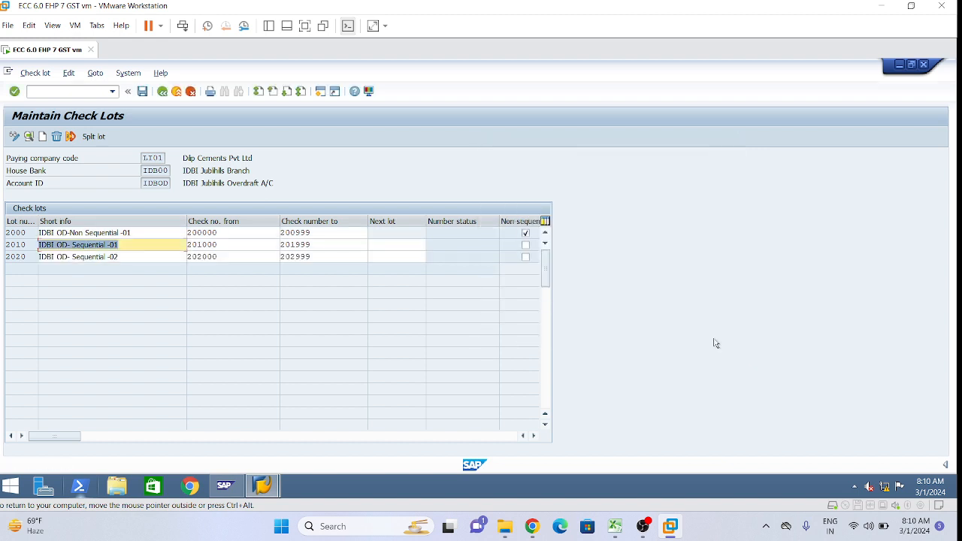
Save the IDBI overdraft account's check lots and return to the implementation guide.
left_click(142, 92)
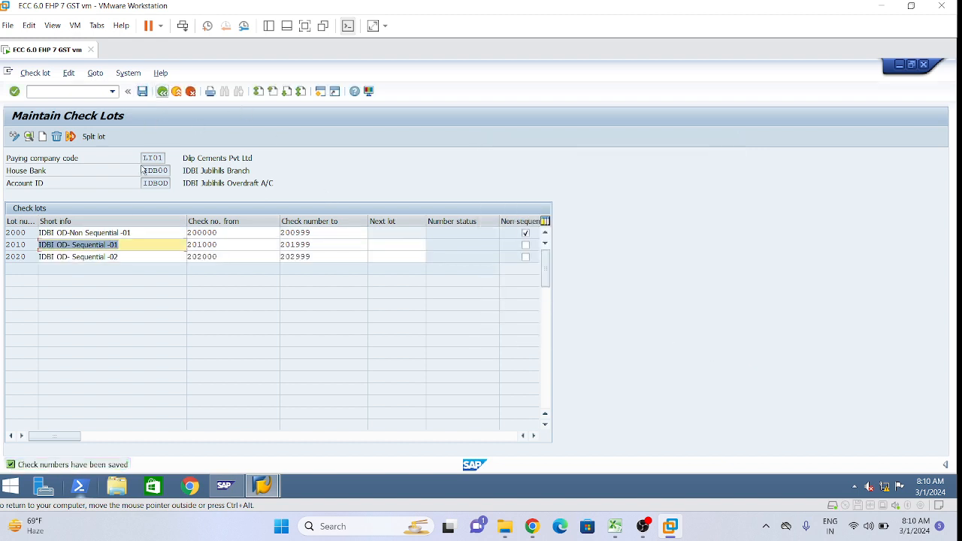
left_click(139, 257)
left_click(140, 245)
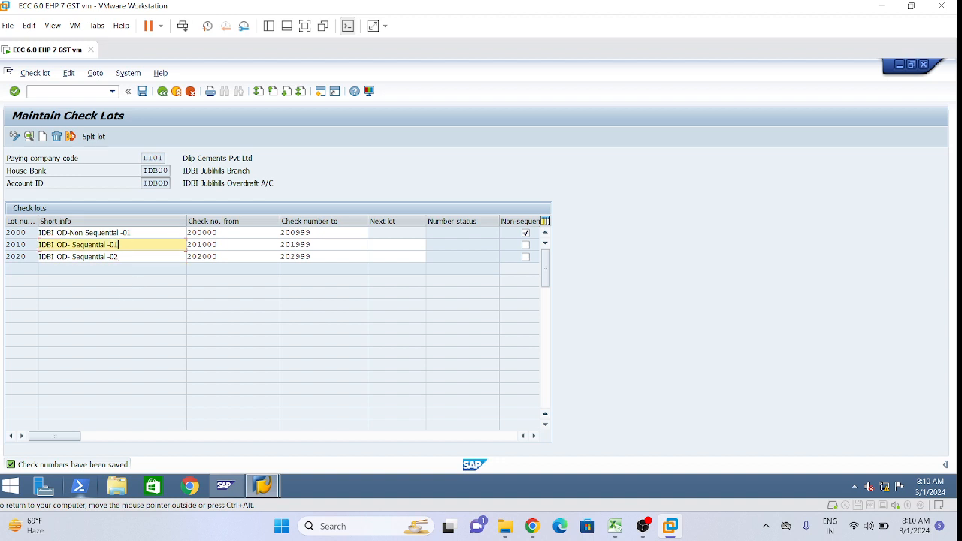
left_click(163, 91)
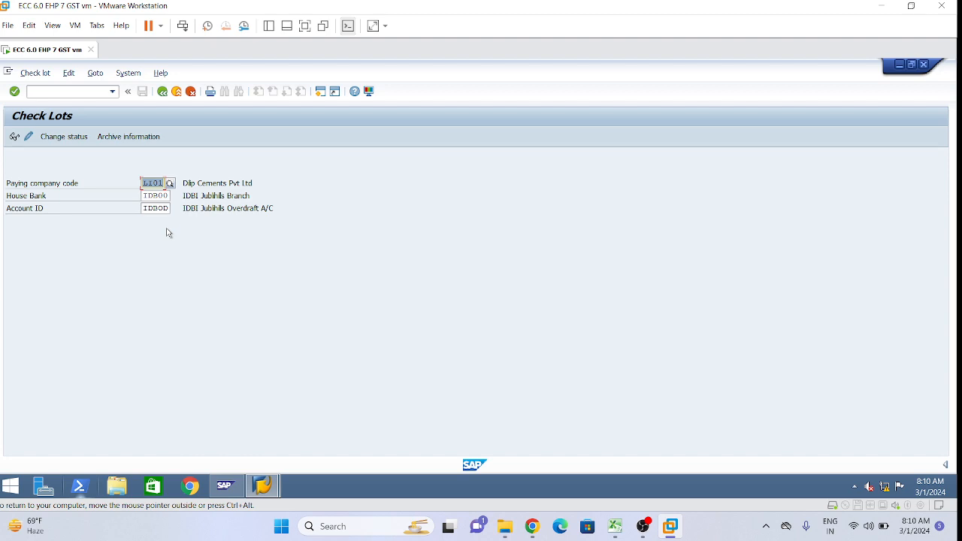
left_click(162, 92)
Open the Define Void Reason Codes activity under Check Management.
scroll(197, 385, "down", 2)
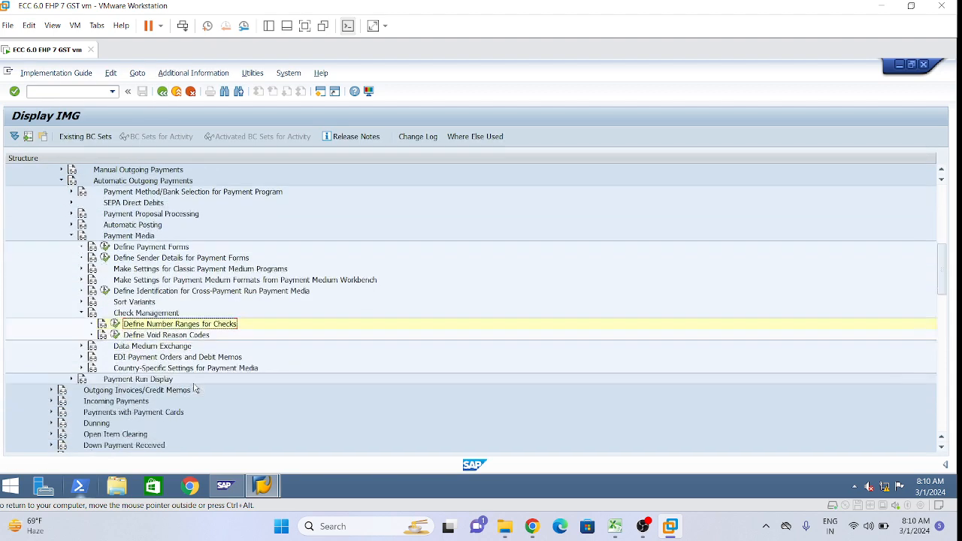
scroll(194, 387, "down", 1)
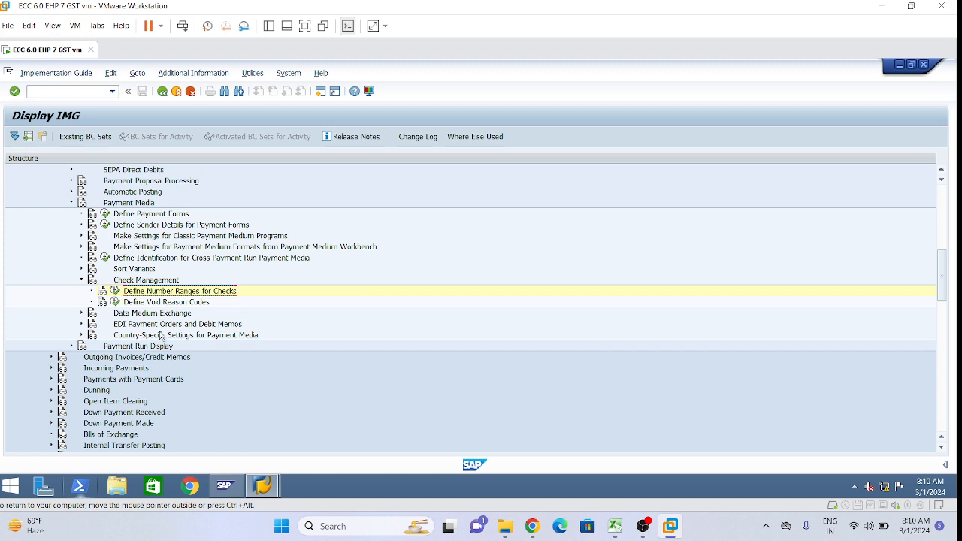
left_click(149, 303)
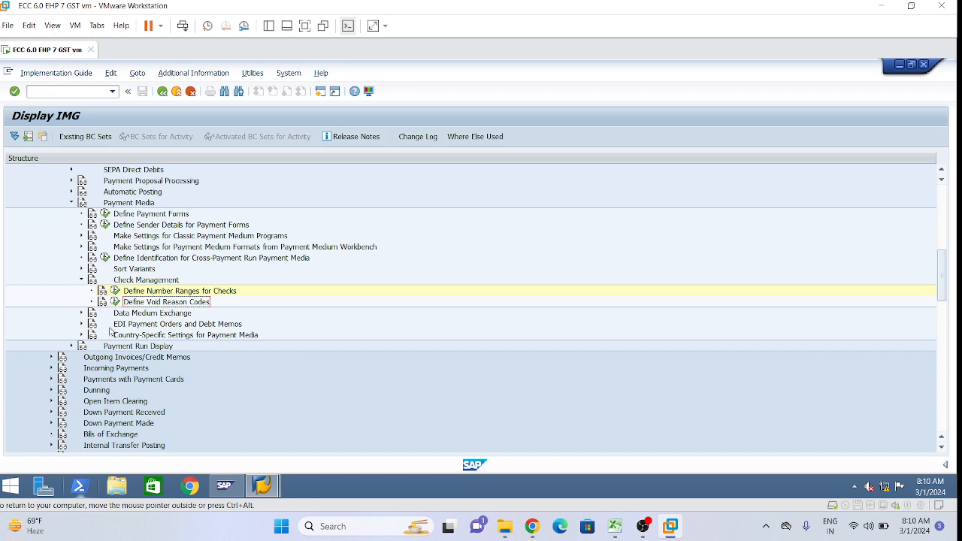
left_click(114, 304)
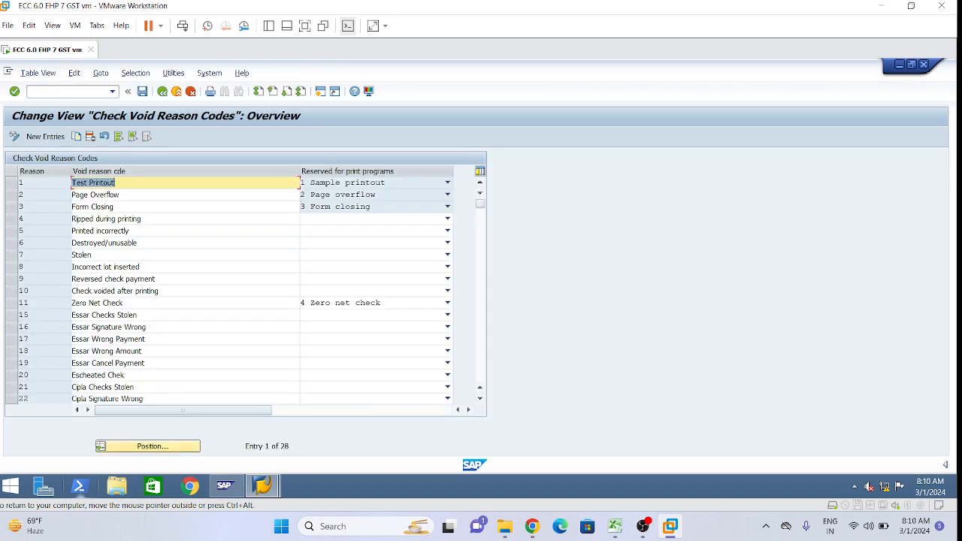
Examine the existing check void reason codes and which reason numbers are already used.
left_click(256, 255)
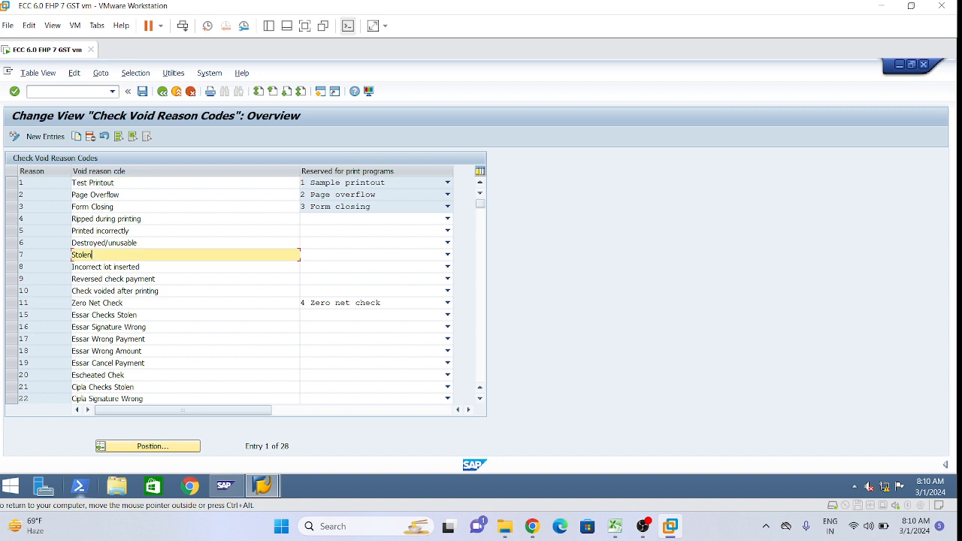
scroll(254, 292, "down", 4)
scroll(253, 295, "up", 4)
left_click(45, 137)
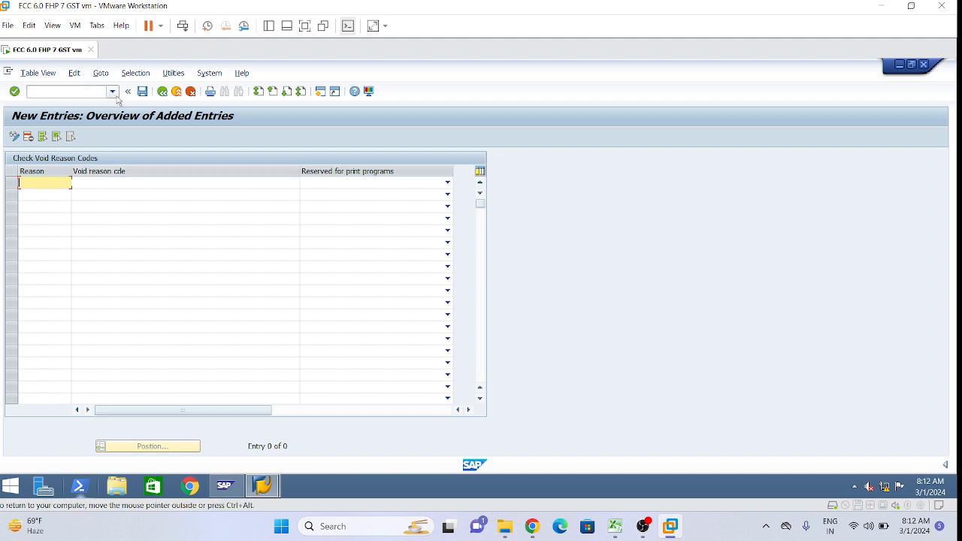
left_click(161, 91)
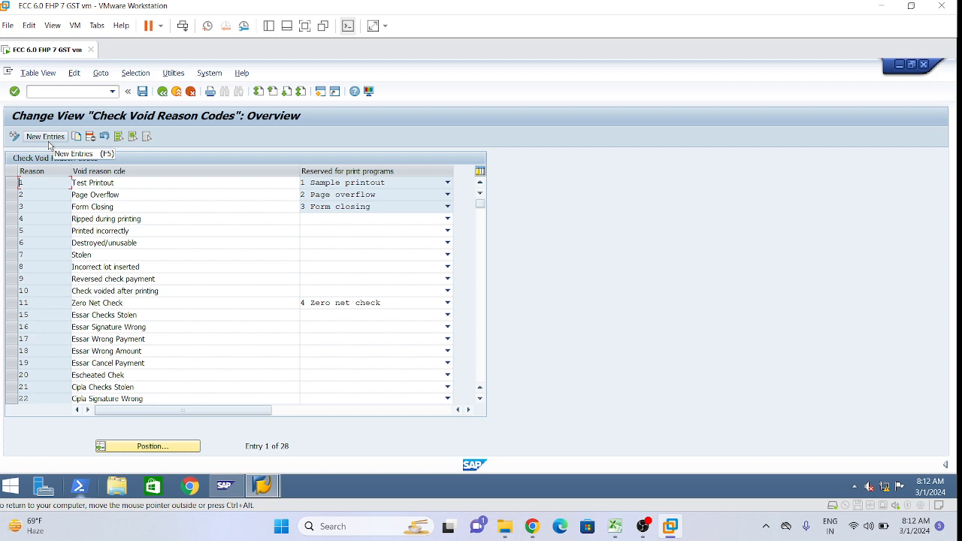
left_click(46, 136)
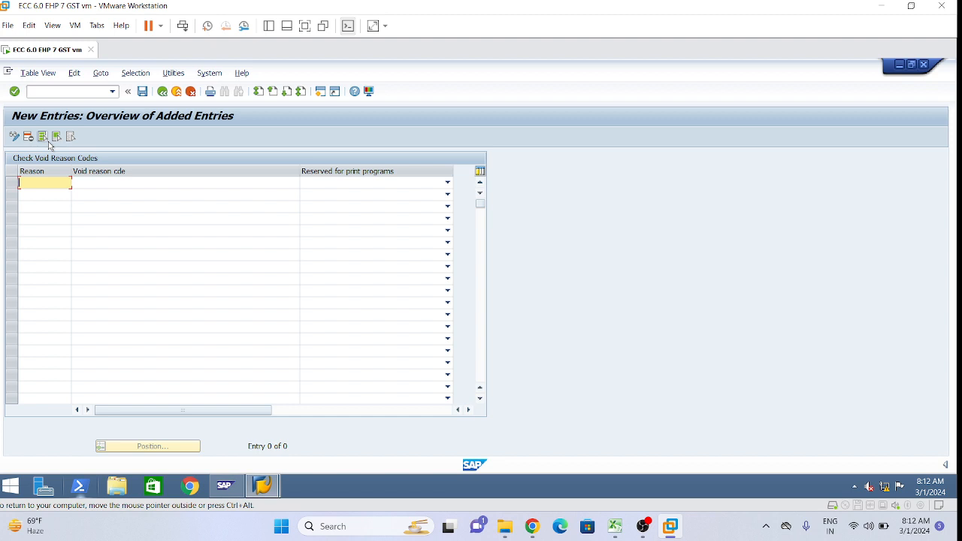
left_click(163, 90)
scroll(78, 318, "down", 9)
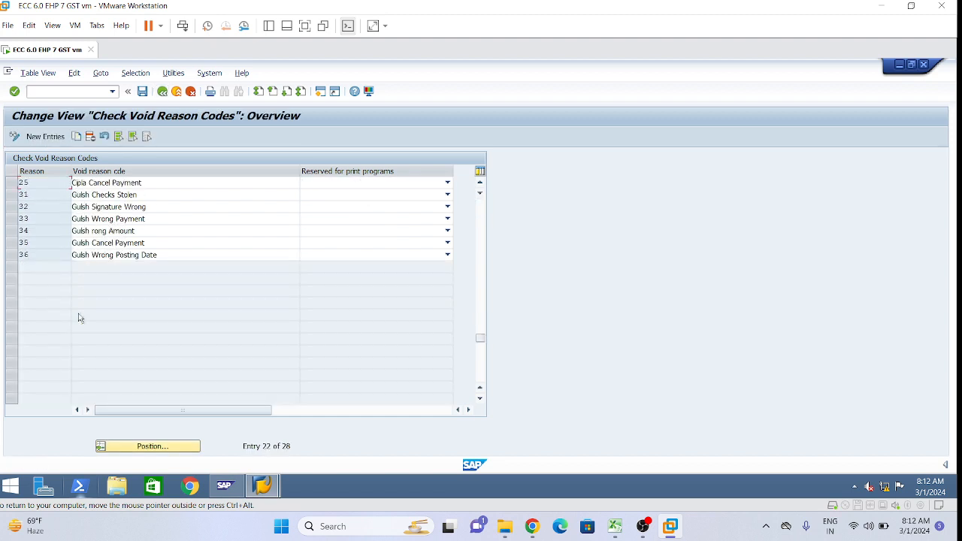
scroll(79, 318, "up", 2)
Add a void reason entry numbered 45 without a description and check it in the overview list.
left_click(41, 137)
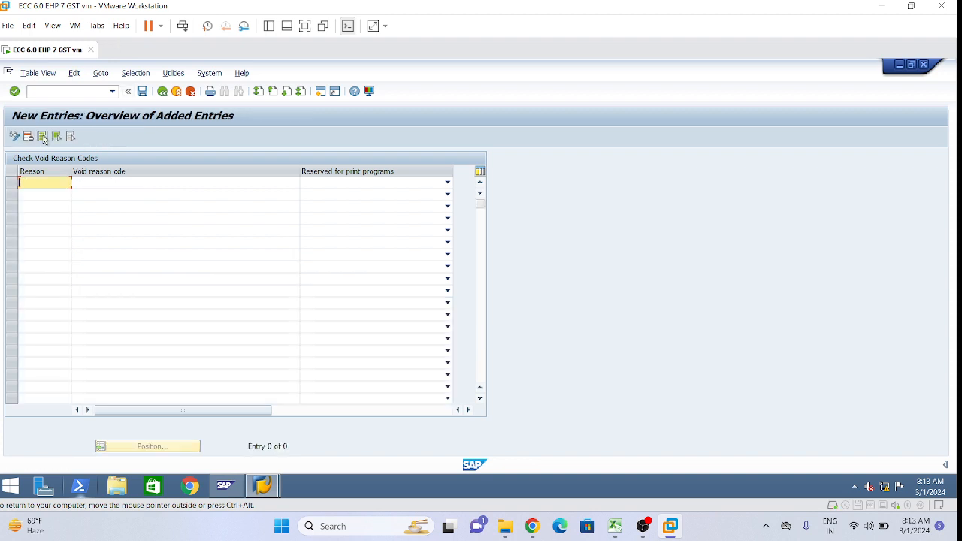
type("45")
left_click(161, 92)
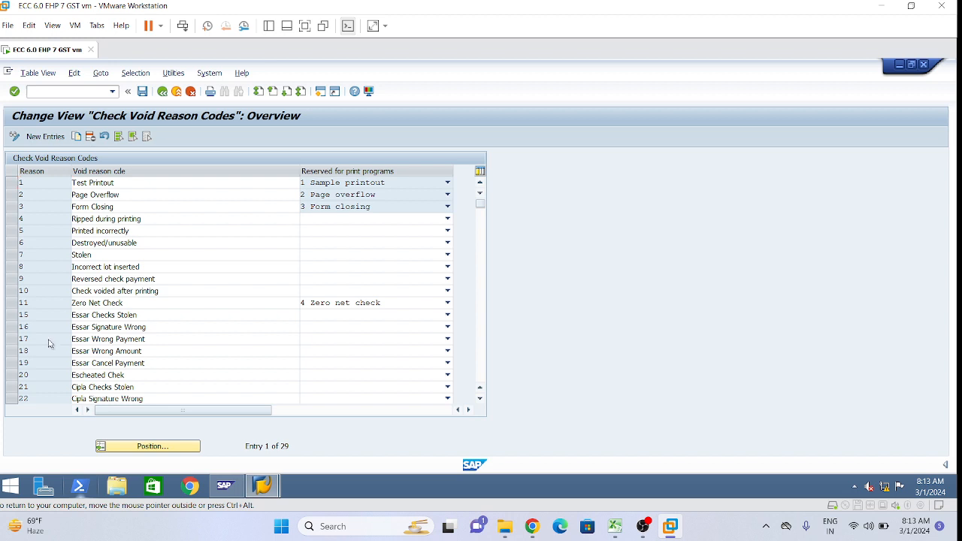
scroll(49, 344, "down", 7)
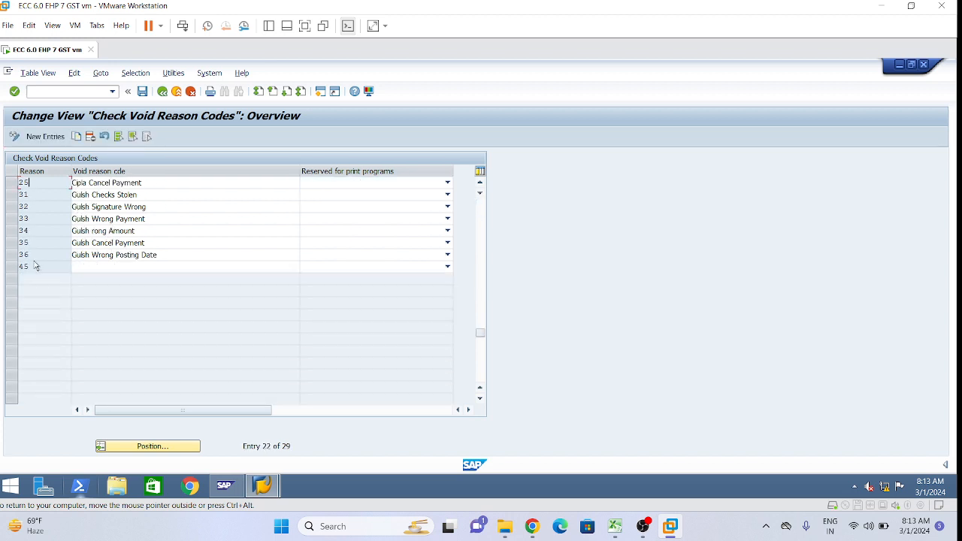
left_click_drag(158, 255, 110, 255)
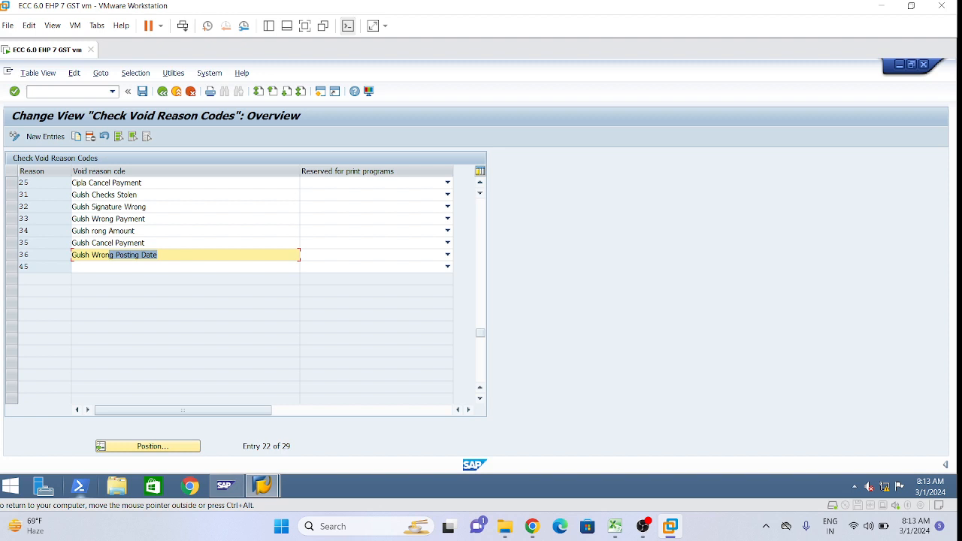
left_click(30, 267)
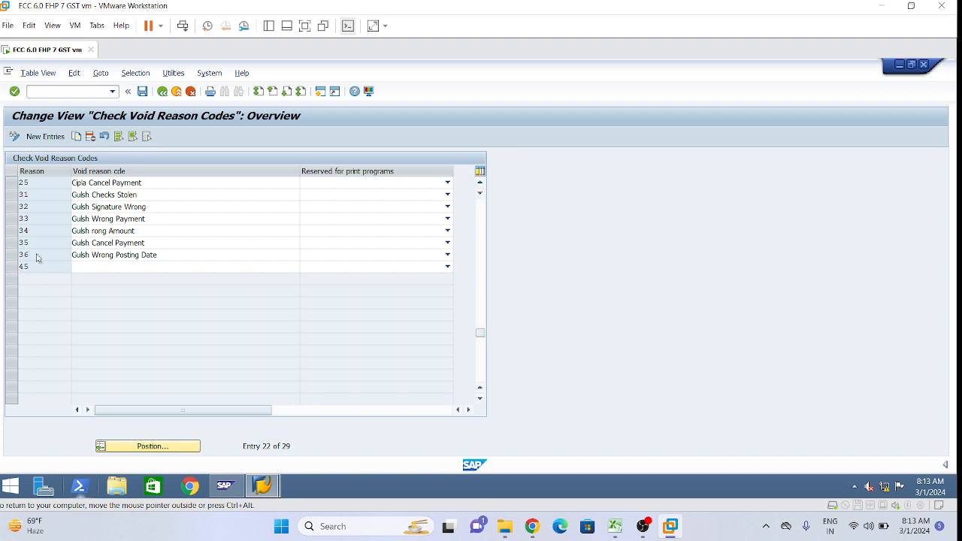
scroll(70, 254, "up", 1)
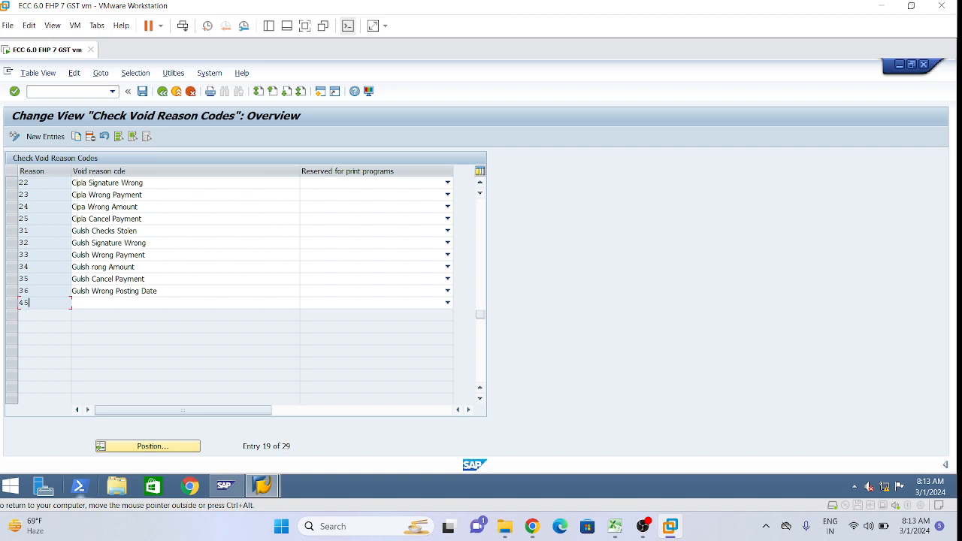
Delete void reason entry 45 and save the void reason codes.
left_click(11, 302)
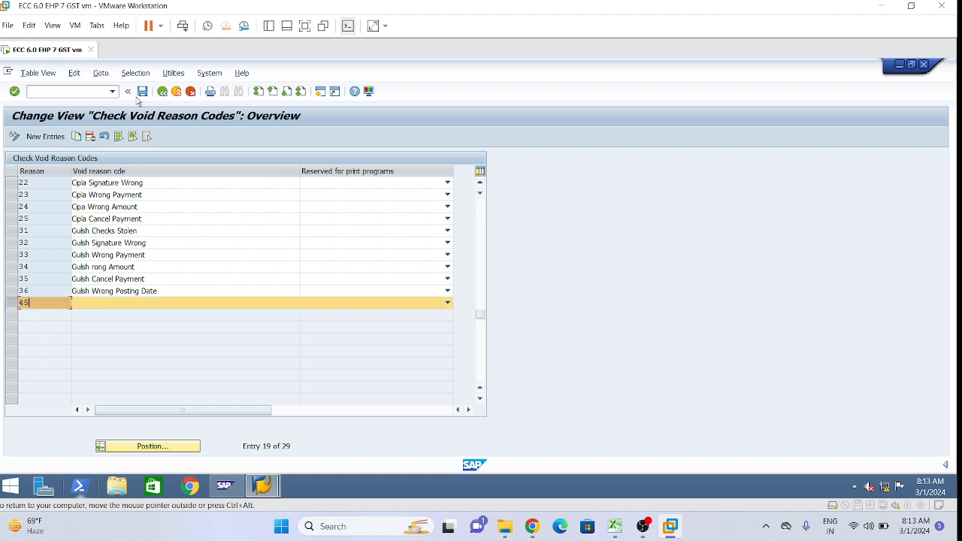
left_click(91, 136)
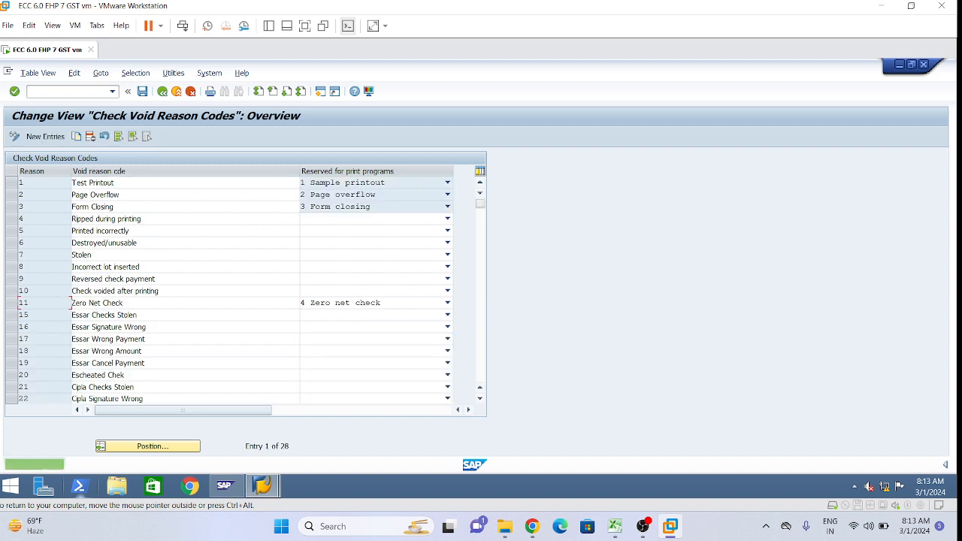
left_click(143, 92)
left_click(223, 263)
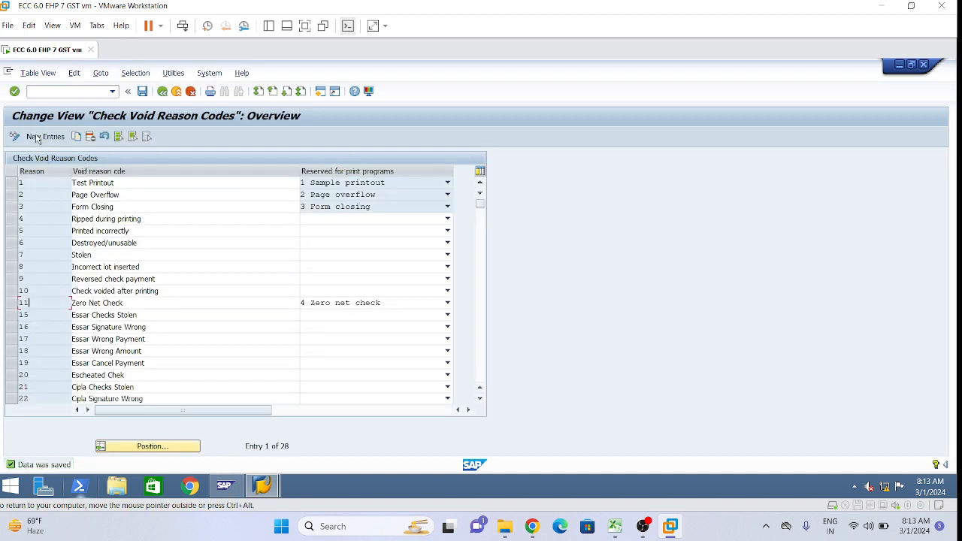
Start new void reason entries and add reason 26, described with the business name followed by "Wrong Posting Date".
left_click(40, 137)
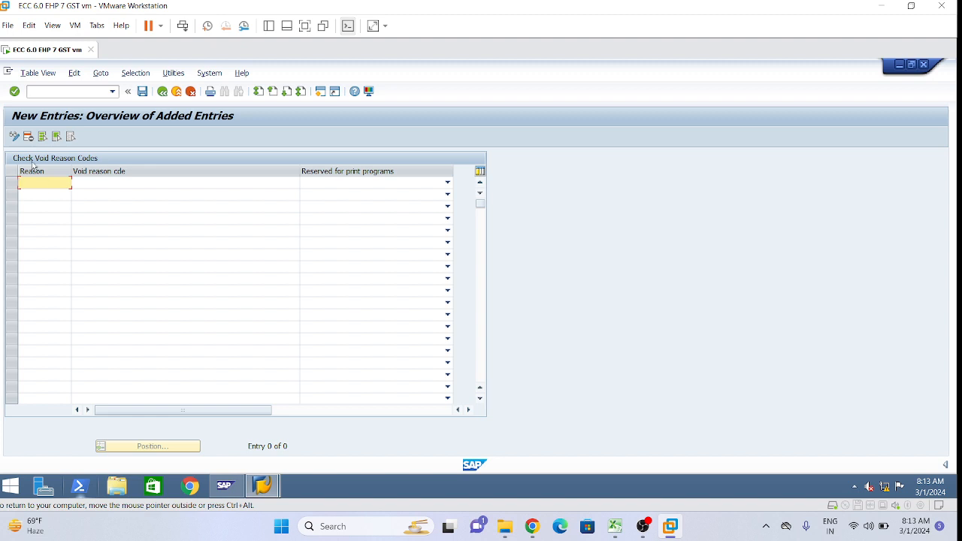
type("26")
key("Tab")
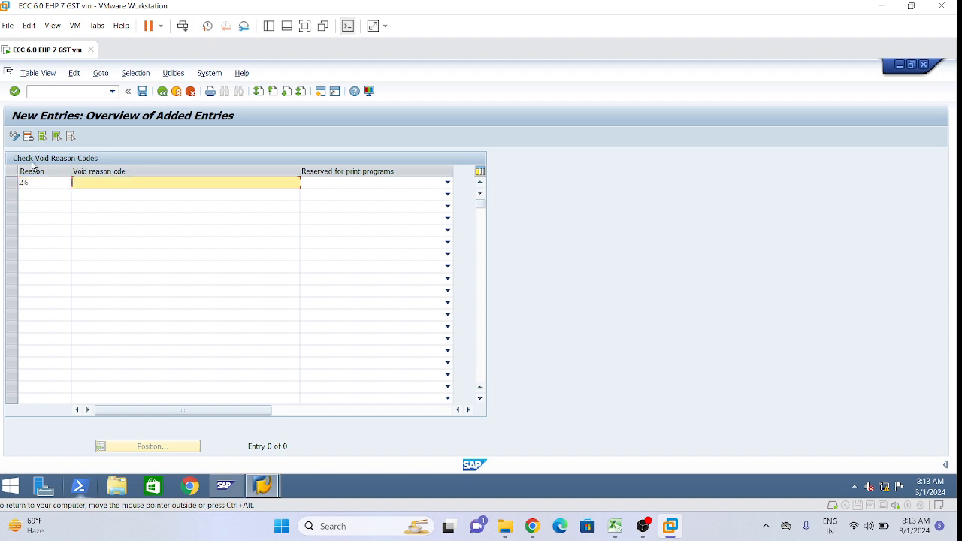
type("Dup")
left_click(29, 182)
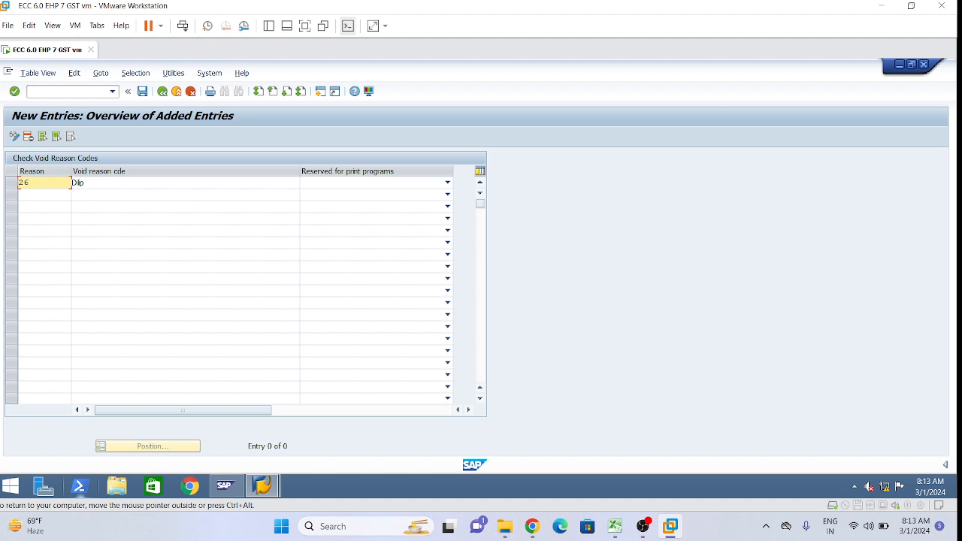
left_click(86, 183)
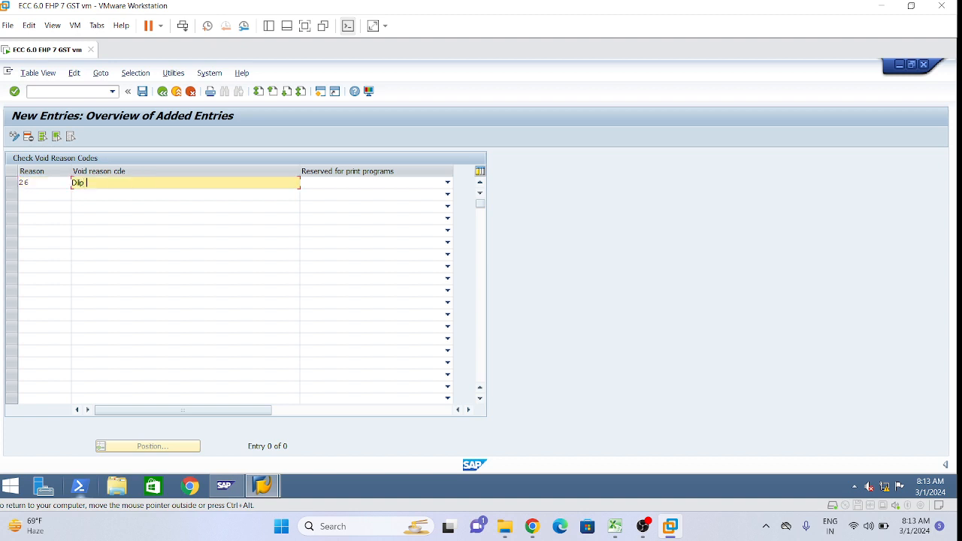
type("Wrong Posting Date")
left_click(447, 184)
left_click(450, 187)
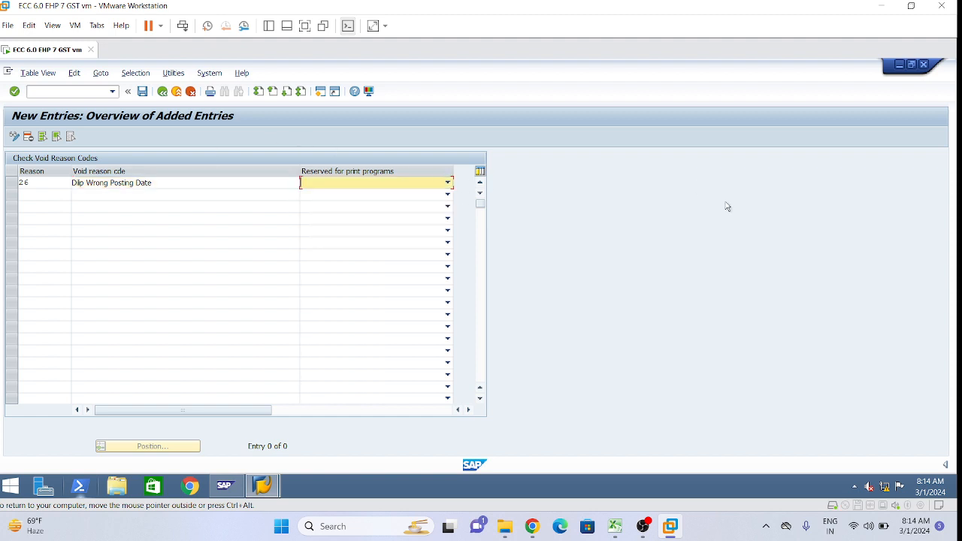
key("Tab")
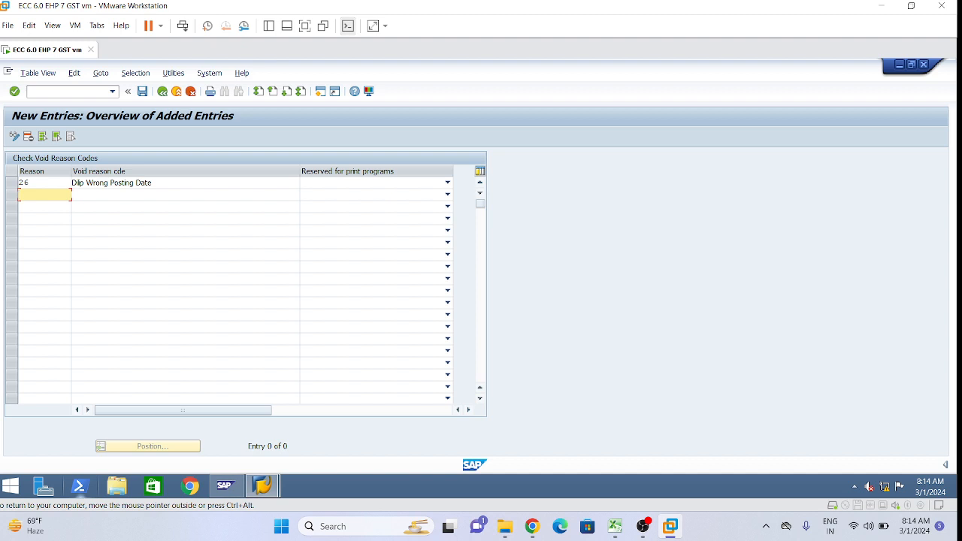
Add void reason 27, described with the business name followed by "Wrong Singnature".
type("27")
key("Tab")
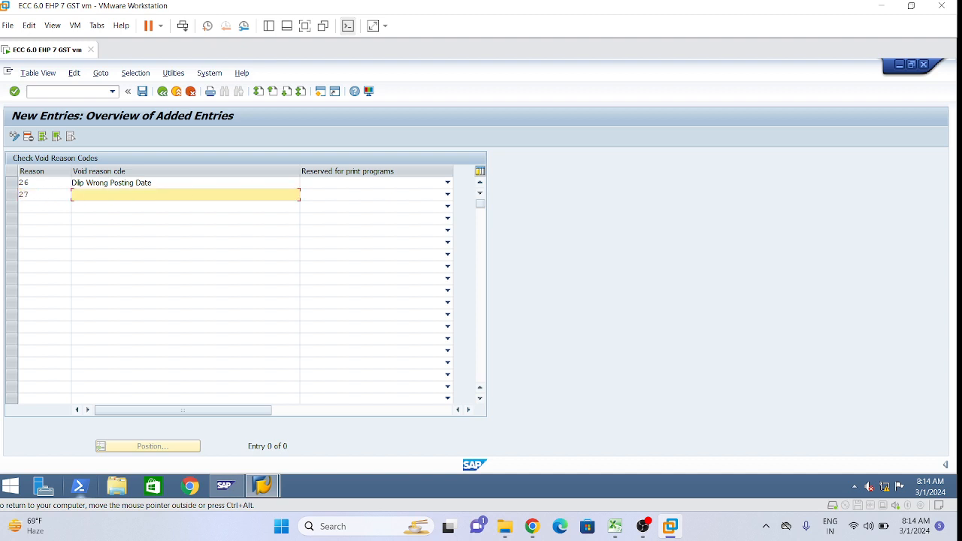
key("Up")
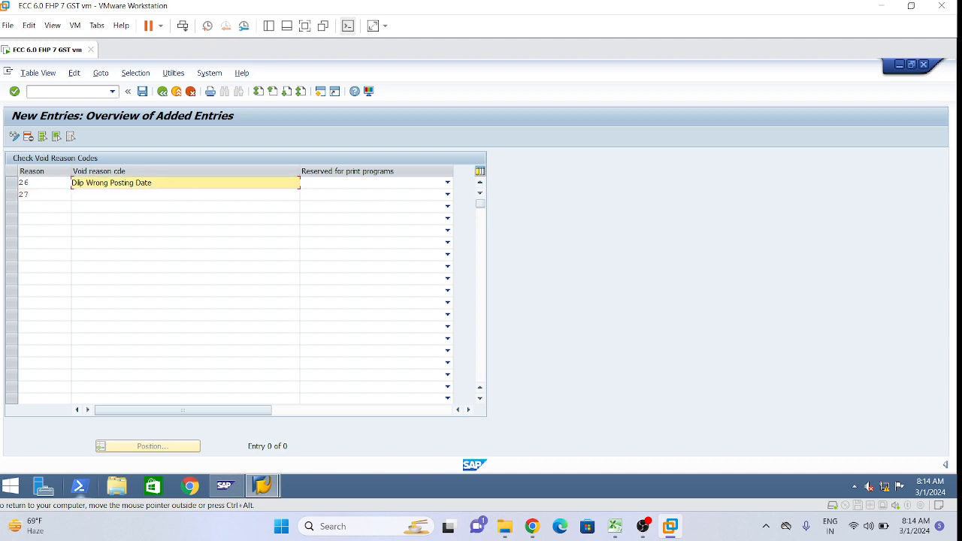
key("Down")
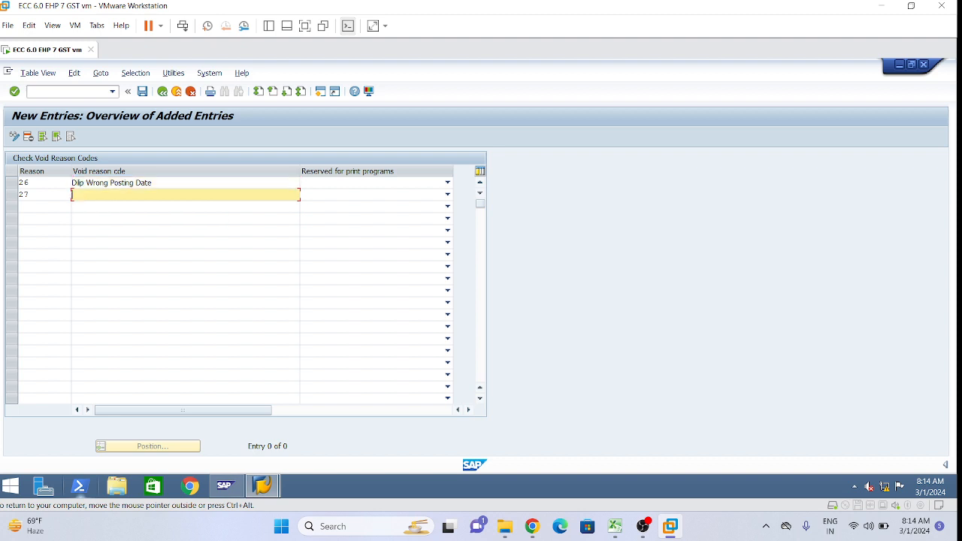
type("Dlip Wrong Posting Date")
key("BackSpace")
key("BackSpace")
key("BackSpace")
key("BackSpace")
key("BackSpace")
key("BackSpace")
key("BackSpace")
key("BackSpace")
key("BackSpace")
key("BackSpace")
key("BackSpace")
key("BackSpace")
type("Singnature")
Add void reason 28, described with the business name followed by "Checks stolen".
left_click(44, 207)
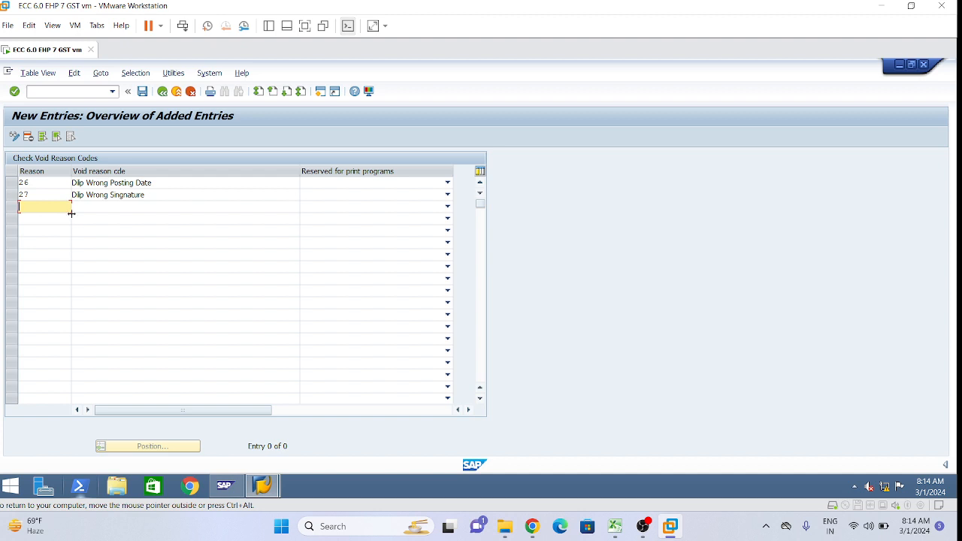
type("28")
key("Tab")
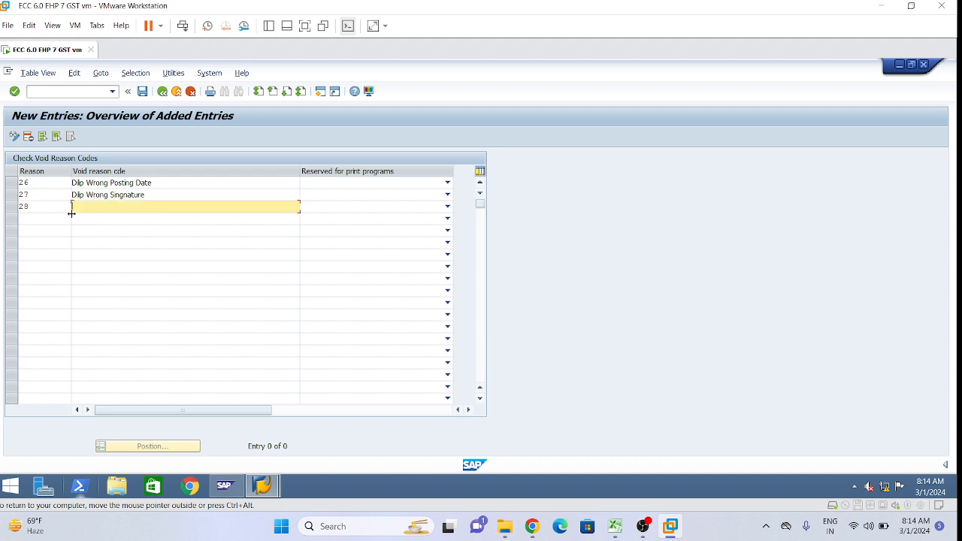
type("Dlip Checks stolen")
Add void reason 29, described with the business name followed by "Wrong Payments".
left_click(19, 218)
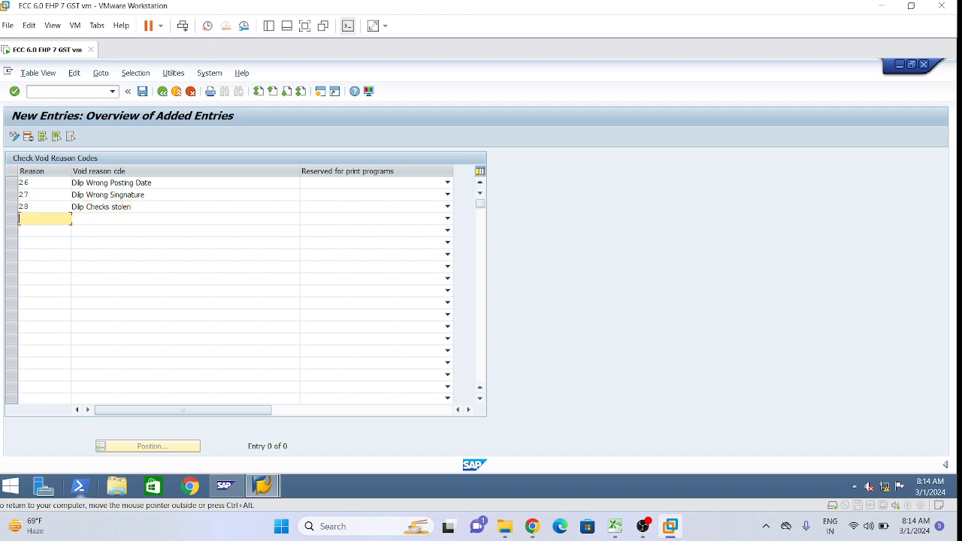
type("29")
key("Tab")
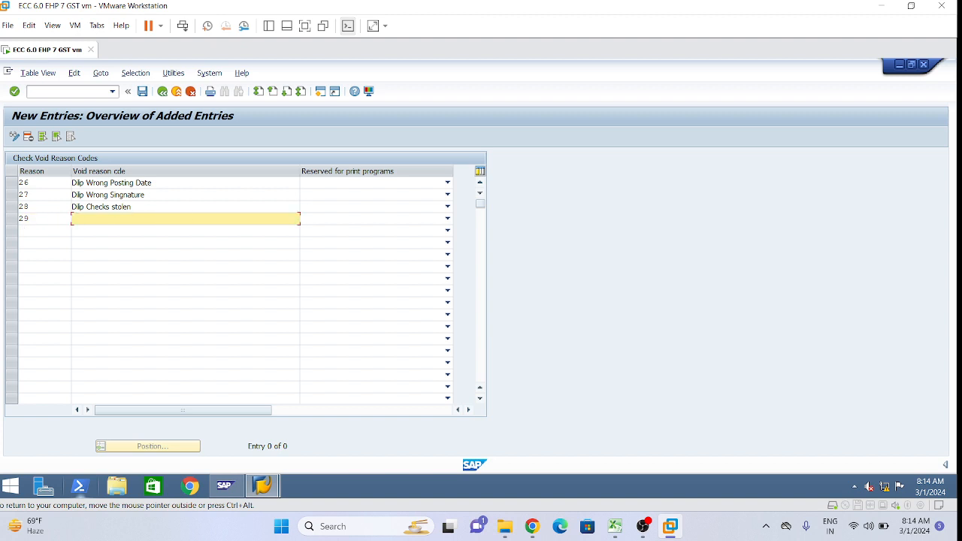
type("Dlipm")
key("BackSpace")
type("Wromng")
key("BackSpace")
key("BackSpace")
key("BackSpace")
type("ng Payments")
Add void reason 30, described with the business name followed by "Wrong Amount", and validate the new entries.
left_click(45, 231)
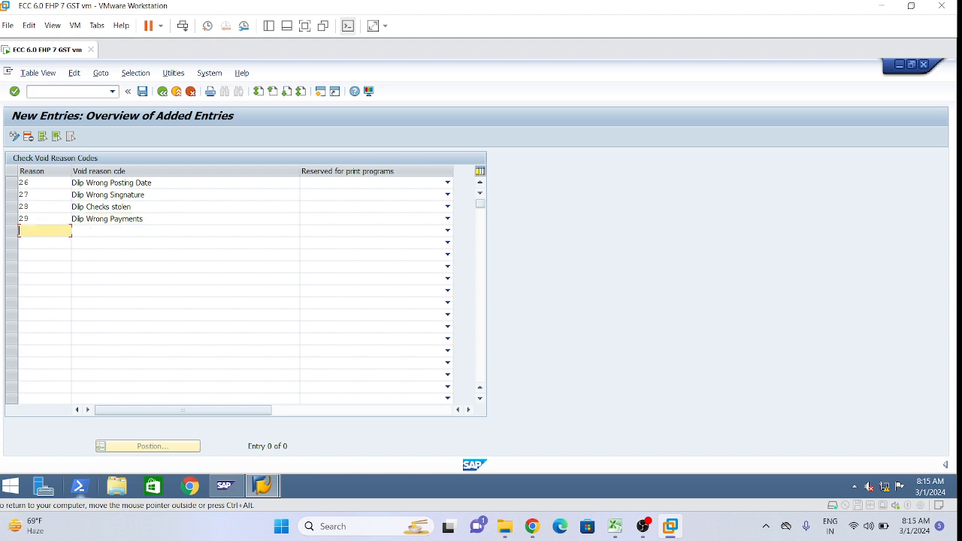
type("30")
left_click(137, 230)
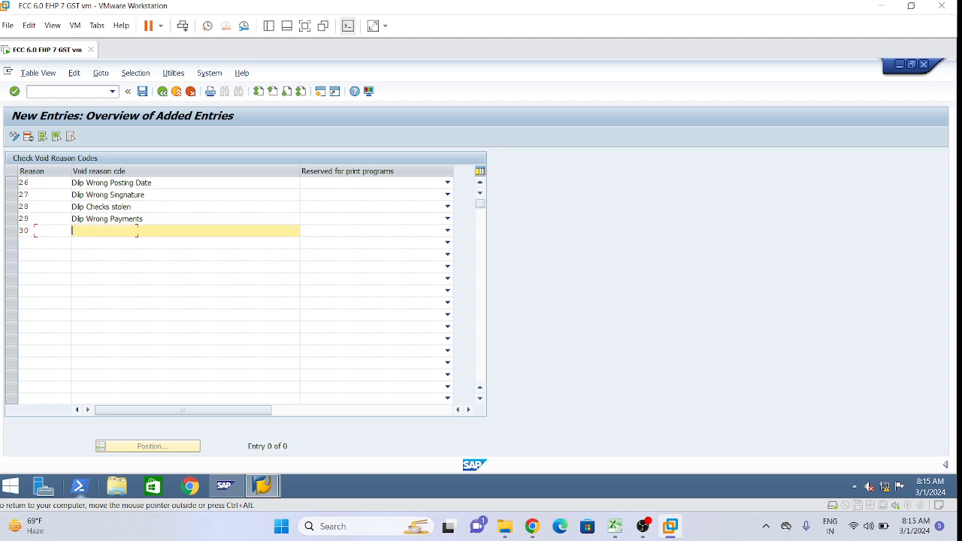
type("Dilp Wrong Amount")
key("Return")
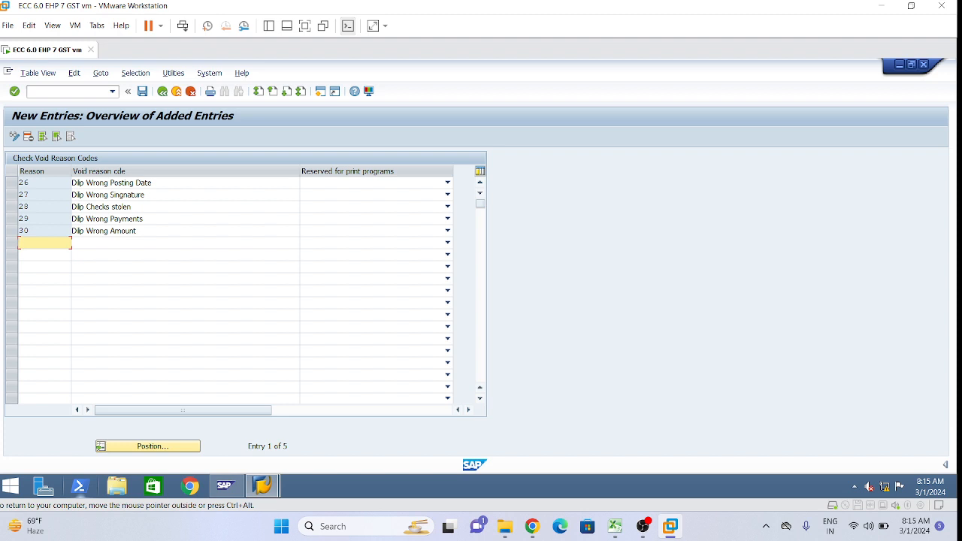
Review the descriptions of void reasons 26 to 30 and save the new entries.
left_click(146, 195)
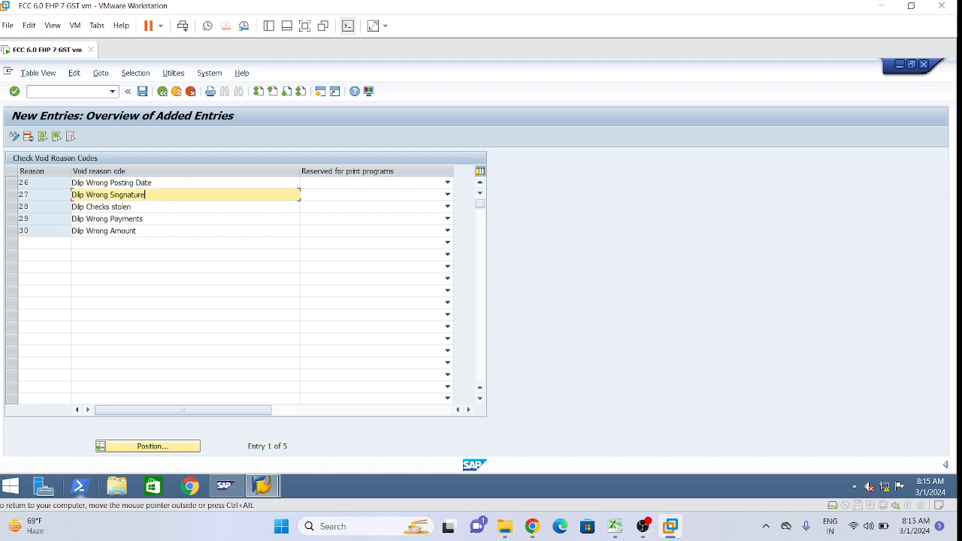
key("Return")
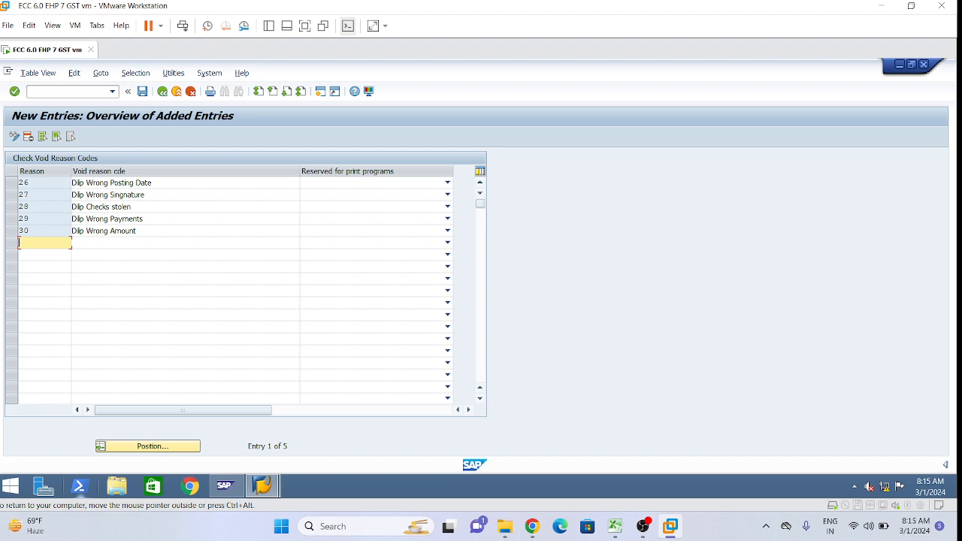
left_click_drag(137, 231, 86, 230)
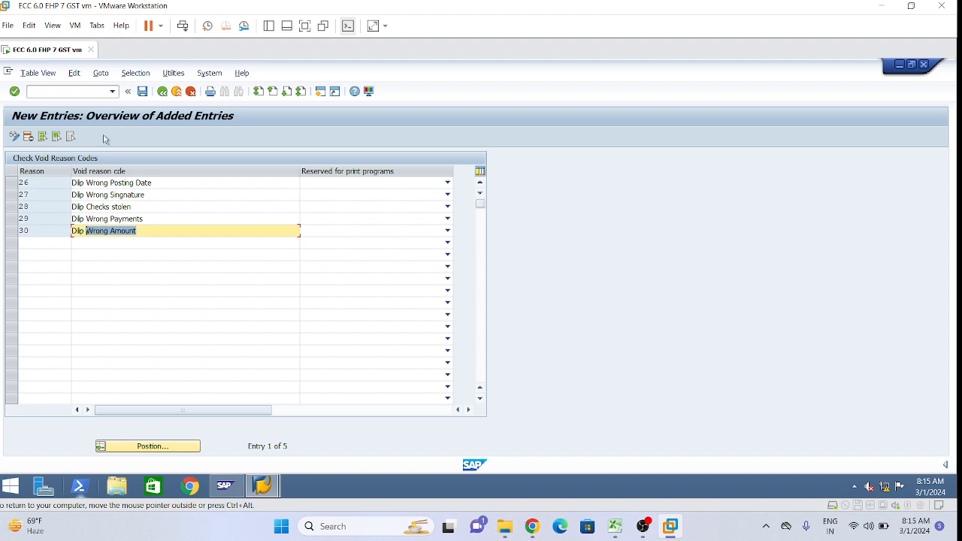
left_click(142, 93)
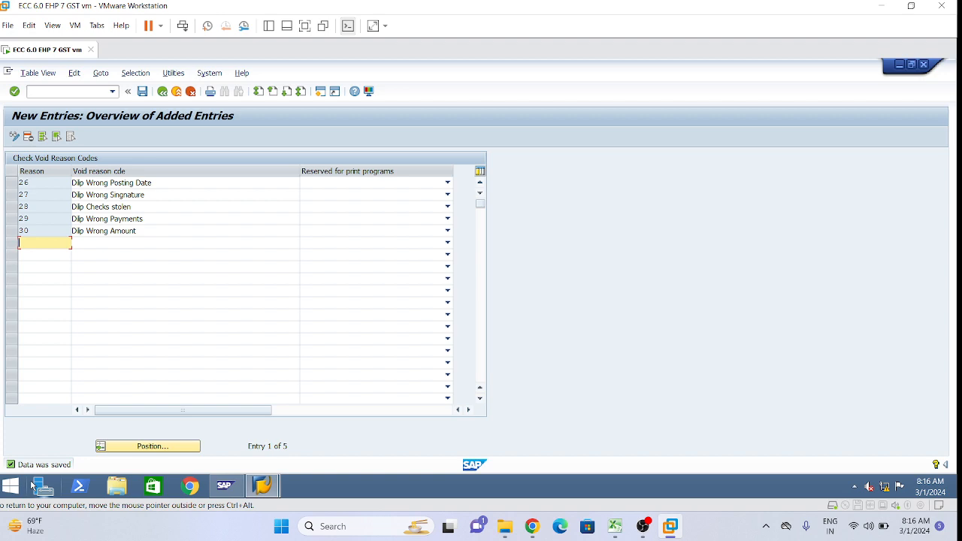
Switch to the Class workbook in Excel and rename the Class 26 sheet as Bank Payments.
left_click(615, 526)
left_click(482, 415)
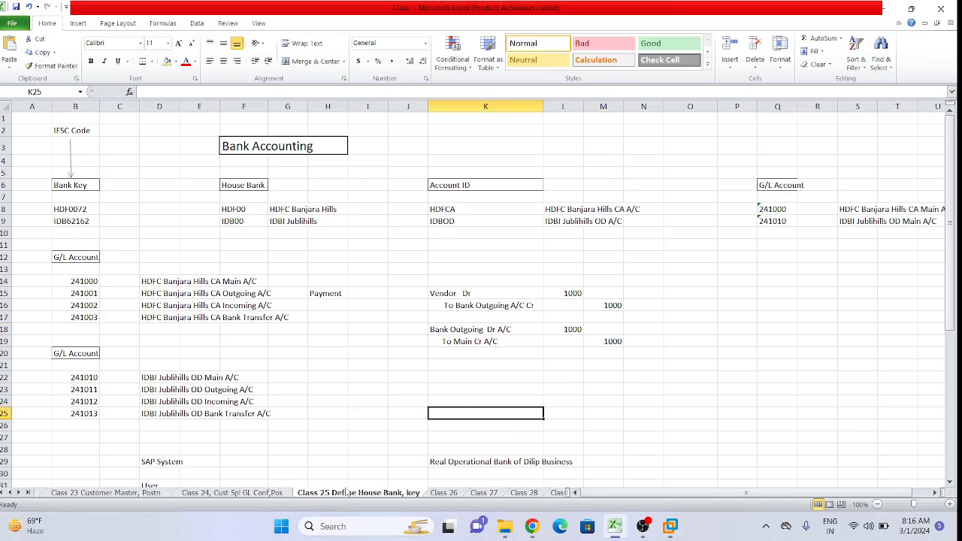
left_click(443, 492)
right_click(443, 492)
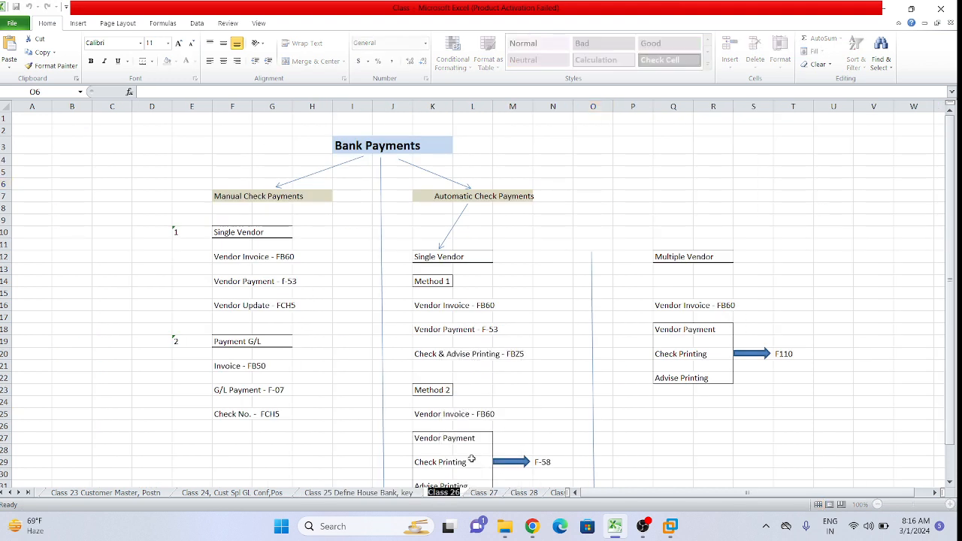
type("Bank Payments")
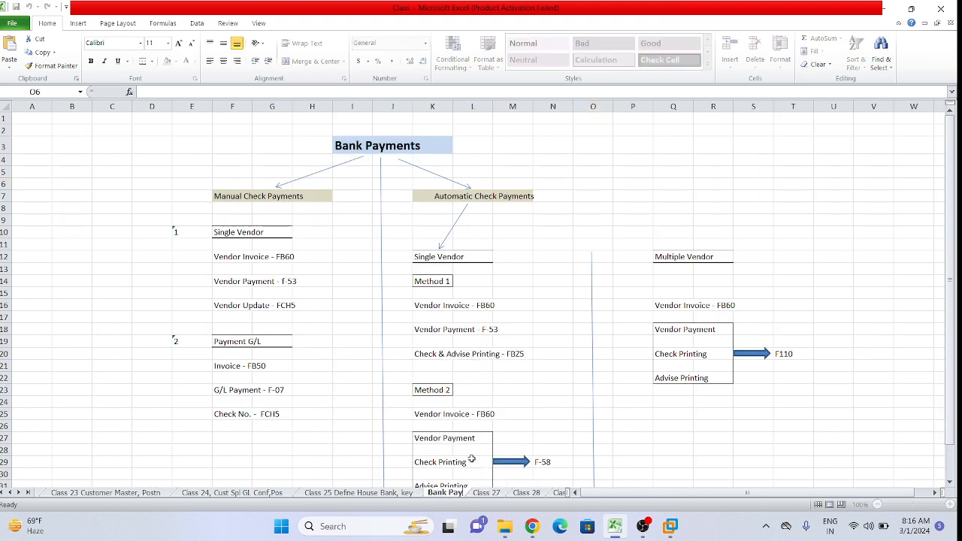
key("Return")
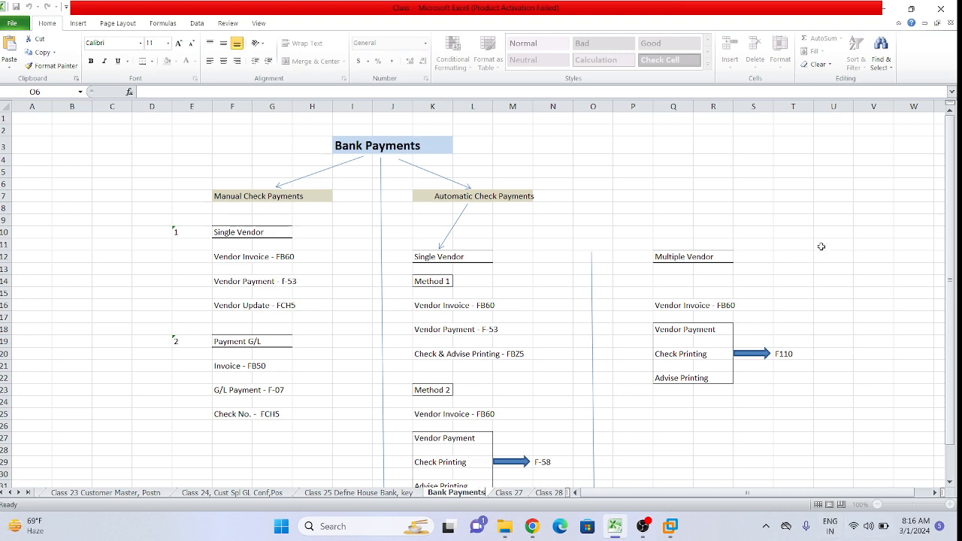
Examine the Bank Payments chart covering manual and automatic check payments for single and multiple vendors and their transaction codes.
left_click(68, 192)
scroll(186, 213, "down", 4)
scroll(186, 213, "up", 4)
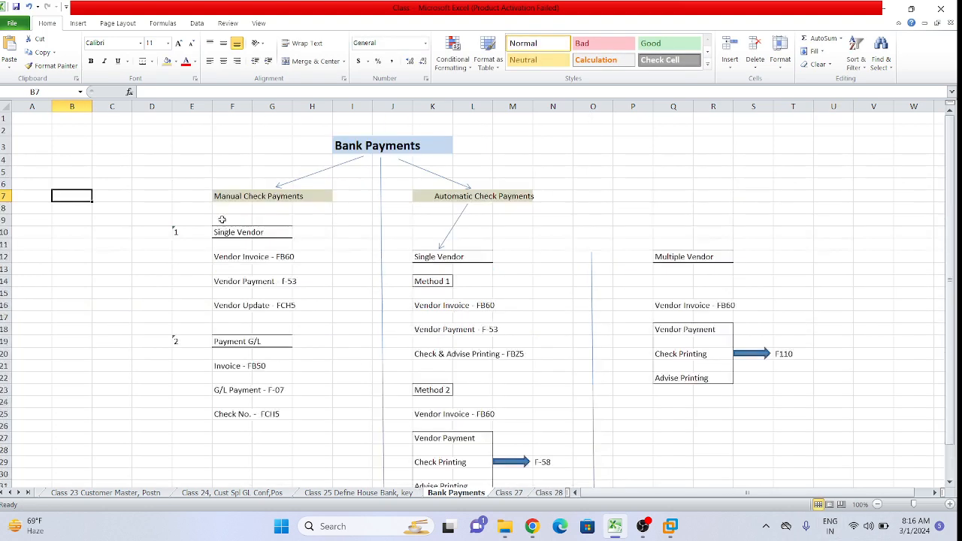
left_click(162, 159)
scroll(226, 180, "down", 2)
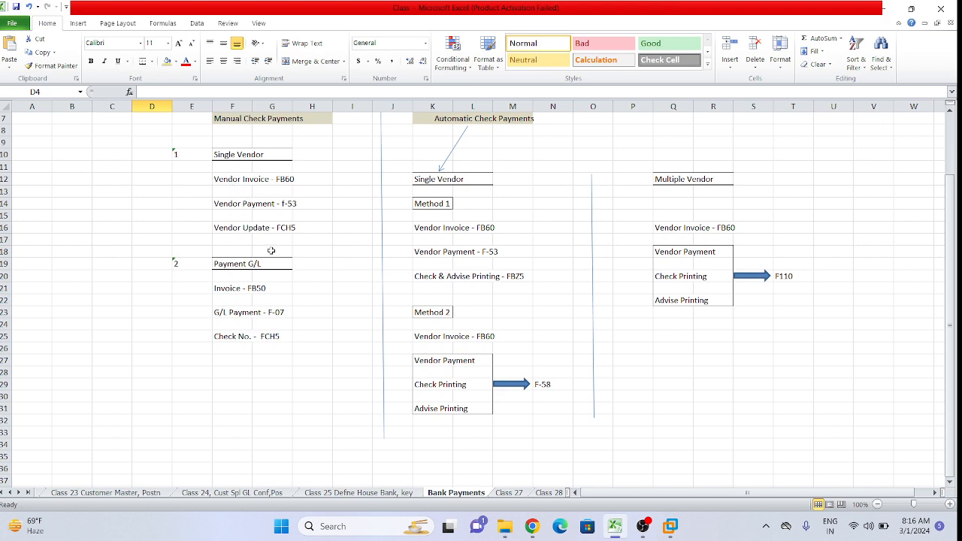
scroll(271, 251, "up", 2)
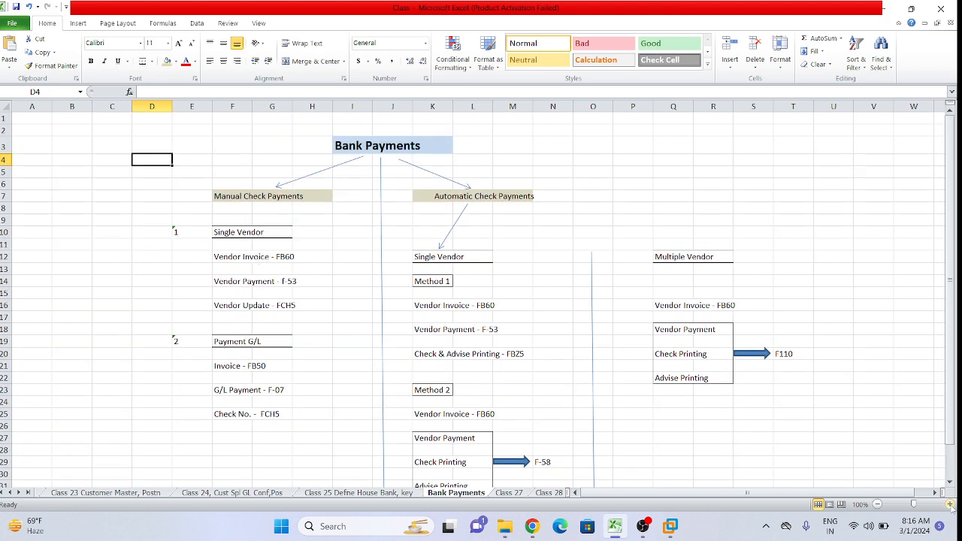
left_click(877, 504)
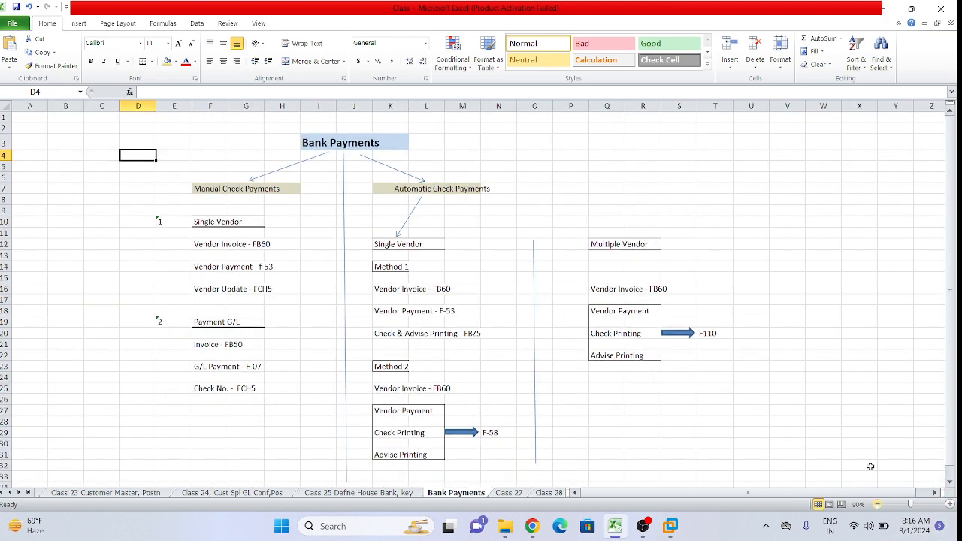
scroll(842, 395, "down", 2)
scroll(841, 396, "up", 1)
scroll(842, 396, "up", 1)
left_click(53, 165)
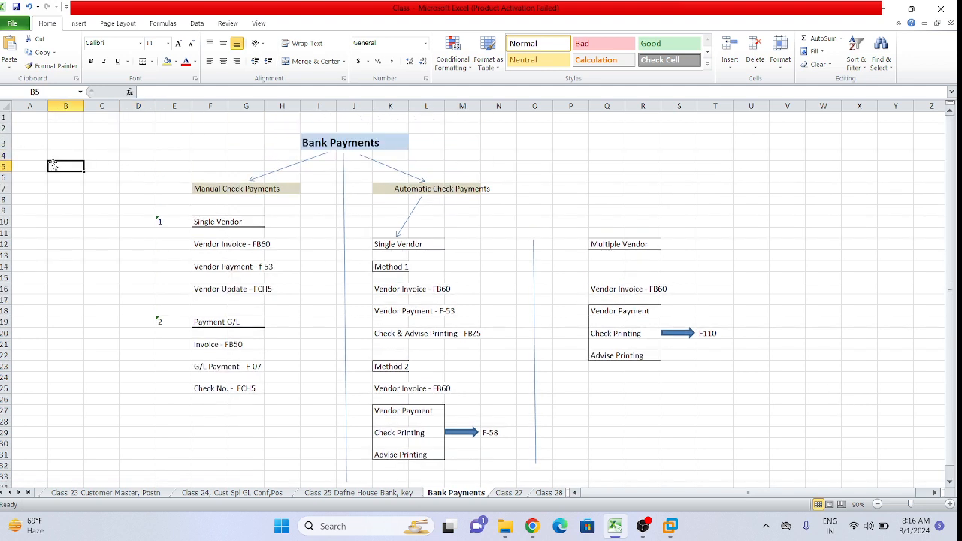
mouse_move(146, 156)
left_mouse_down()
mouse_move(799, 371)
mouse_move(789, 387)
left_mouse_up()
left_click(799, 432)
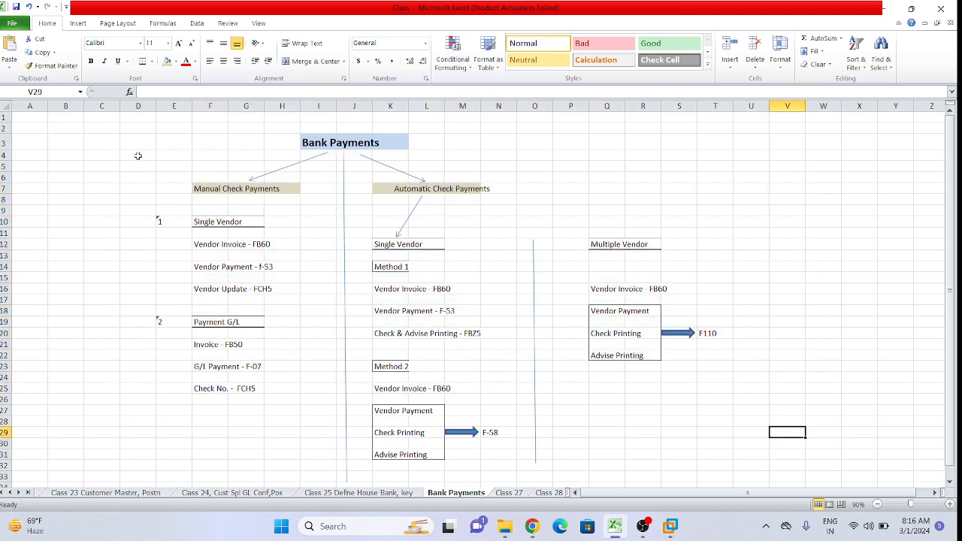
left_click_drag(126, 137, 133, 253)
left_click(645, 190)
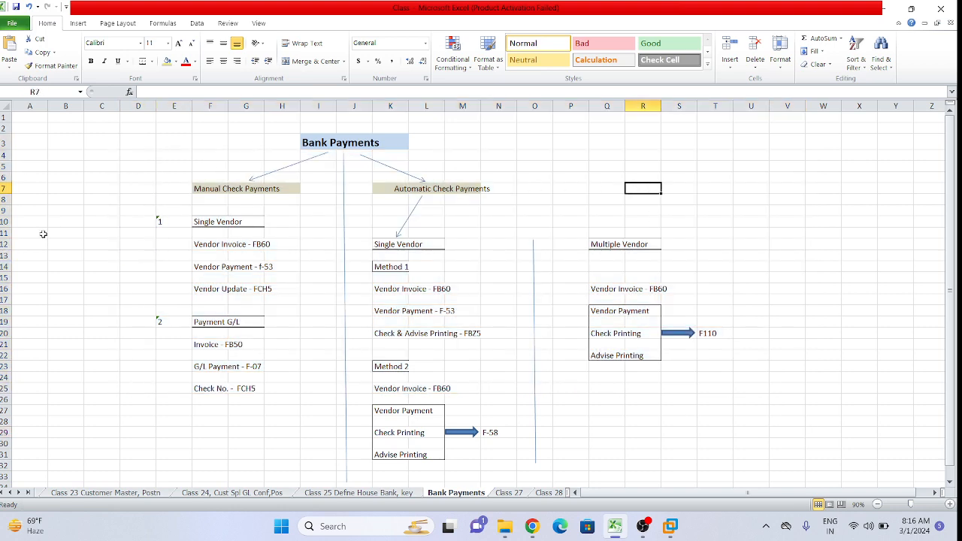
left_click(78, 174)
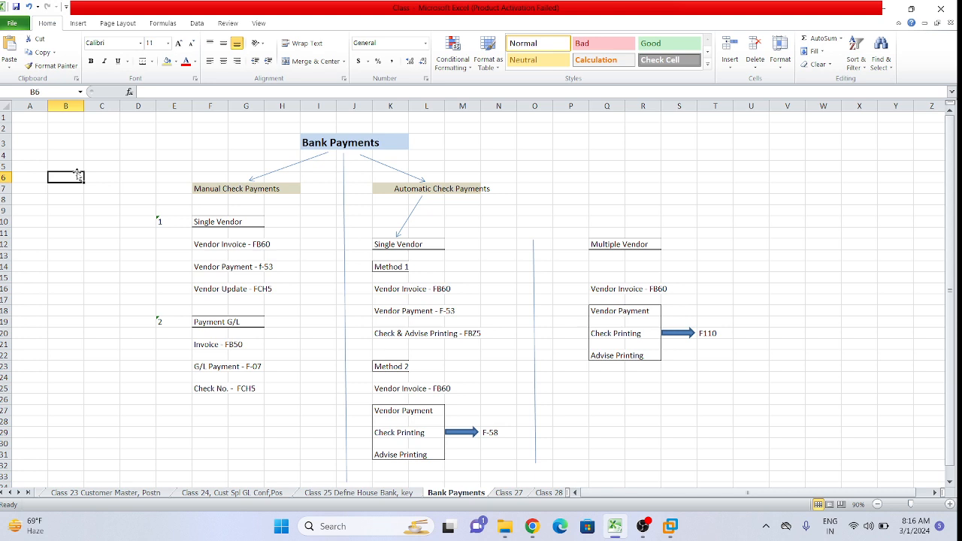
left_click(92, 136)
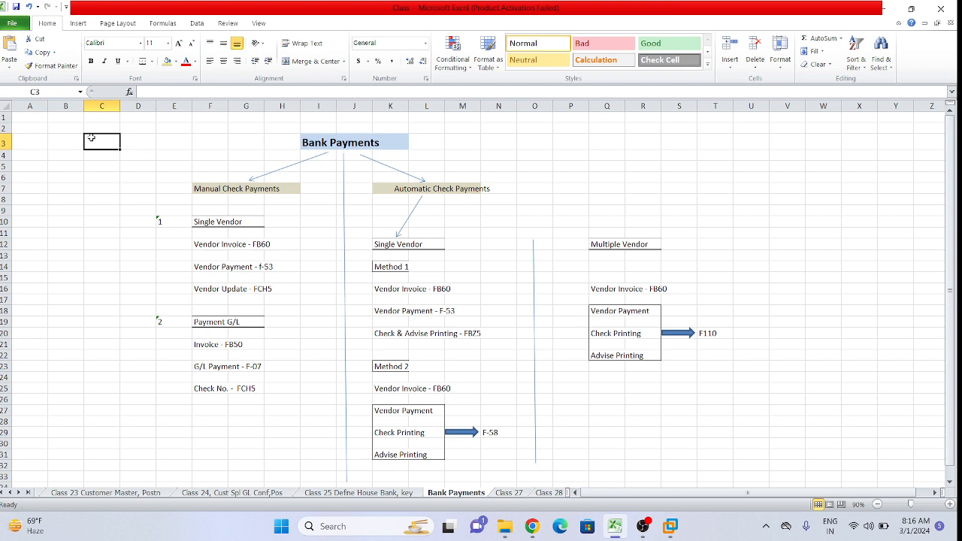
left_click_drag(319, 141, 388, 142)
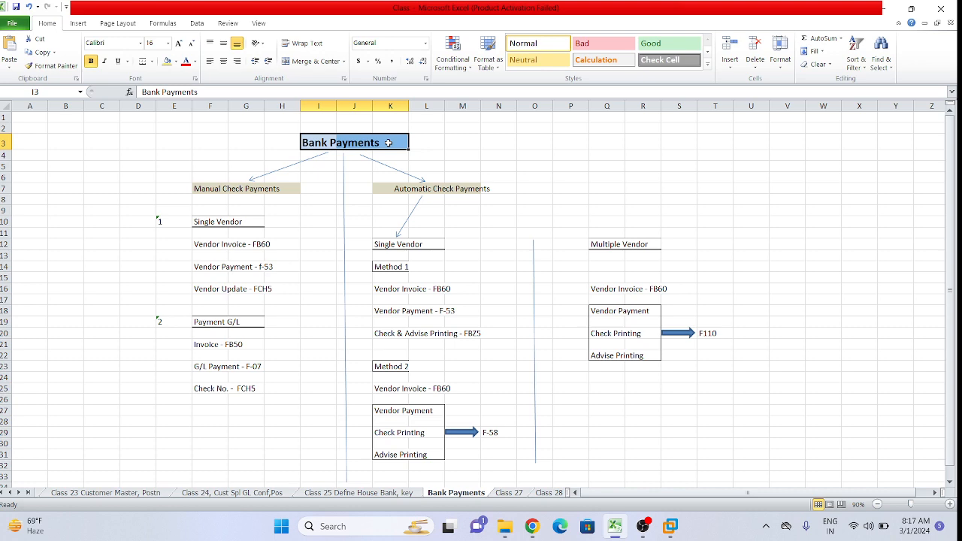
Open the Class 25 Define House Bank sheet and examine its four HDFC Banjara Hills G/L accounts against the Bank Payments chart.
left_click(389, 494)
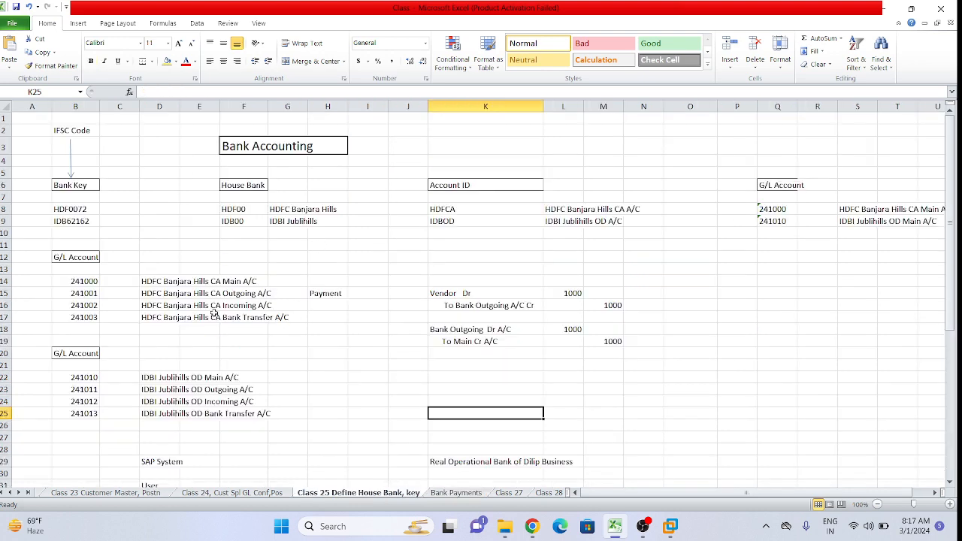
left_click_drag(57, 282, 290, 308)
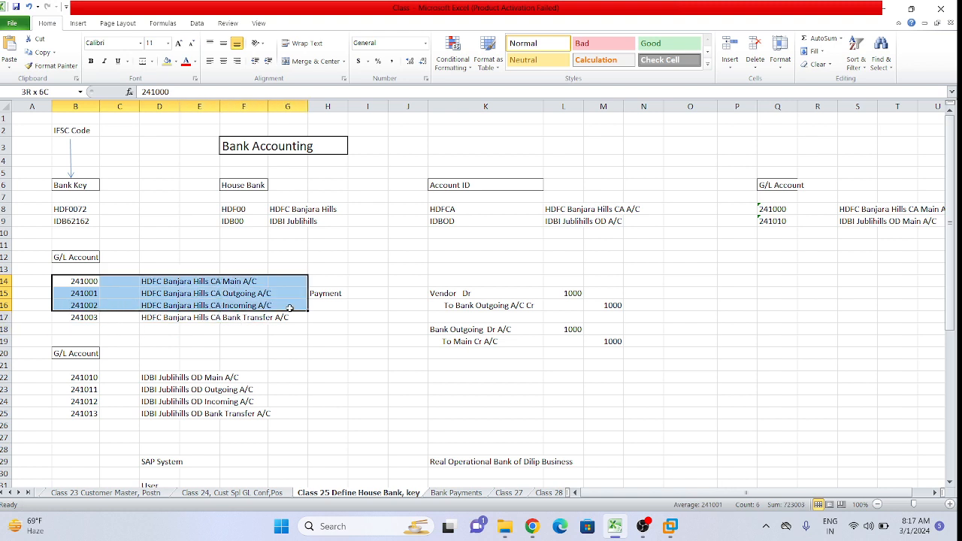
left_click(453, 493)
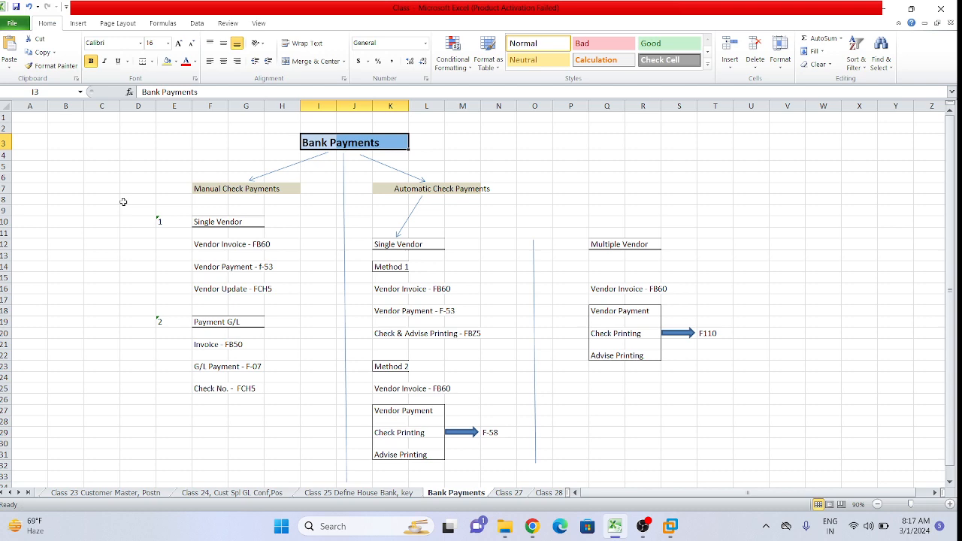
left_click(406, 493)
left_click(306, 366)
left_click_drag(153, 283, 292, 312)
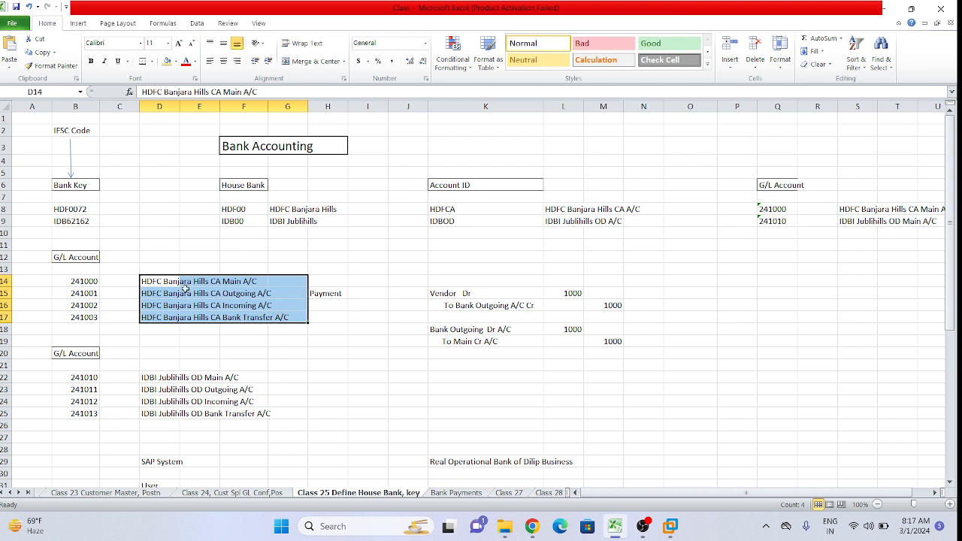
left_click_drag(60, 283, 282, 316)
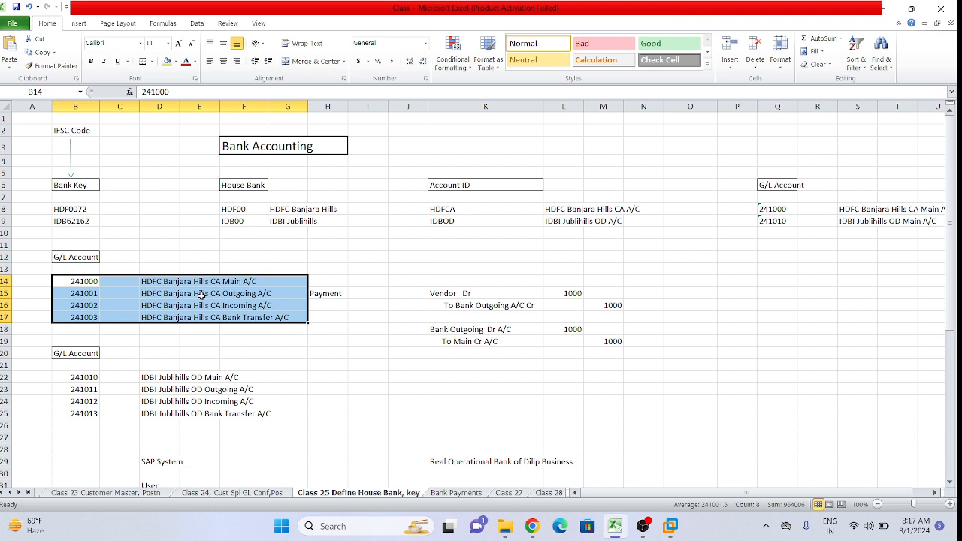
left_click(201, 294)
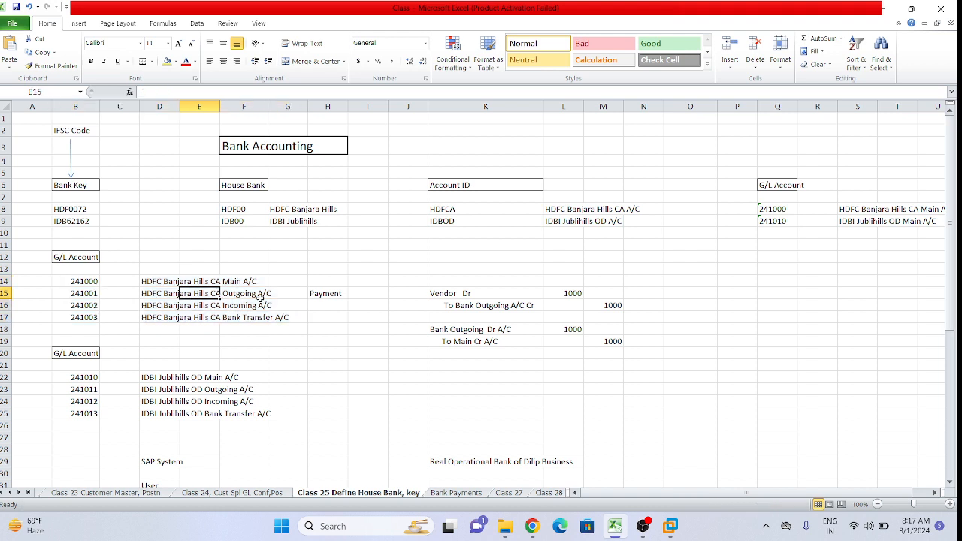
left_click(316, 313)
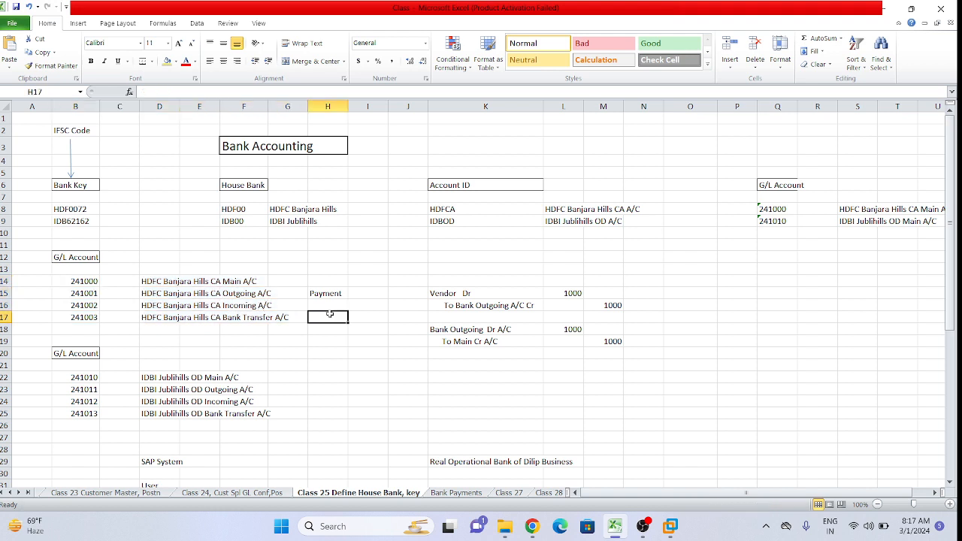
Review the HDFC G/L account rows one by one, covering the Outgoing, Main, Incoming and Bank Transfer accounts.
left_click(142, 294)
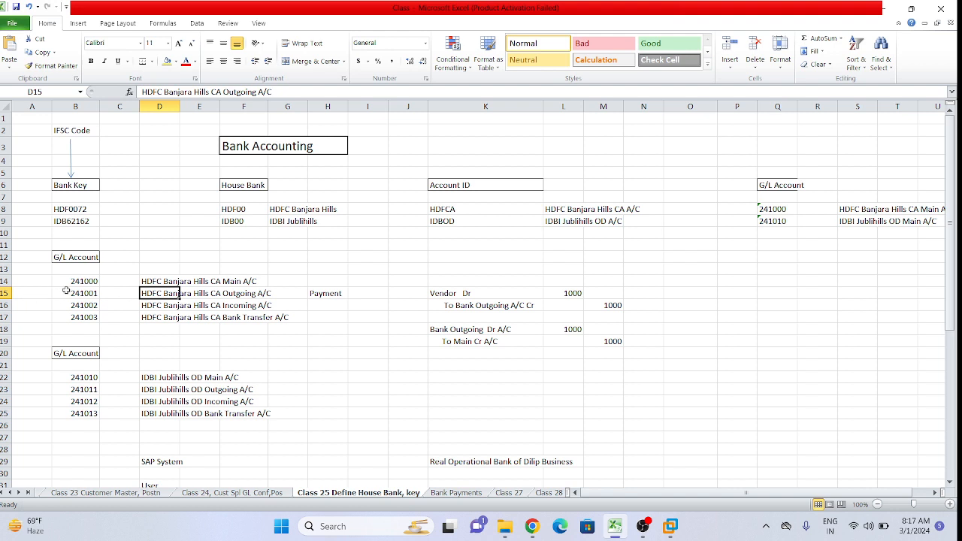
left_click(31, 294)
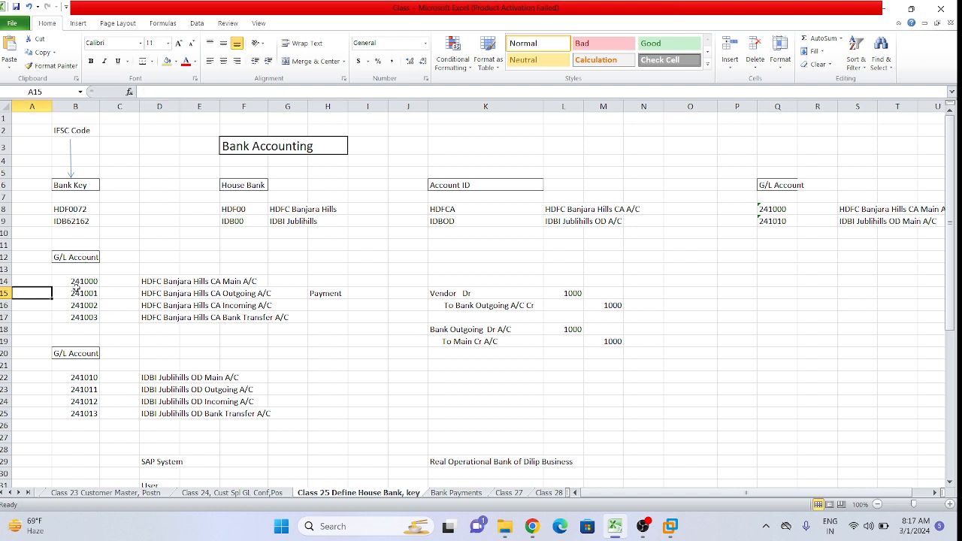
left_click_drag(75, 292, 259, 294)
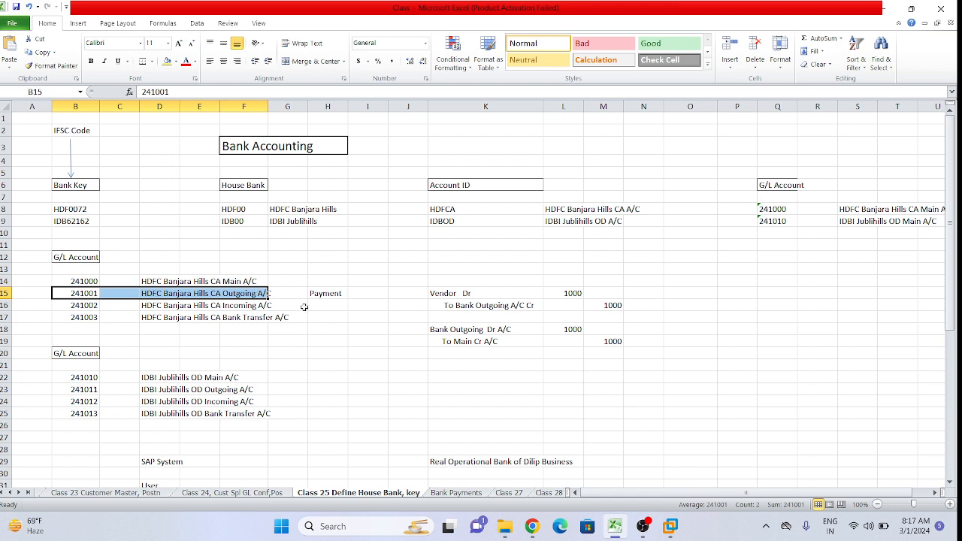
left_click(301, 307)
left_click(235, 294)
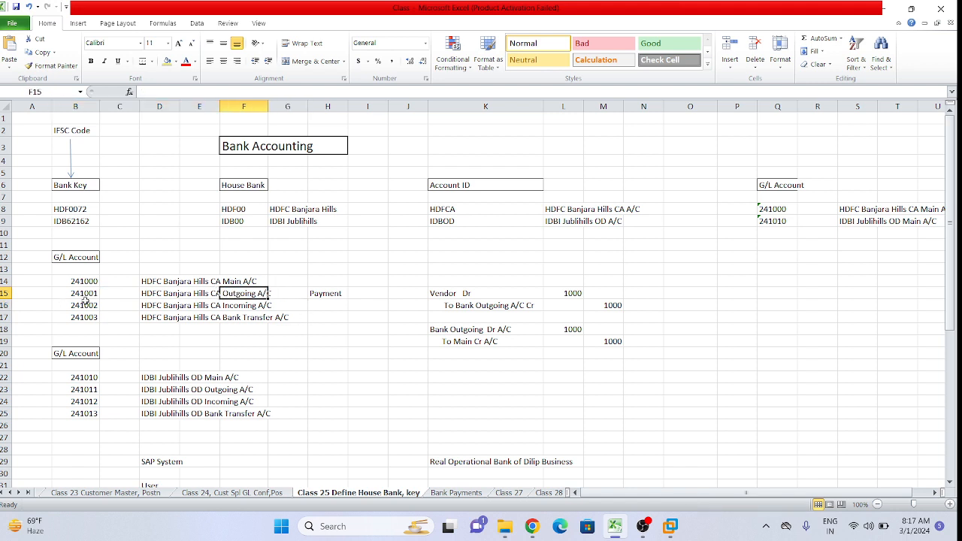
left_click(69, 305)
left_click(35, 310)
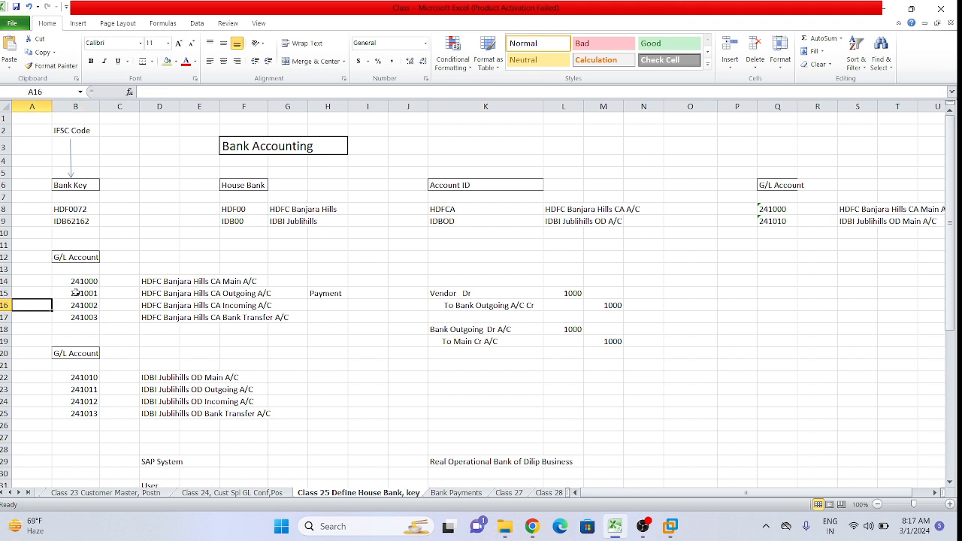
left_click_drag(67, 280, 229, 281)
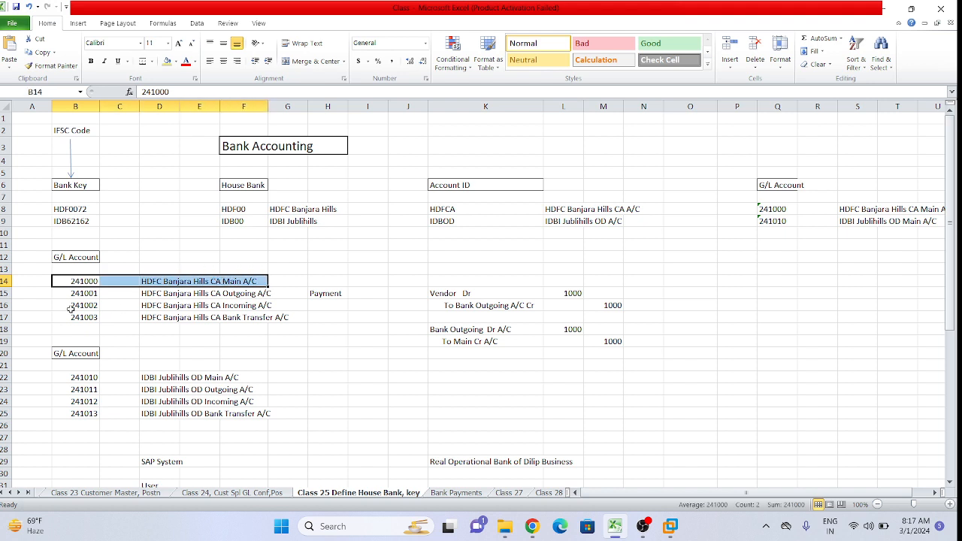
left_click_drag(66, 304, 284, 307)
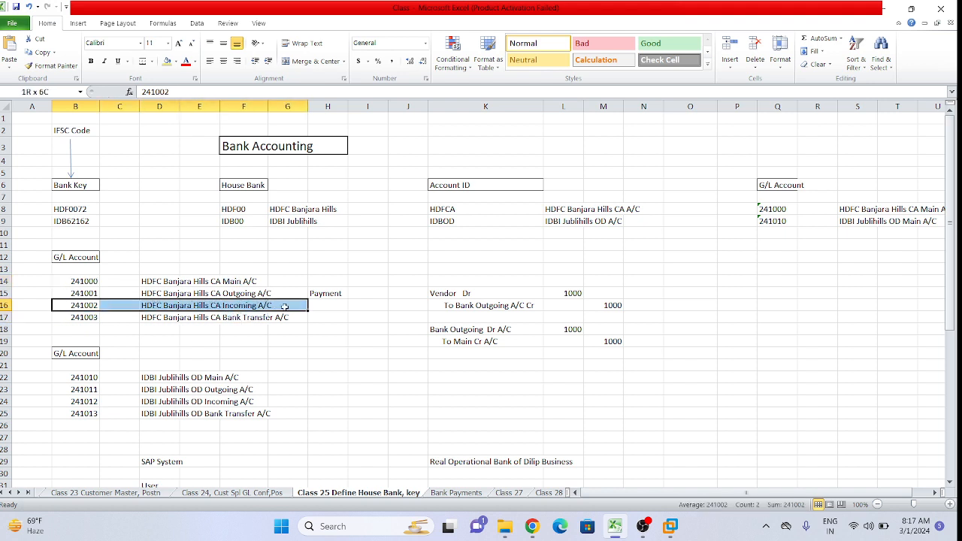
left_click_drag(284, 307, 284, 307)
left_click(251, 337)
left_click(67, 317)
left_click_drag(68, 317, 252, 317)
left_click(149, 329)
left_click(86, 319)
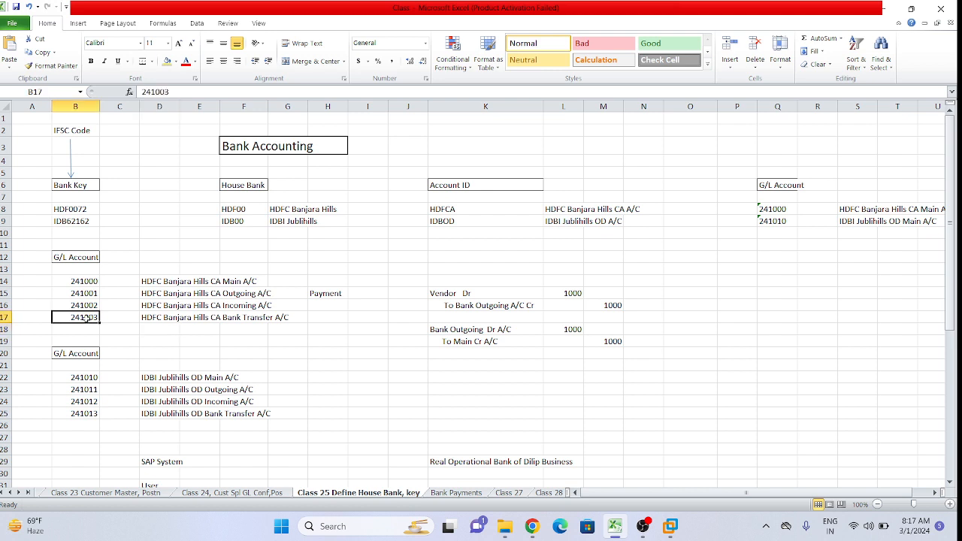
left_click(476, 391)
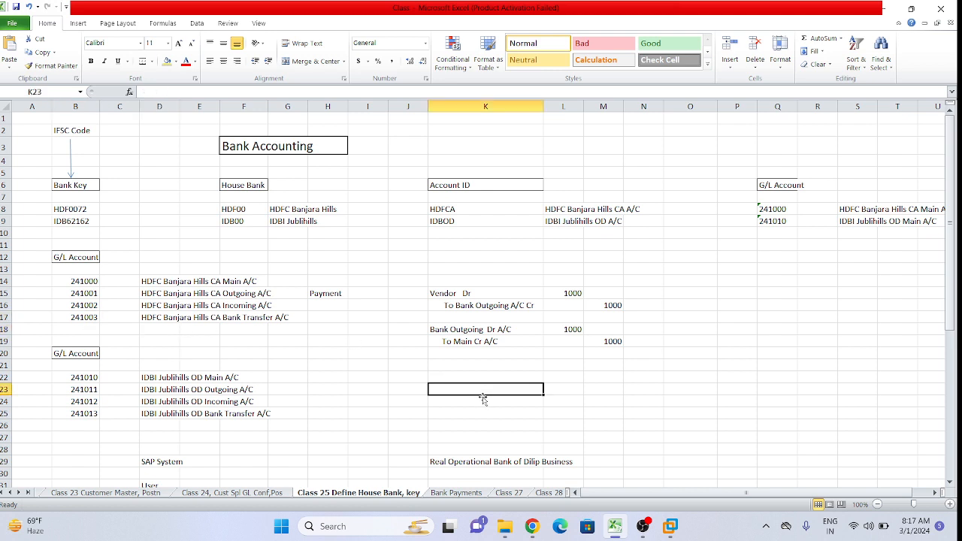
left_click(456, 376)
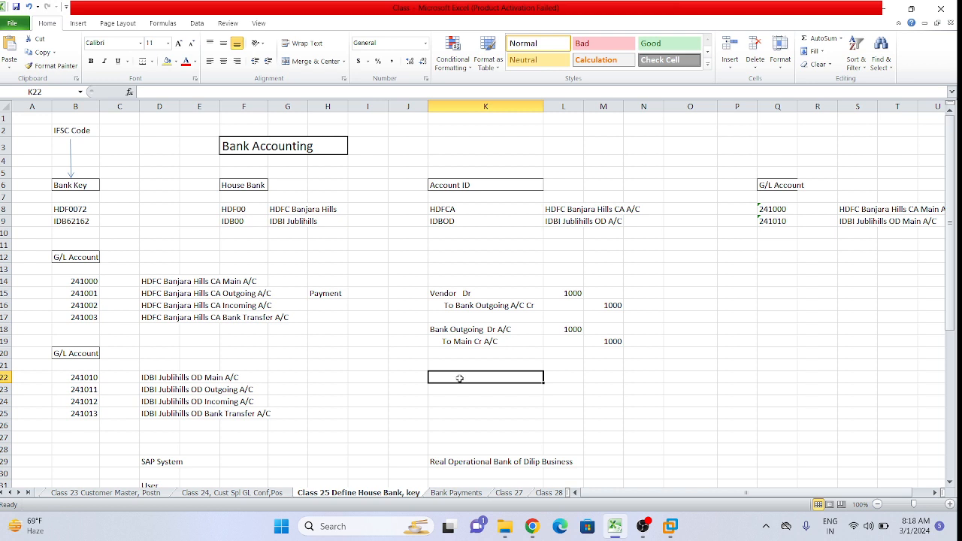
Compare the HDFC Main account with its Outgoing, Incoming and Bank Transfer sub-accounts.
left_click(84, 317)
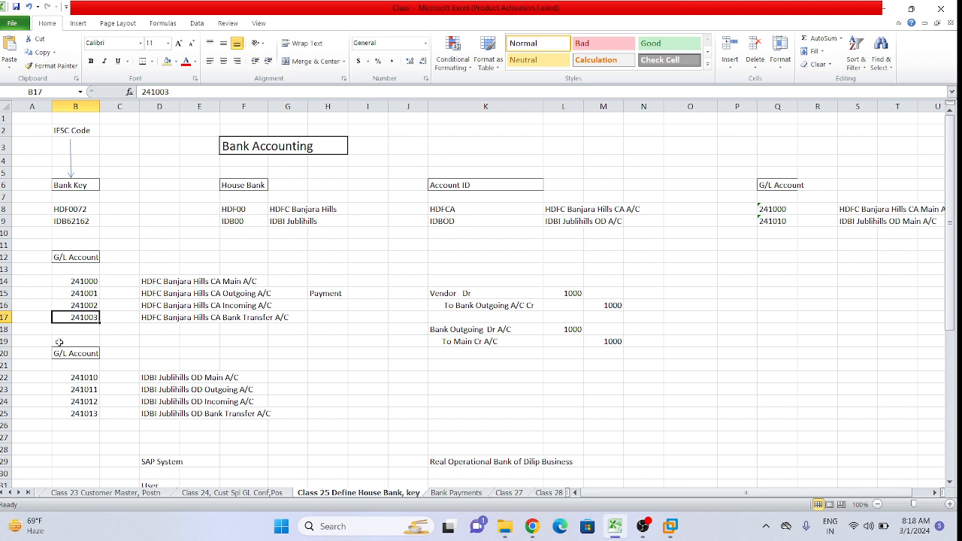
left_click_drag(66, 280, 253, 303)
left_click(390, 354)
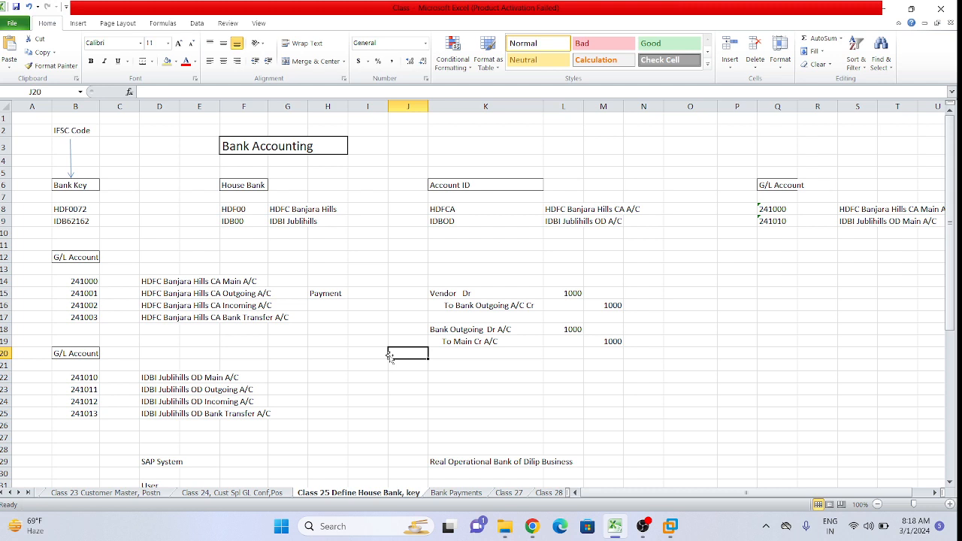
left_click(435, 380)
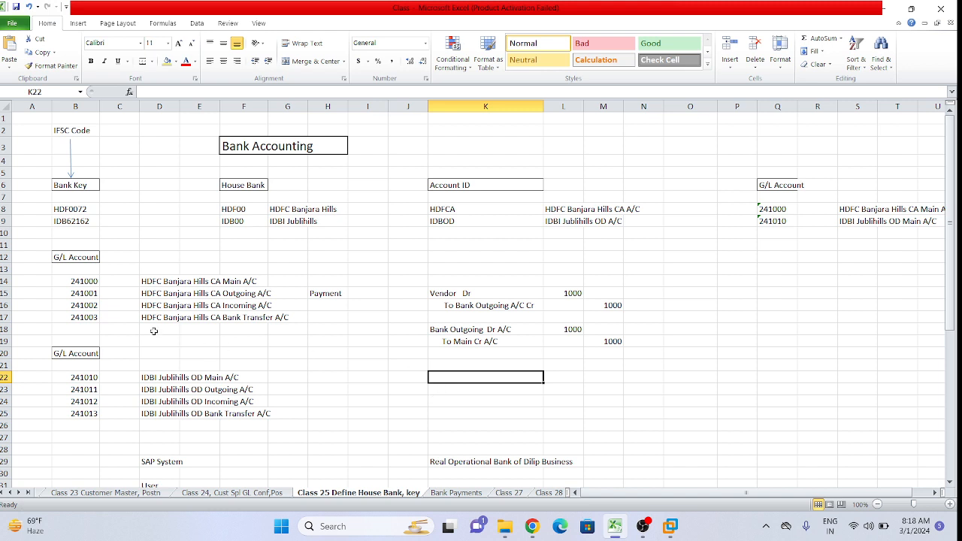
left_click_drag(84, 281, 216, 281)
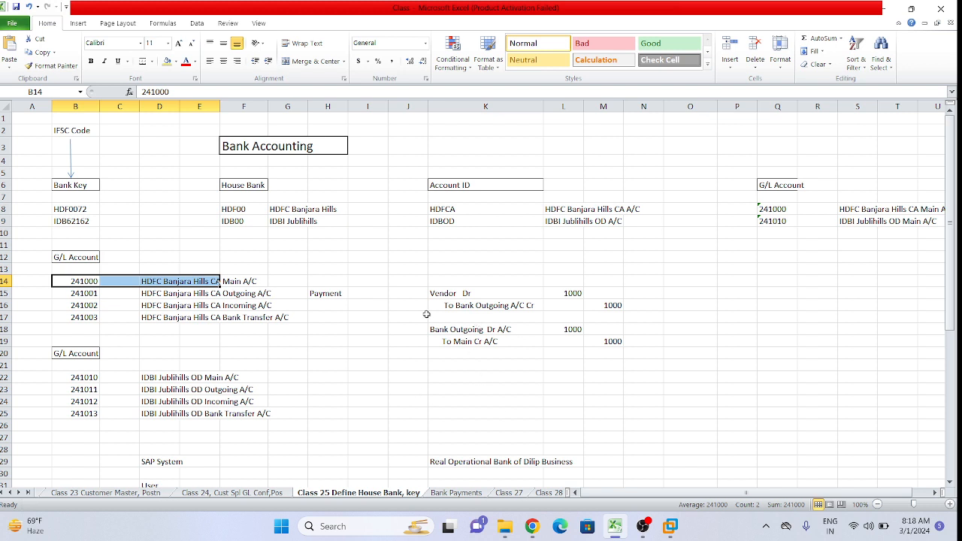
left_click_drag(82, 298, 297, 315)
left_click(241, 293)
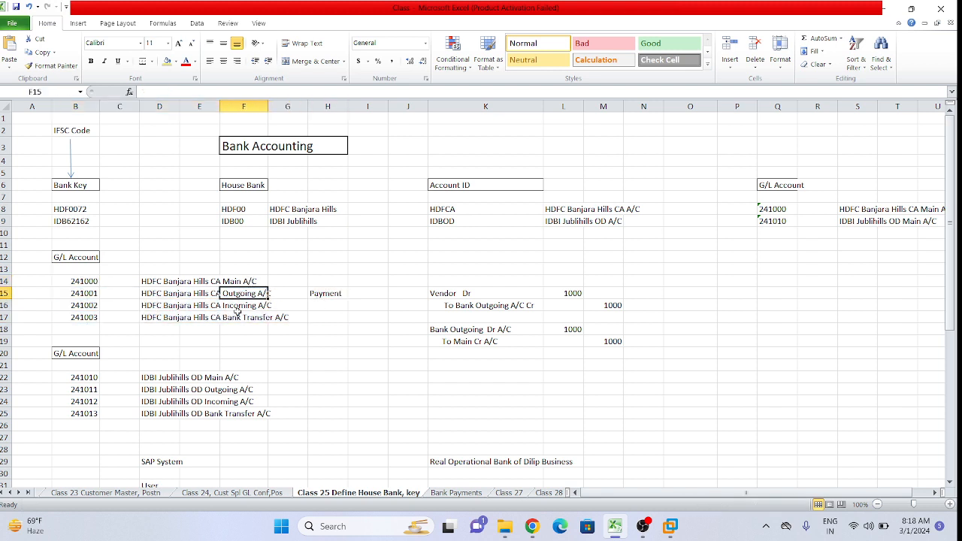
left_click(234, 307)
left_click(231, 319)
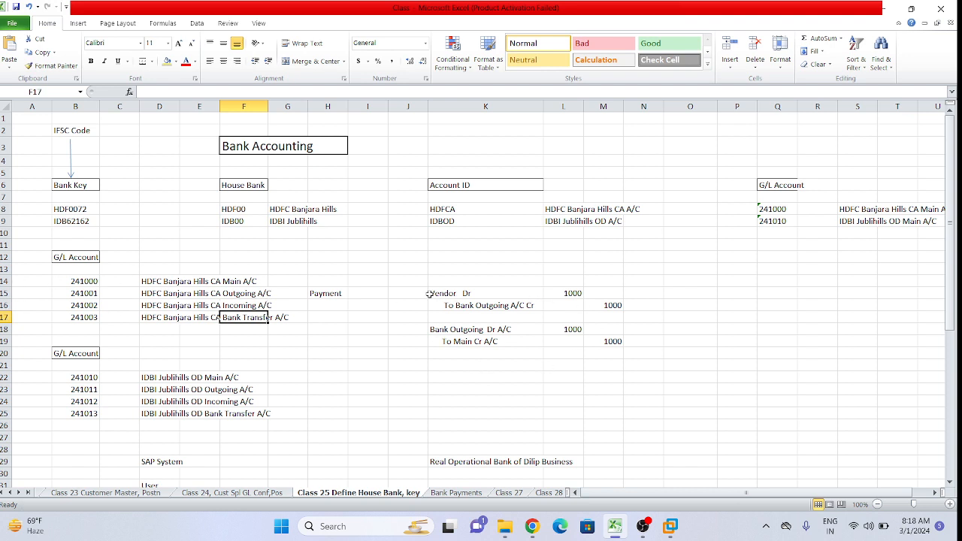
Examine the vendor payment journal entries, from the Vendor debit through Bank Outgoing to the Main account credit.
left_click_drag(431, 294, 519, 344)
left_click(735, 353)
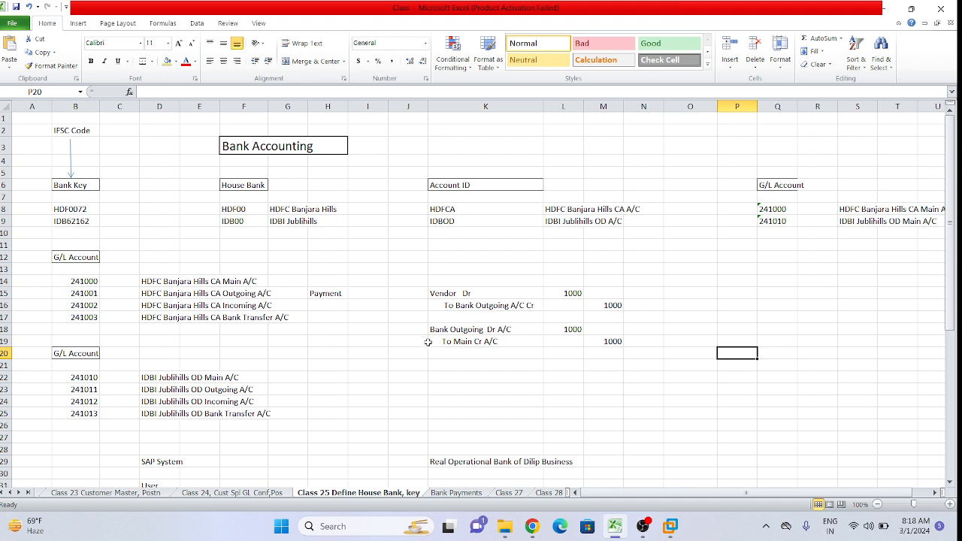
left_click_drag(443, 329, 502, 341)
left_click(597, 365)
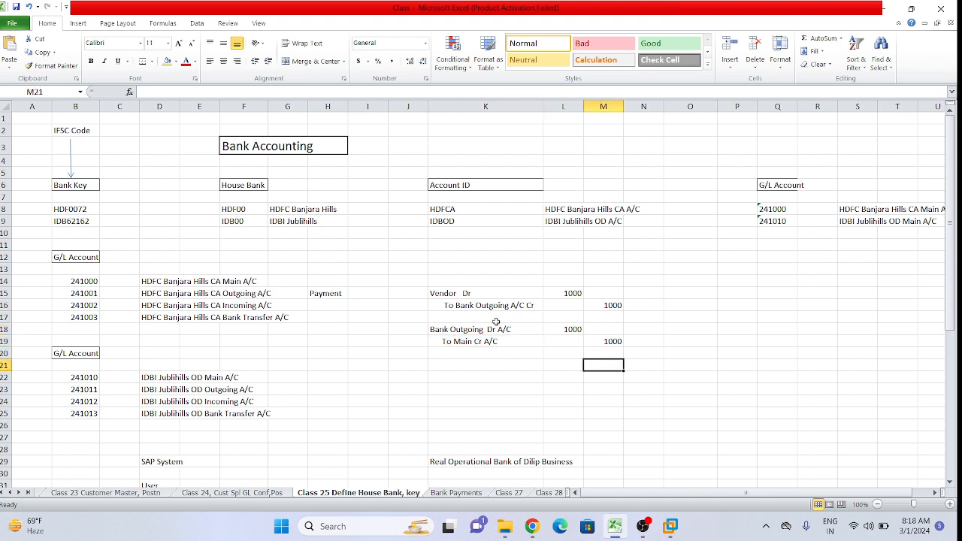
left_click(453, 309)
left_click_drag(453, 310, 617, 333)
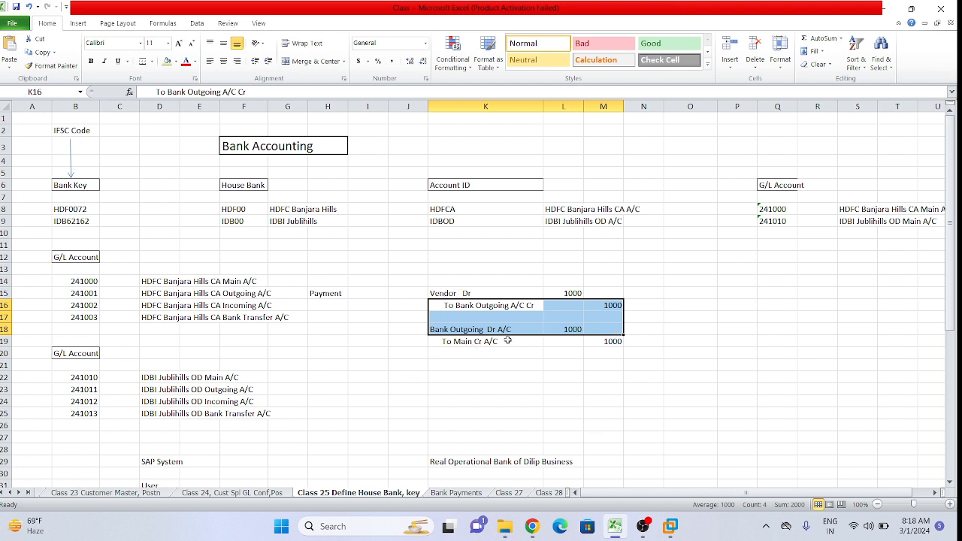
left_click(603, 342)
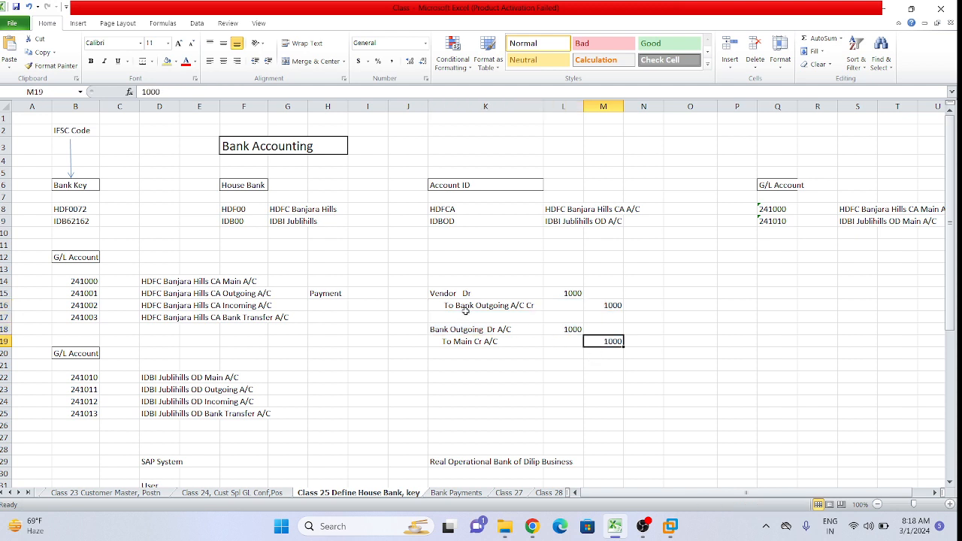
Clear the offsetting Bank Outgoing credit and debit lines in K16:M18, and undo the deletion.
left_click_drag(465, 308, 612, 327)
key("Delete")
left_click(697, 387)
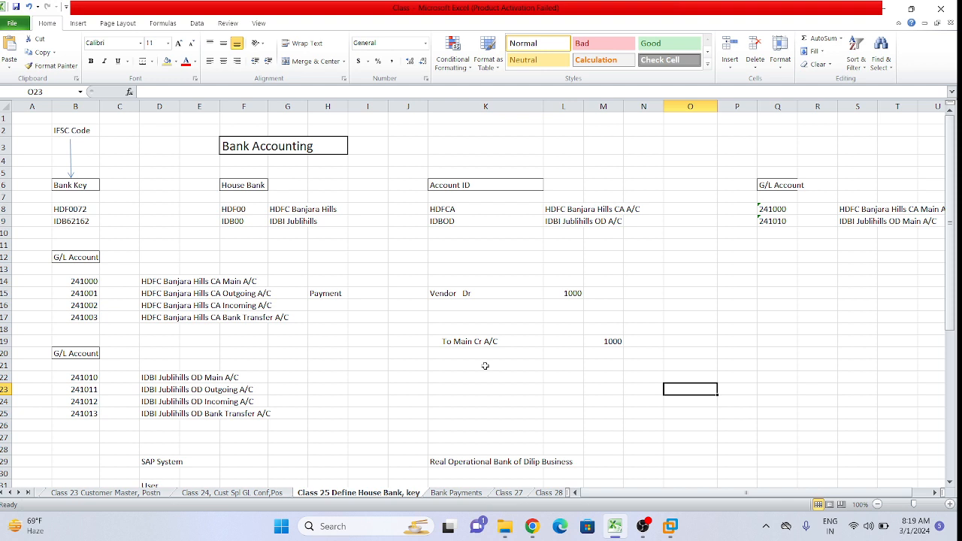
key("ctrl+z")
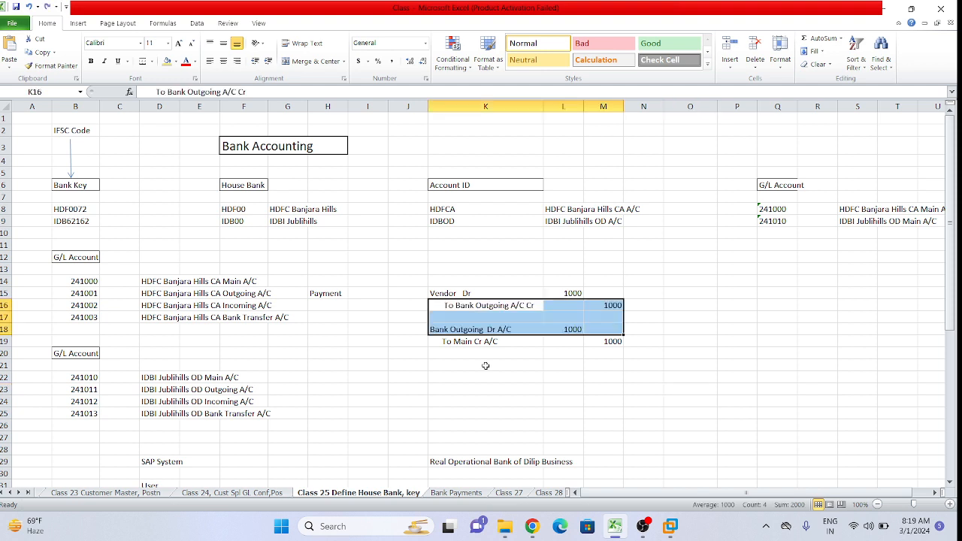
left_click(726, 328)
left_click(650, 355)
left_click(259, 343)
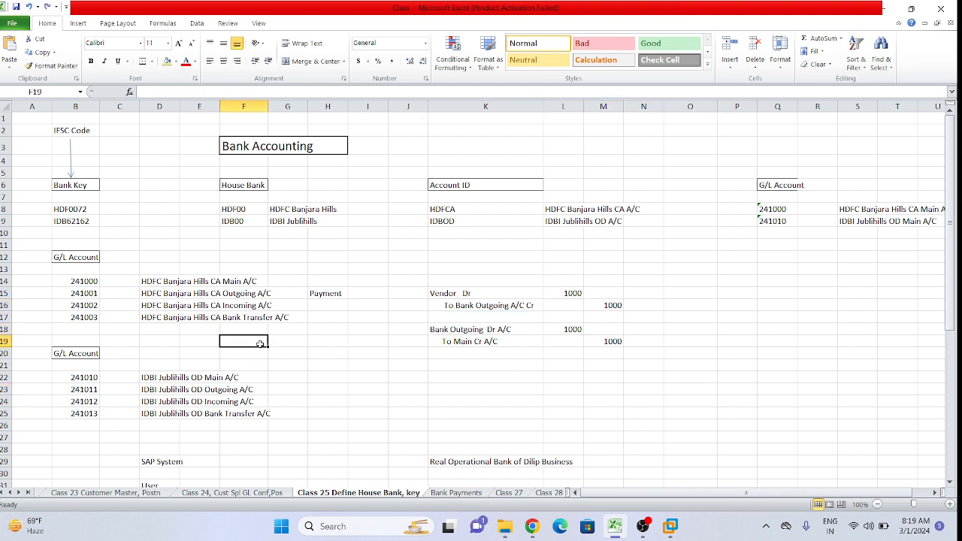
Review the HDFC Bank Transfer account row and enter "HDFC BT A/C" in cell K23 for a bank transfer entry.
left_click(451, 377)
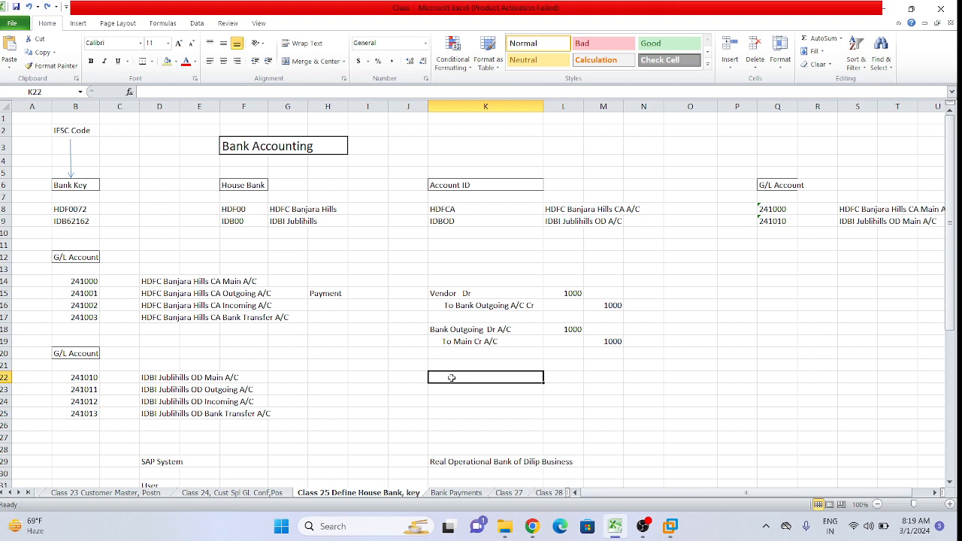
left_click(151, 318)
left_click_drag(151, 319, 300, 318)
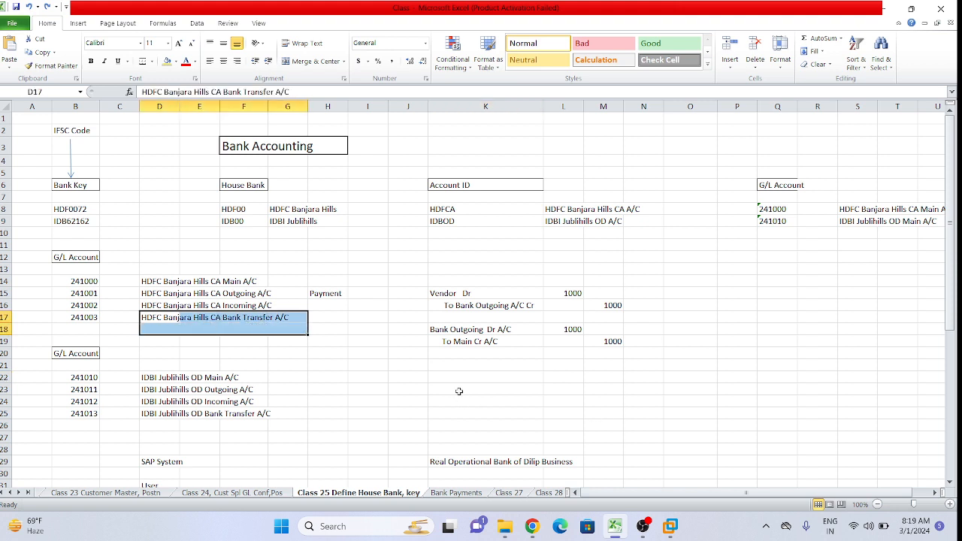
left_click(493, 391)
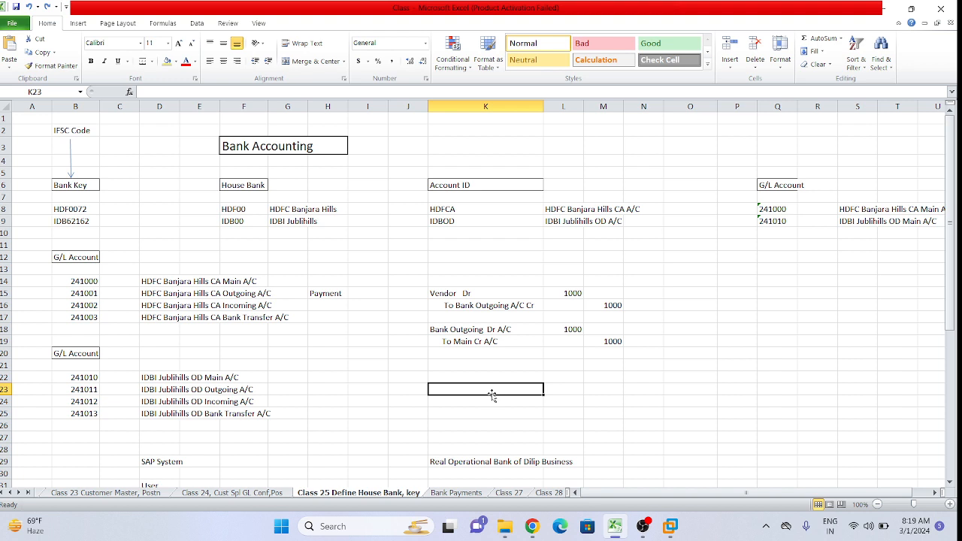
type("HDFC B")
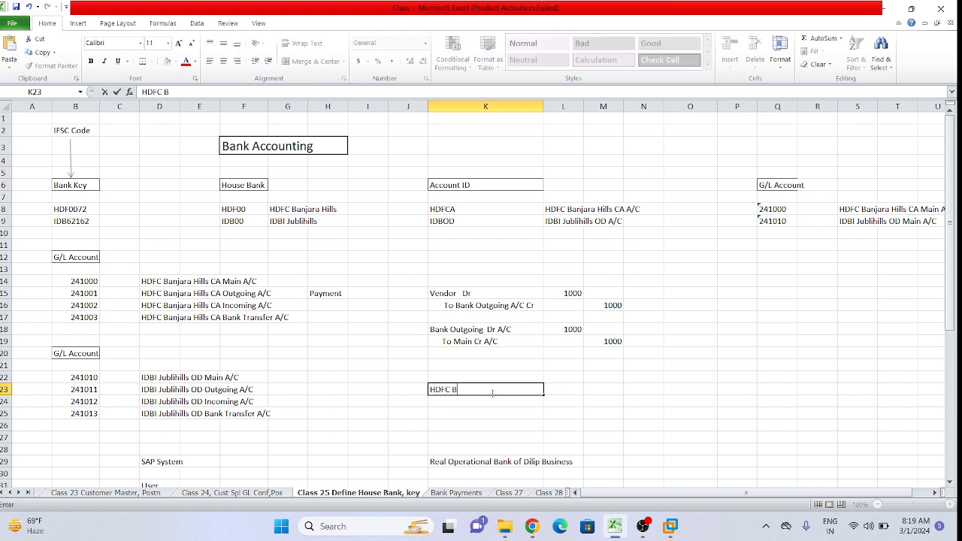
type("T A/C")
key("BackSpace")
type("C")
left_click(576, 391)
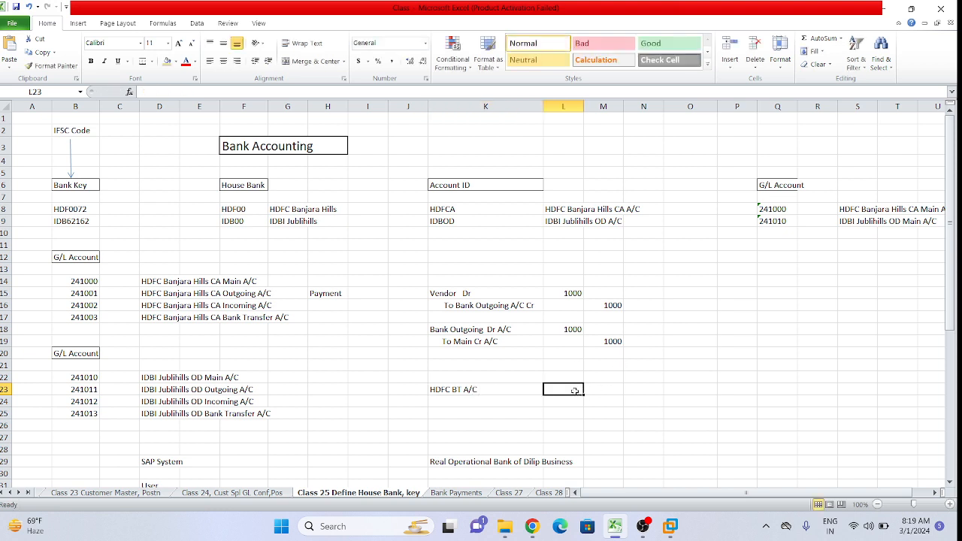
Enter the amount 100000 in L23 and extend the label in K23 to "HDFC BT A/C Cr".
type("10000")
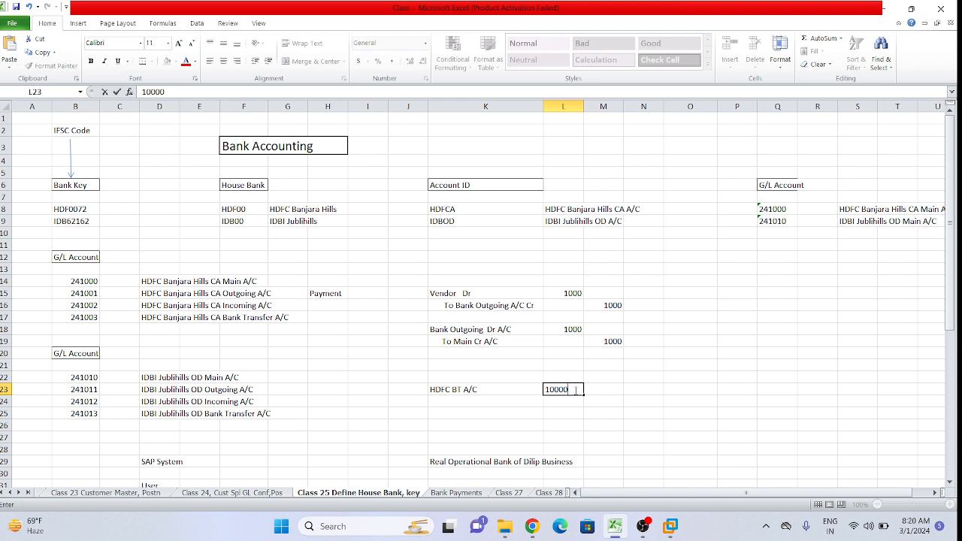
type("0")
left_click(523, 404)
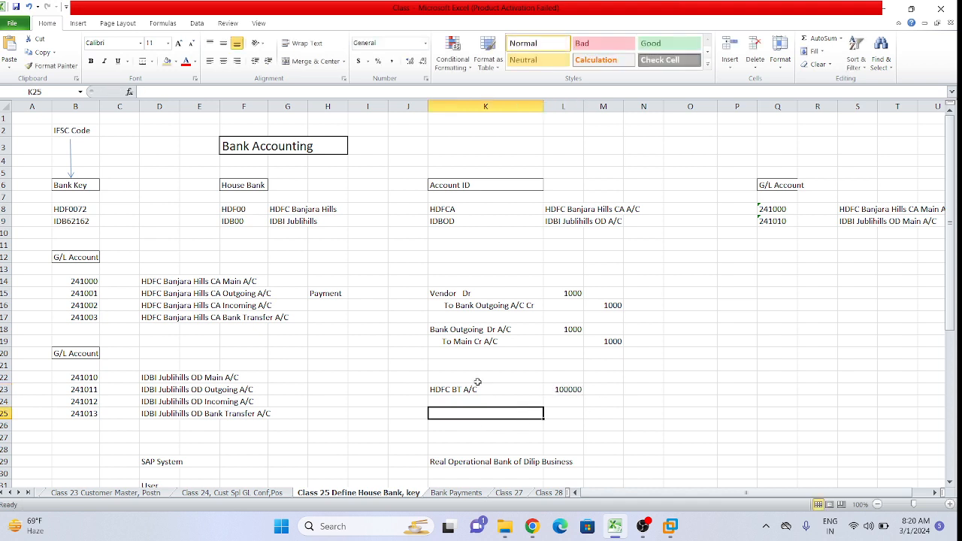
left_click(493, 392)
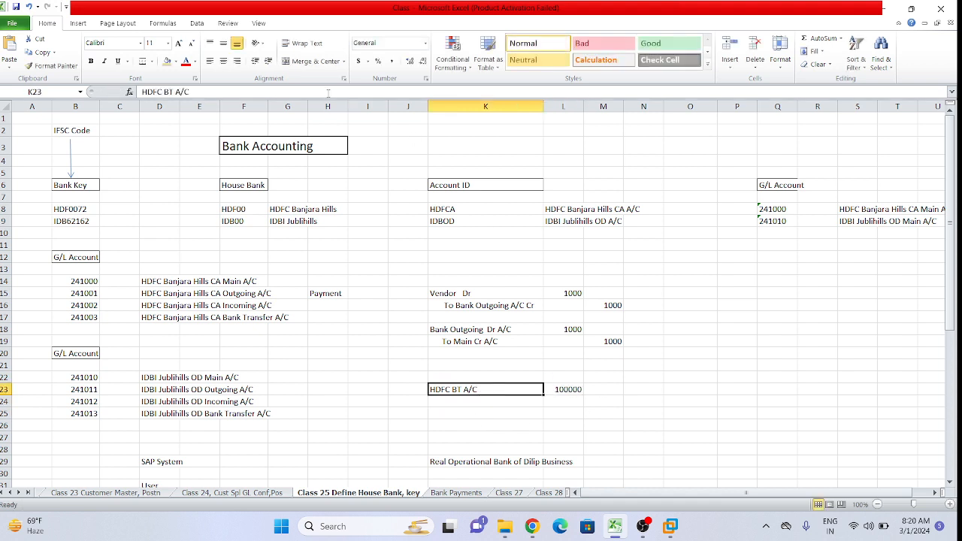
left_click(244, 96)
type("Cr")
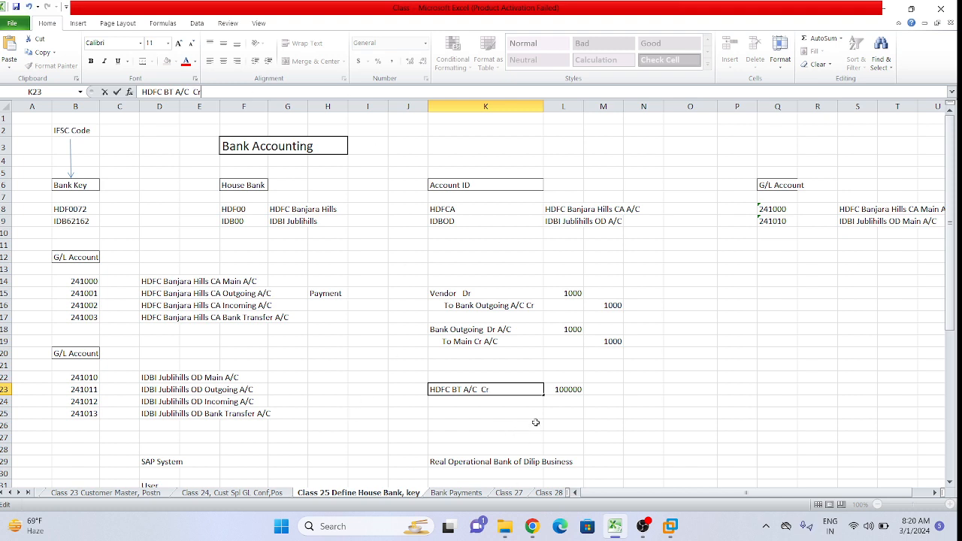
key("Return")
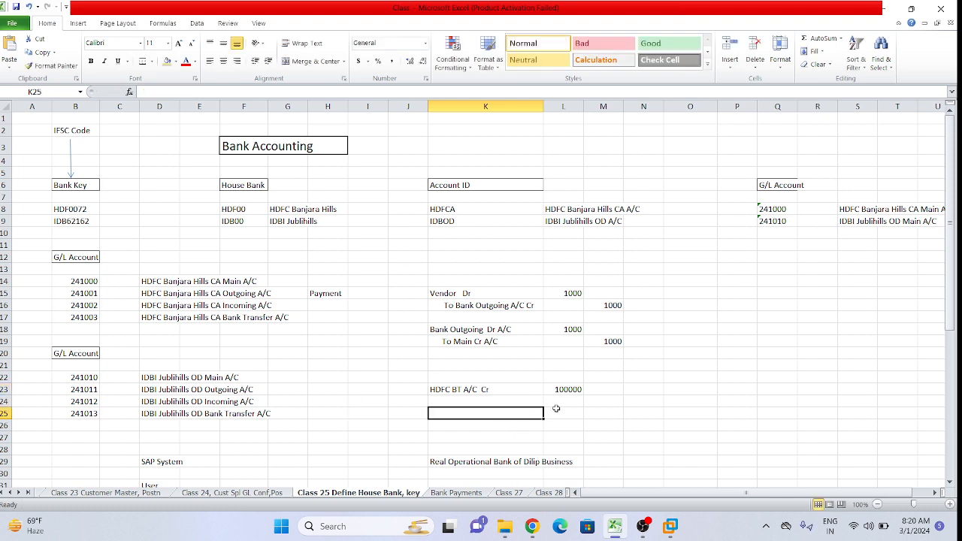
Move the HDFC bank transfer credit line from K23:L23 down one row to K24:L24.
left_click_drag(440, 389, 576, 392)
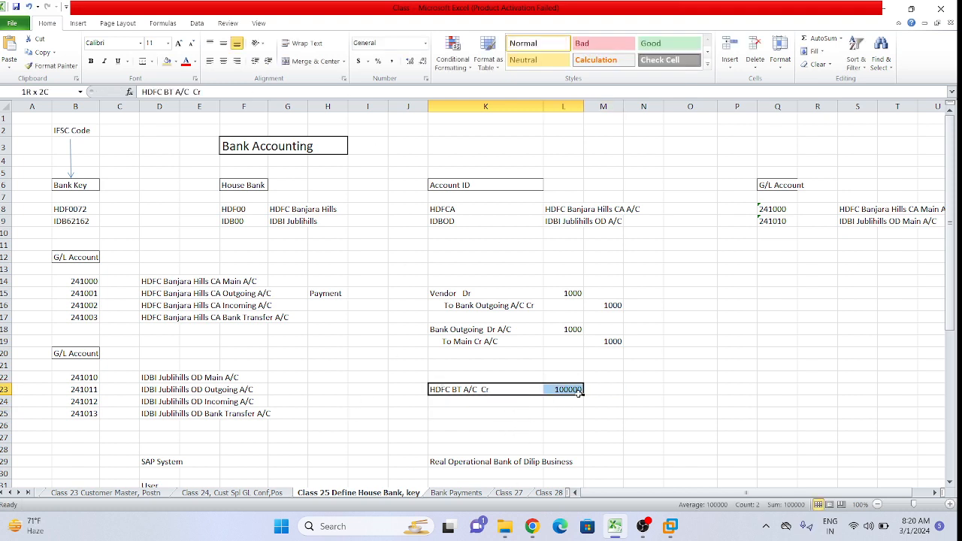
key("ctrl+c")
left_click(530, 402)
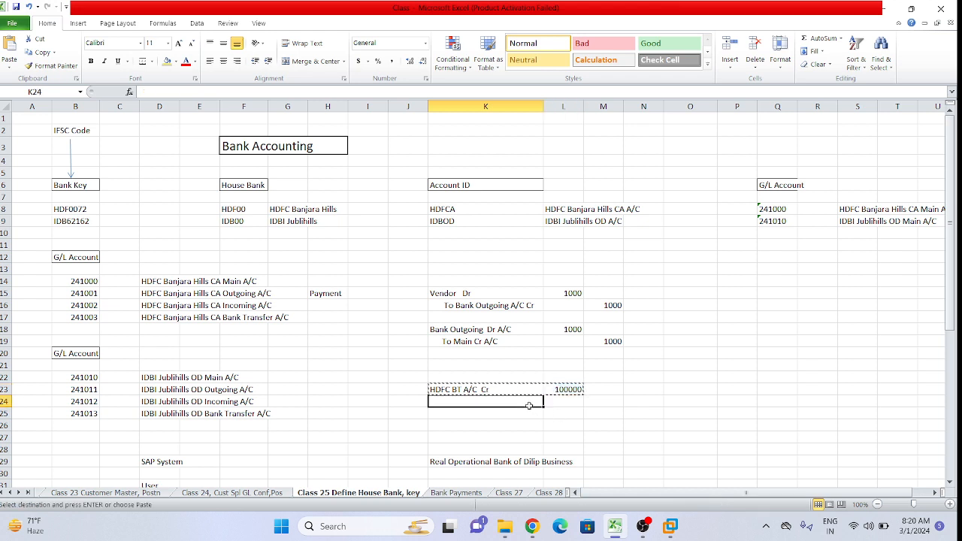
key("ctrl+v")
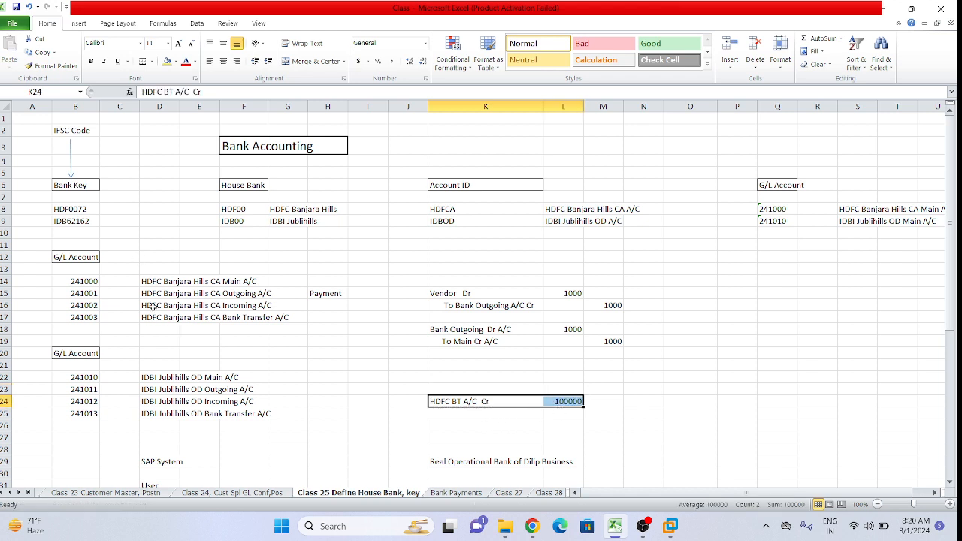
Compare the IDBI Jublihills OD accounts in rows 22 to 25 with the HDFC bank transfer credit line.
left_click_drag(149, 377, 273, 416)
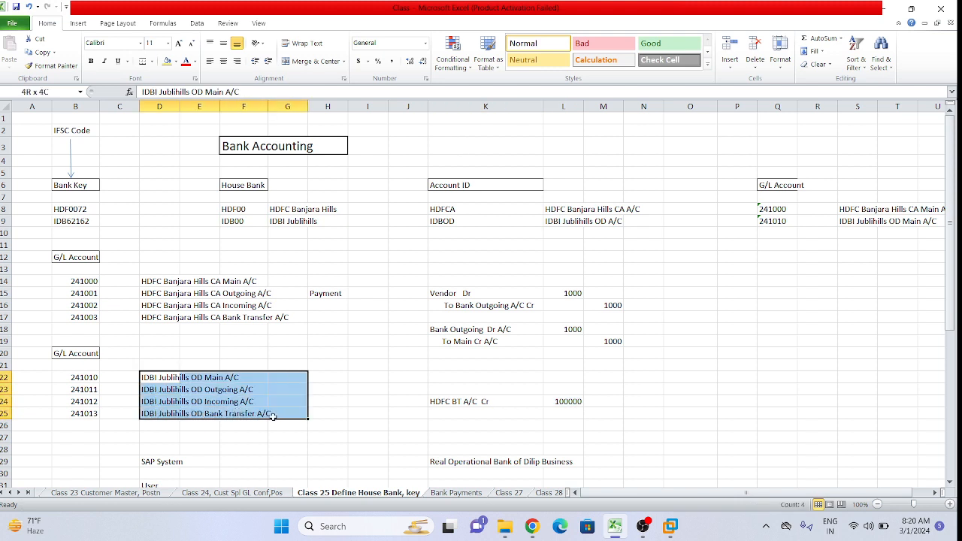
left_click(323, 424)
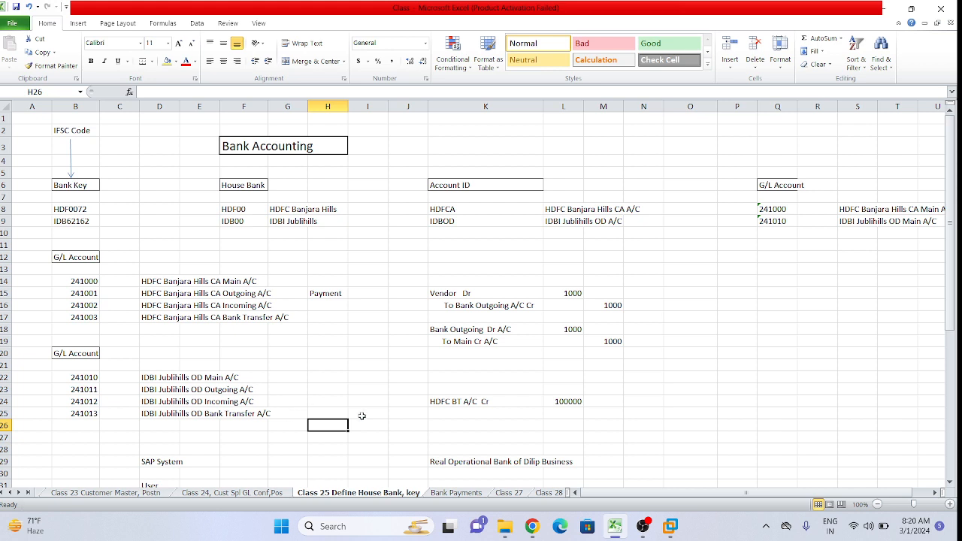
left_click_drag(458, 403, 579, 400)
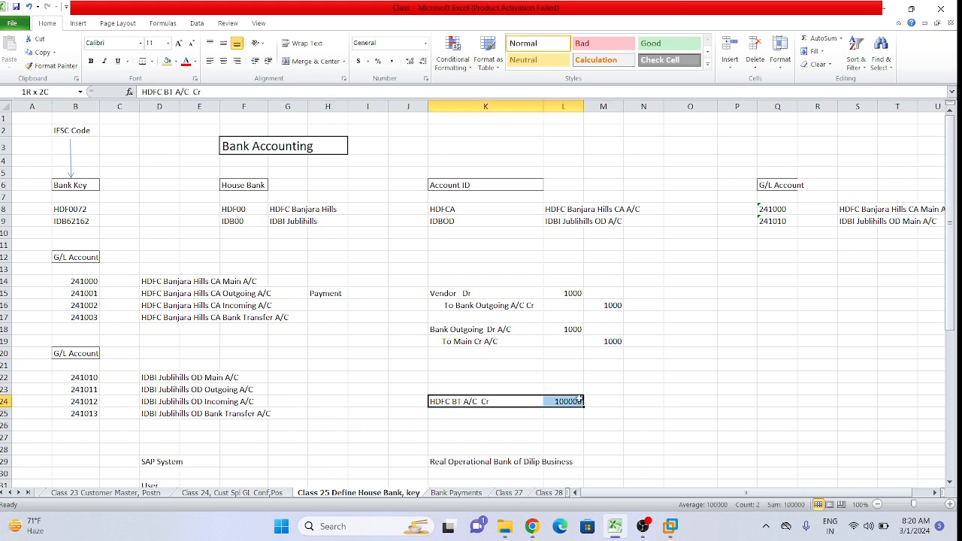
left_click(451, 404)
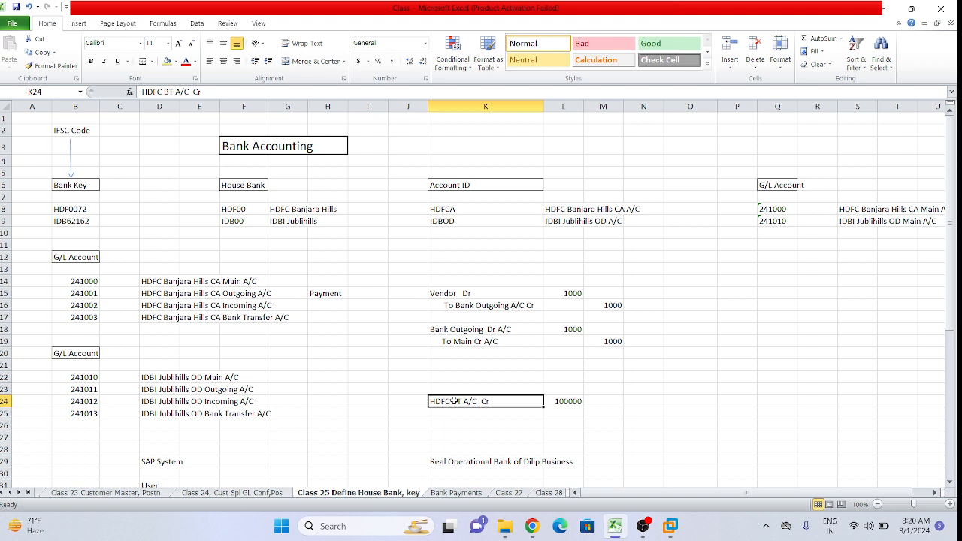
Clear the HDFC bank transfer credit line and its amount from K24:L24.
left_click(648, 436)
left_click_drag(449, 411, 575, 404)
left_click(618, 447)
left_click_drag(452, 403, 560, 405)
key("Delete")
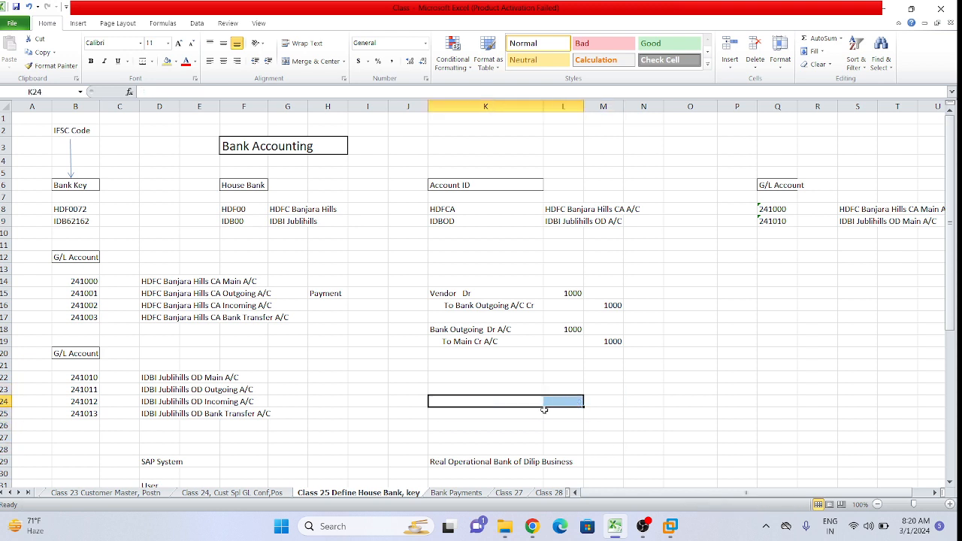
Open the Bank Payments sheet and enter the heading "in P2P" in cell R3.
left_click(455, 492)
left_click(604, 200)
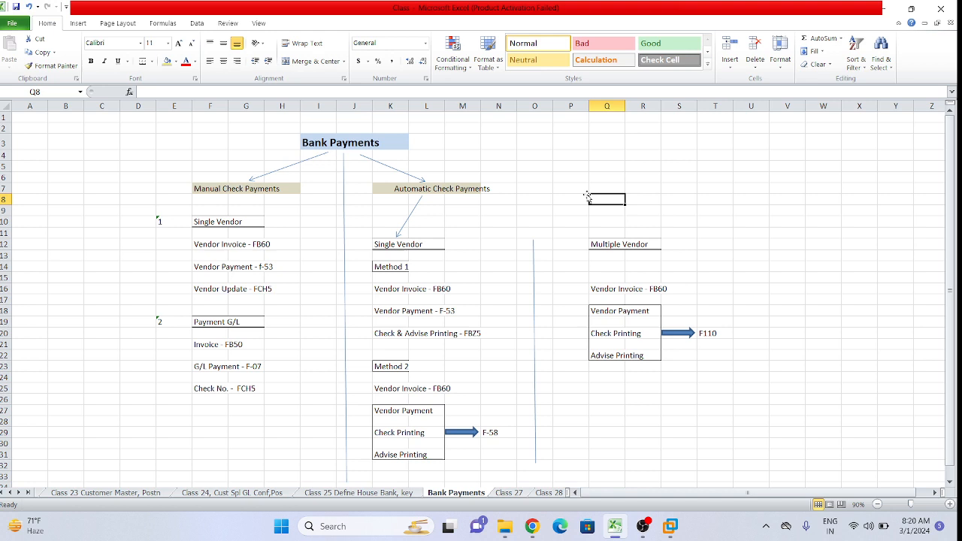
left_click(80, 188)
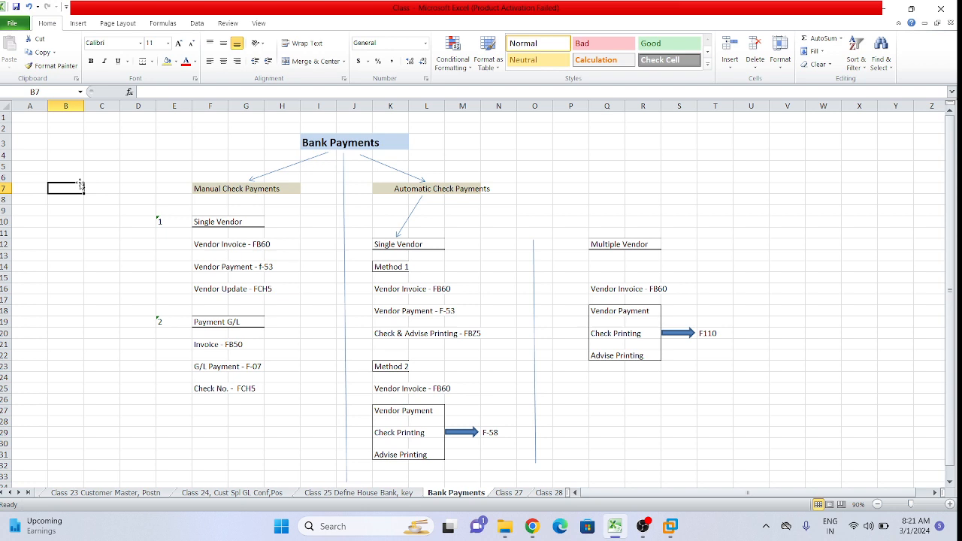
left_click(630, 142)
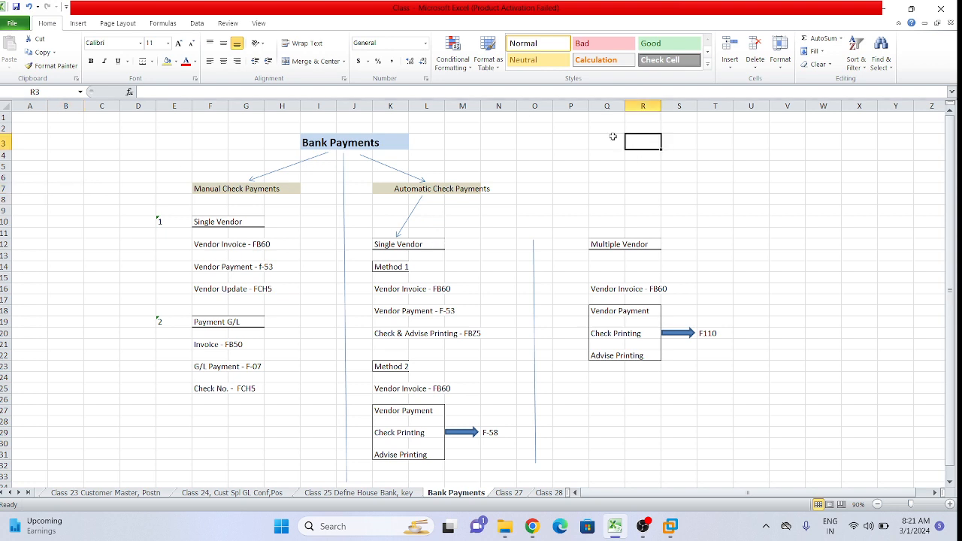
type("Vendor")
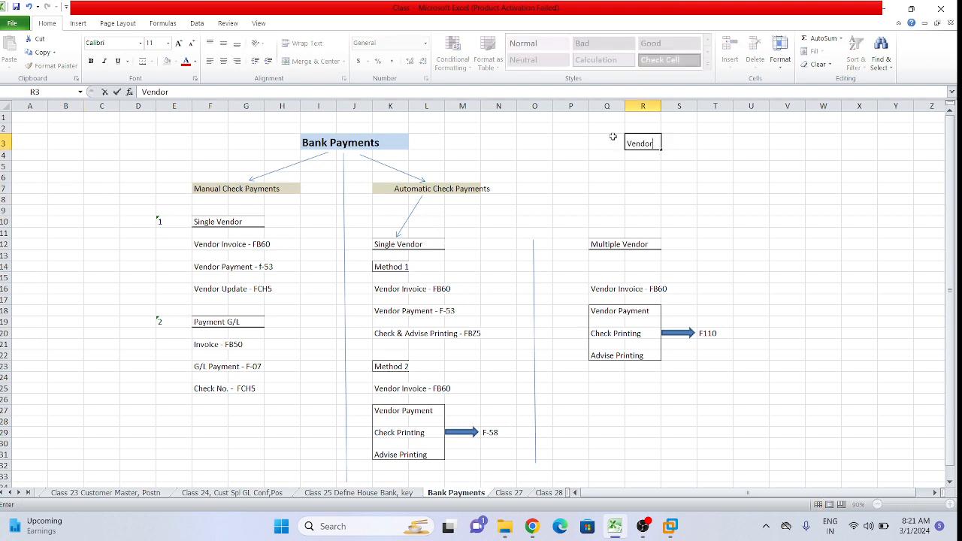
key("BackSpace")
key("BackSpace")
key("BackSpace")
key("BackSpace")
key("BackSpace")
type("in P2P")
List "Vendor Master" in R4 and "Material Master" in R5 below the P2P heading.
left_click(640, 154)
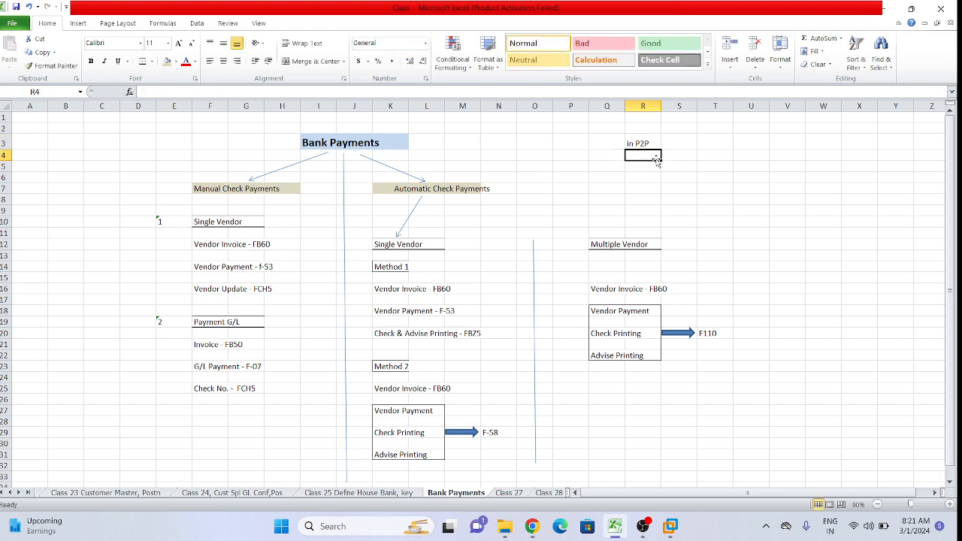
type("Vendor Ma")
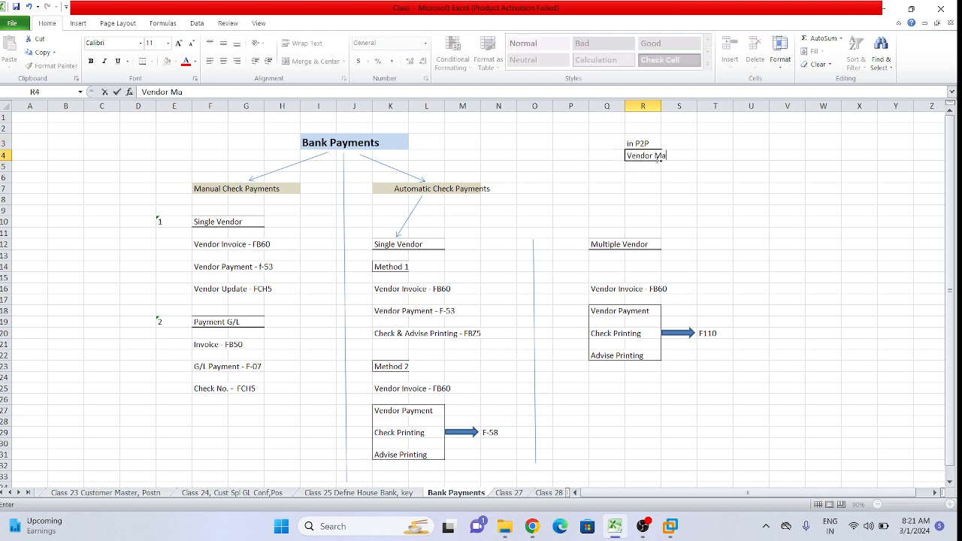
type("ster")
left_click(654, 166)
type("Mater")
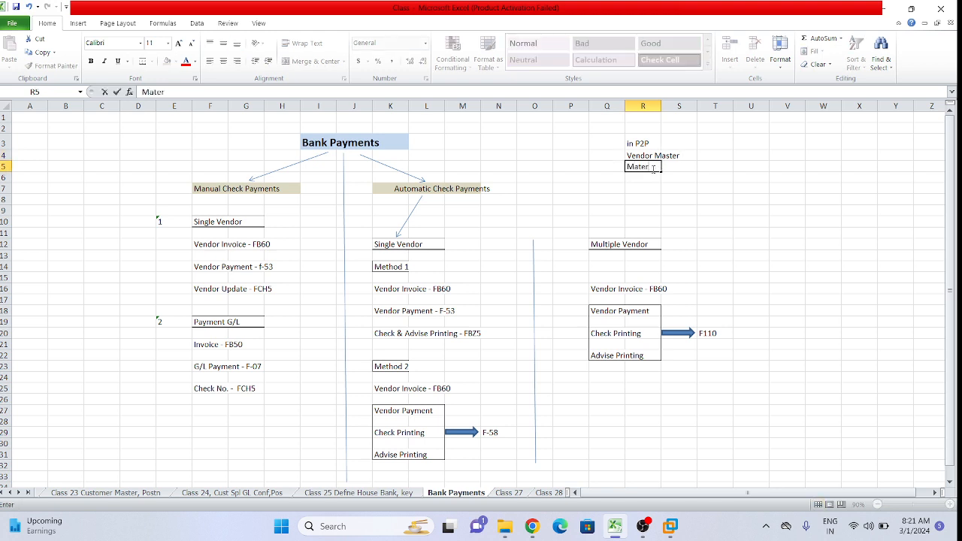
type("ial Master")
Enter "PO generation, JE will not be posted" in cell R6 of the P2P list.
left_click(644, 176)
type("PO ")
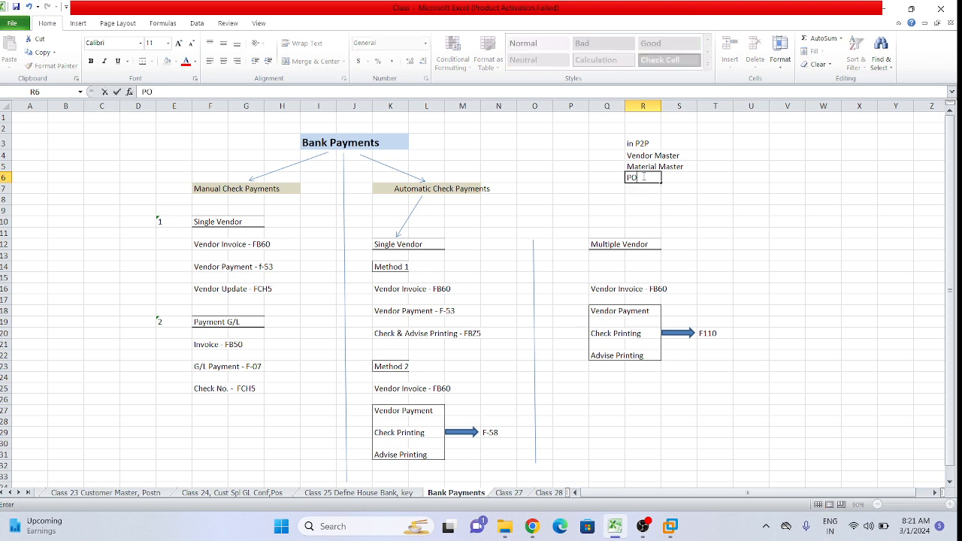
type("generation, G")
key("BackSpace")
type("JE will")
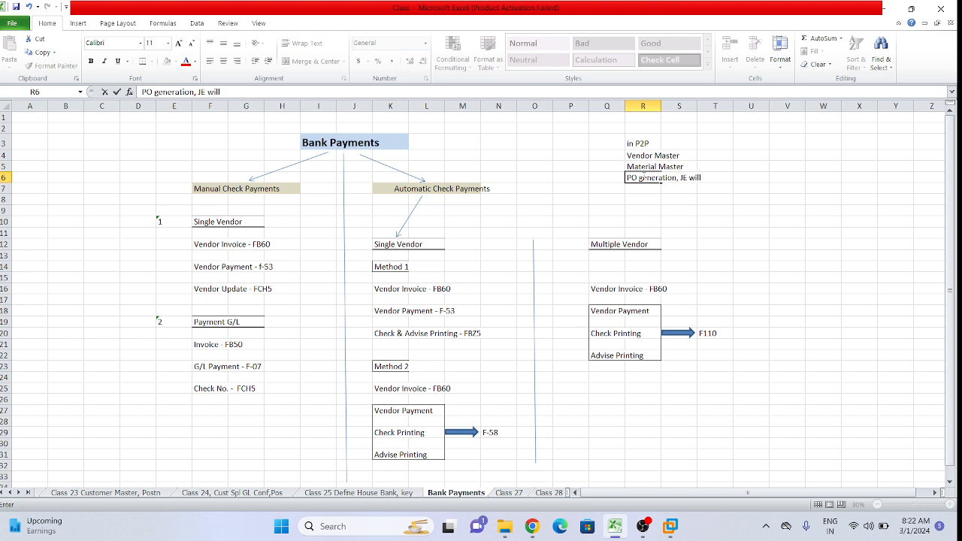
type(" not be posted")
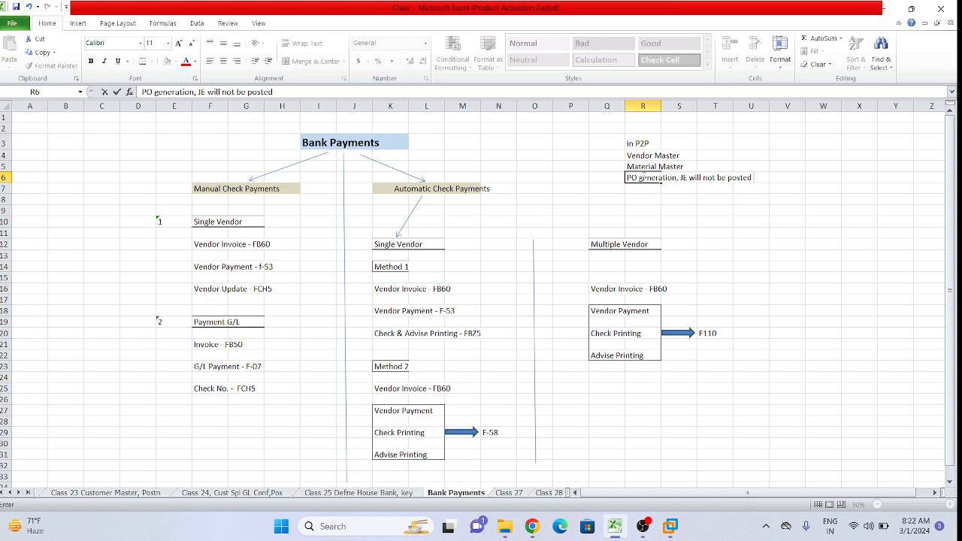
Enter the goods receipt posting "GR, Inv Raw Mat to GR A/C" in cell R7.
left_click(644, 190)
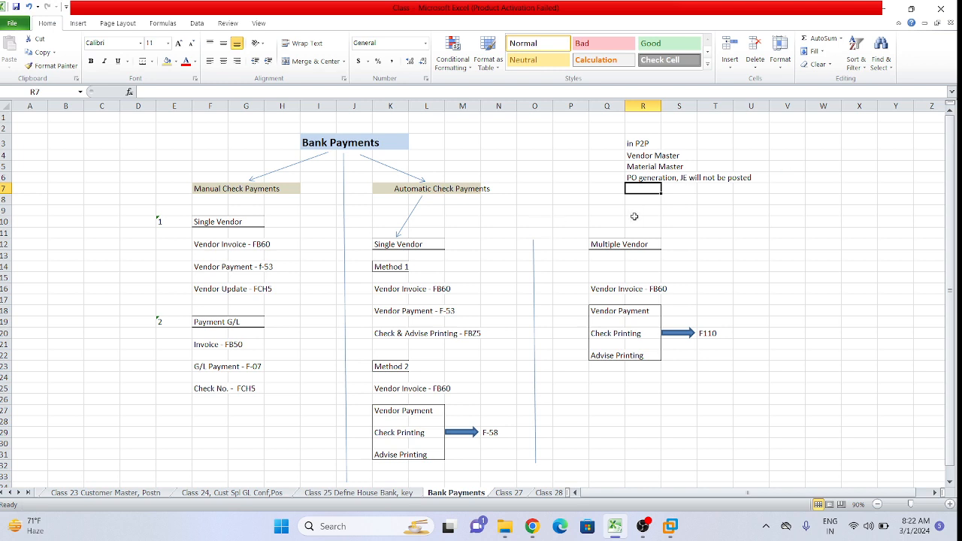
type("GR")
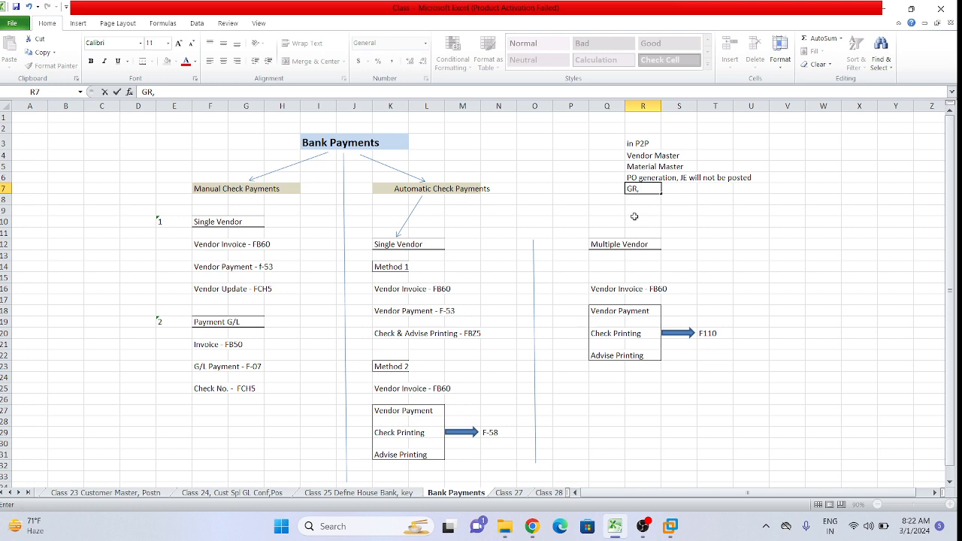
type(", Inv Raw Mat to ")
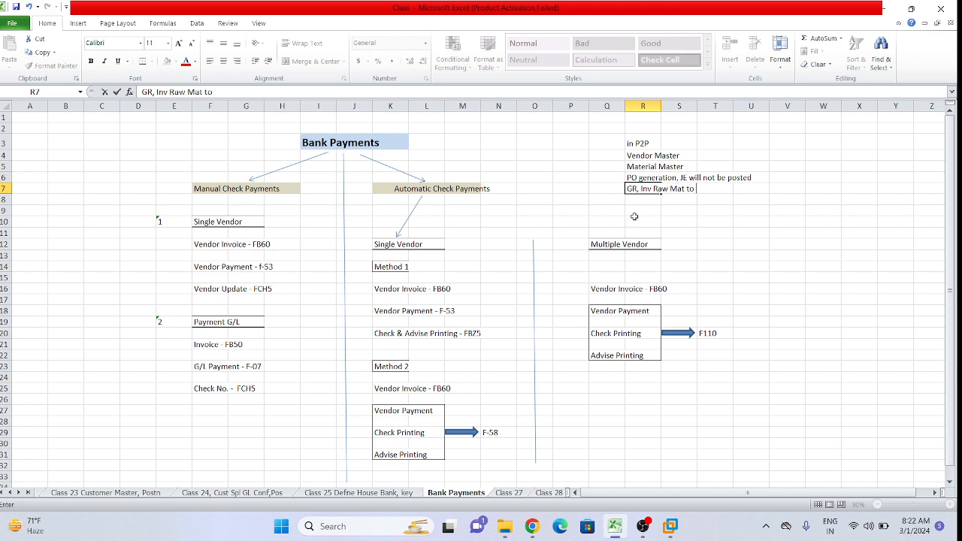
type("GR A/C")
Add the invoice receipt label "IR" in R8 and review it together with the GR line above.
left_click(641, 199)
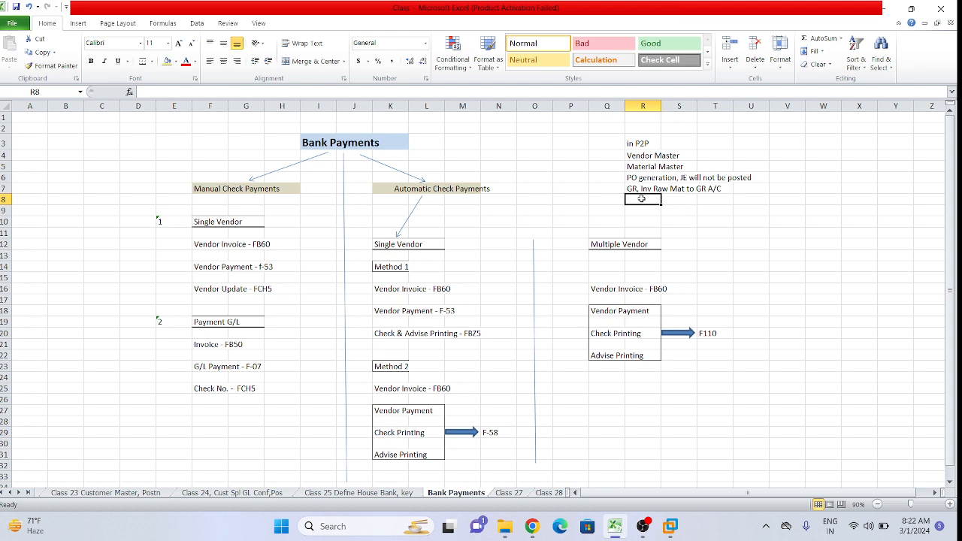
type("IR")
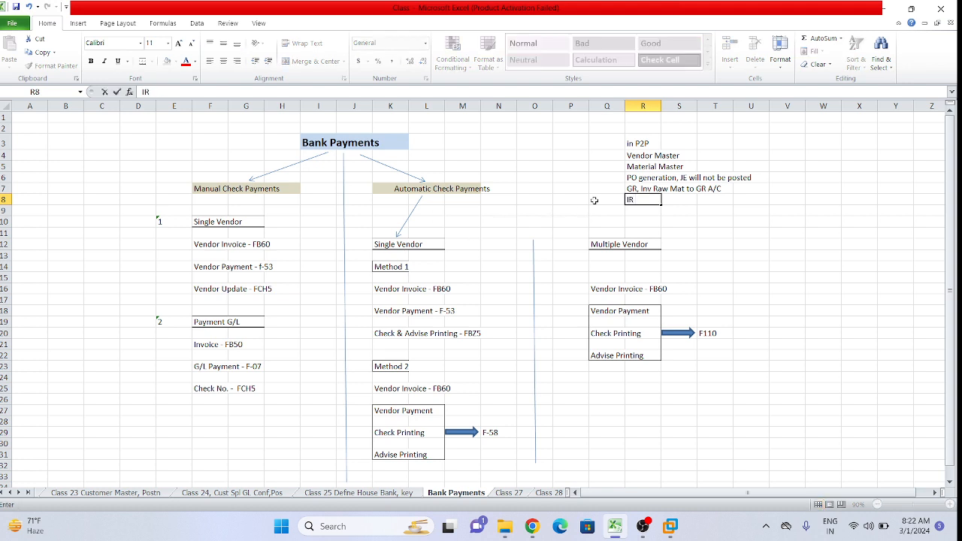
left_click_drag(636, 188, 629, 199)
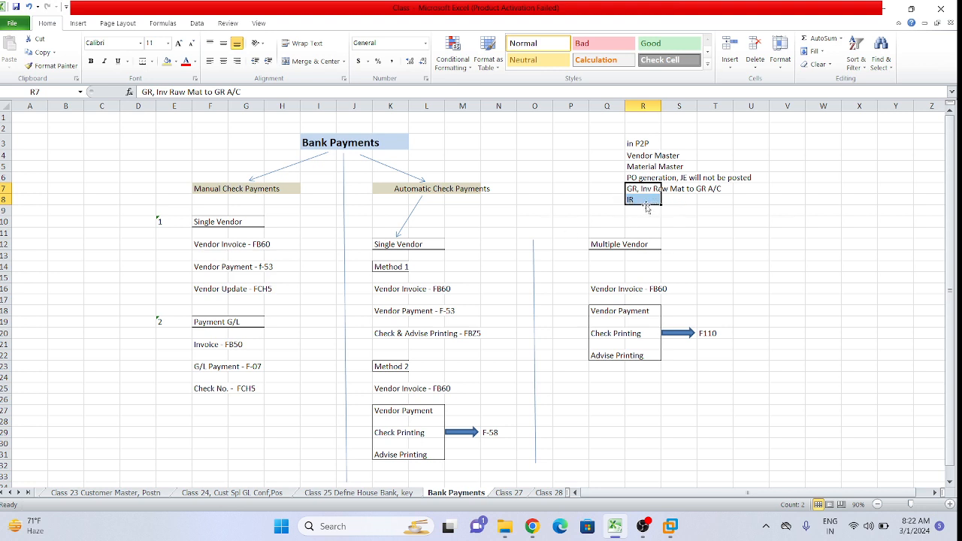
left_click(679, 208)
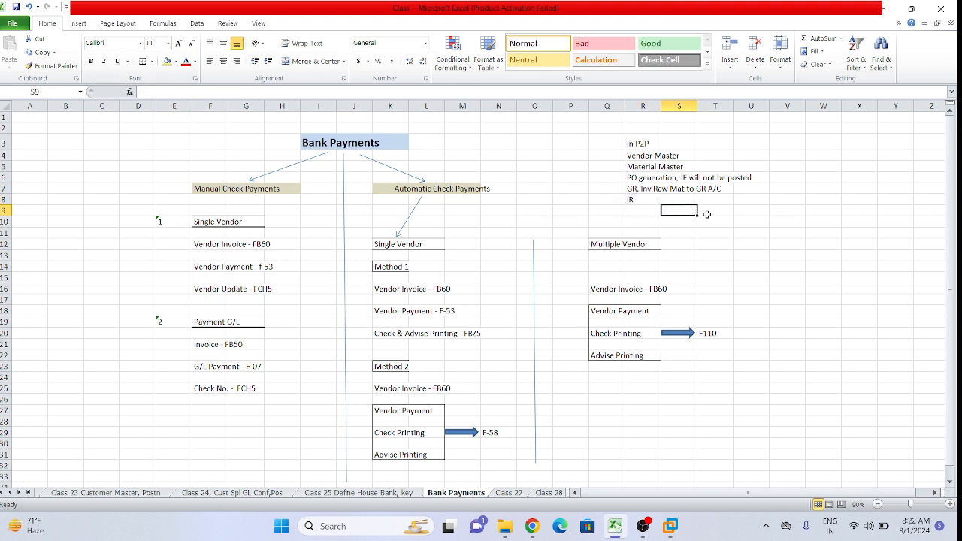
Complete the invoice receipt entry in R8 so it reads "IR, GR Dr to Vendor".
left_click(642, 201)
left_click(216, 89)
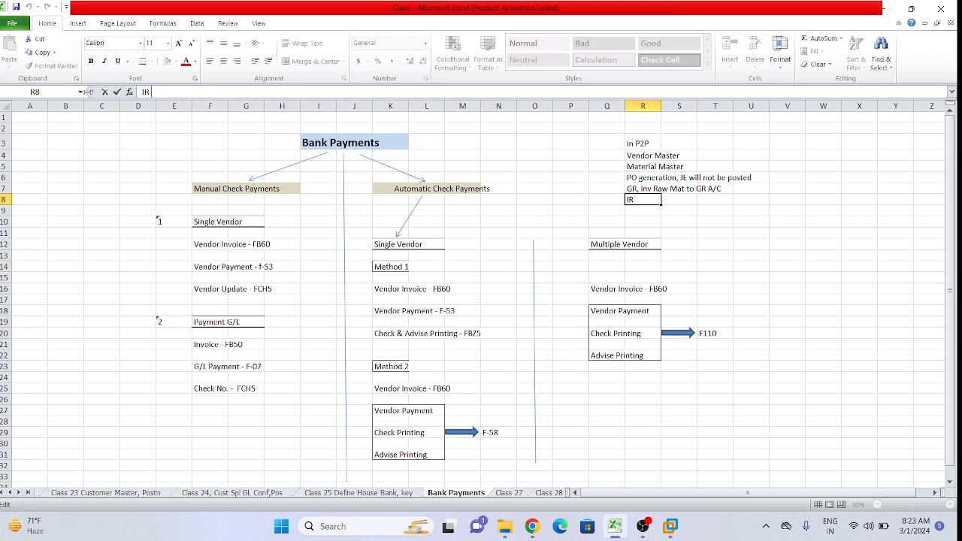
type("GR")
left_click(150, 91)
type(", GR Dr")
type("to Vendor")
left_click(794, 236)
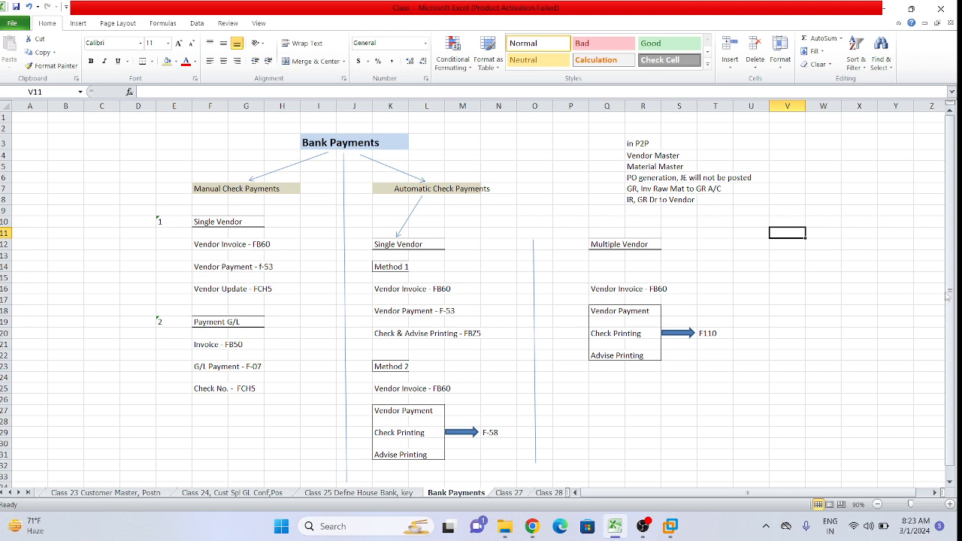
Review the P2P process lines from R3 to R8 and select the empty cell R9 beneath them.
left_click(653, 214)
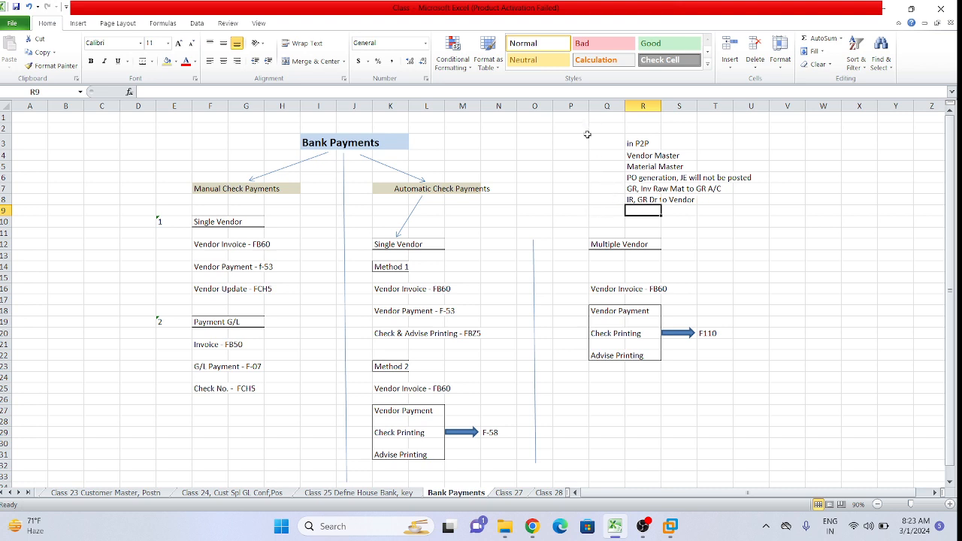
left_click_drag(593, 140, 592, 182)
left_click(706, 211)
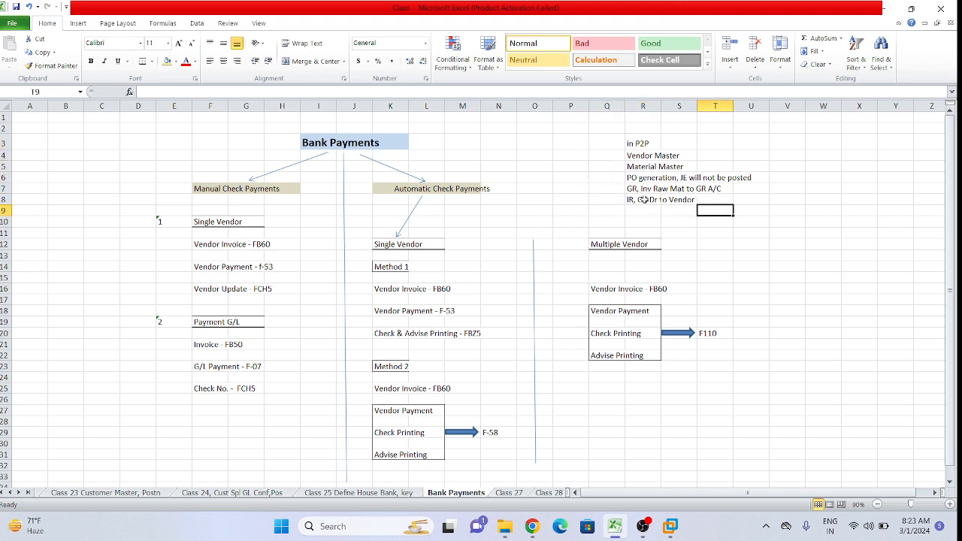
left_click(646, 210)
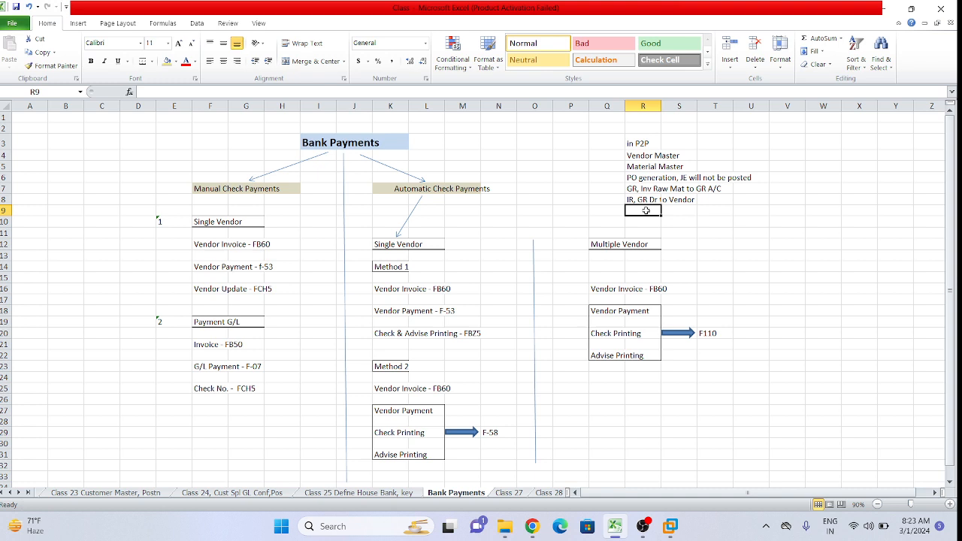
Enter "Vendor A/C" in cell R9 below the invoice receipt line and go over the P2P lines from R3 down.
type("Vend")
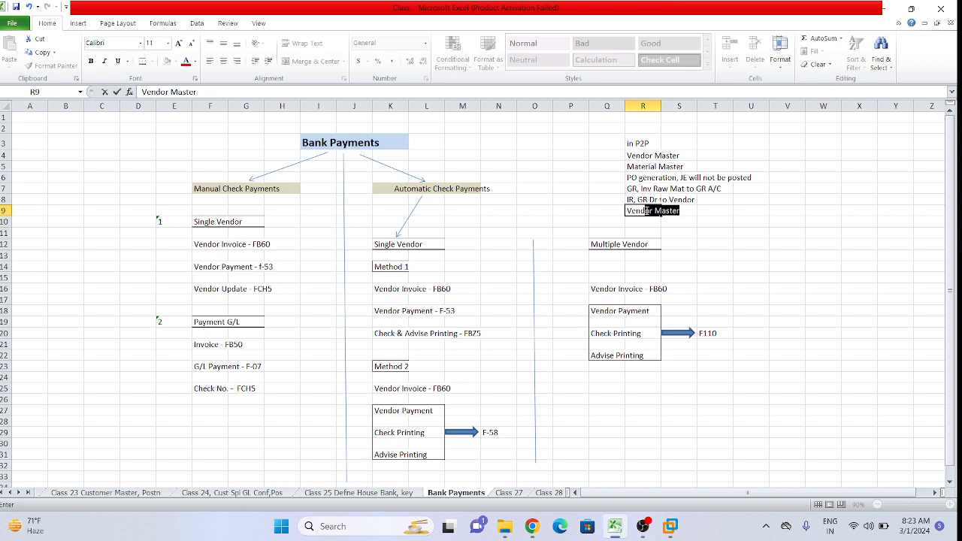
type("or A.")
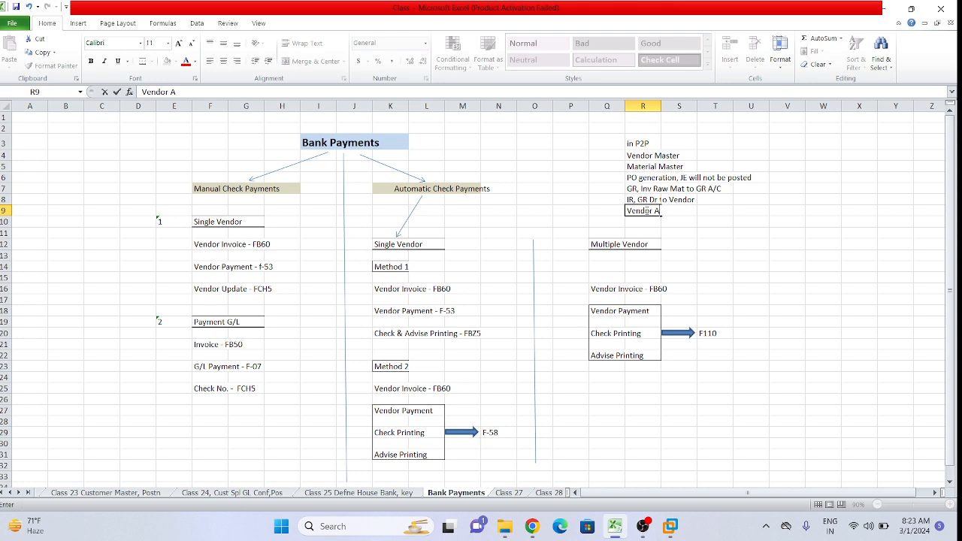
type("/C")
left_click(716, 212)
left_click_drag(638, 141, 678, 214)
left_click(667, 231)
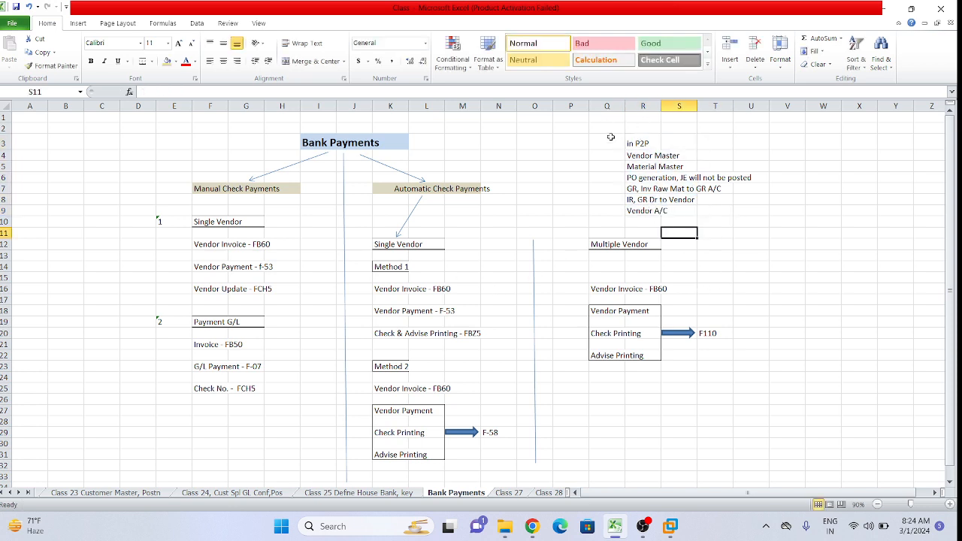
Delete the P2P process notes from cells R3 to R10 above the Multiple Vendor section.
left_click_drag(644, 142, 668, 210)
left_click(750, 256)
scroll(719, 292, "down", 3)
scroll(719, 292, "up", 3)
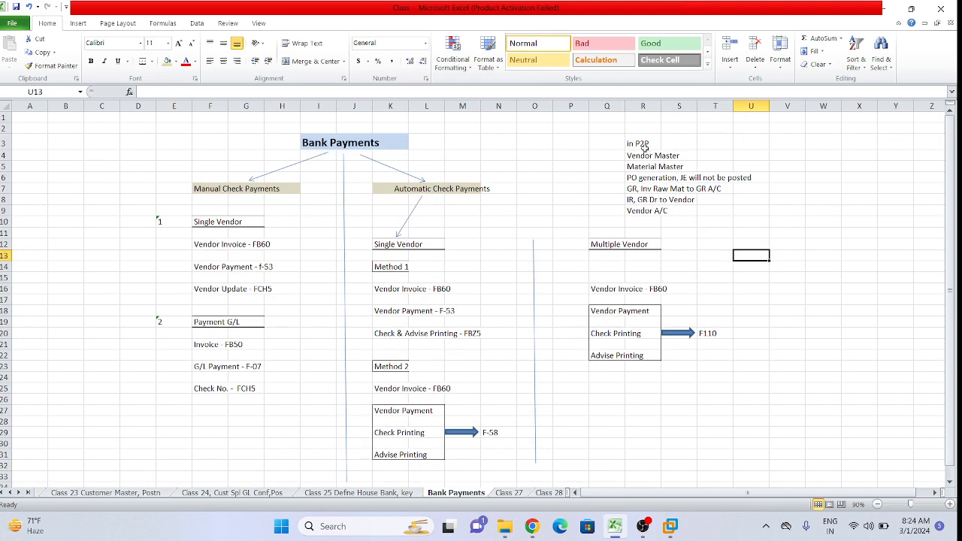
left_click_drag(645, 145, 656, 229)
key("Delete")
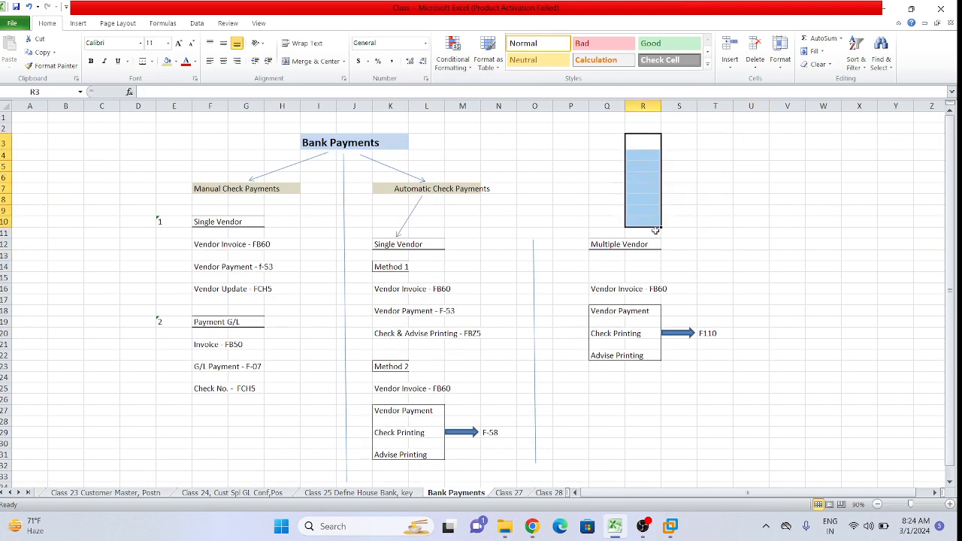
left_click(820, 289)
scroll(200, 344, "down", 1)
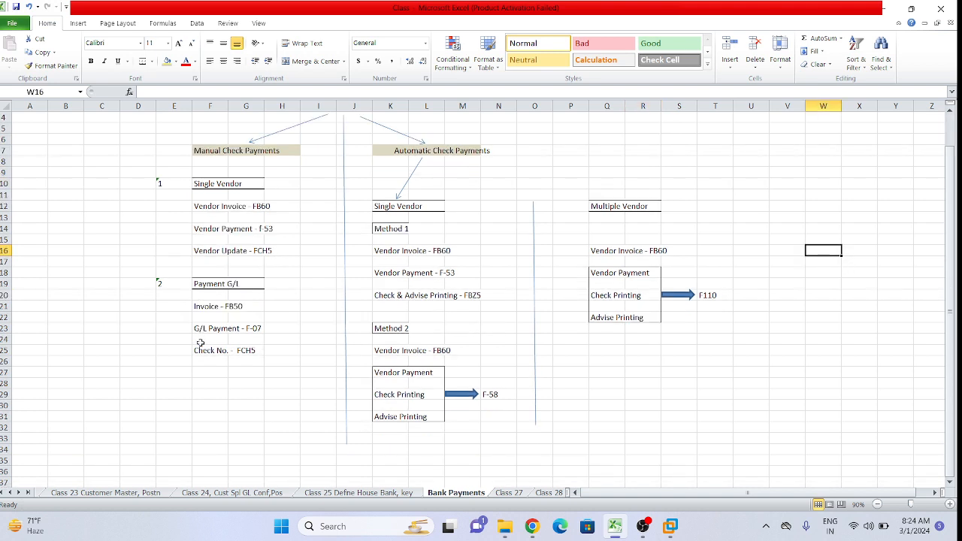
left_click(244, 403)
scroll(244, 401, "up", 1)
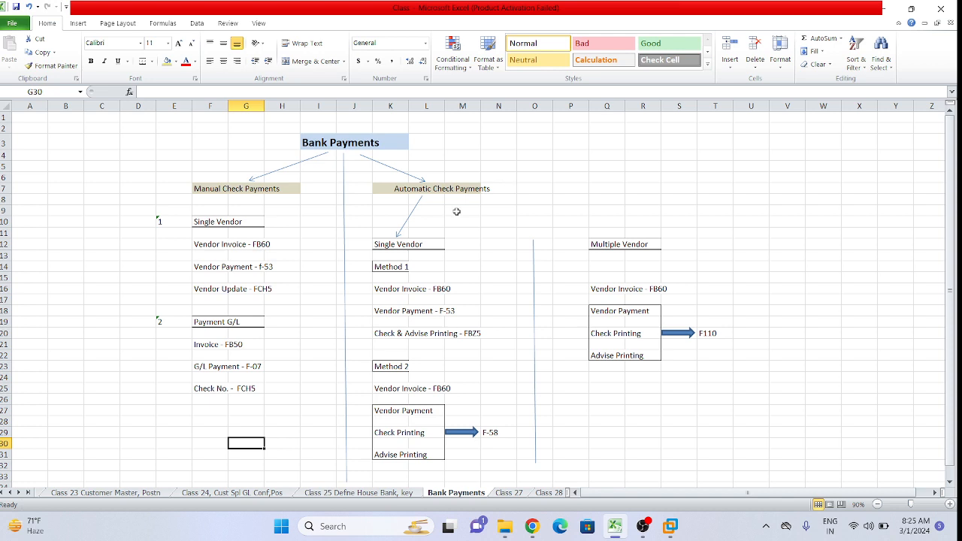
Duplicate the arrow under Automatic Check Payments and stretch the copy so it points to the Multiple Vendor heading.
left_click(416, 212)
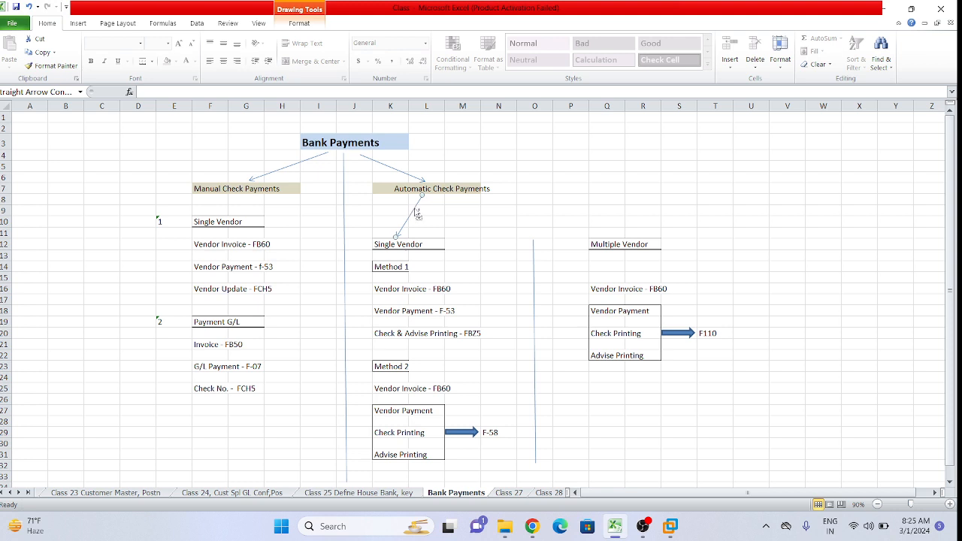
key("ctrl+c")
left_click(439, 200)
key("ctrl+v")
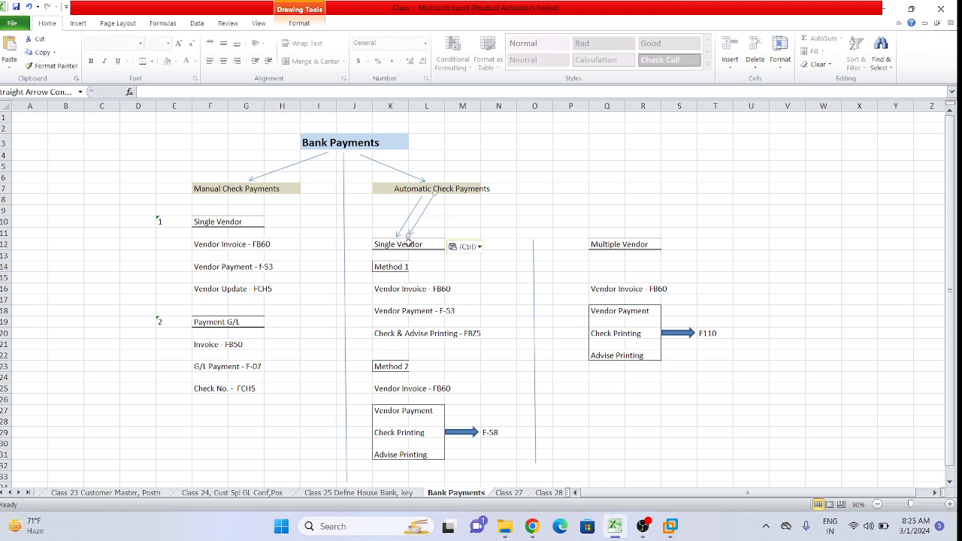
left_click_drag(407, 237, 592, 233)
left_click(477, 232)
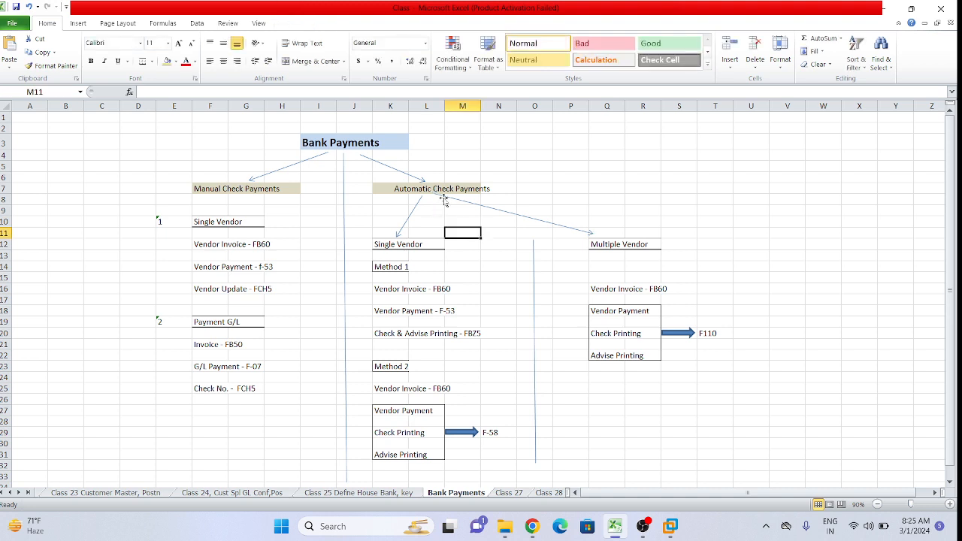
left_click_drag(445, 197, 446, 200)
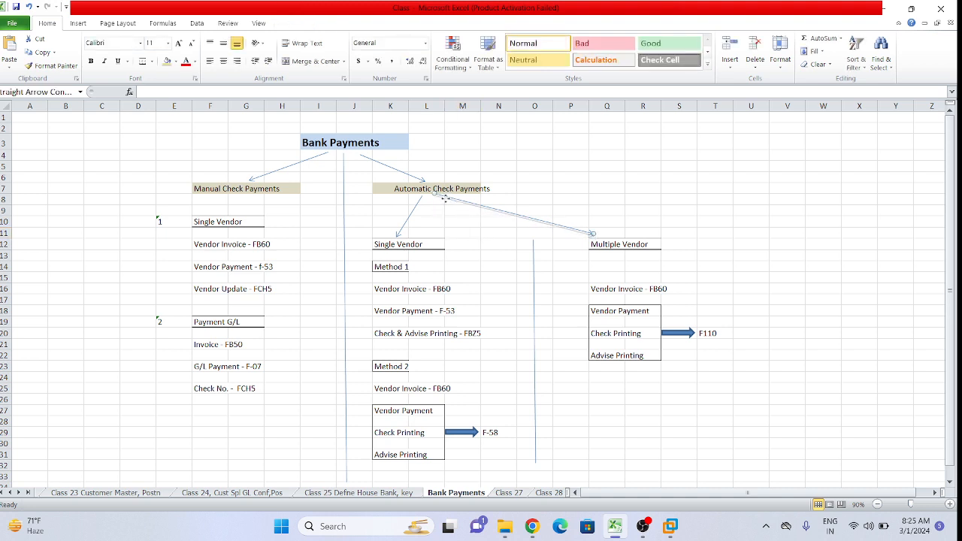
left_click(476, 230)
left_click(668, 202)
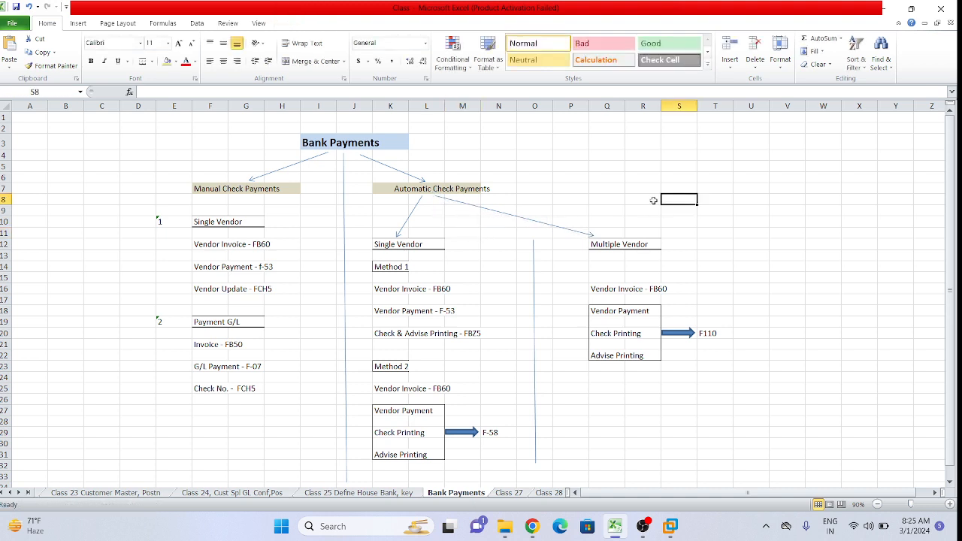
Highlight the Manual Check Payments block and the Automatic Check Payments block in turn to compare them.
left_click_drag(103, 180, 297, 387)
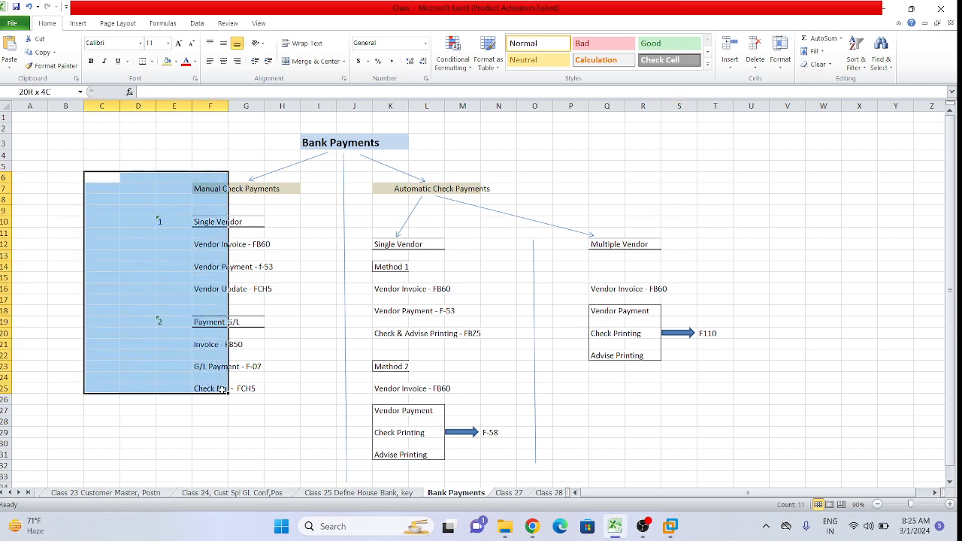
left_click_drag(385, 176, 628, 449)
left_click(751, 410)
left_click(111, 212)
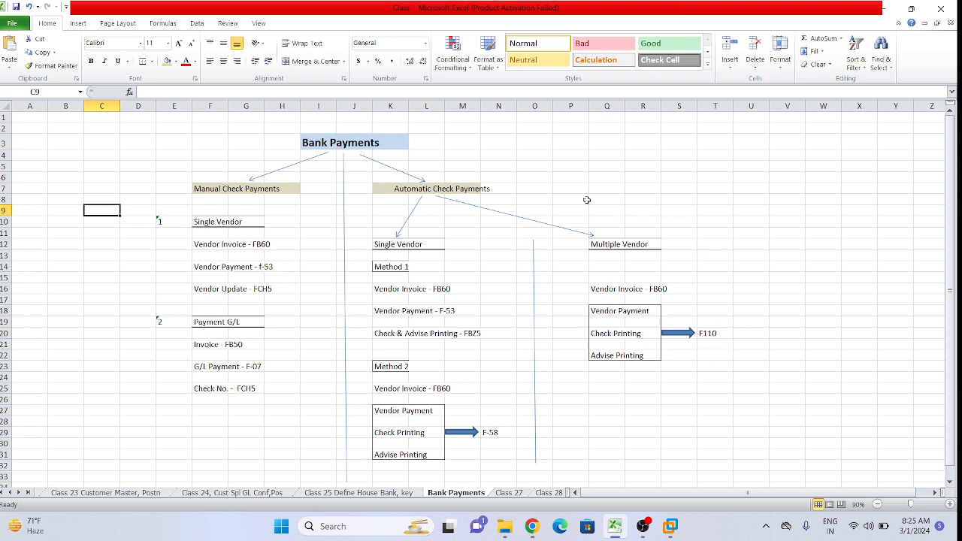
Enter the note "Non - PO Scenarios" in cell B4, beside the Bank Payments heading.
left_click(85, 154)
type("N")
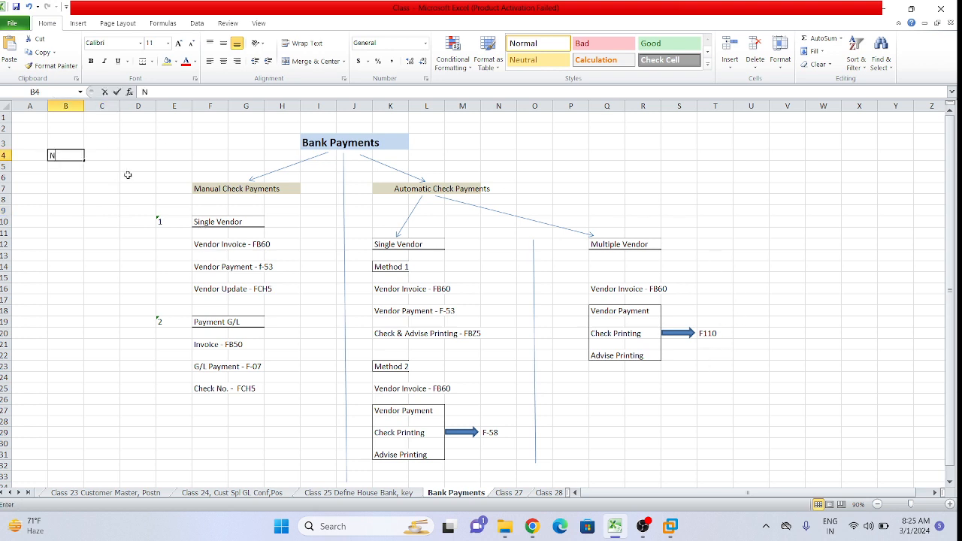
type("on")
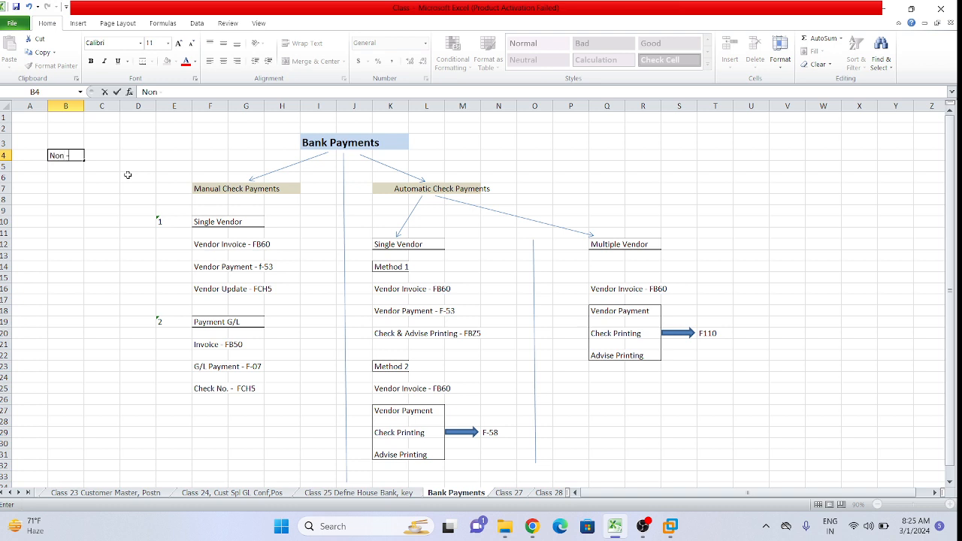
type(" - PO Scenarioa")
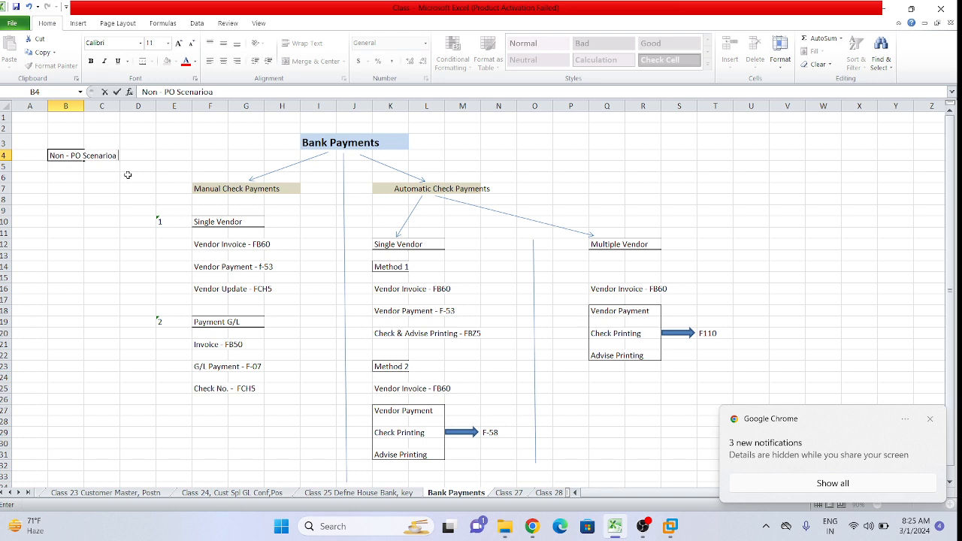
key("BackSpace")
type("s")
left_click(127, 233)
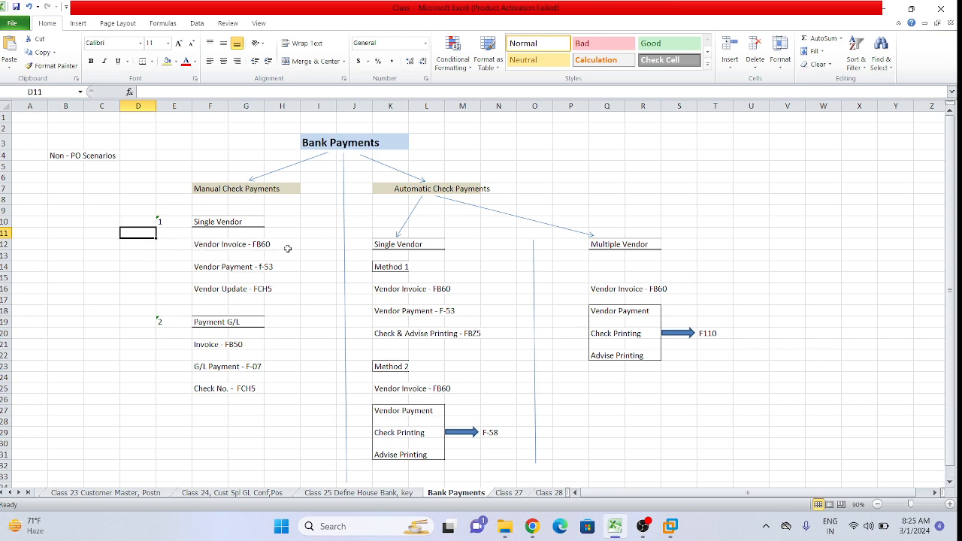
Review the single-vendor lines under Manual Check Payments, from the vendor invoice to the vendor payment.
left_click(298, 226)
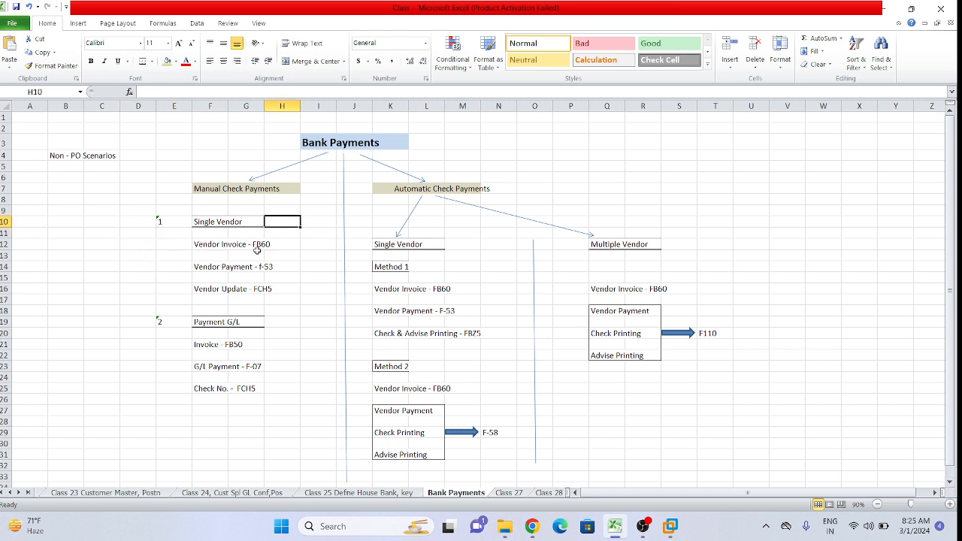
left_click(136, 240)
left_click_drag(175, 241, 174, 252)
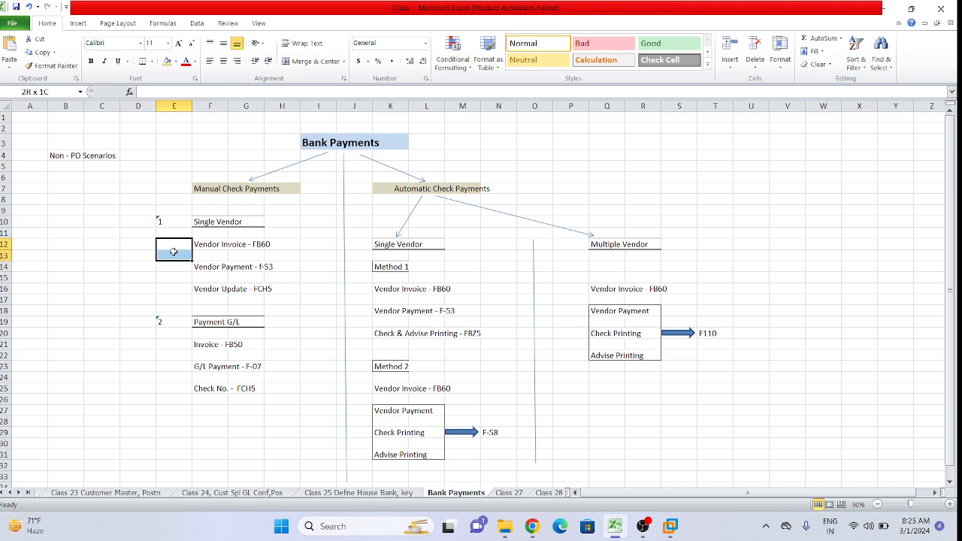
left_click(274, 256)
left_click(275, 202)
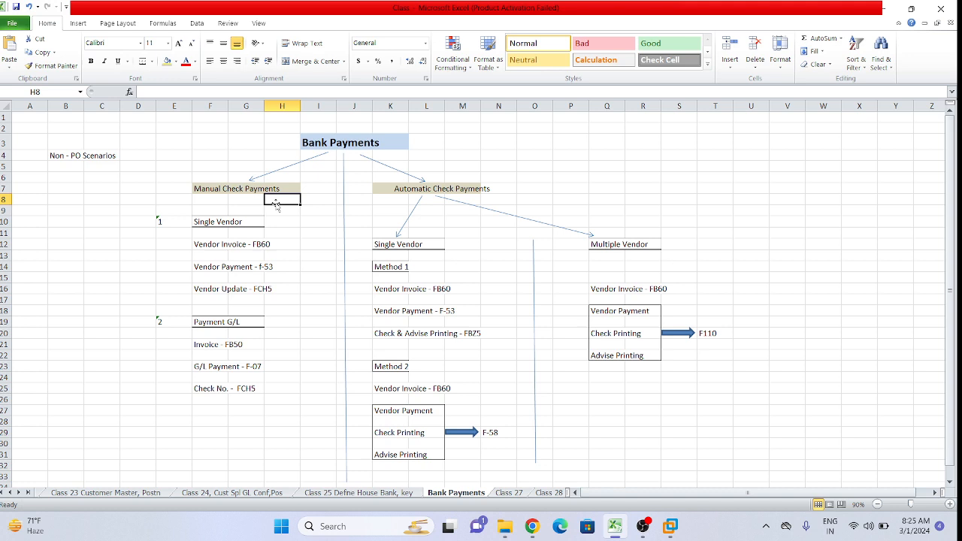
left_click(93, 196)
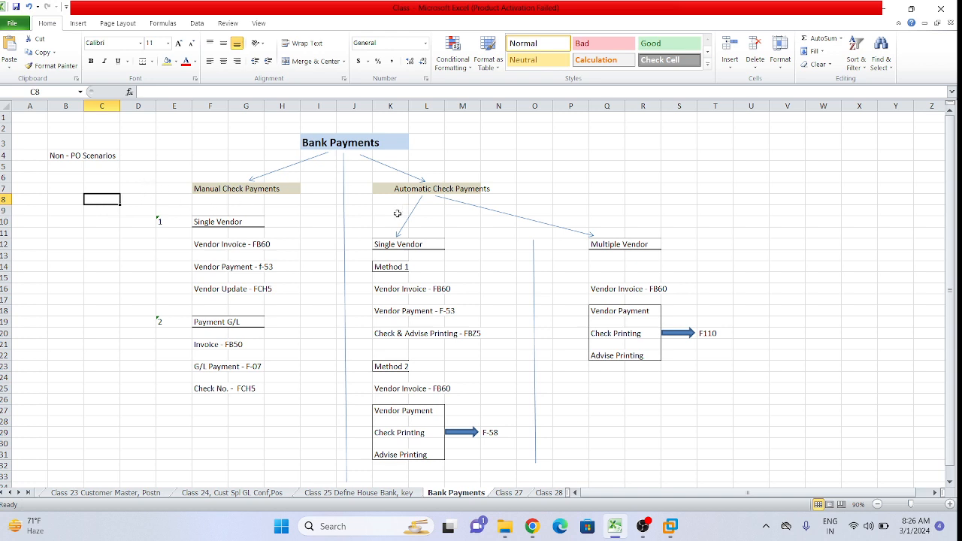
left_click(143, 201)
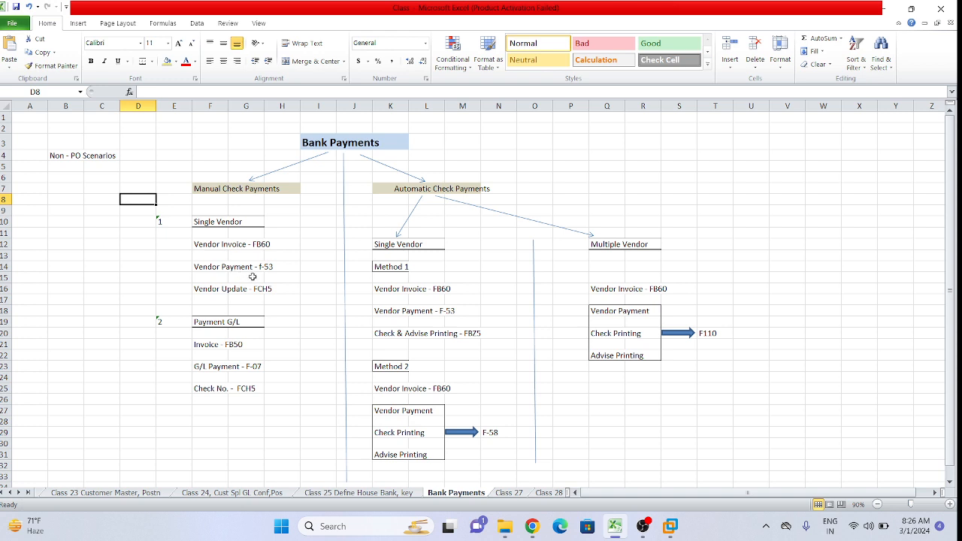
left_click(297, 269)
left_click(316, 268)
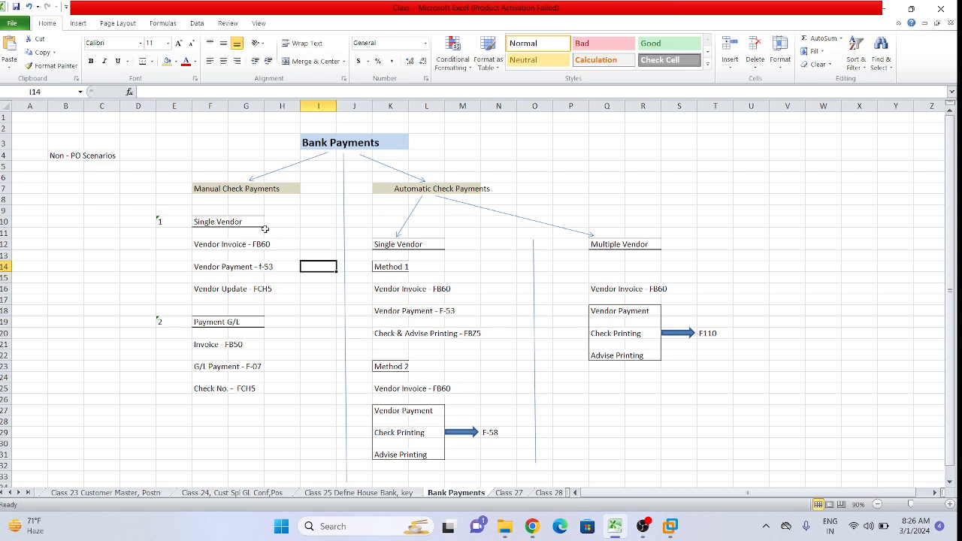
Examine the manual single-vendor scenario line by line: Vendor Invoice FB60, Vendor Payment F-53 and Vendor Update FCH5.
left_click(309, 288)
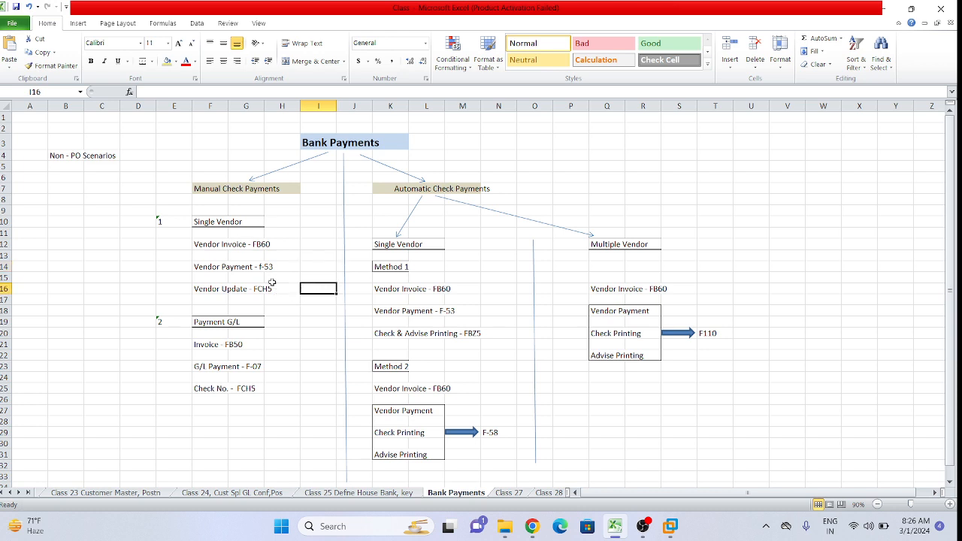
left_click_drag(181, 244, 277, 246)
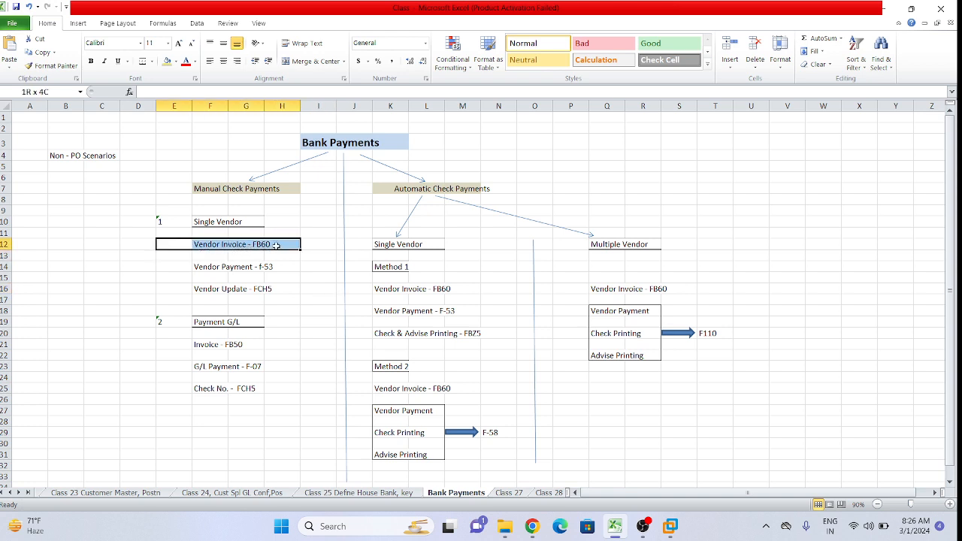
left_click(212, 264)
left_click_drag(172, 269, 276, 266)
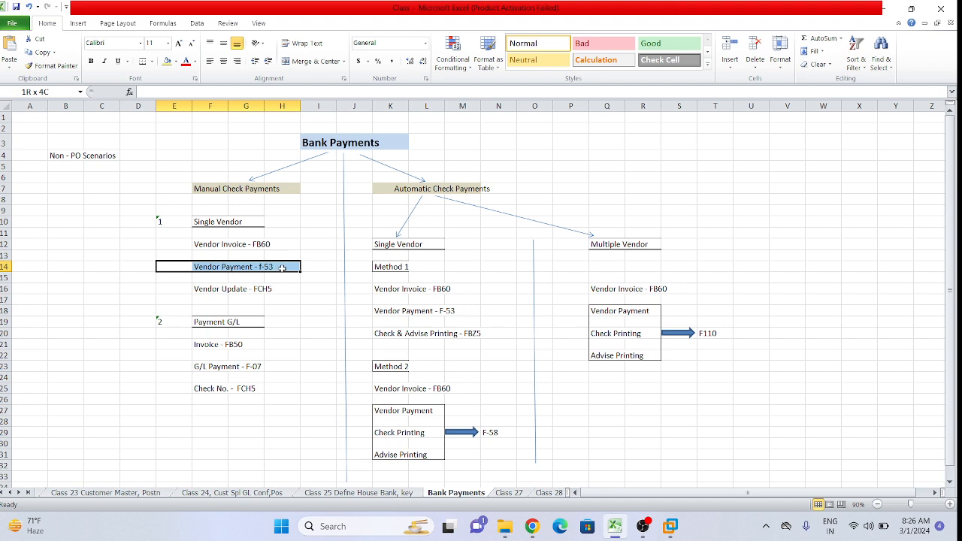
left_click(164, 294)
left_click_drag(164, 293, 293, 288)
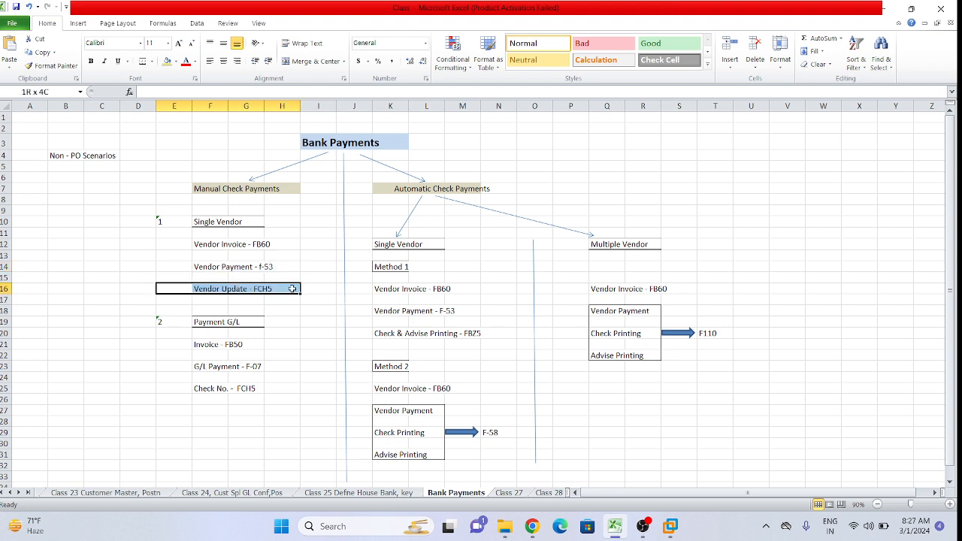
left_click(289, 302)
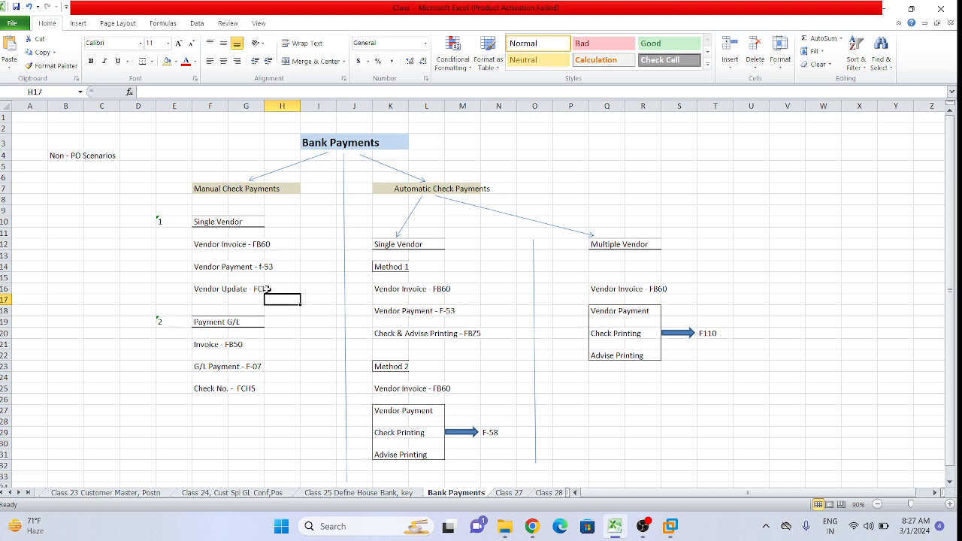
left_click(293, 320)
left_click_drag(200, 287, 268, 288)
left_click(296, 311)
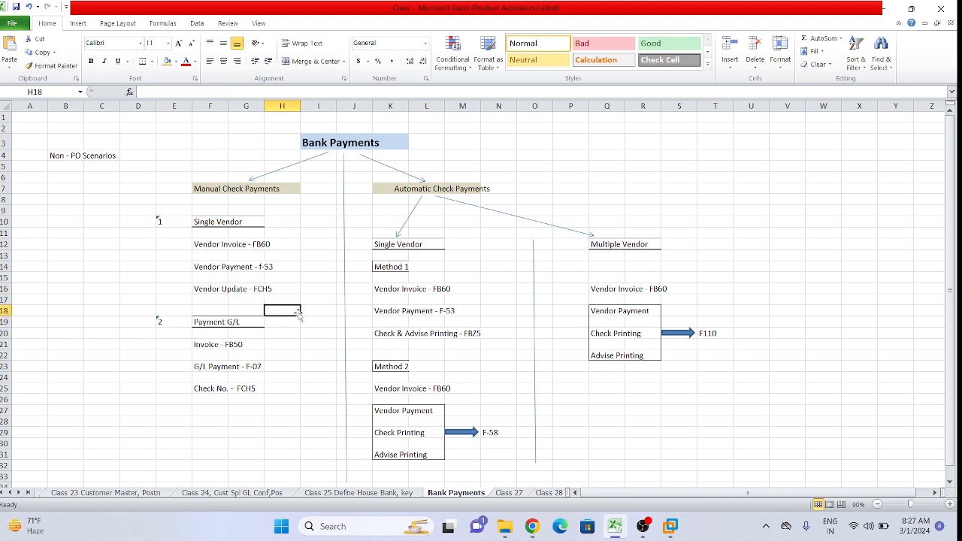
left_click(286, 343)
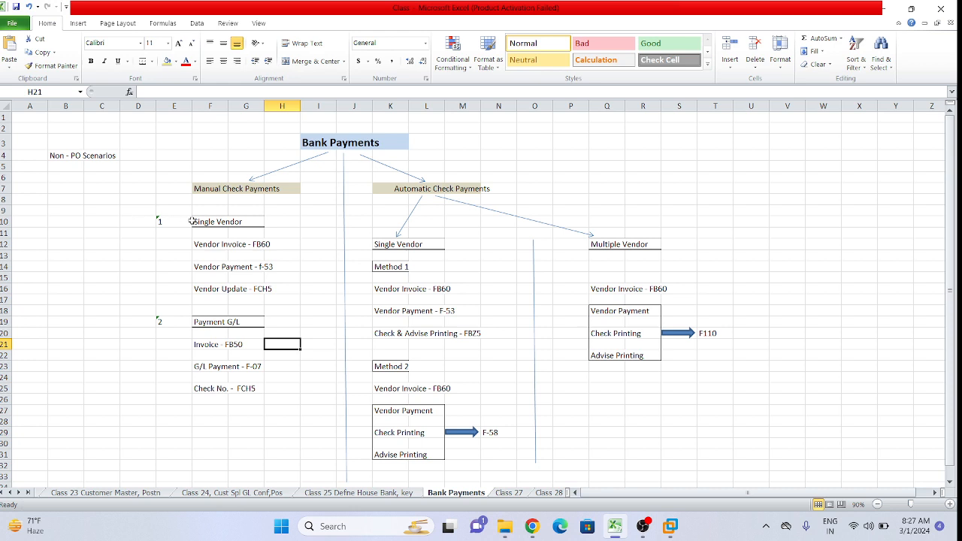
left_click_drag(128, 217, 291, 293)
left_click(317, 306)
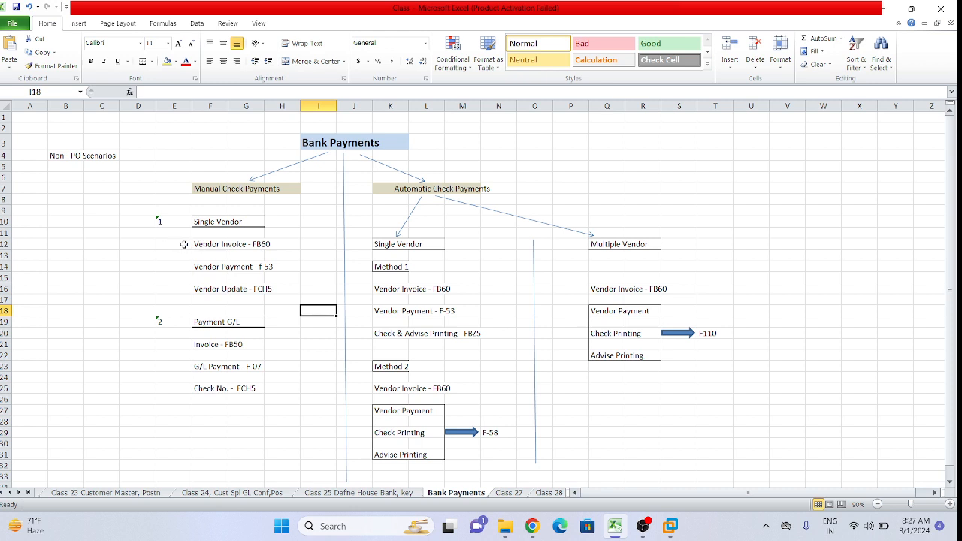
left_click_drag(184, 245, 260, 246)
left_click_drag(172, 268, 284, 267)
left_click_drag(173, 288, 272, 289)
left_click(282, 320)
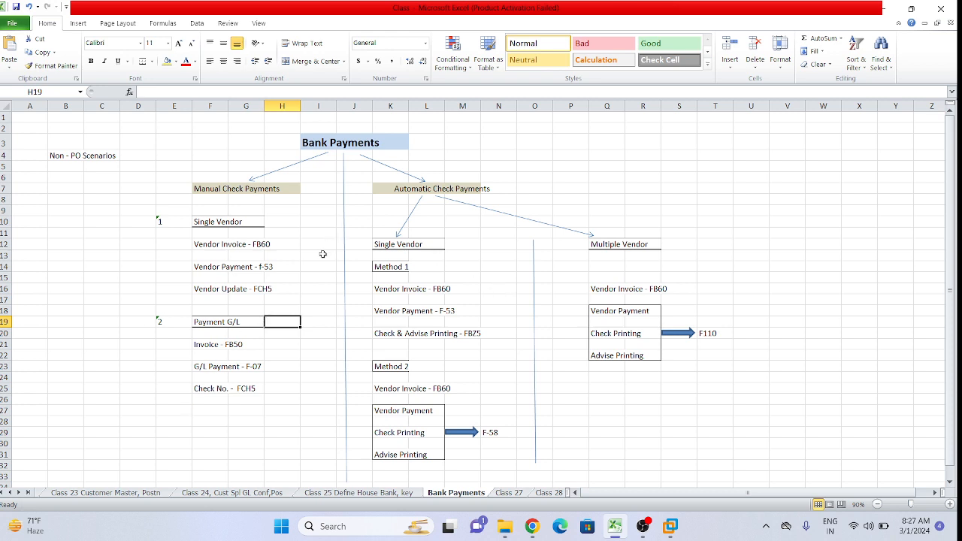
Examine the manual Payment G/L scenario: Invoice FB50, G/L Payment F-07 and Check No. FCH5.
left_click(214, 336)
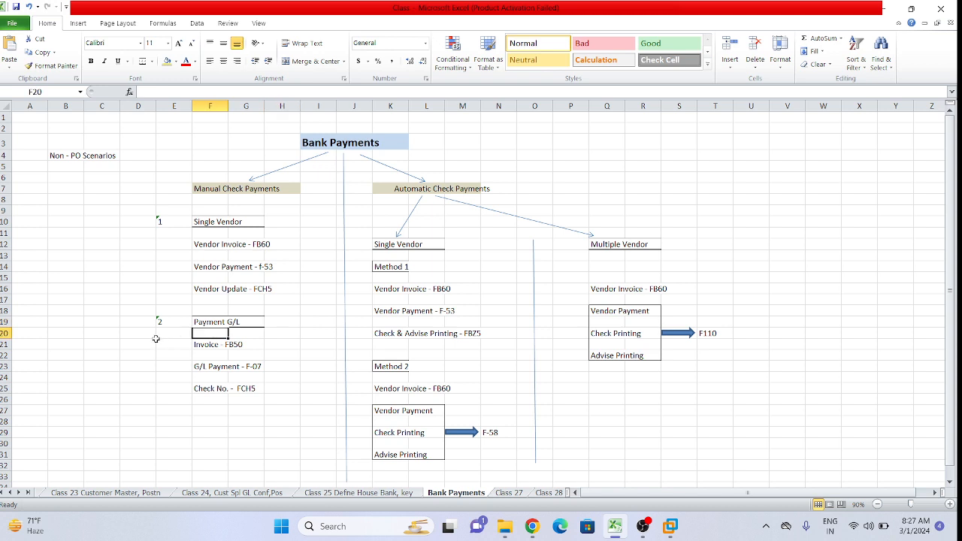
left_click(153, 344)
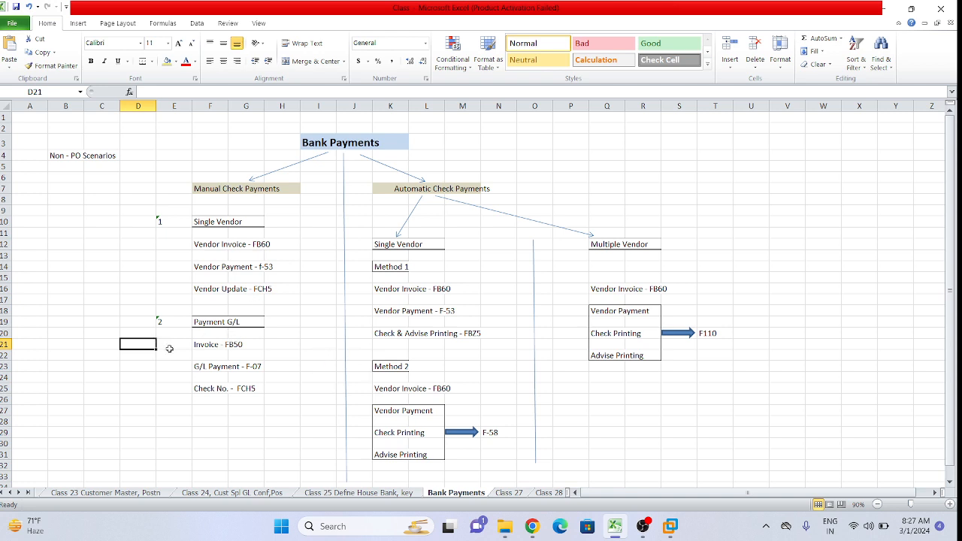
left_click(169, 346)
left_click(282, 351)
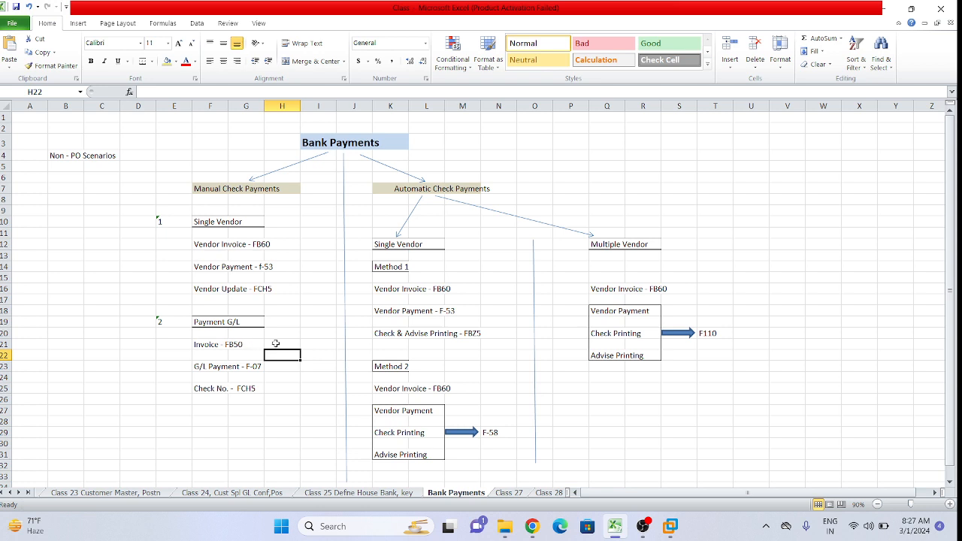
left_click(170, 347)
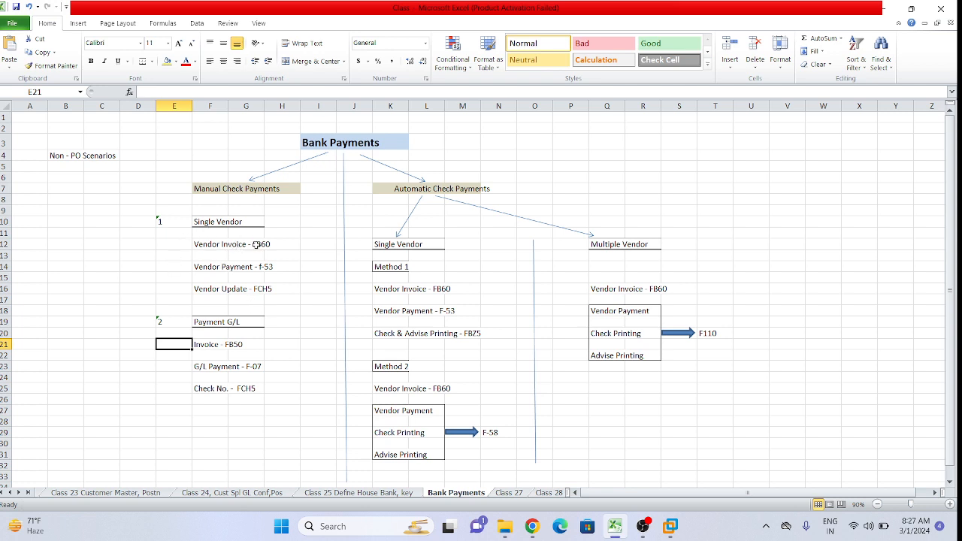
left_click(279, 353)
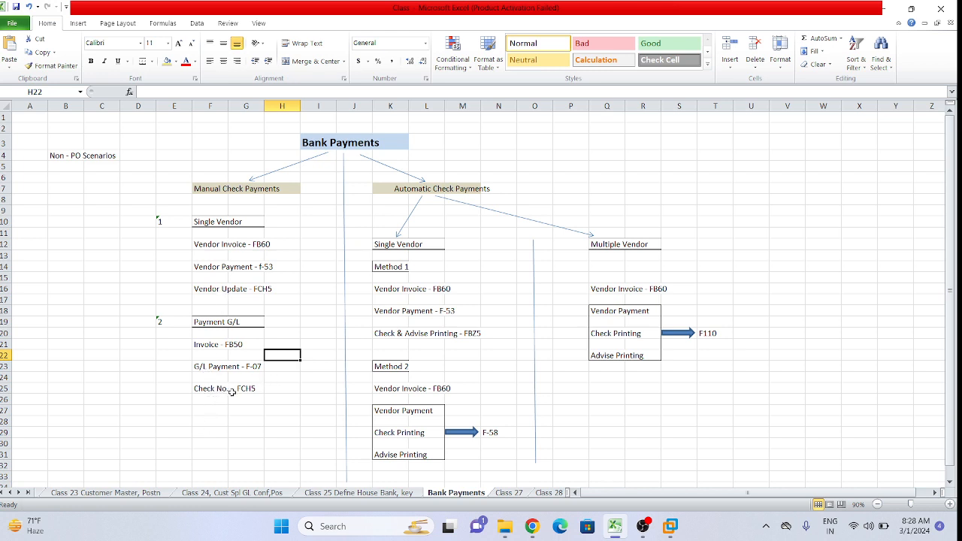
left_click(274, 390)
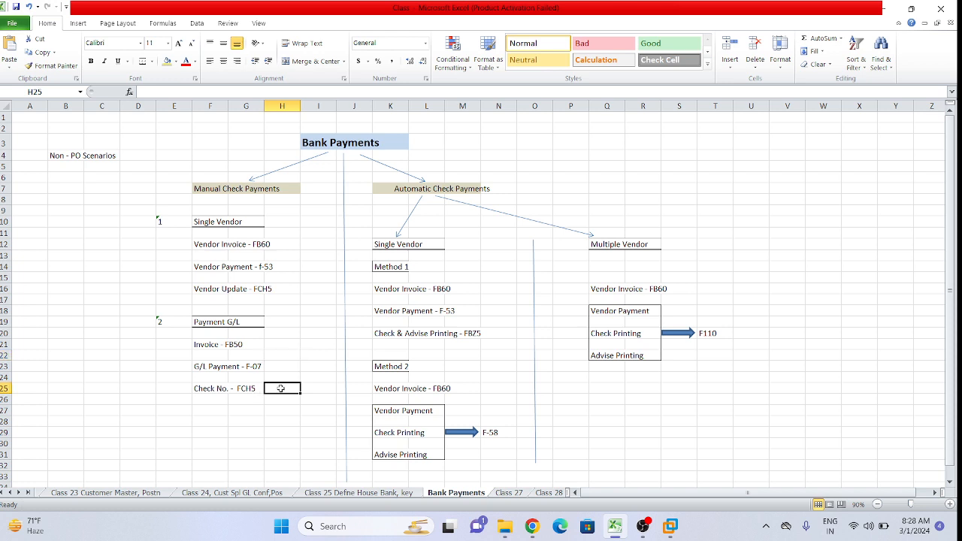
left_click(207, 365)
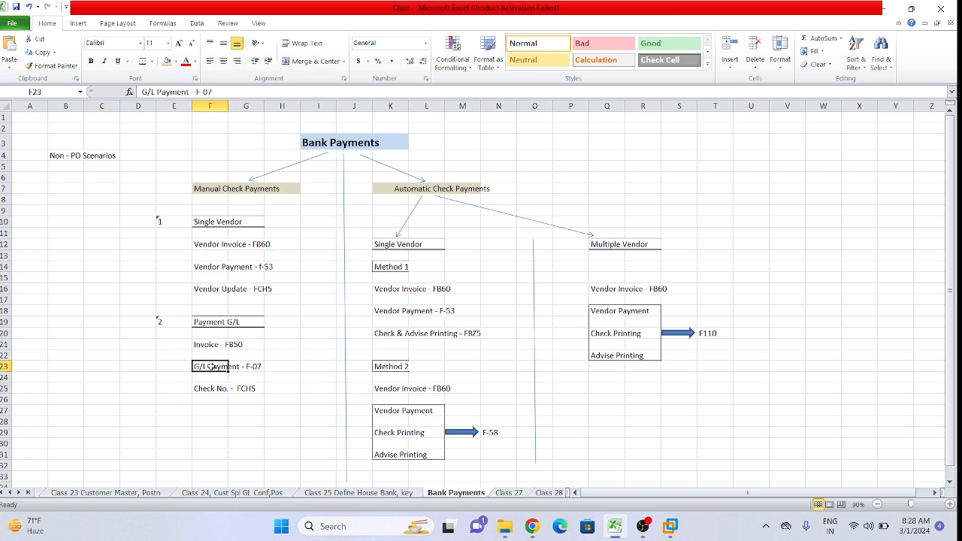
left_click(273, 365)
left_click(207, 390)
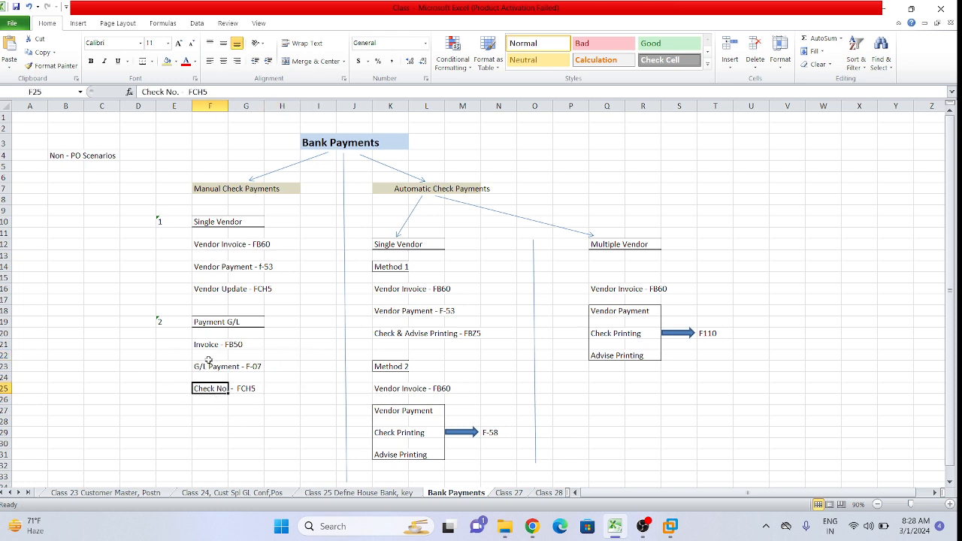
Compare the invoice, payment and check update transactions of the single-vendor scenario with those of the Payment G/L scenario.
left_click_drag(203, 242, 267, 272)
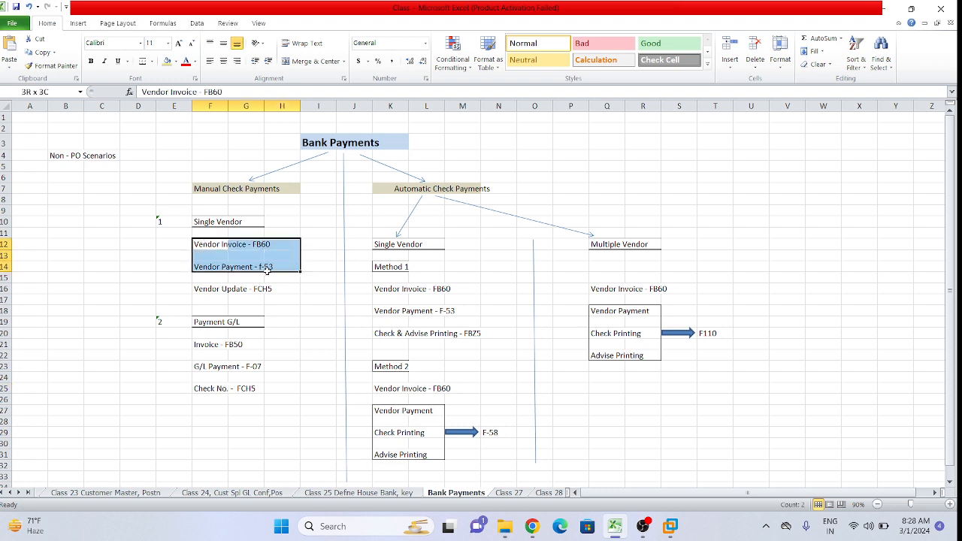
left_click(231, 254)
left_click_drag(199, 242, 278, 266)
left_click(274, 309)
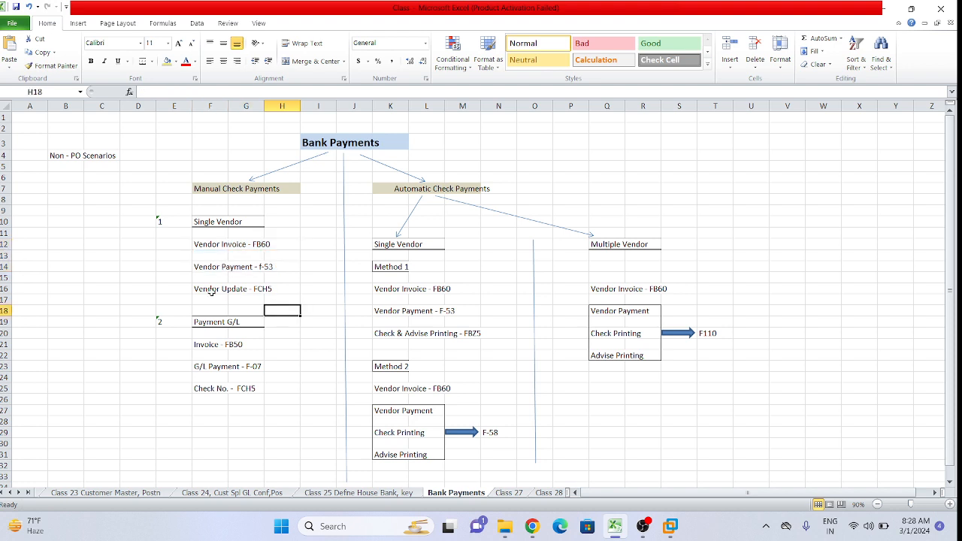
left_click_drag(194, 287, 278, 287)
left_click(267, 308)
left_click_drag(198, 344, 256, 364)
left_click(279, 346)
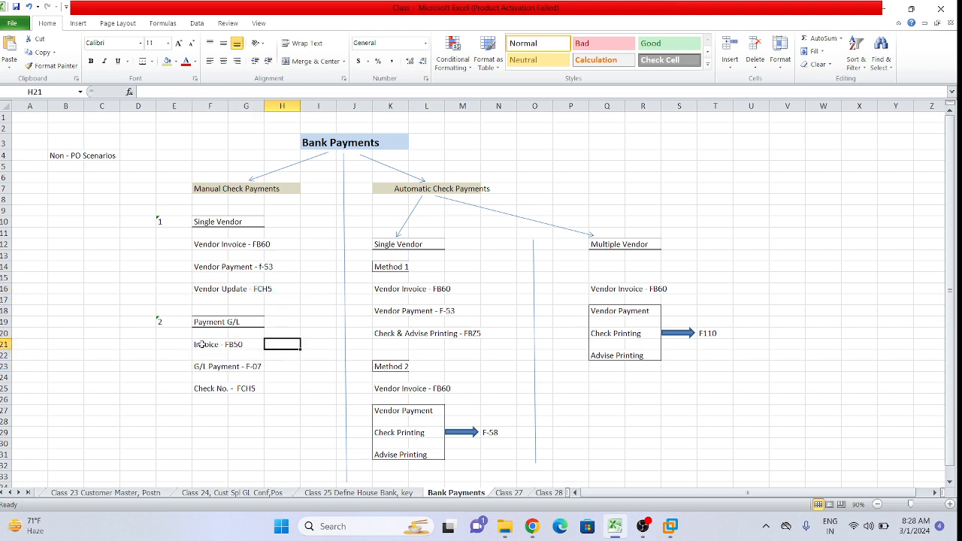
left_click_drag(201, 344, 259, 368)
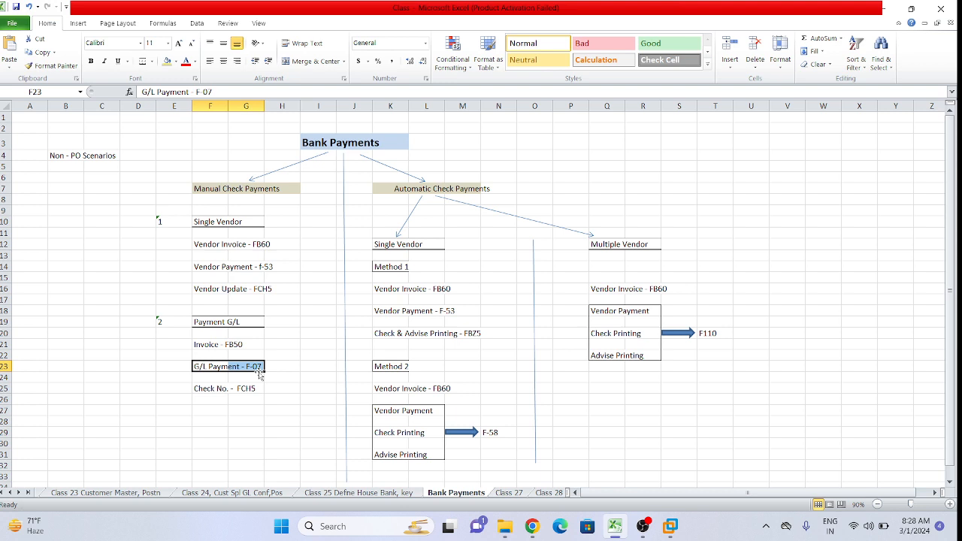
left_click(268, 358)
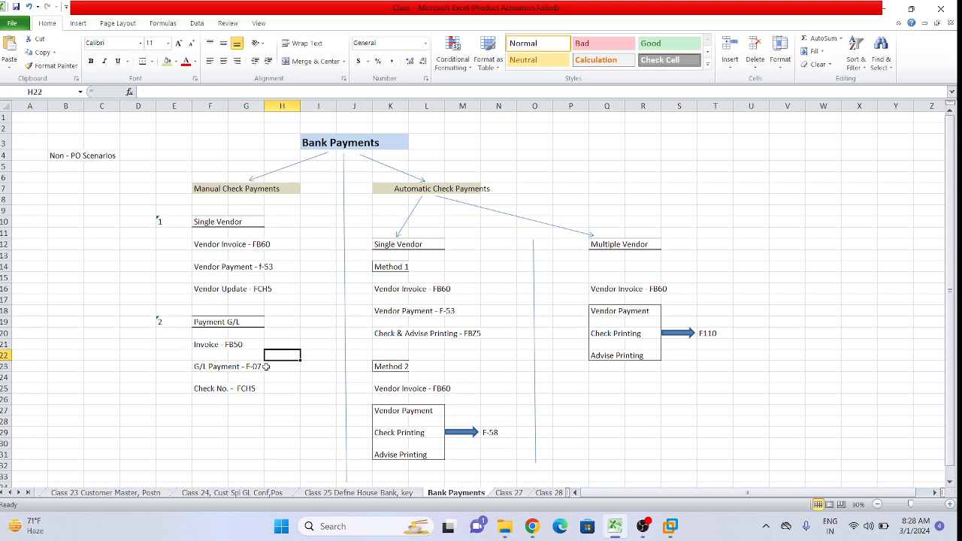
left_click(255, 368)
left_click(271, 376)
left_click_drag(204, 391, 249, 387)
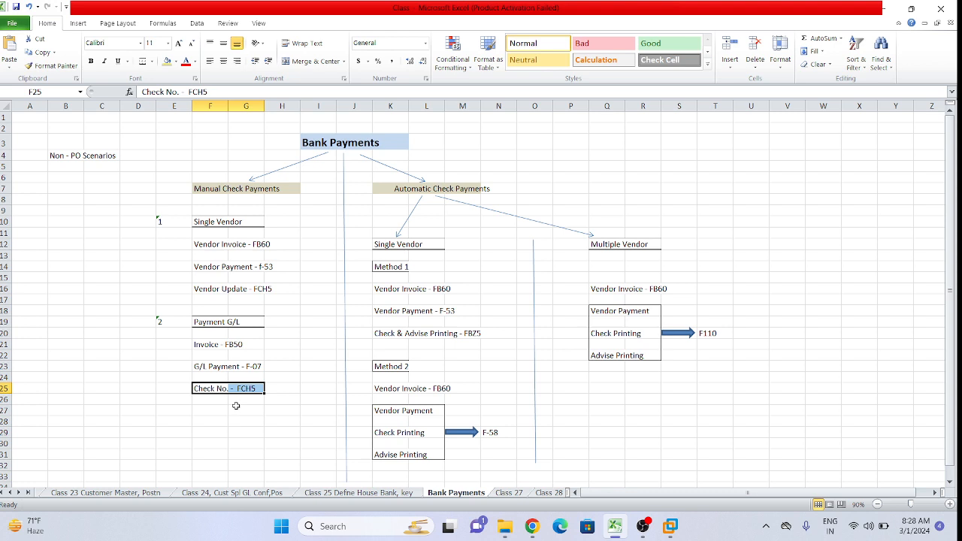
Review the whole Manual Check Payments branch, covering both scenarios and the FCH5 vendor update, against the Automatic Check Payments branch.
left_click(310, 275)
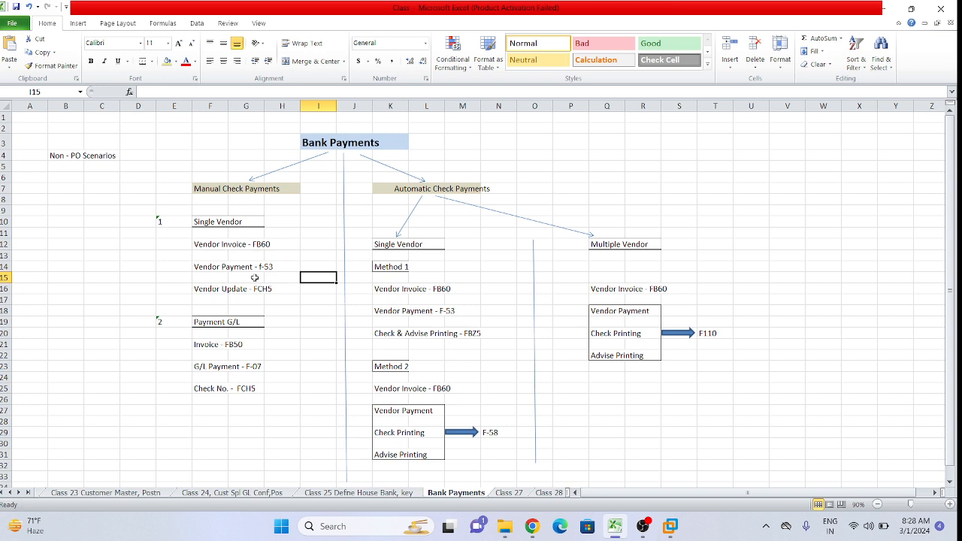
left_click_drag(121, 179, 302, 301)
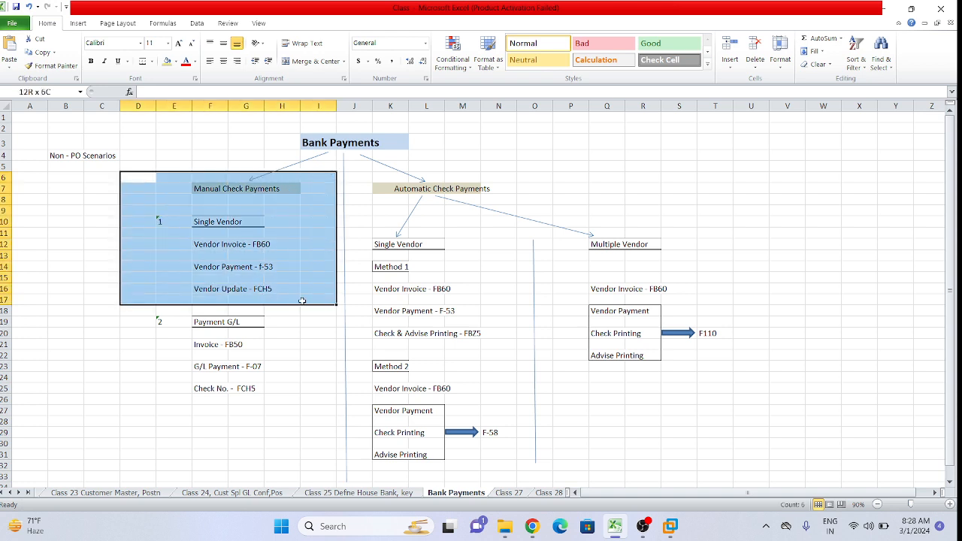
left_click(303, 322)
left_click(303, 256)
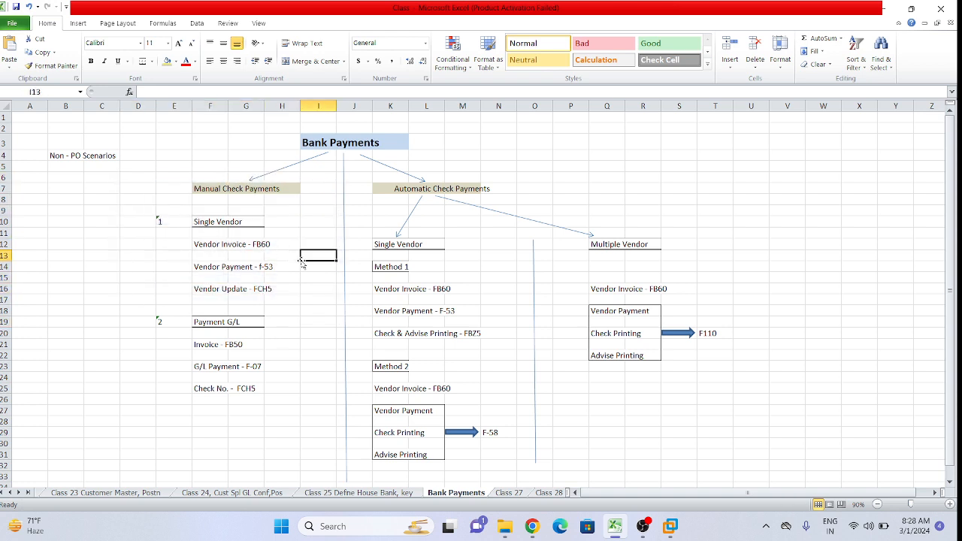
left_click_drag(196, 242, 268, 264)
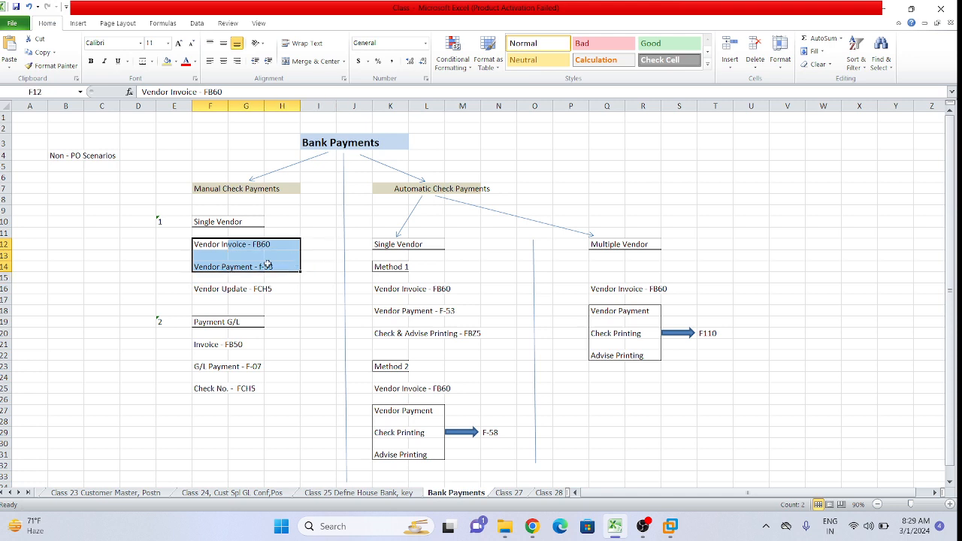
left_click(240, 243)
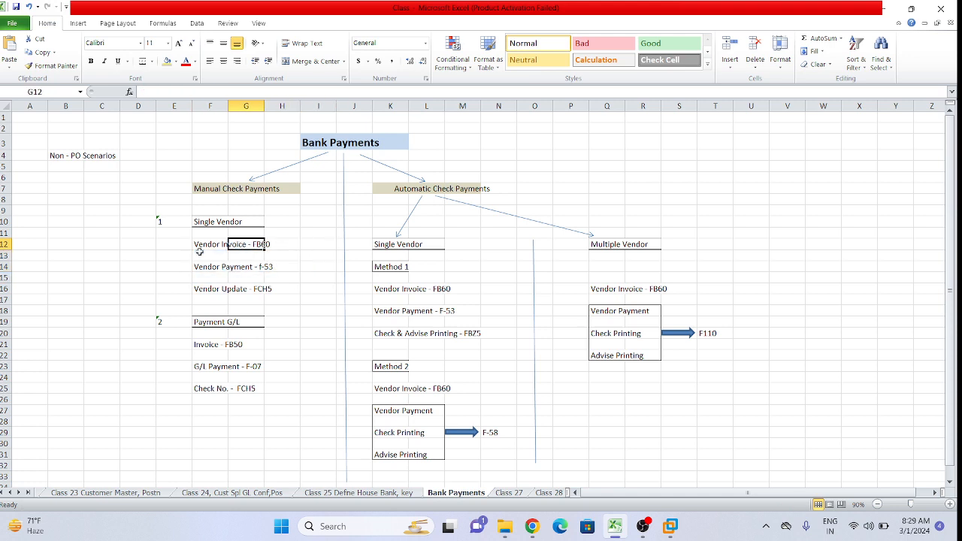
left_click(206, 289)
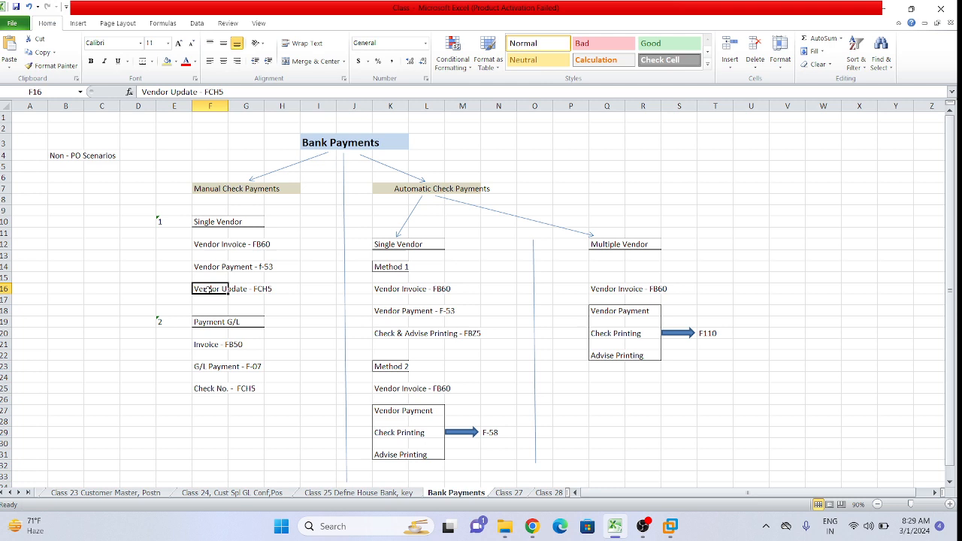
left_click(308, 302)
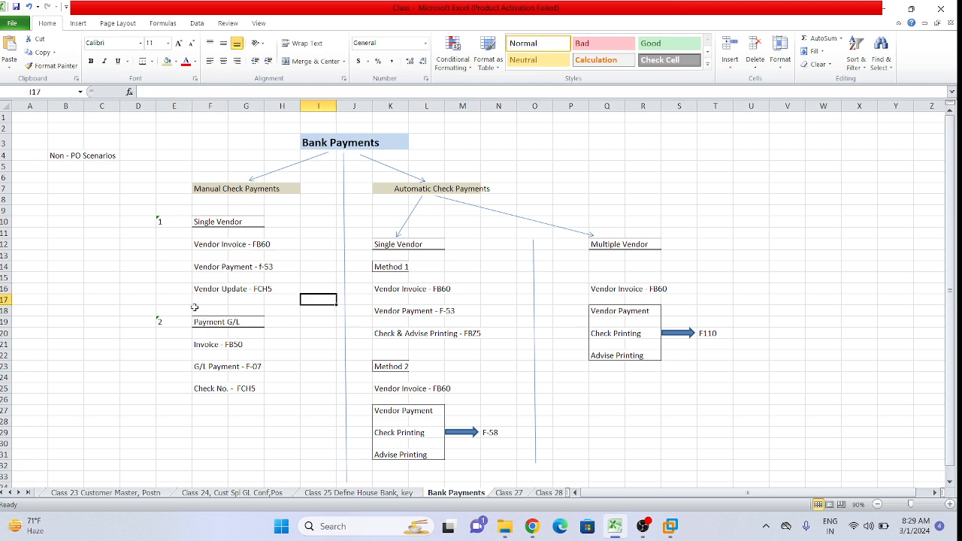
left_click_drag(194, 307, 284, 400)
left_click(322, 353)
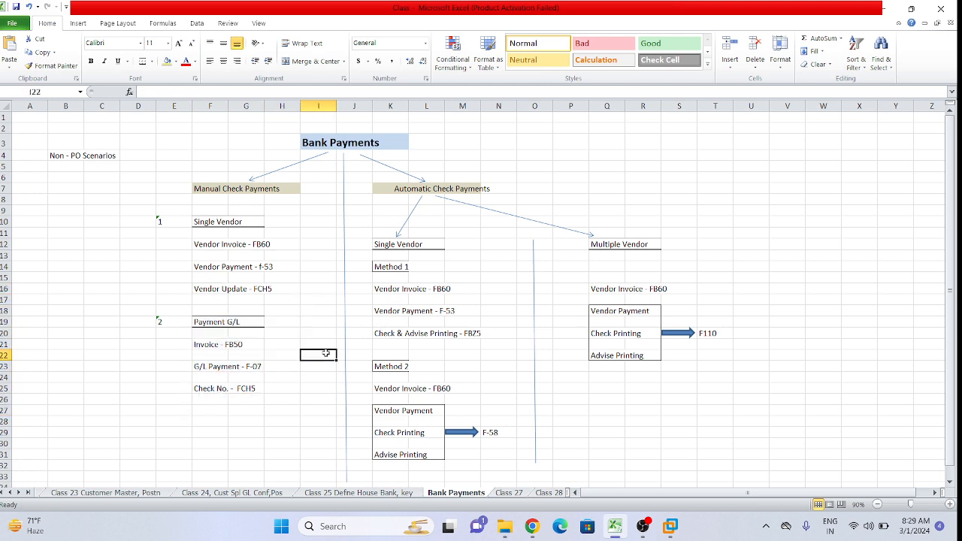
left_click_drag(159, 167, 297, 389)
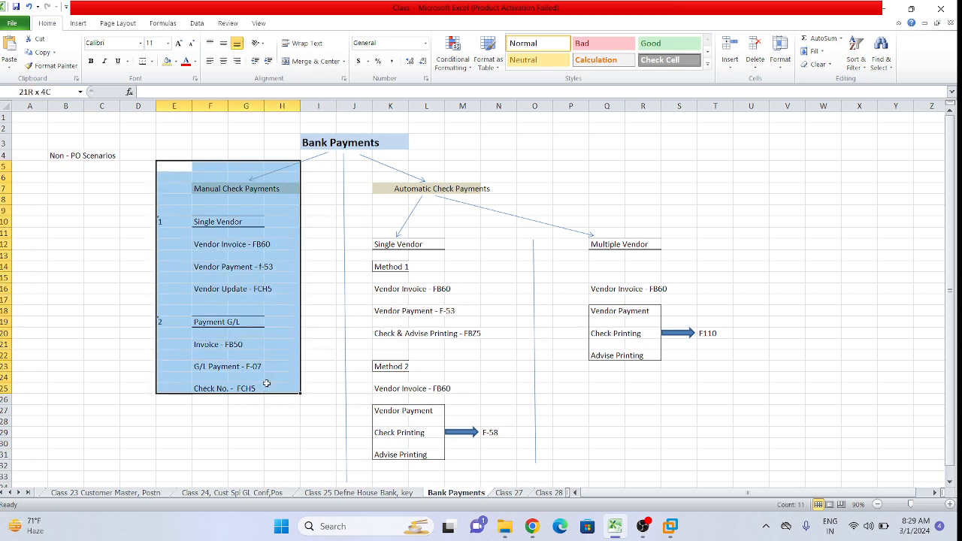
left_click(318, 354)
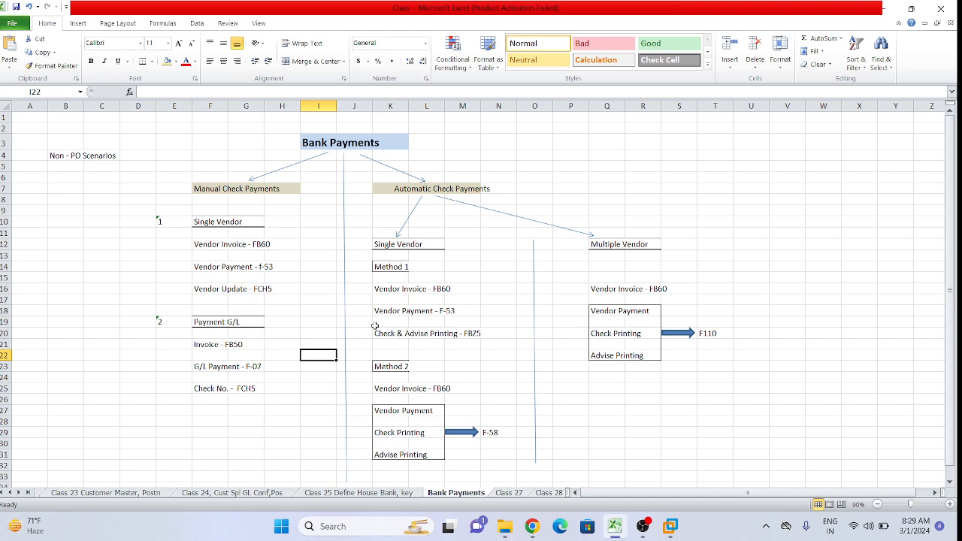
left_click(532, 189)
left_click(630, 201)
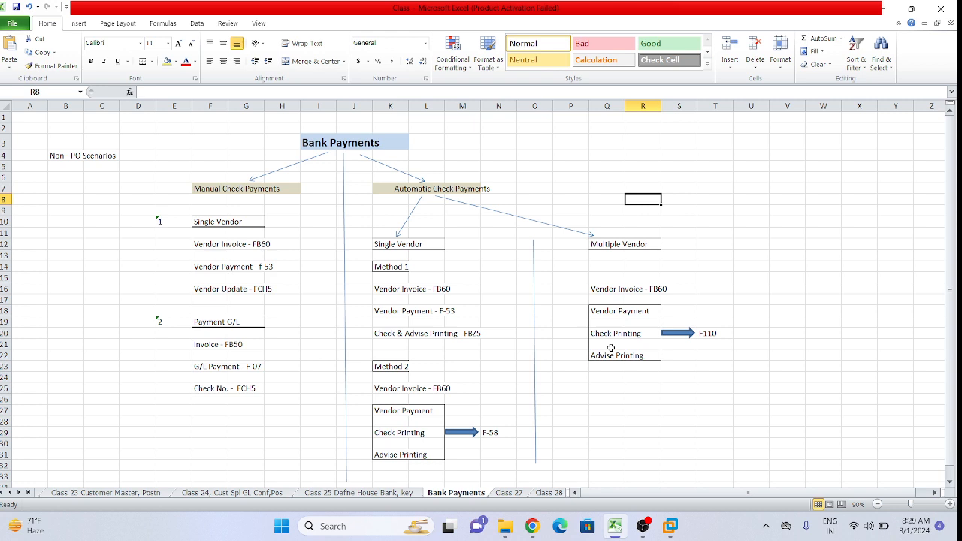
left_click_drag(189, 279, 294, 305)
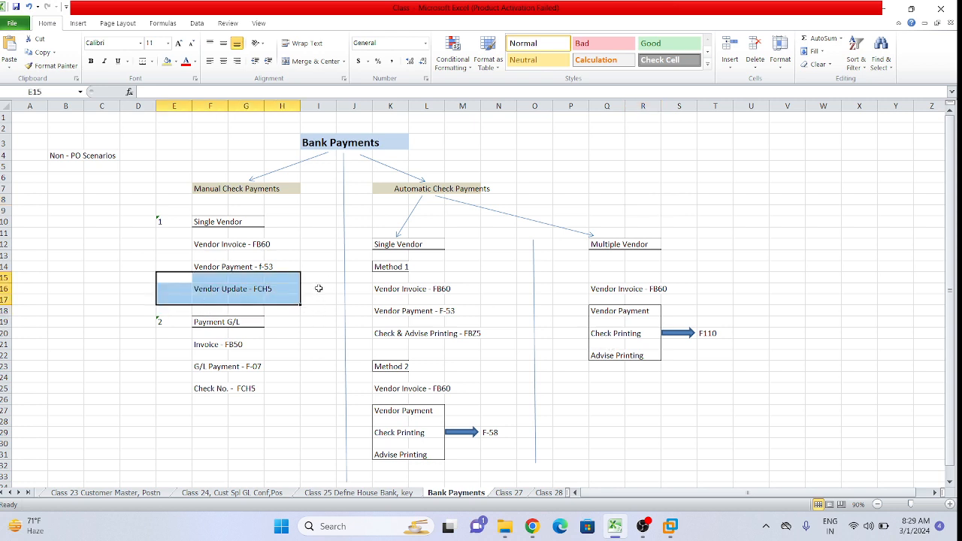
Review the Automatic Check Payments branch, focusing on the Single Vendor column with its Method 1 and Method 2 blocks.
left_click(319, 288)
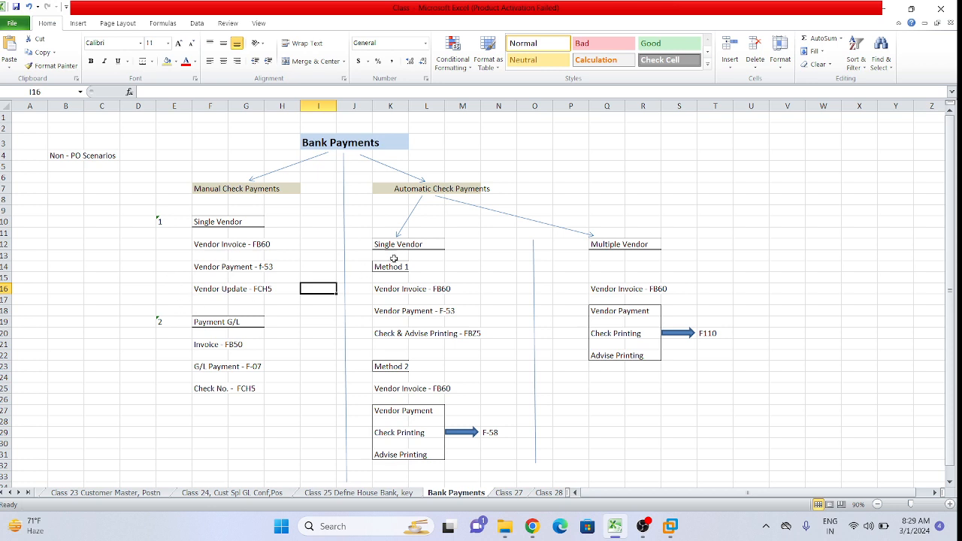
left_click_drag(363, 301, 638, 445)
left_click(741, 390)
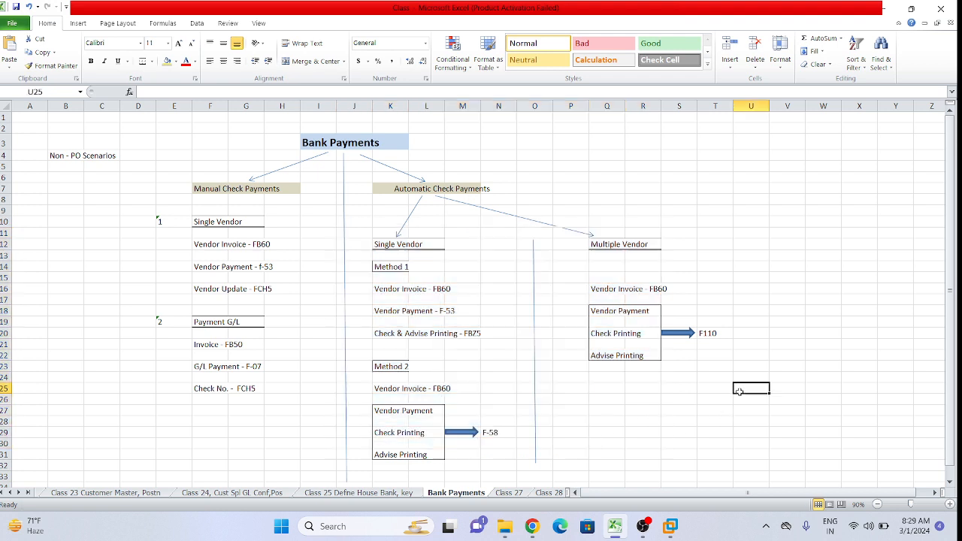
scroll(713, 379, "down", 1)
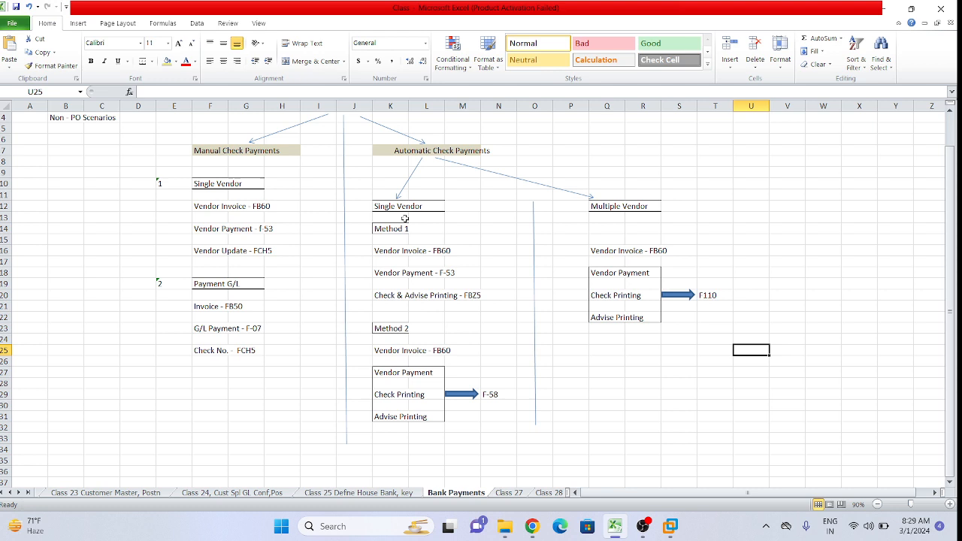
left_click_drag(364, 192, 399, 274)
left_click(792, 225)
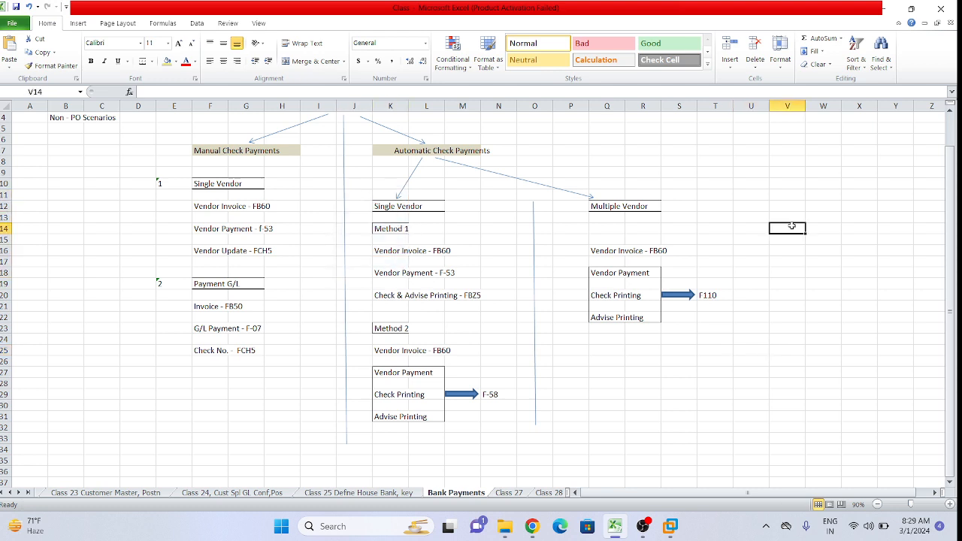
left_click(357, 192)
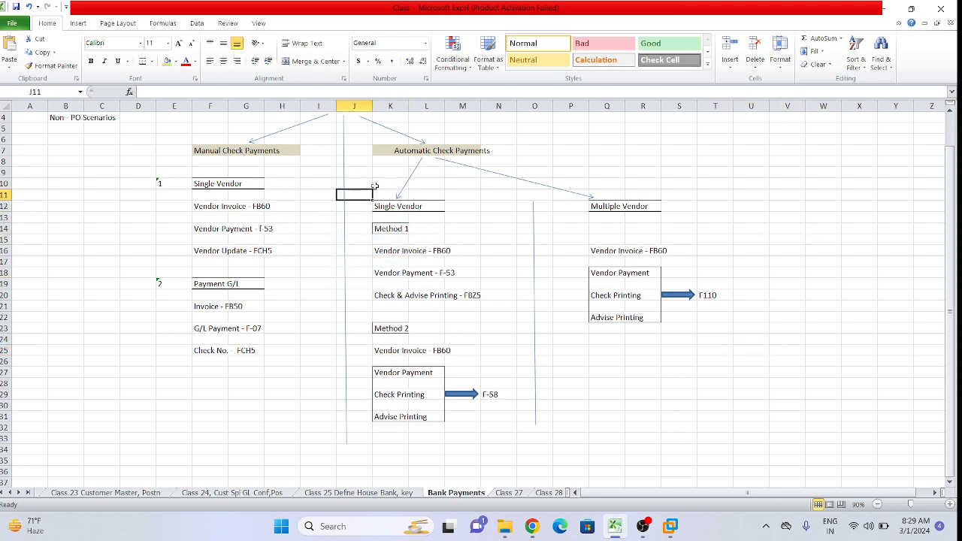
left_click(354, 219)
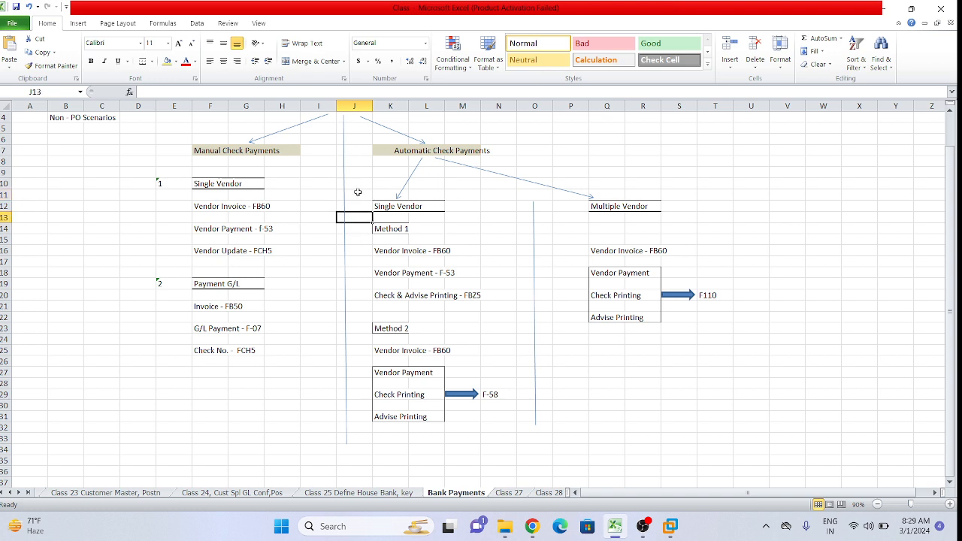
left_click_drag(358, 193, 496, 446)
left_click(704, 399)
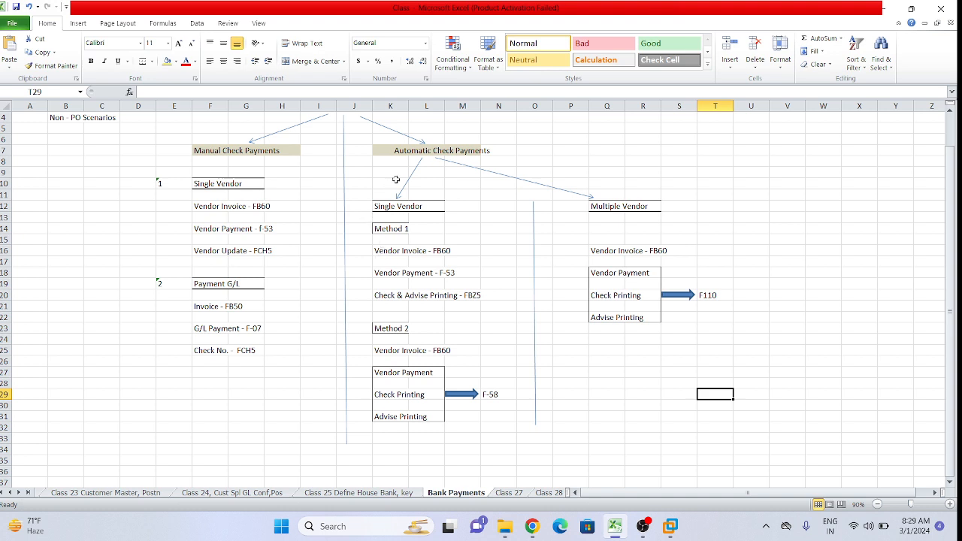
Examine Method 1 of the automatic single-vendor scenario: Vendor Invoice FB60, Vendor Payment F-53 and Check & Advise Printing FBZ5.
left_click_drag(369, 141, 503, 165)
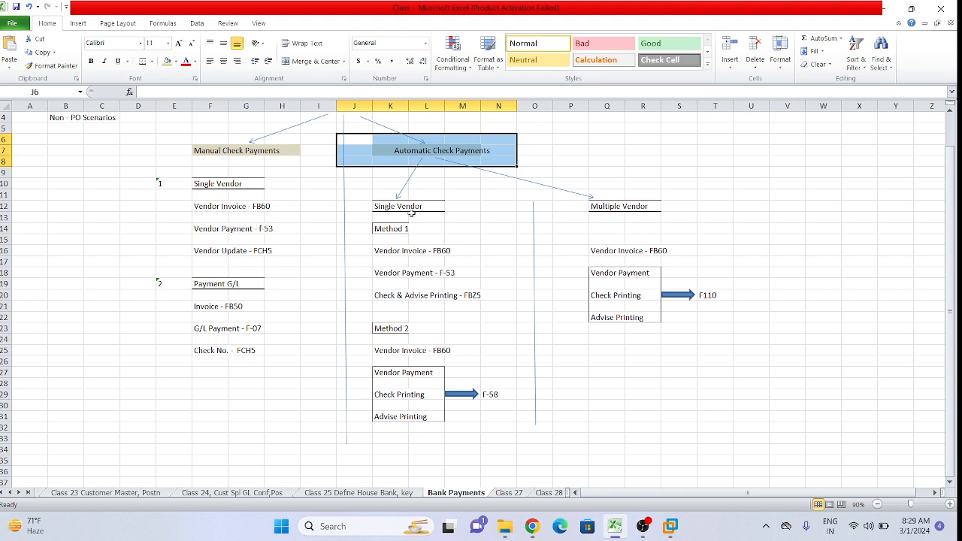
left_click(472, 208)
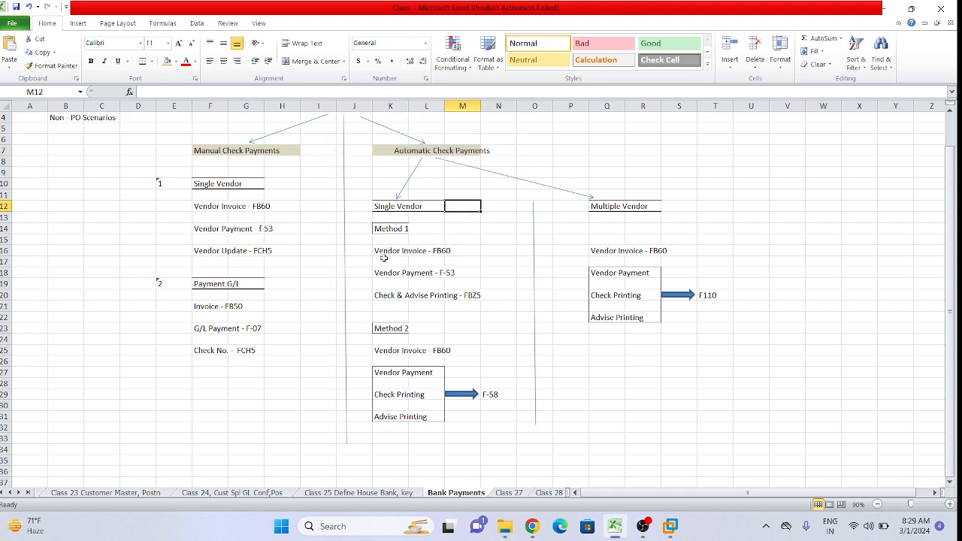
left_click_drag(371, 255, 437, 281)
left_click(540, 280)
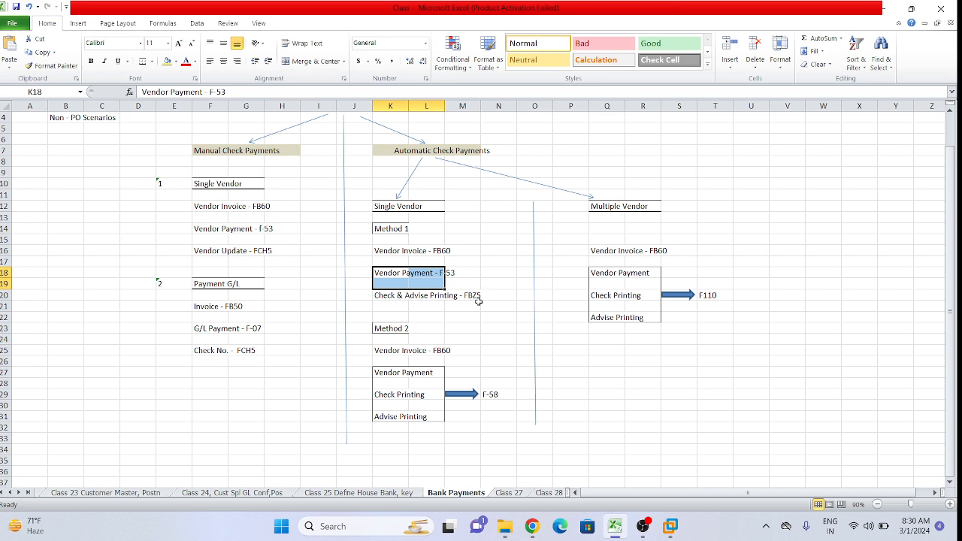
left_click(488, 337)
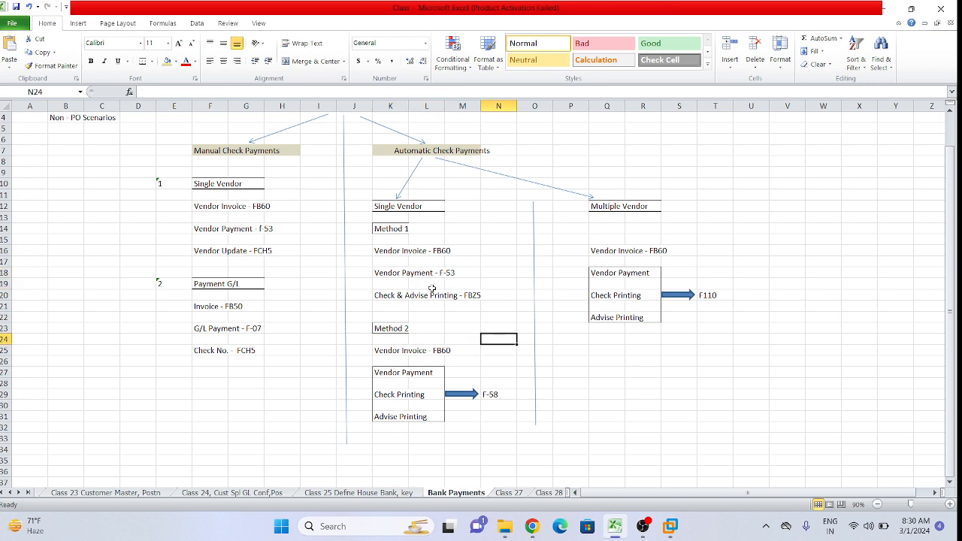
Examine Method 2 of the automatic single-vendor scenario: Vendor Invoice FB60, with payment, check printing and advise printing combined in F-58.
left_click_drag(380, 349, 453, 349)
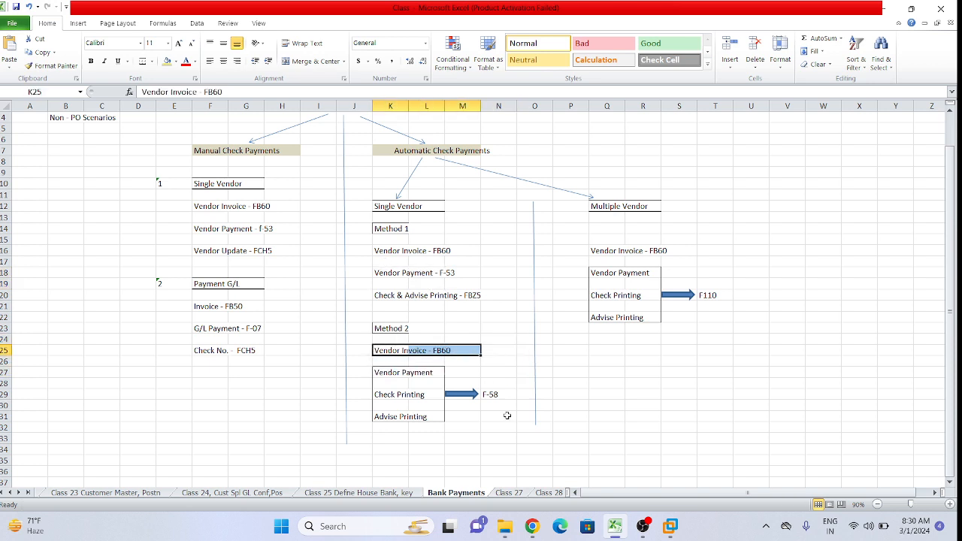
left_click(493, 375)
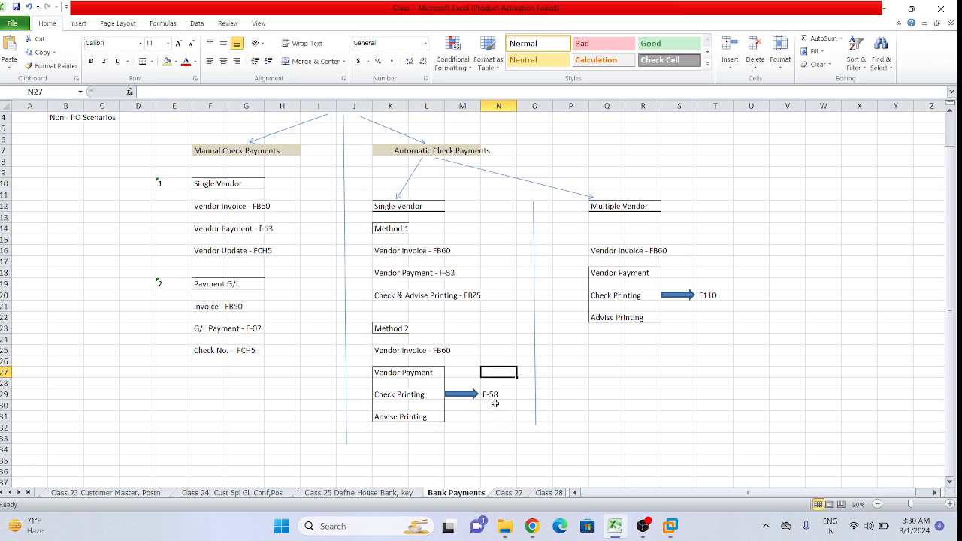
left_click_drag(376, 373, 428, 424)
left_click(496, 395)
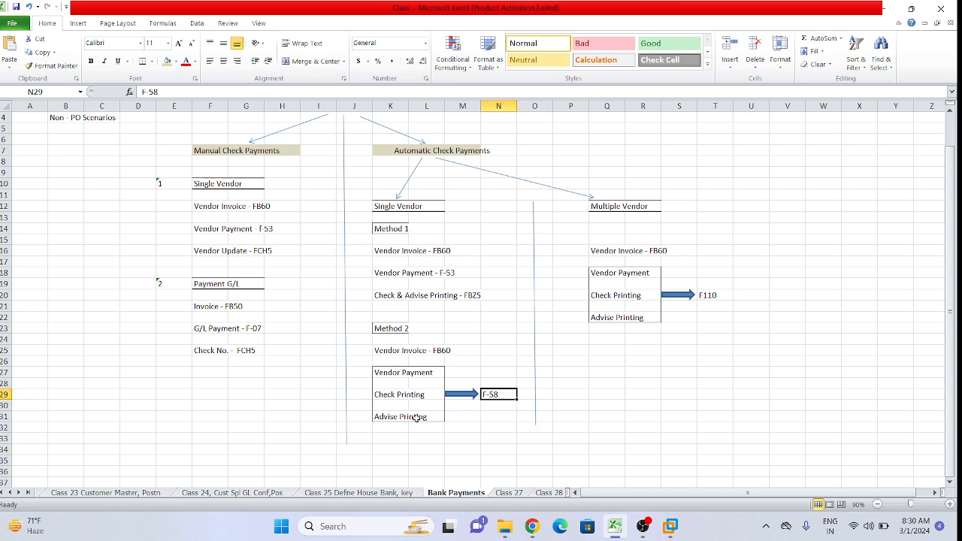
left_click_drag(390, 369, 416, 424)
left_click(494, 395)
left_click_drag(492, 425, 494, 420)
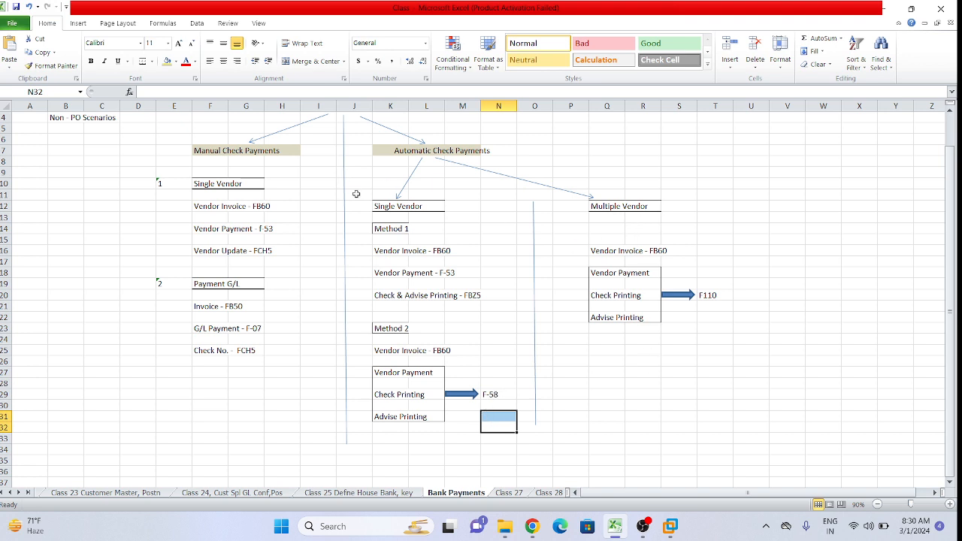
Compare Method 1 with Method 2 across the automatic Single Vendor column.
left_click_drag(365, 198, 514, 430)
left_click(599, 385)
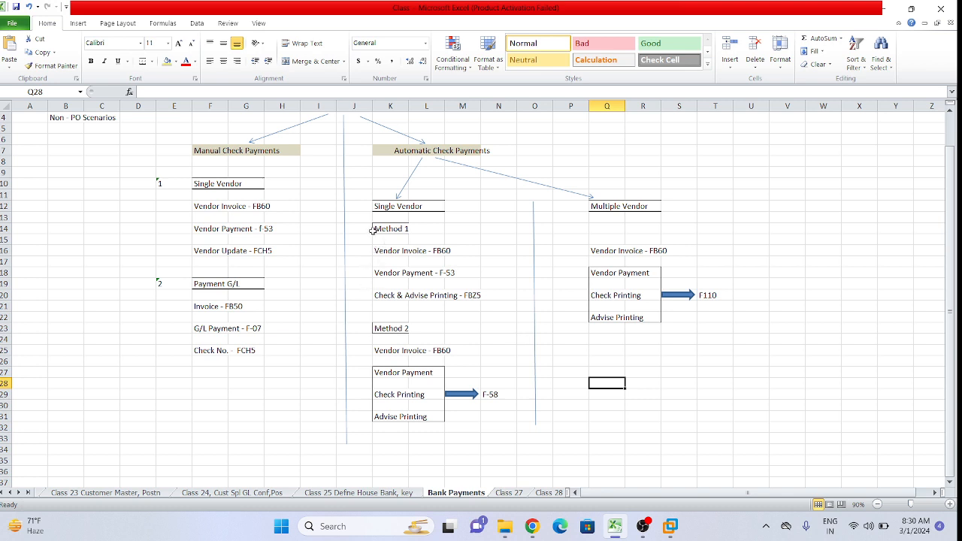
left_click_drag(373, 228, 448, 248)
left_click_drag(378, 328, 413, 336)
left_click(462, 327)
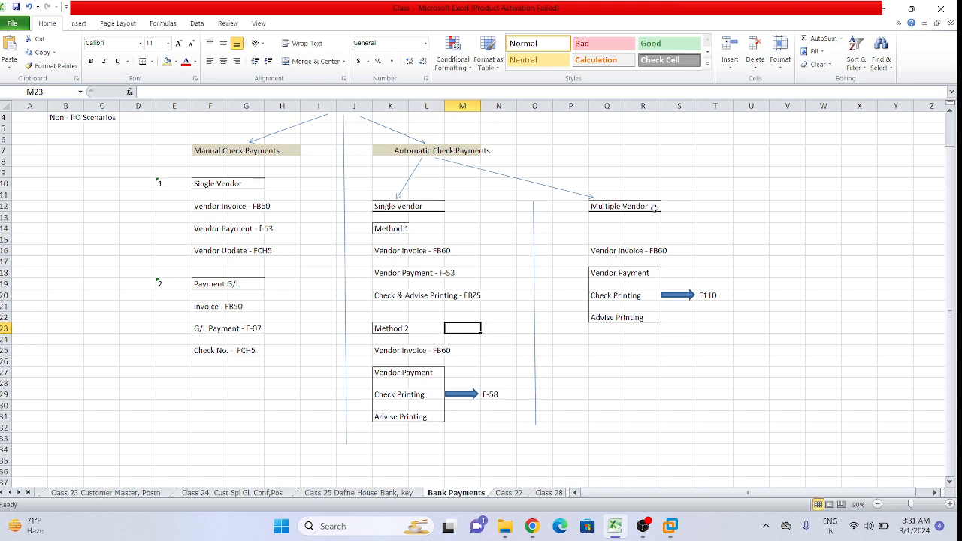
Examine the automatic Multiple Vendor scenario: Vendor Invoice FB60, with payment, check printing and advise printing grouped under F110.
left_click(621, 251)
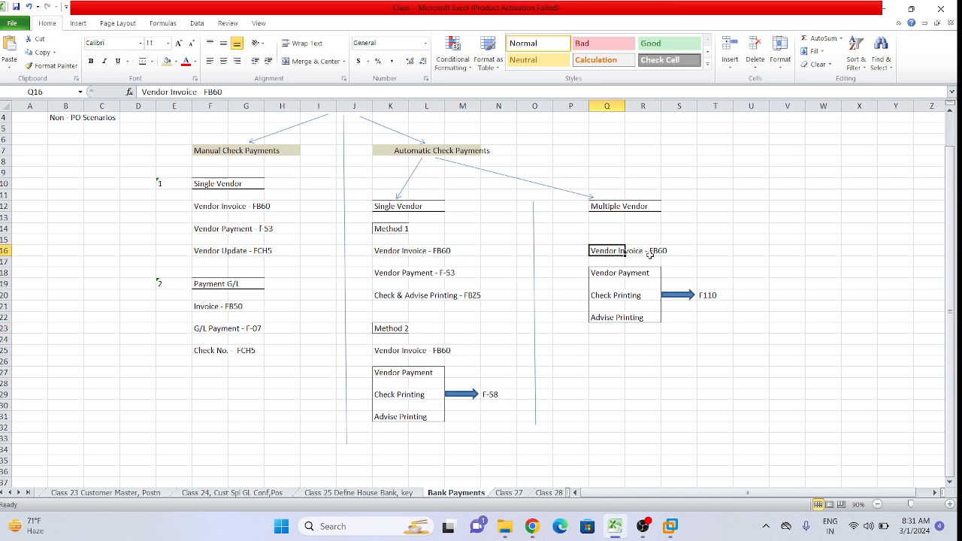
left_click(613, 237)
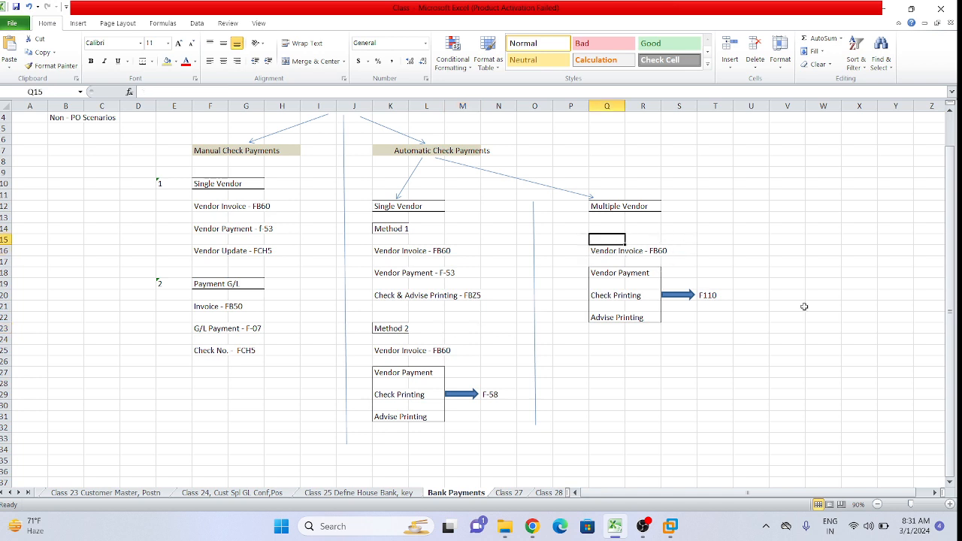
left_click(718, 297)
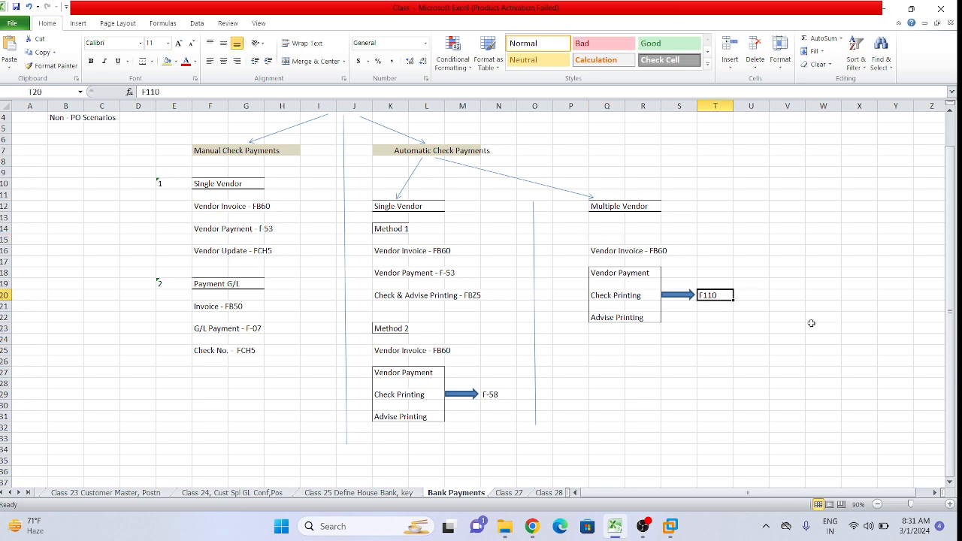
left_click(811, 324)
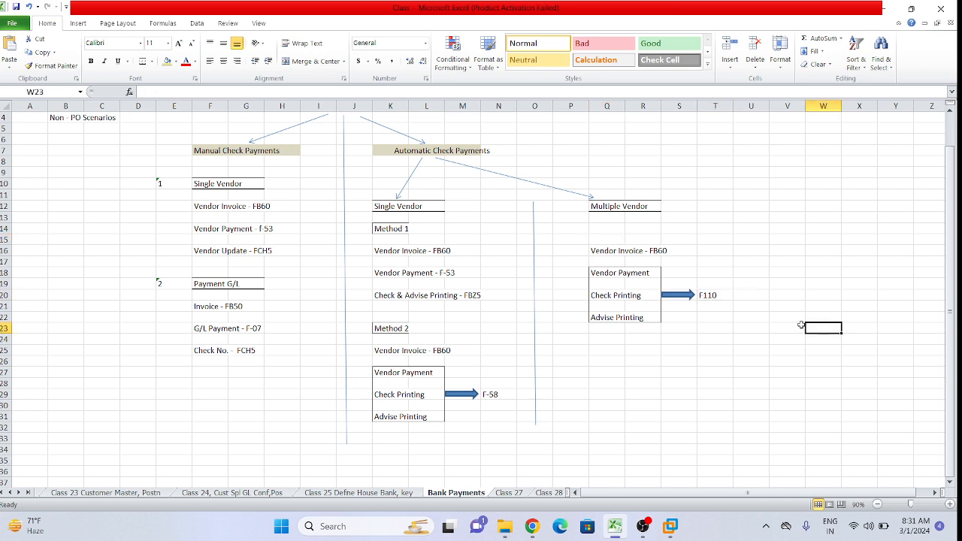
left_click(713, 296)
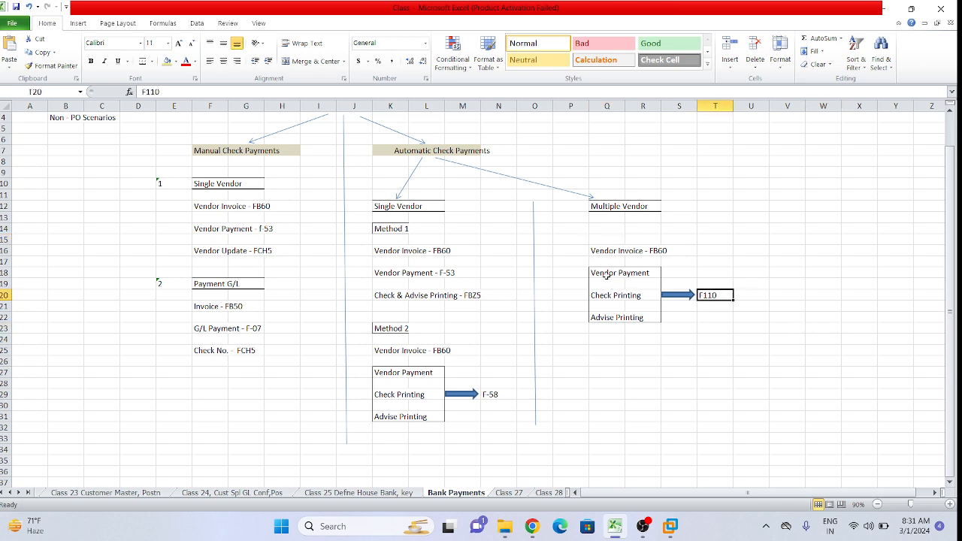
left_click_drag(600, 275, 650, 321)
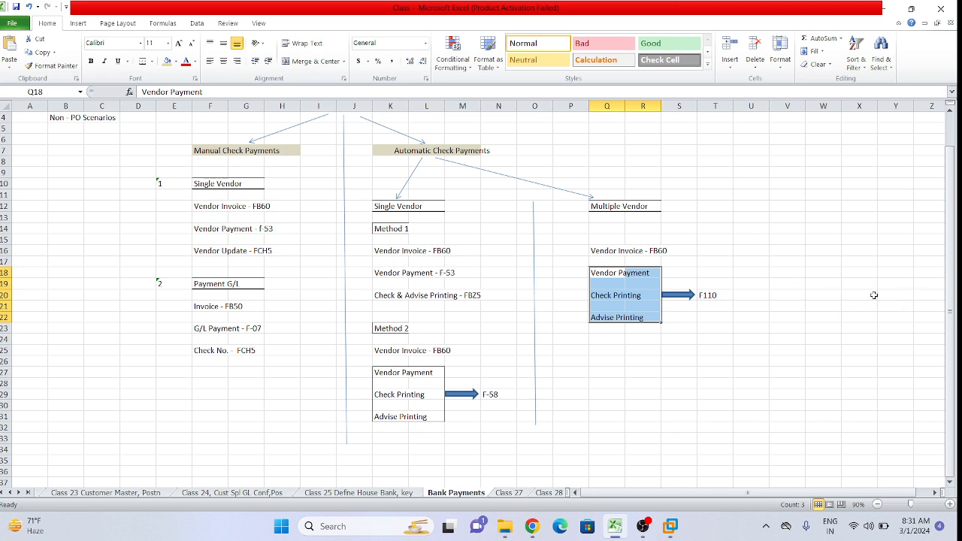
left_click(717, 297)
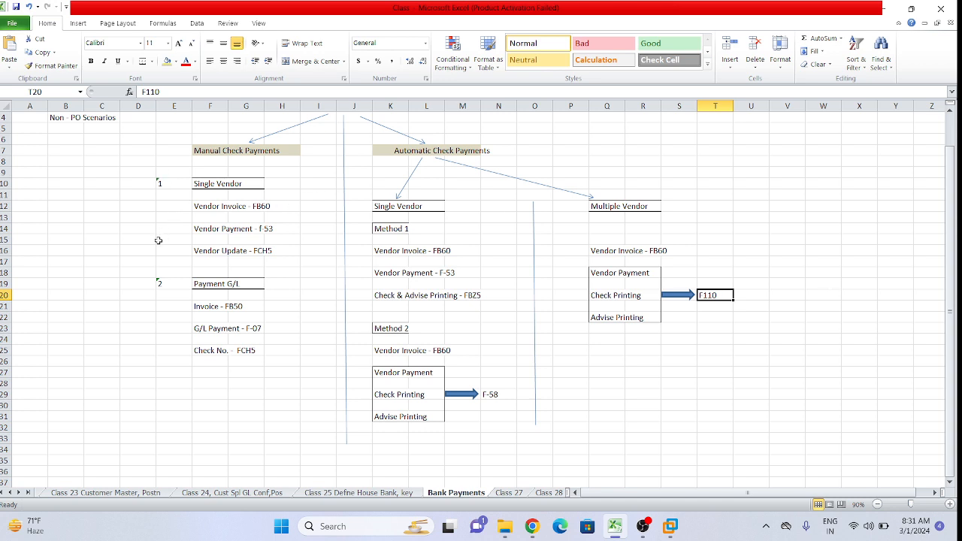
Review the Manual Check Payments scenarios together with the whole automatic branch as one Bank Payments overview.
left_click_drag(135, 150, 331, 296)
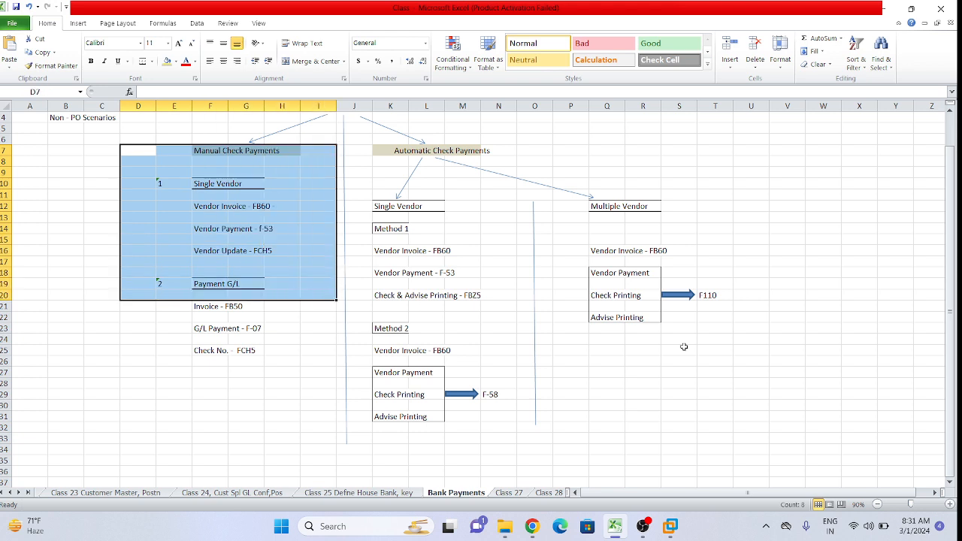
left_click(668, 362)
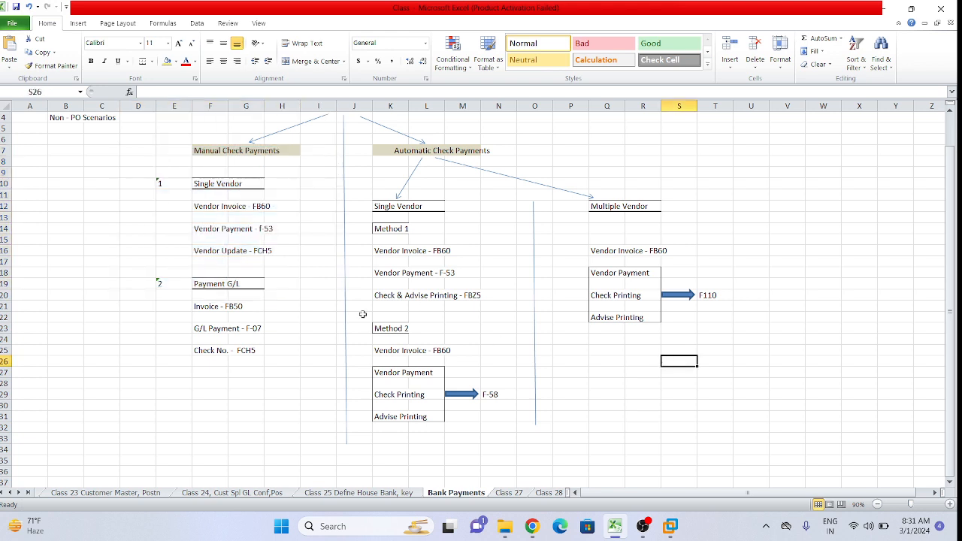
left_click(153, 174)
left_click(186, 229)
left_click_drag(90, 152, 800, 425)
left_click(859, 372)
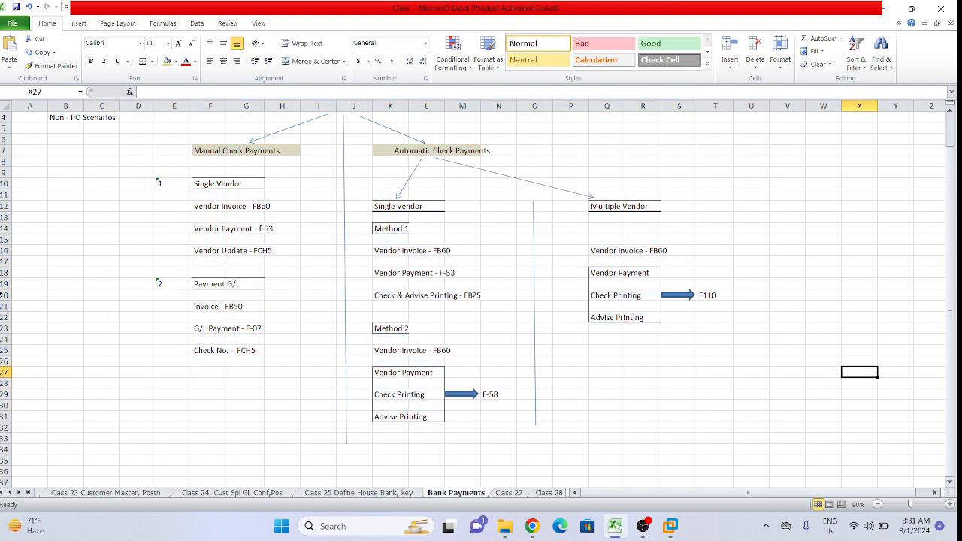
Re-examine transaction F-58 and the Vendor Payment, Check Printing and Advise Printing block it covers in Method 2.
left_click(463, 360)
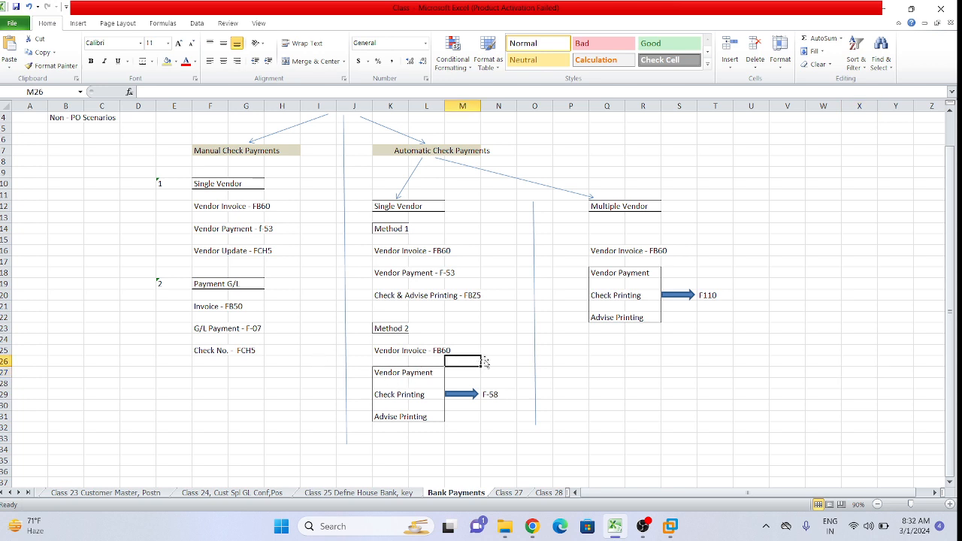
left_click(507, 363)
left_click(508, 397)
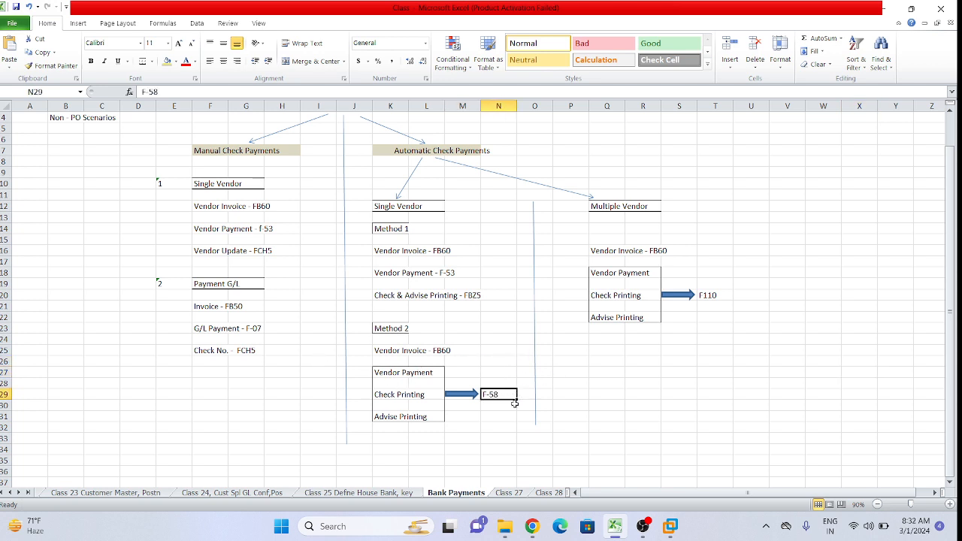
left_click(496, 417)
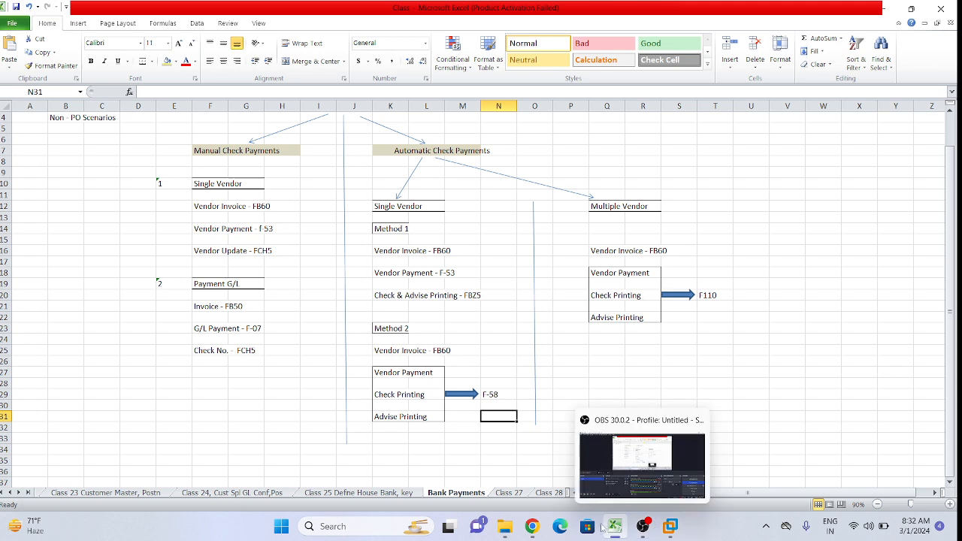
left_click(382, 372)
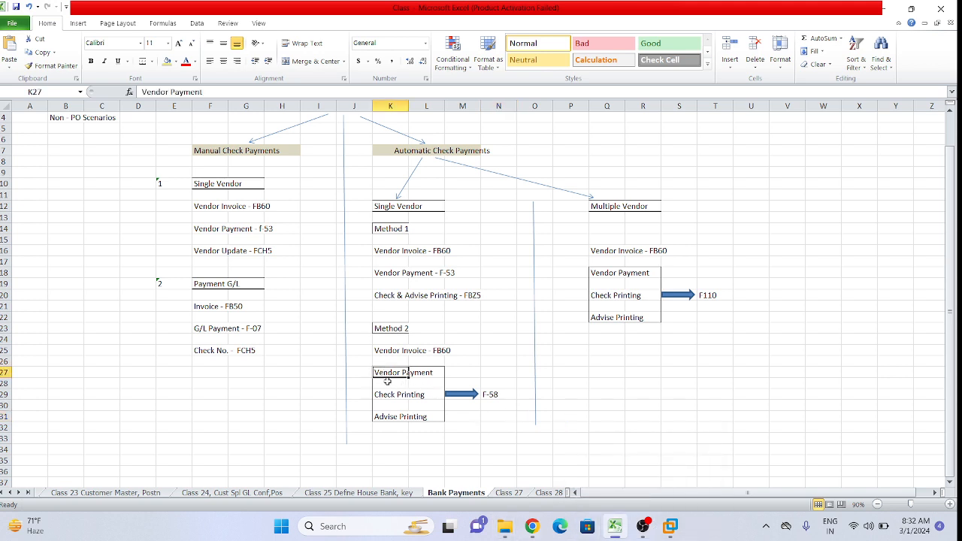
left_click_drag(385, 373, 428, 421)
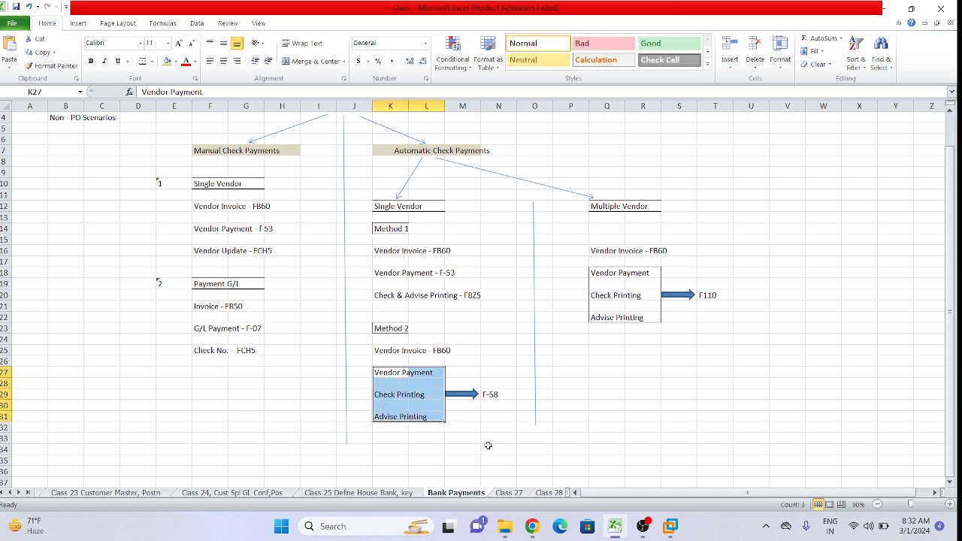
Revisit the Multiple Vendor heading and its Vendor Invoice FB60 line.
left_click_drag(584, 208, 655, 212)
left_click(722, 271)
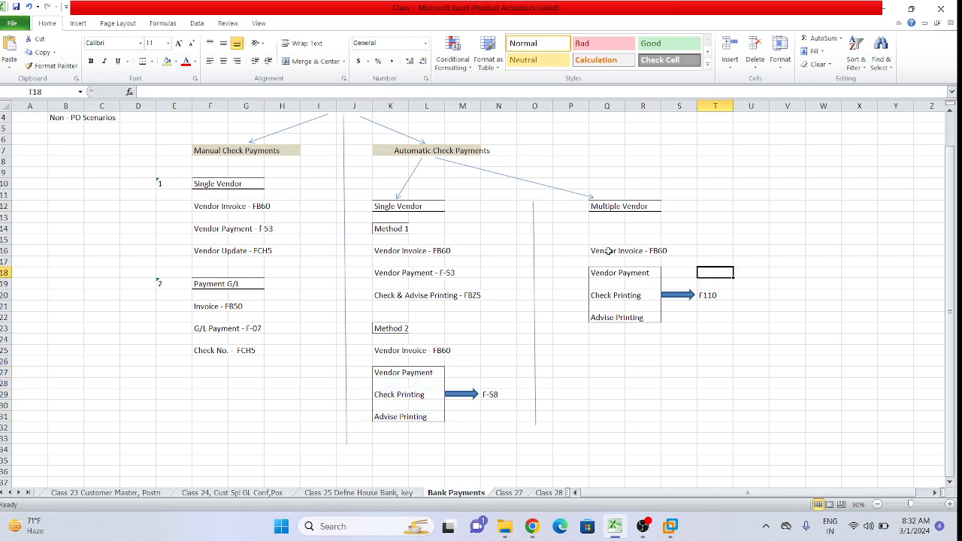
left_click_drag(594, 250, 655, 247)
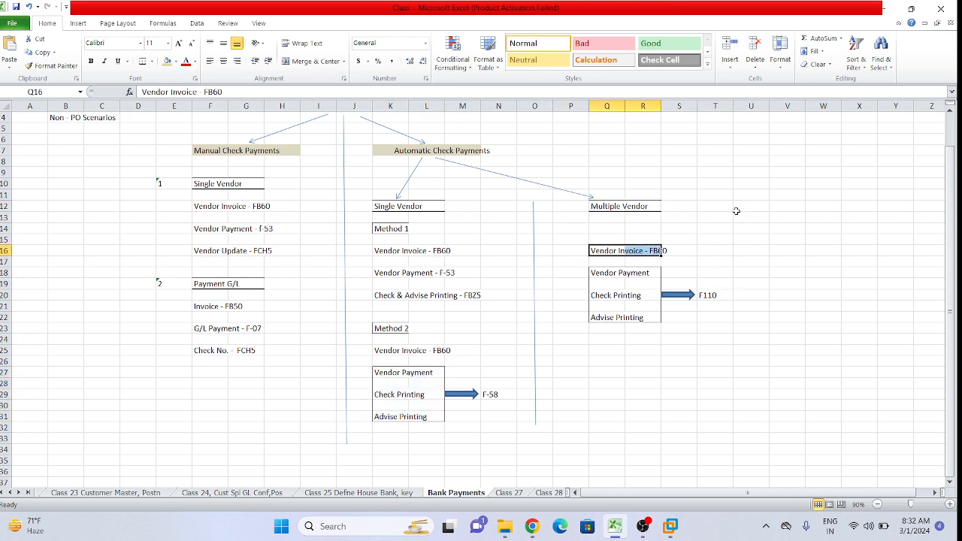
left_click(735, 212)
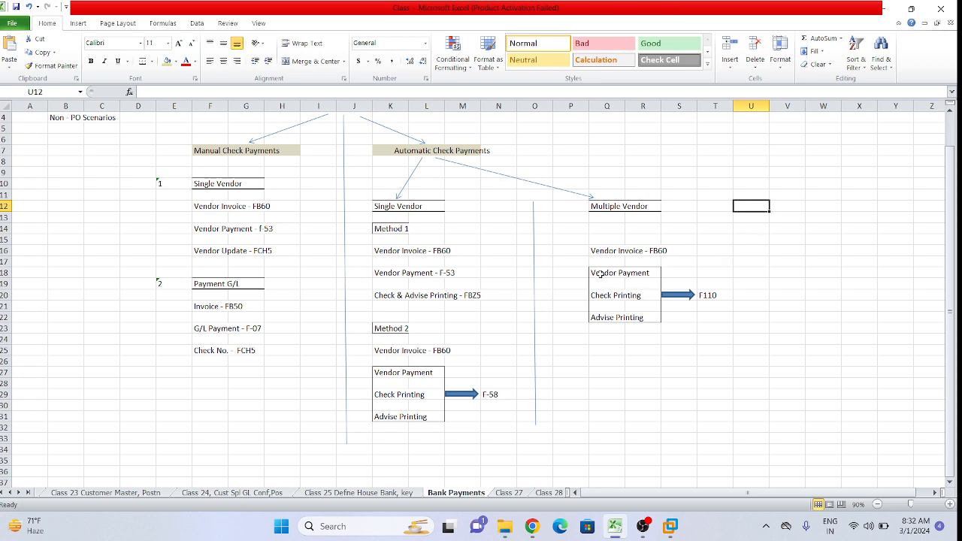
Examine the Multiple Vendor block of Vendor Payment, Check Printing and Advise Printing together with its transaction F110.
left_click_drag(599, 274, 617, 302)
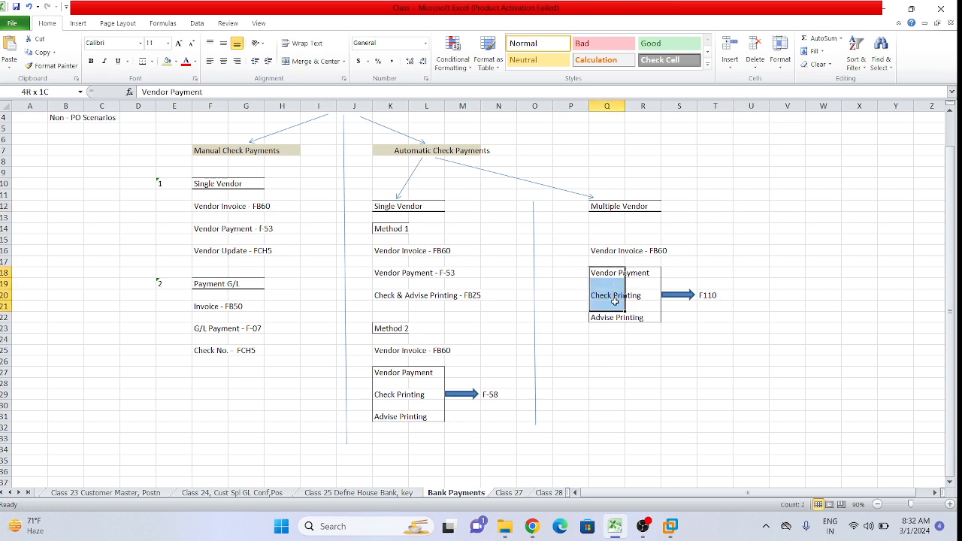
left_click(725, 295)
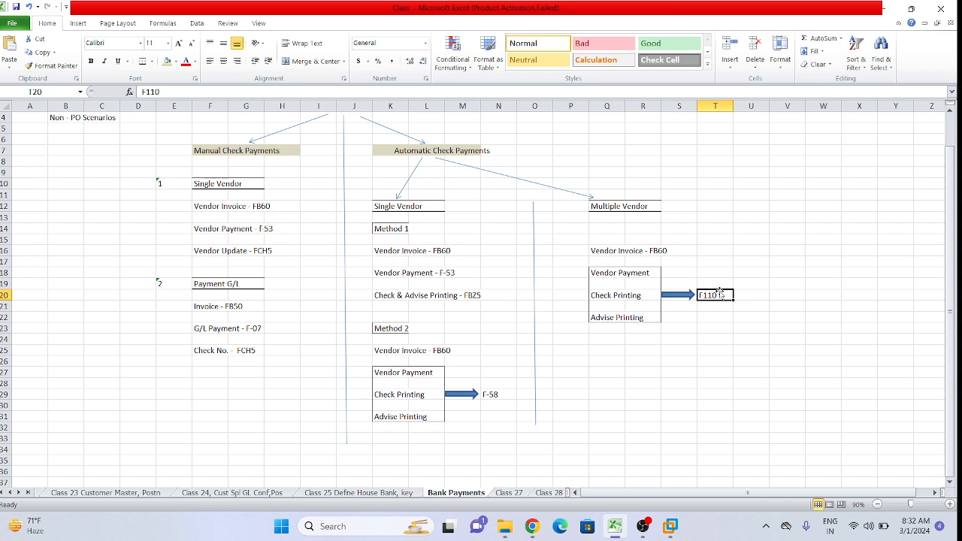
left_click(752, 239)
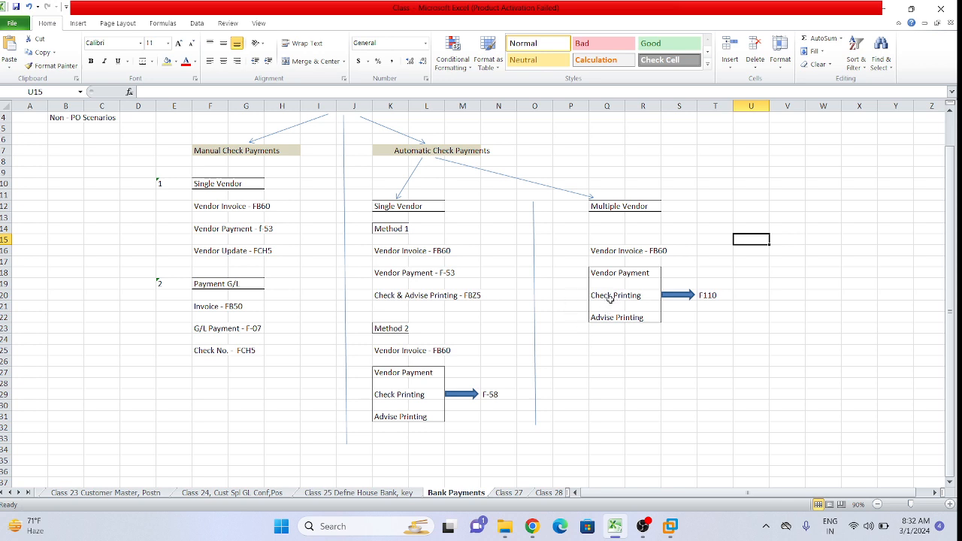
left_click(602, 323)
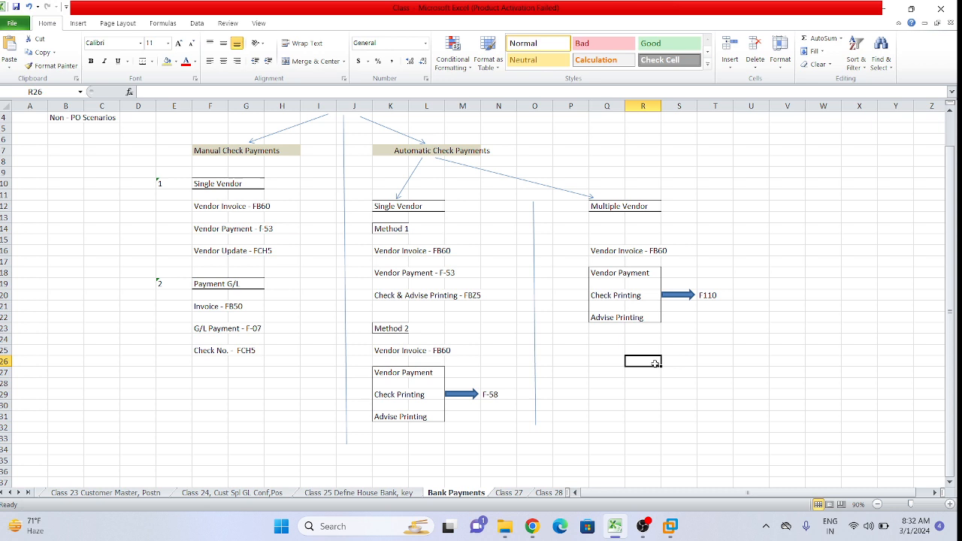
left_click(825, 374)
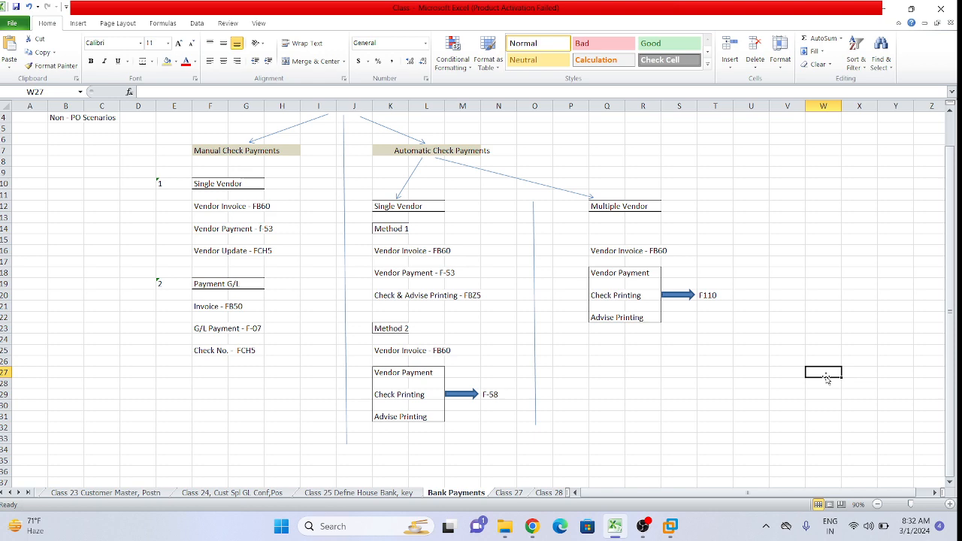
Look over the complete Bank Payments overview, from its title to the end of the automatic check payment scenarios.
scroll(744, 376, "up", 1)
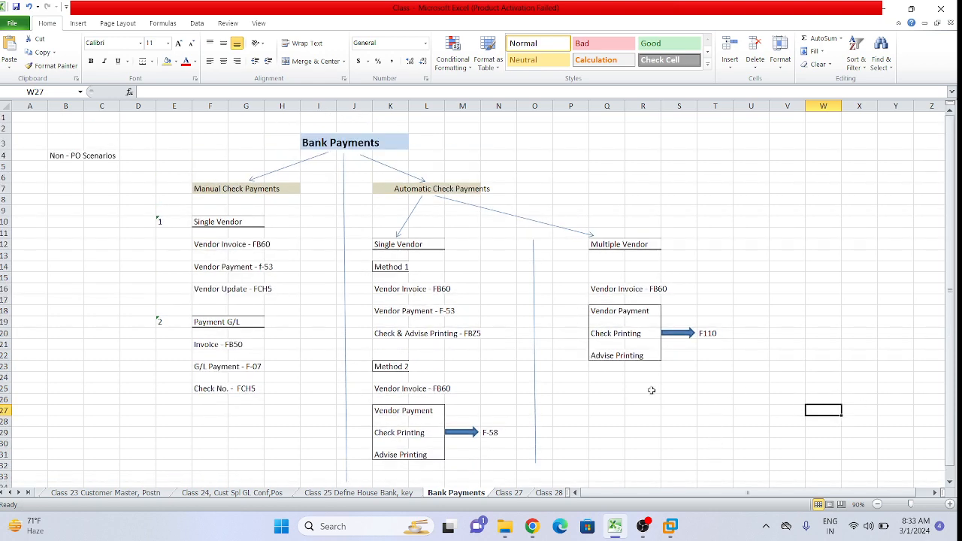
left_click(651, 390)
scroll(654, 406, "down", 3)
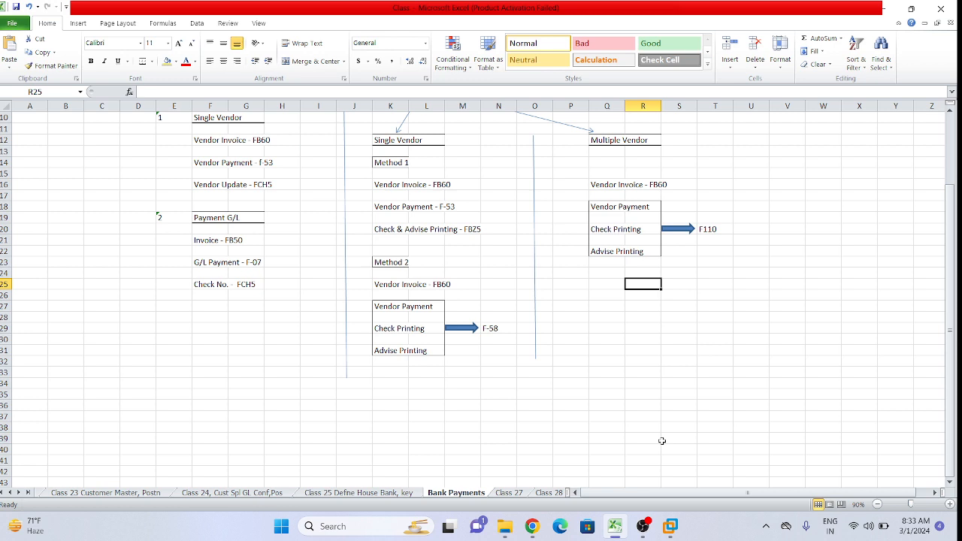
scroll(661, 441, "up", 2)
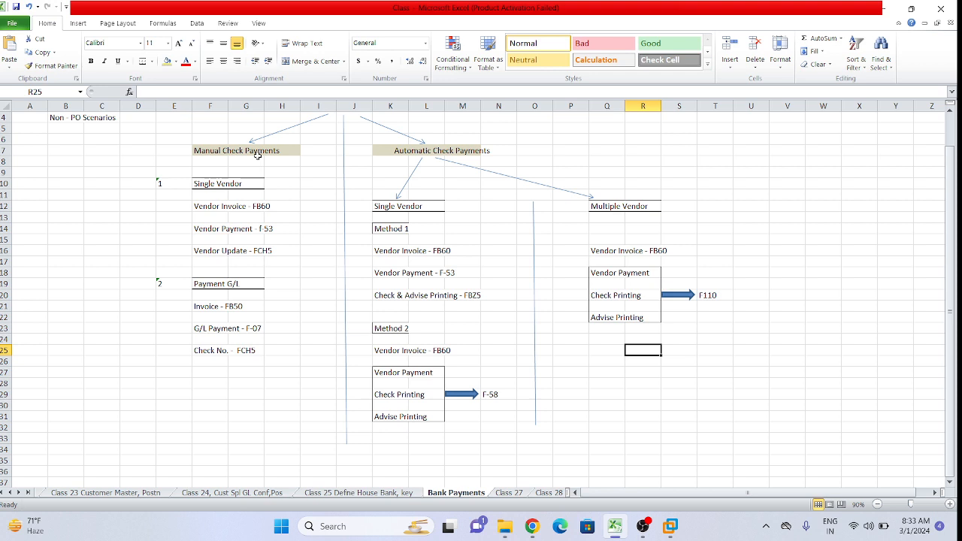
Review the two Manual Check Payments scenarios as a block and focus on the first one, Single Vendor.
left_click_drag(129, 172, 277, 358)
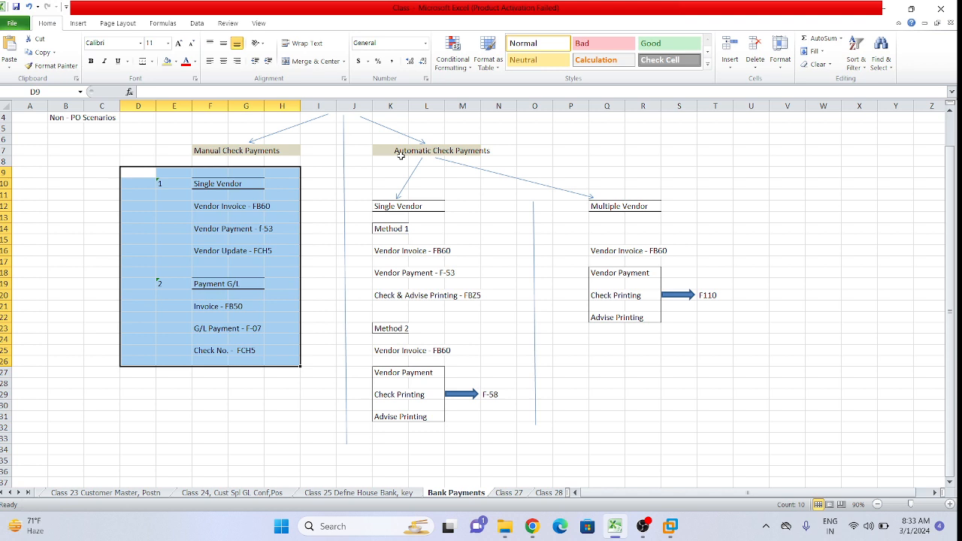
scroll(279, 184, "up", 1)
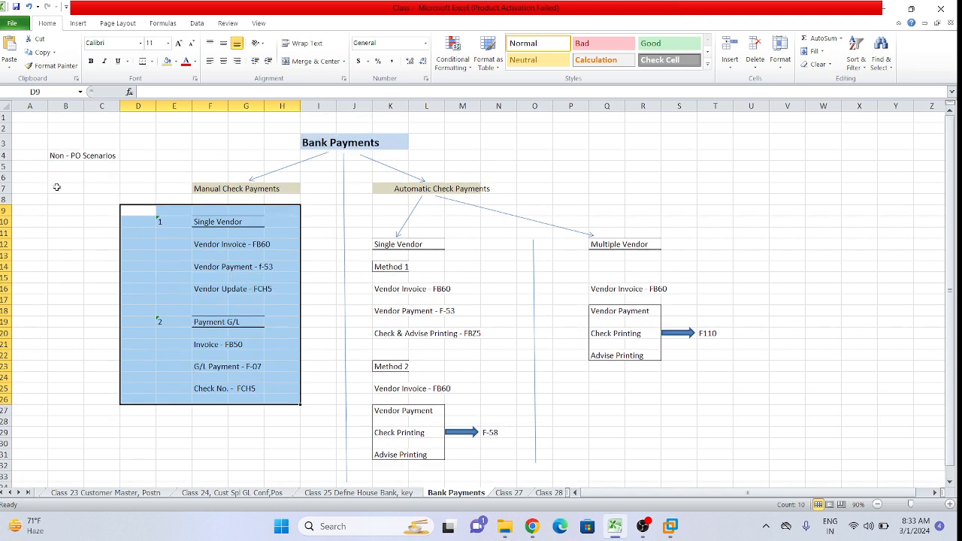
left_click(201, 222)
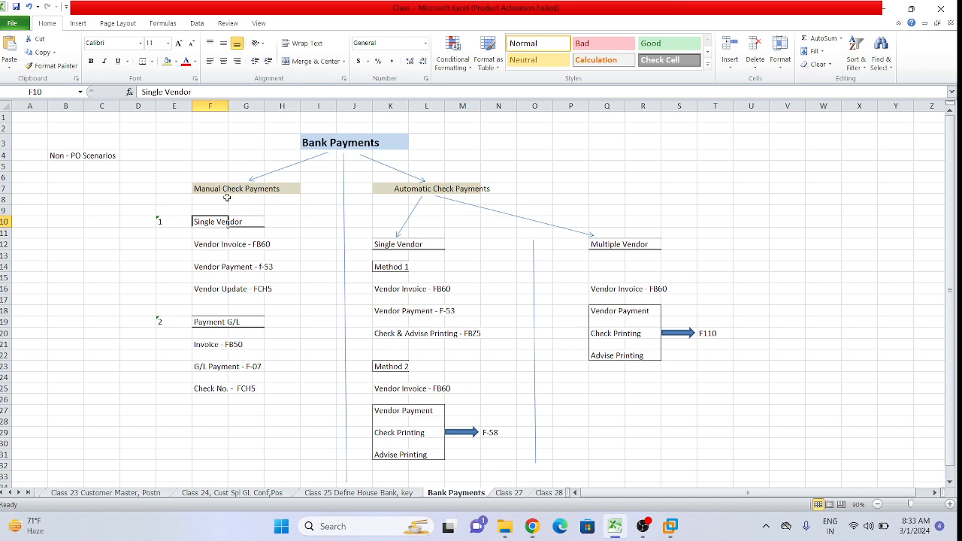
Switch to SAP and open the vendor invoice entry transaction FB60.
left_click(672, 530)
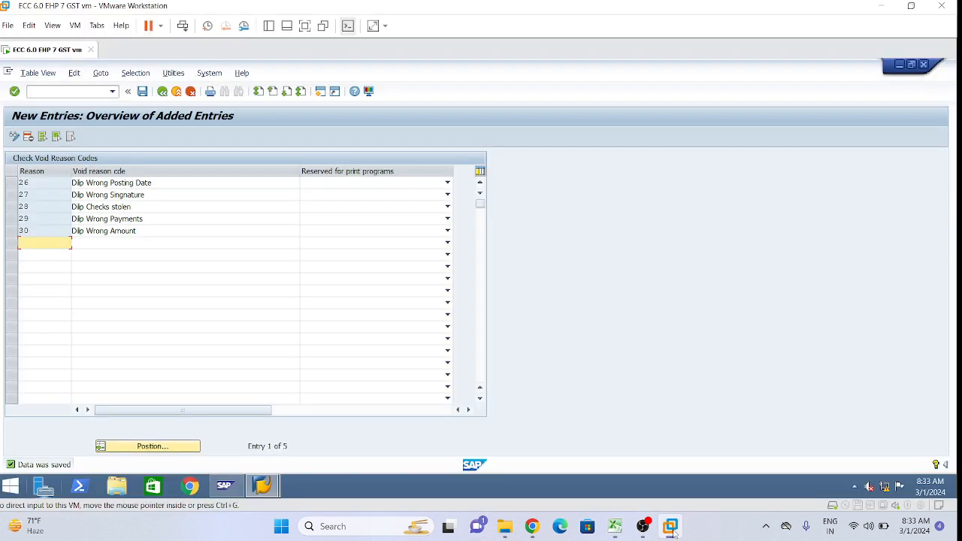
left_click(59, 93)
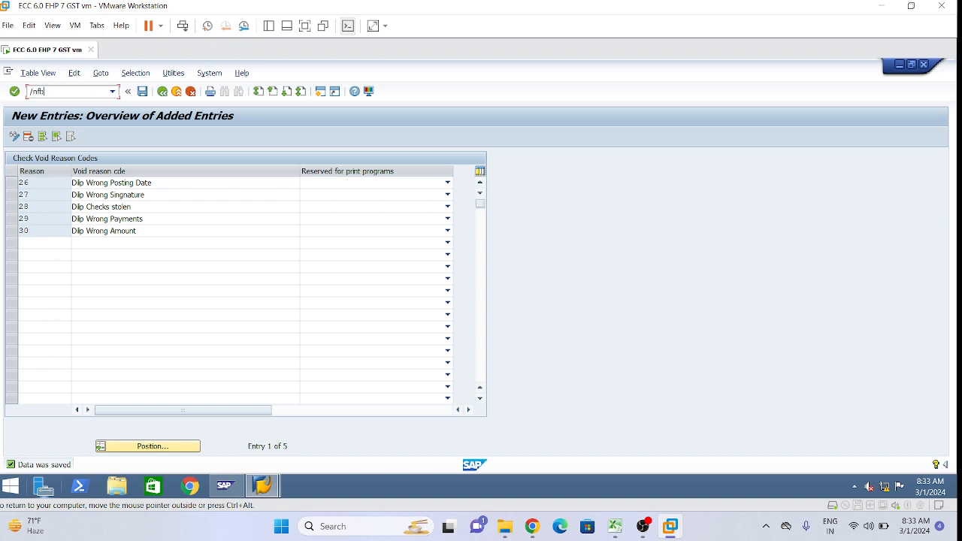
key("Return")
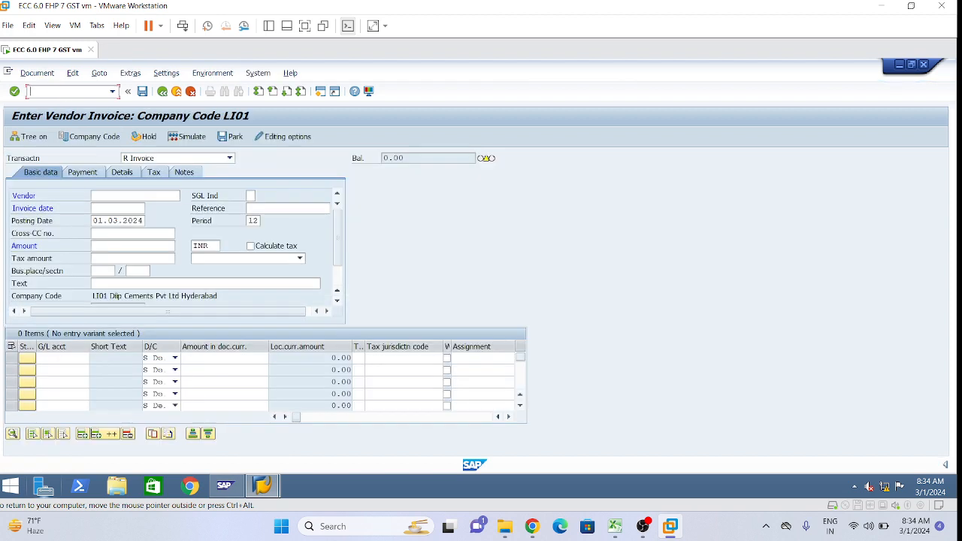
Switch to Excel and check the Vendor Invoice - FB60 line of the manual Single Vendor scenario.
left_click(615, 526)
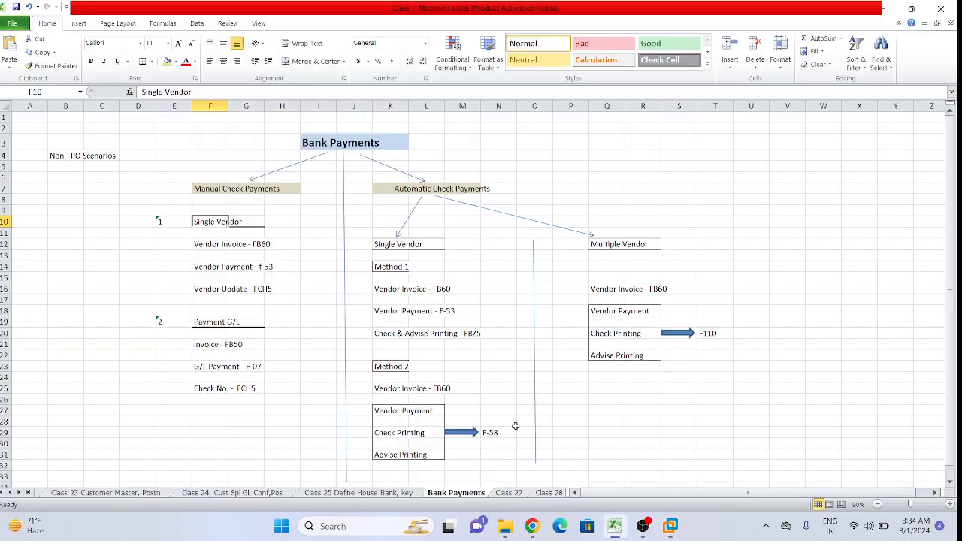
left_click(162, 243)
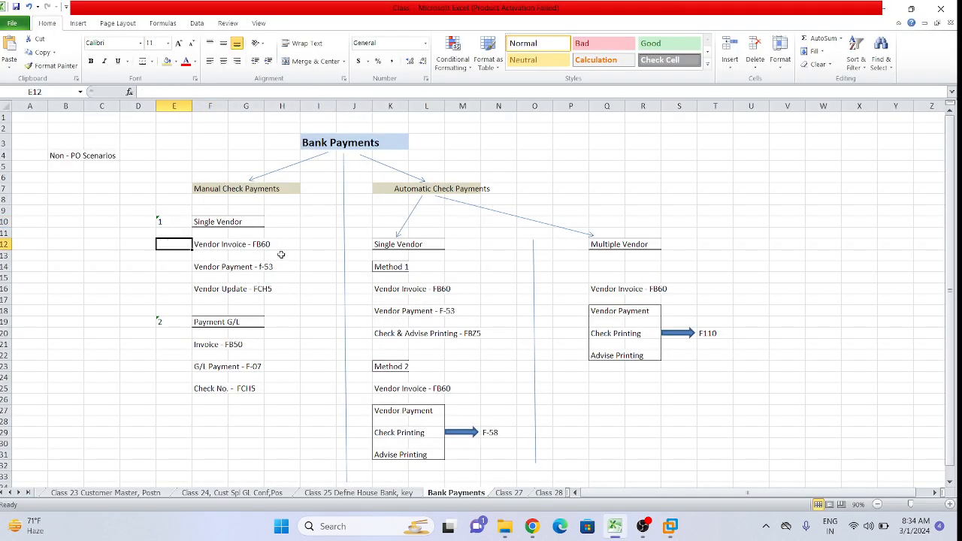
left_click(281, 255)
left_click(152, 247)
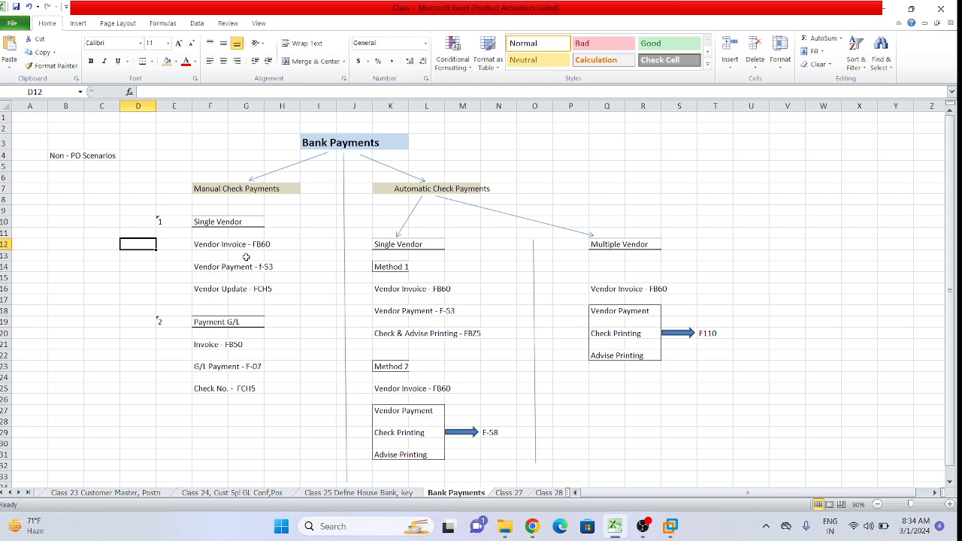
Return to the SAP vendor invoice screen and inspect the Vendor field and the Switch Company Code option.
key("alt+Tab")
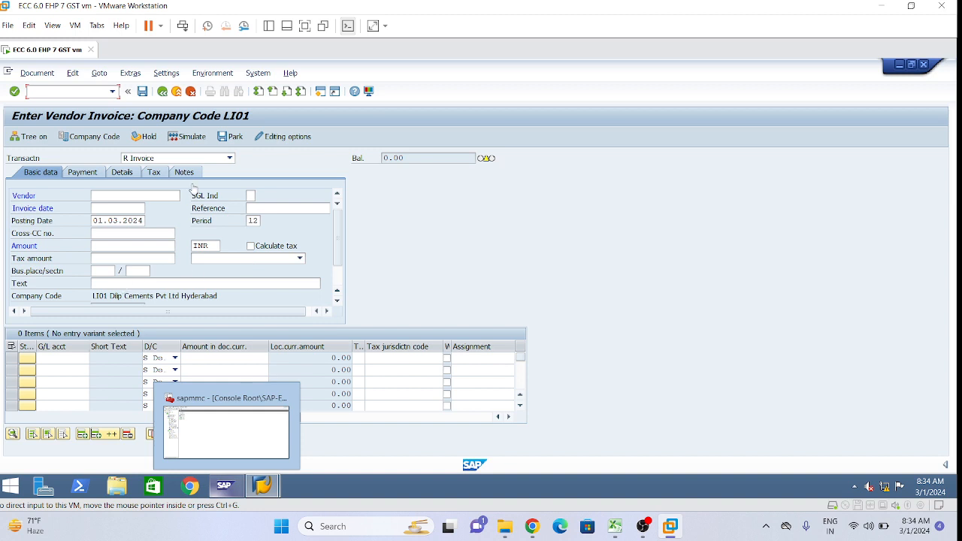
left_click(117, 198)
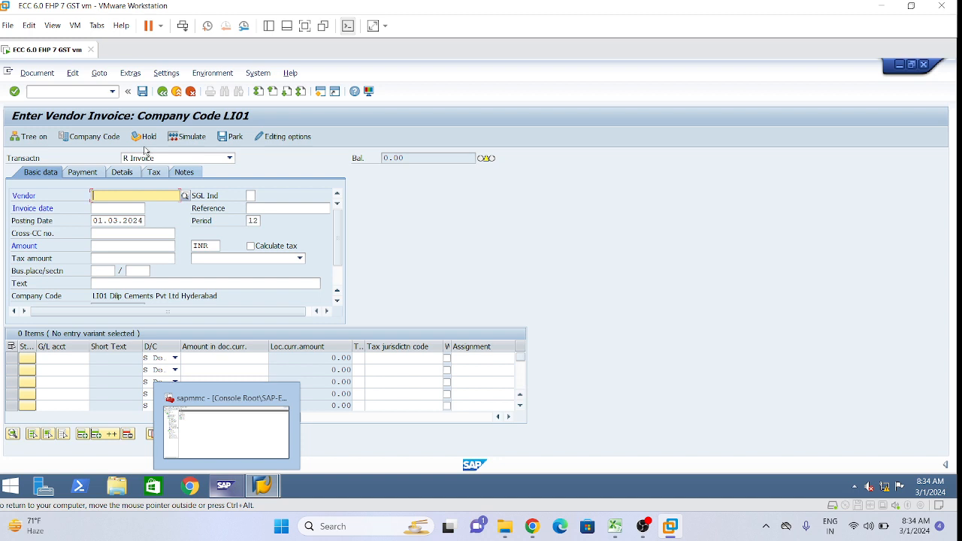
left_click(73, 73)
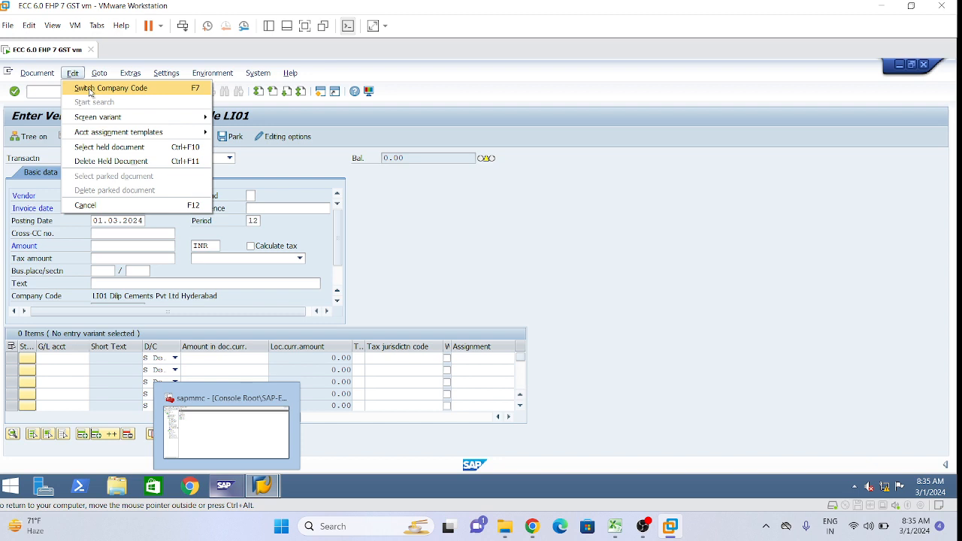
left_click(188, 203)
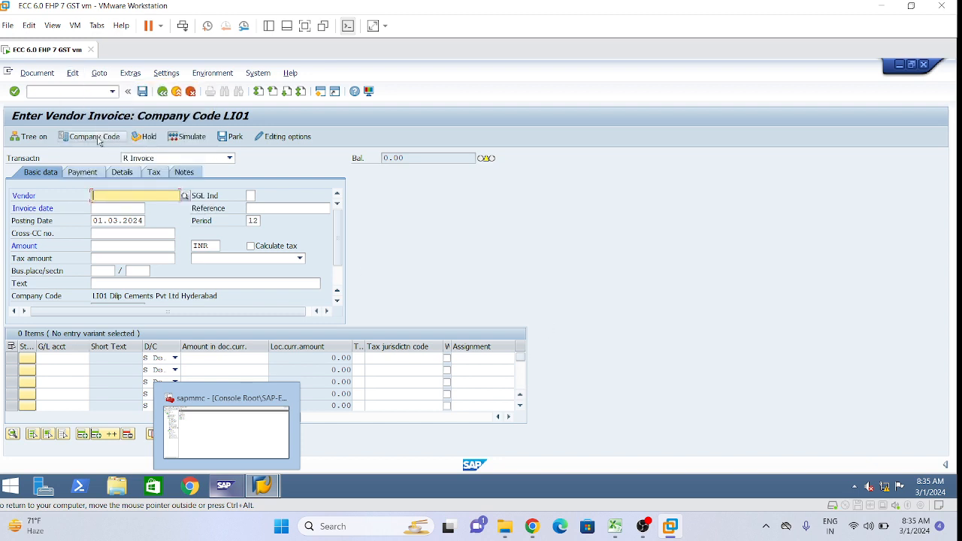
left_click(72, 73)
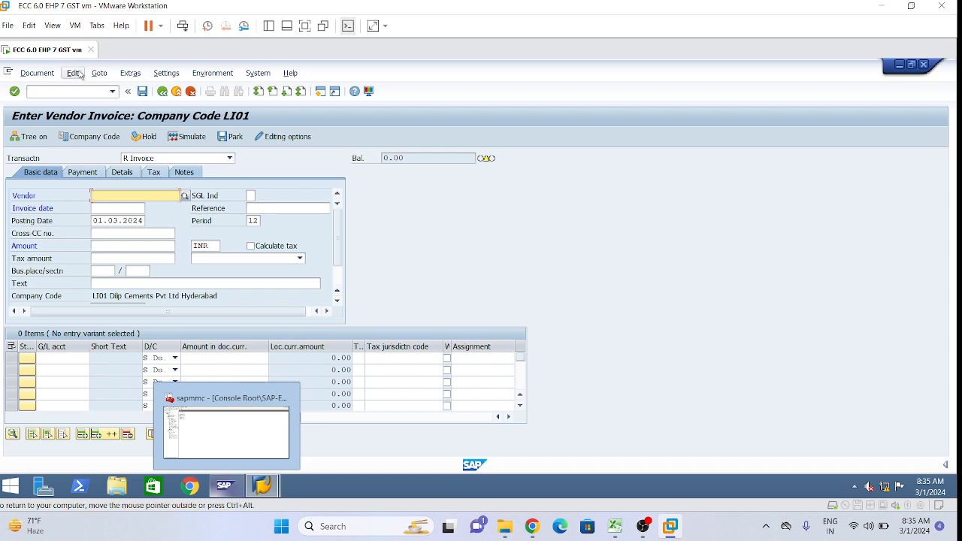
left_click(468, 218)
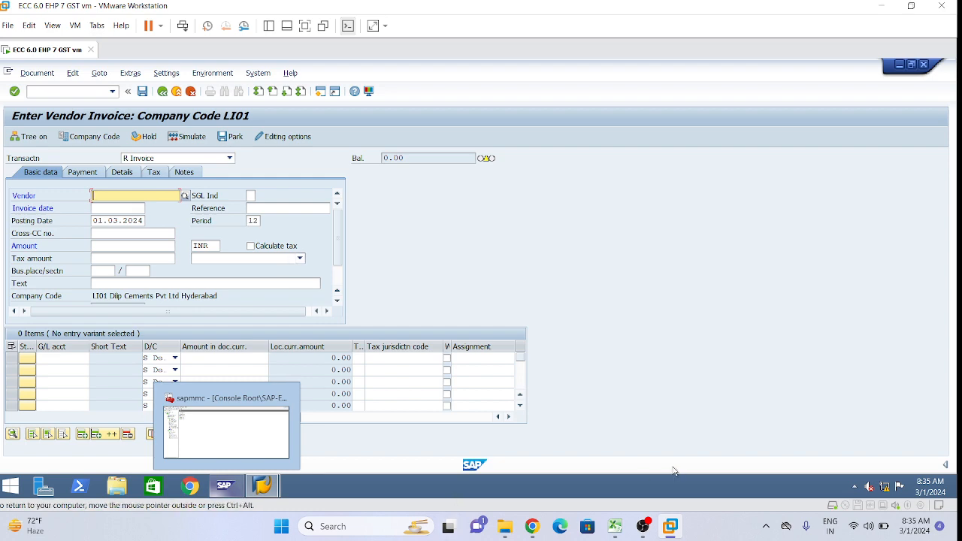
Mute the microphone in the Google Meet call and return to the SAP vendor invoice screen.
left_click(642, 526)
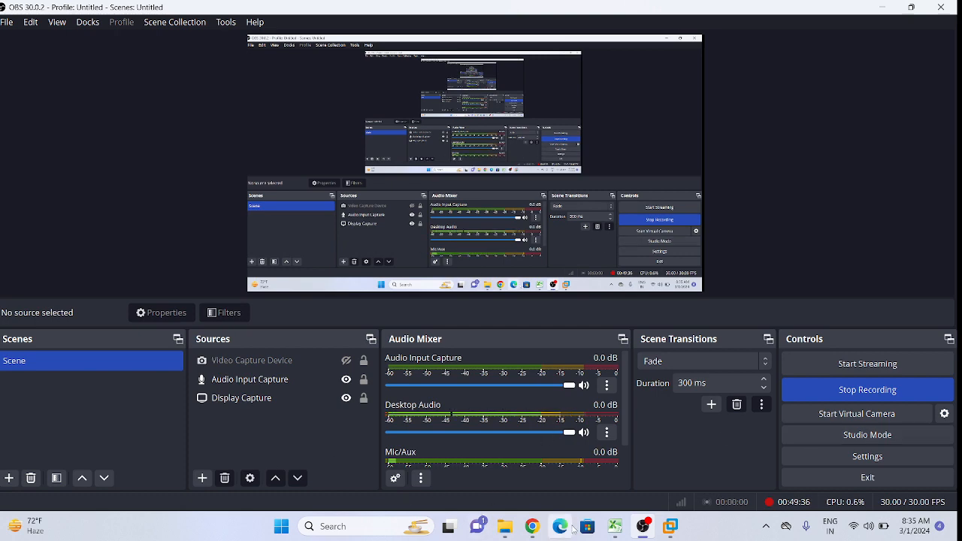
mouse_move(532, 526)
left_click(487, 469)
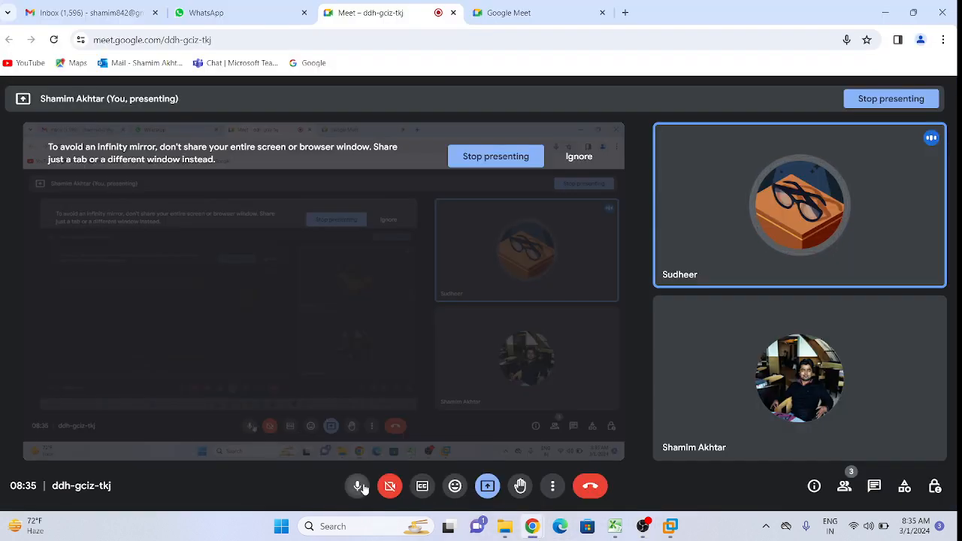
left_click(357, 486)
left_click(885, 12)
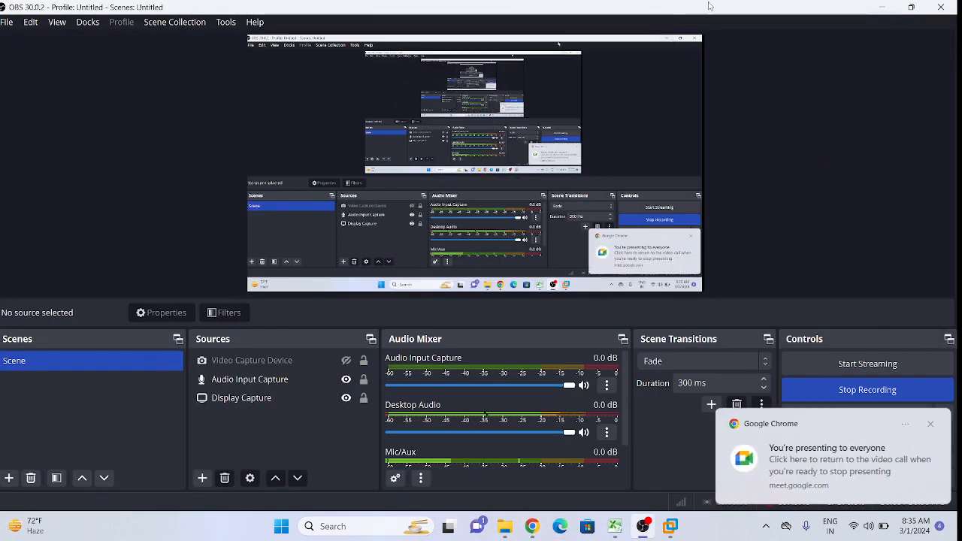
left_click(883, 6)
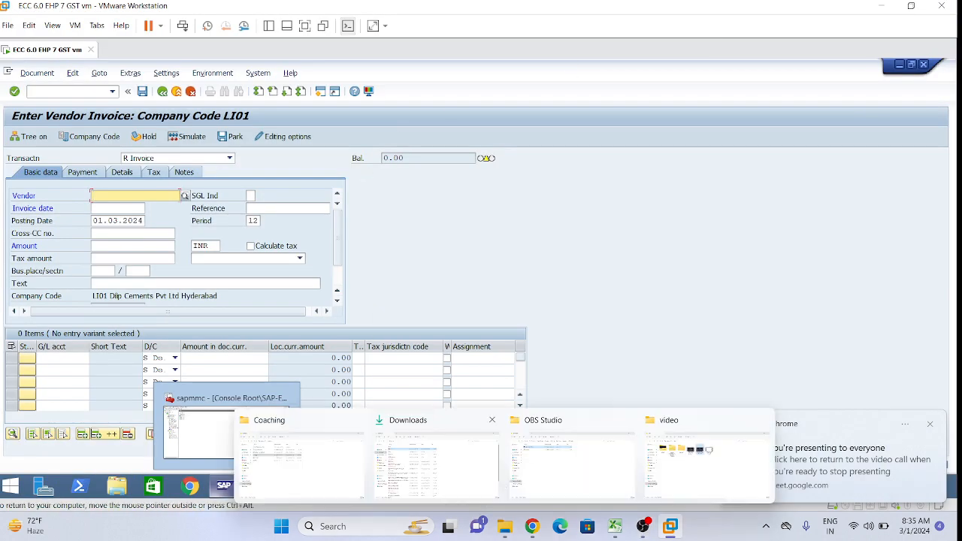
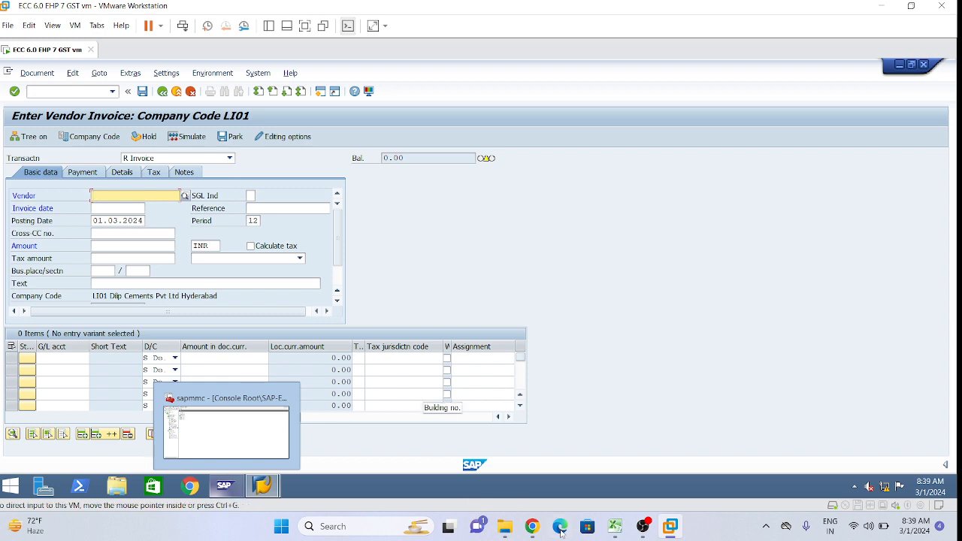
Switch to the Google Meet call and turn the microphone back on.
left_click(511, 451)
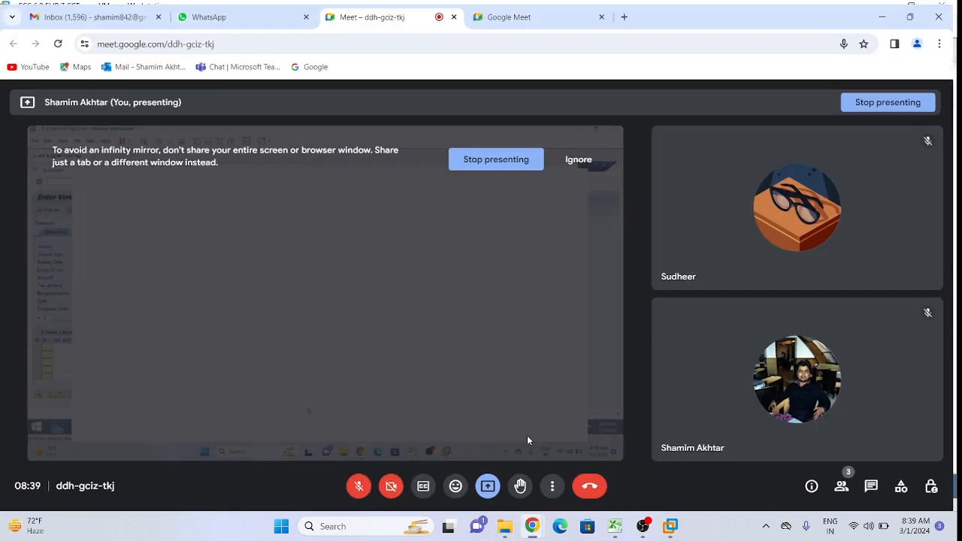
left_click(360, 485)
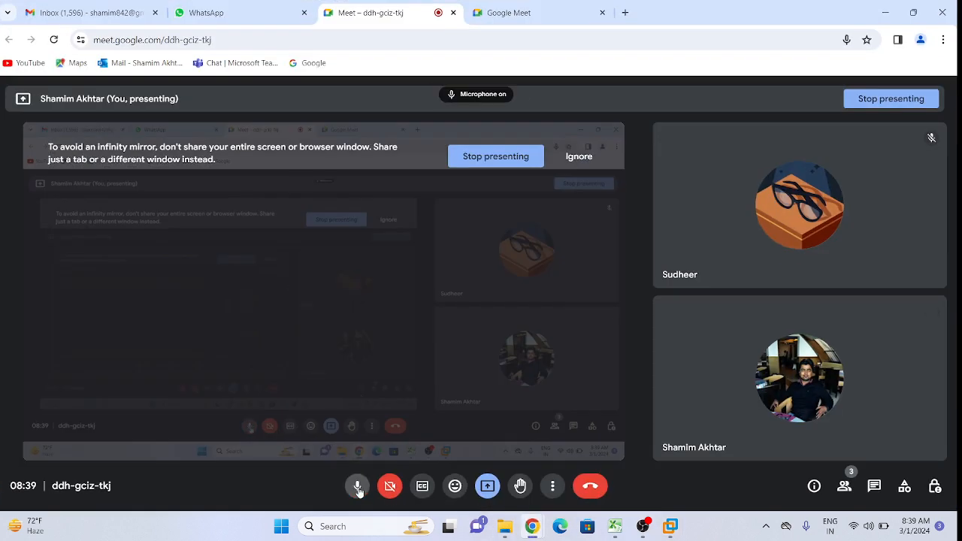
Revisit the Bank Payments overview in Excel, dismiss the meeting notification and return to the SAP vendor invoice screen.
left_click(616, 528)
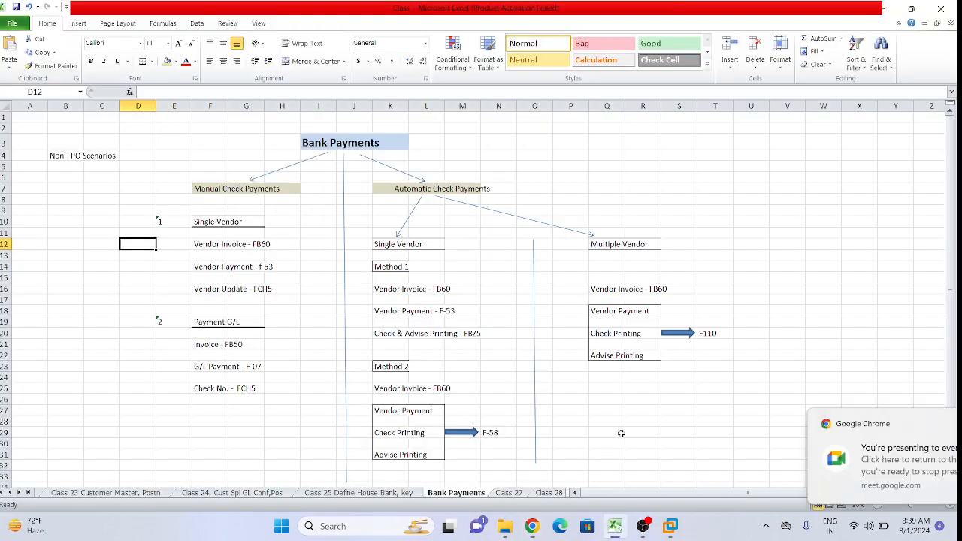
left_click(934, 426)
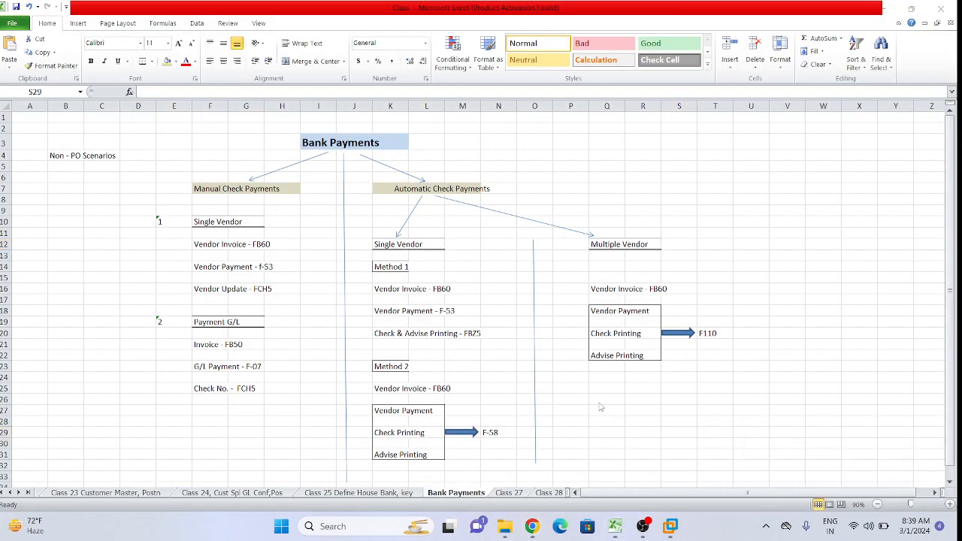
key("alt+Tab")
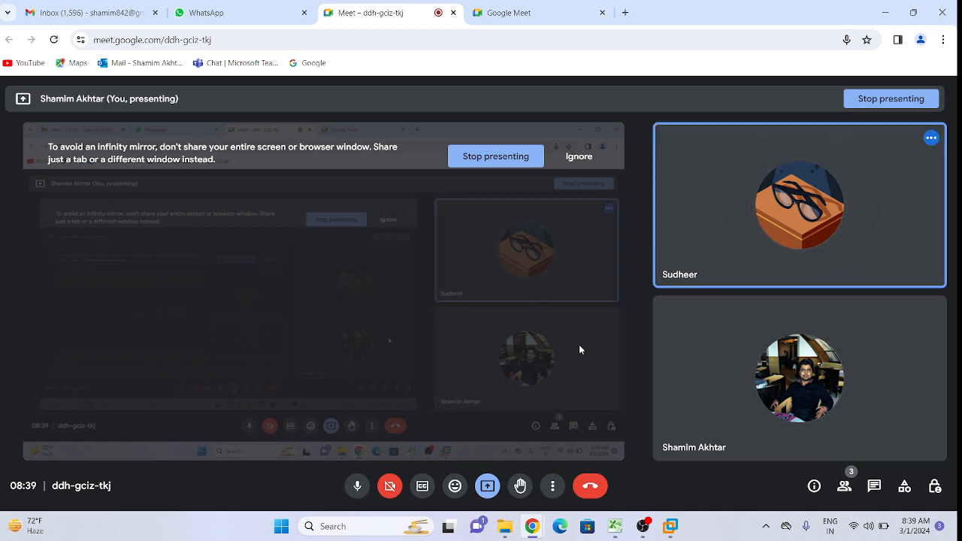
mouse_move(615, 526)
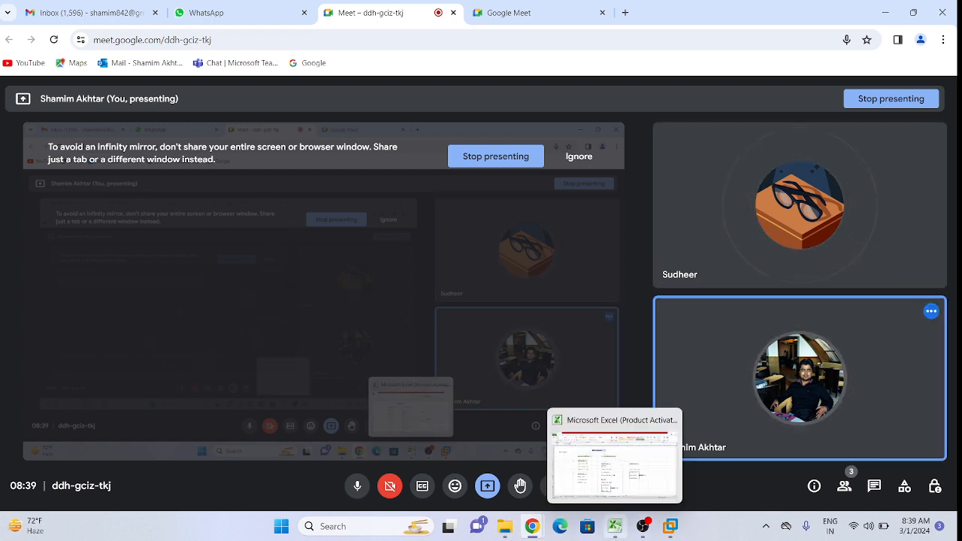
left_click(670, 526)
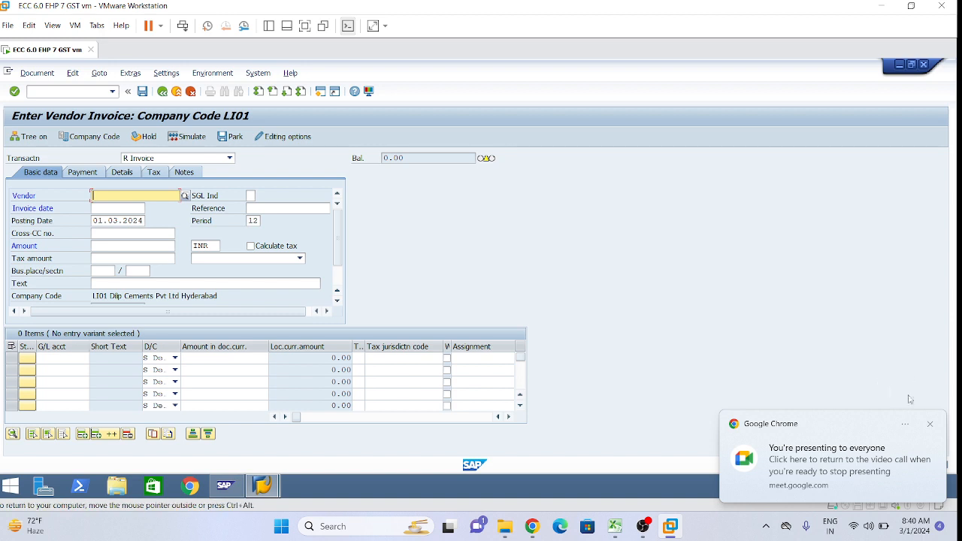
Dismiss the meeting notification and select Vijitha Trading Company as the invoice vendor using the company code LI01 vendor search.
left_click(929, 424)
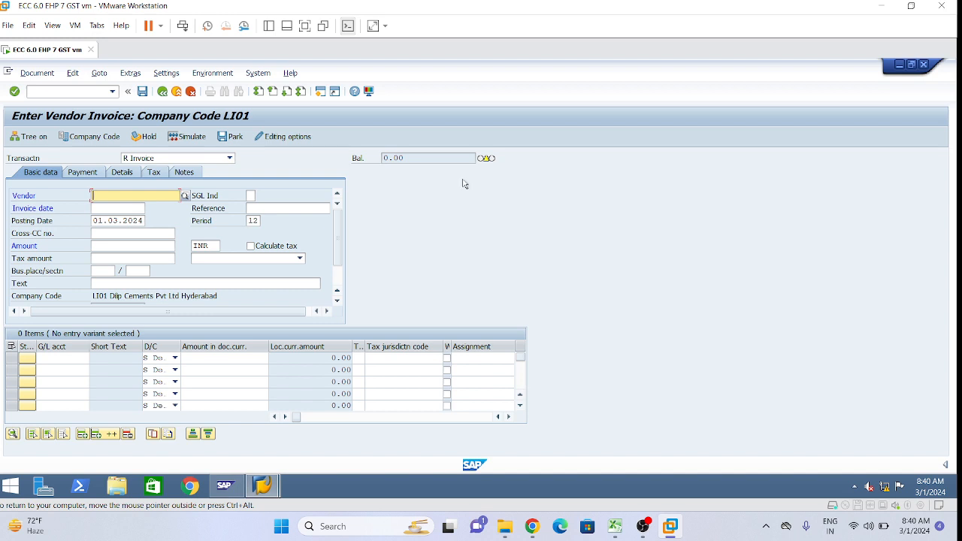
left_click(185, 196)
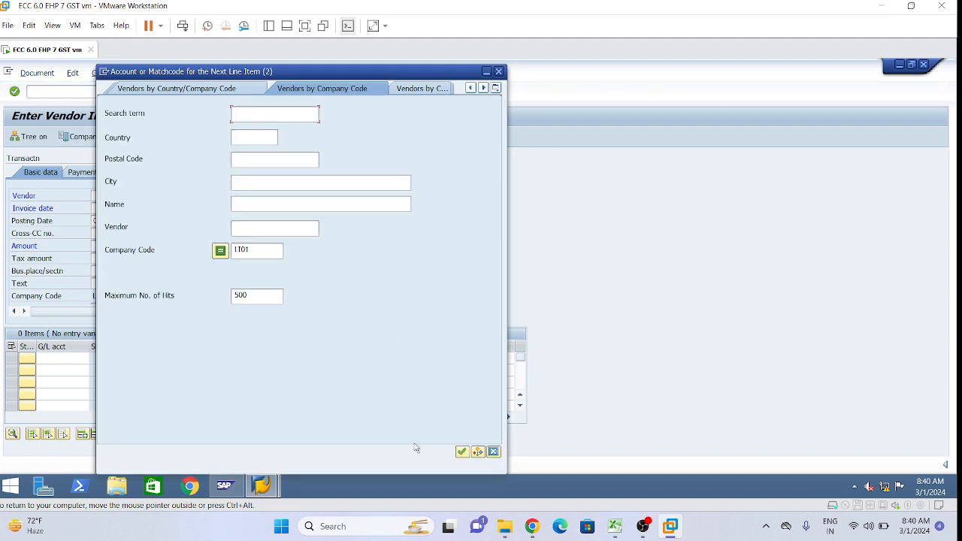
left_click(462, 451)
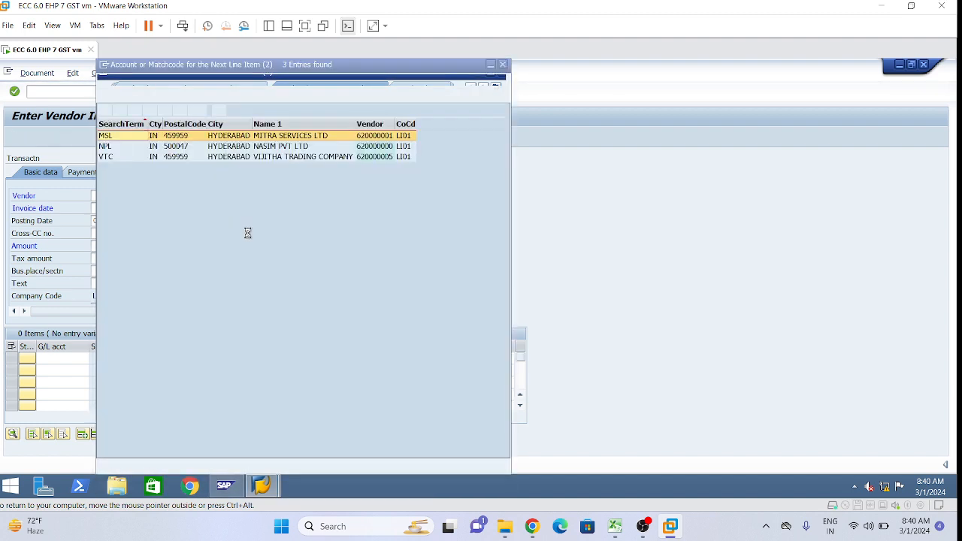
left_click(264, 158)
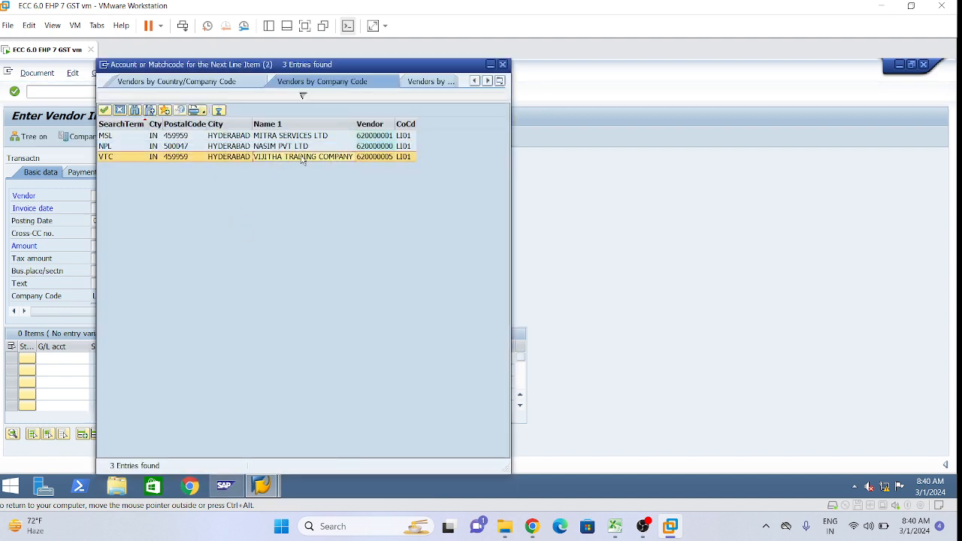
double_click(315, 159)
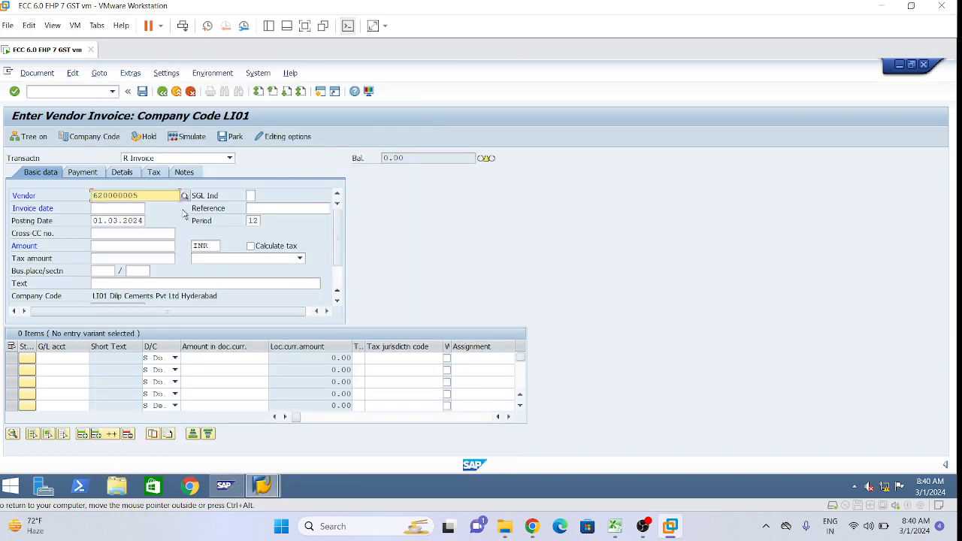
Copy the posting date 01.03.2024 into the invoice date.
left_click(117, 208)
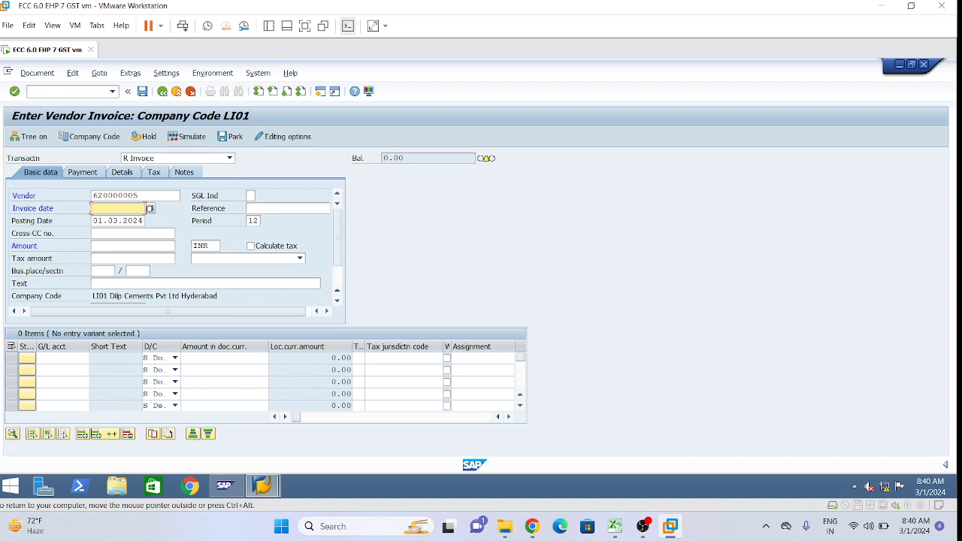
left_click(140, 221)
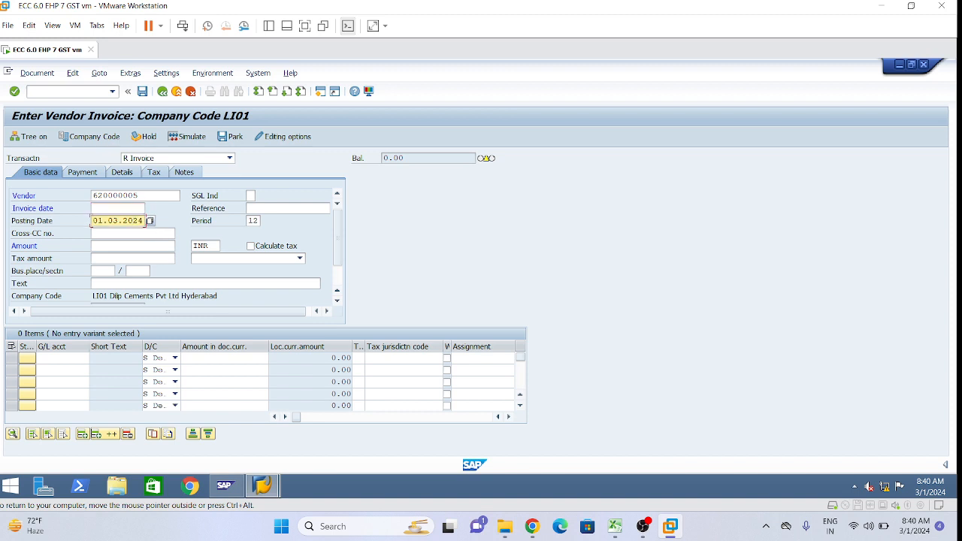
key("ctrl+a")
key("ctrl+c")
left_click(118, 208)
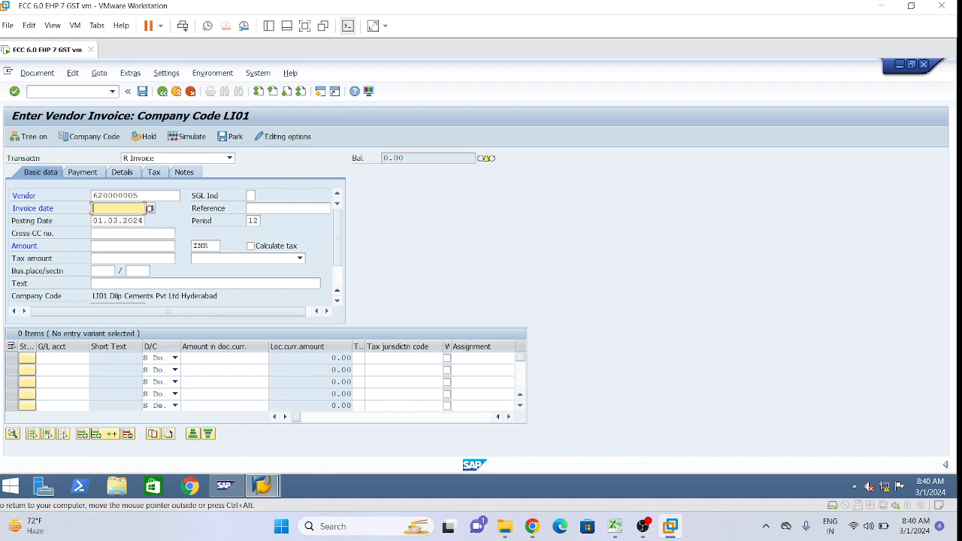
key("ctrl+v")
Fill in the invoice header with reference MCP-01, amount 45000 and text "Mnual Check Posting".
left_click(283, 208)
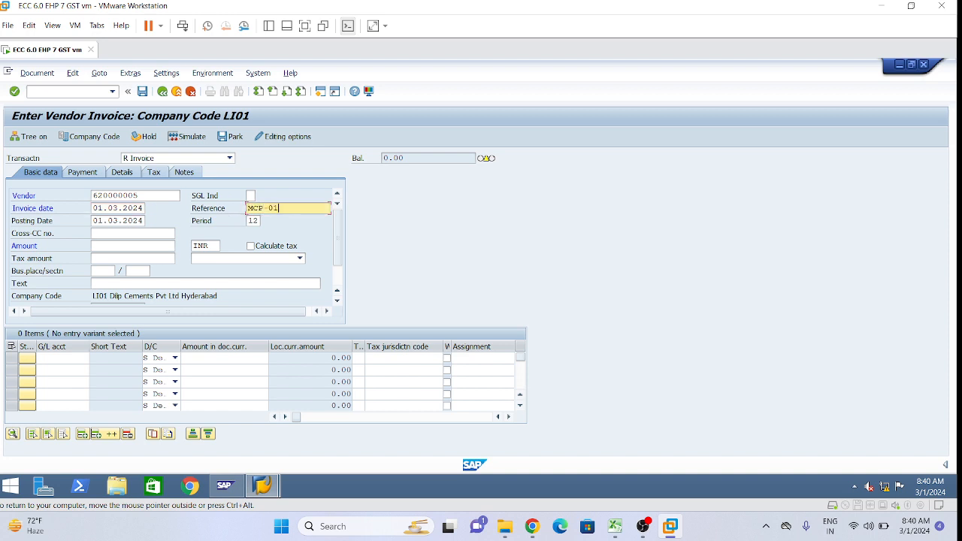
left_click(132, 245)
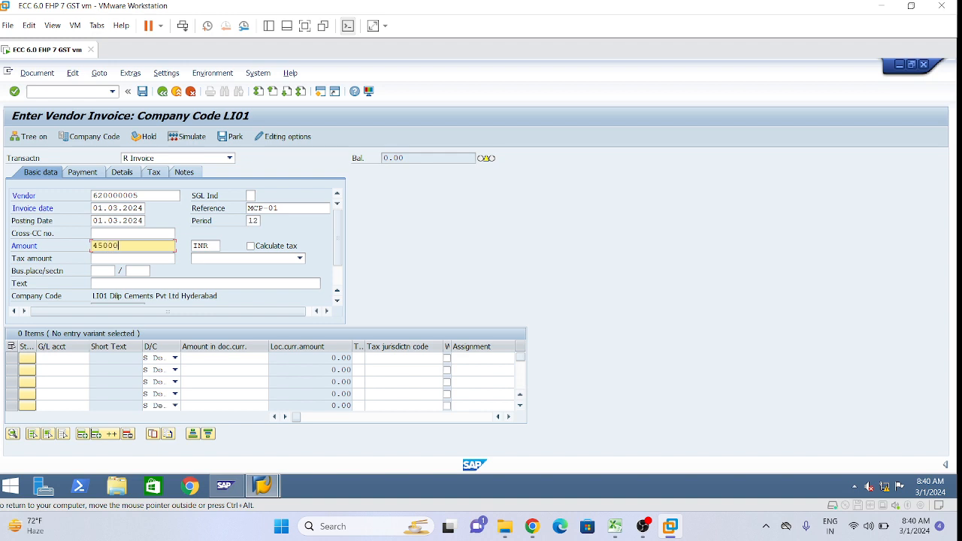
left_click(173, 283)
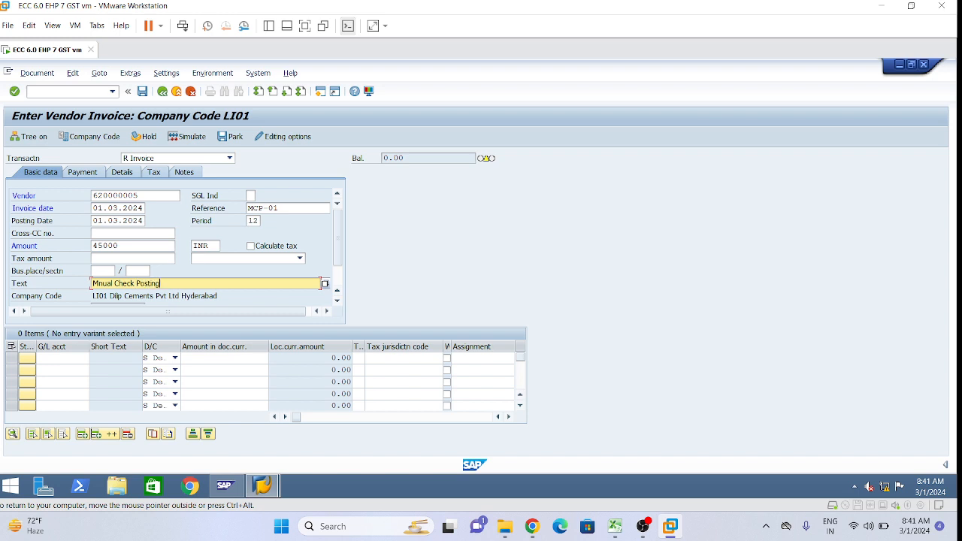
Enter G/L account 450000 in the first line item with * as its document currency amount.
left_click(63, 359)
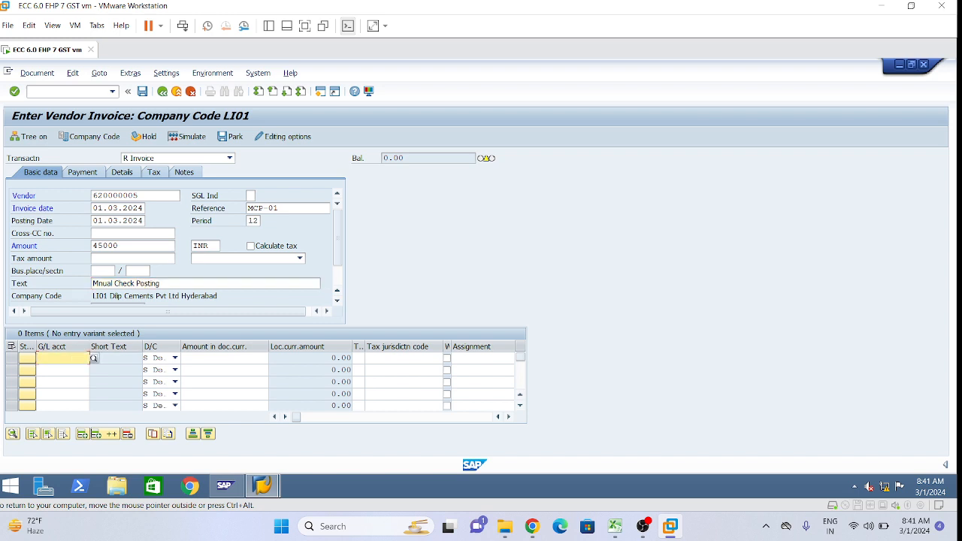
type("450000")
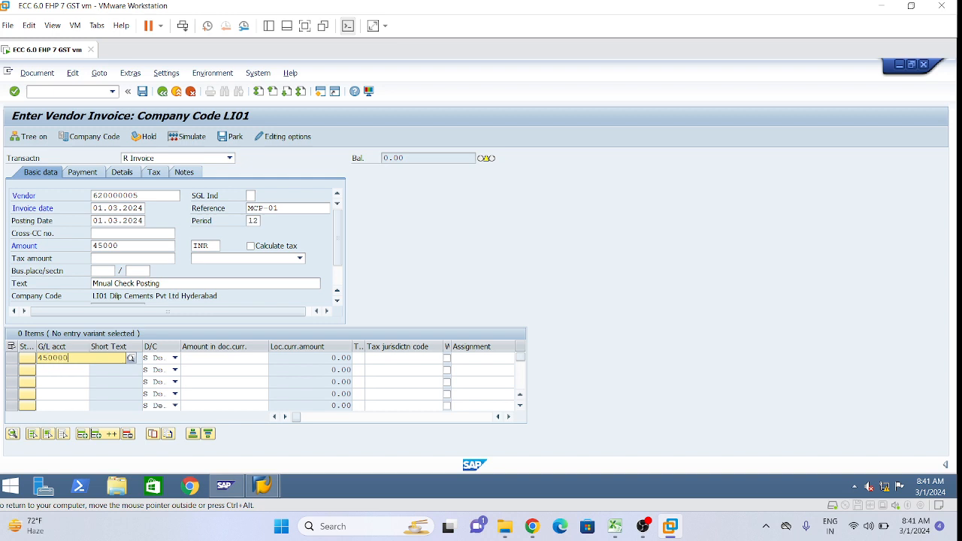
key("Tab")
key("Tab")
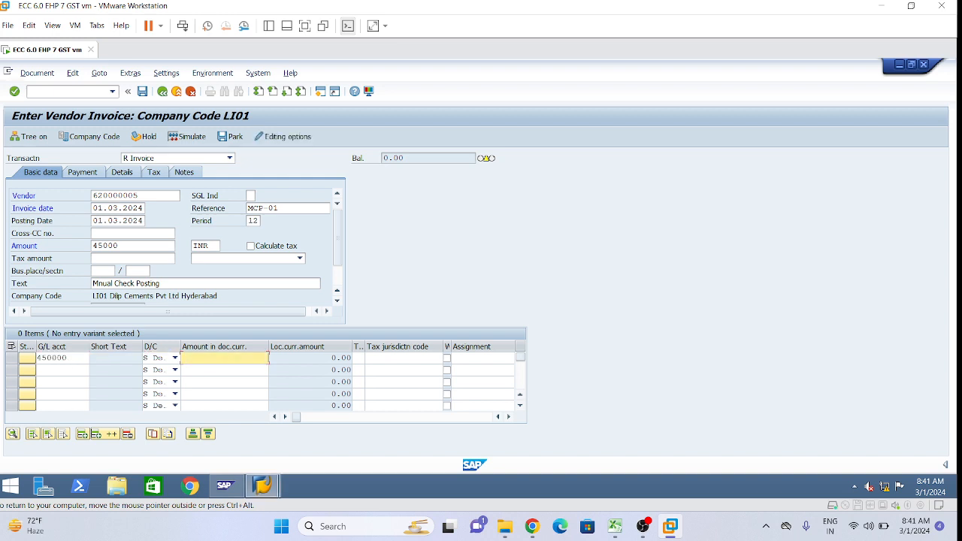
left_click(259, 360)
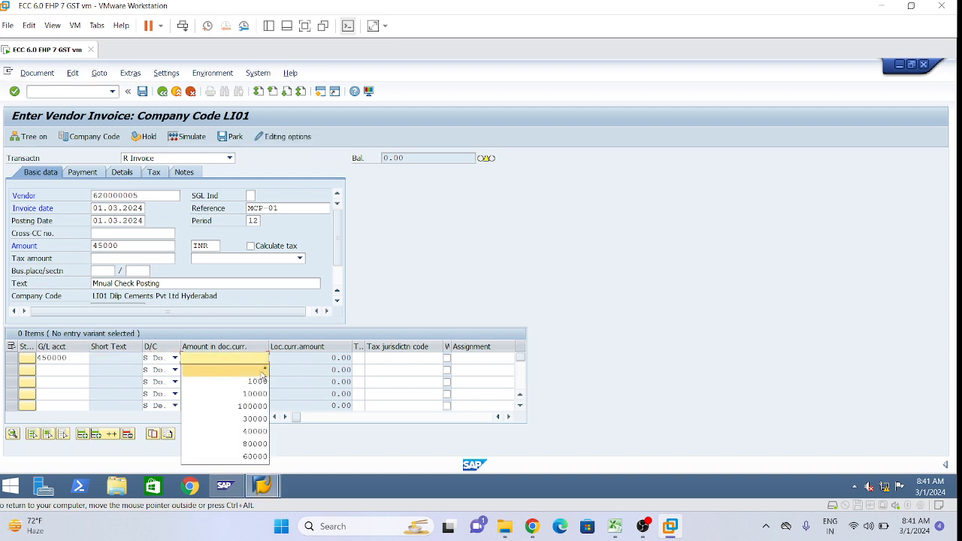
left_click(262, 370)
key("shift+Tab")
key("shift+Tab")
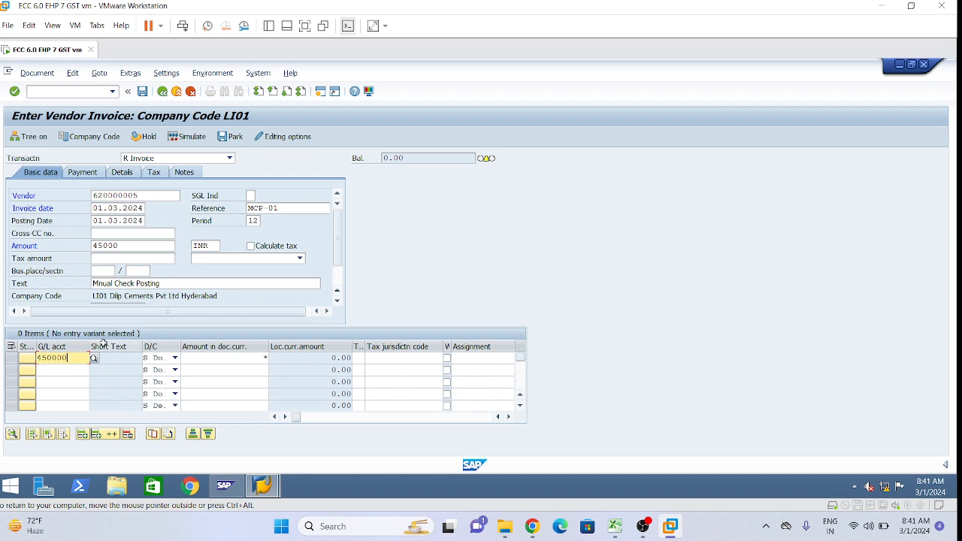
Set the business area of the first line item to LHYD.
left_click(404, 358)
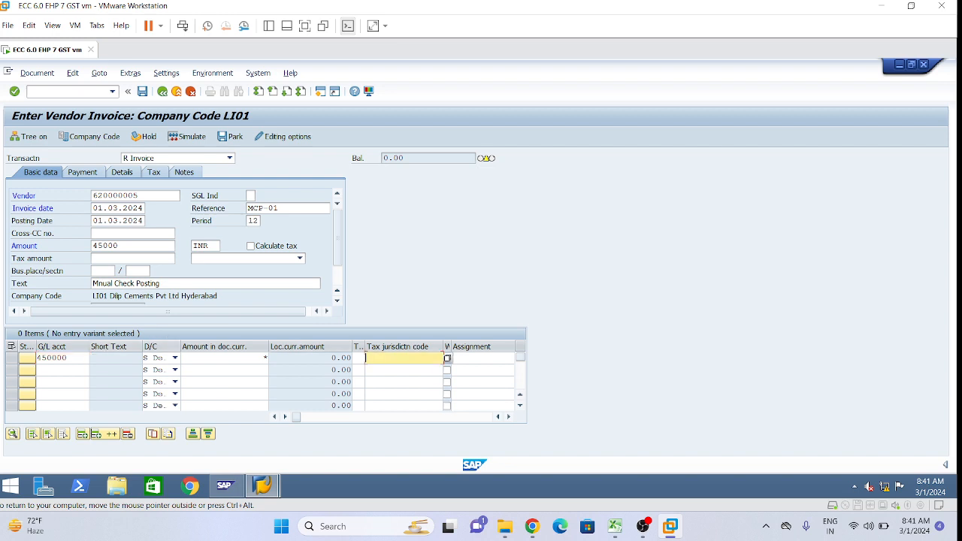
key("Tab")
key("Tab")
key("Tab")
key("Tab")
key("Tab")
key("Tab")
key("Tab")
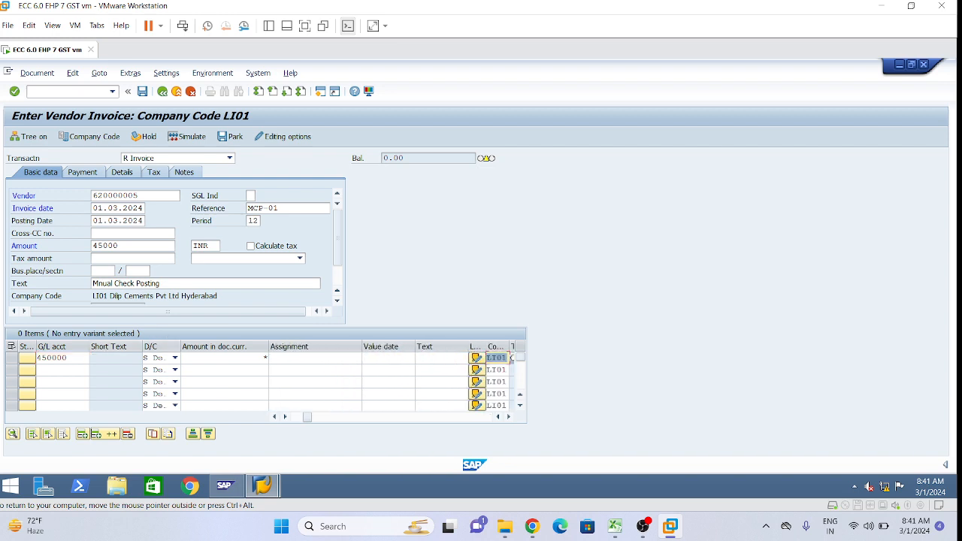
type("LHYD")
key("Tab")
key("Tab")
key("Tab")
key("Tab")
key("Tab")
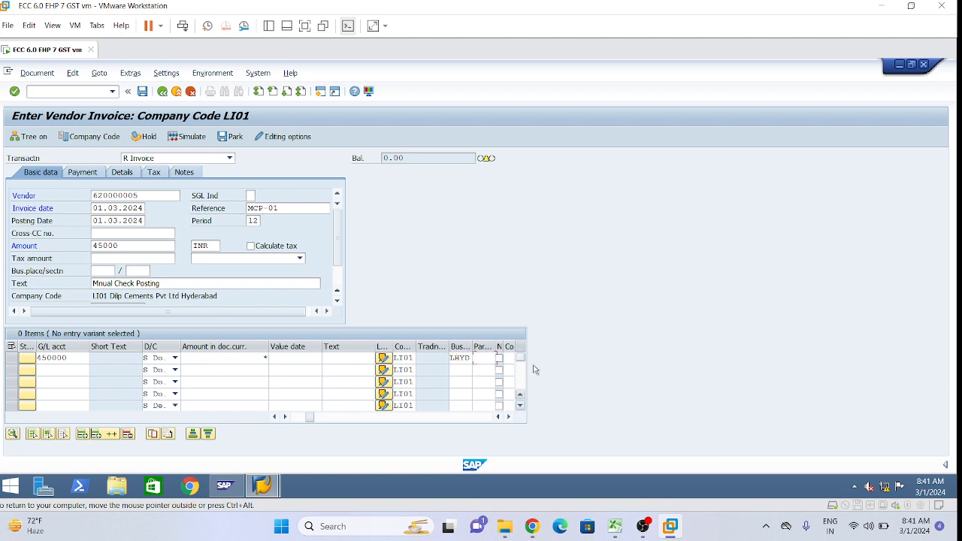
Set the profit center of the first line item to 1000 and validate the entries.
key("Tab")
key("Tab")
key("Tab")
key("Tab")
key("Tab")
key("Tab")
key("Tab")
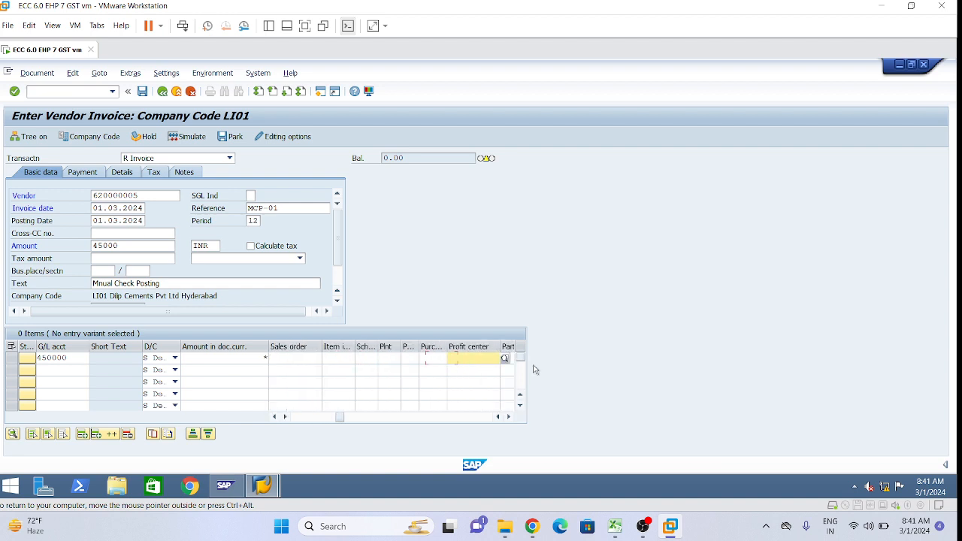
left_click(472, 372)
key("Return")
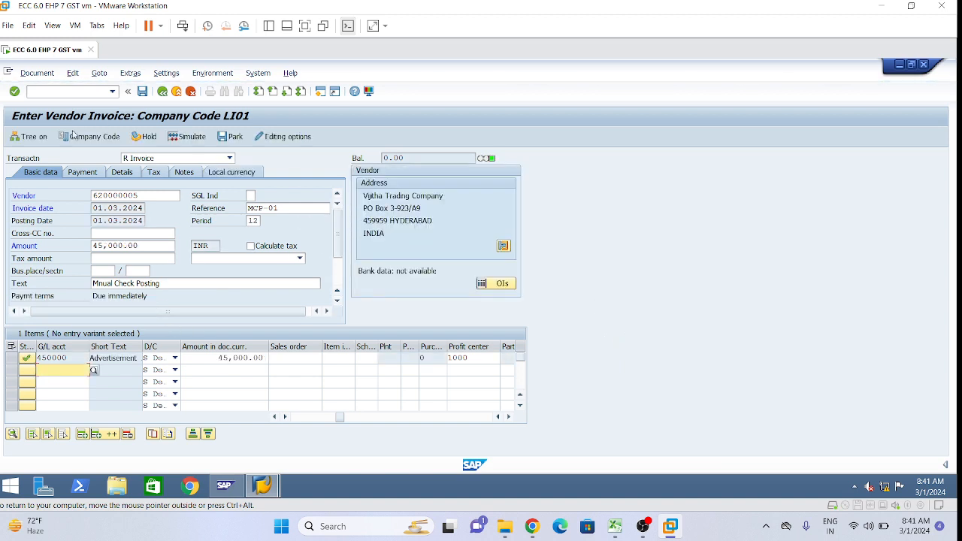
Simulate the vendor invoice and post it from the document overview.
left_click(37, 73)
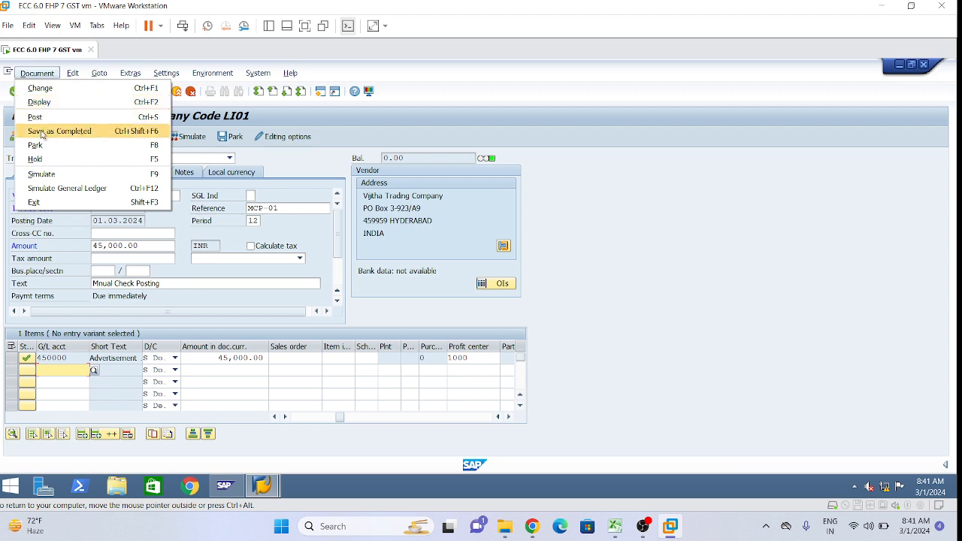
left_click(42, 174)
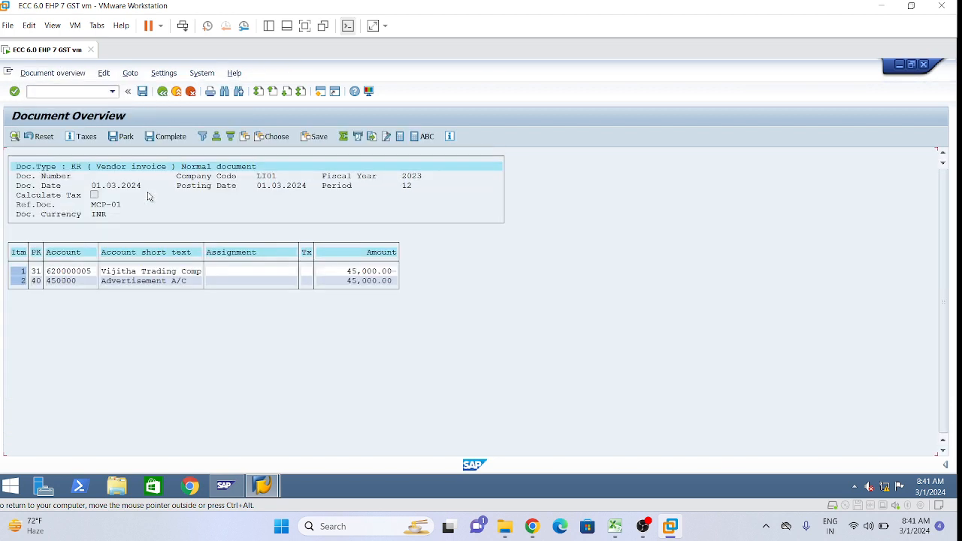
left_click(143, 97)
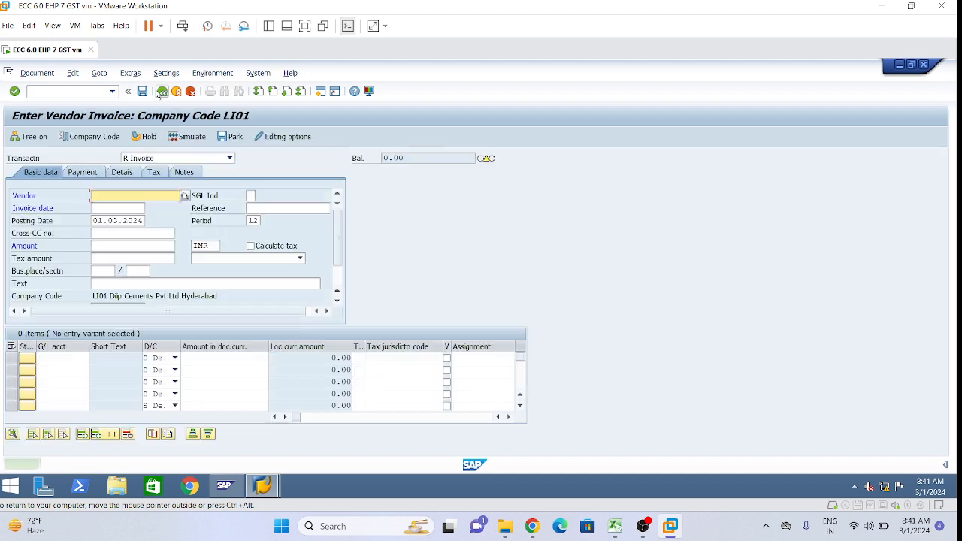
Open a new SAP session and start the vendor line item display with transaction FBL1N.
mouse_move(262, 485)
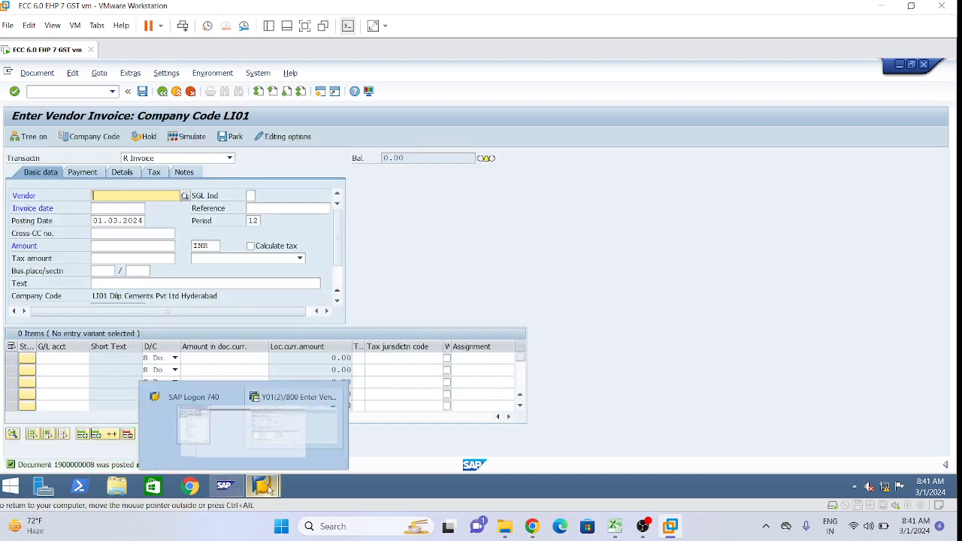
left_click(335, 425)
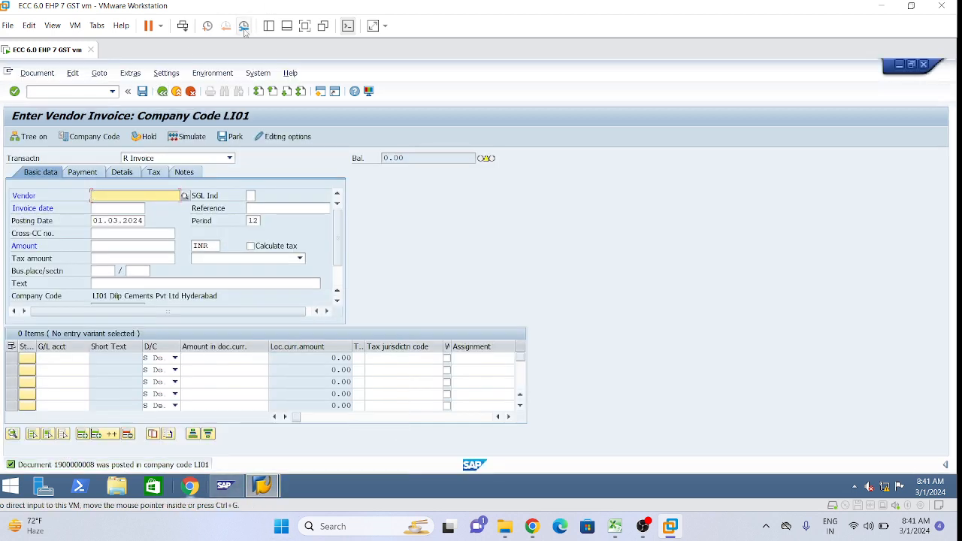
left_click(260, 74)
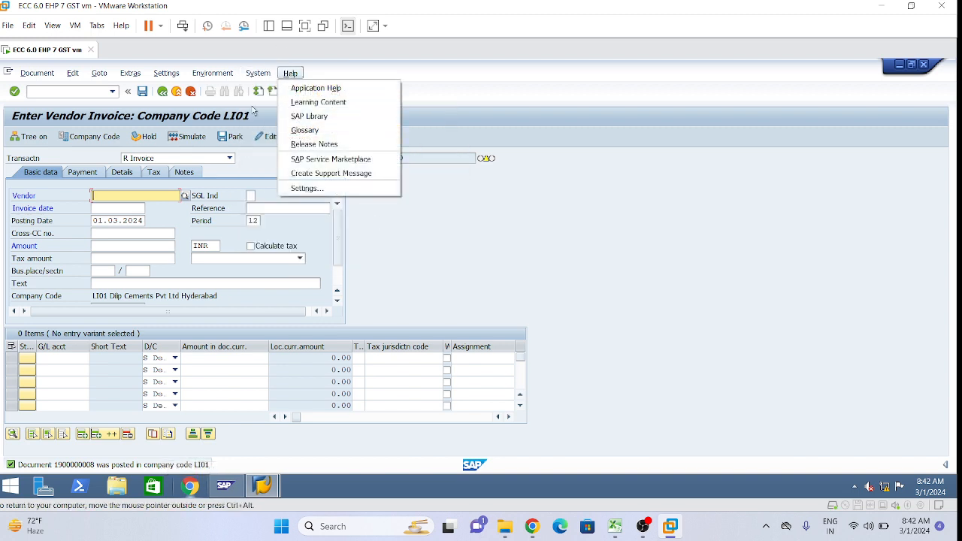
left_click(505, 270)
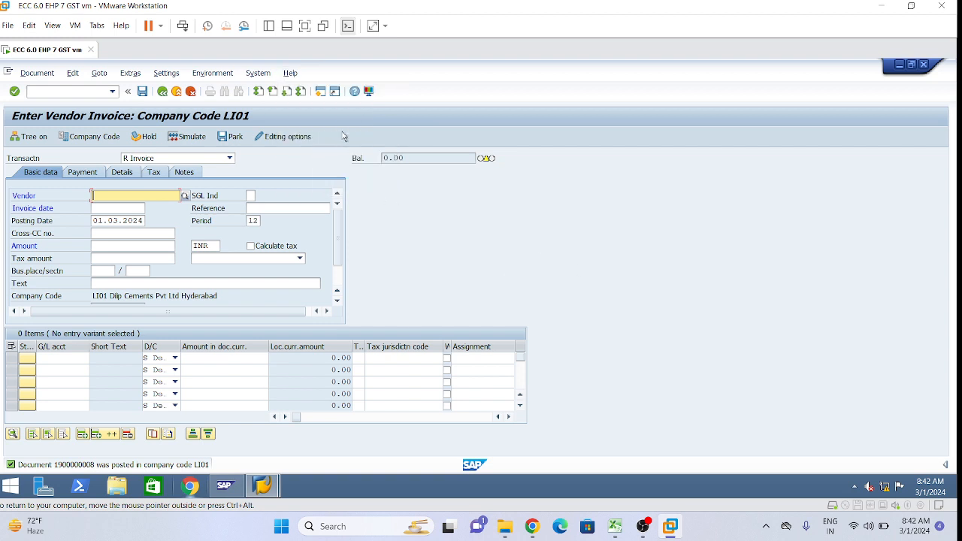
left_click(321, 93)
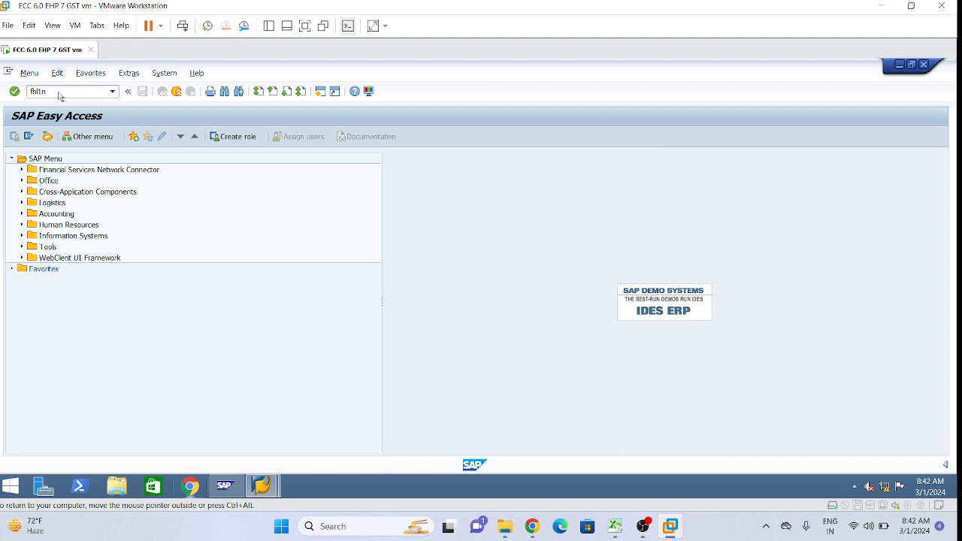
type("fbl1n")
key("Return")
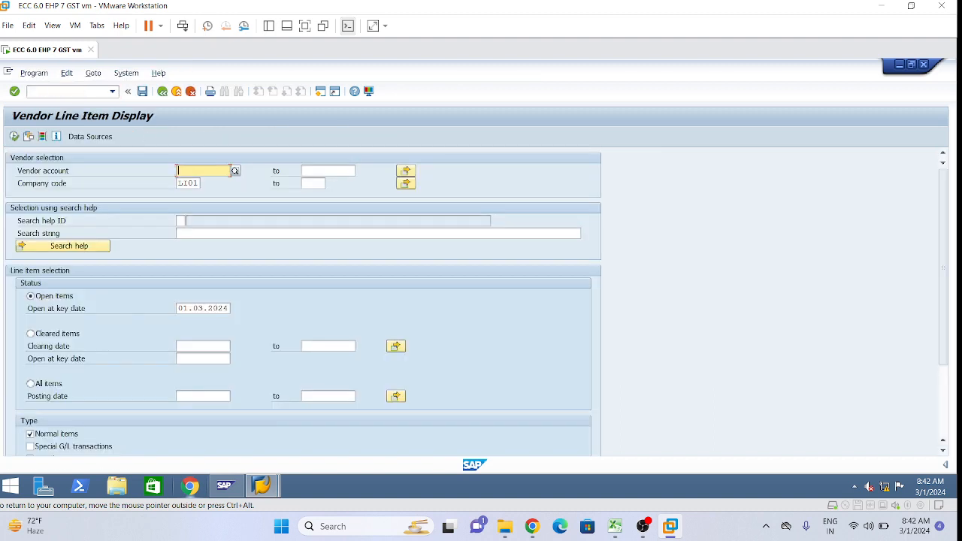
Run the line item report for vendor Vijitha Trading Company in company code LI01 with the All items status.
left_click(204, 184)
key("BackSpace")
type("5")
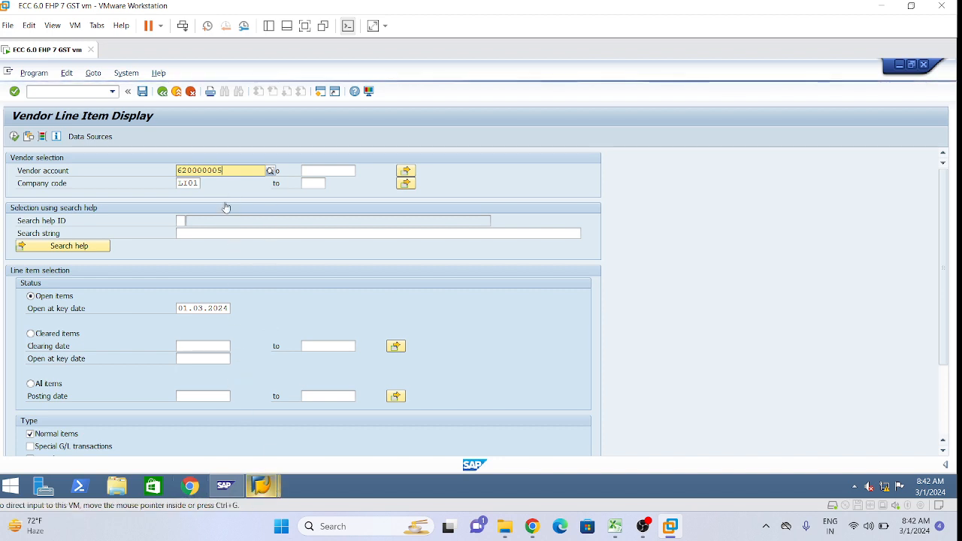
key("alt+Tab")
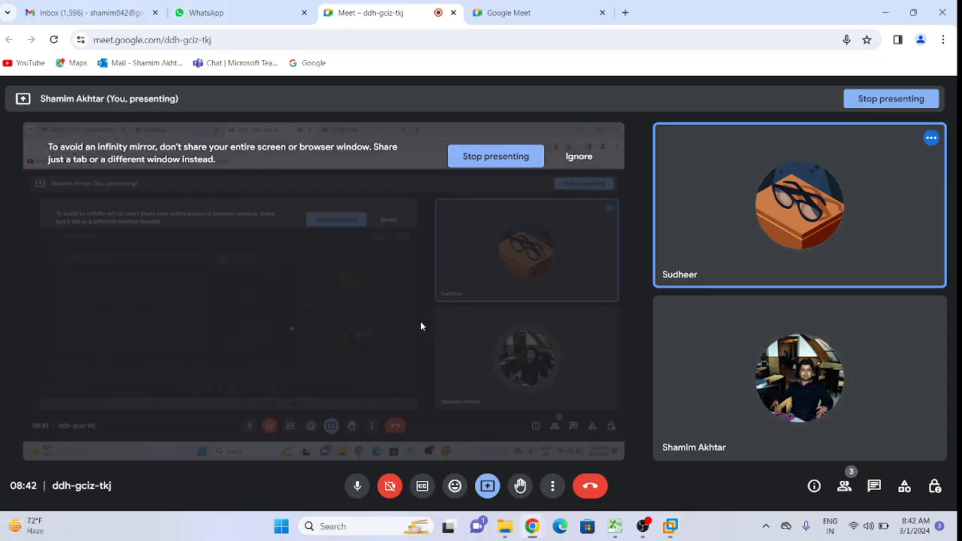
key("alt+Tab")
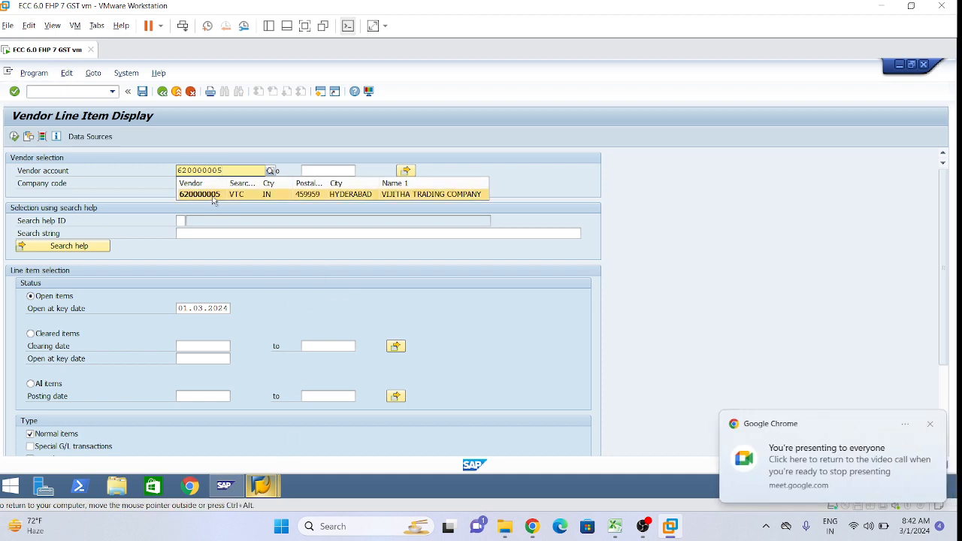
left_click(31, 385)
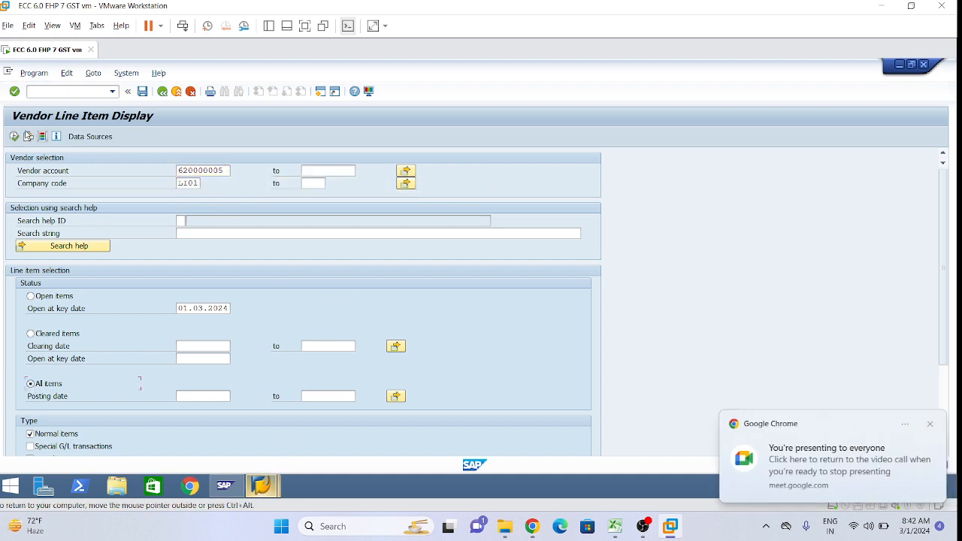
key("F8")
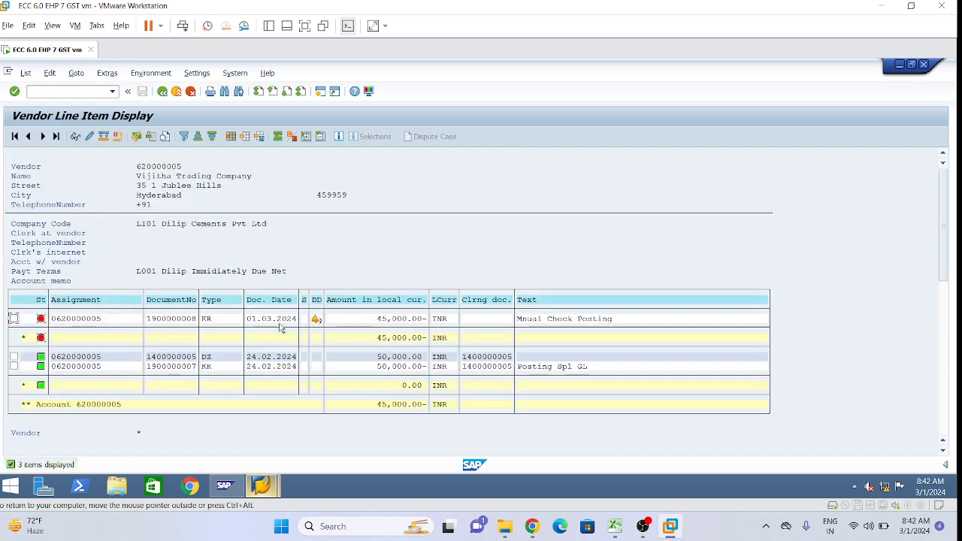
Examine the date and document number of the open invoice line, and return to the vendor invoice session.
left_click(272, 318)
left_click(157, 318)
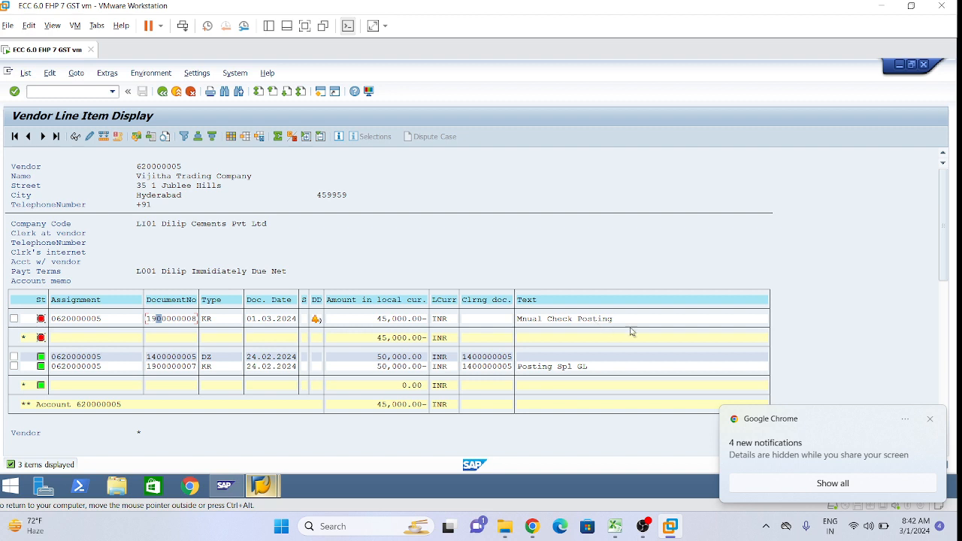
left_click(930, 420)
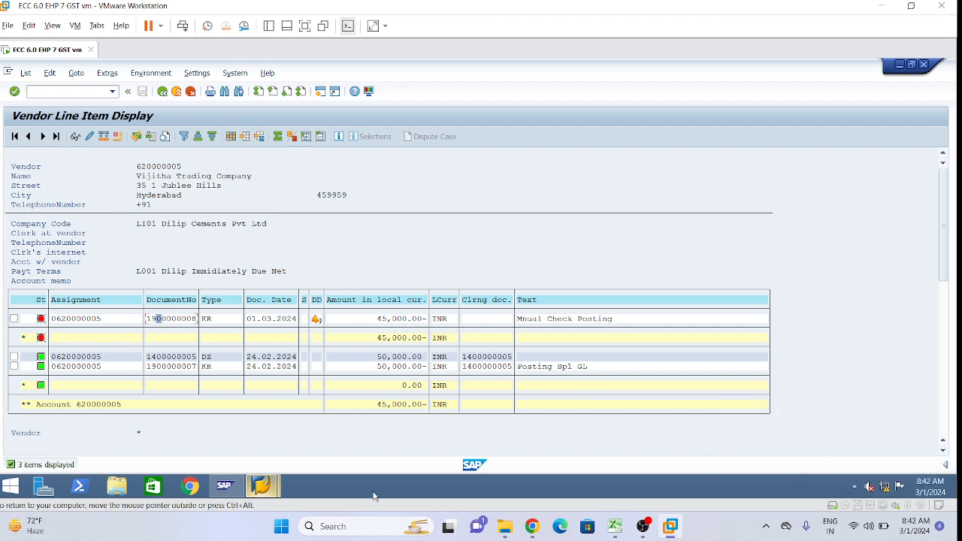
left_click(275, 489)
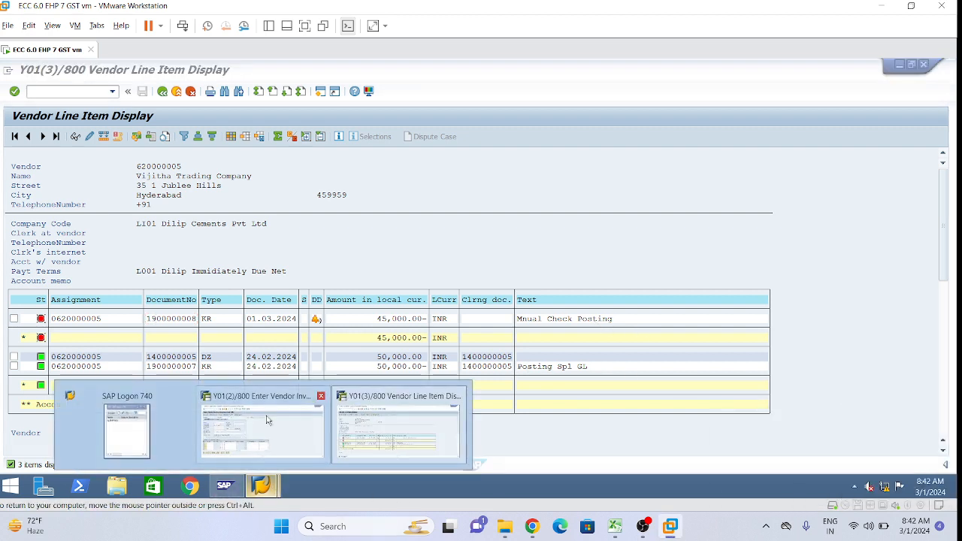
left_click(278, 431)
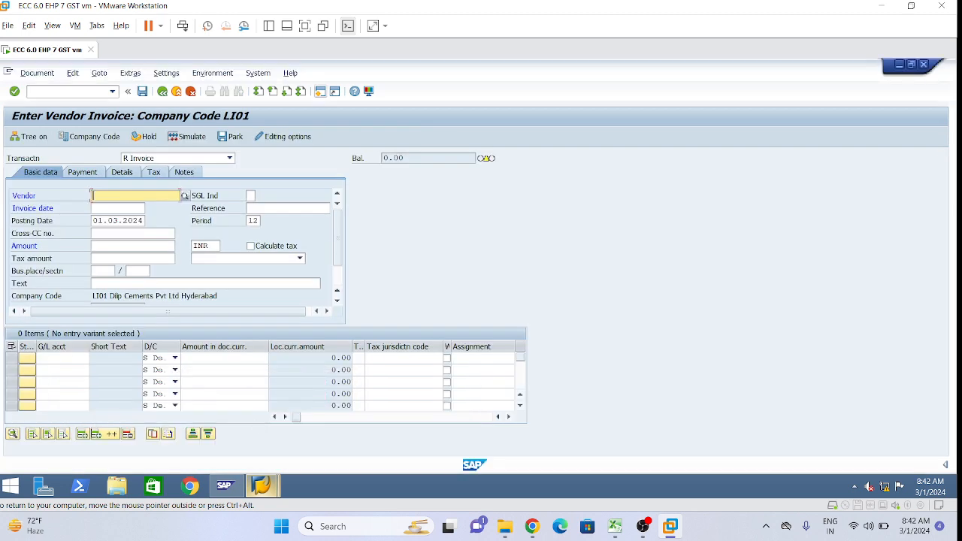
Switch to Excel and review the Vendor Payment stage of the Single Vendor manual check scenario on the Bank Payments sheet.
left_click(616, 528)
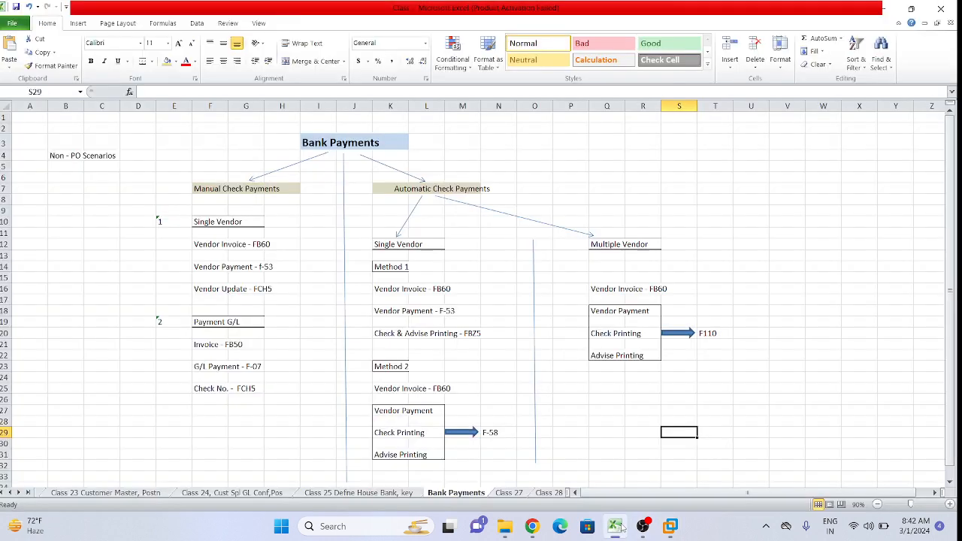
left_click(178, 268)
left_click_drag(178, 269, 276, 272)
left_click(318, 266)
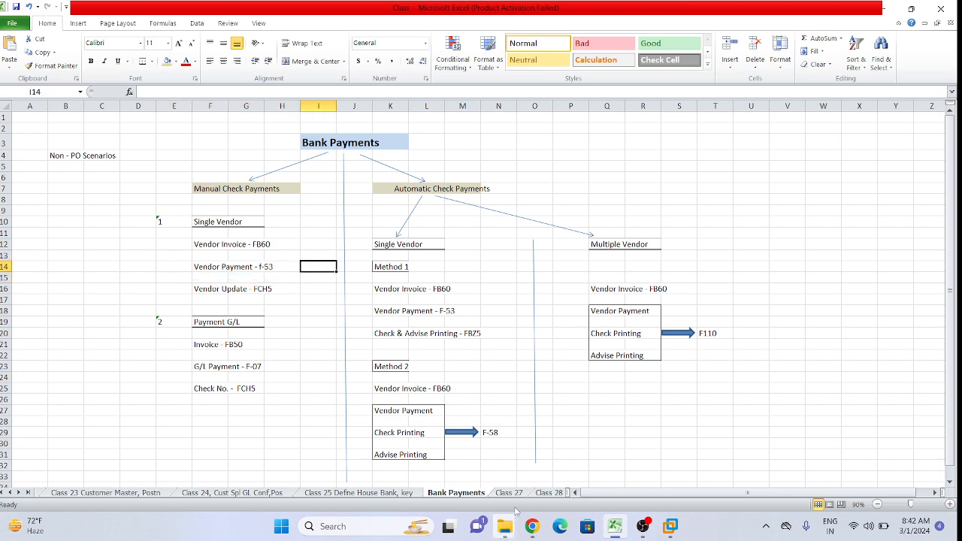
Return to the SAP virtual machine and start outgoing payment posting with transaction F-53.
left_click(670, 526)
left_click(54, 92)
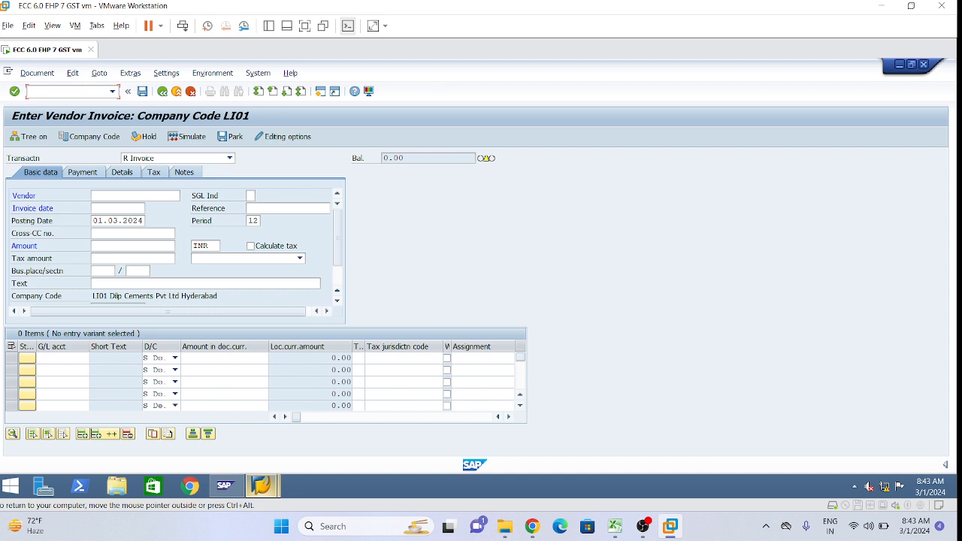
type("/nf-53")
key("Return")
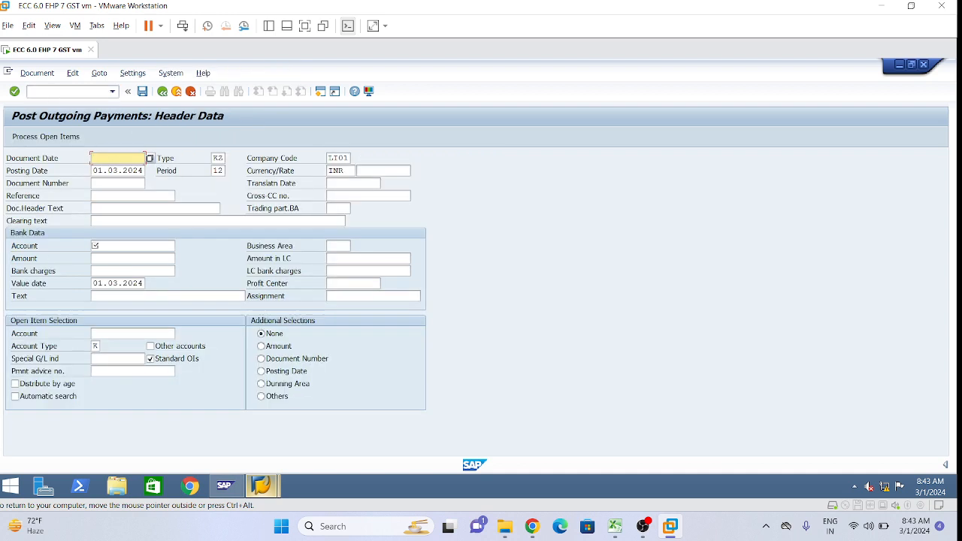
Set the payment's document date to 01.03.2024, copied from the posting date.
left_click(123, 157)
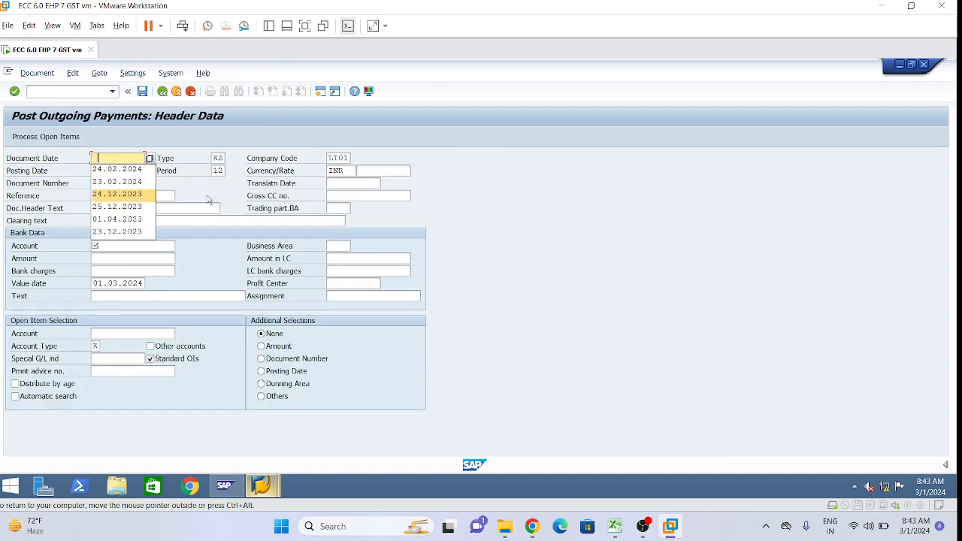
left_click(208, 197)
double_click(114, 171)
key("ctrl+c")
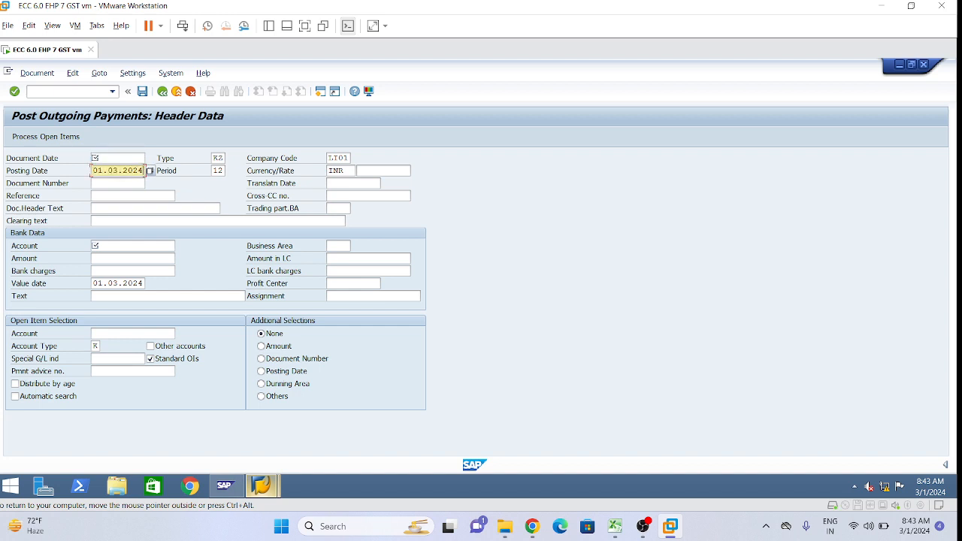
left_click(128, 158)
key("ctrl+v")
Enter MCP-01 as the payment reference and Manual Check Printing as the clearing text.
left_click(130, 196)
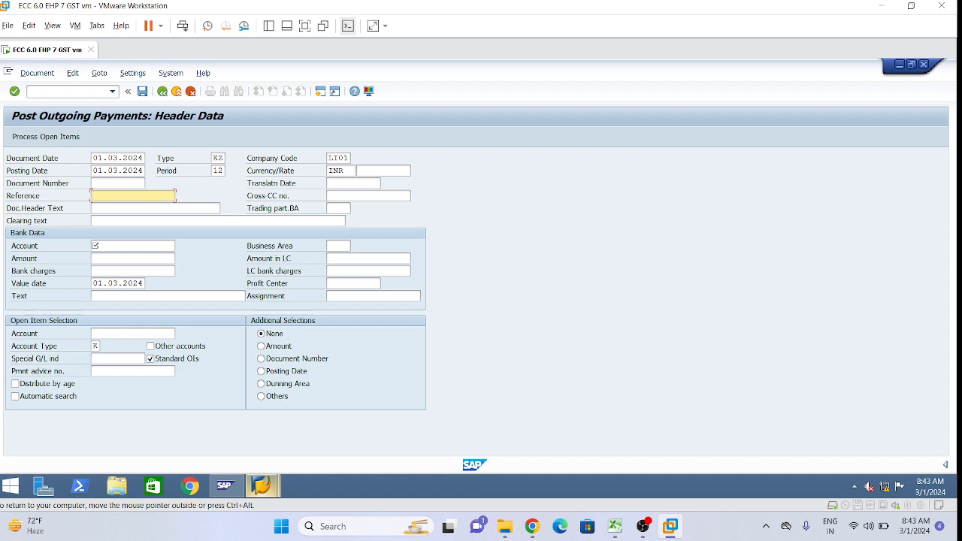
type("MCP-01")
left_click(127, 221)
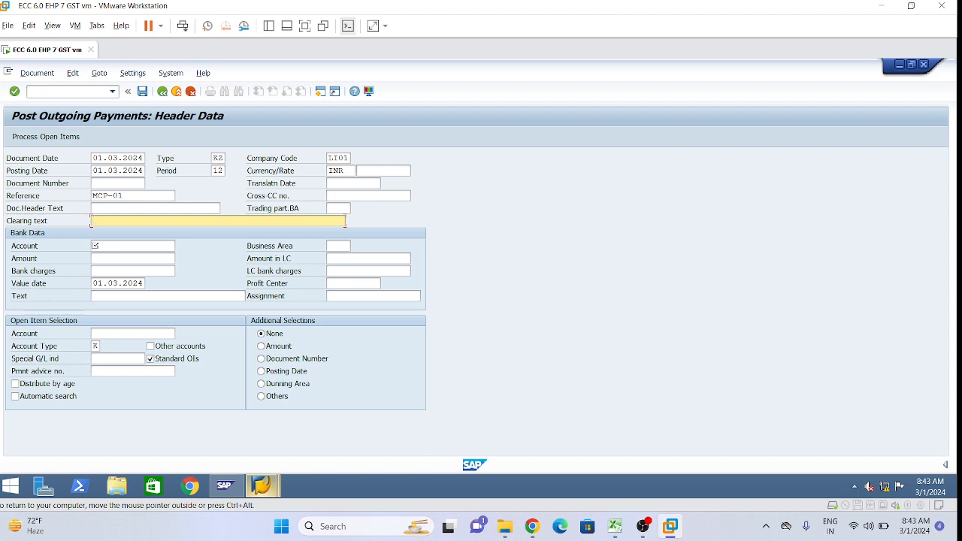
type("Manual Check Printing")
Enter the HDFC Banjar CA OG G/L account in the bank data and set the payment amount to 45000.
left_click(132, 245)
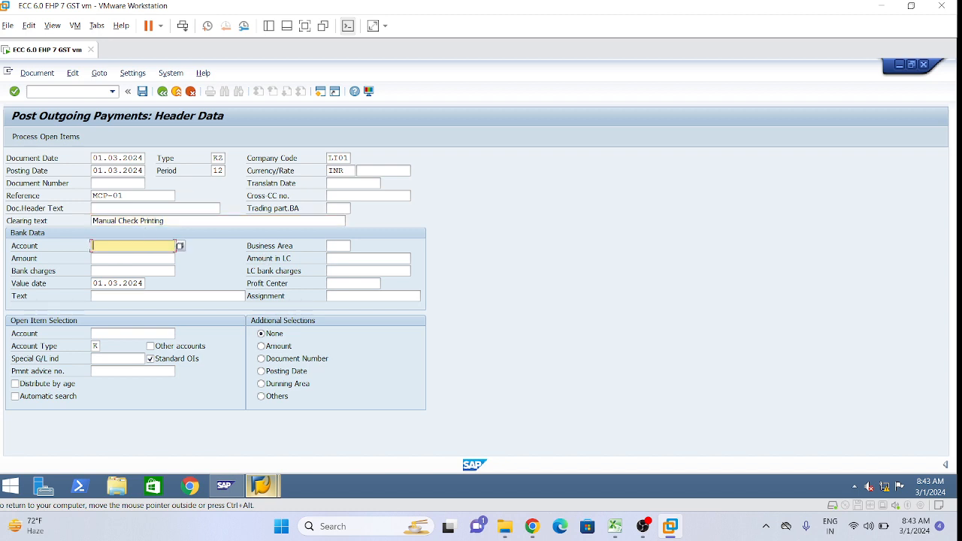
type("241001")
left_click(133, 258)
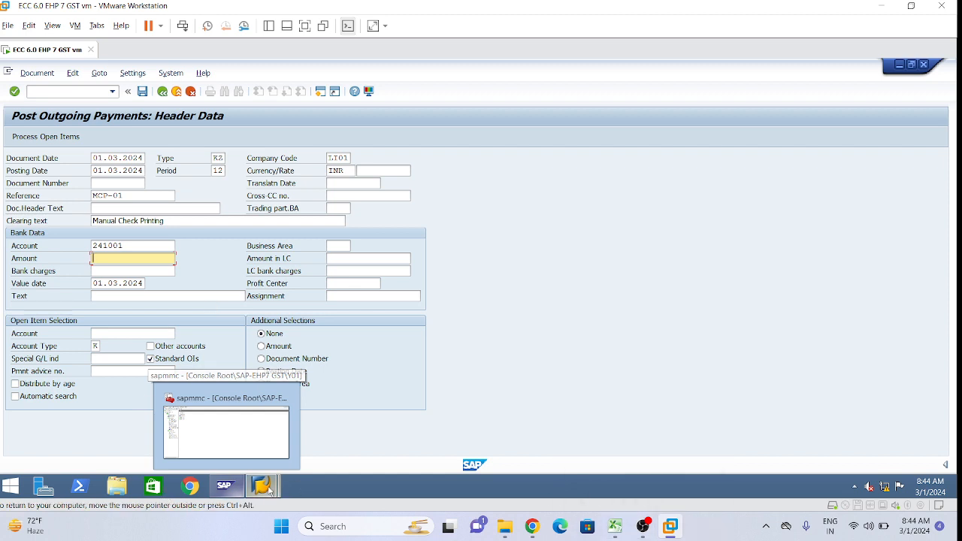
mouse_move(261, 486)
left_click(398, 425)
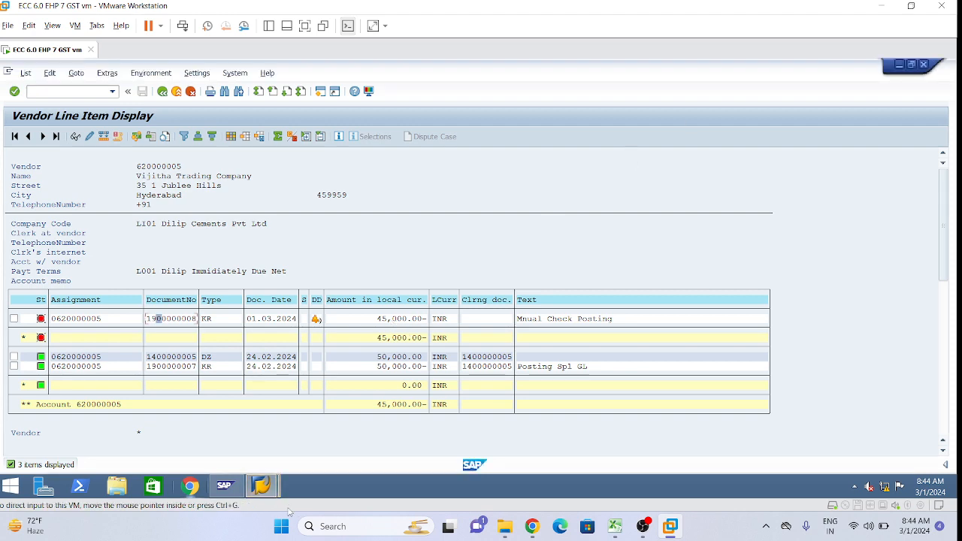
mouse_move(270, 490)
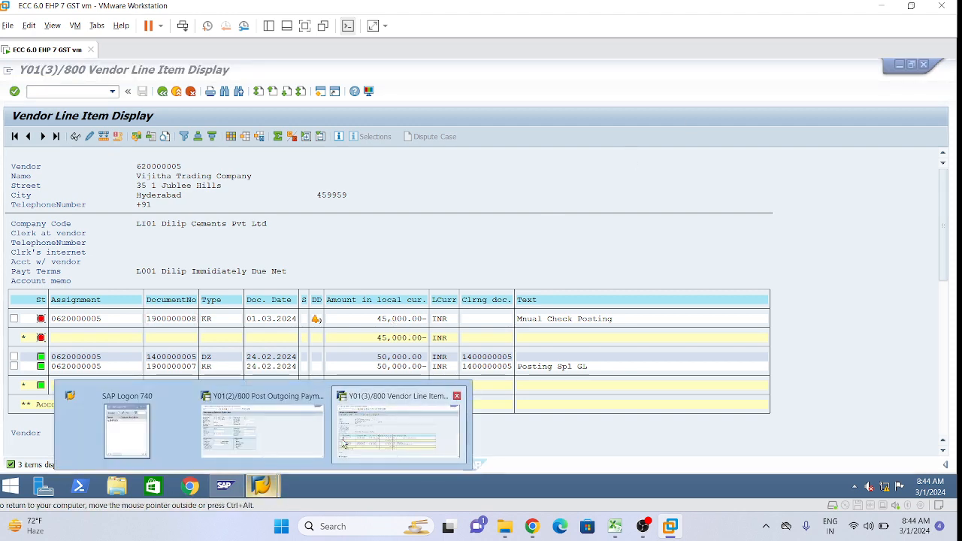
left_click(275, 436)
left_click(93, 270)
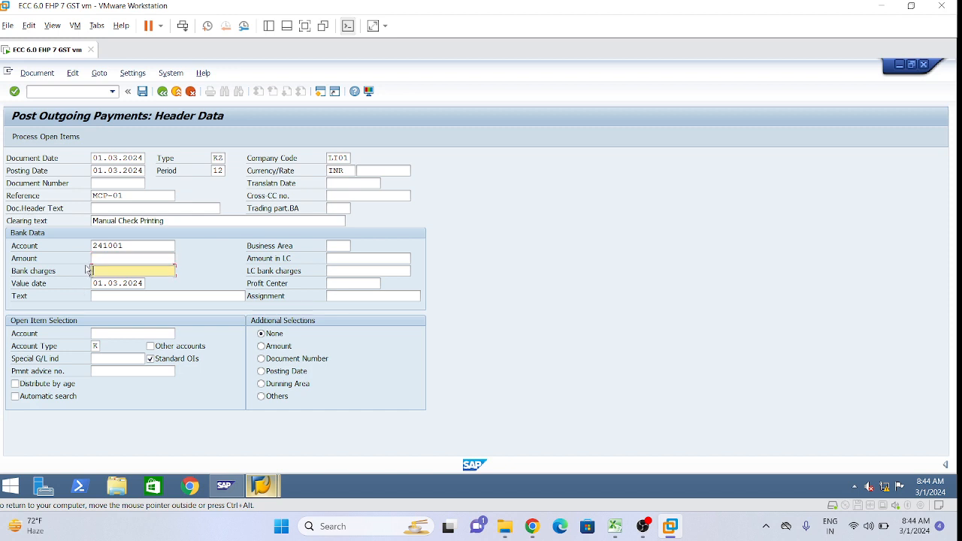
type("45000")
key("ctrl+a")
key("ctrl+x")
left_click(121, 259)
key("ctrl+v")
Set the bank data text to Manual Check Print and enter Vijitha Trading Company's vendor account in the open item selection.
left_click(116, 296)
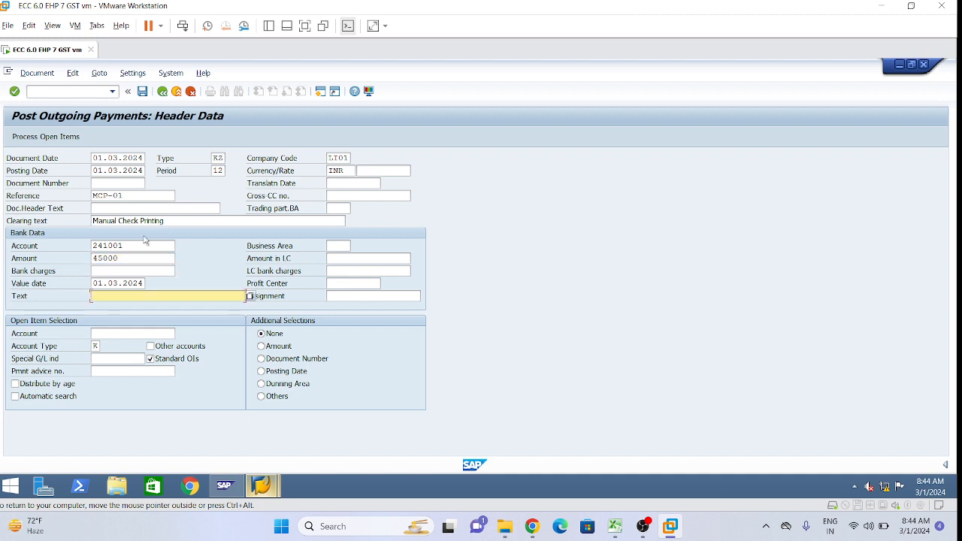
type("Manual Check Print")
left_click(113, 334)
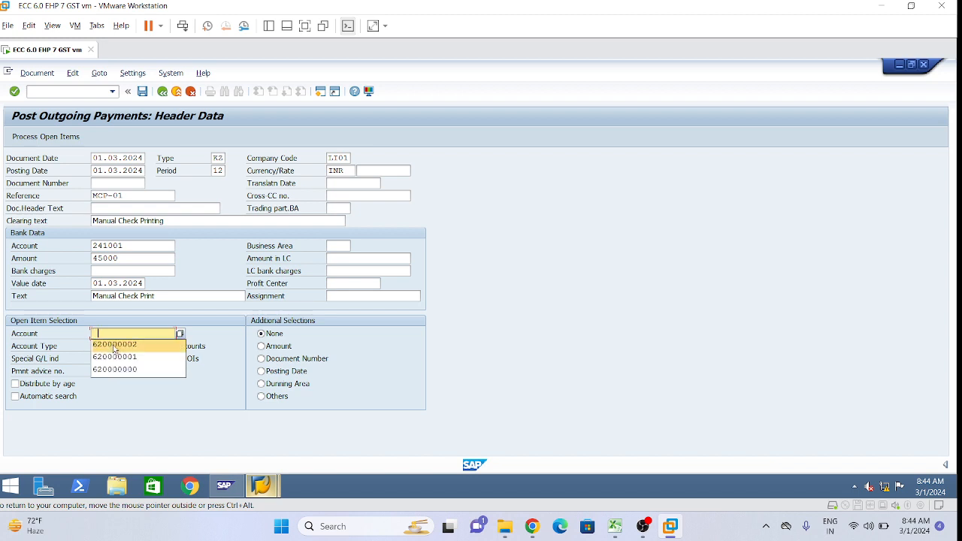
left_click(127, 345)
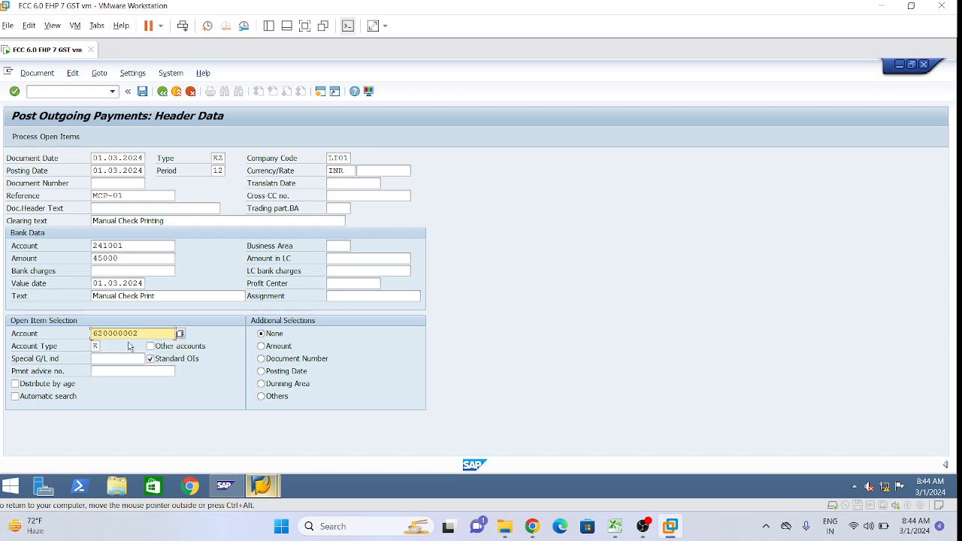
type("5")
left_click(144, 359)
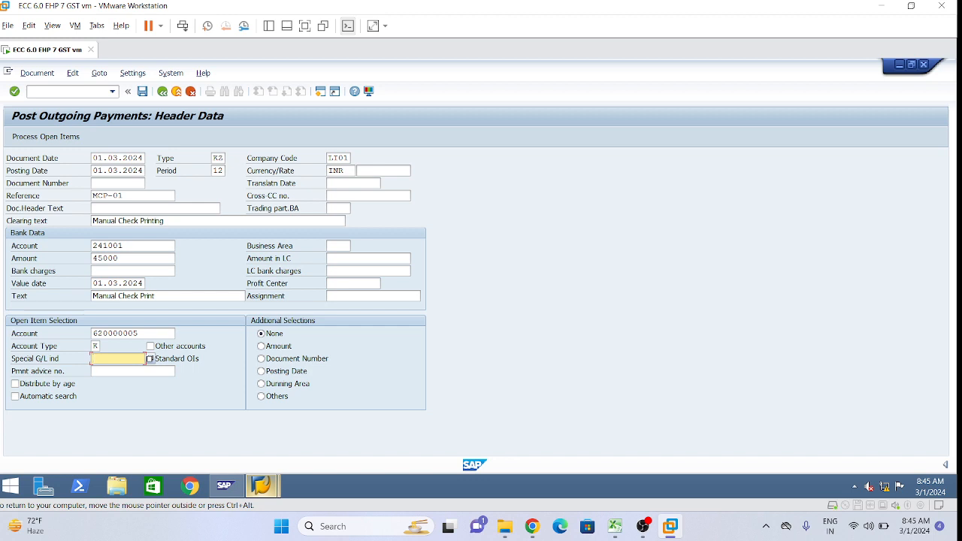
type("R")
left_click(150, 358)
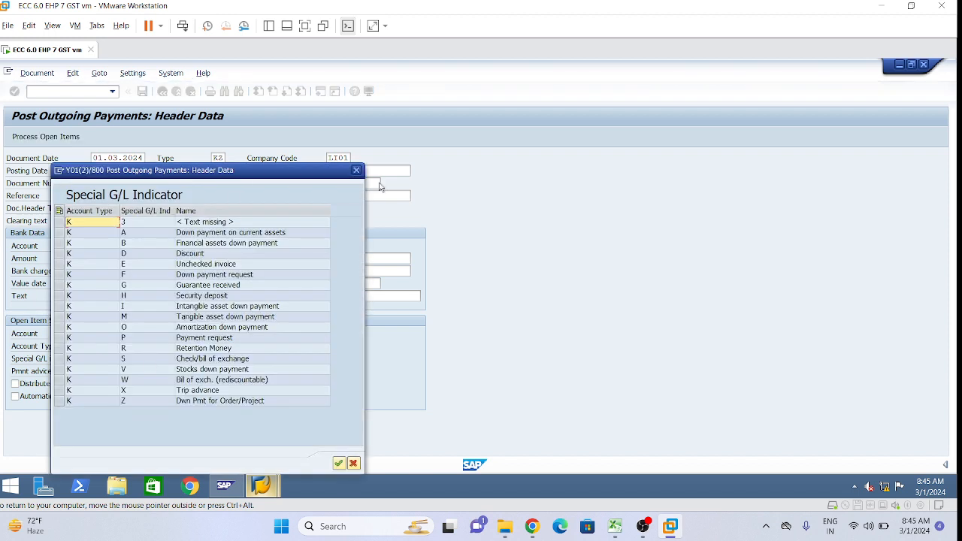
left_click(356, 171)
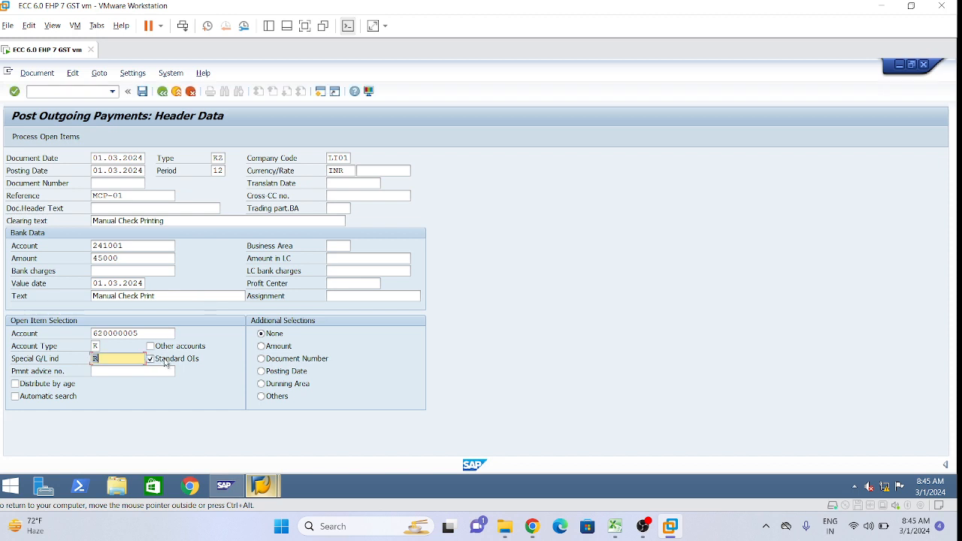
left_click(150, 359)
left_click(97, 360)
key("BackSpace")
left_click(151, 358)
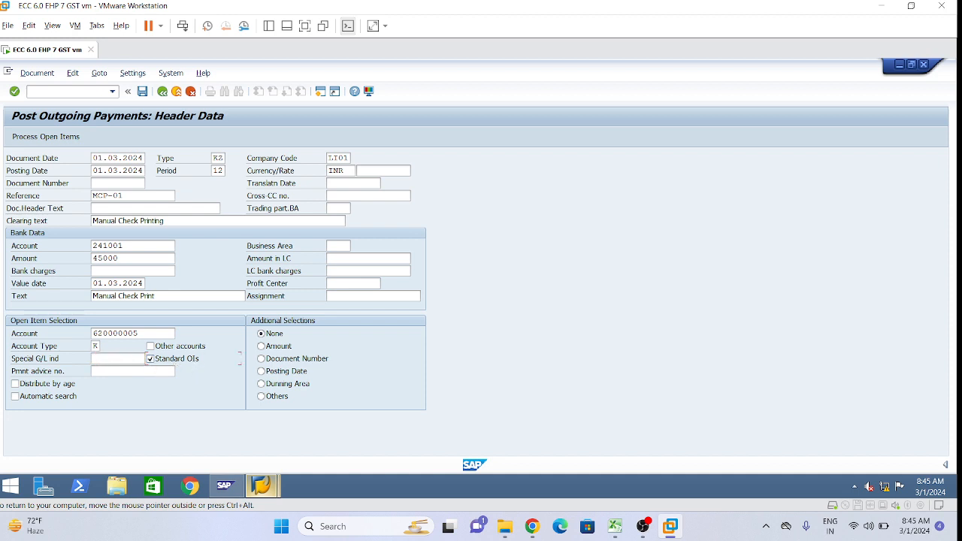
left_click(120, 358)
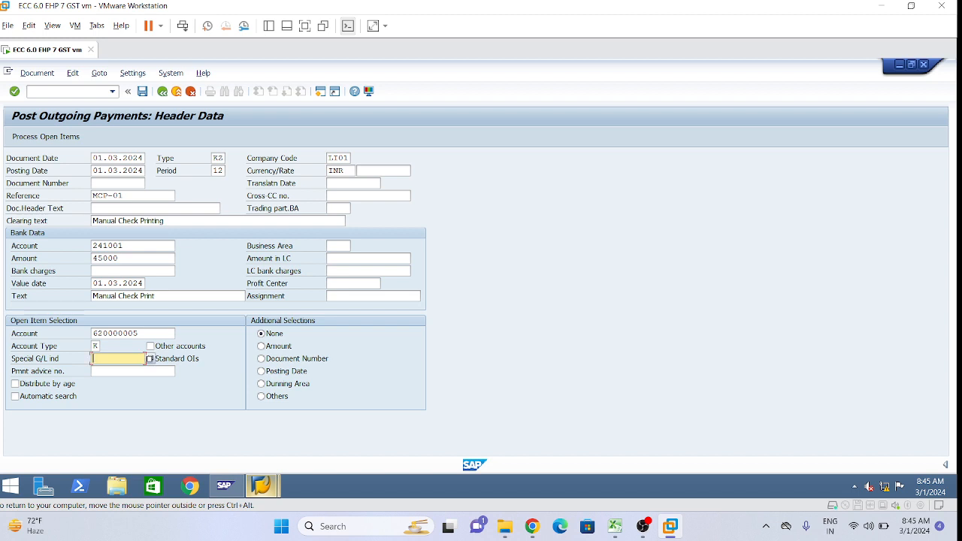
Process the vendor's open items and assign the 45,000.00 INR invoice to the payment.
left_click(46, 137)
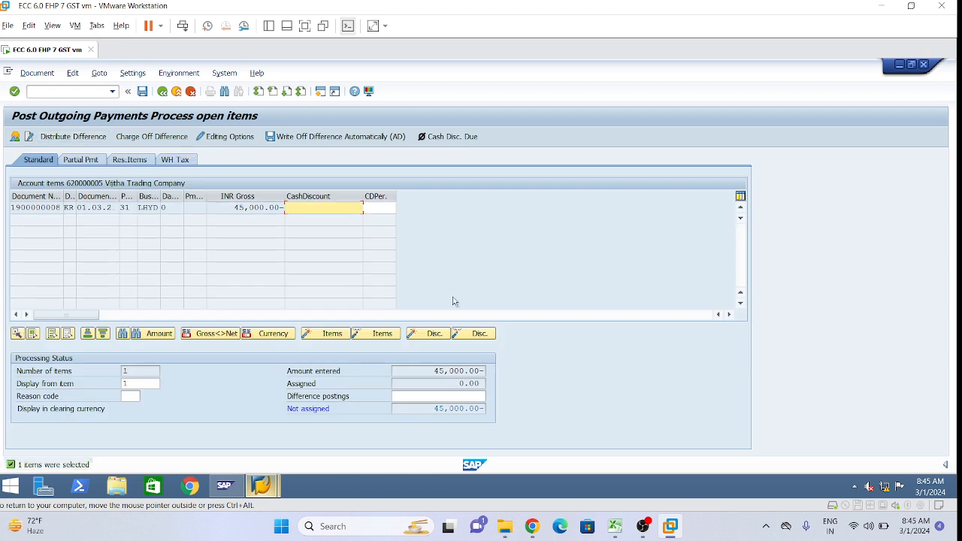
double_click(245, 208)
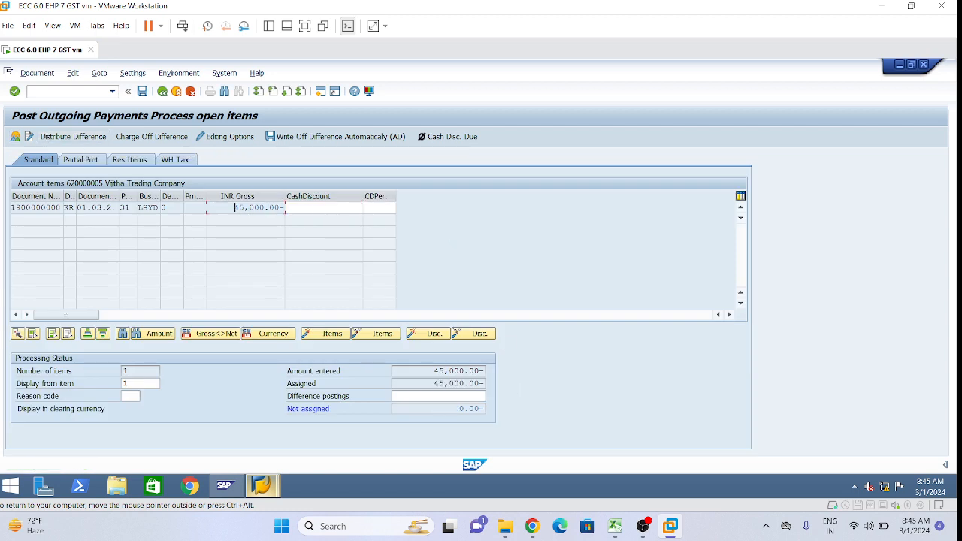
Simulate the outgoing payment document and post it from the display overview.
left_click(37, 73)
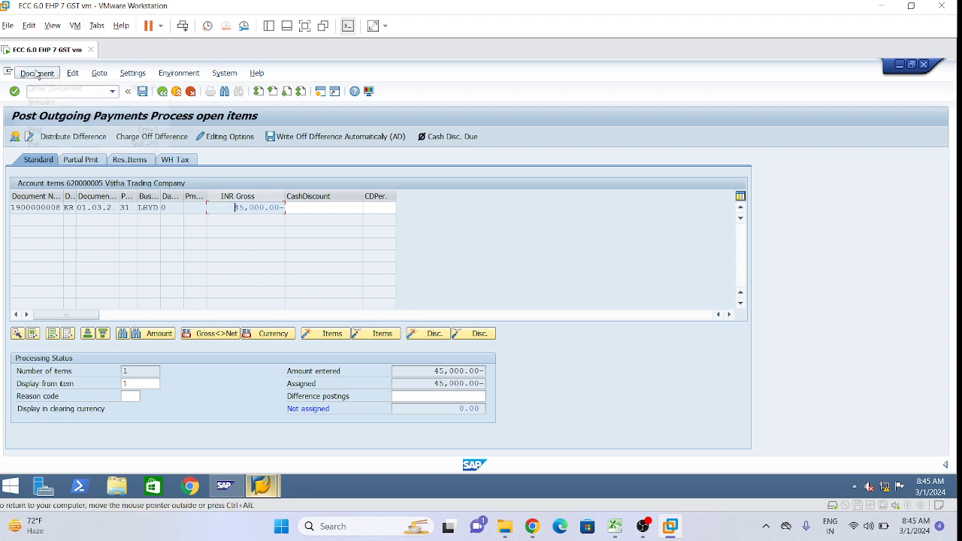
left_click(42, 103)
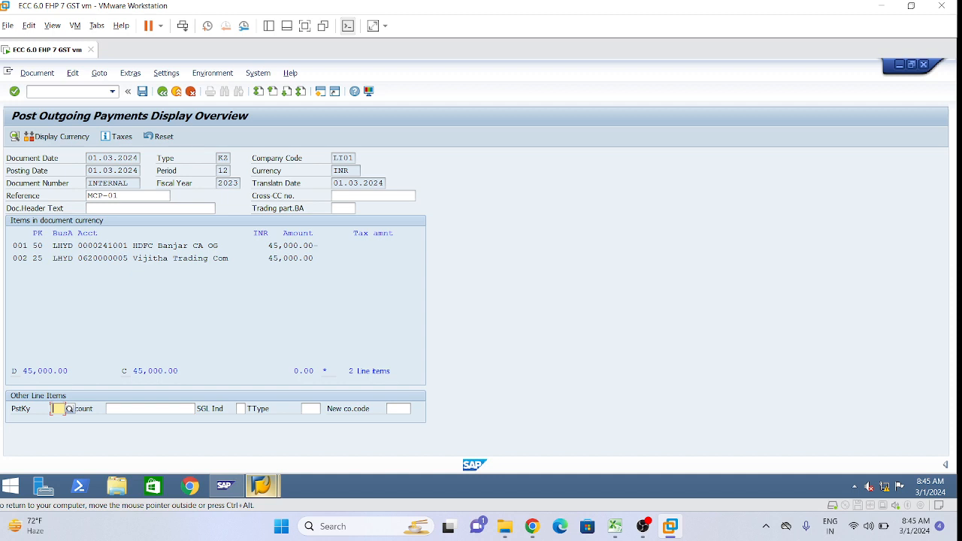
left_click(142, 91)
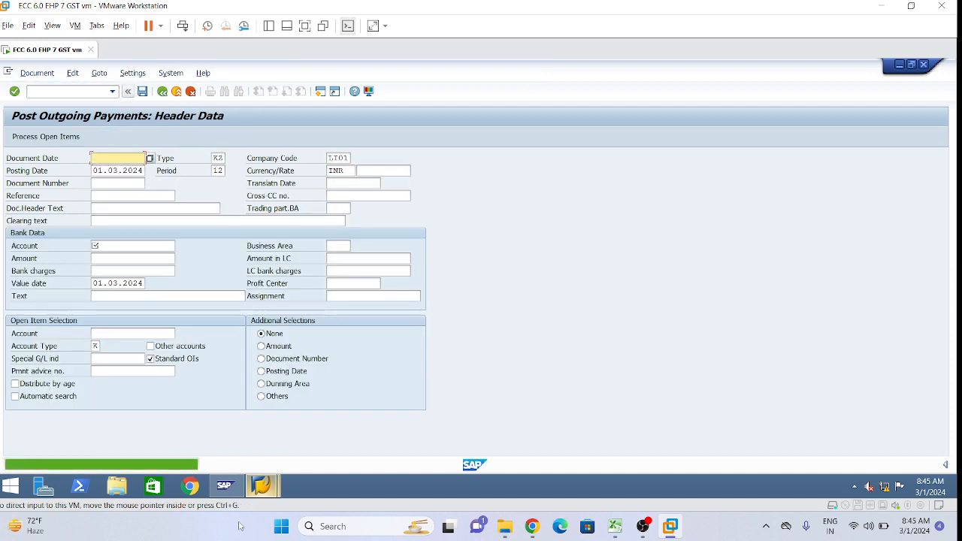
Return to the vendor line item display session and refresh the list.
mouse_move(262, 485)
left_click(381, 430)
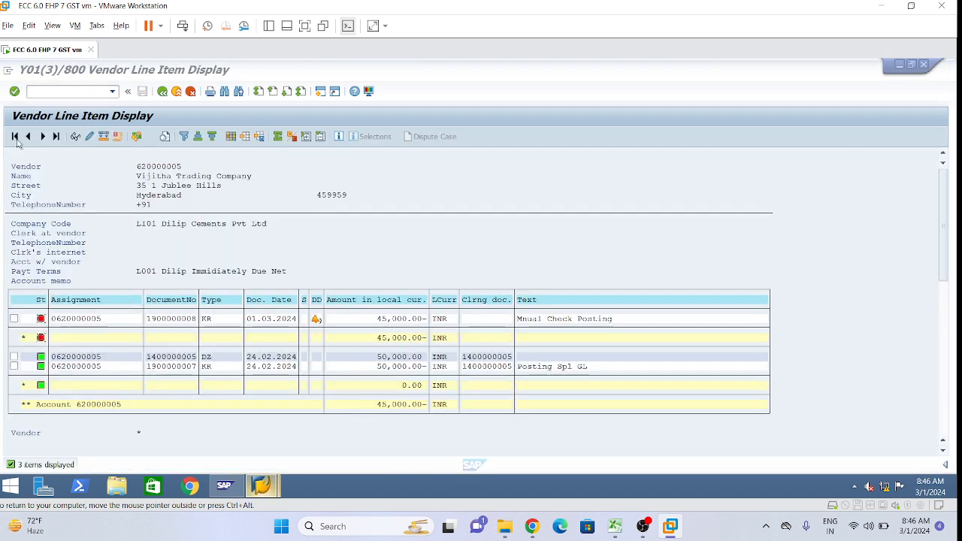
left_click(25, 73)
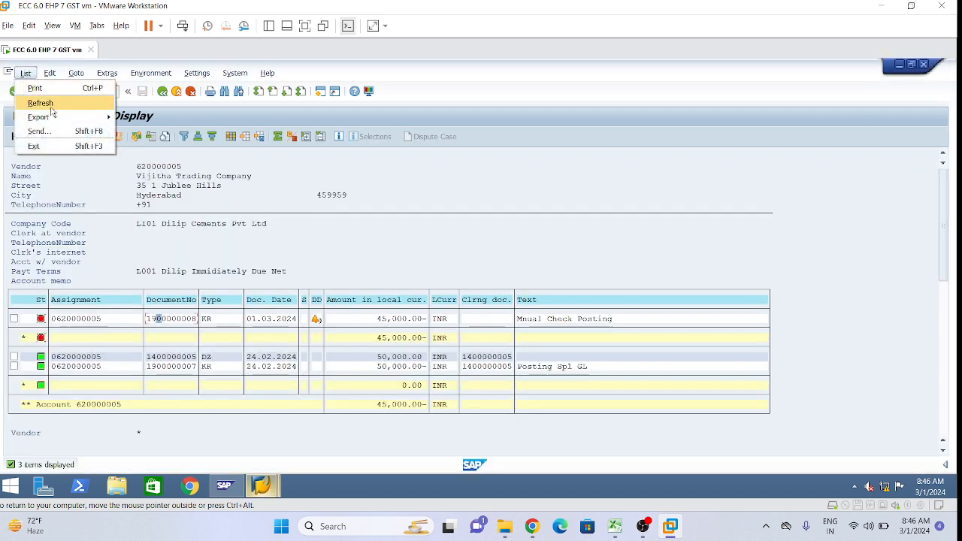
left_click(49, 103)
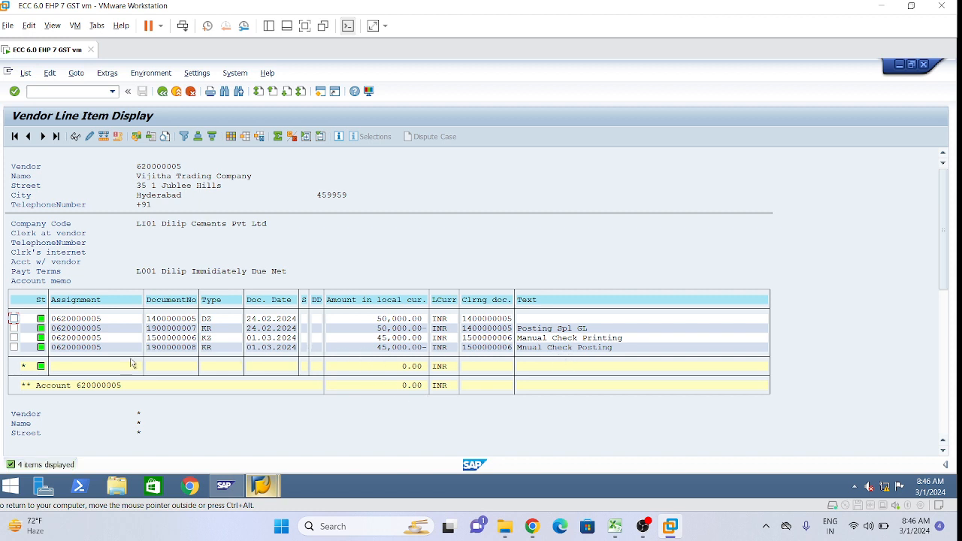
Examine the document and clearing numbers of the payment and invoice lines, and return to the Bank Payments sheet in Excel.
left_click(152, 340)
left_click(166, 348)
left_click(483, 349)
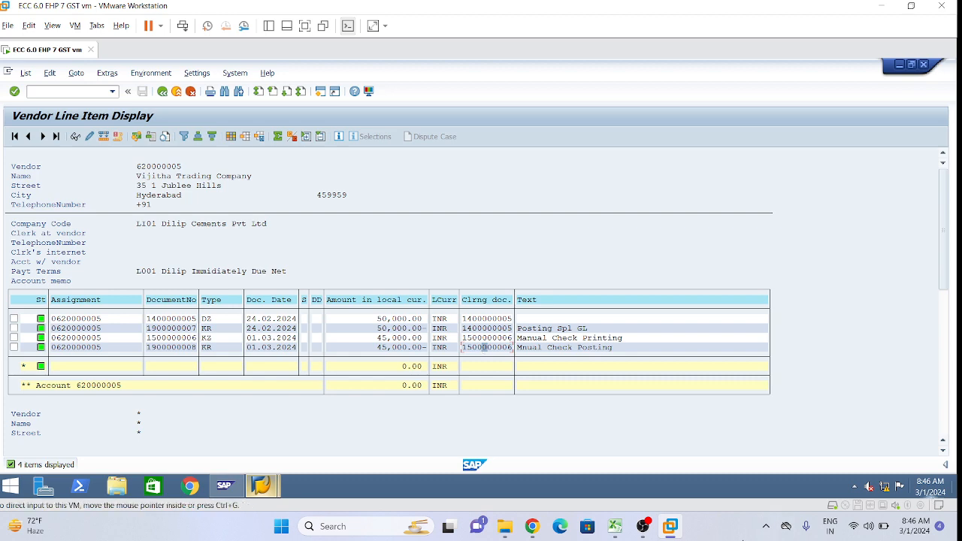
left_click(615, 526)
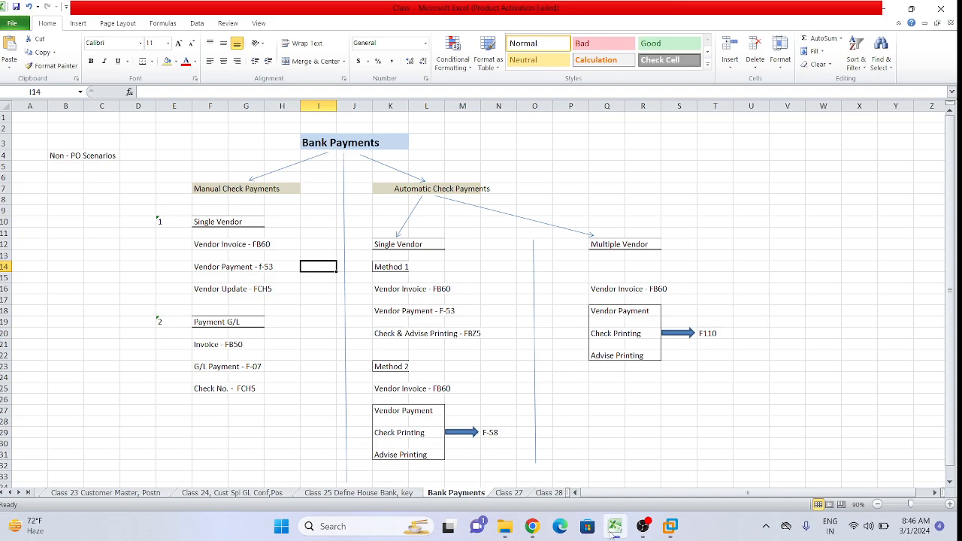
Switch back to SAP, bring up the outgoing payments session and leave it for the SAP Easy Access menu.
left_click(670, 526)
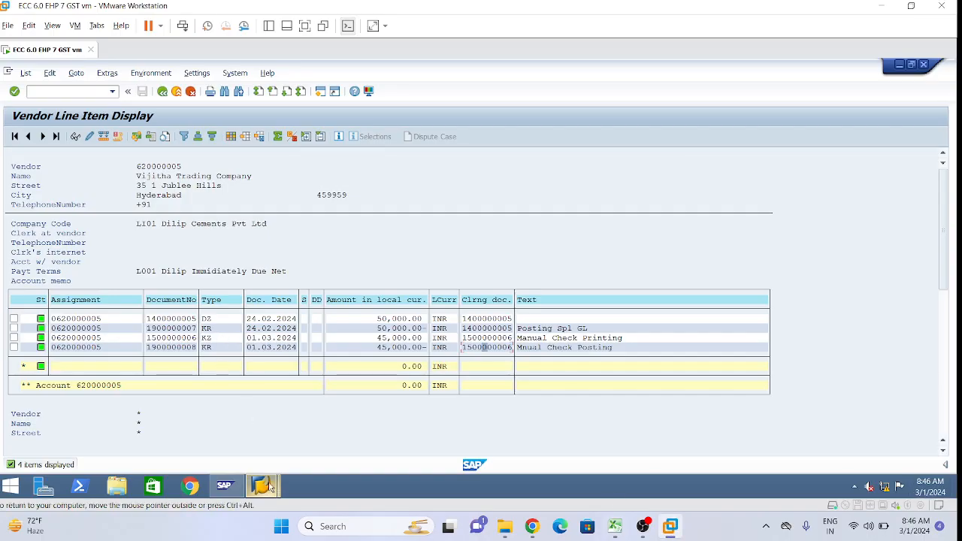
mouse_move(269, 487)
left_click(295, 427)
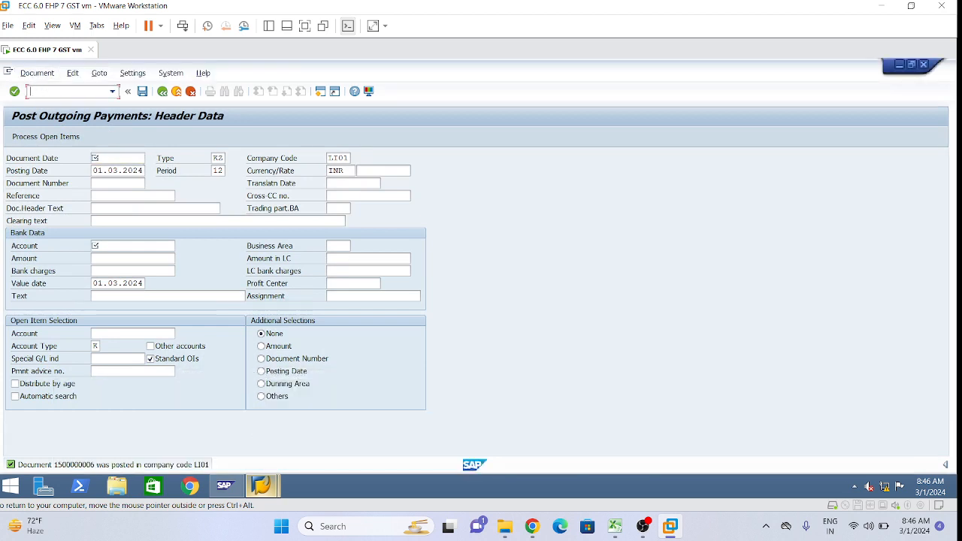
type("/n")
key("Return")
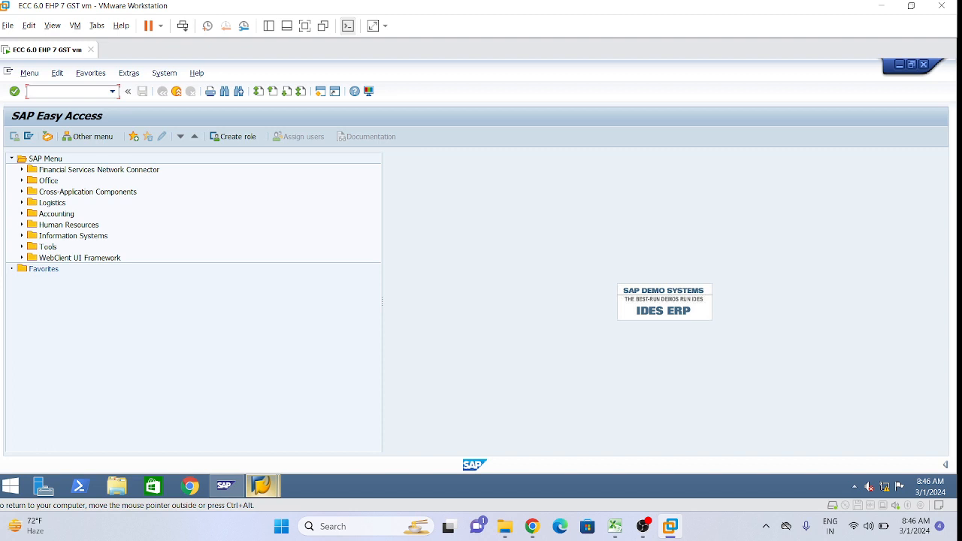
Expand the SAP menu through Accounting, Financial Accounting, Accounts Payable and Environment down to Check Information.
left_click(22, 214)
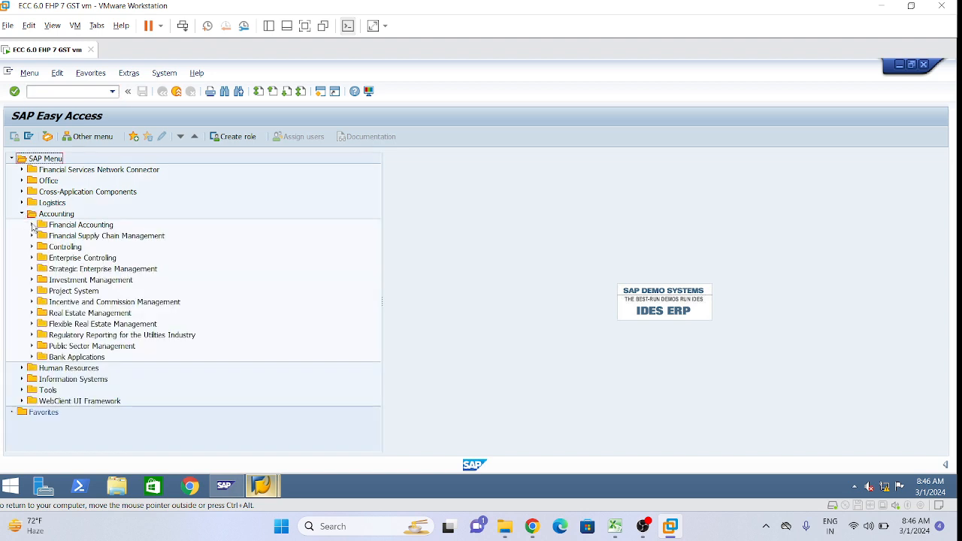
left_click(32, 225)
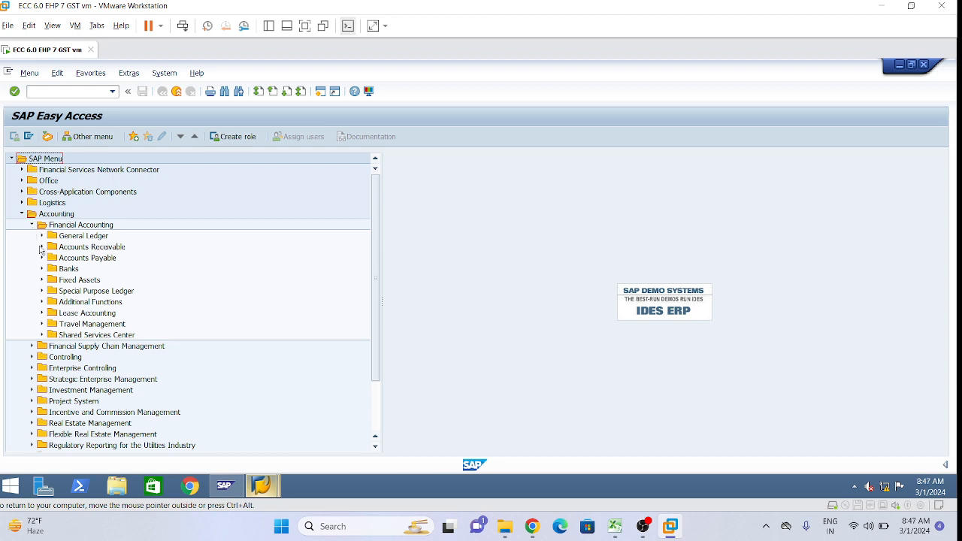
left_click(41, 258)
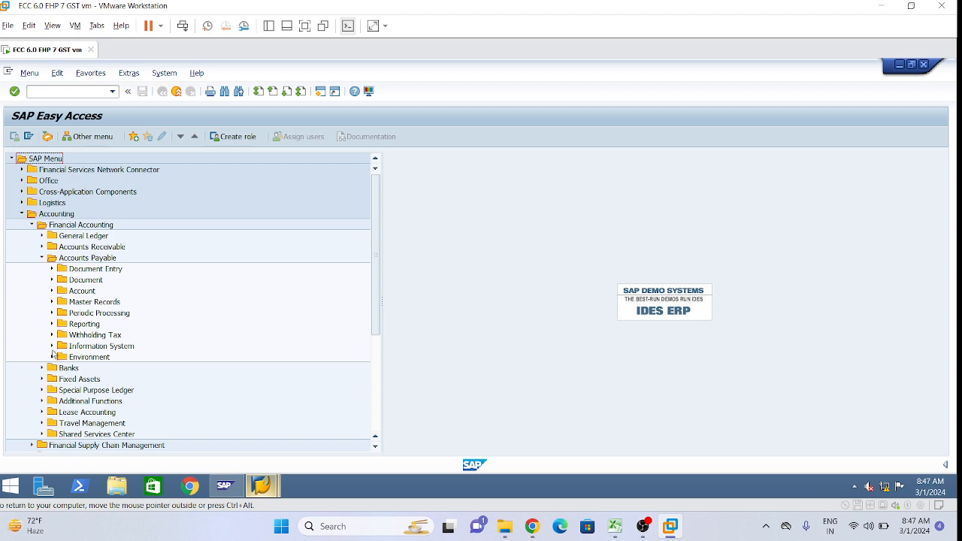
left_click(52, 357)
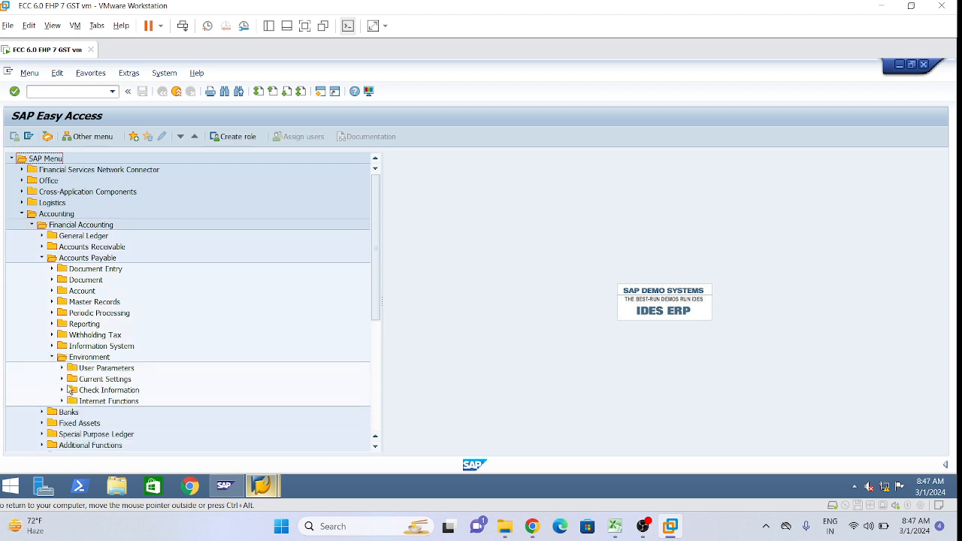
left_click(62, 390)
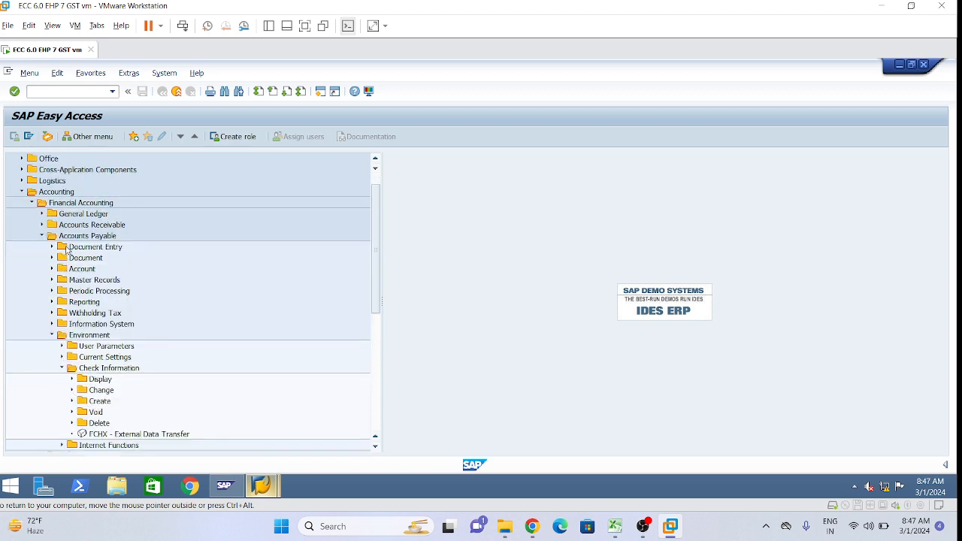
scroll(66, 250, "up", 1)
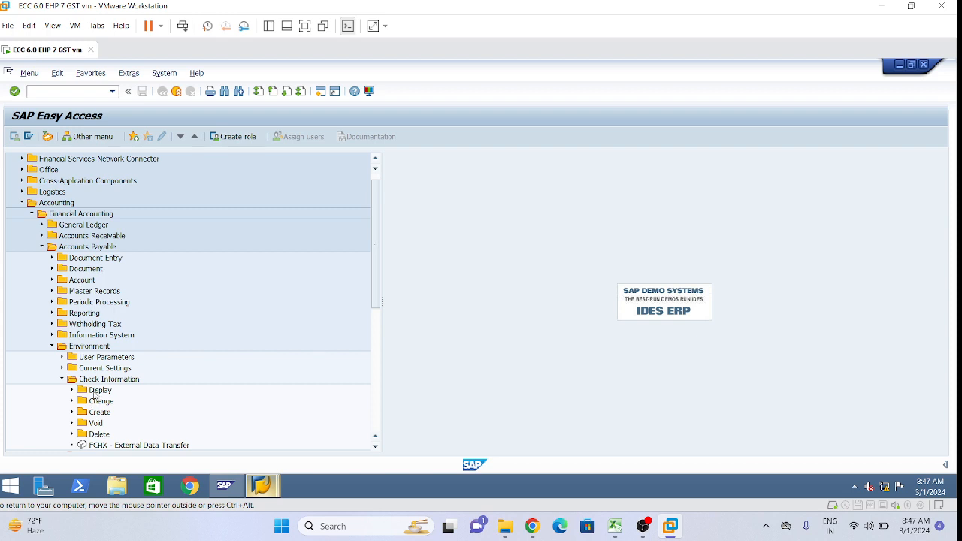
scroll(96, 397, "down", 1)
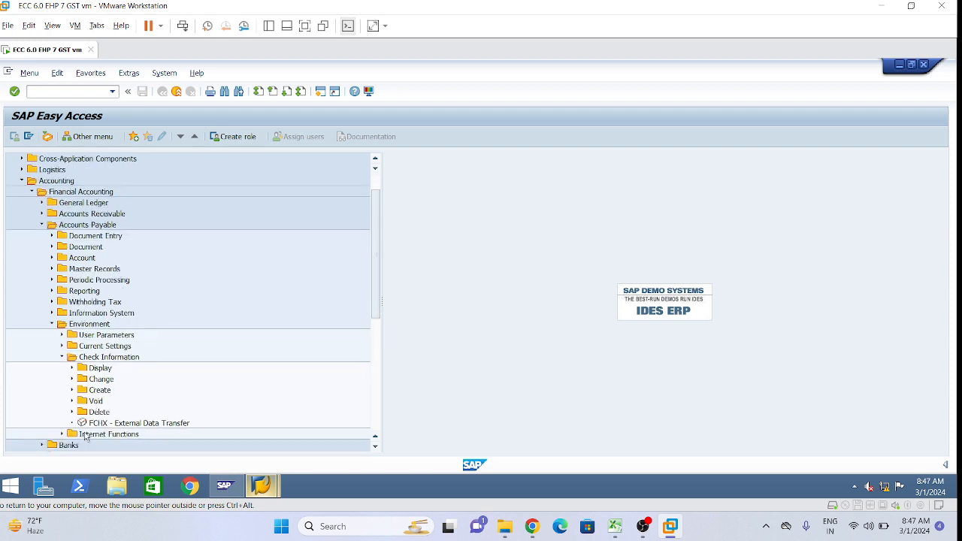
Expand the Create folder under Check Information and open FCH5 - Manual Checks.
left_click(72, 390)
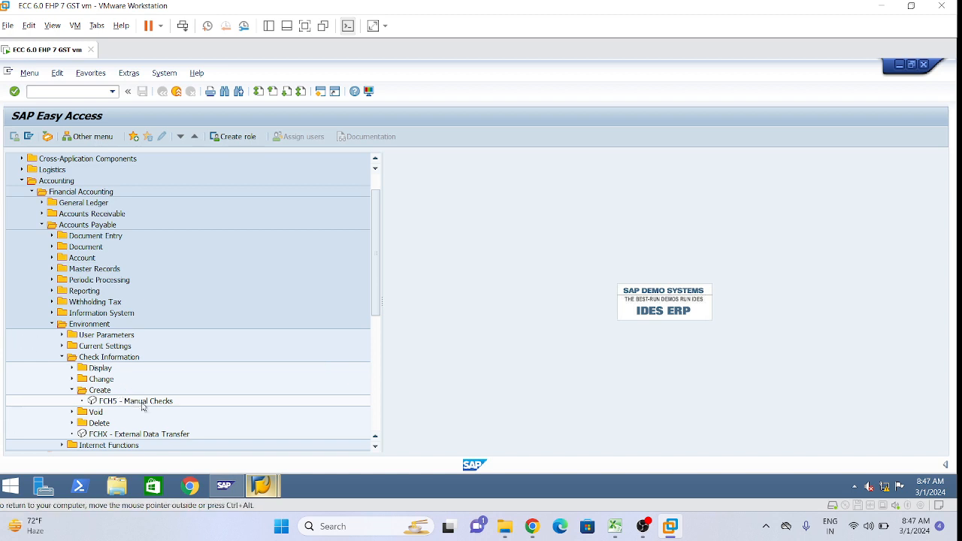
left_click(104, 403)
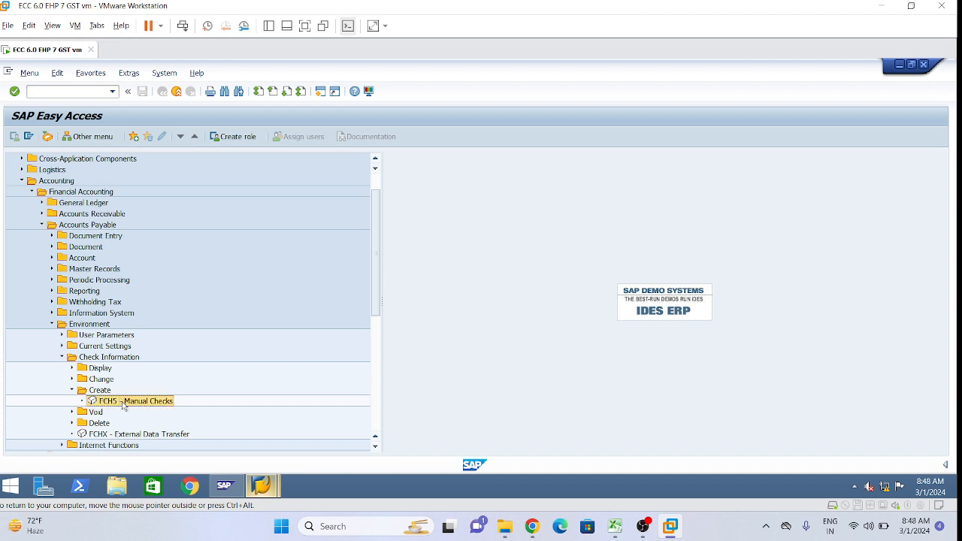
double_click(124, 405)
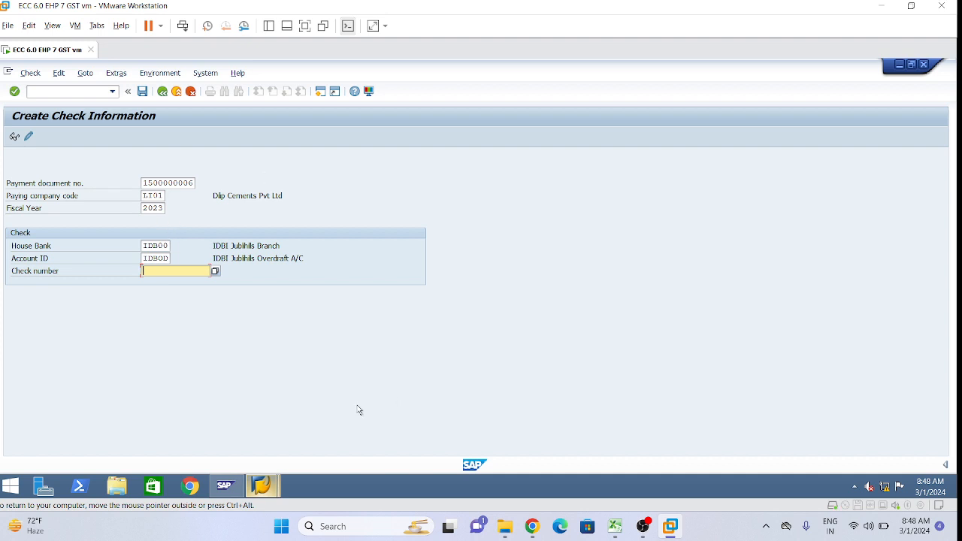
Check the payment's clearing document number in the vendor line item display and return to the Create Check Information session.
mouse_move(269, 491)
left_click(402, 424)
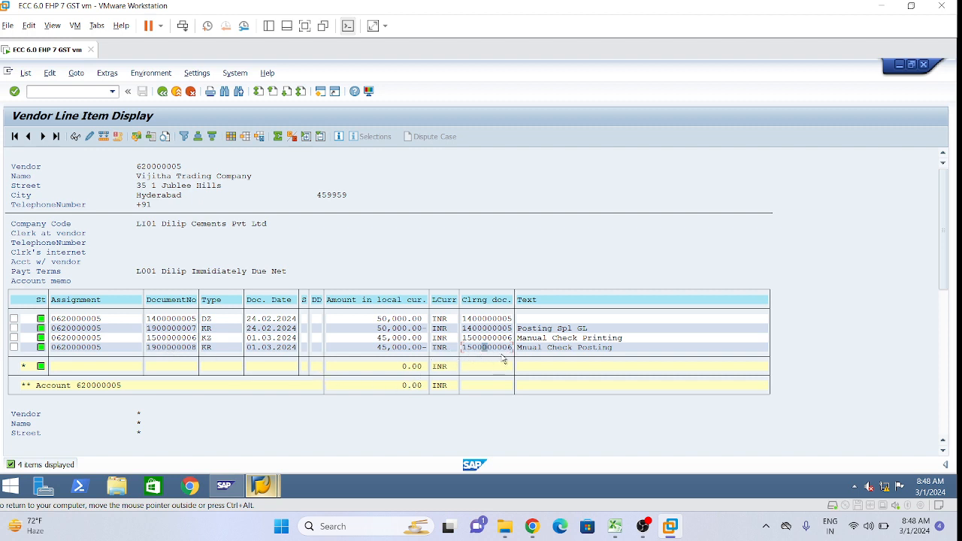
left_click(263, 487)
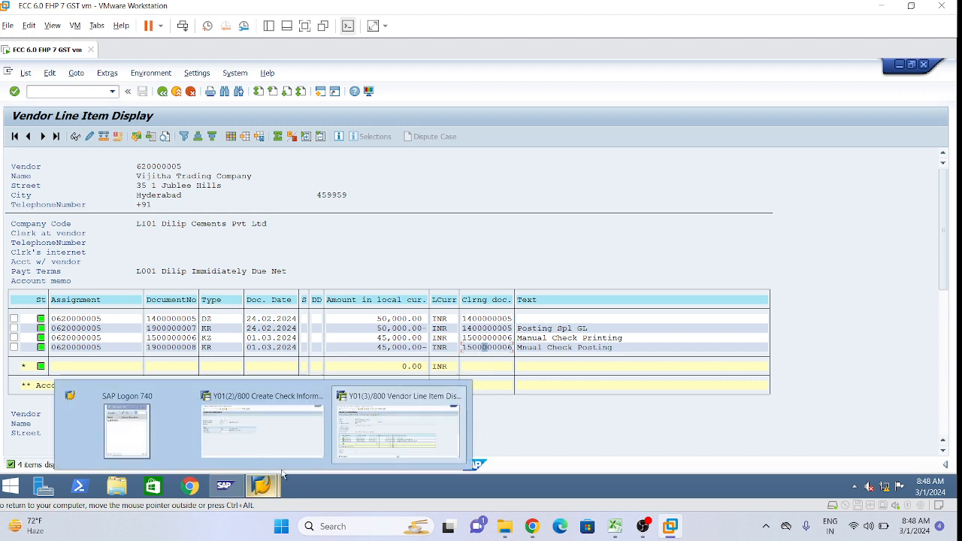
left_click(260, 433)
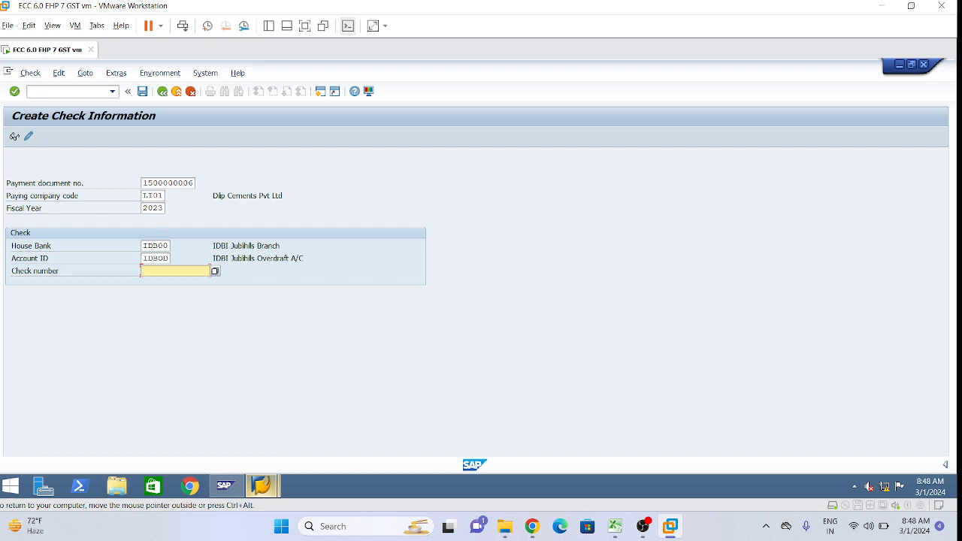
Replace the house bank in the check information with HDF00.
left_click(144, 247)
key("Delete")
key("Delete")
key("Delete")
key("Delete")
key("Delete")
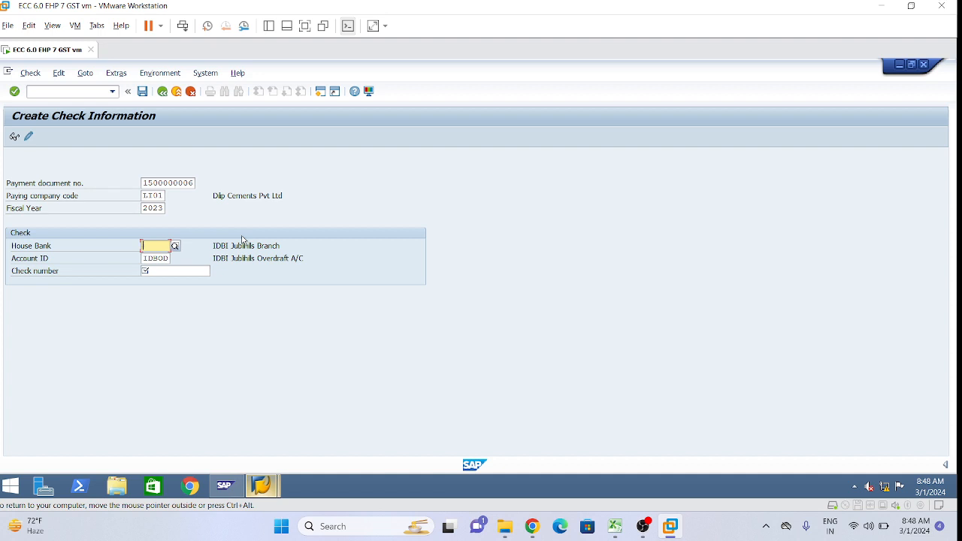
type("hd")
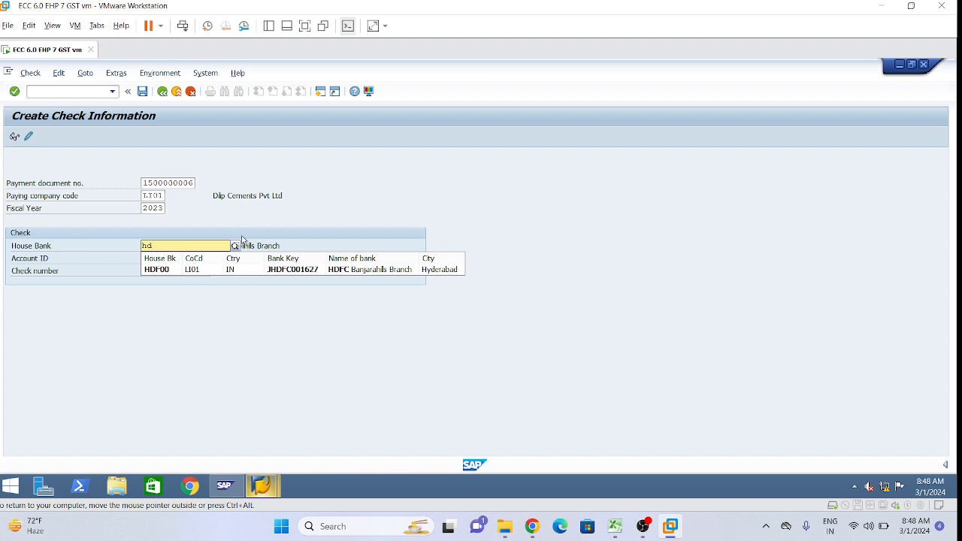
key("Down")
key("Return")
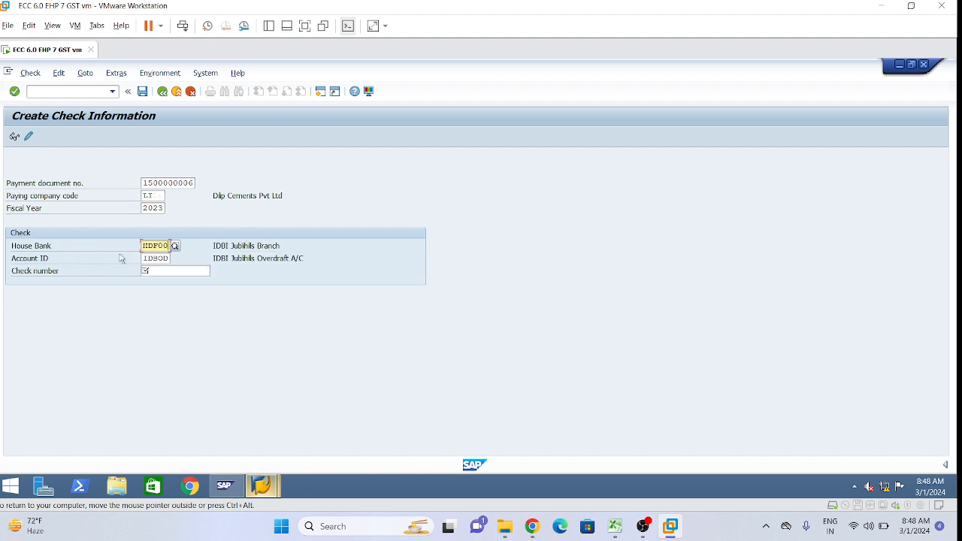
Replace the account ID in the check information with hdfca.
key("Tab")
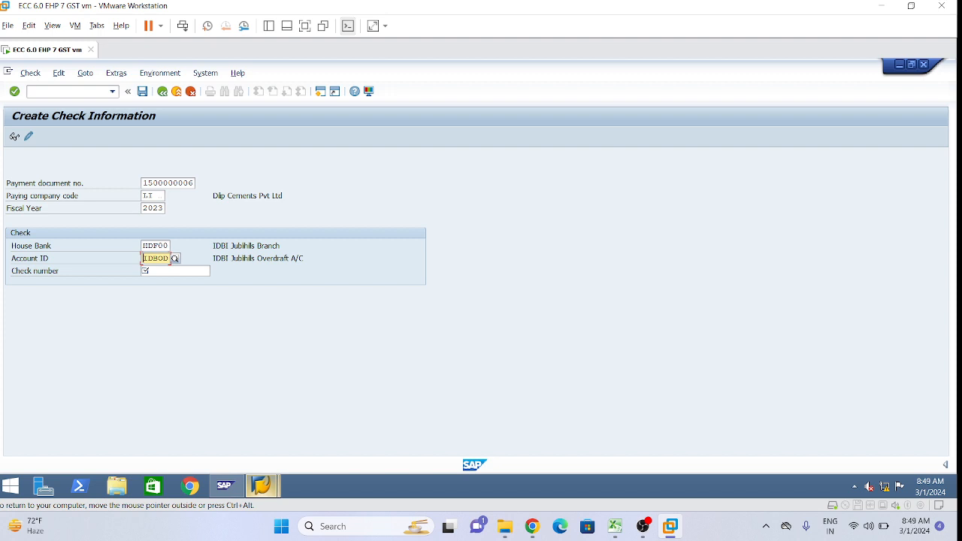
key("Delete")
key("Delete")
key("Delete")
key("Delete")
key("Delete")
type("hdfc")
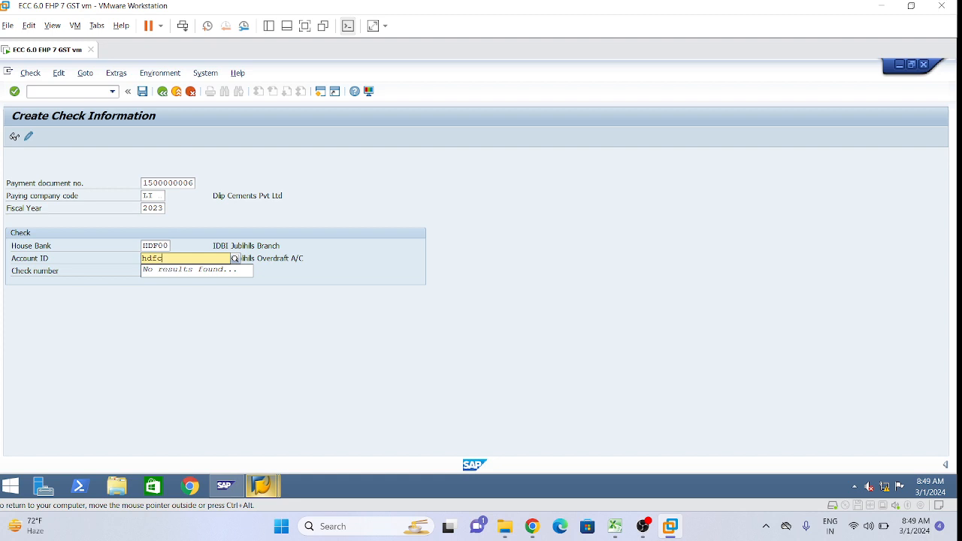
type("a")
key("Return")
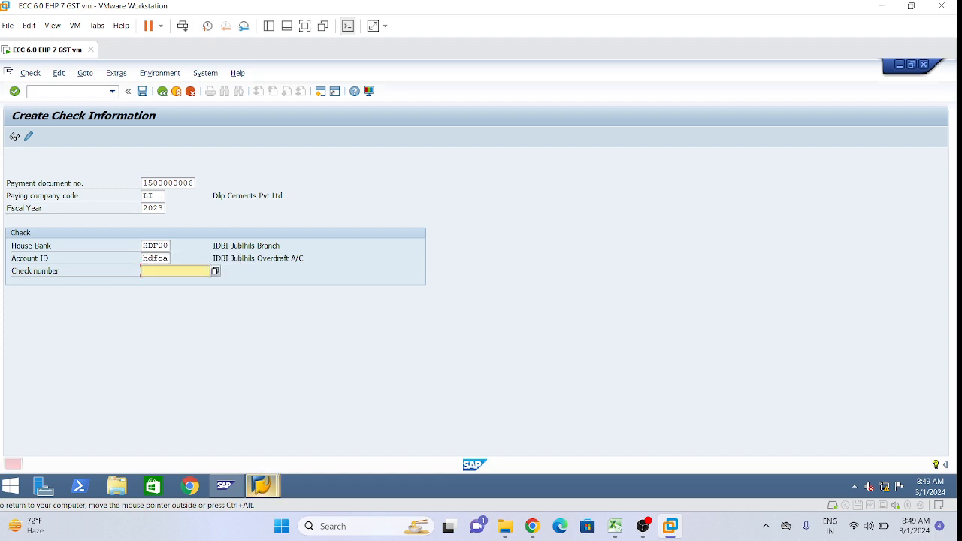
Try to look up check numbers for house bank HDF00 and account HDFCA, and close the search dialog.
left_click(215, 271)
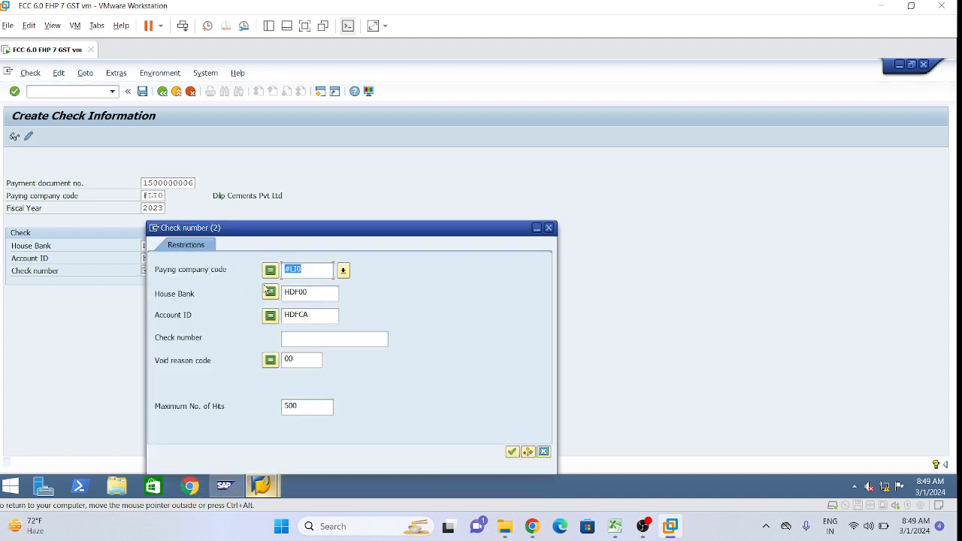
key("BackSpace")
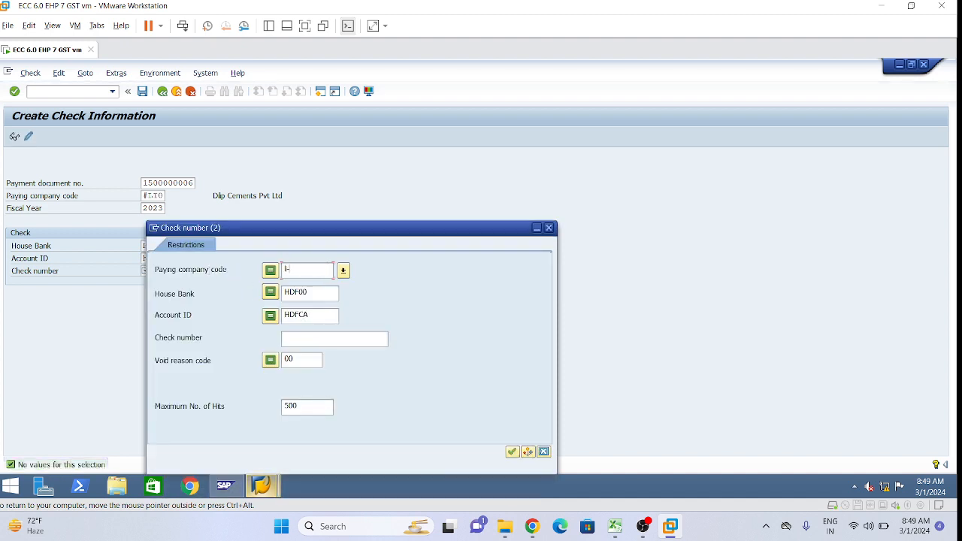
type("01")
key("Return")
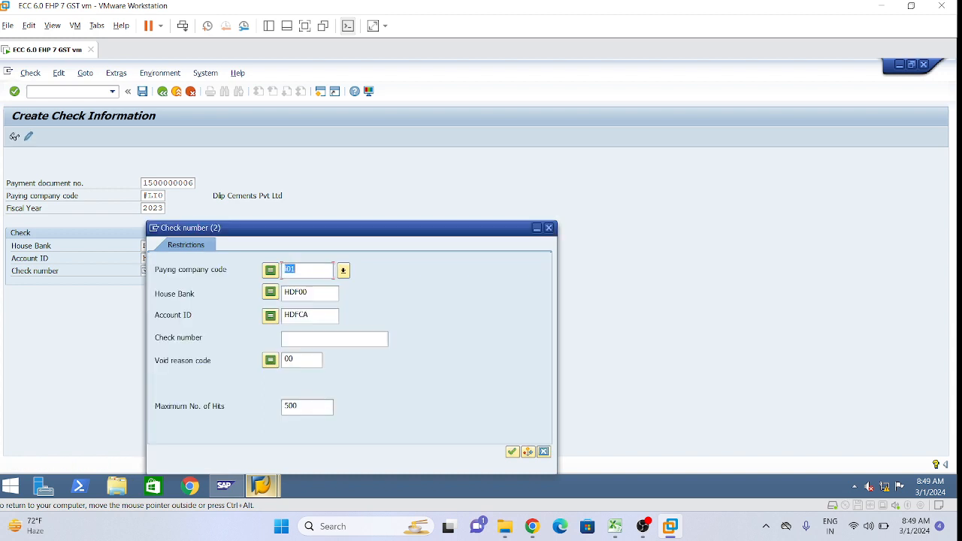
left_click(548, 228)
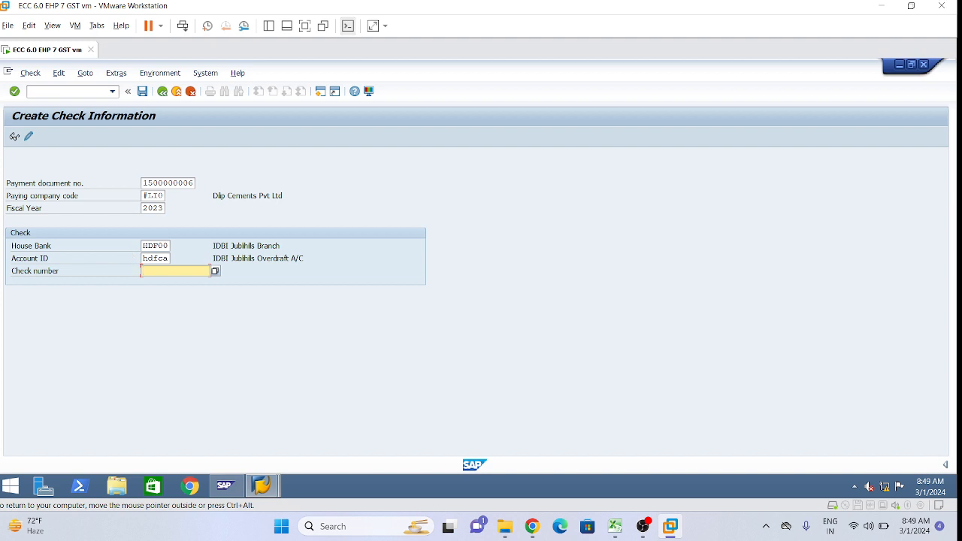
Switch to the vendor line item display session, exit it and open the Check Register with transaction FCHN.
mouse_move(263, 486)
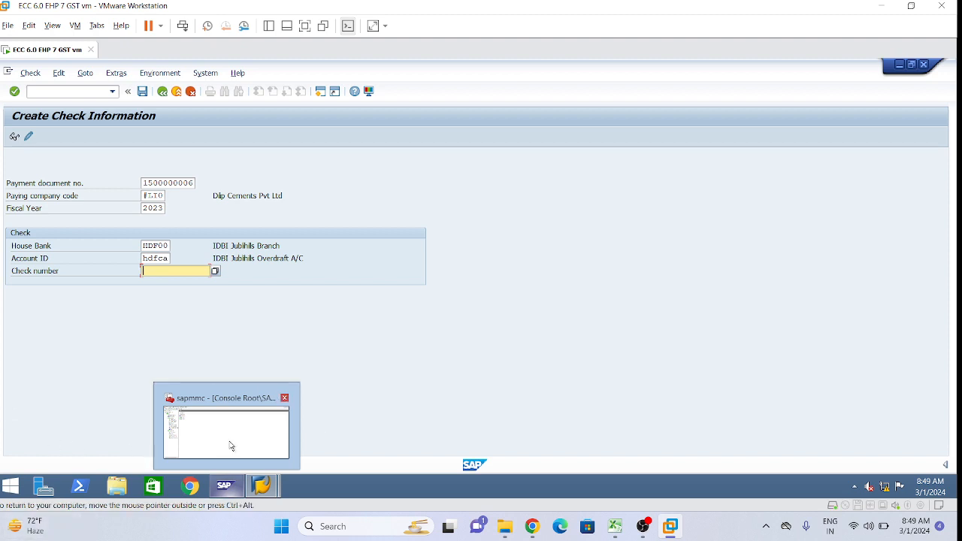
left_click(261, 490)
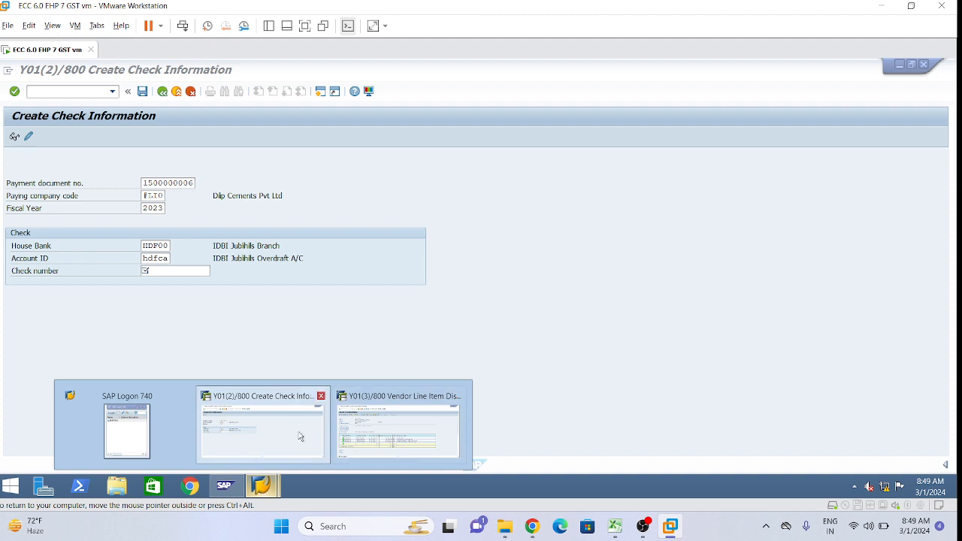
left_click(411, 430)
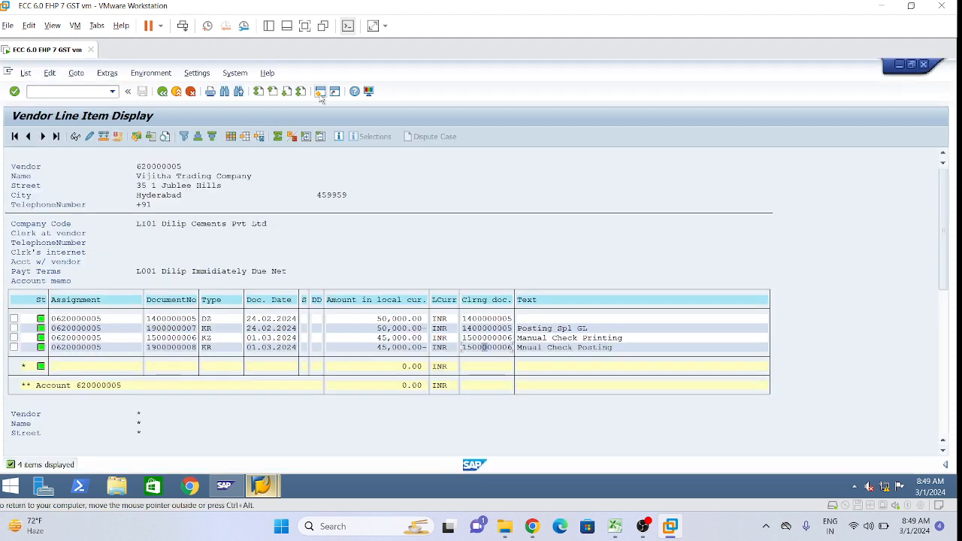
left_click(69, 93)
type("/n")
key("Return")
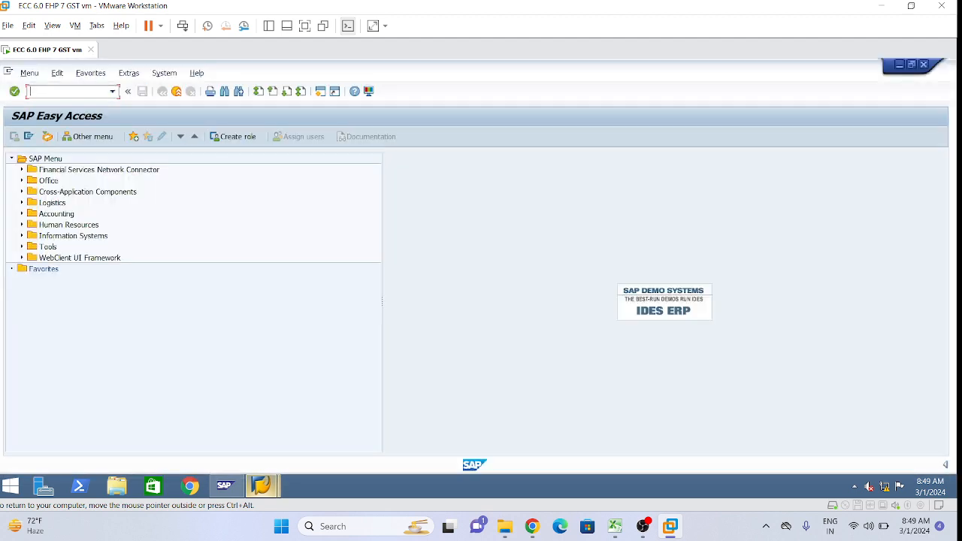
type("fchn")
key("Return")
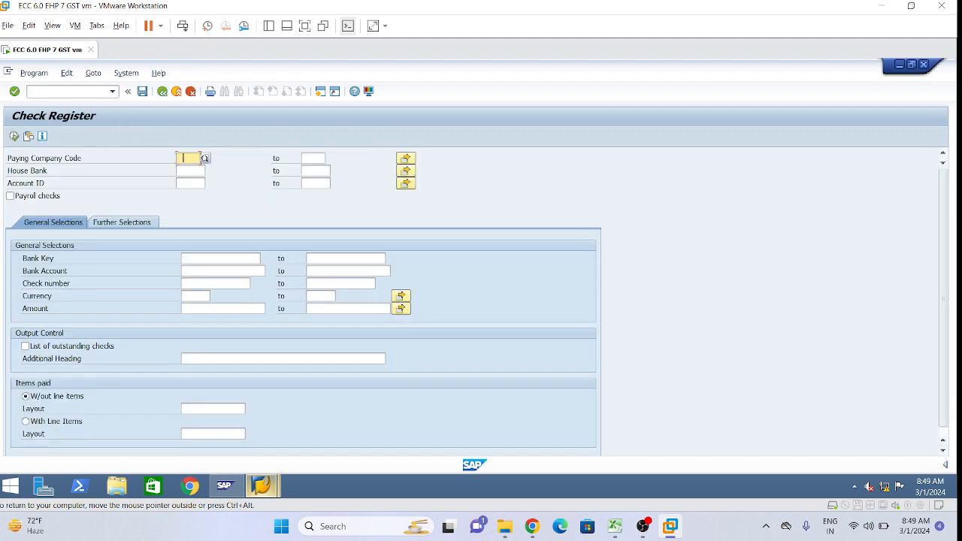
Run the check register for paying company code LI01, house bank HDF00 and account ID HDFCA.
type("LT01")
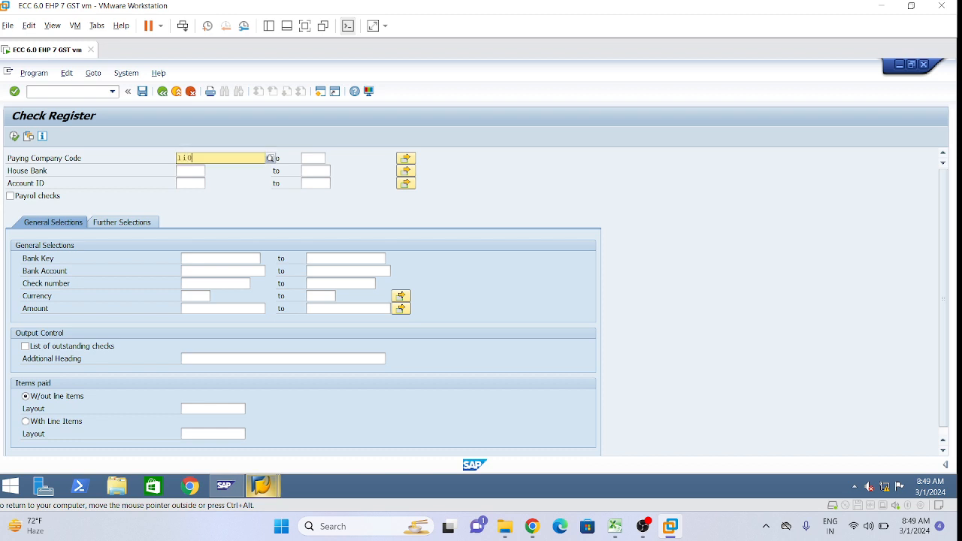
left_click(184, 170)
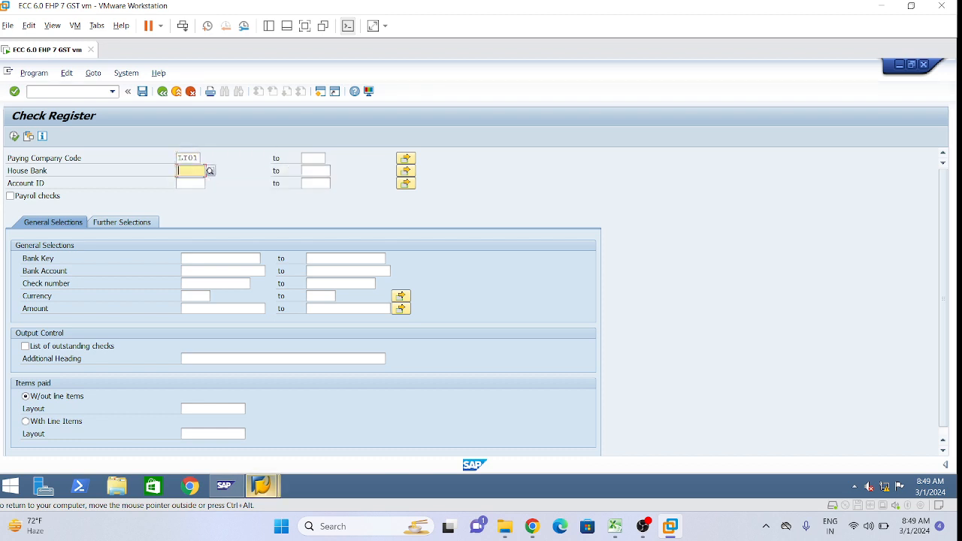
type("hdf00")
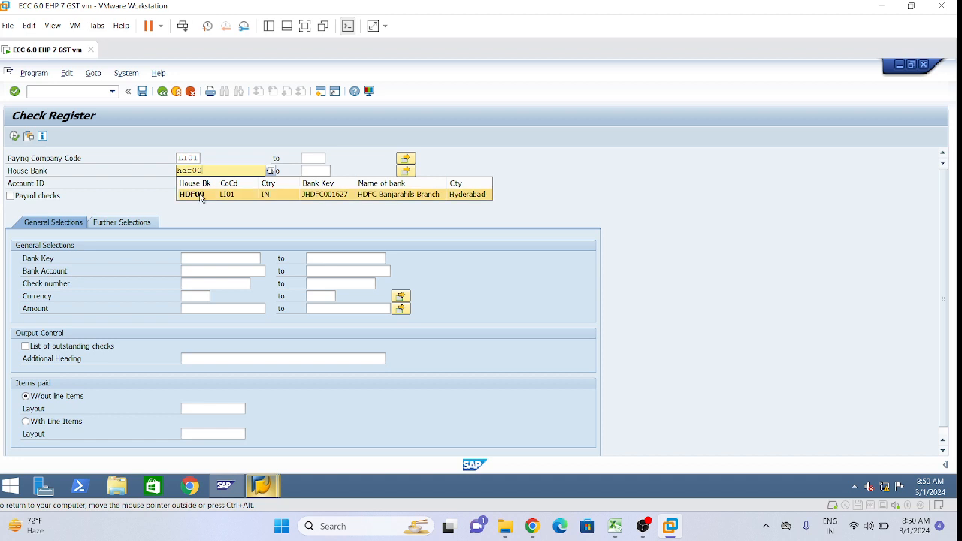
left_click(199, 195)
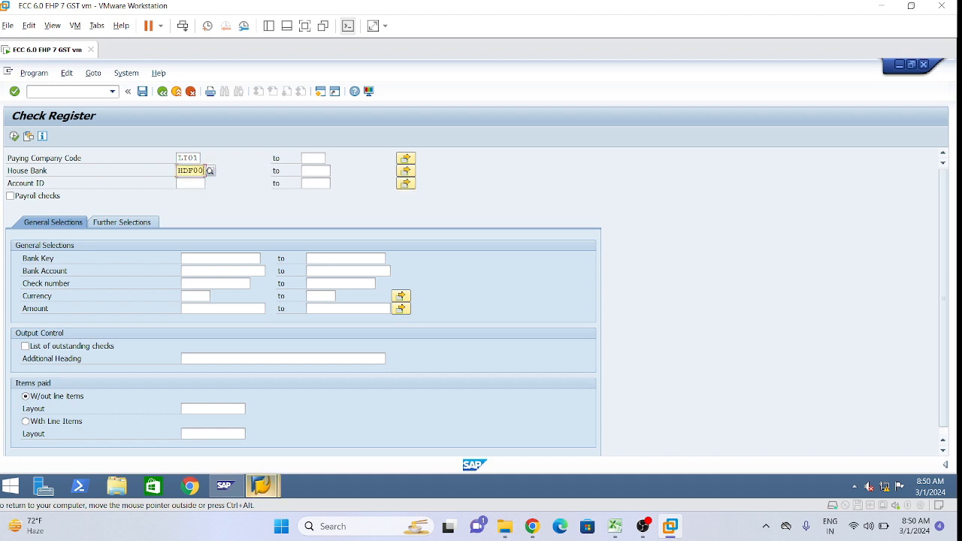
left_click(190, 184)
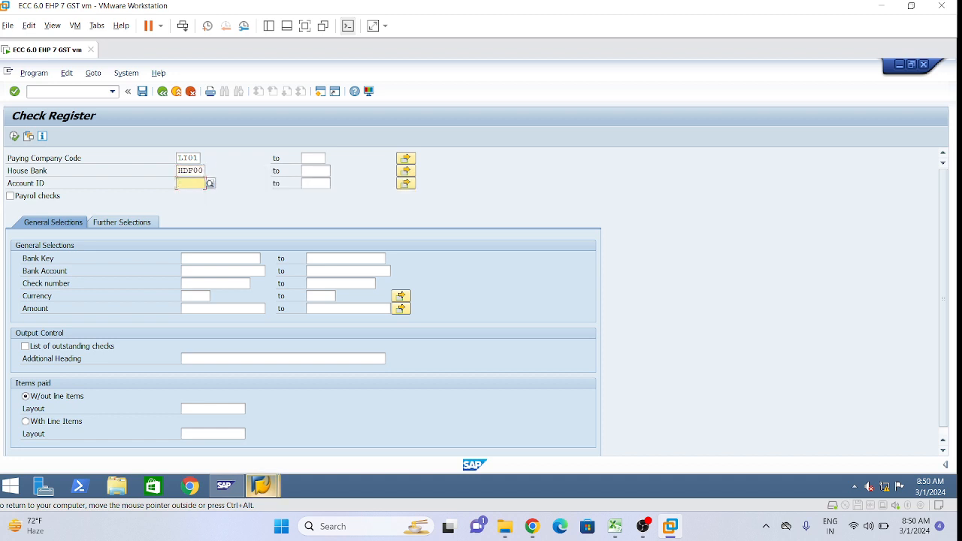
type("hdf")
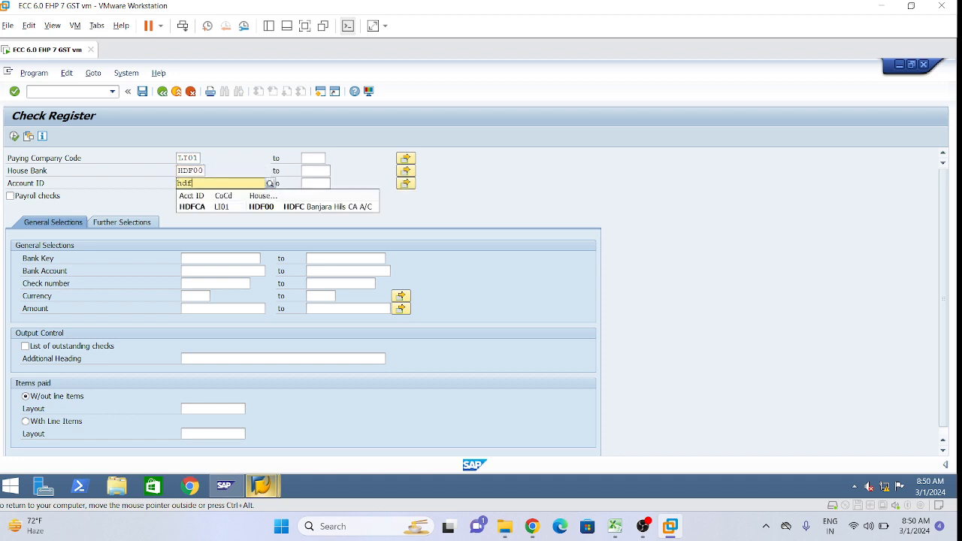
left_click(215, 207)
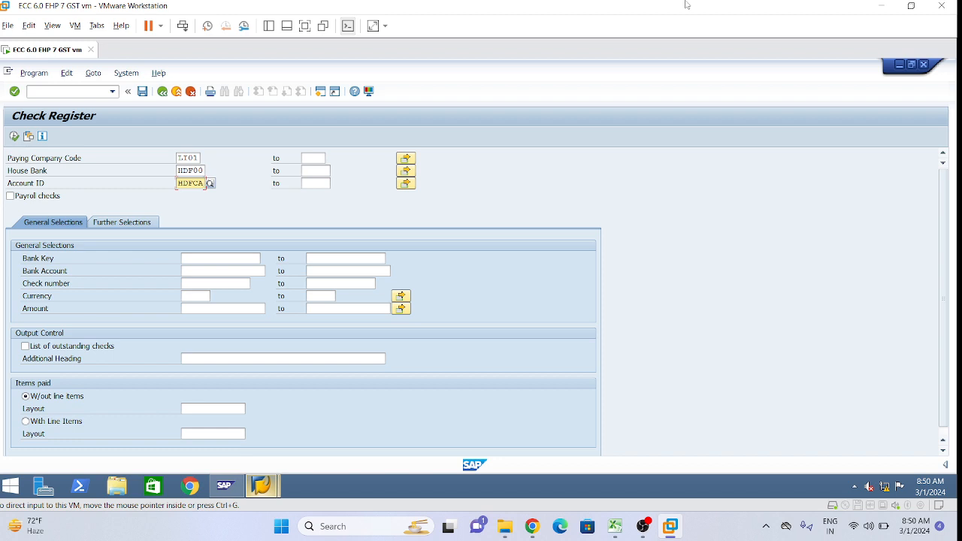
left_click(14, 138)
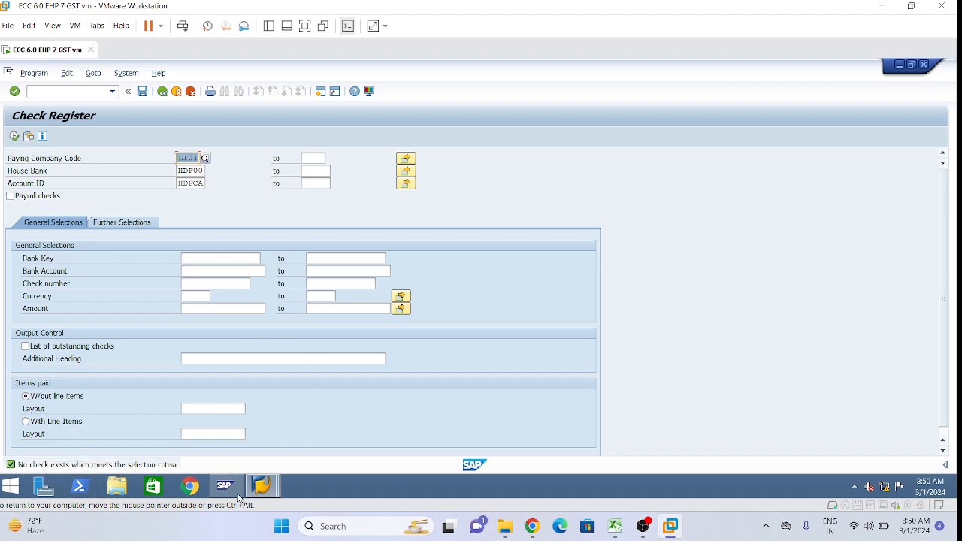
Switch to the Create Check Information session and enter check number 100000.
mouse_move(265, 496)
left_click(214, 425)
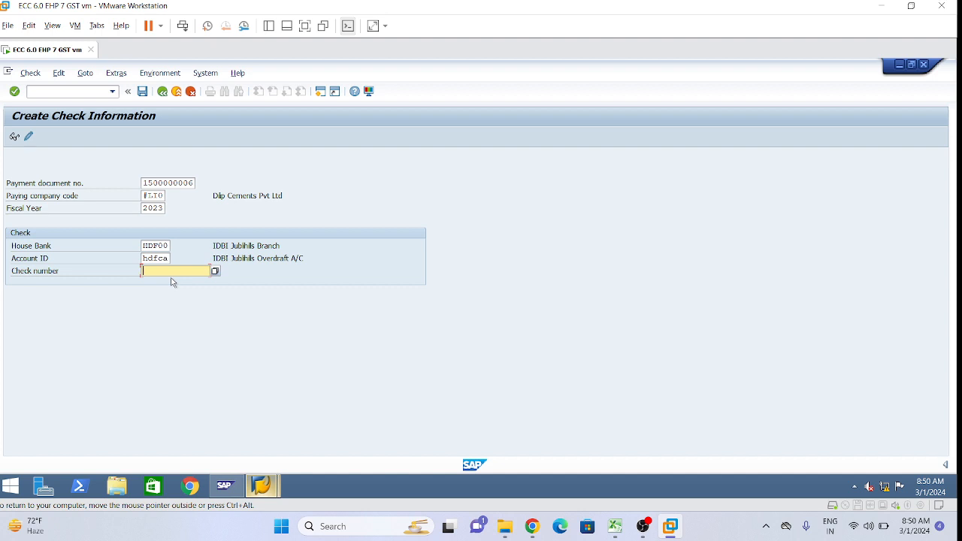
type("00000")
Switch back to the Check Register session and open Check Lots with transaction FCHI.
left_click(261, 486)
left_click(478, 425)
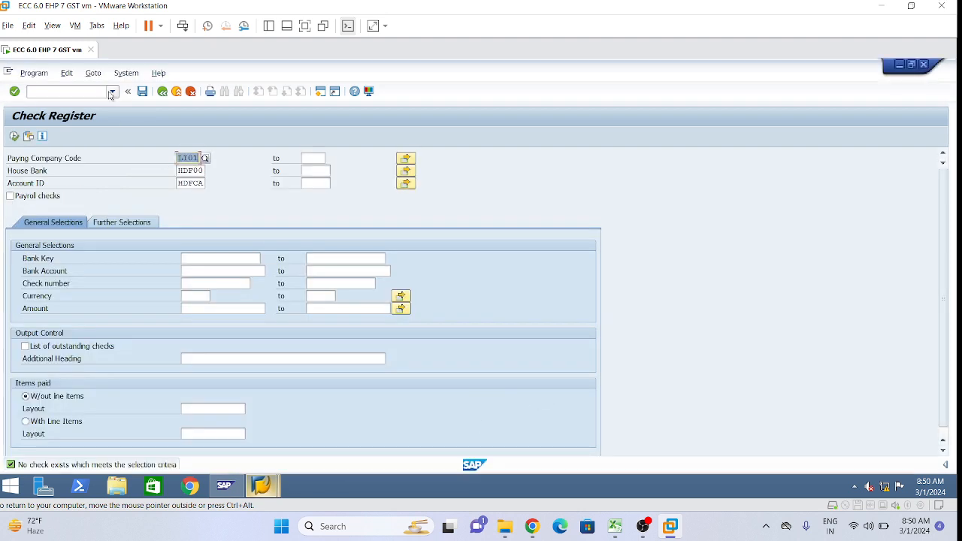
left_click(113, 92)
left_click(64, 92)
type("/n")
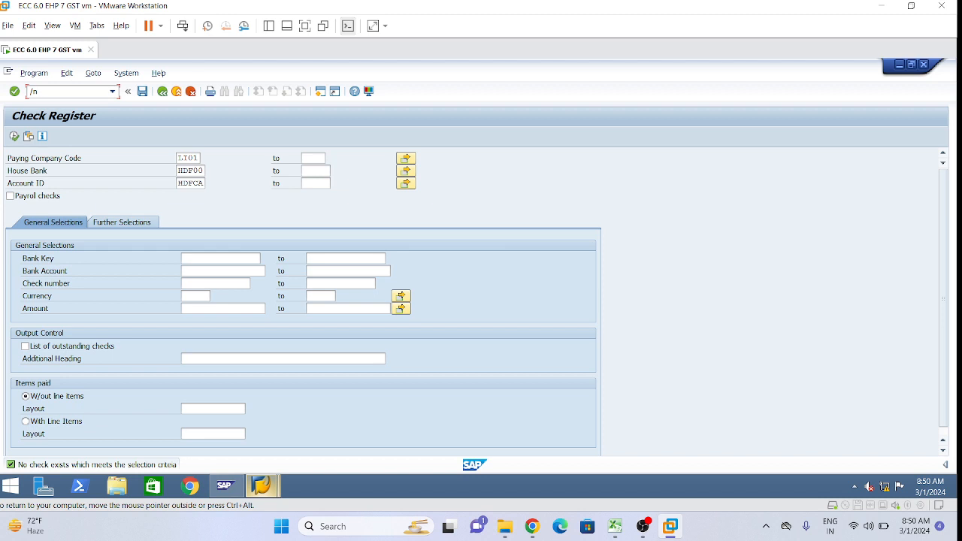
type("fchi")
key("Return")
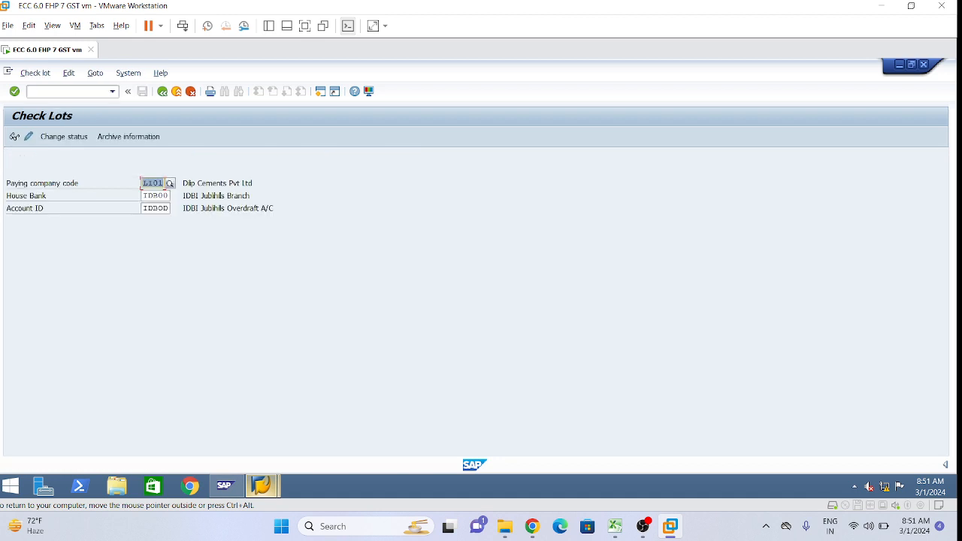
Set the check lot selection to house bank HDF00 and account ID hdfca.
key("Tab")
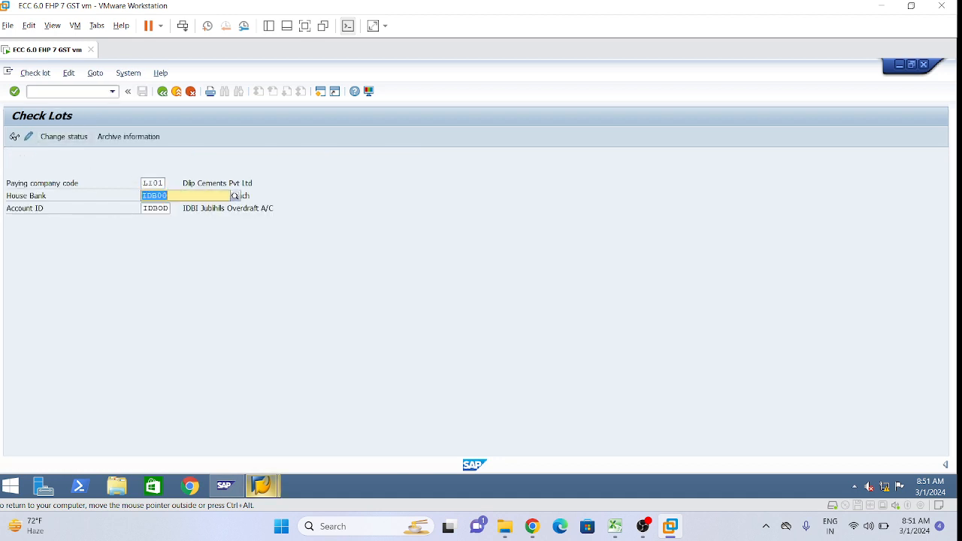
left_click(235, 195)
left_click(164, 216)
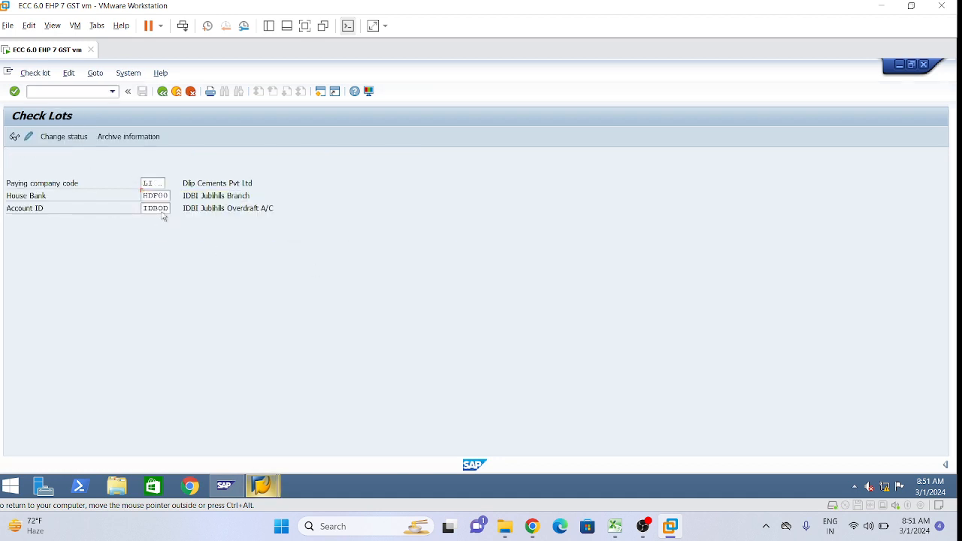
key("Tab")
key("BackSpace")
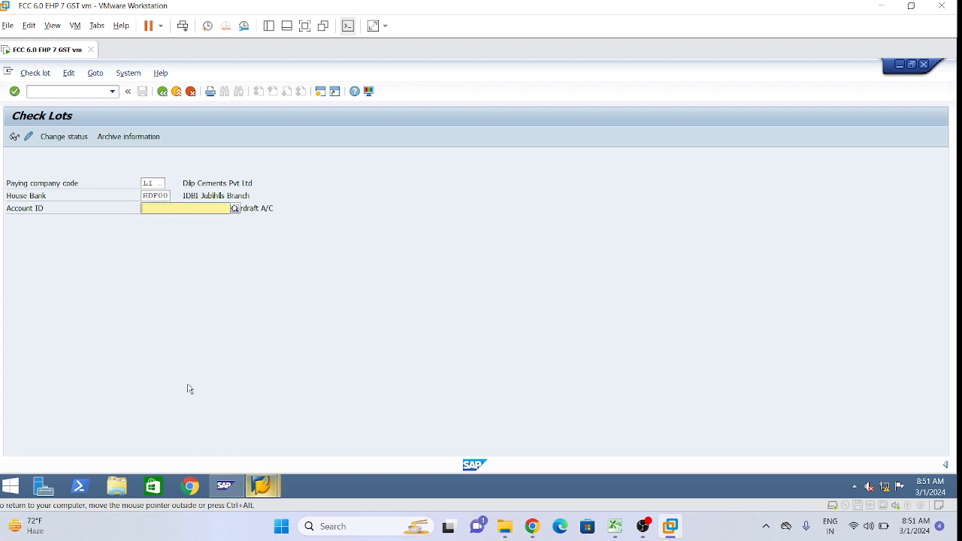
left_click(157, 195)
left_click(156, 208)
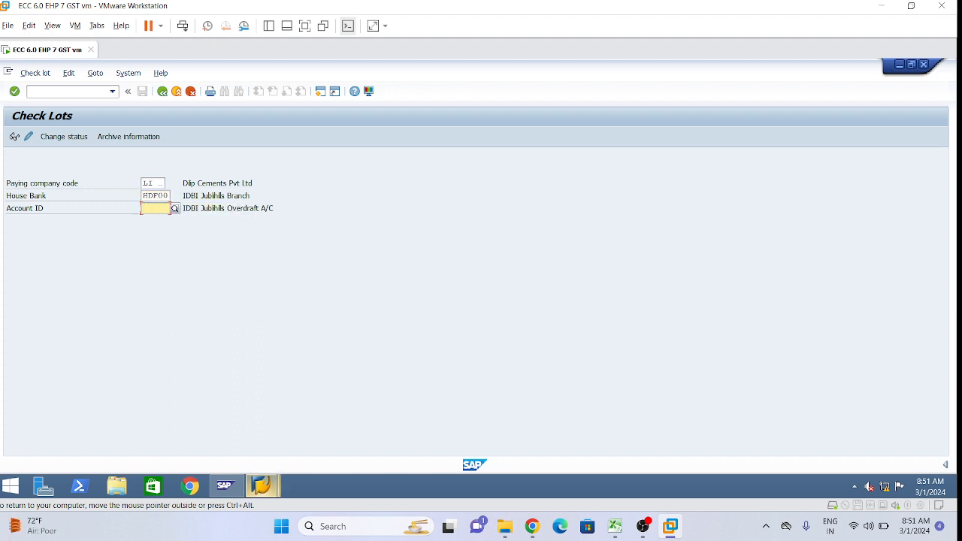
left_click(137, 212)
type("hdfca")
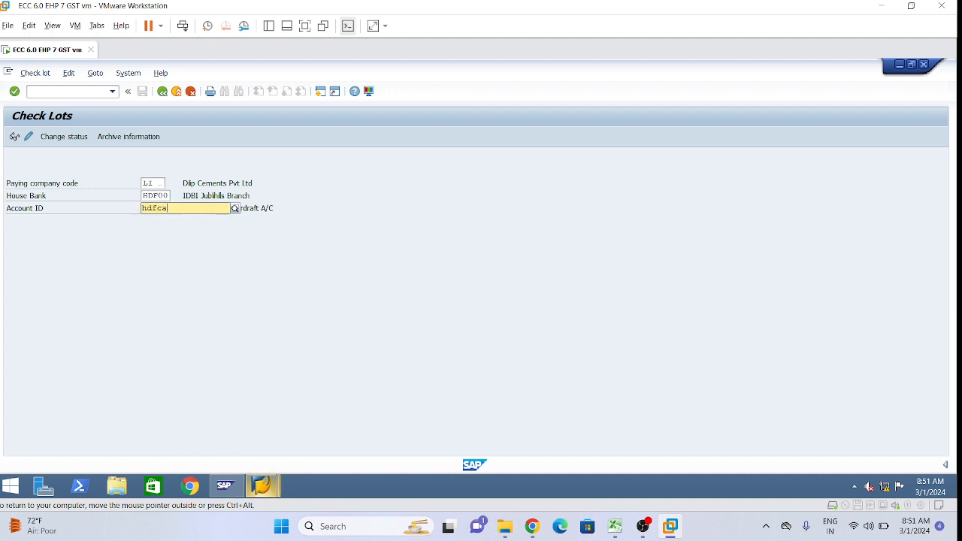
Re-enter paying company code LI01, display the check lots and select the non-sequential lot's starting check number.
left_click(153, 184)
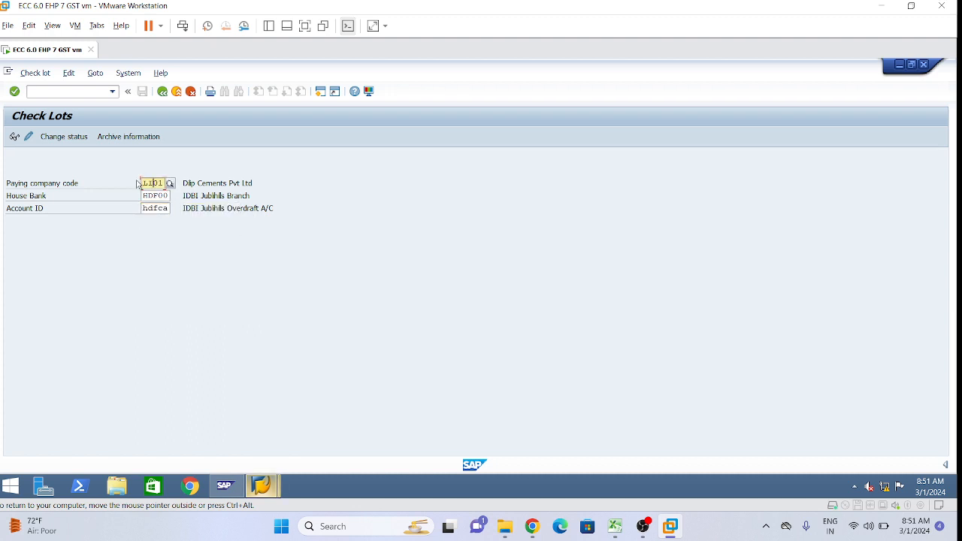
key("Delete")
key("Delete")
key("BackSpace")
key("BackSpace")
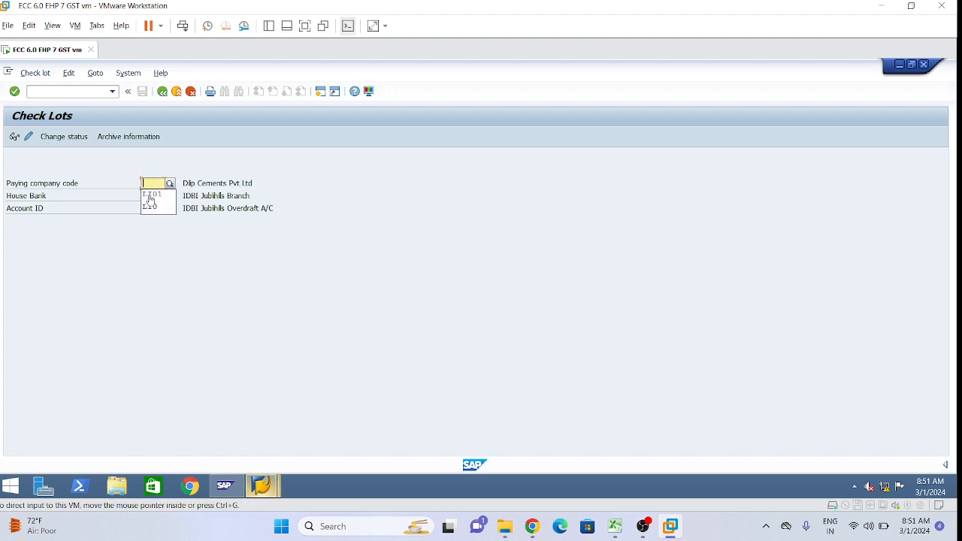
left_click(151, 196)
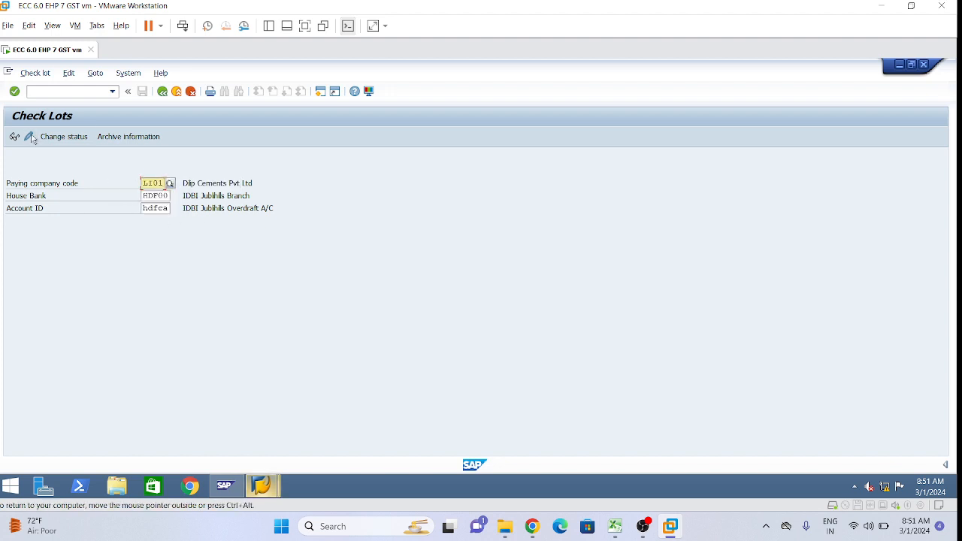
left_click(14, 138)
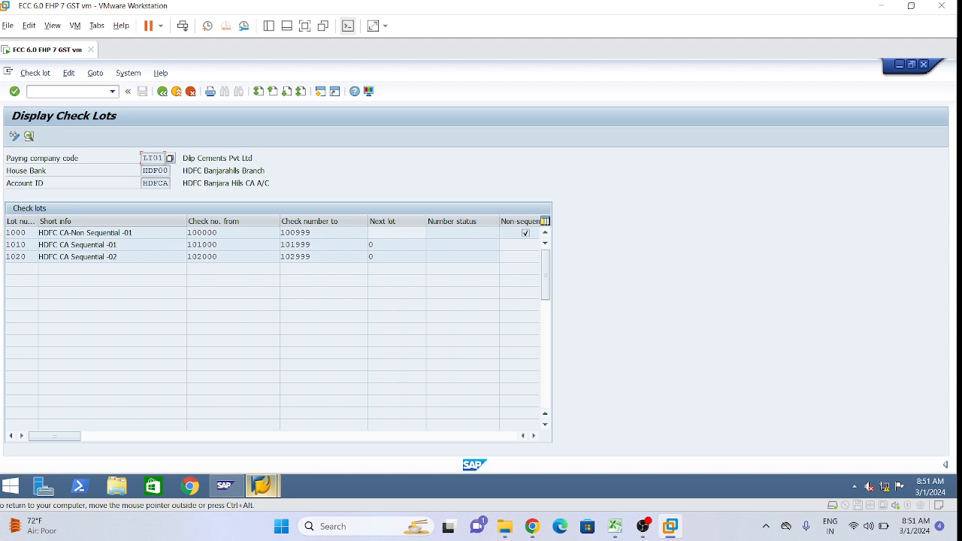
double_click(189, 232)
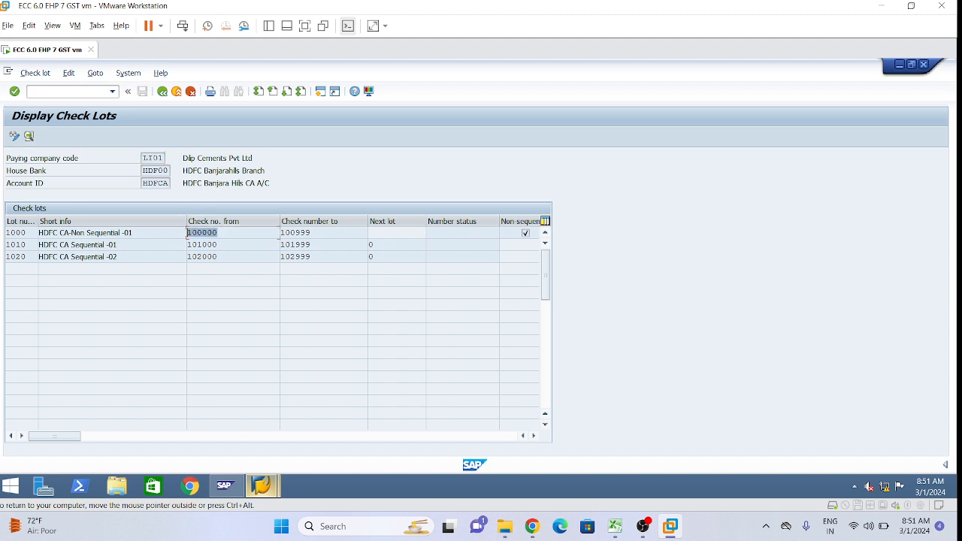
left_click(218, 233)
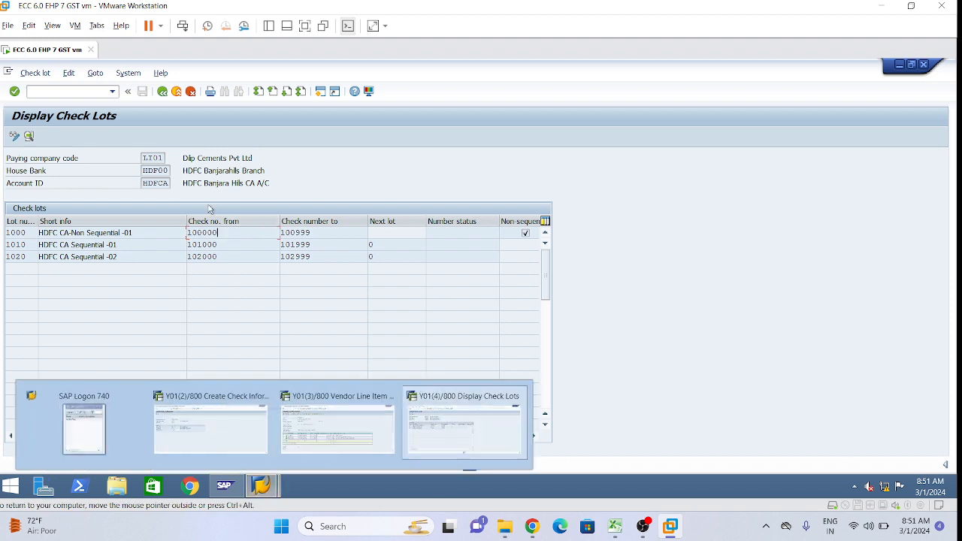
Switch to the Create Check Information session and replace the paying company code with LI01.
mouse_move(275, 486)
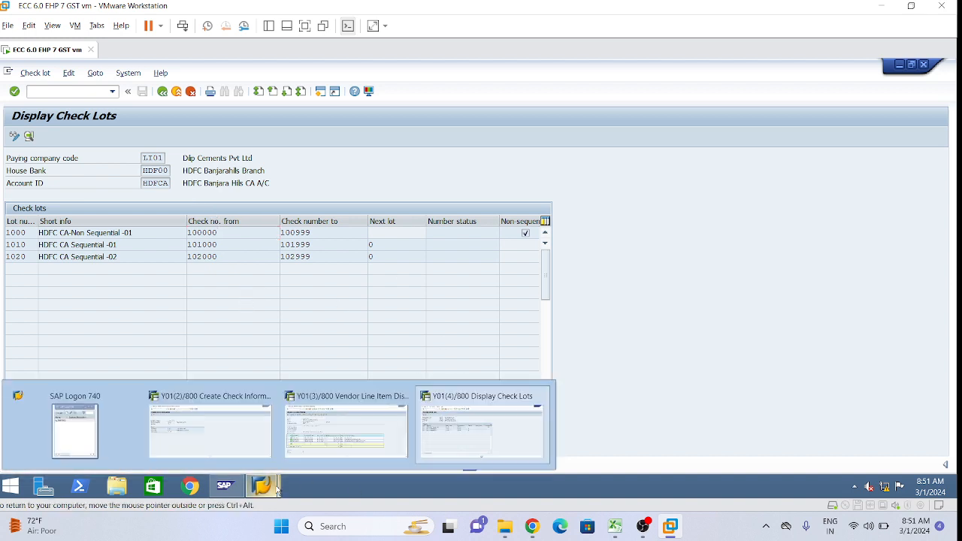
left_click(201, 413)
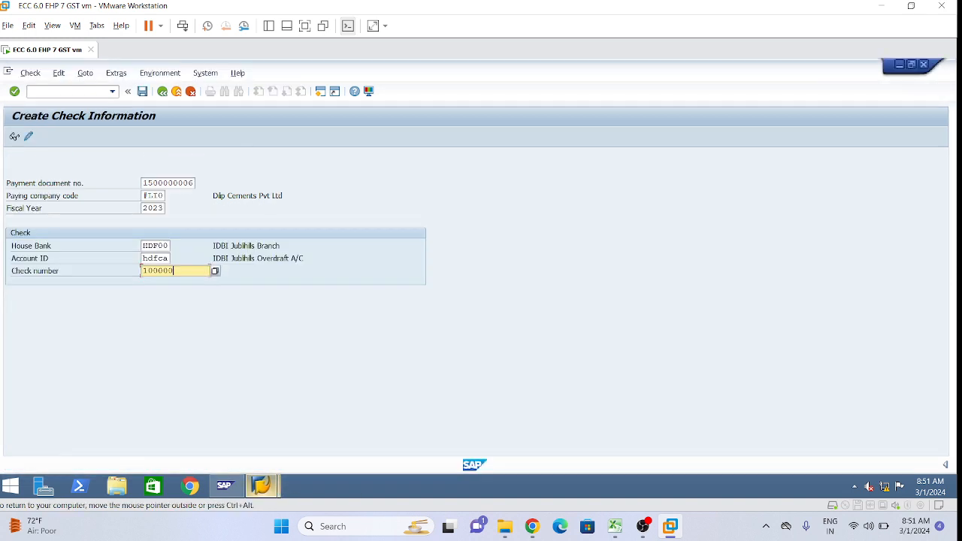
left_click(143, 195)
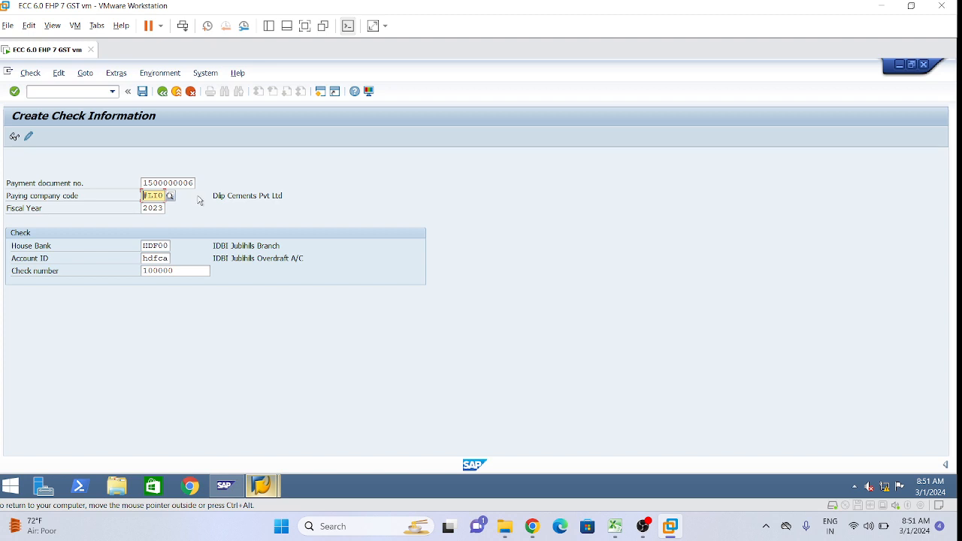
type("01101")
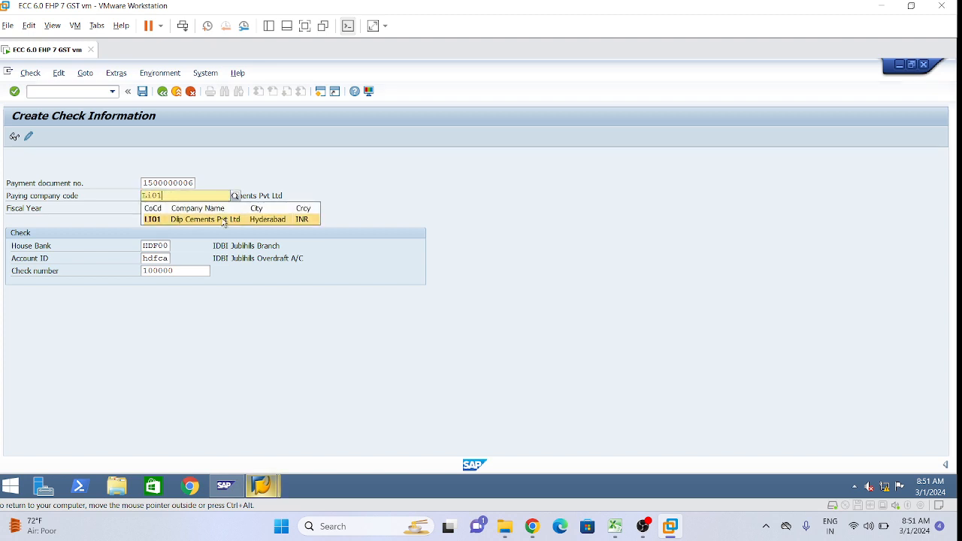
left_click(225, 219)
Switch to the check lots display and examine the starting check numbers of the first two lots.
key("alt+Tab")
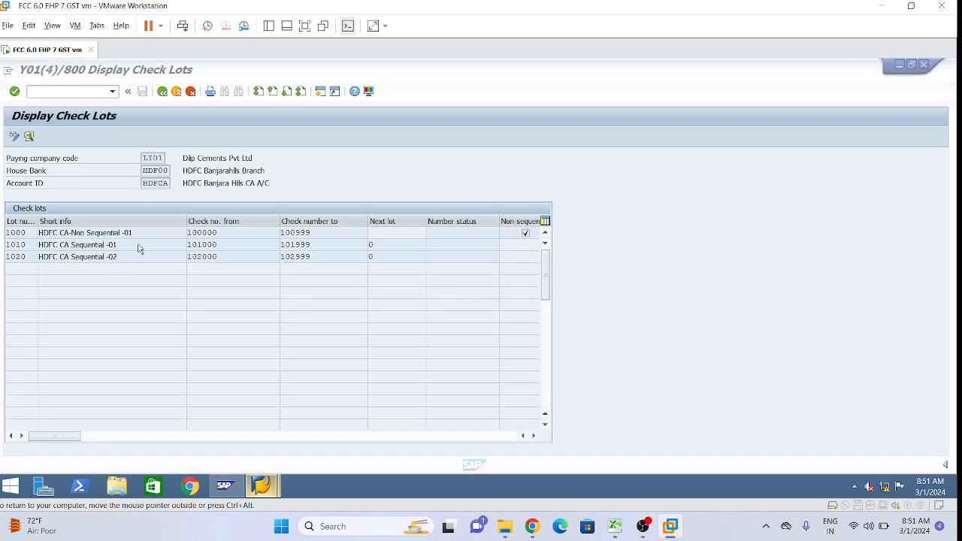
left_click(218, 233)
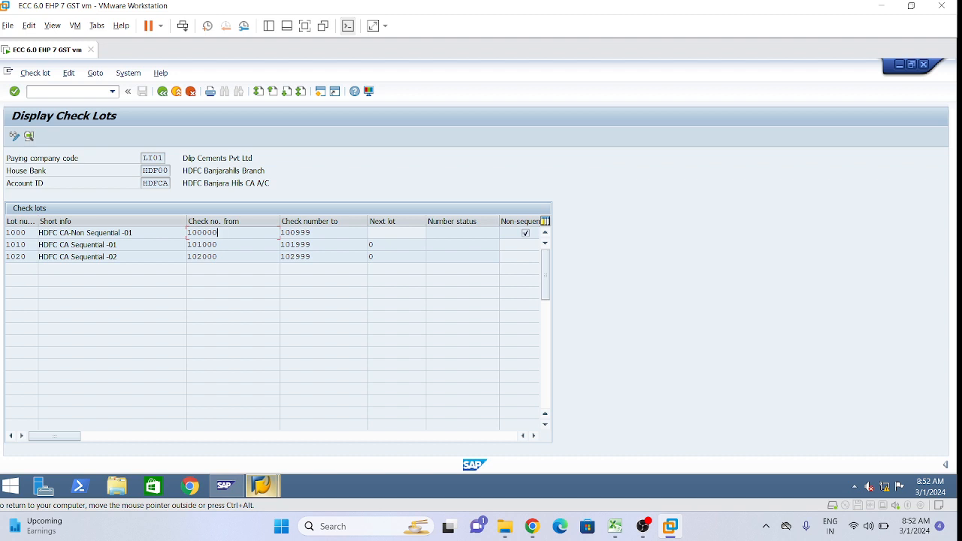
left_click_drag(192, 244, 218, 245)
left_click(219, 245)
Return to the Create Check Information session and change the check number to 100005.
key("alt+Tab")
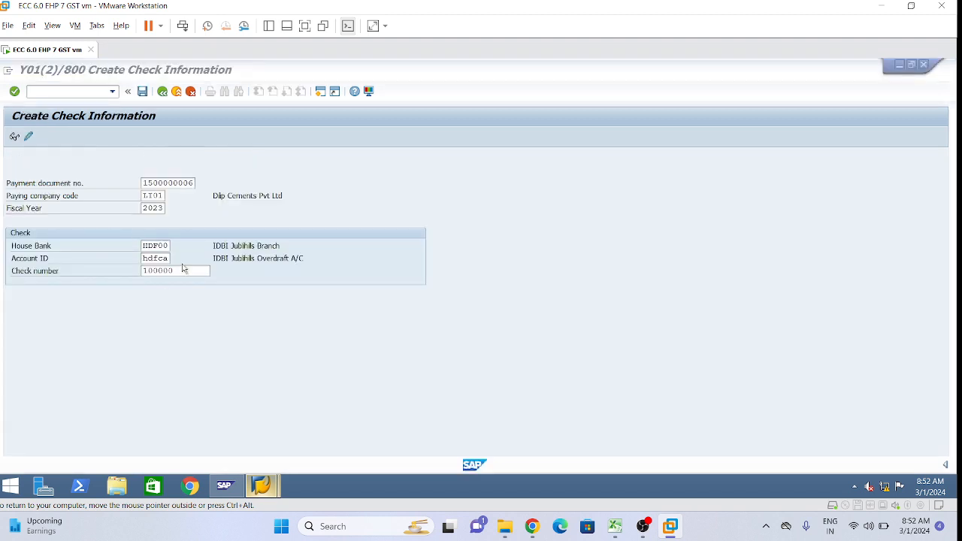
left_click(177, 270)
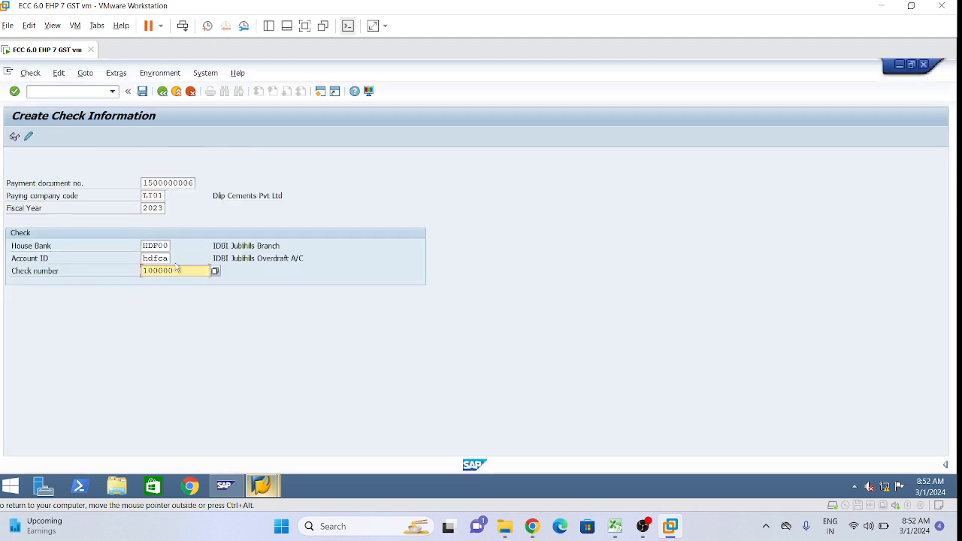
key("BackSpace")
type("5")
Review the end of the non-sequential lot's number range in the check lots display, and return to the Create Check Information session.
left_click(262, 486)
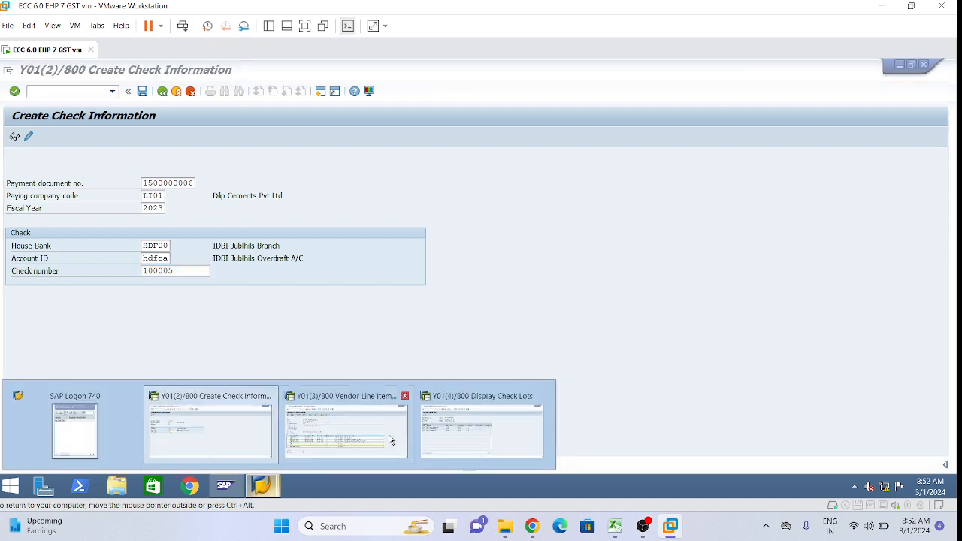
left_click(449, 434)
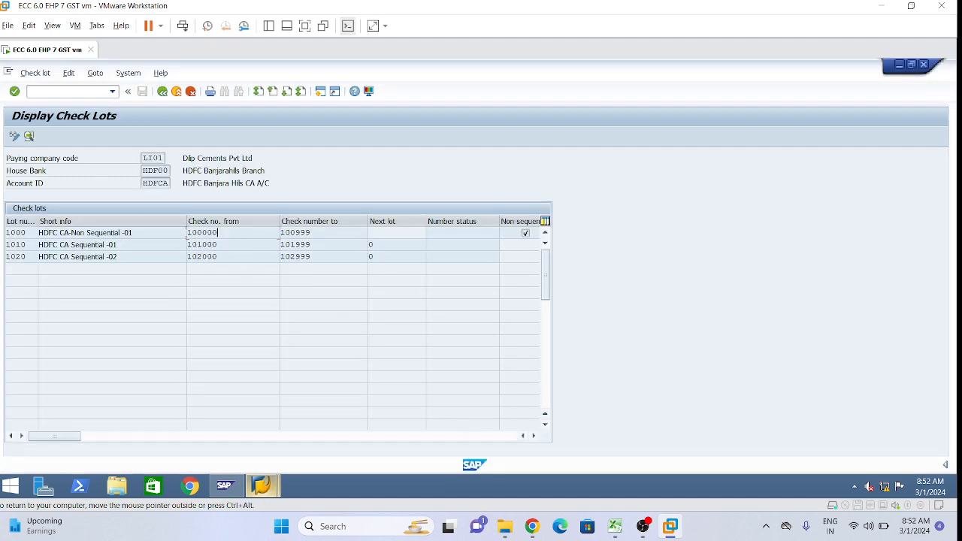
left_click(296, 233)
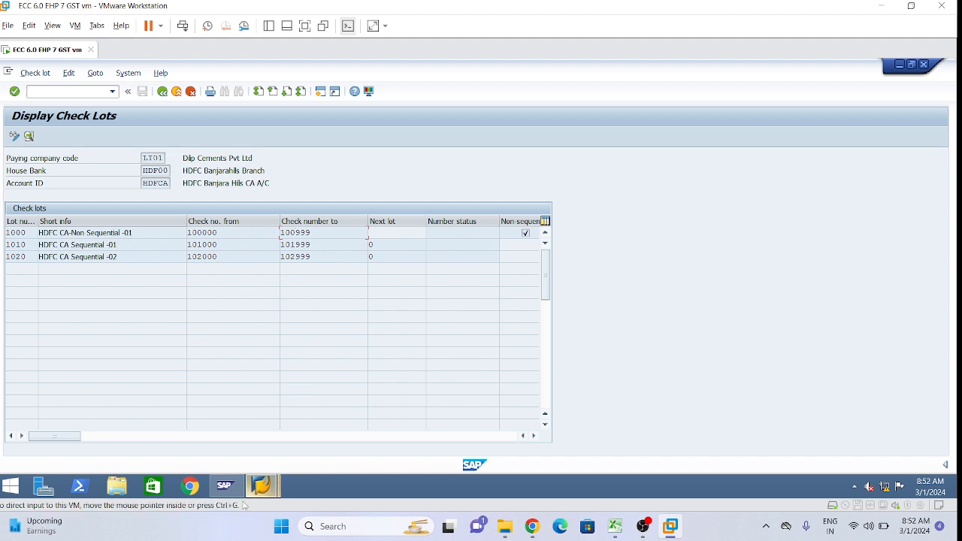
left_click(266, 481)
left_click(209, 431)
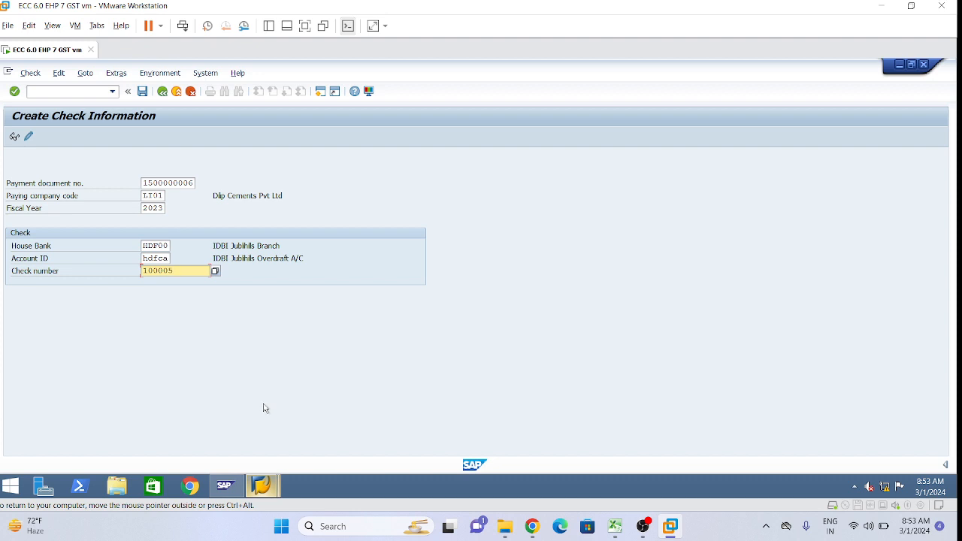
Re-enter LI01 as the paying company code and open the details of check number 100005.
key("Return")
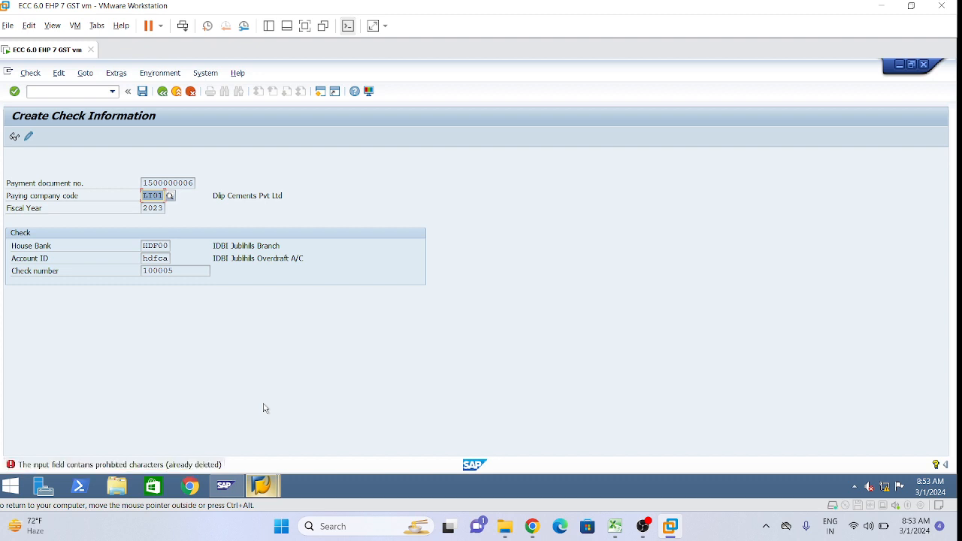
type("lt01")
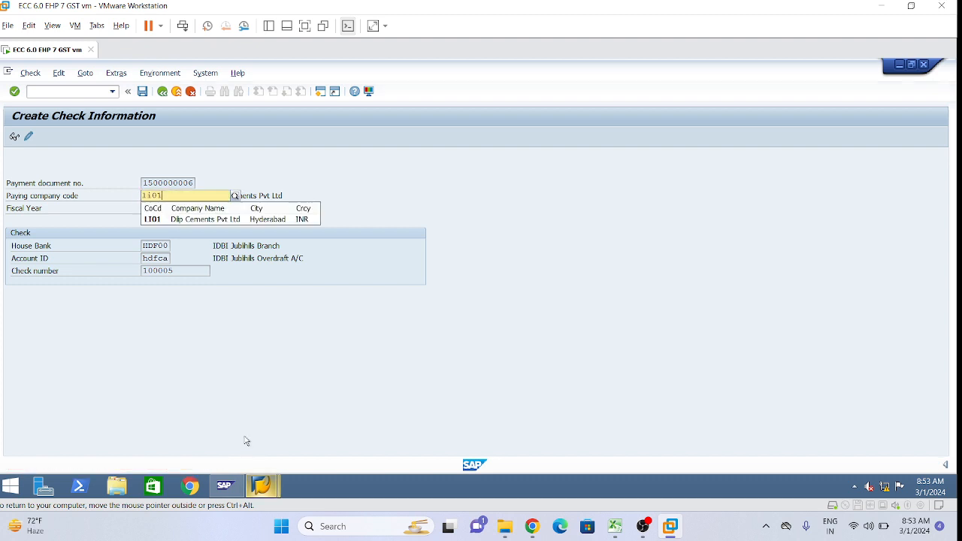
key("Return")
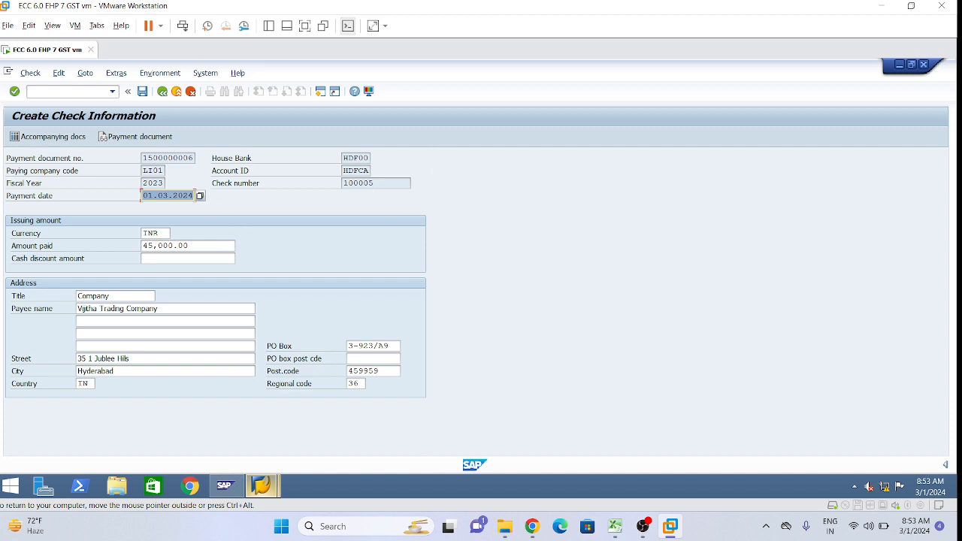
left_click(384, 184)
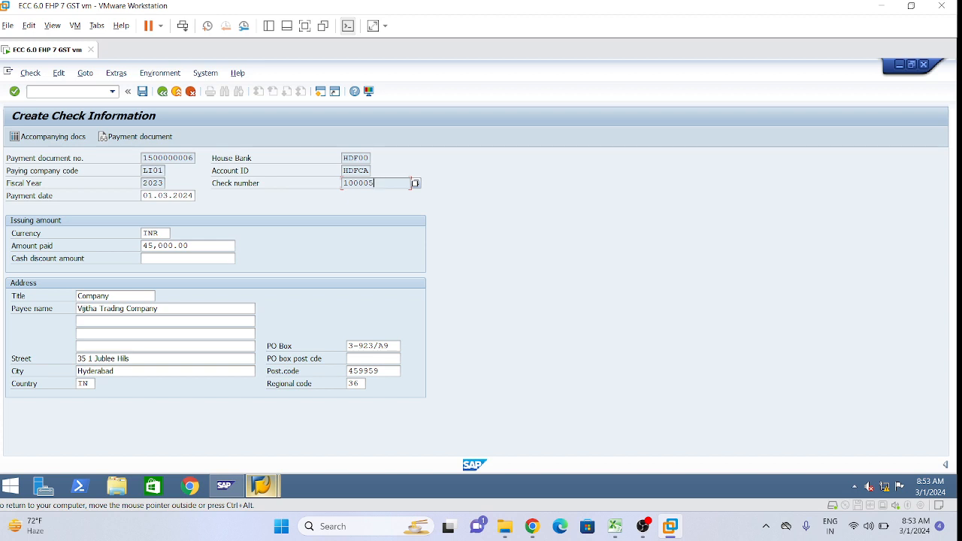
Review the payment document and its accompanying vendor line items, and return to the check information.
left_click(135, 140)
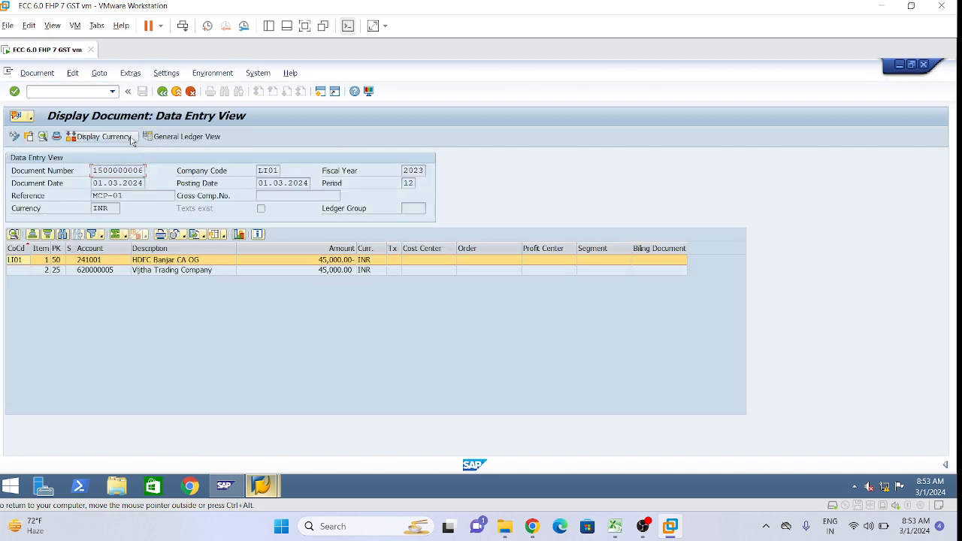
left_click(162, 91)
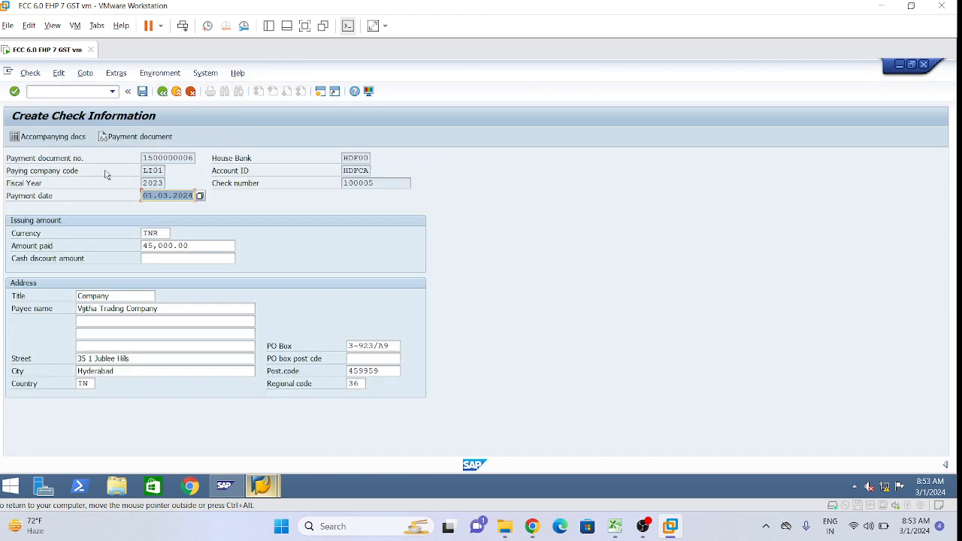
left_click(49, 140)
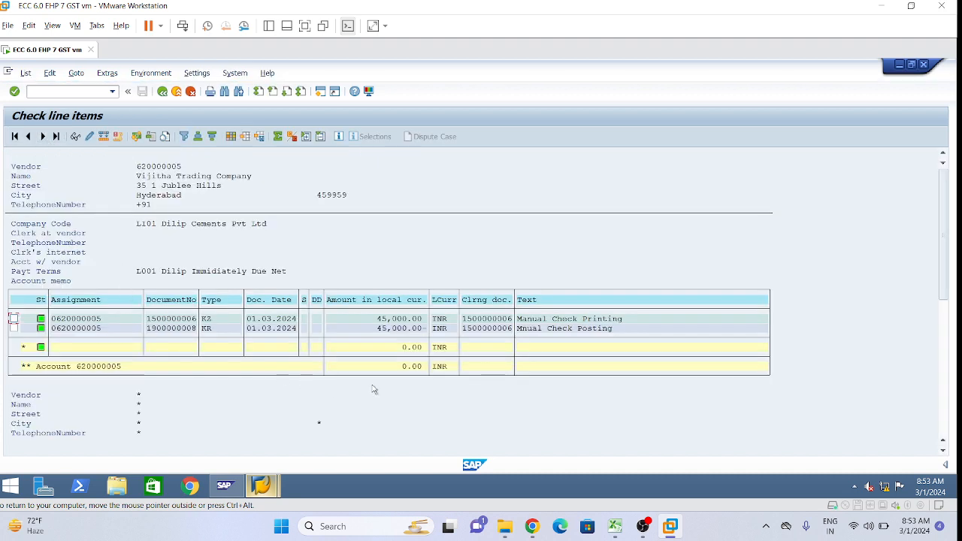
left_click(163, 332)
left_click(170, 319)
left_click(163, 92)
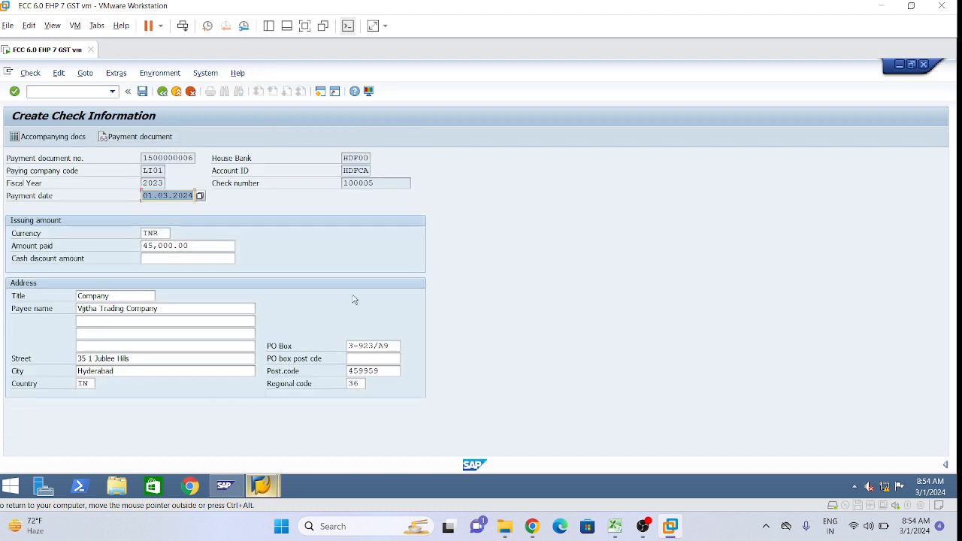
Save the check information for check number 100005 and dismiss the battery saver notification.
left_click(368, 183)
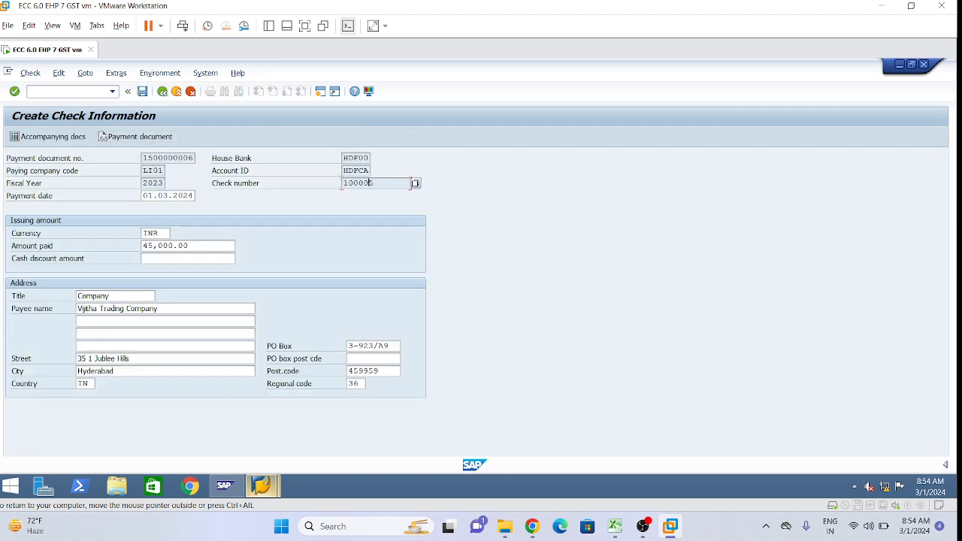
left_click_drag(368, 183, 342, 184)
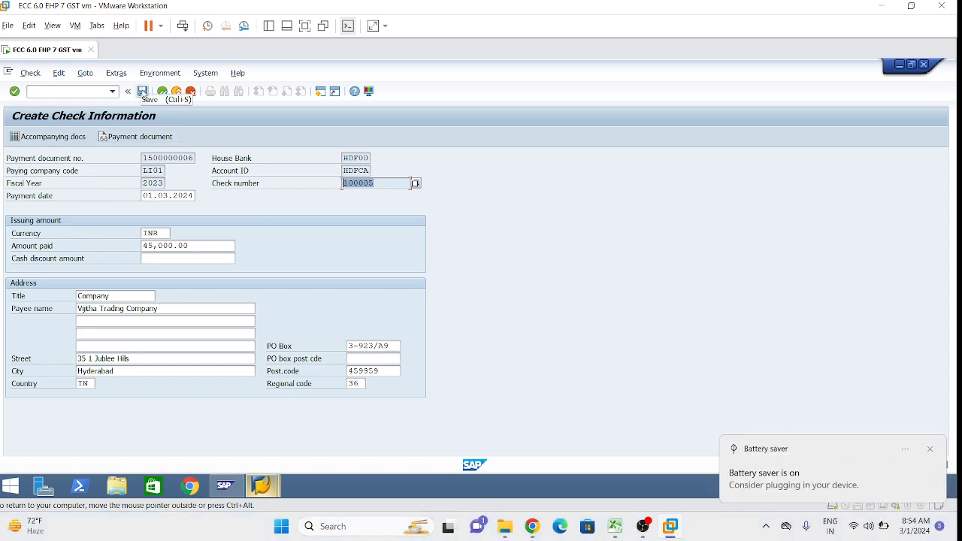
left_click(142, 92)
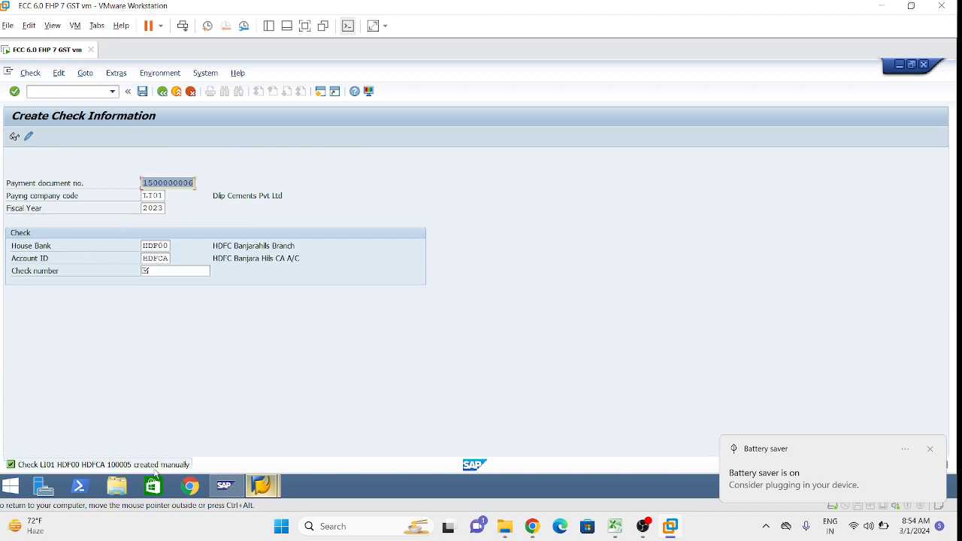
left_click(931, 449)
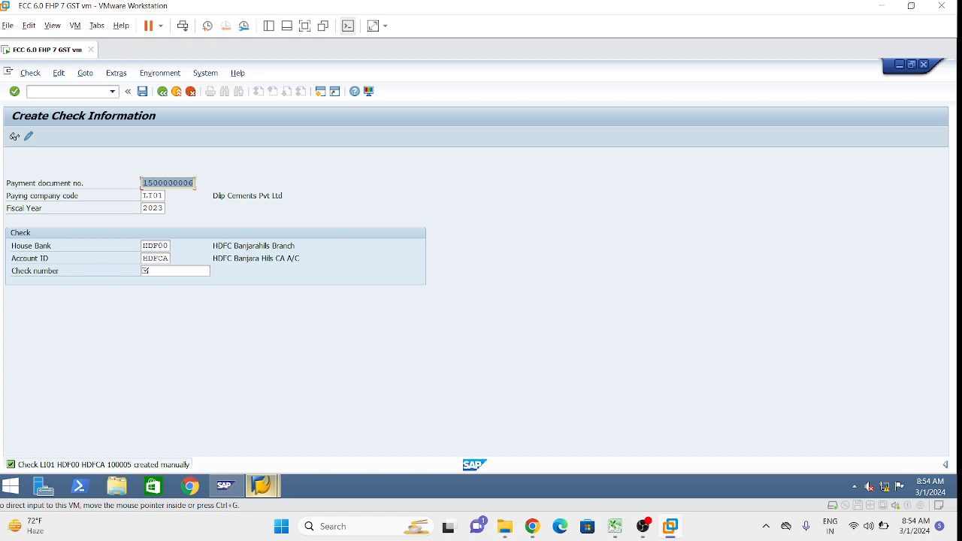
Switch to the Excel workbook and enter "Check issued in SAP system" in cell F36 of the Bank Payments sheet.
left_click(615, 526)
scroll(658, 389, "down", 6)
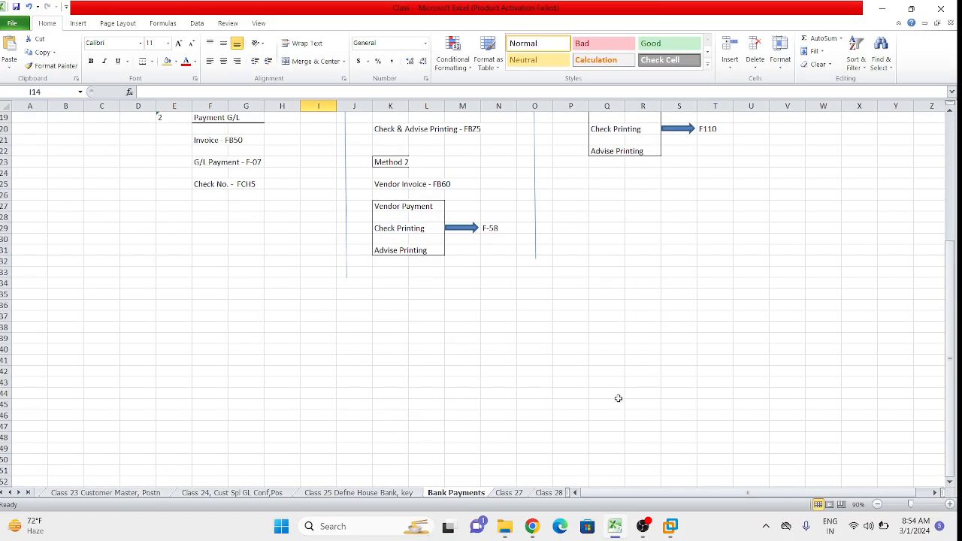
scroll(618, 398, "down", 1)
scroll(618, 398, "up", 3)
scroll(167, 332, "down", 5)
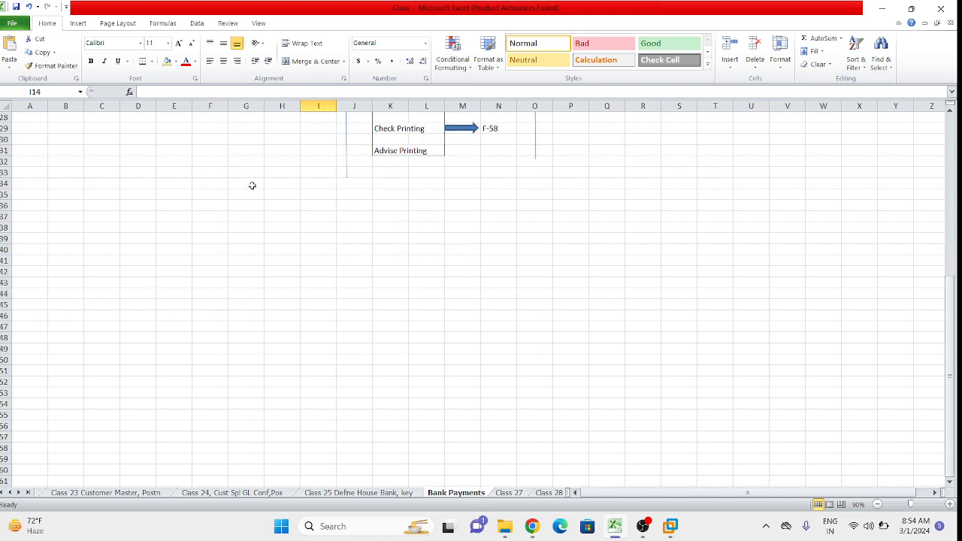
left_click(217, 208)
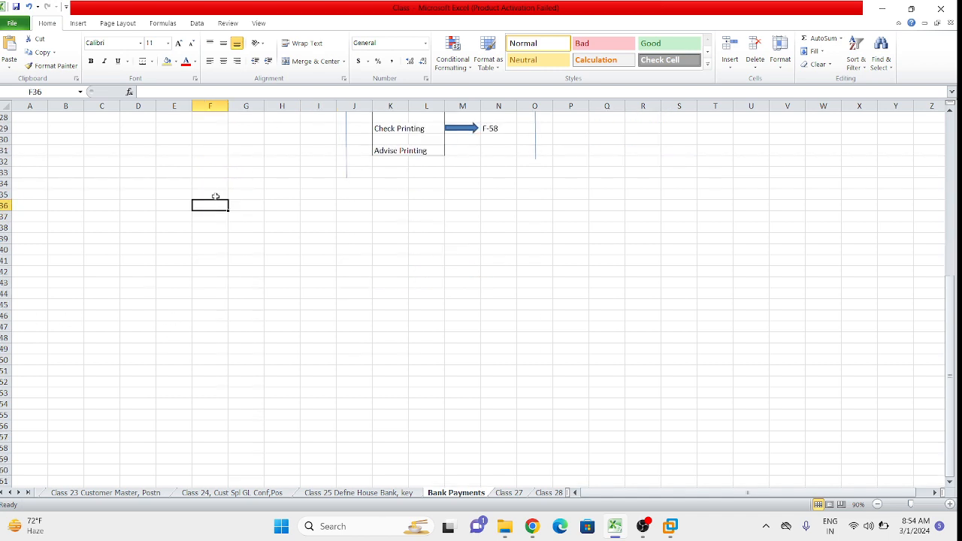
type("Check")
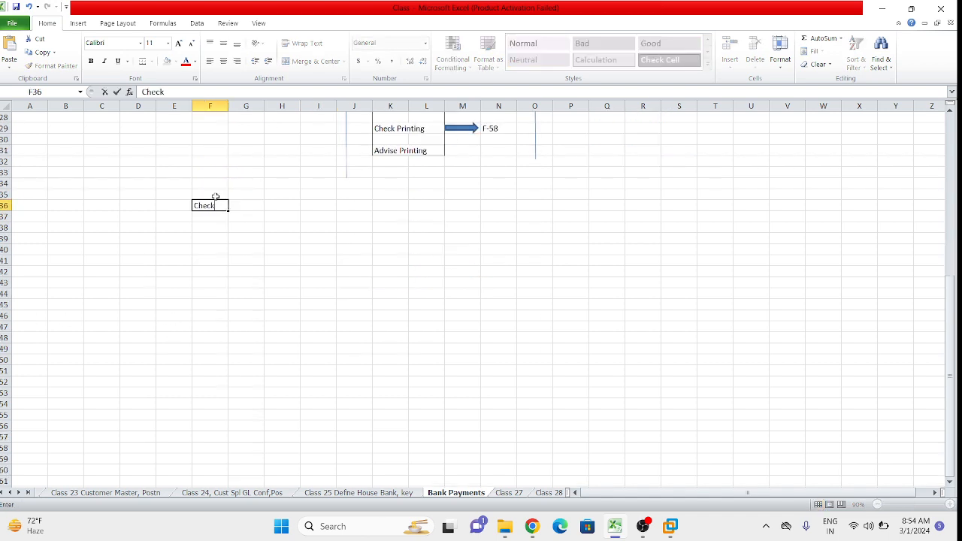
type(" issued in SAP syste")
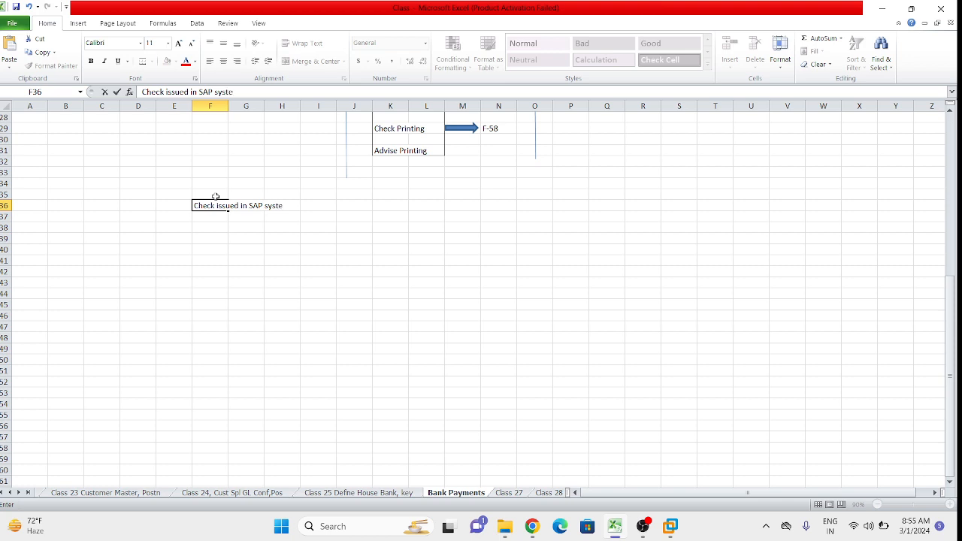
type("m")
Enter the note "HDFC issue cheque" in cell F38, two rows below the SAP system note.
left_click(205, 227)
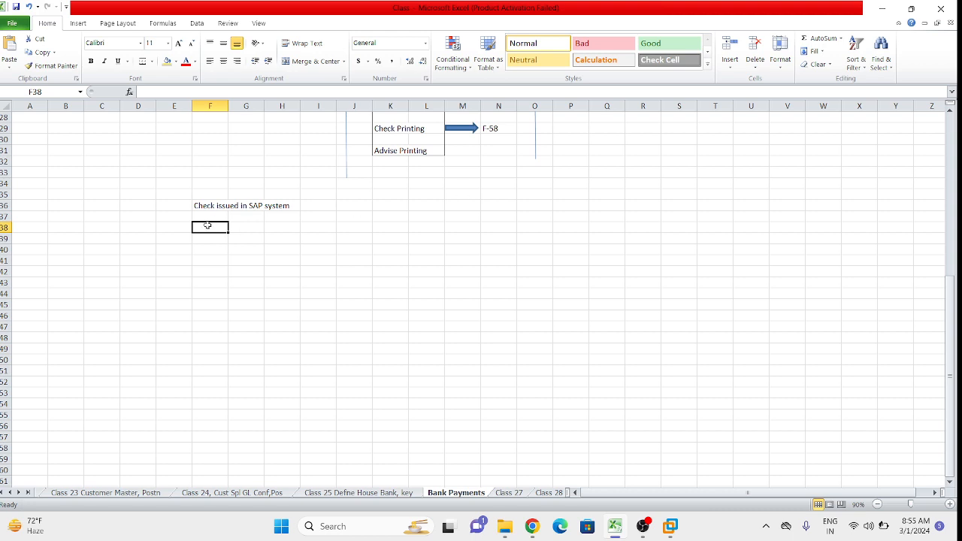
left_click(263, 227)
left_click(203, 225)
type("H")
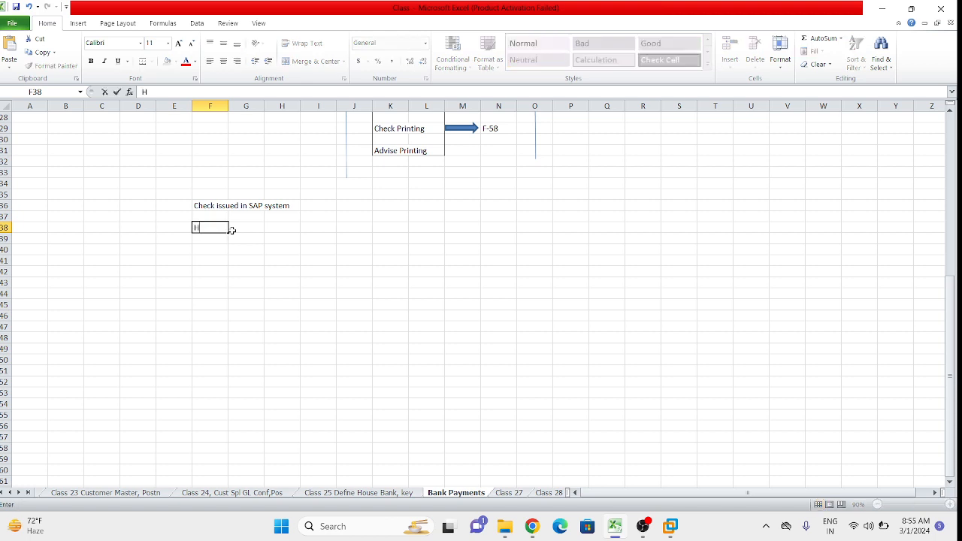
type("DFC issue chec")
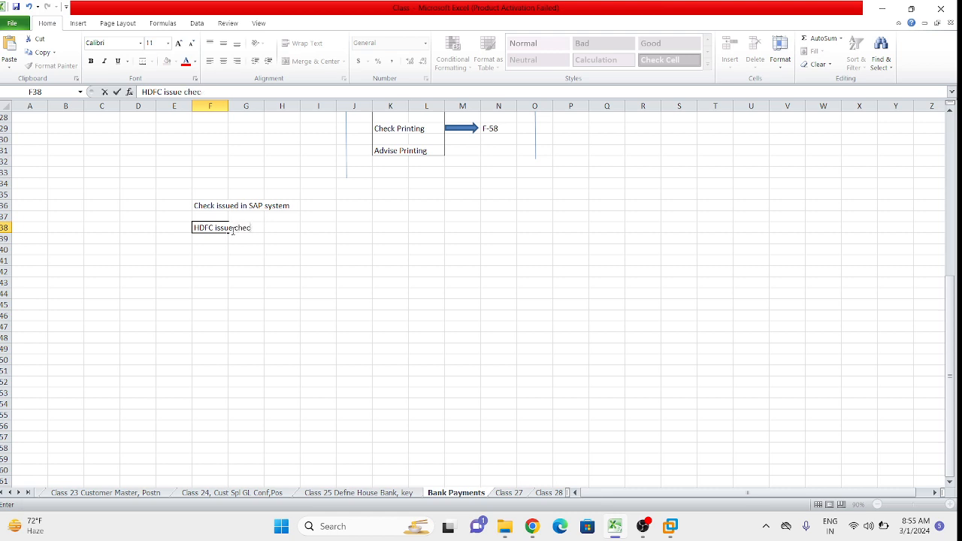
key("BackSpace")
type("que")
left_click_drag(196, 204, 297, 225)
left_click(334, 215)
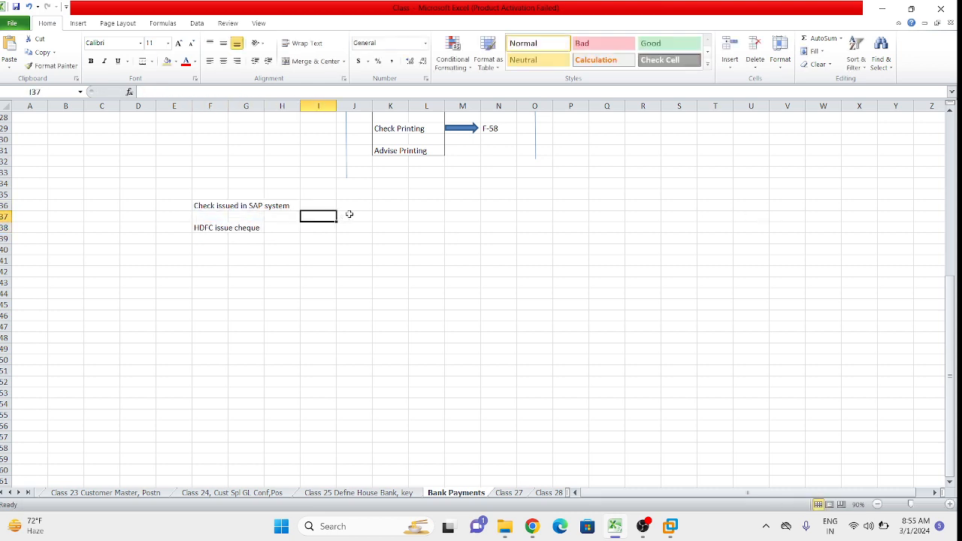
left_click(212, 208)
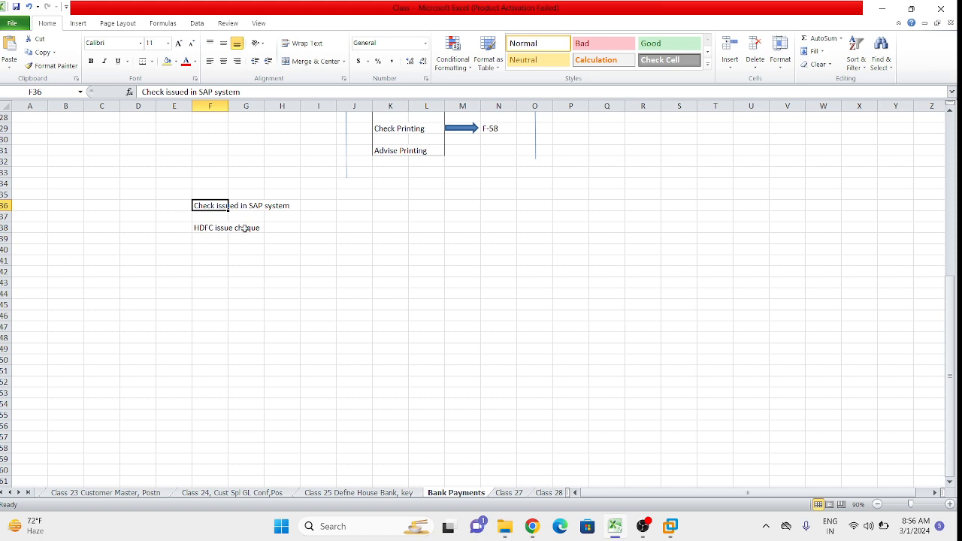
left_click(222, 216)
left_click(211, 205)
left_click_drag(198, 227, 275, 227)
left_click(272, 249)
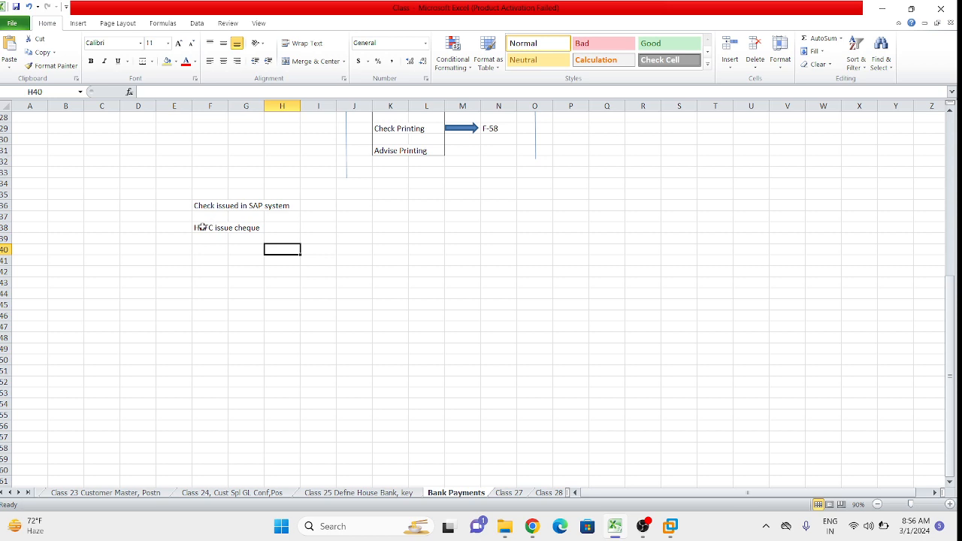
left_click_drag(200, 226, 277, 224)
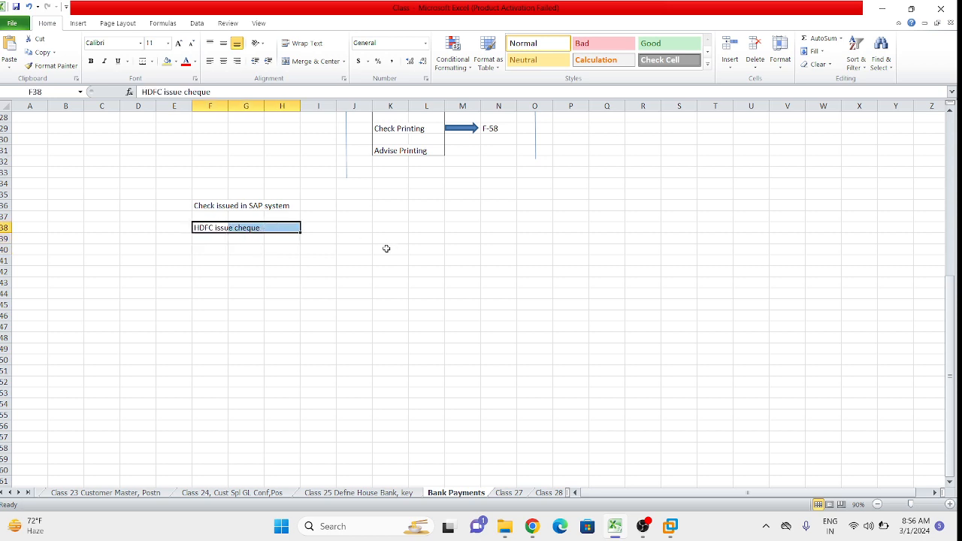
left_click(352, 227)
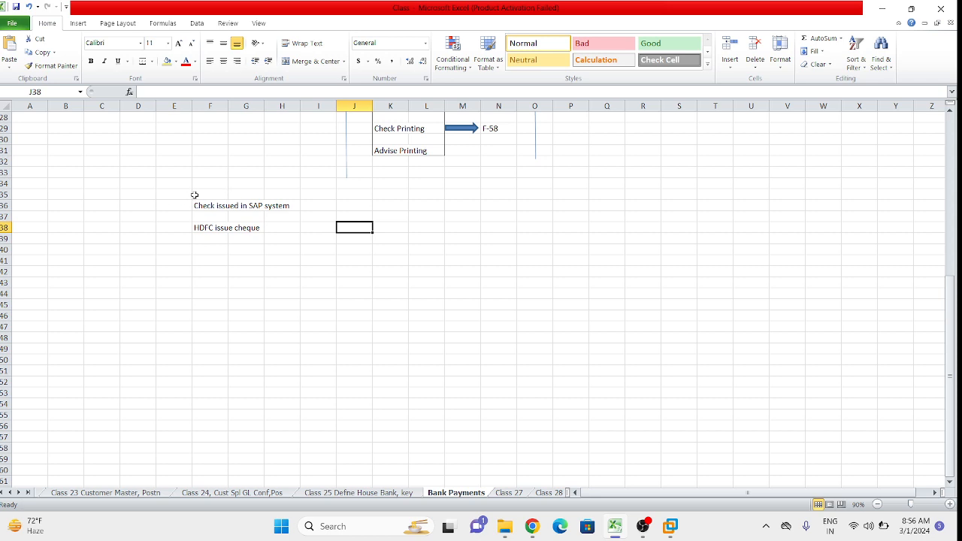
left_click_drag(194, 195, 286, 200)
left_click(211, 260)
left_click(199, 227)
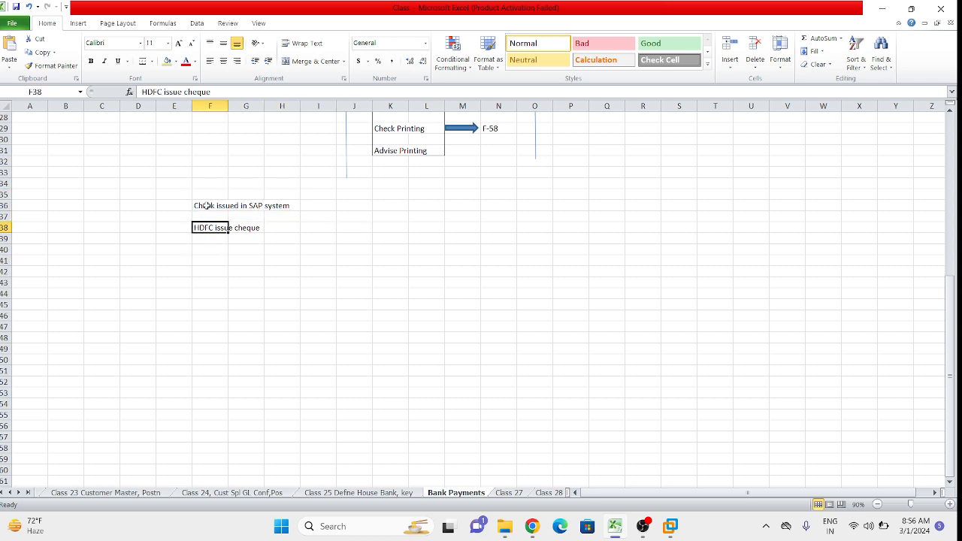
left_click_drag(199, 197, 279, 221)
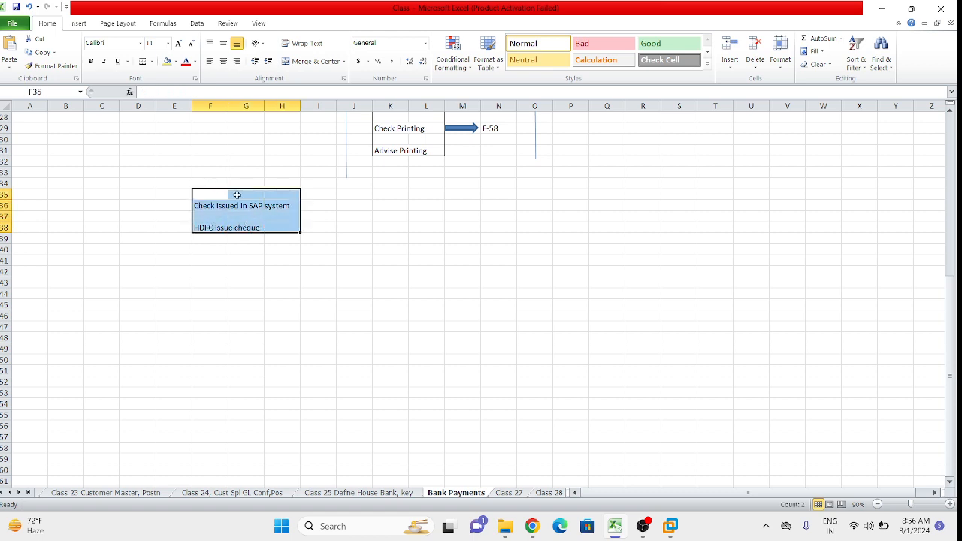
left_click(388, 249)
left_click_drag(181, 204, 266, 225)
left_click(342, 250)
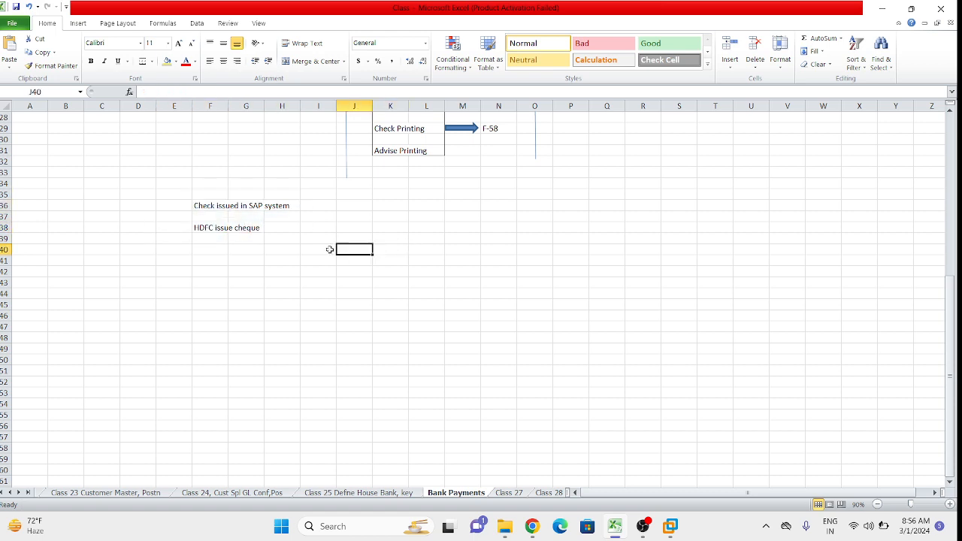
left_click_drag(200, 228, 268, 227)
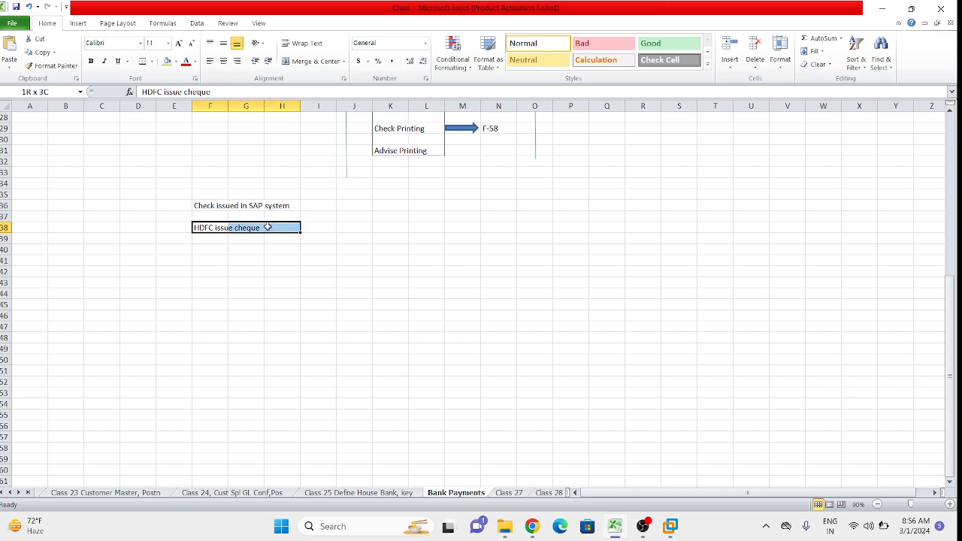
left_click(267, 285)
left_click_drag(198, 218, 267, 230)
left_click(278, 237)
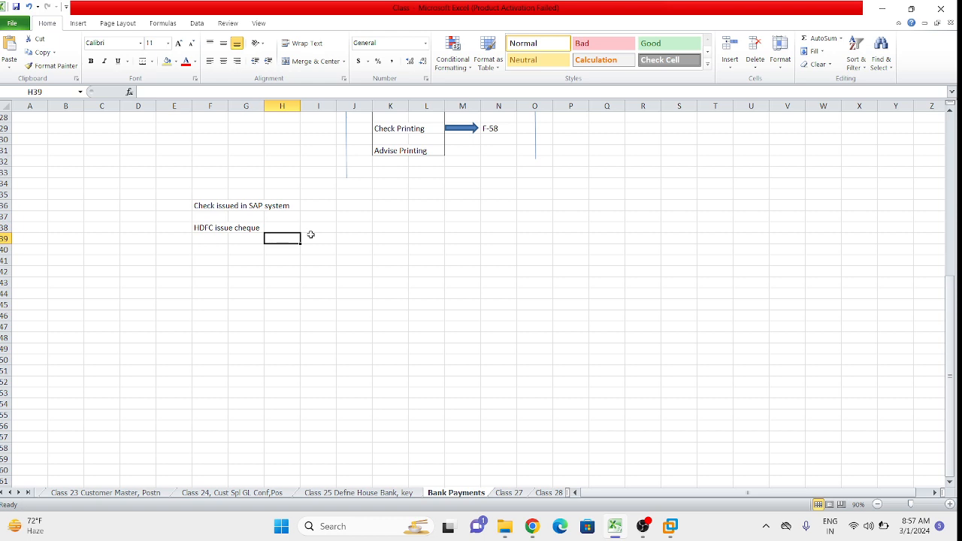
left_click_drag(187, 207, 285, 226)
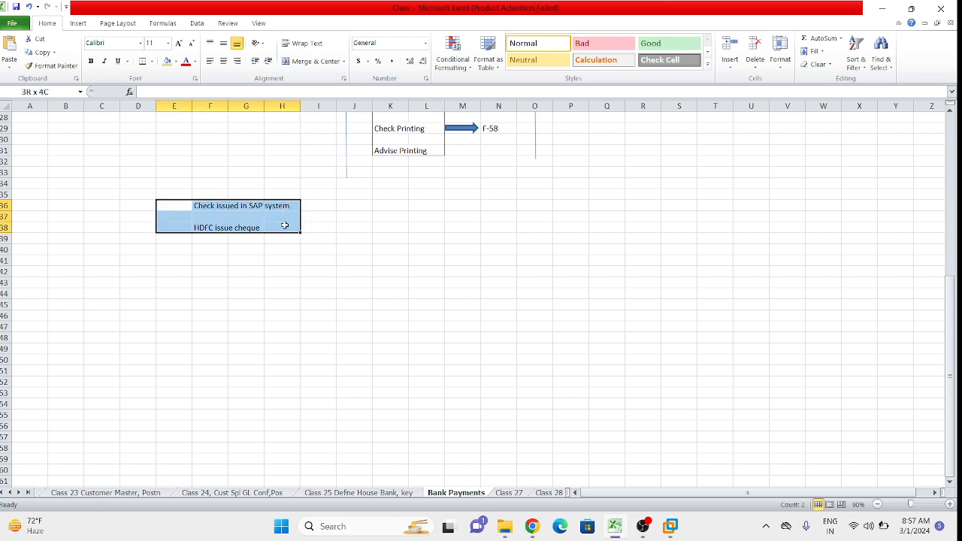
left_click(318, 271)
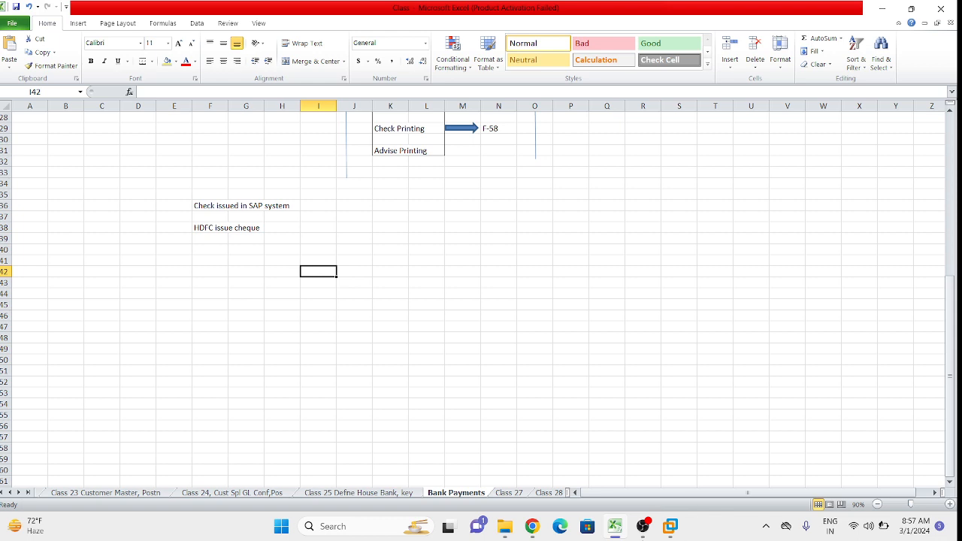
left_click(526, 338)
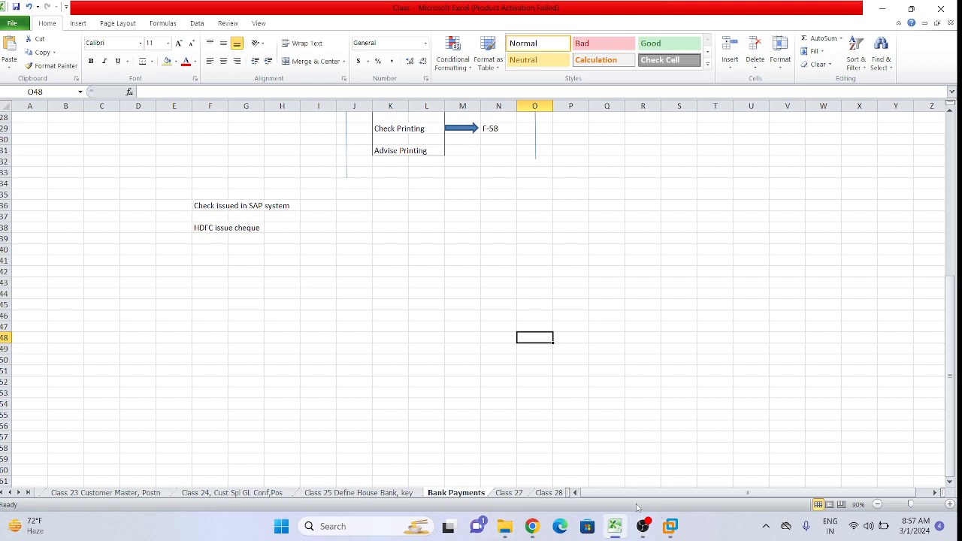
Switch back to SAP in the virtual machine and bring up the Display Check Lots session.
left_click(678, 535)
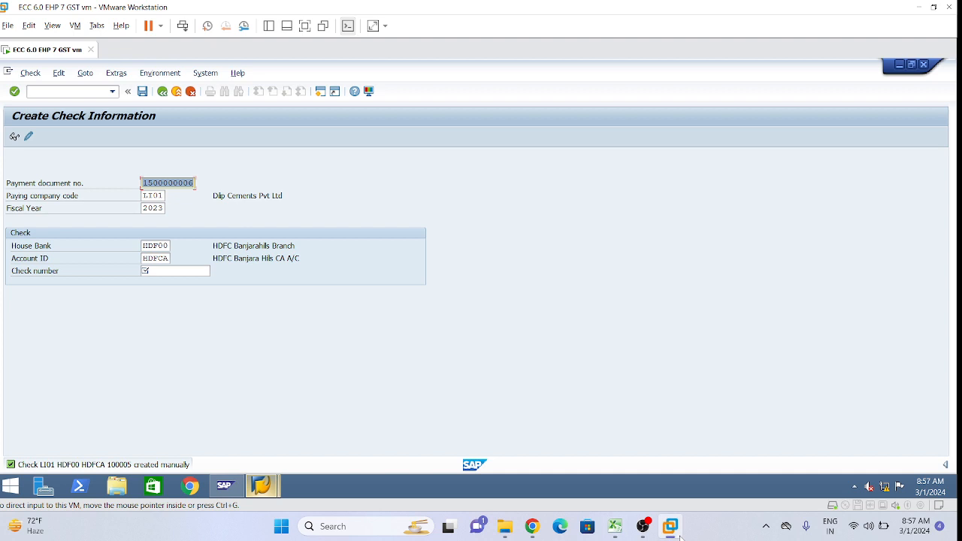
left_click(275, 481)
left_click(481, 429)
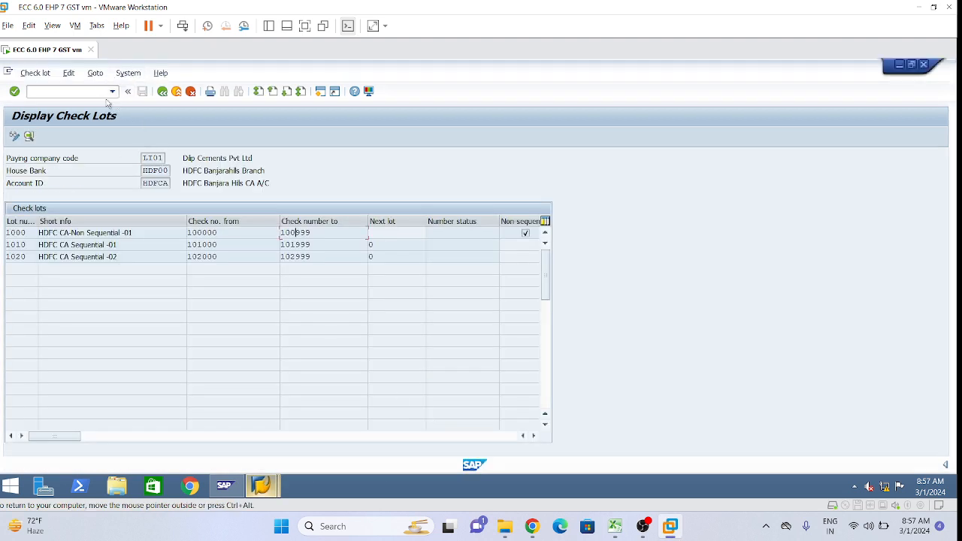
Open the check register transaction FCHN in place of the Display Check Lots screen.
left_click(112, 91)
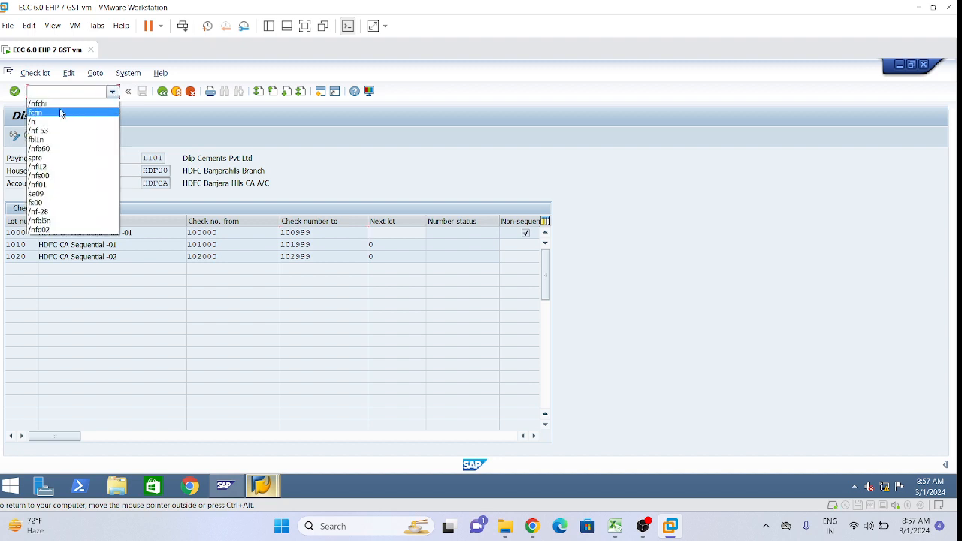
left_click(75, 114)
left_click(31, 92)
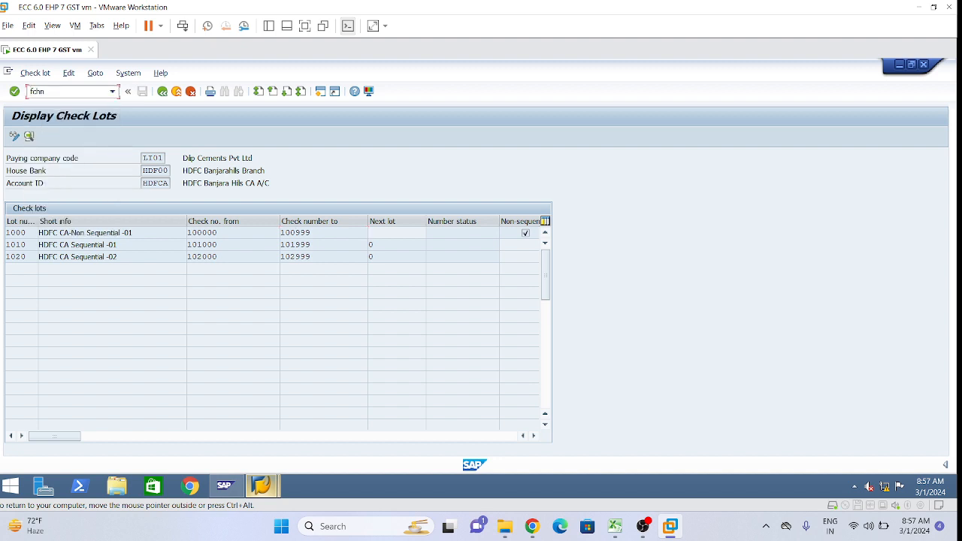
type("/n")
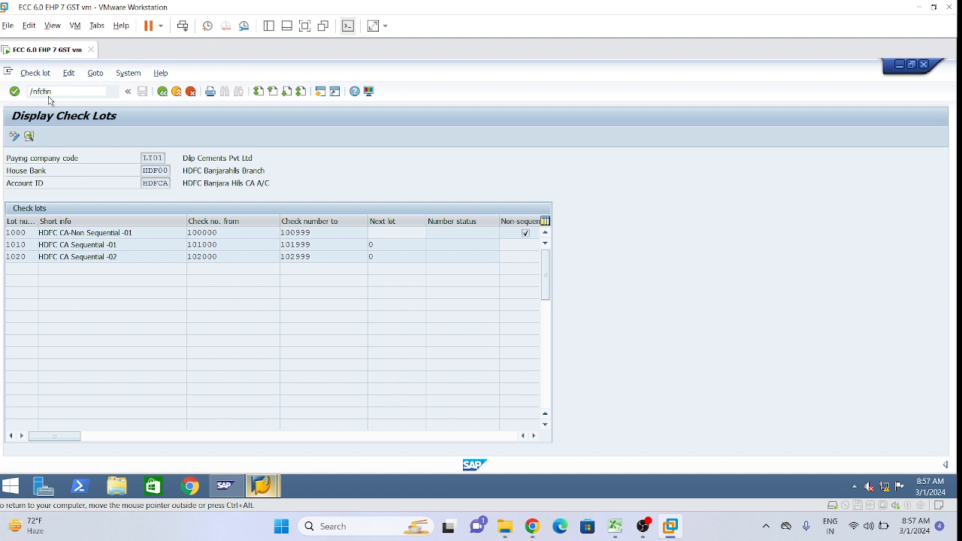
key("Return")
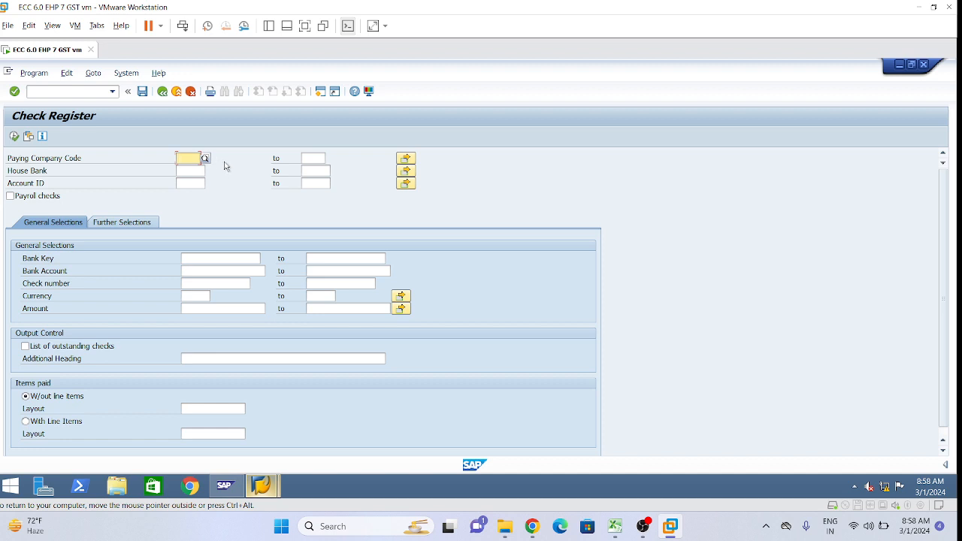
Run the check register for paying company code LI01, house bank HDF00 and account ID HDFCA.
type("li01")
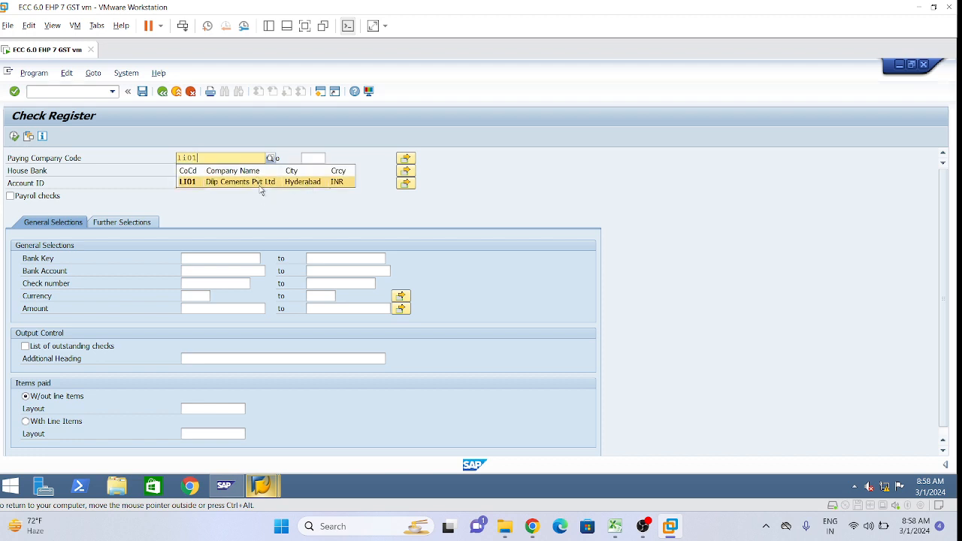
left_click(257, 183)
left_click(184, 172)
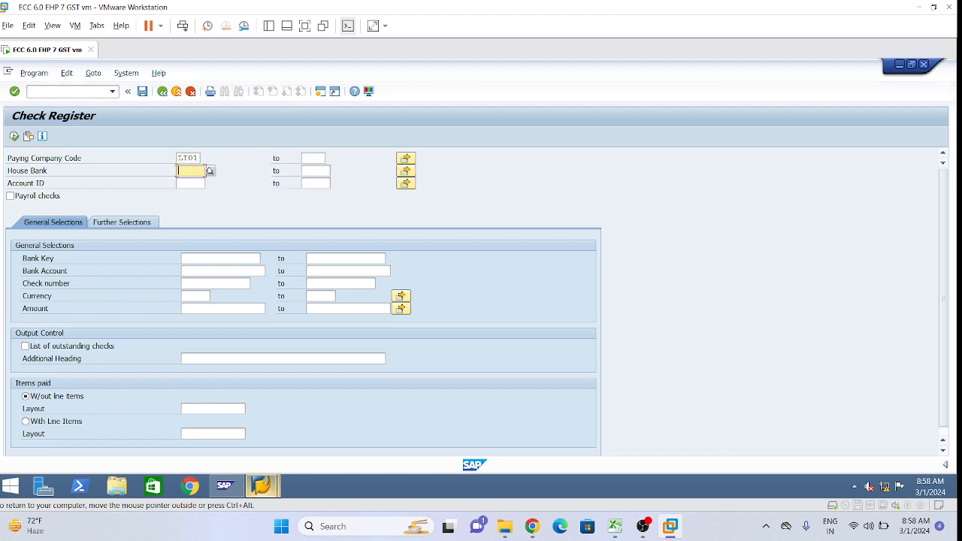
type("hdf00")
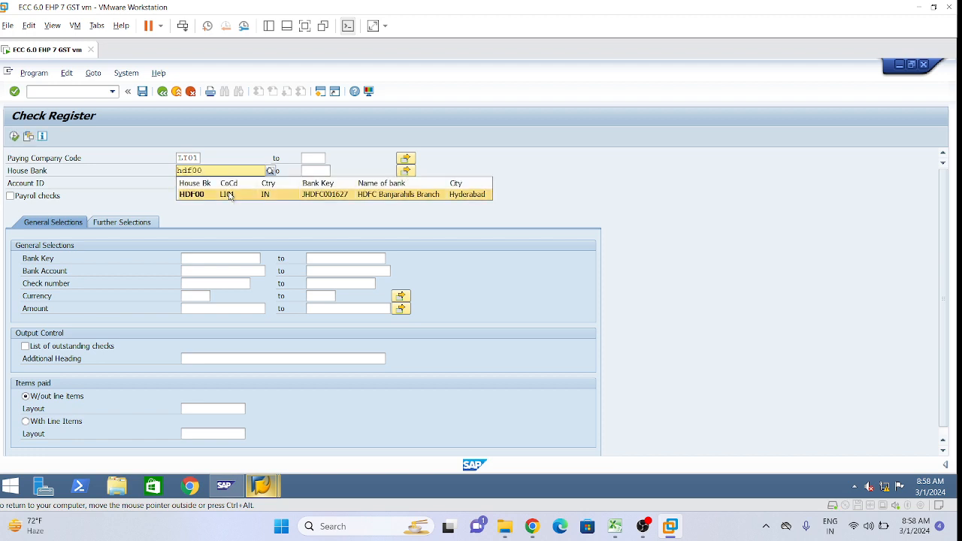
left_click(193, 194)
left_click(191, 183)
type("h")
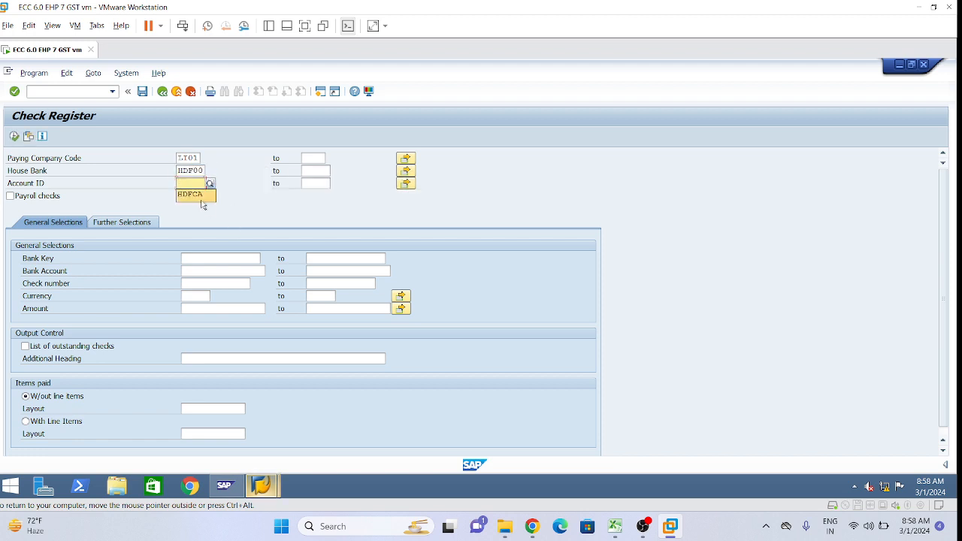
left_click(197, 194)
left_click(12, 139)
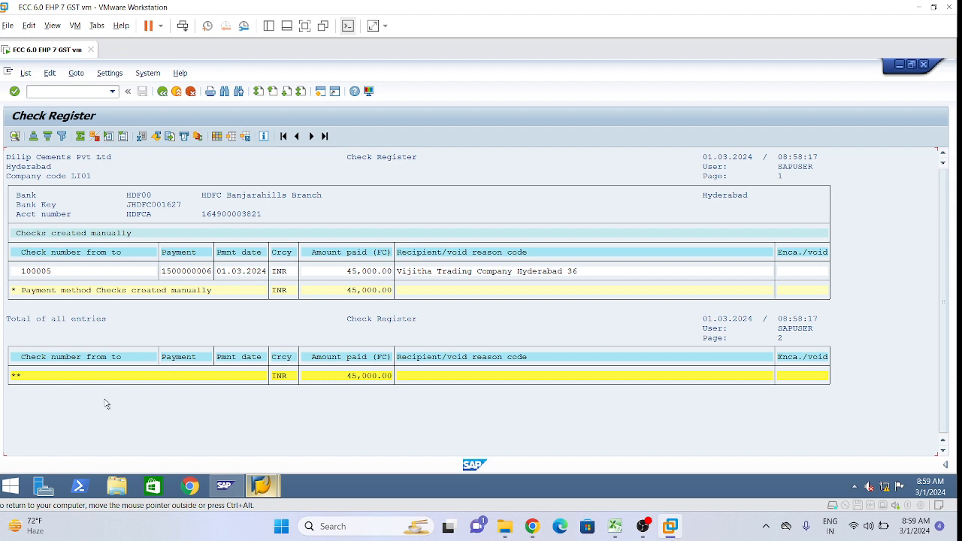
Switch to the Create Check Information session and open vendor invoice entry with transaction FB60.
mouse_move(261, 485)
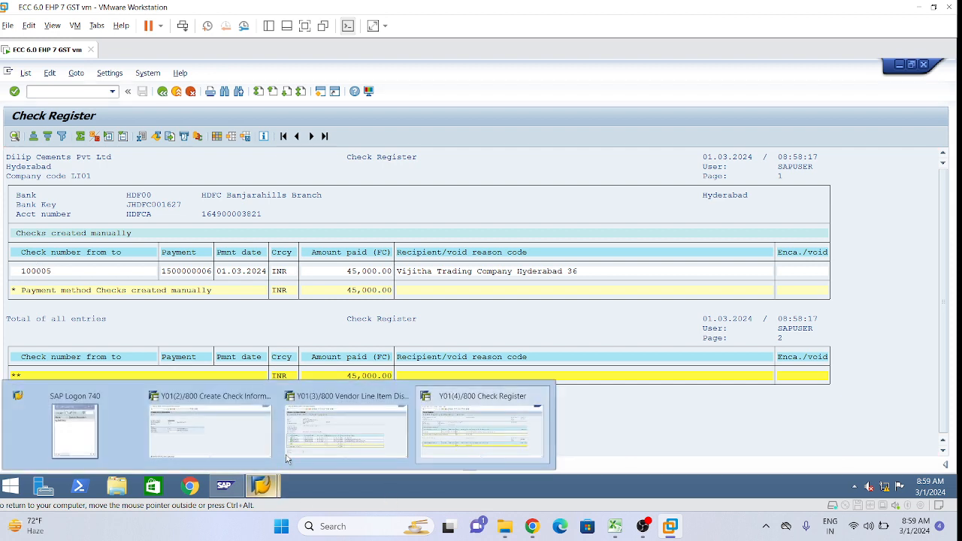
left_click(218, 432)
left_click(68, 92)
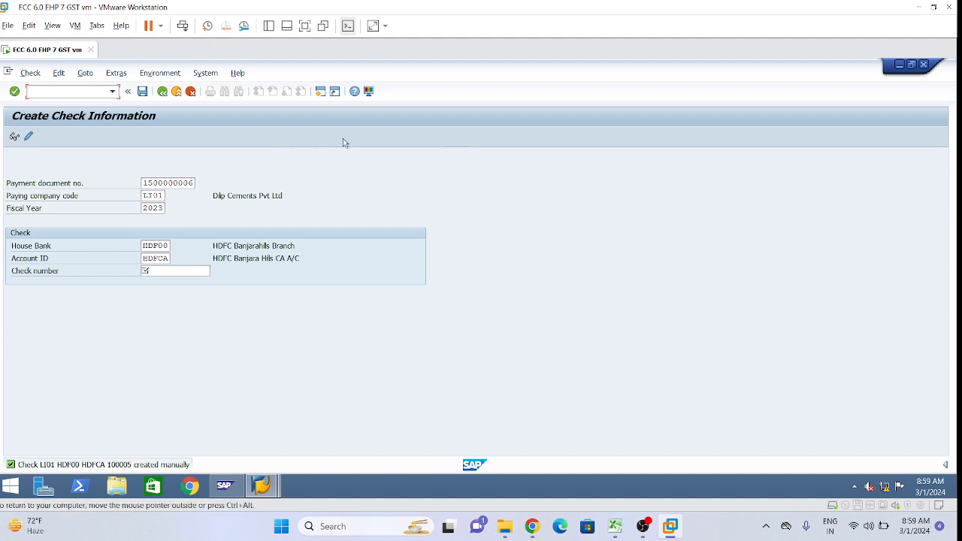
mouse_move(671, 529)
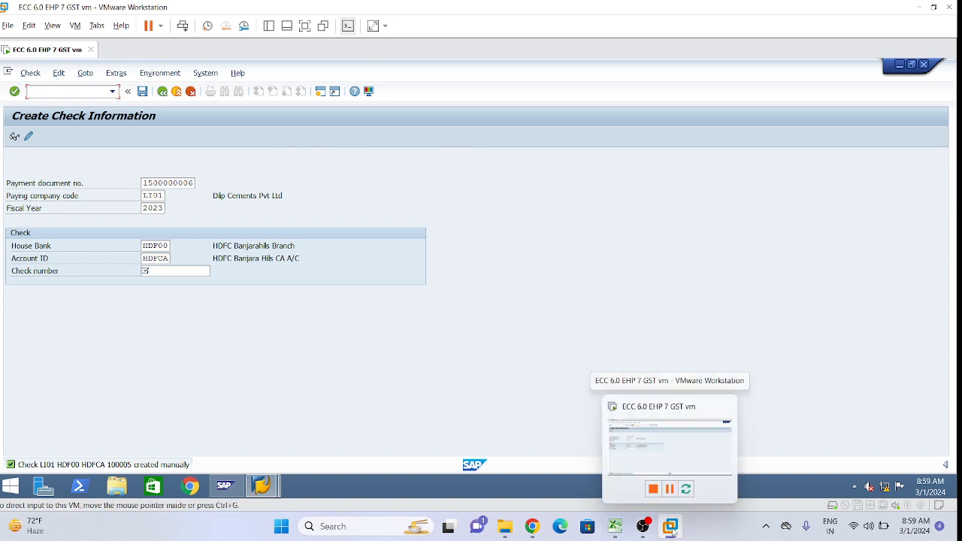
left_click(624, 532)
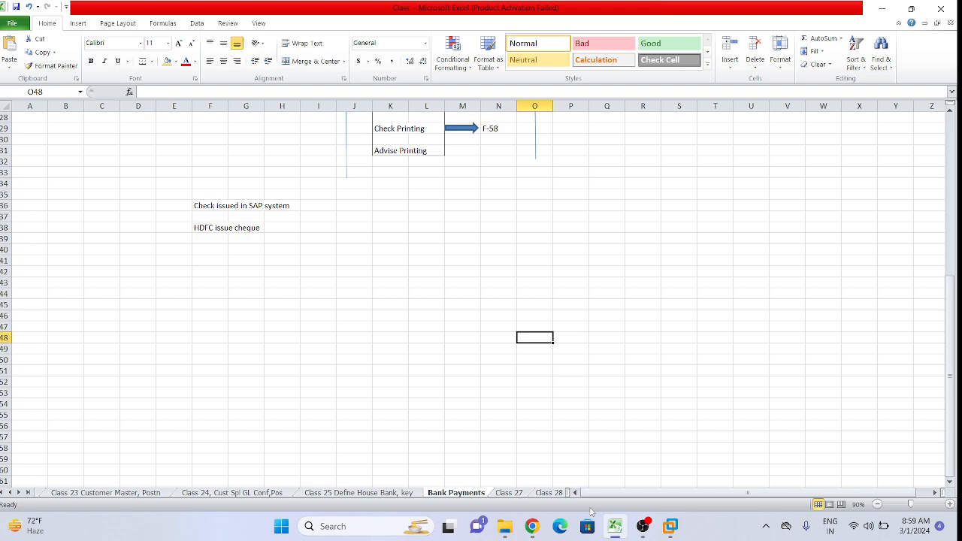
left_click(668, 528)
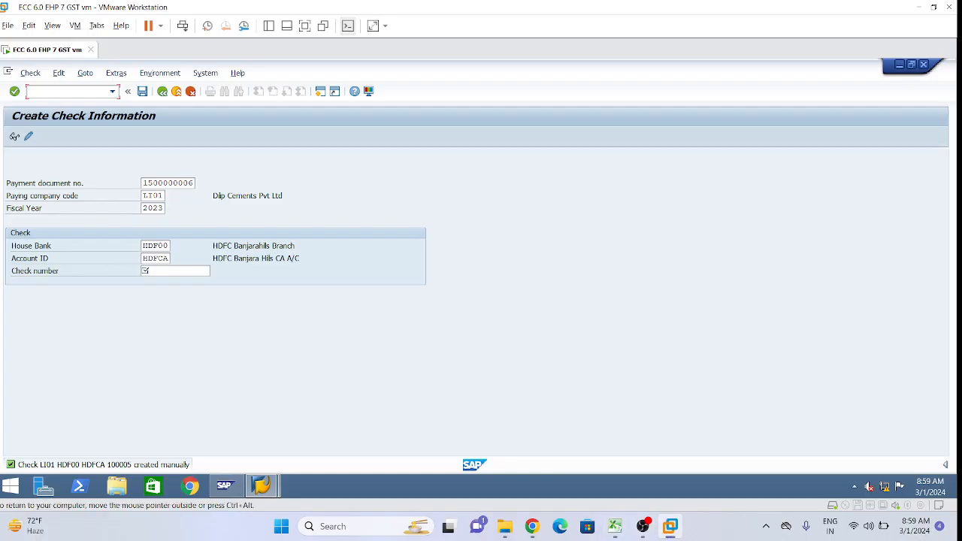
type("/nfb60")
key("Return")
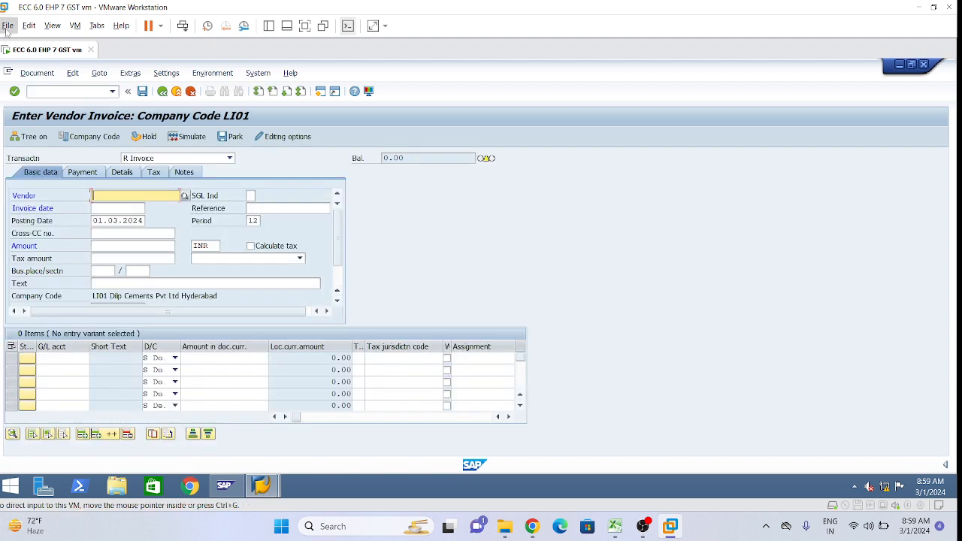
Select the Vijitha Trading Company vendor and set the invoice date to 01.03.2024, copied from the posting date.
left_click(121, 198)
key("space")
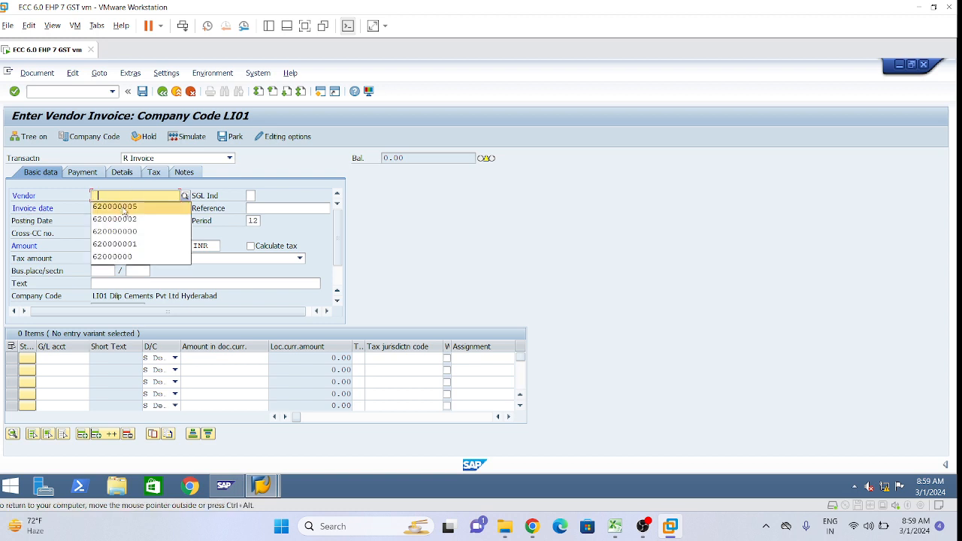
left_click(123, 209)
left_click(121, 208)
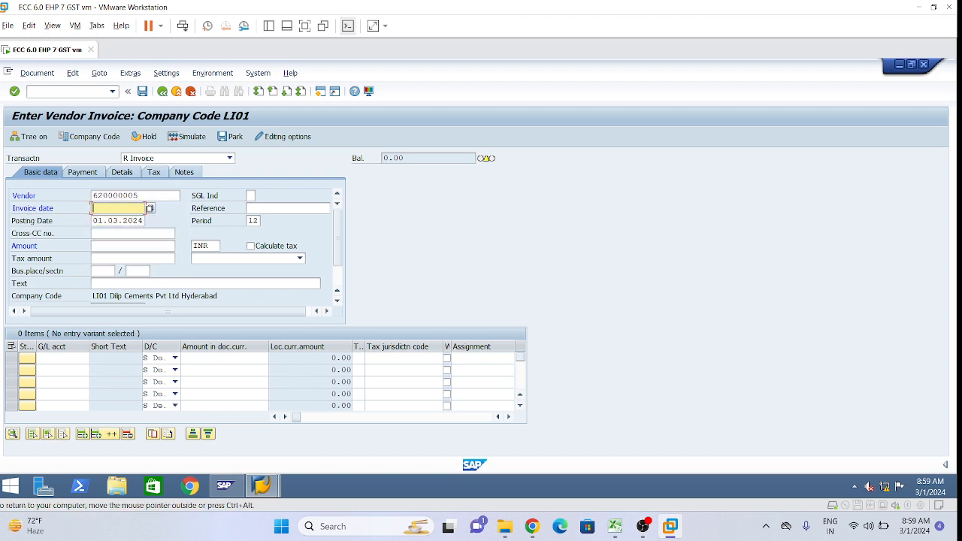
left_click(120, 208)
left_click(218, 245)
left_click_drag(93, 220, 147, 220)
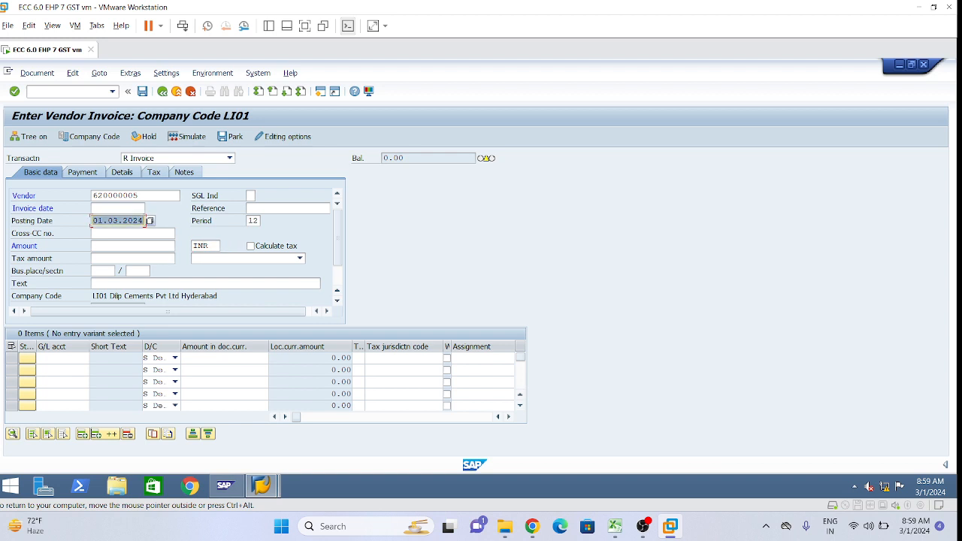
key("ctrl+c")
left_click(128, 208)
key("ctrl+v")
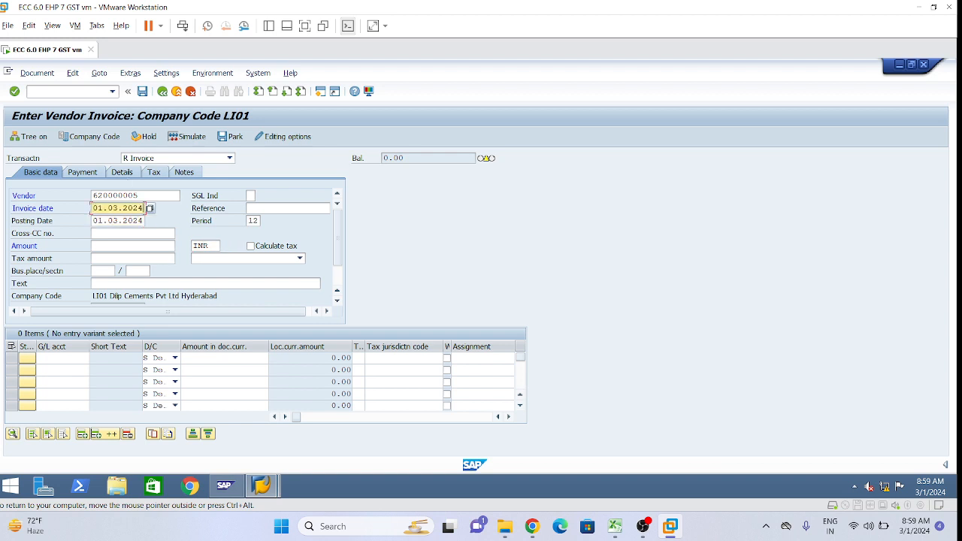
Enter the invoice reference MCP-01 and an amount of 50000 INR.
left_click(269, 209)
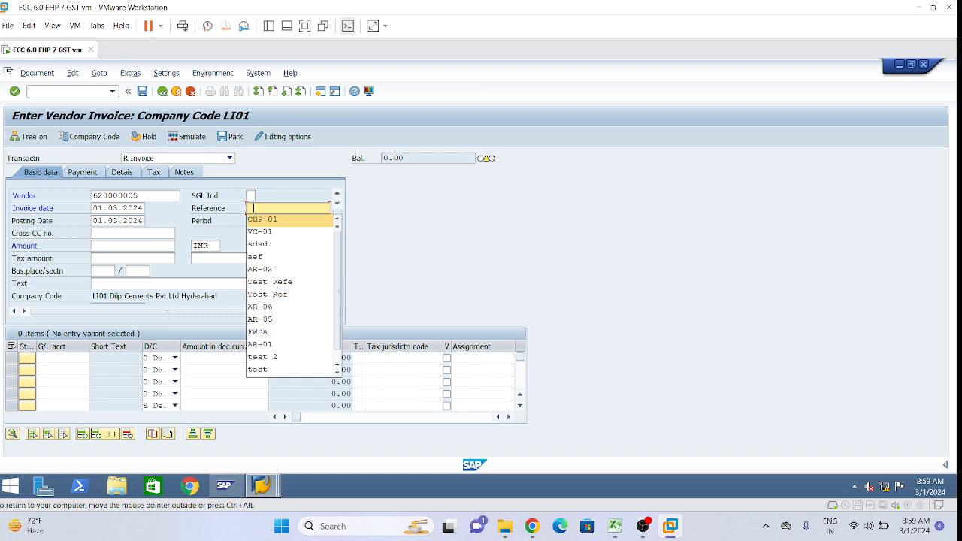
key("Escape")
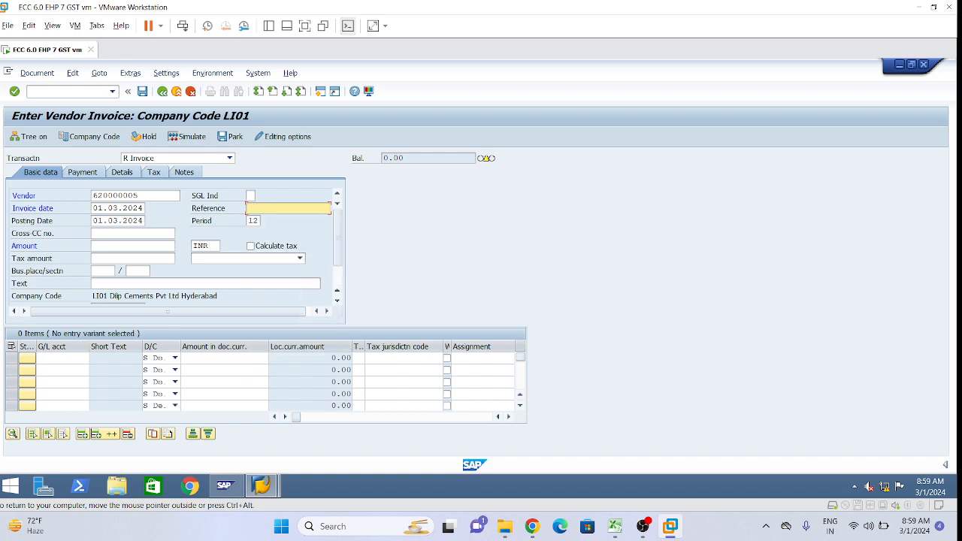
type("MCP-01")
left_click(132, 245)
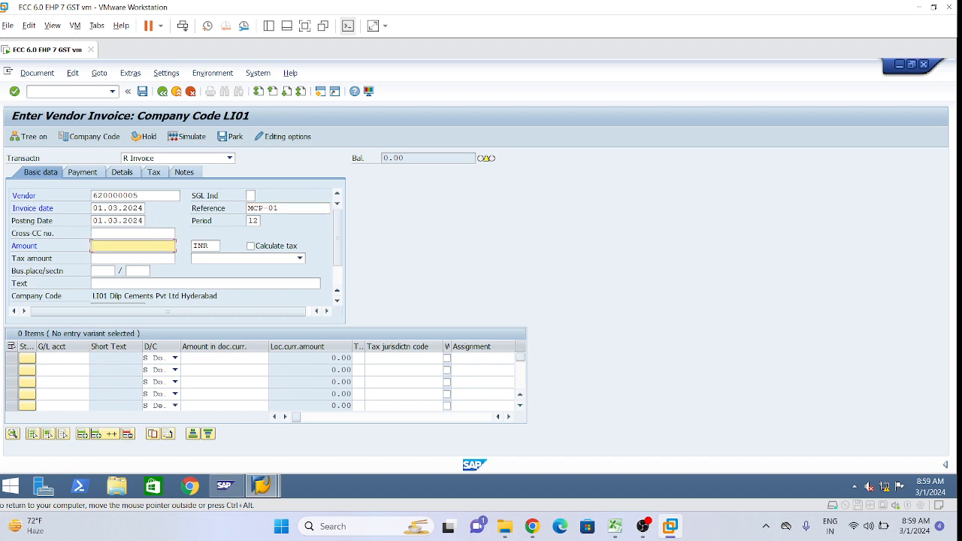
type("50000")
left_click(104, 283)
Fill the first line item with G/L account 430100, amount * and business area LHYD.
left_click(63, 359)
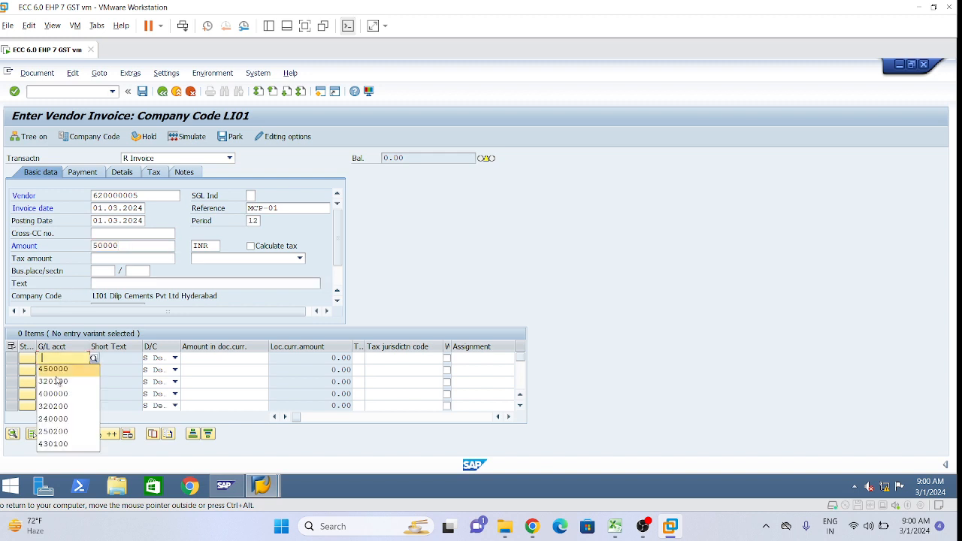
left_click(61, 444)
left_click(265, 358)
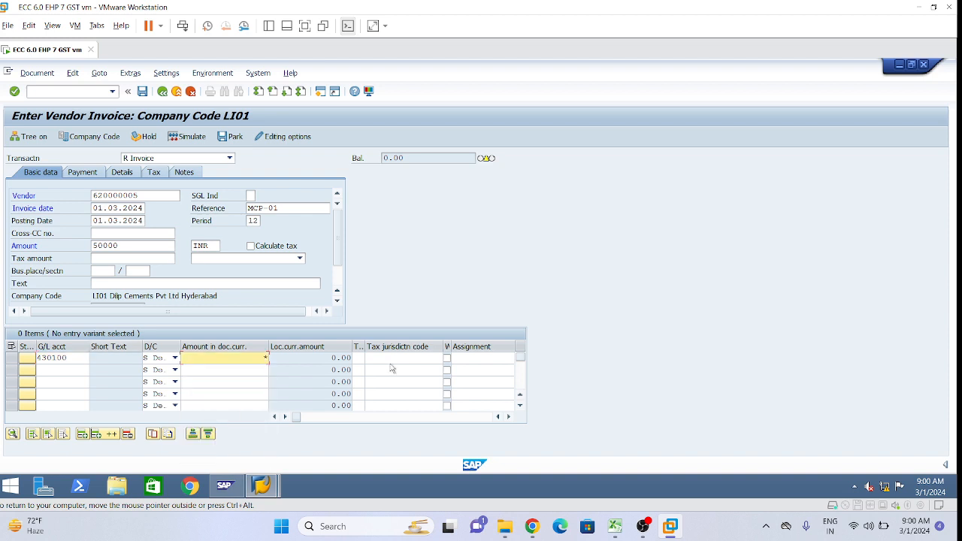
key("Tab")
key("Tab")
key("Tab")
key("Tab")
key("Tab")
key("Tab")
key("Tab")
key("Tab")
key("Tab")
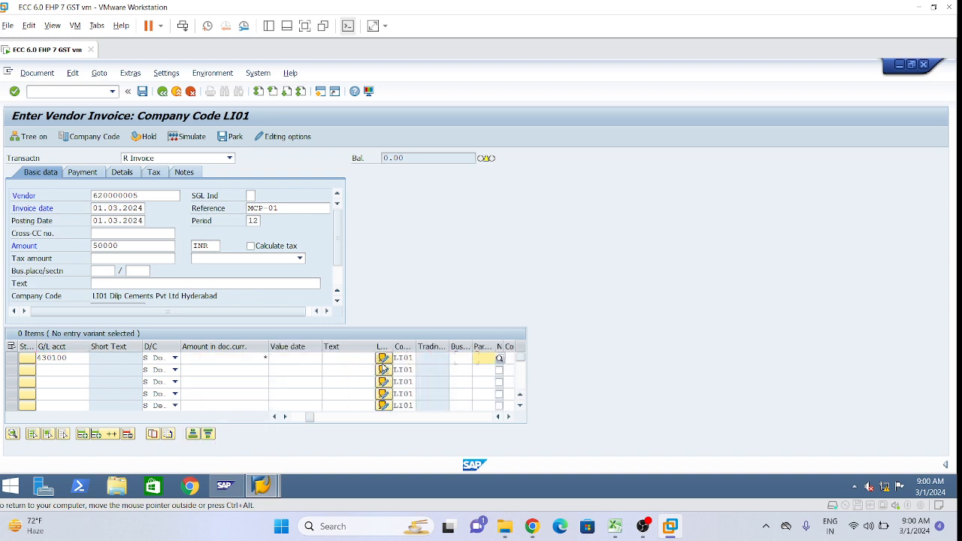
left_click(461, 358)
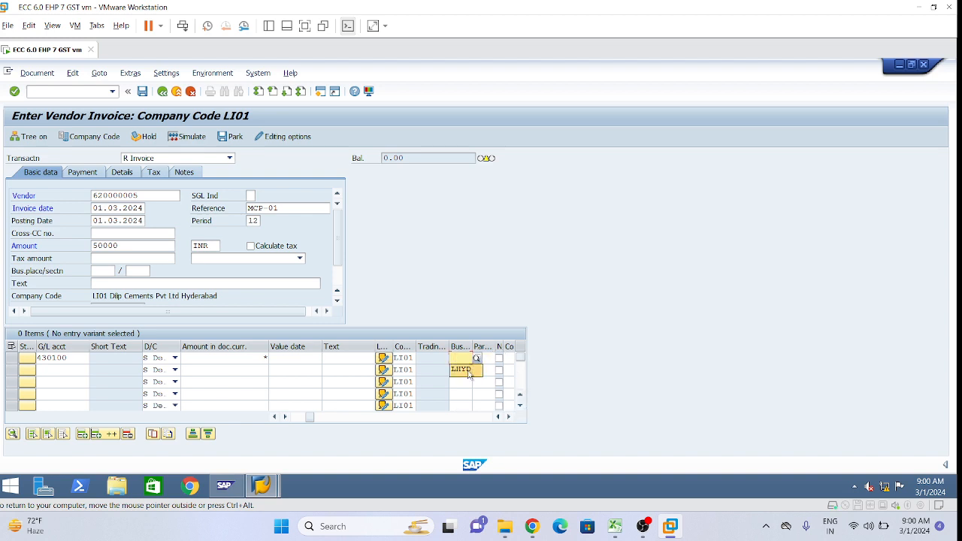
left_click(468, 369)
Assign profit center 1000 to the first line item and validate the invoice entries.
key("Tab")
key("Tab")
key("Tab")
key("Tab")
key("Tab")
key("Tab")
key("Tab")
key("Tab")
key("Tab")
key("Tab")
key("Tab")
key("Tab")
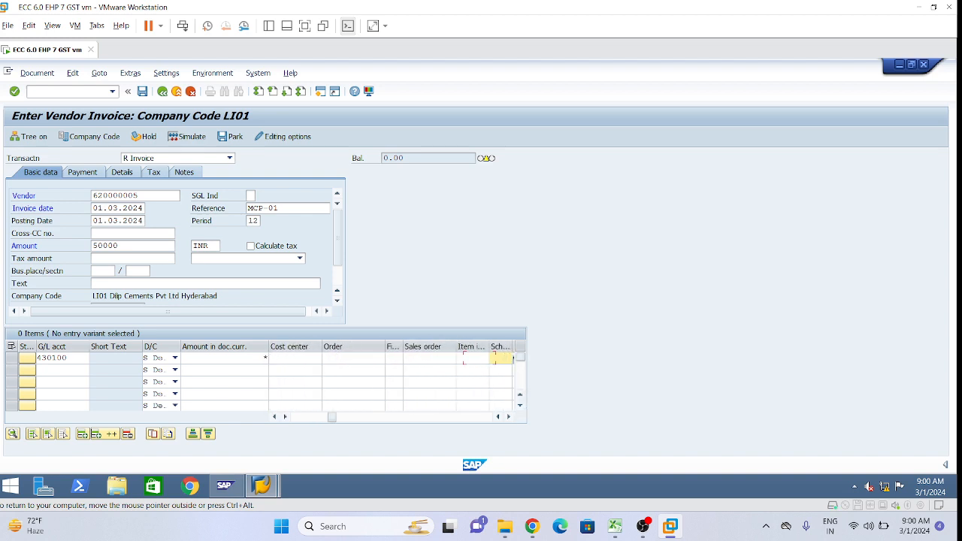
key("BackSpace")
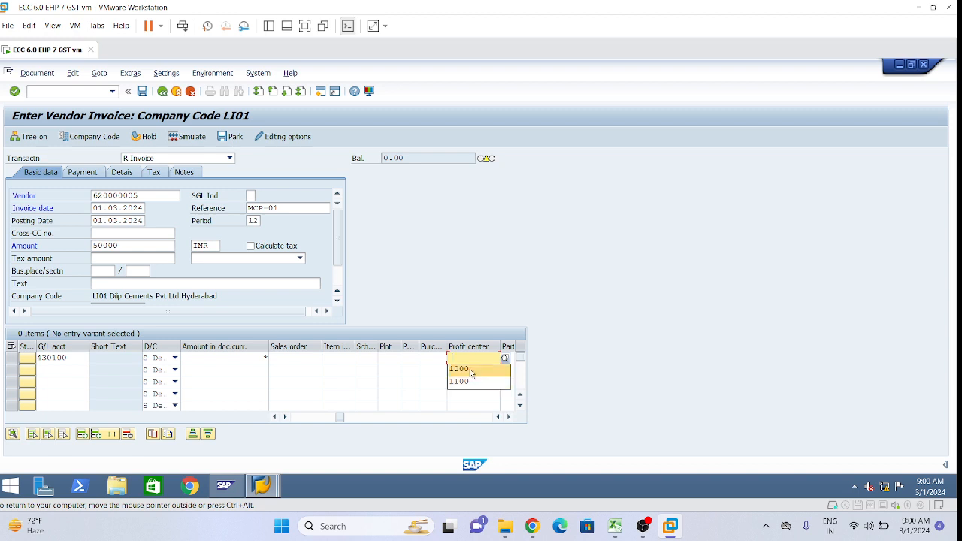
left_click(474, 371)
key("Return")
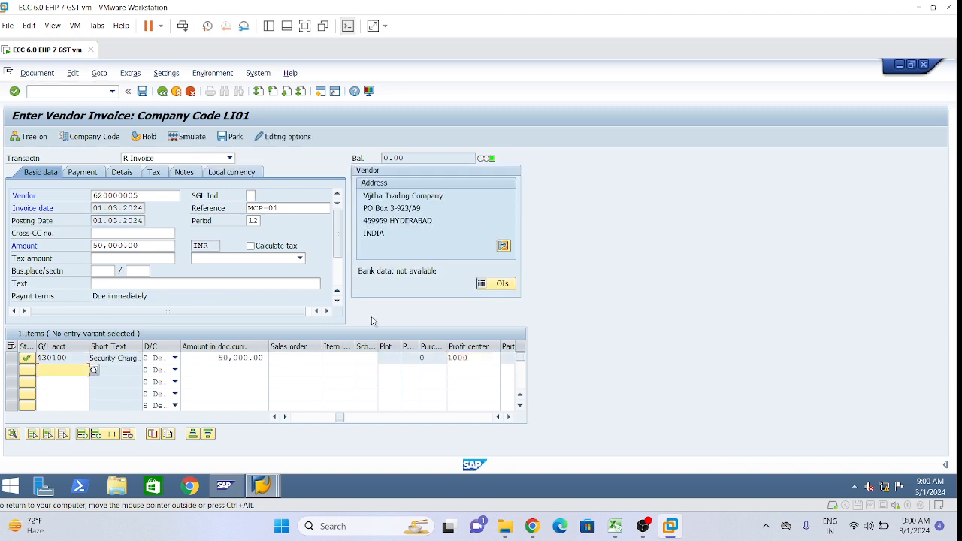
Simulate the vendor invoice and post it.
left_click(37, 73)
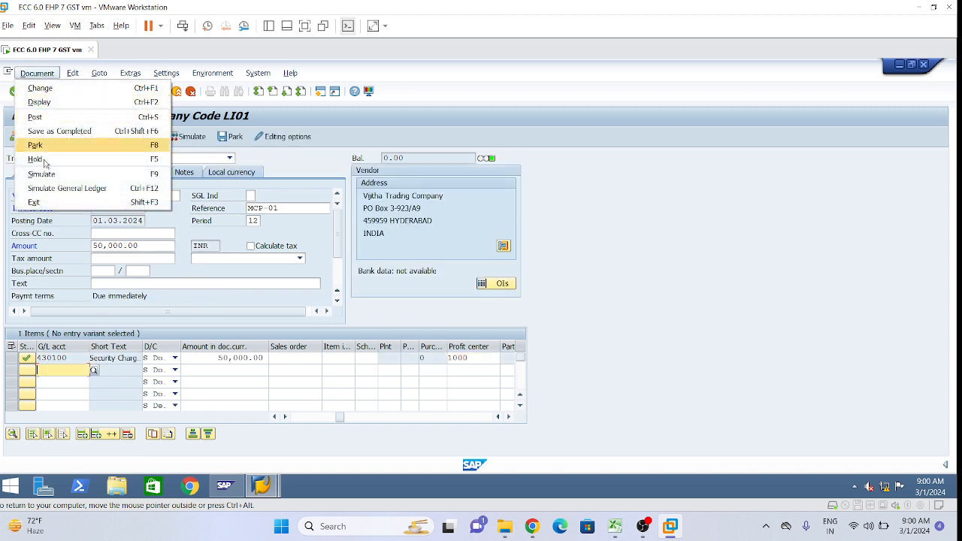
left_click(137, 170)
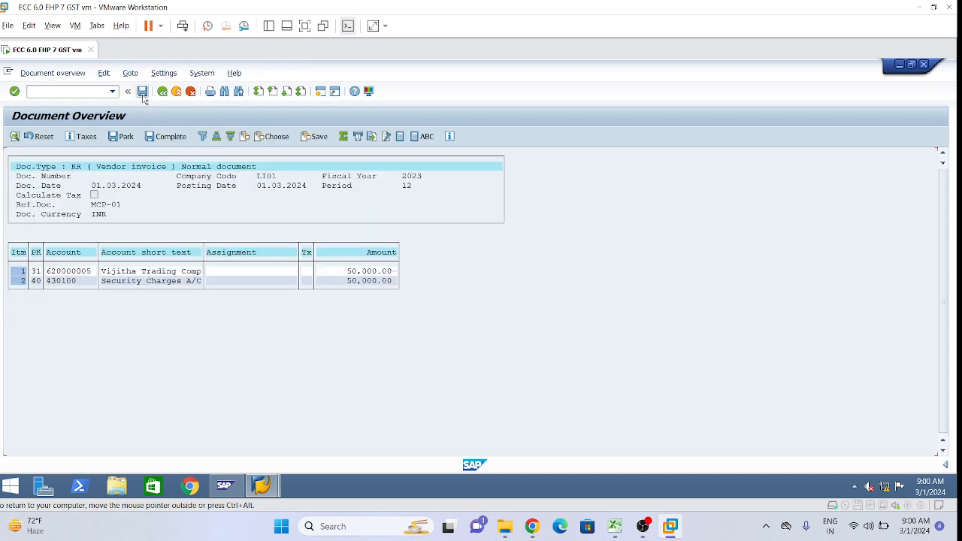
left_click(142, 92)
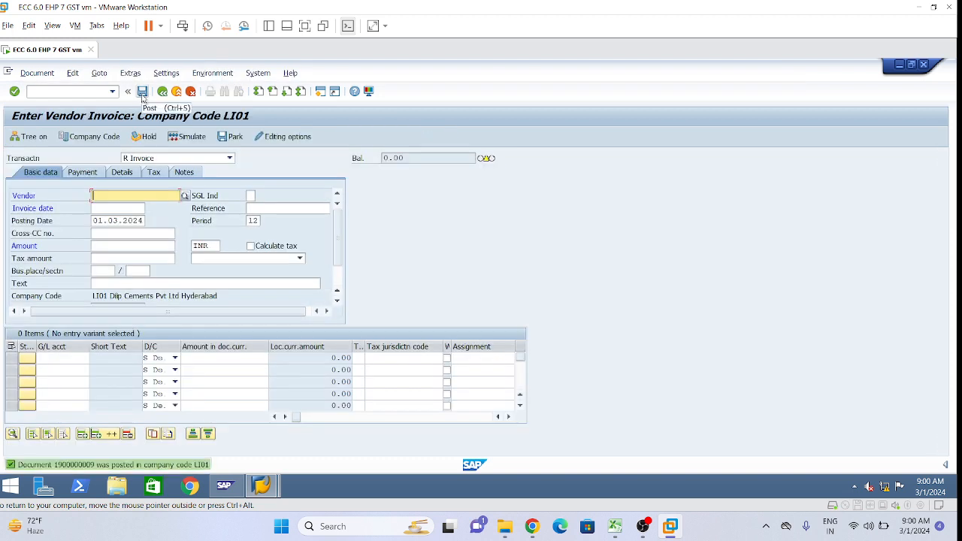
Switch to the Vendor Line Item Display session and refresh the list to check the new open invoice item.
mouse_move(257, 490)
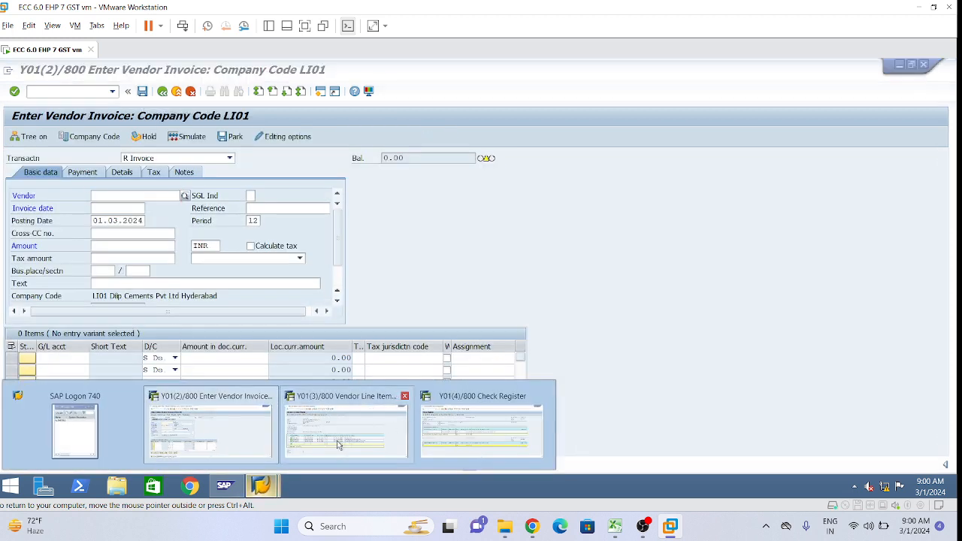
left_click(346, 428)
left_click(25, 73)
left_click(30, 103)
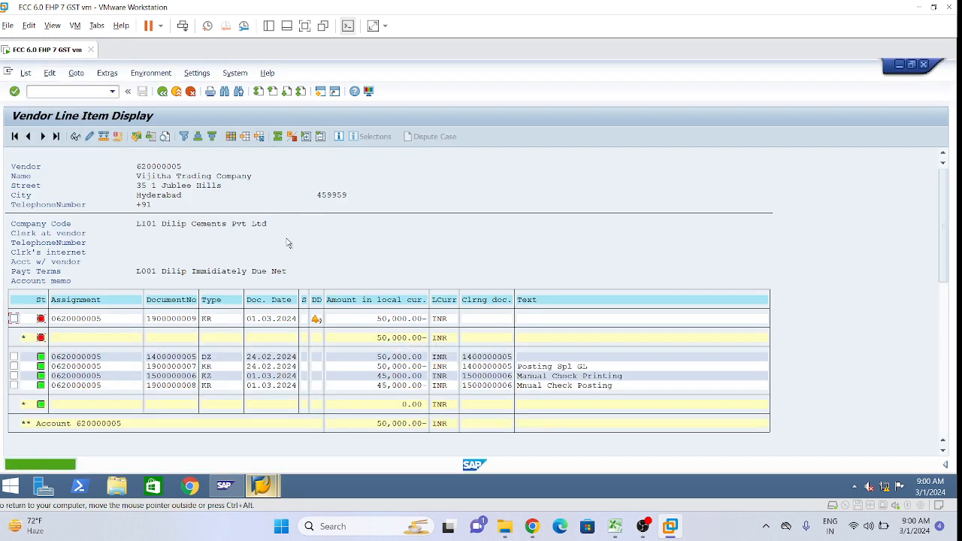
left_click(272, 321)
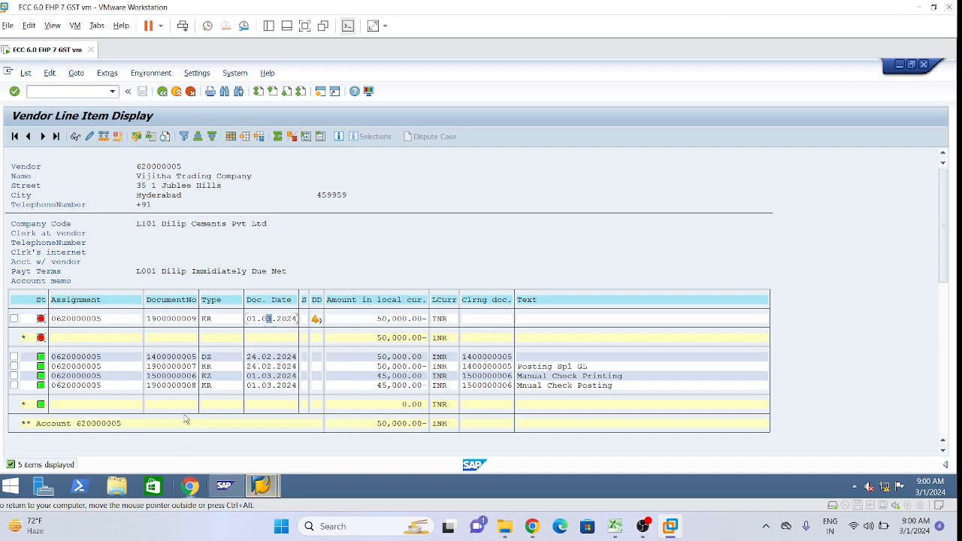
Switch to the vendor invoice session, and bring up the SAP Management Console to check the Y01 instance status.
mouse_move(262, 485)
left_click(213, 437)
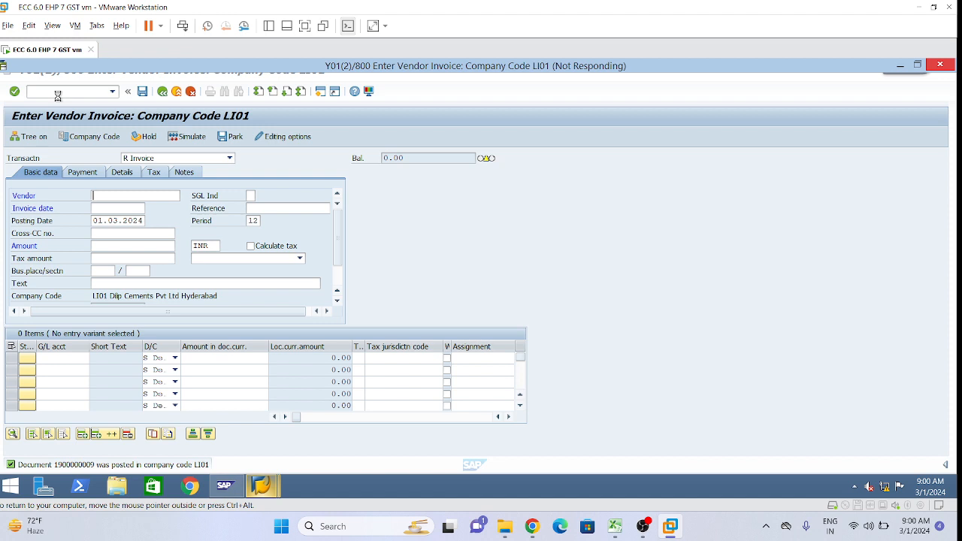
right_click(234, 487)
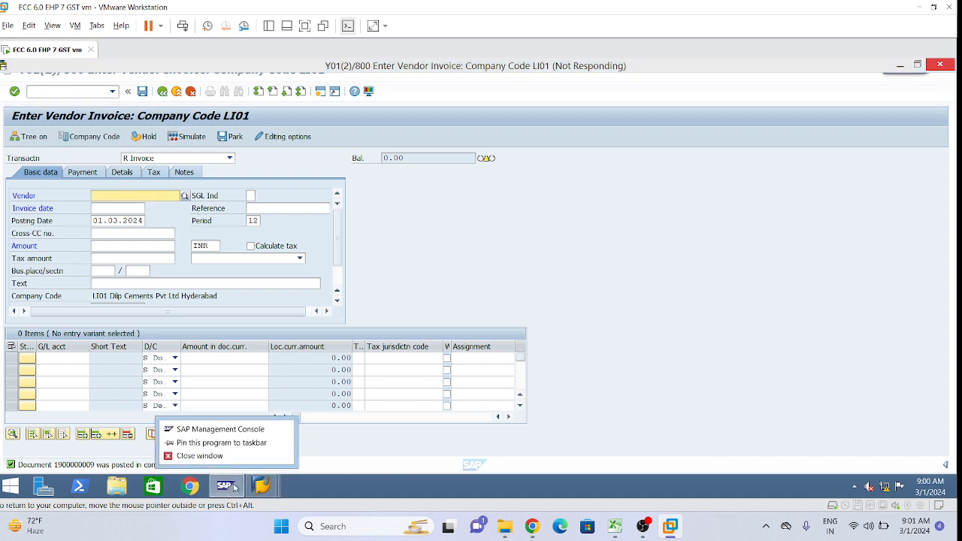
left_click(220, 429)
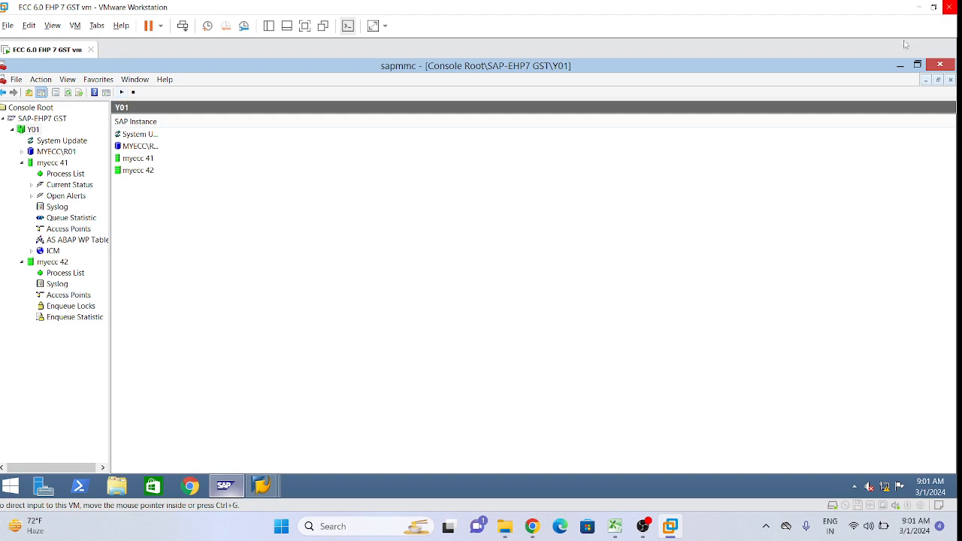
Return to the Enter Vendor Invoice session and start transaction /nf-53 to post outgoing payments.
mouse_move(264, 485)
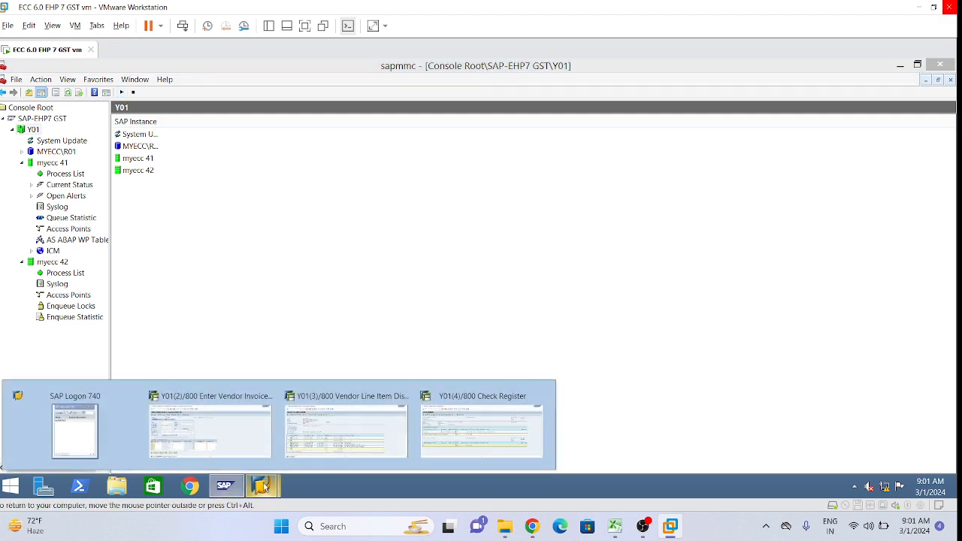
left_click(210, 423)
left_click(63, 91)
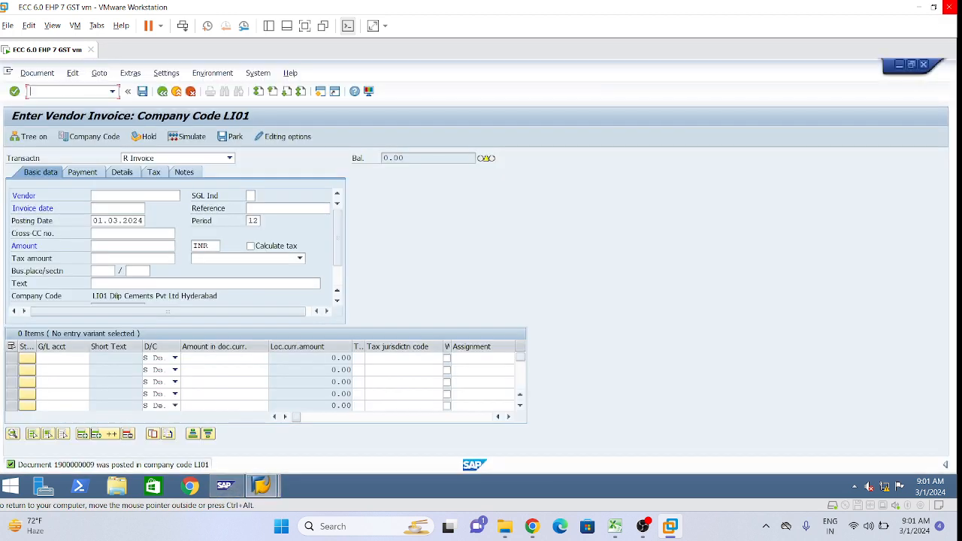
type("/nf-53")
key("Return")
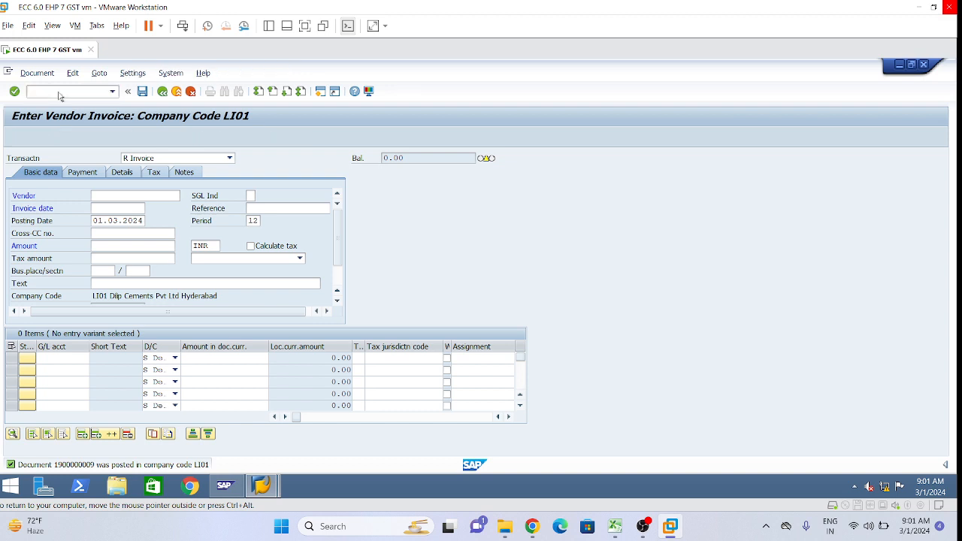
key("space")
key("Return")
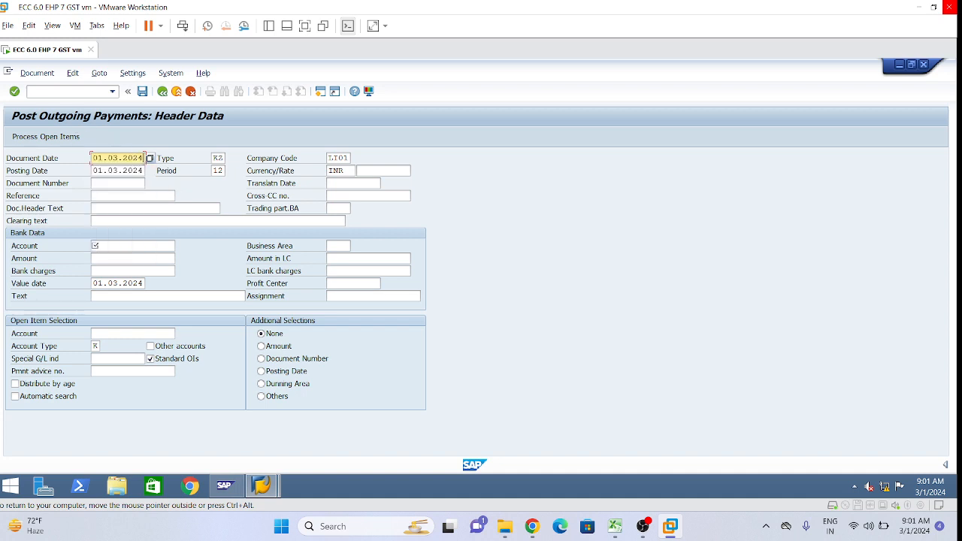
Enter reference MCP-02 in the payment header and fill the bank data account with the HDFC outgoing G/L account.
left_click(113, 196)
key("space")
left_click(113, 208)
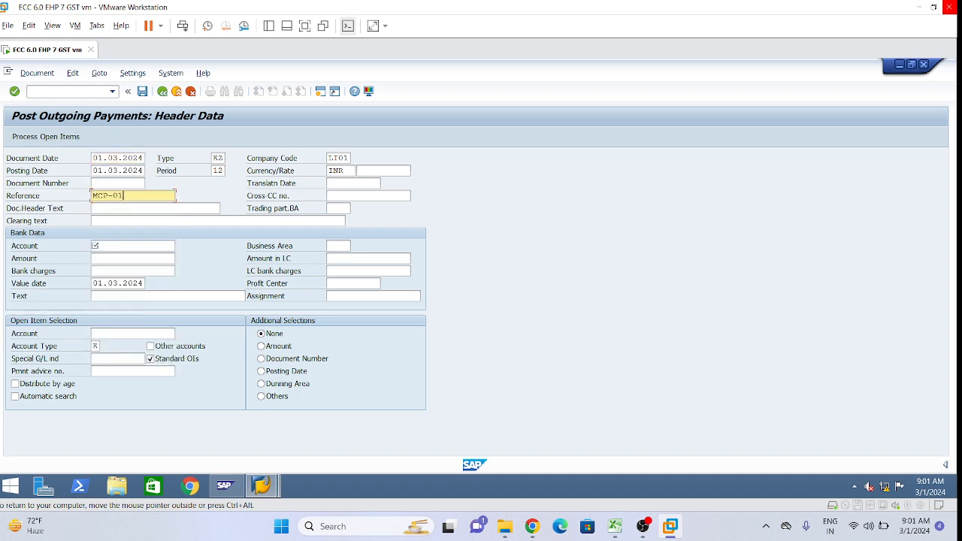
key("BackSpace")
type("2")
left_click(116, 246)
key("space")
left_click(117, 259)
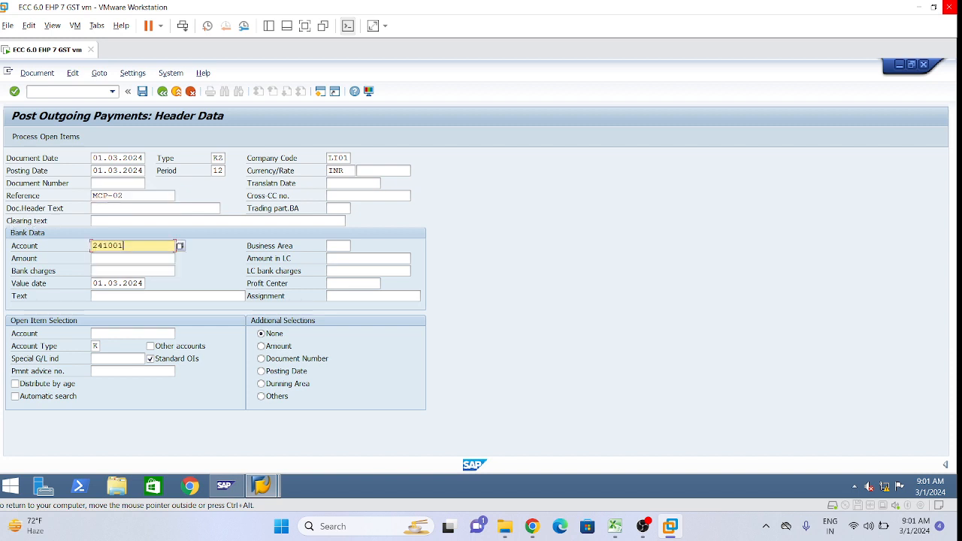
Set the payment amount to 50000 and the bank charges to 250 in the bank data.
left_click(117, 258)
type("5000")
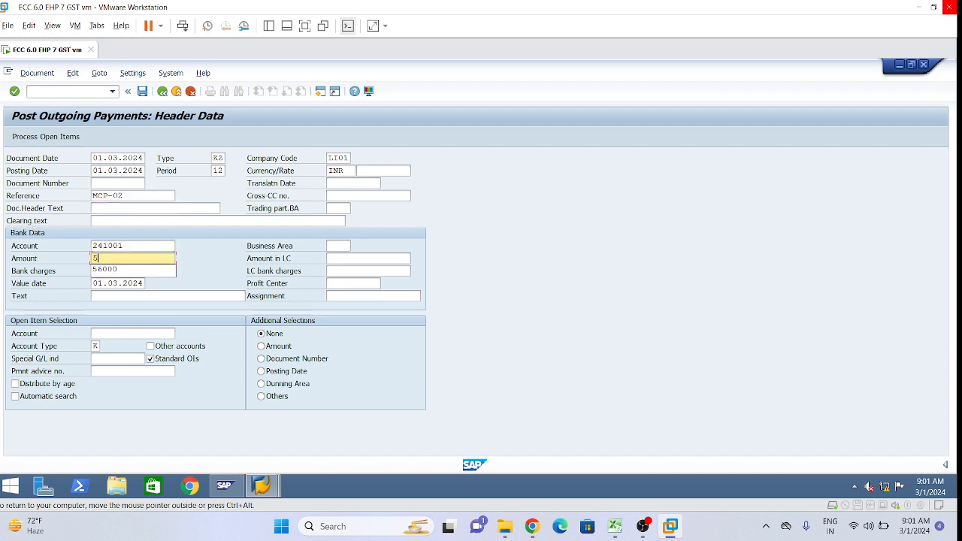
key("BackSpace")
key("BackSpace")
key("BackSpace")
key("BackSpace")
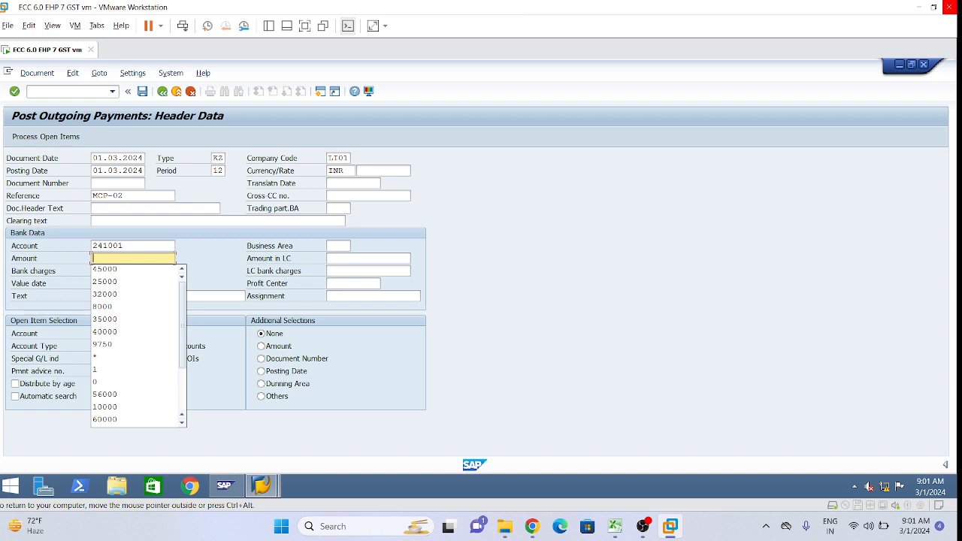
type("5000")
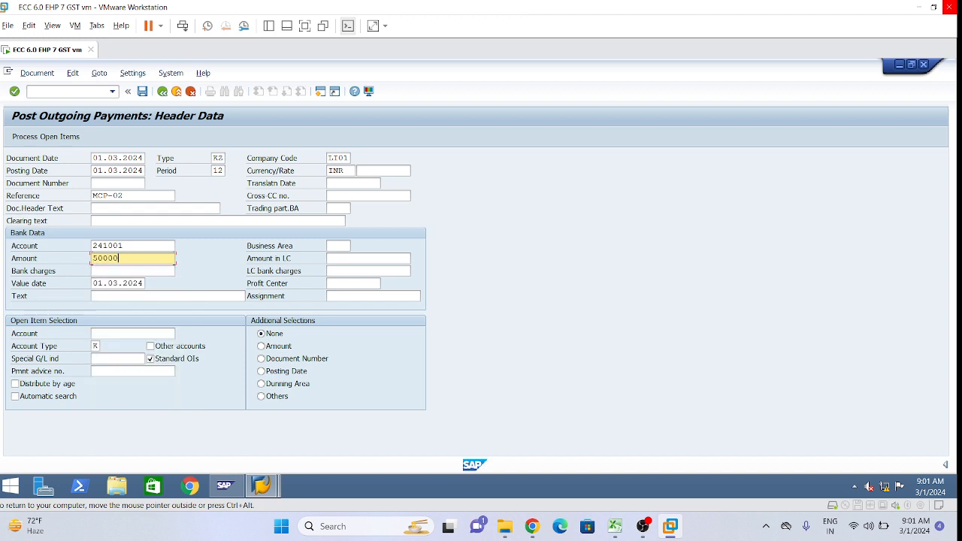
type("0")
key("Tab")
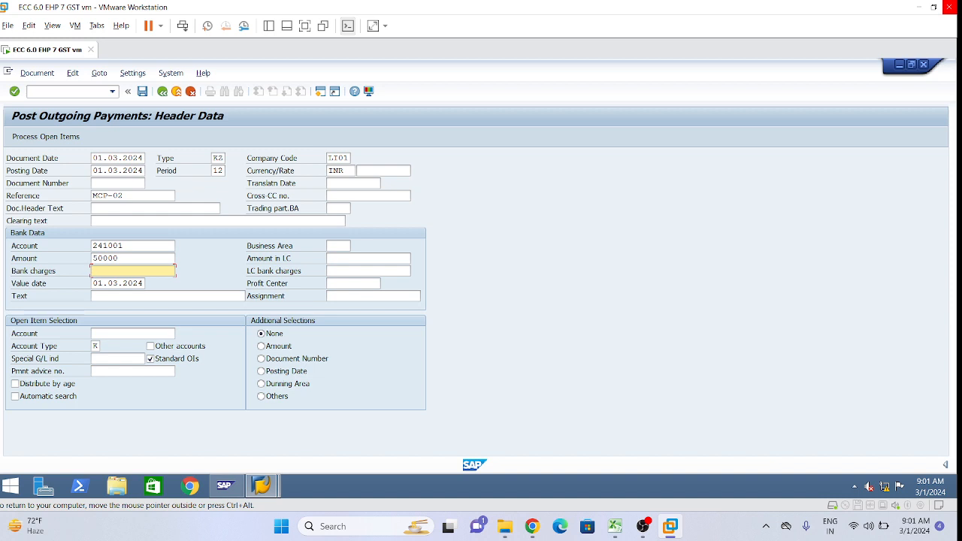
type("250")
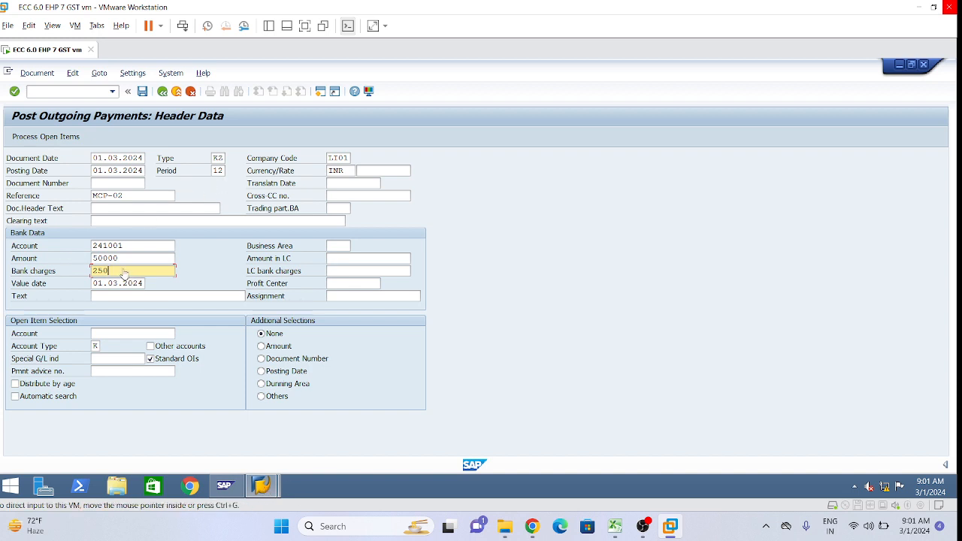
left_click(114, 298)
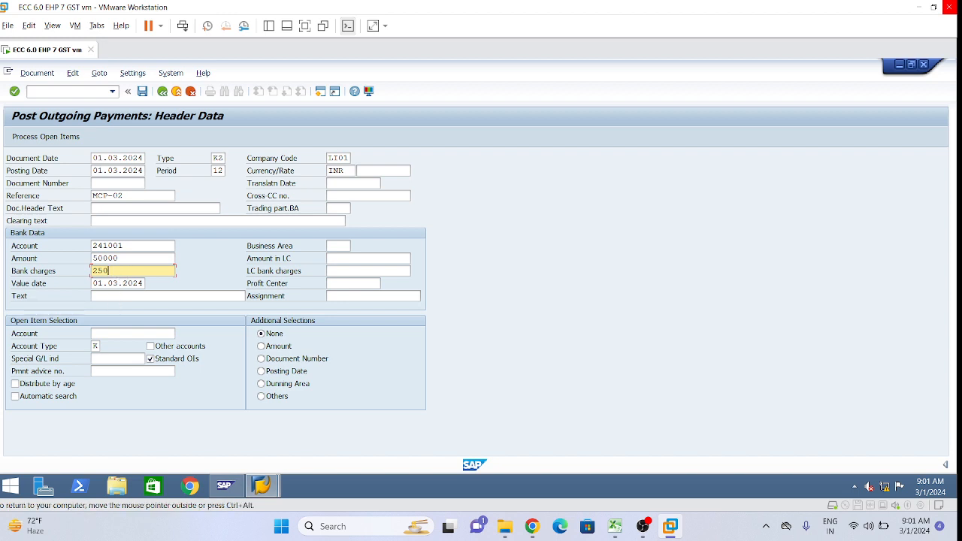
Enter the Vijitha Trading Company vendor account in the open item selection and process its open items.
left_click(114, 333)
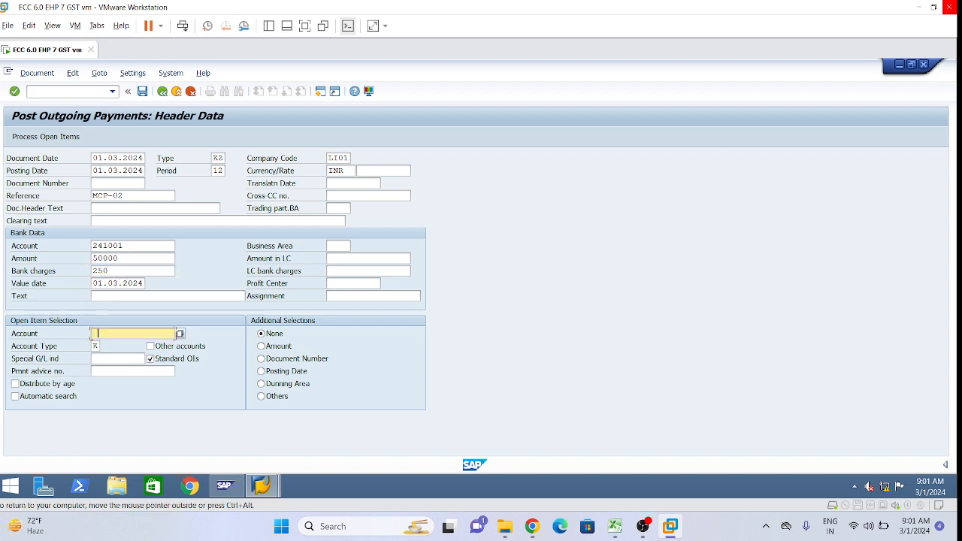
key("space")
left_click(108, 346)
left_click(45, 137)
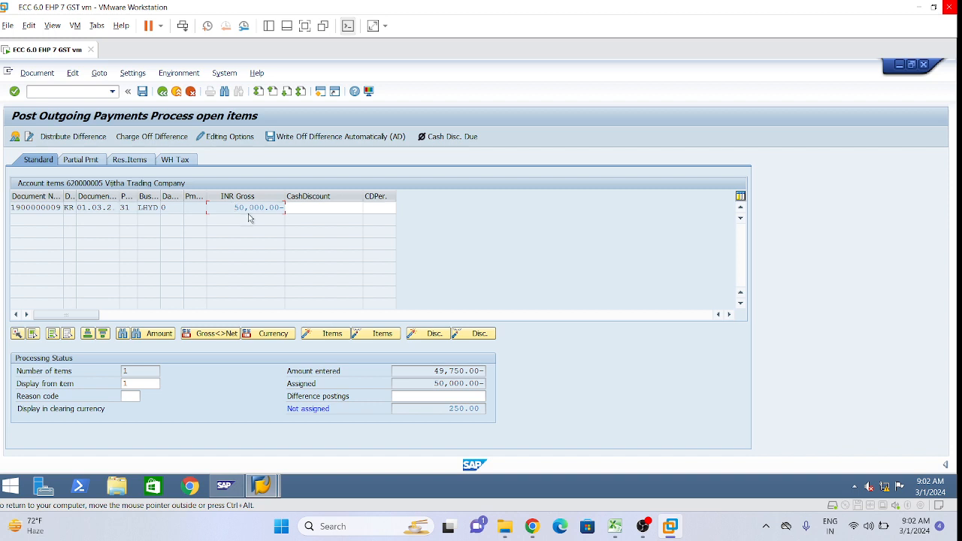
Try to simulate the payment, then view its document overview and discard the document.
left_click(36, 74)
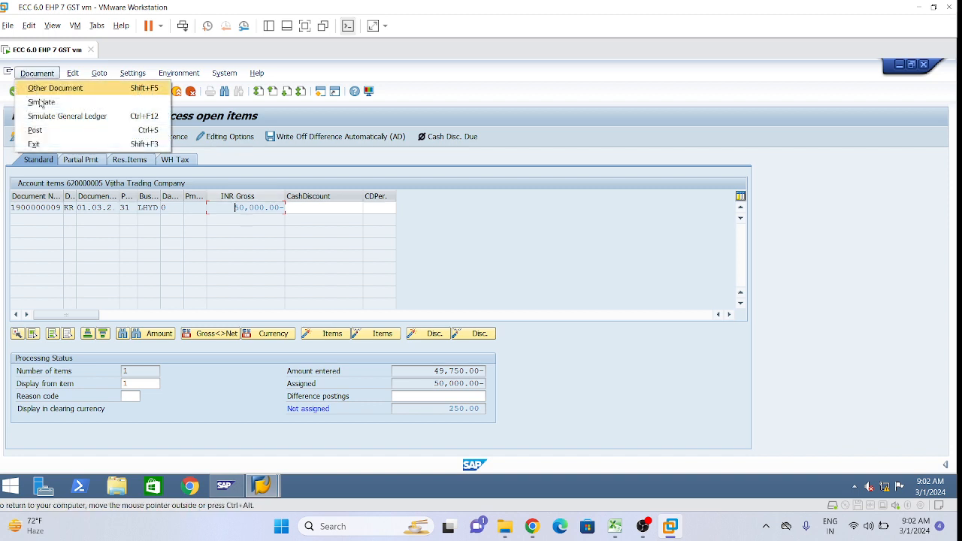
left_click(40, 102)
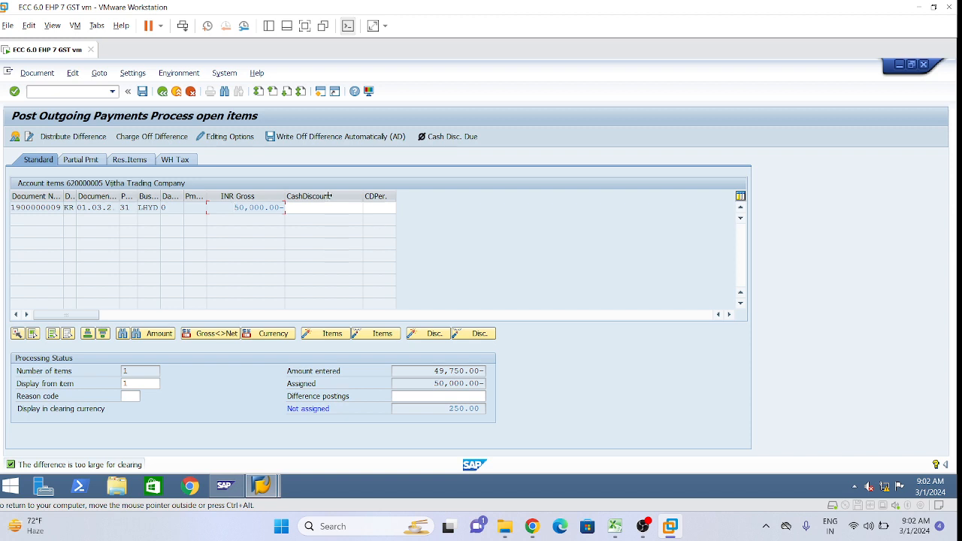
left_click(14, 138)
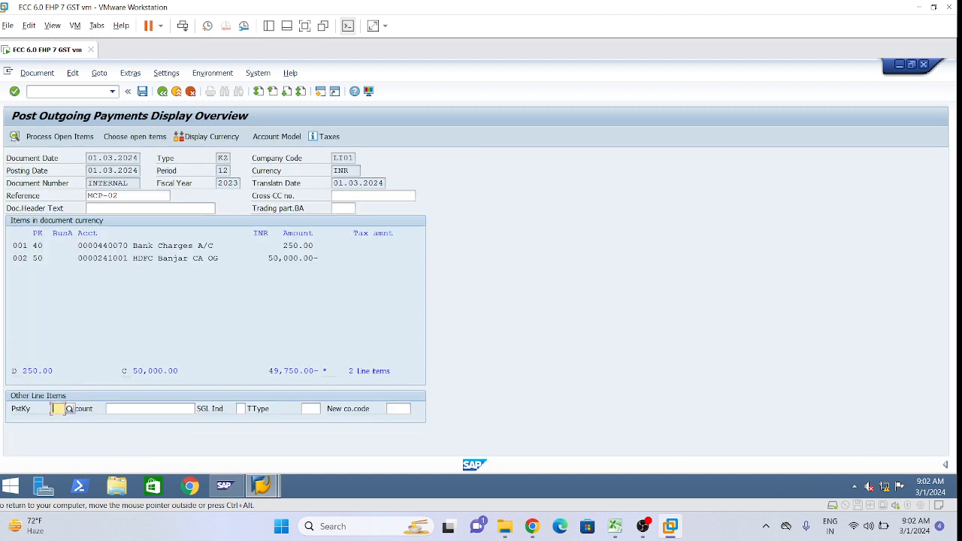
left_click(162, 91)
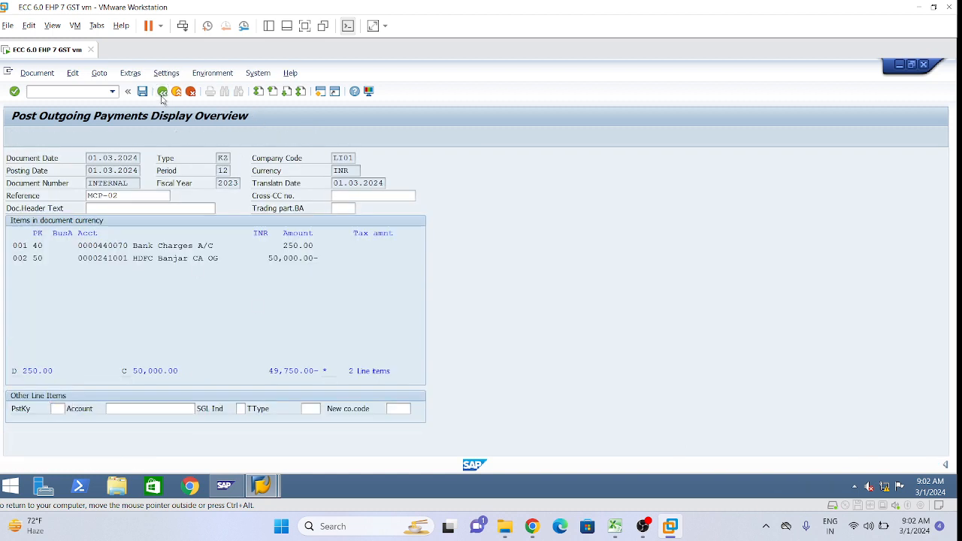
left_click(196, 303)
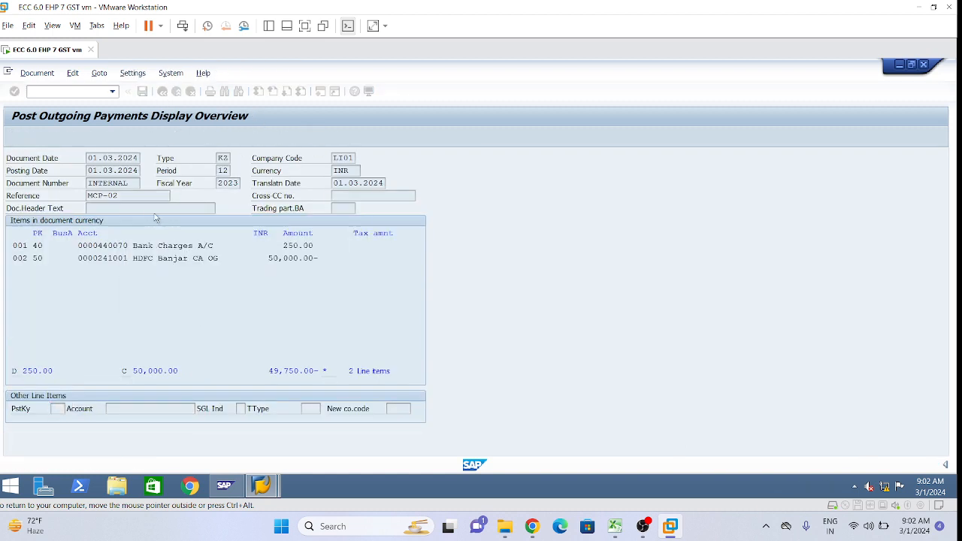
Enter document date 01.03.2024, reference MCP-02, the HDFC outgoing bank account and amount 50000 for the payment.
left_click(116, 158)
left_click(110, 163)
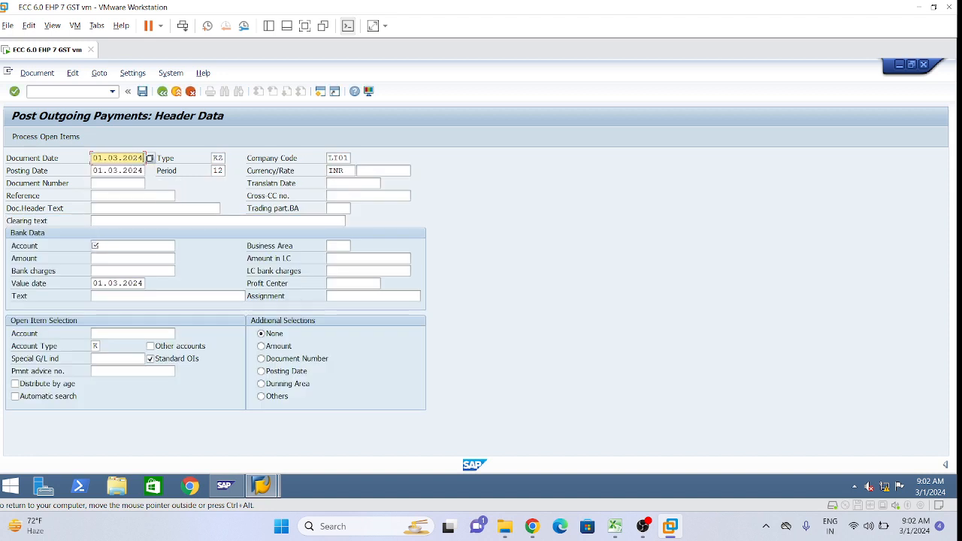
left_click(114, 196)
left_click(114, 207)
left_click(110, 246)
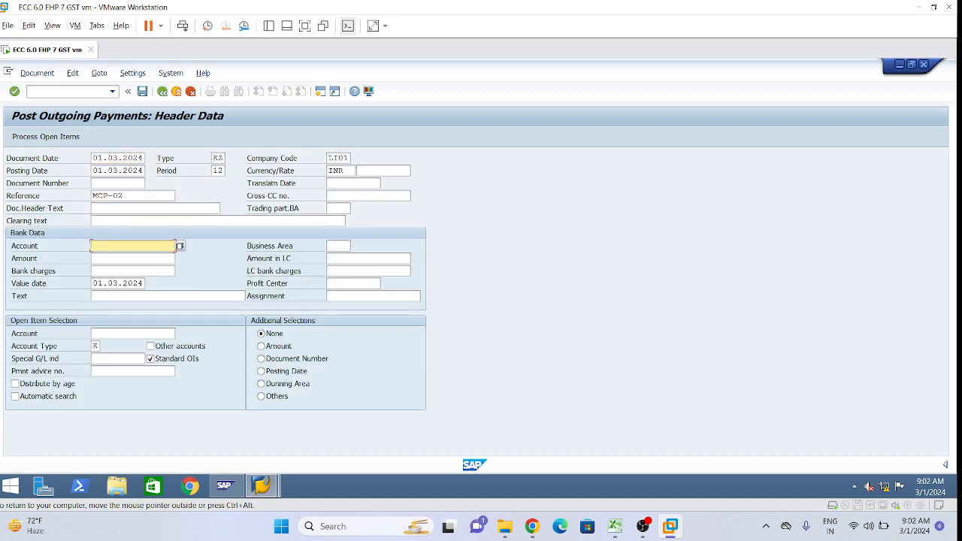
left_click(107, 258)
left_click(94, 258)
Set the bank charges to 250 and the open item selection account to the Vijitha Trading Company vendor.
left_click(108, 271)
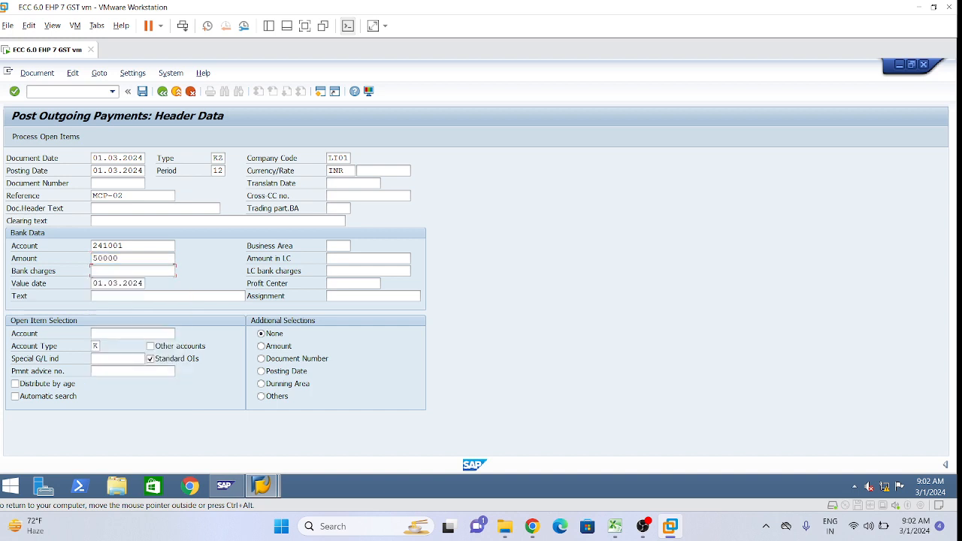
left_click(107, 271)
left_click(105, 283)
left_click(101, 332)
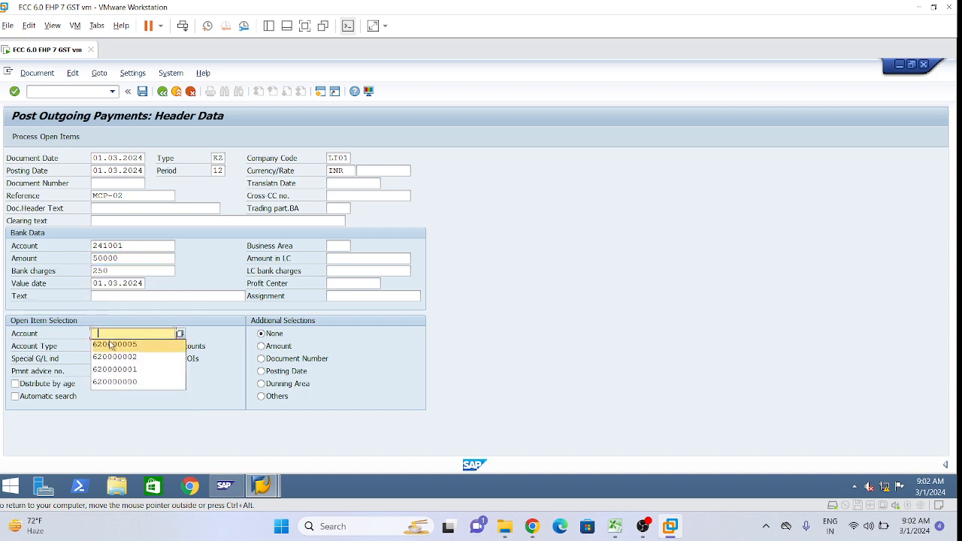
left_click(115, 341)
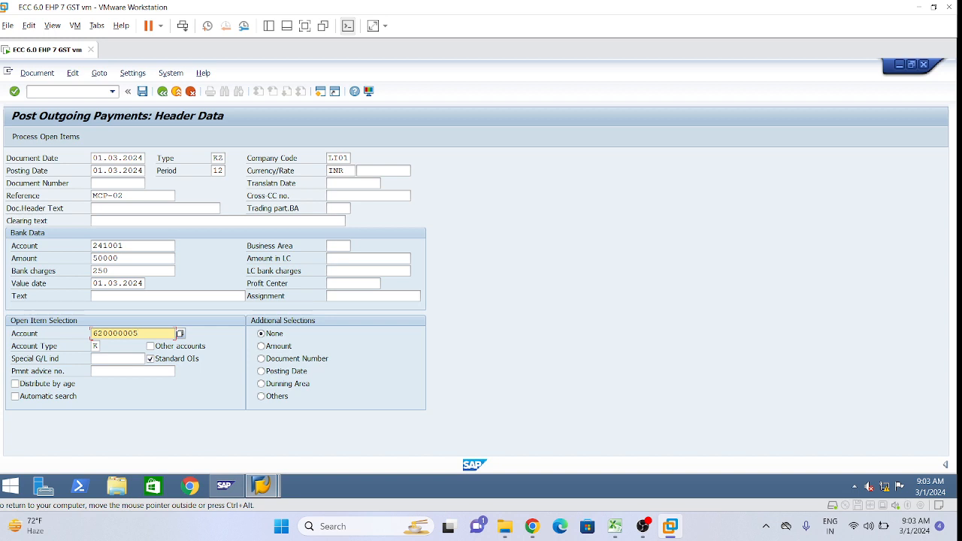
Process the vendor's open items, select the invoice's gross amount and display the payment document overview.
left_click(47, 137)
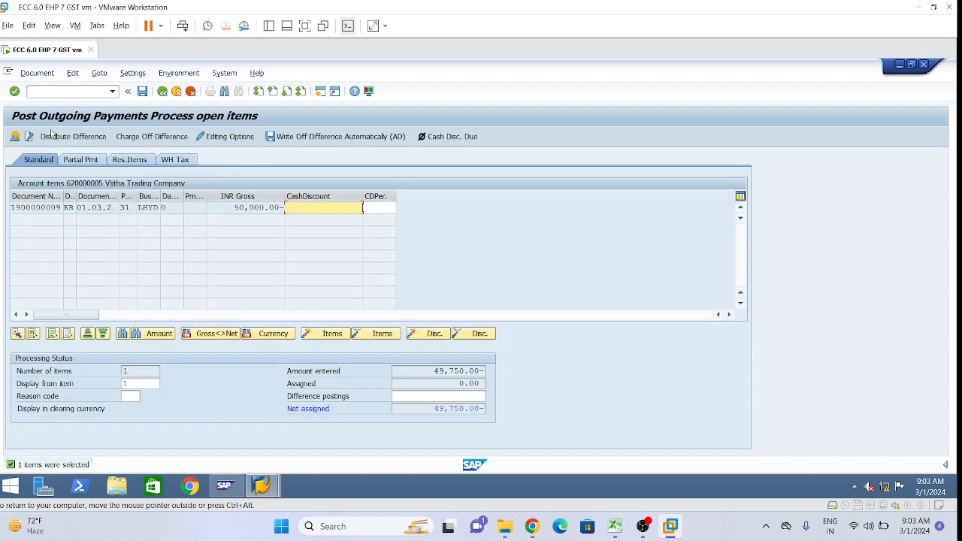
double_click(253, 208)
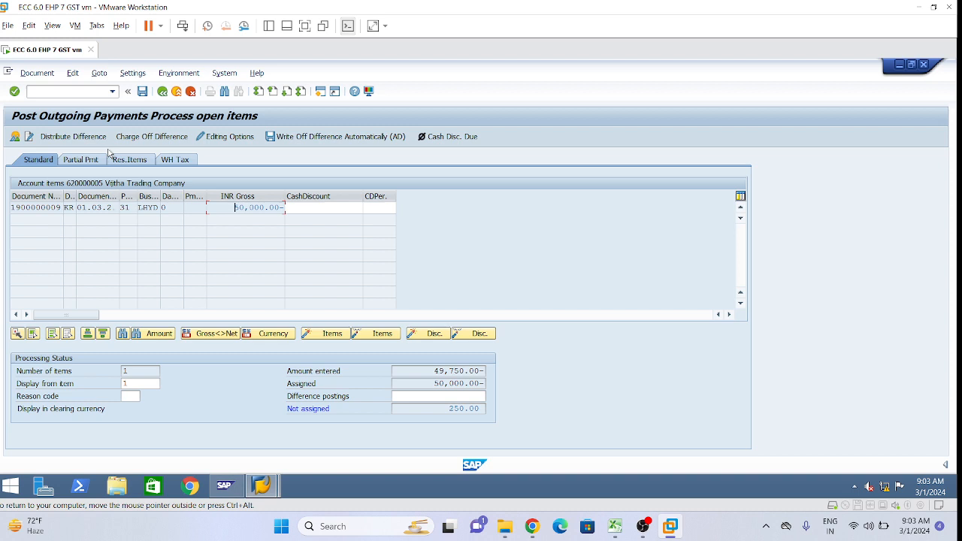
left_click(14, 138)
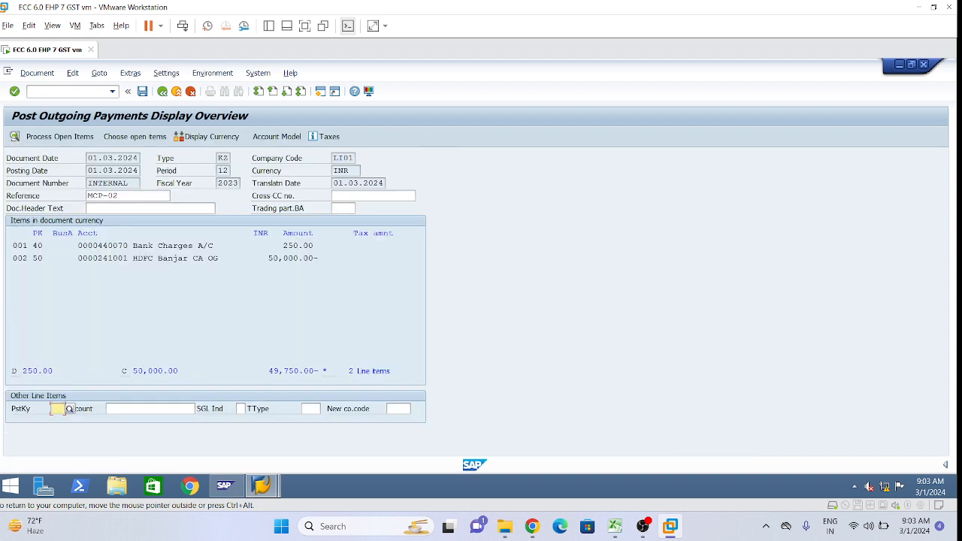
Set the amount of the HDFC bank credit line item to * so it is calculated automatically.
double_click(171, 257)
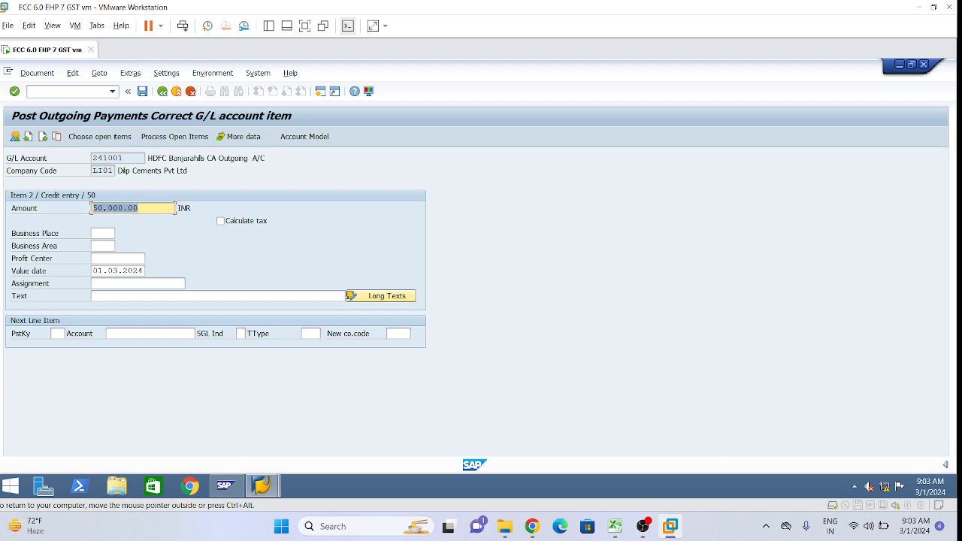
key("BackSpace")
key("Down")
key("Down")
key("Down")
key("Down")
key("Down")
key("Down")
key("Down")
key("Down")
key("Down")
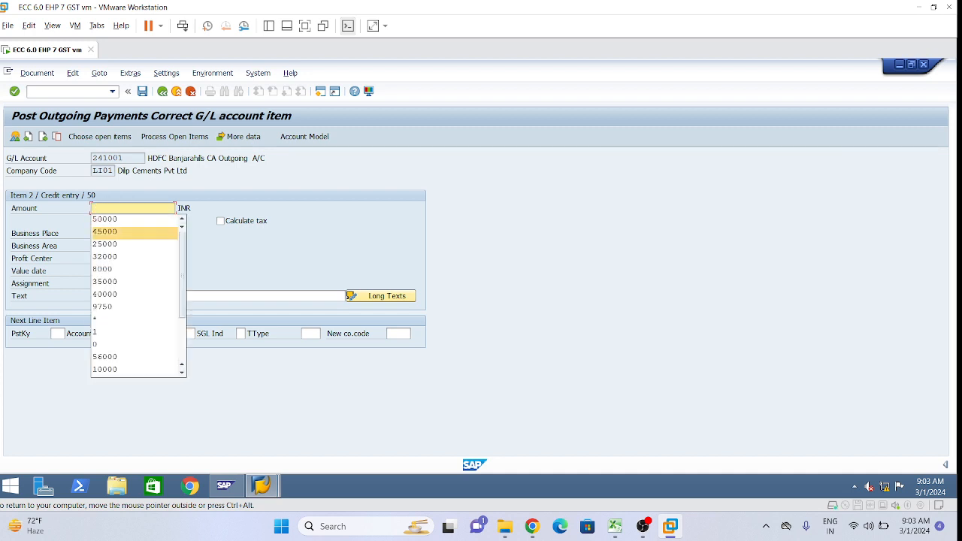
key("Return")
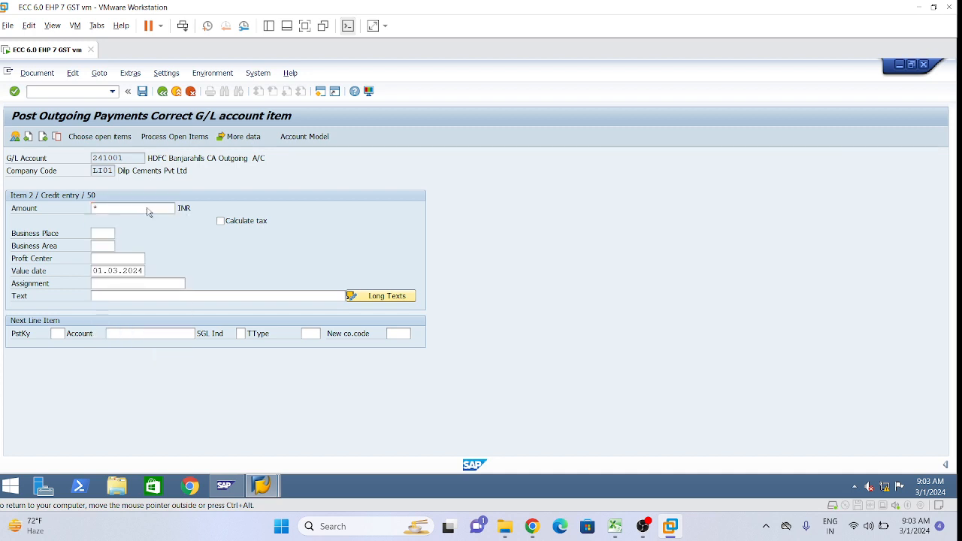
key("Return")
Simulate the payment document and discard it from the display overview.
left_click(39, 73)
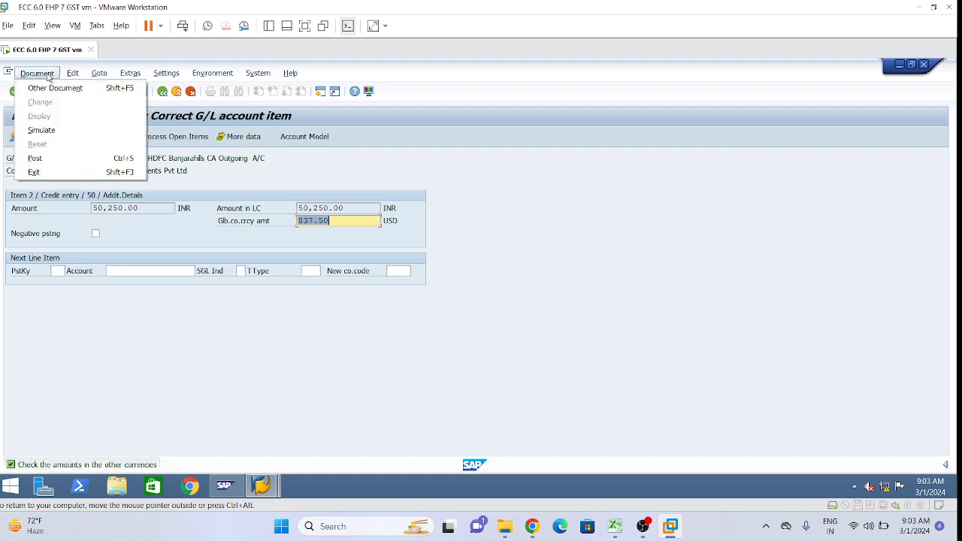
left_click(45, 128)
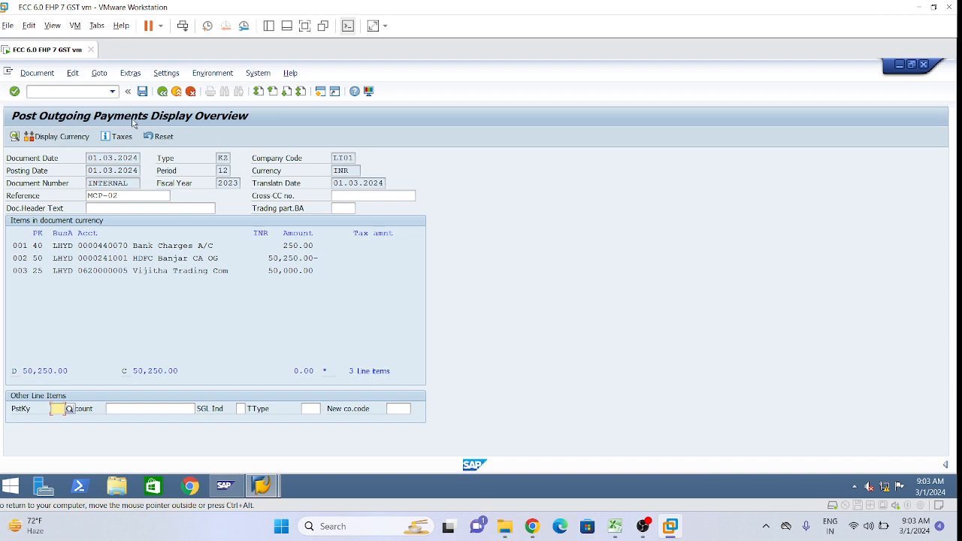
left_click(162, 90)
left_click(209, 303)
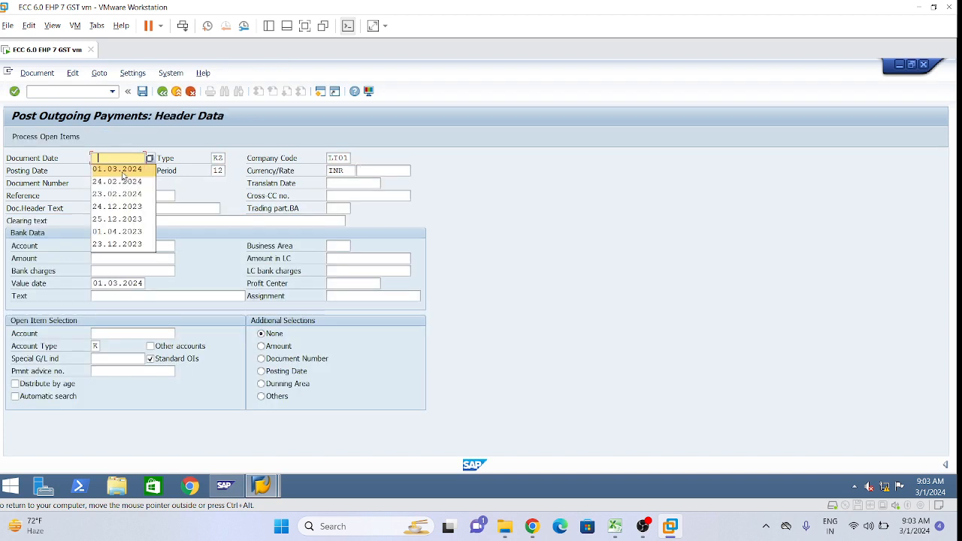
Enter document date 01.03.2024, the HDFC outgoing bank account and amount 50000 for the new payment.
left_click(122, 172)
left_click(104, 246)
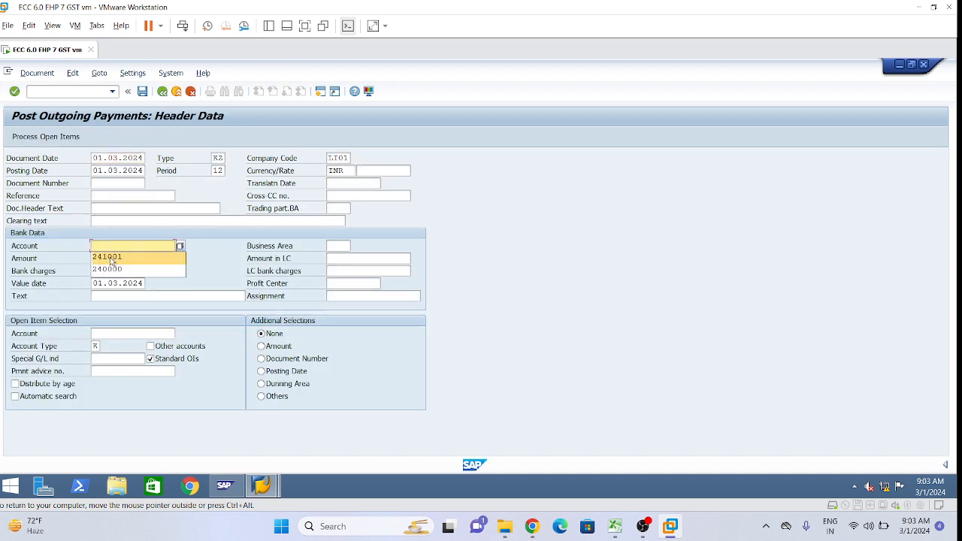
left_click(111, 257)
left_click(111, 258)
left_click(114, 284)
Set the bank charges to 250, the open item account to the Vijitha Trading Company vendor, and the reference to MCP-02.
left_click(112, 272)
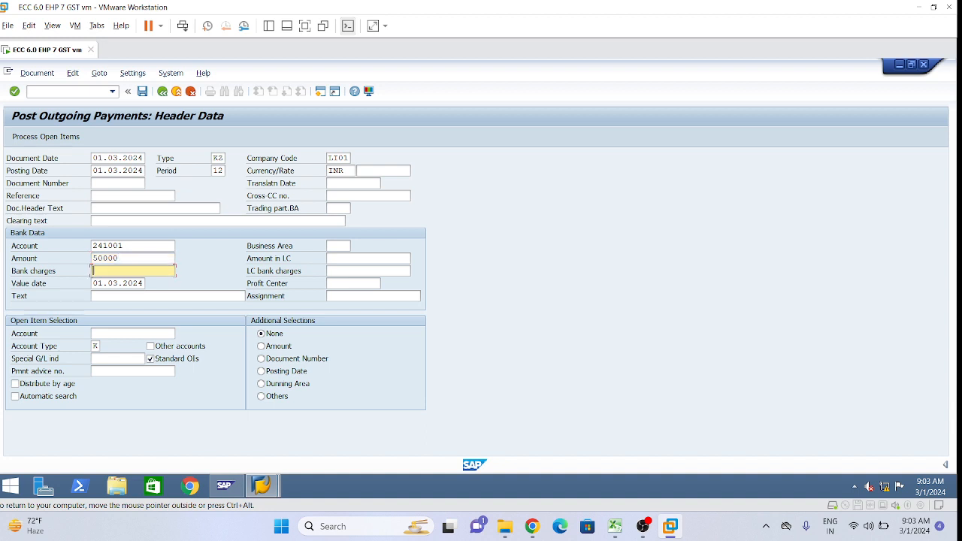
left_click(115, 284)
left_click(112, 333)
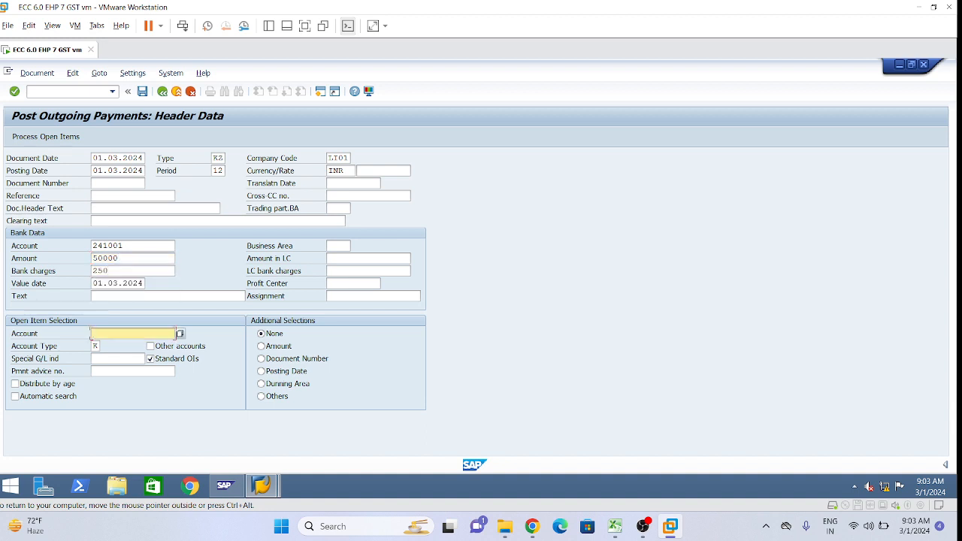
left_click(113, 346)
left_click(143, 196)
left_click(141, 211)
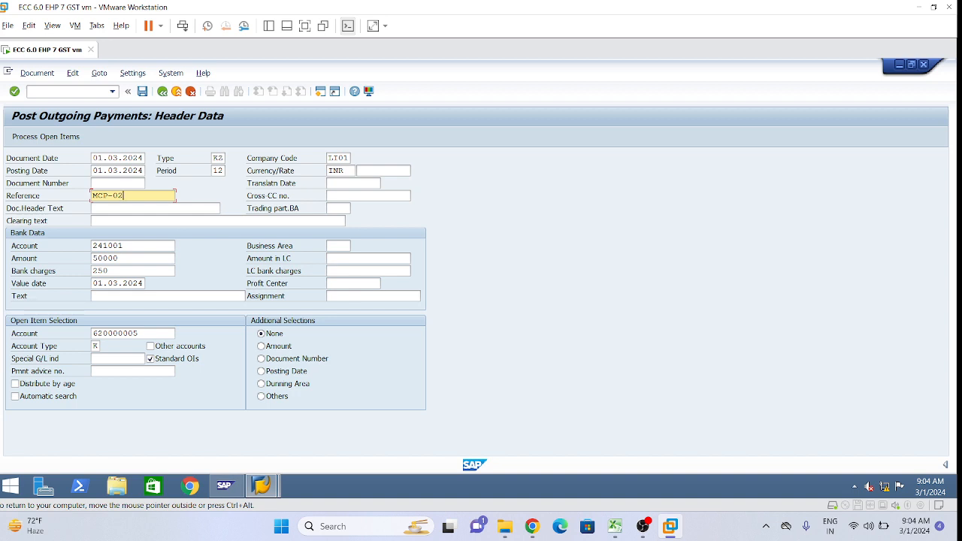
Process the Vijitha Trading Company open items and assign the 50,000 INR invoice to the payment.
left_click(107, 271)
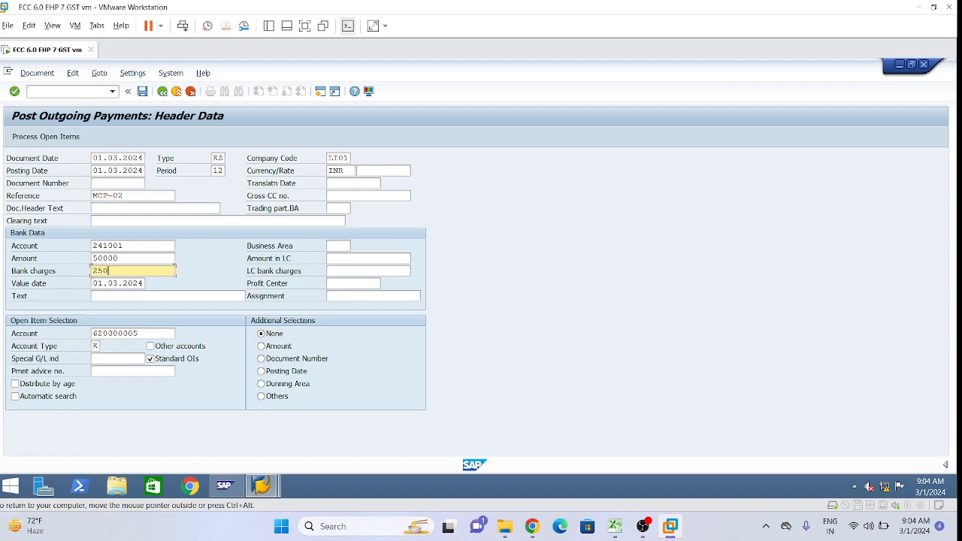
left_click(118, 259)
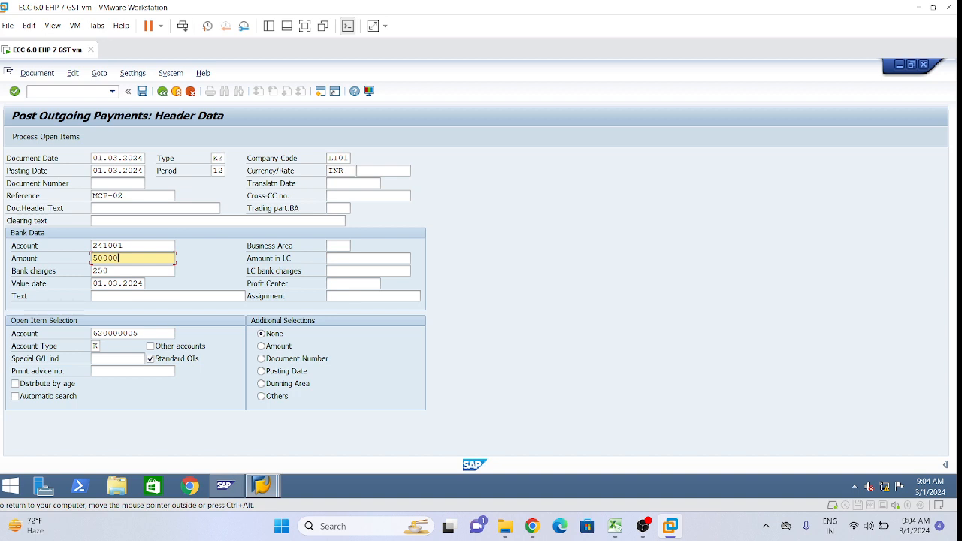
left_click(68, 137)
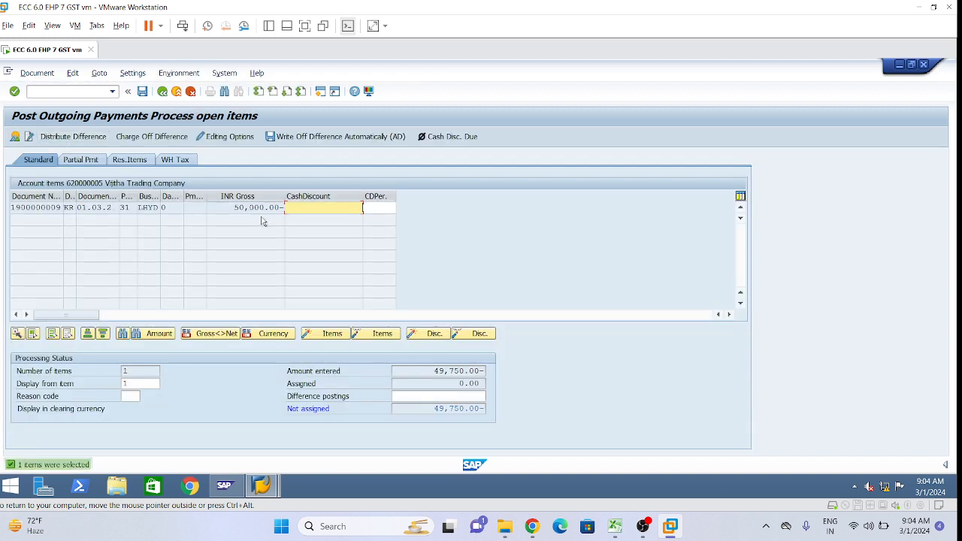
double_click(255, 208)
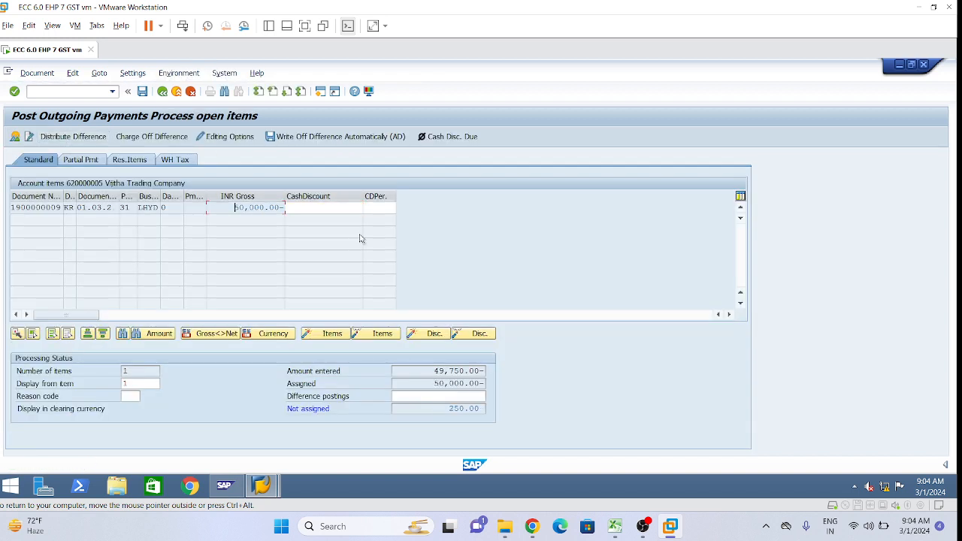
left_click(355, 209)
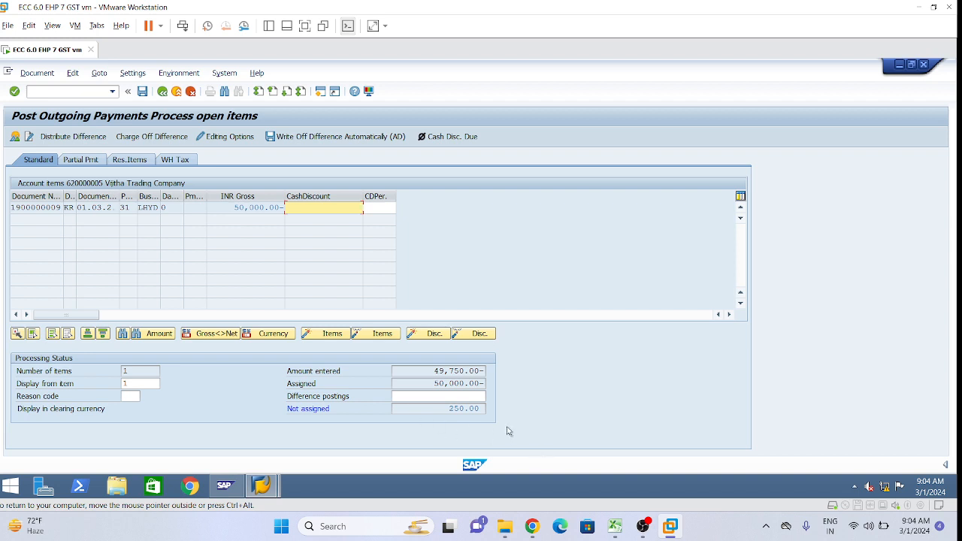
Set the amount of the HDFC bank credit item to * in the document overview.
left_click(14, 138)
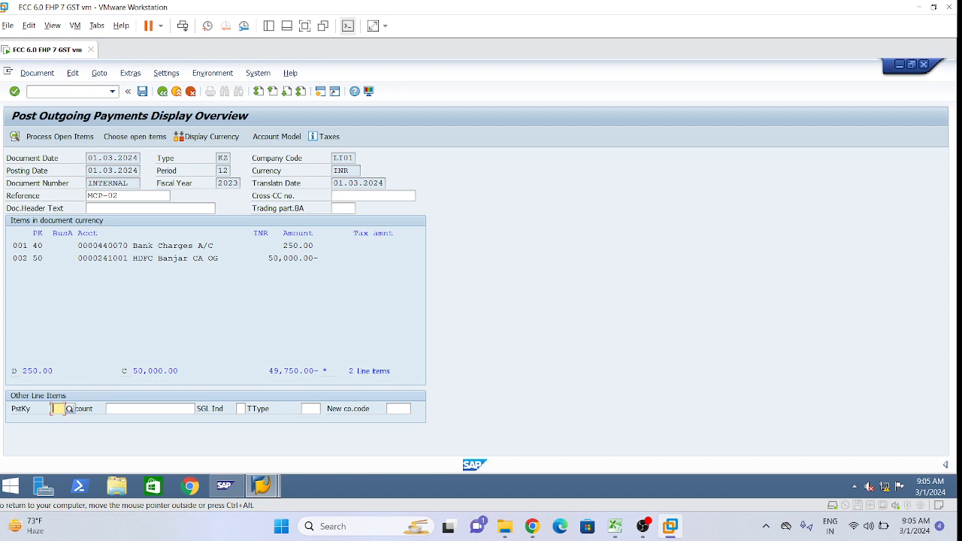
double_click(135, 259)
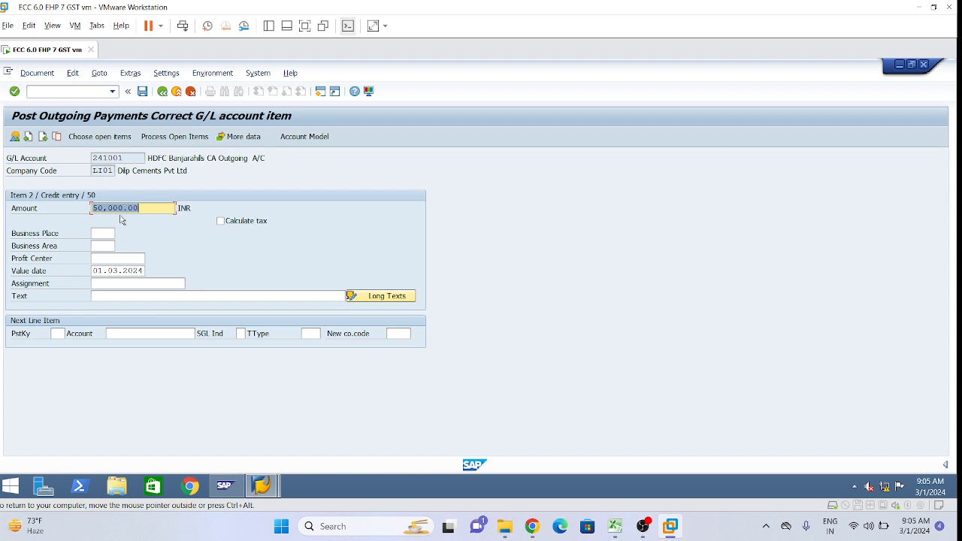
key("BackSpace")
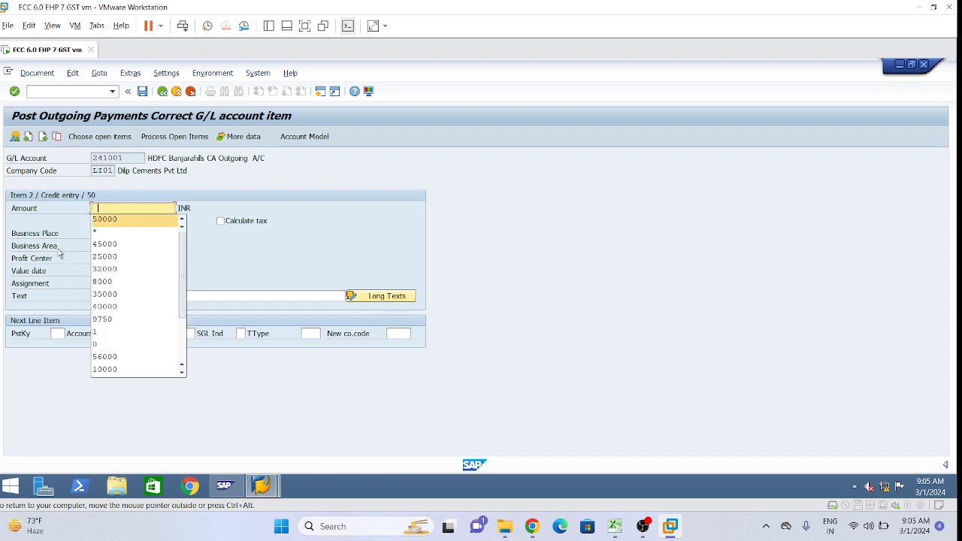
left_click(106, 236)
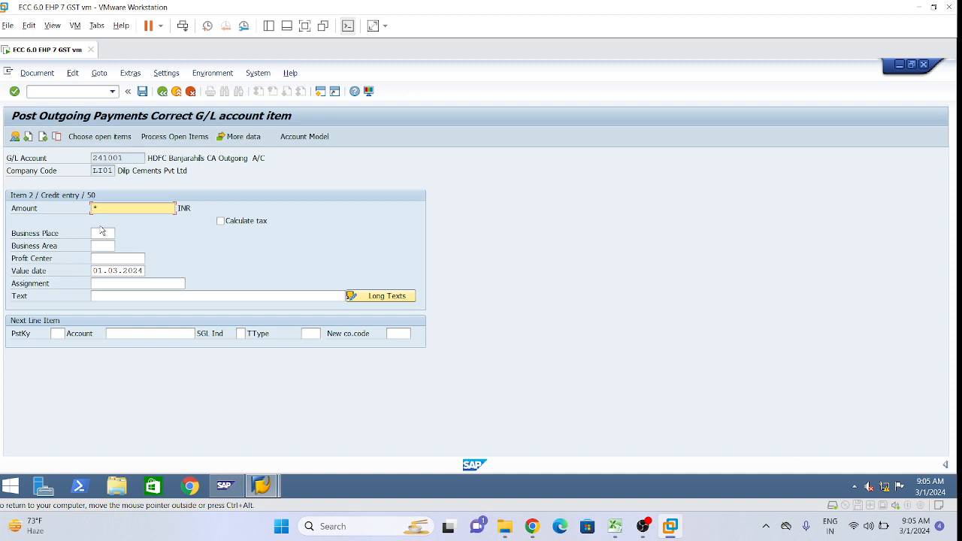
key("Return")
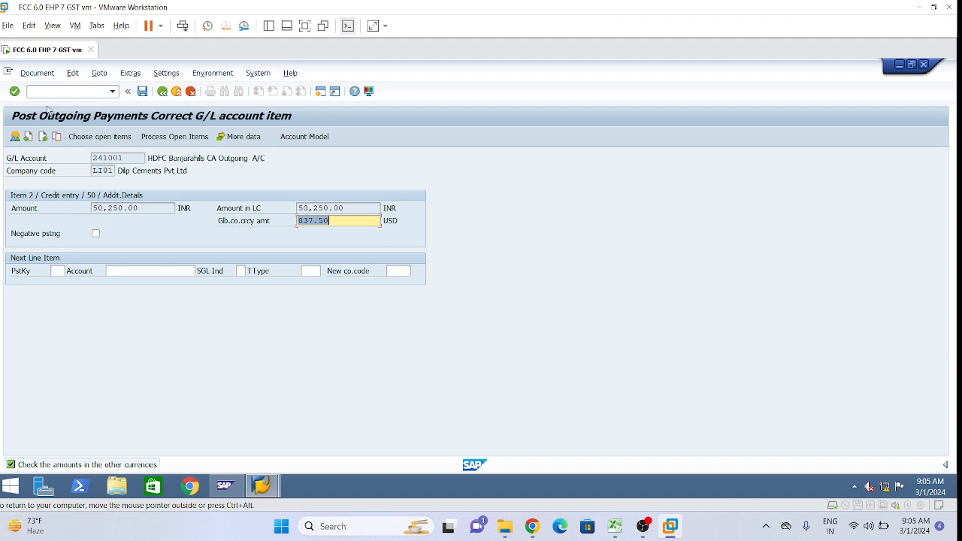
Return to the display overview and discard the unposted MCP-02 payment document.
left_click(35, 73)
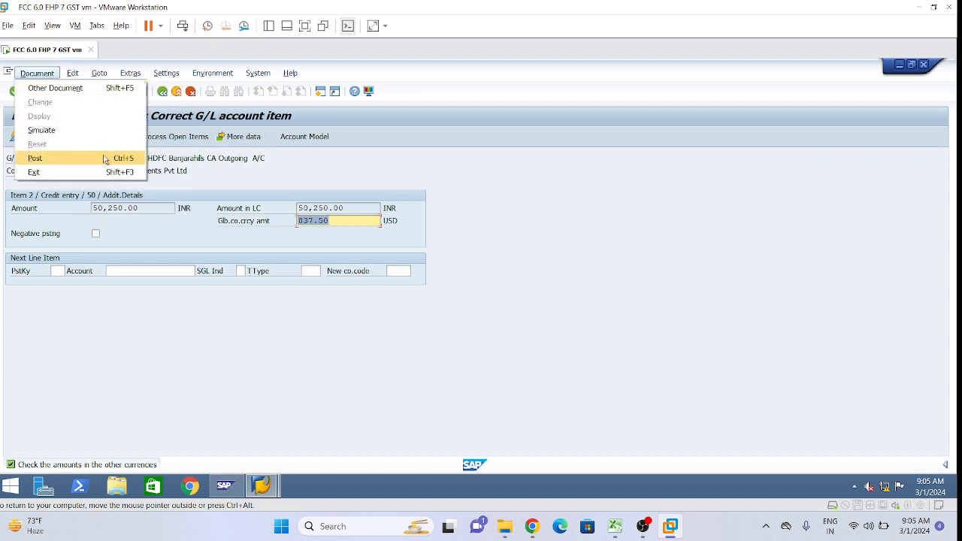
left_click(762, 332)
left_click(14, 138)
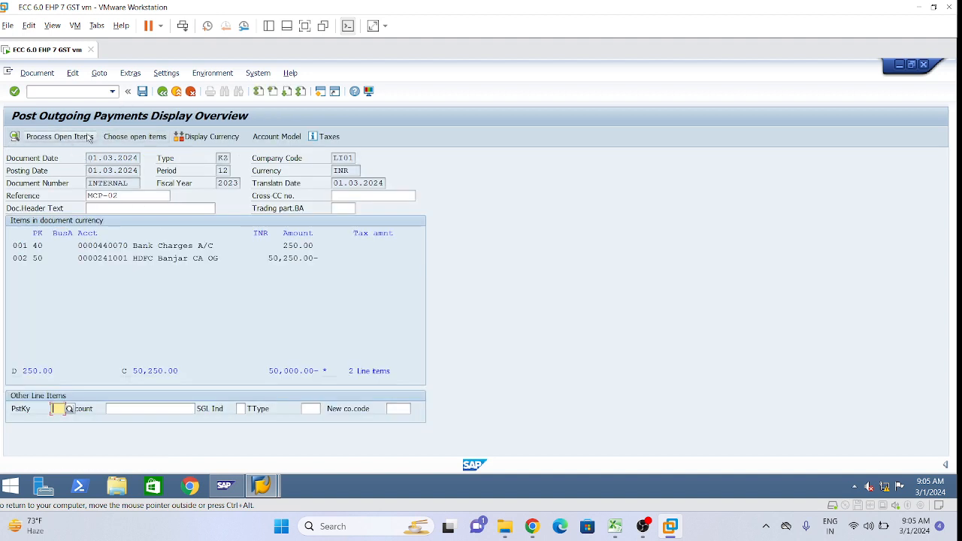
left_click(162, 91)
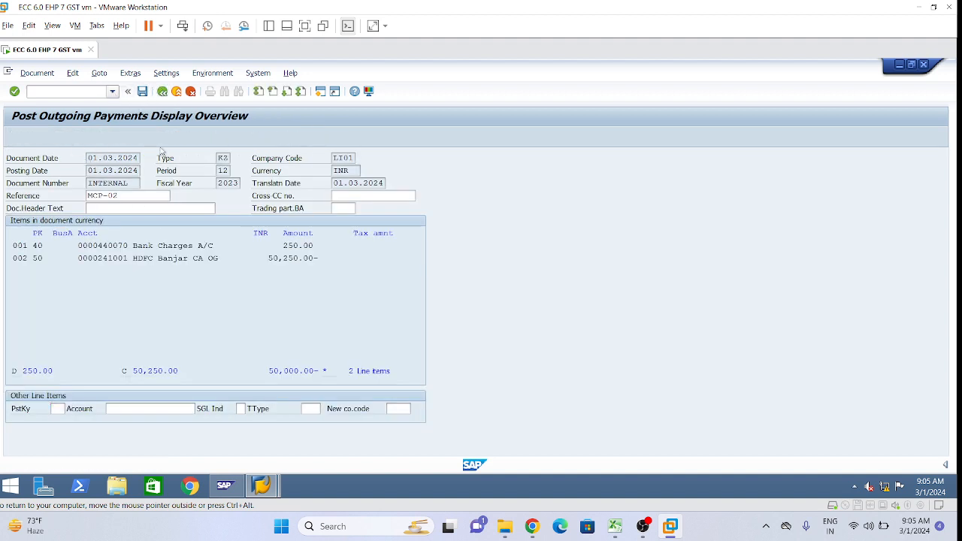
left_click(198, 303)
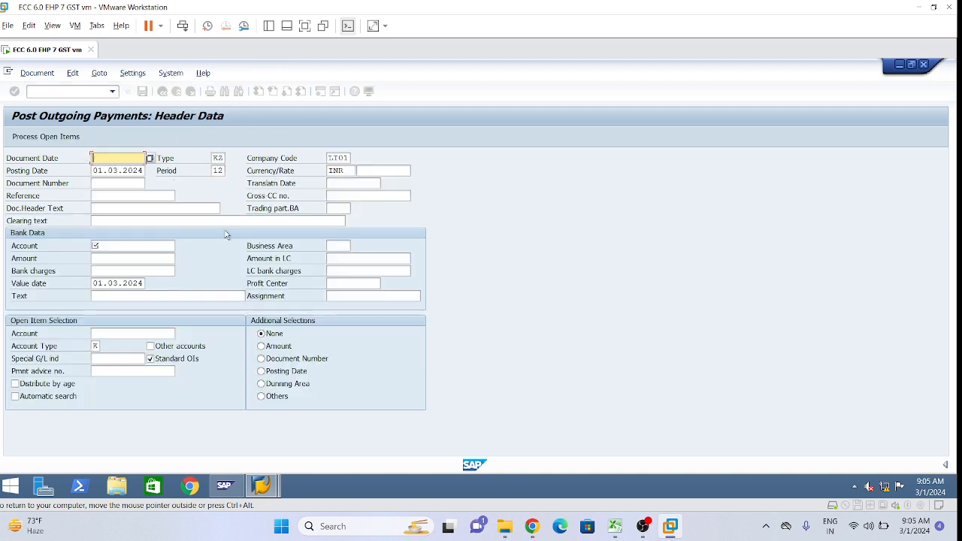
Enter document date 01.03.2024, the HDFC outgoing bank account and amount 49750 in the new payment header.
left_click(91, 158)
left_click(119, 169)
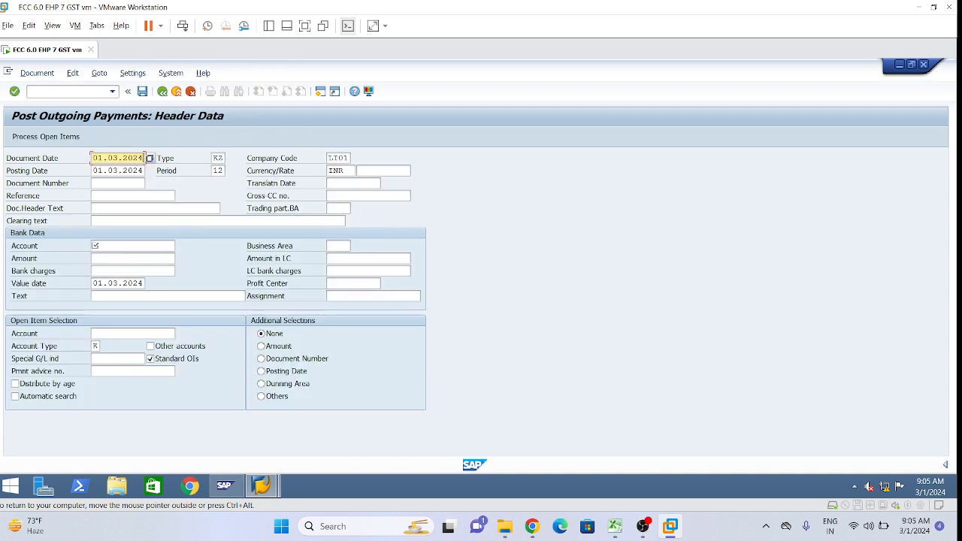
left_click(98, 246)
left_click(108, 258)
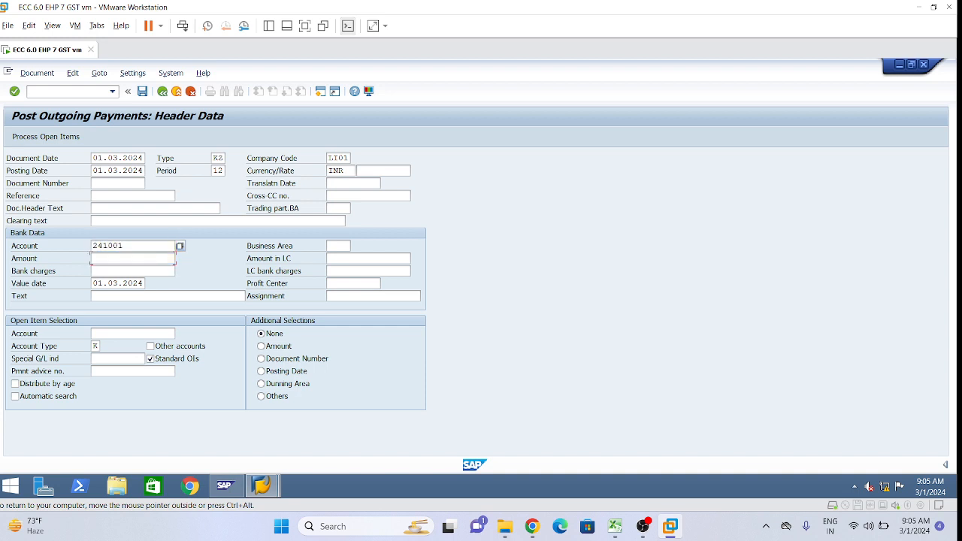
left_click(99, 258)
left_click(109, 269)
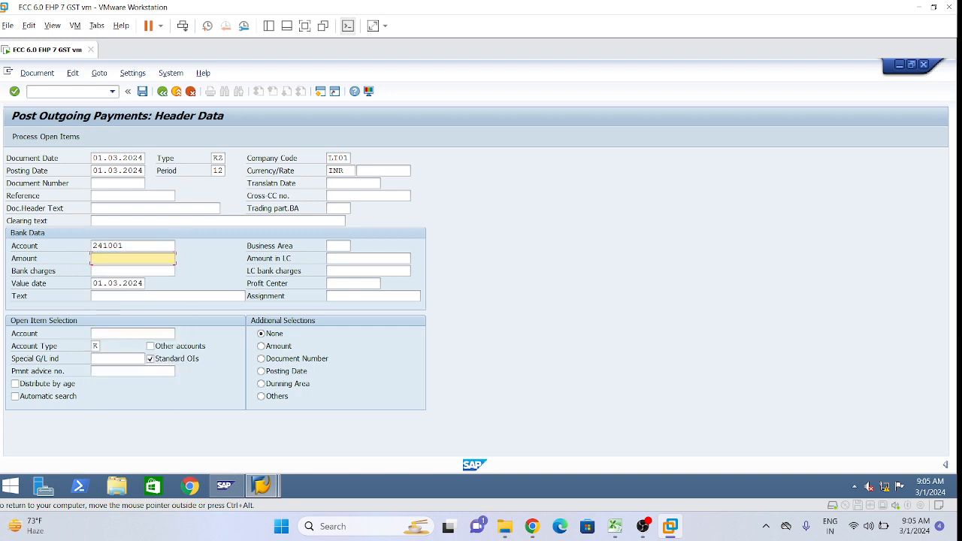
type("49750")
Set the bank charges to 250 and the open item account to the Vijitha Trading Company vendor.
left_click(114, 271)
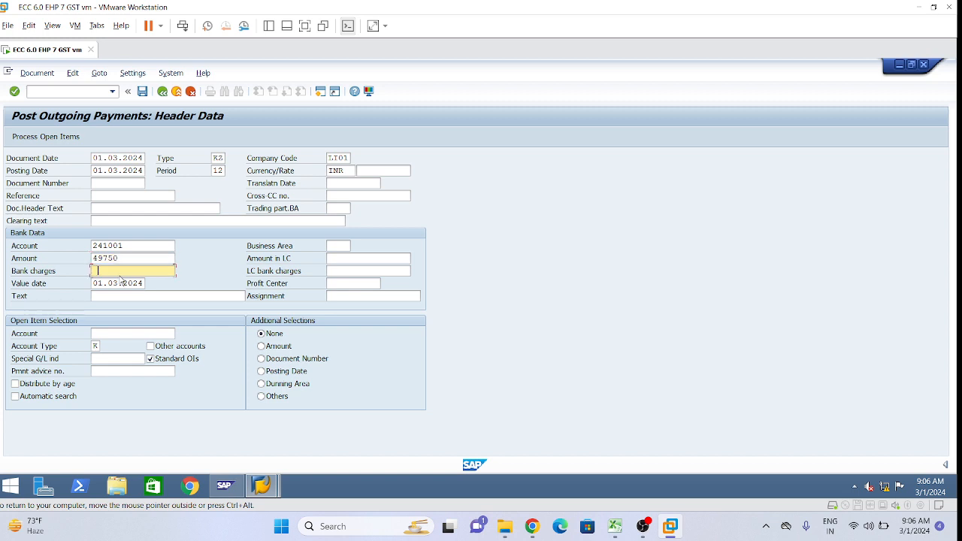
left_click(119, 284)
left_click(112, 332)
left_click(118, 354)
Process the vendor's open items and assign the 50,000 INR invoice for clearing.
key("Return")
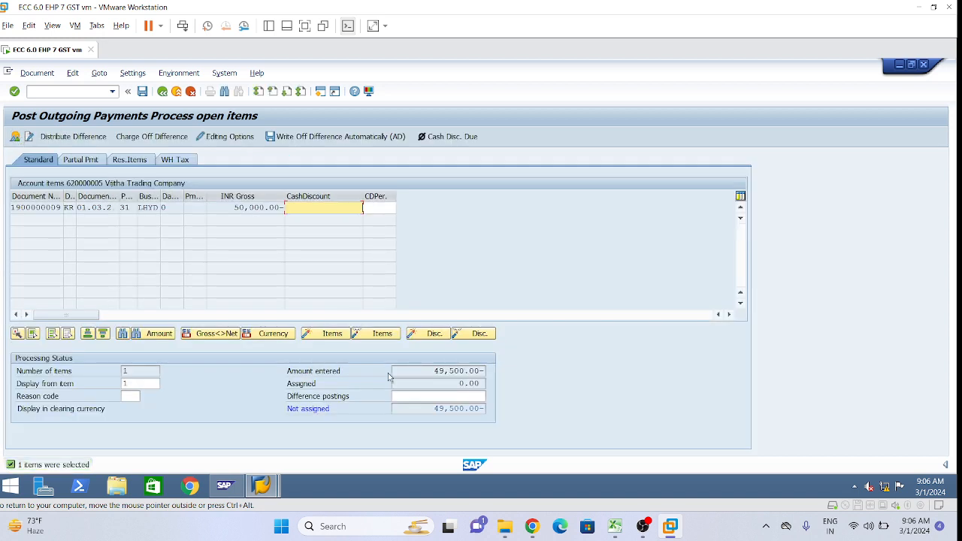
double_click(242, 207)
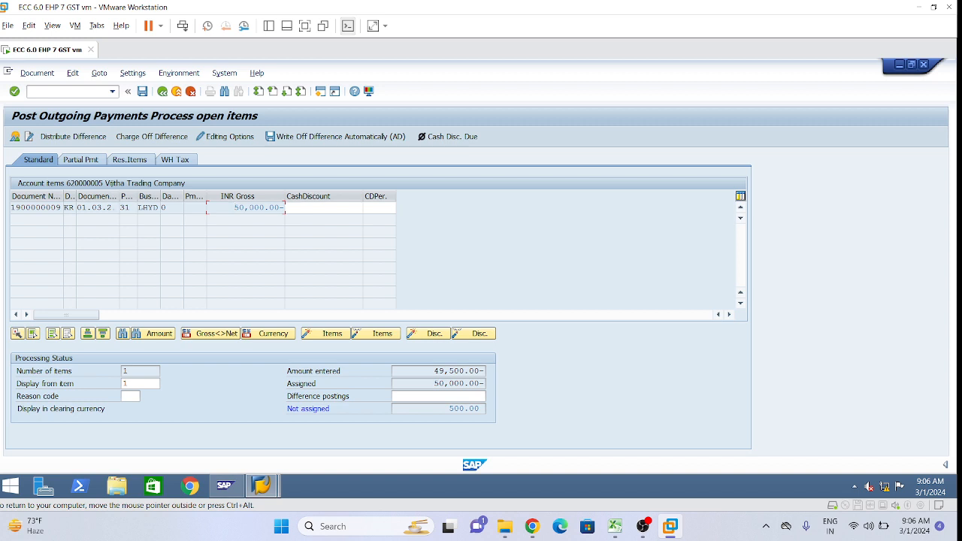
left_click(235, 208)
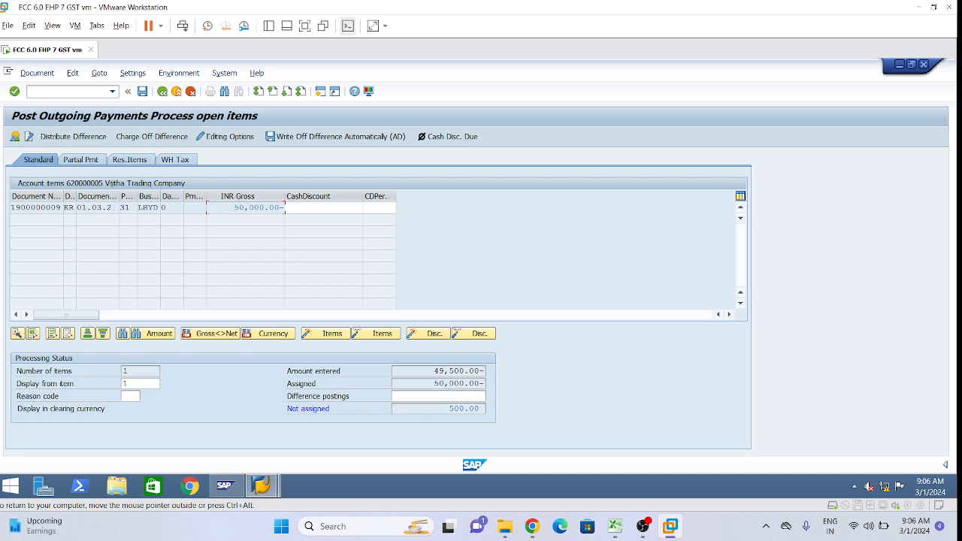
Open the HDFC bank credit item from the document overview and set its amount to * for automatic calculation.
left_click(15, 136)
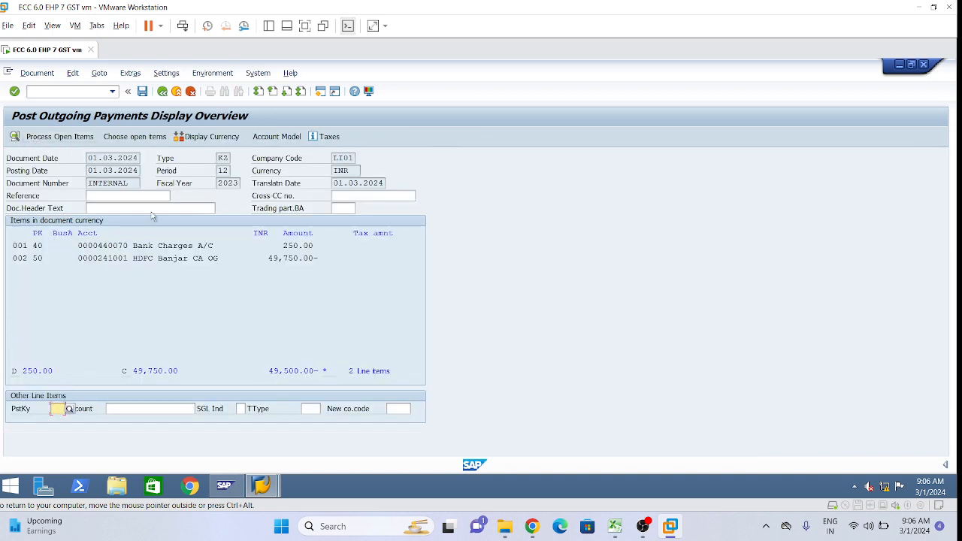
left_click(173, 258)
double_click(174, 258)
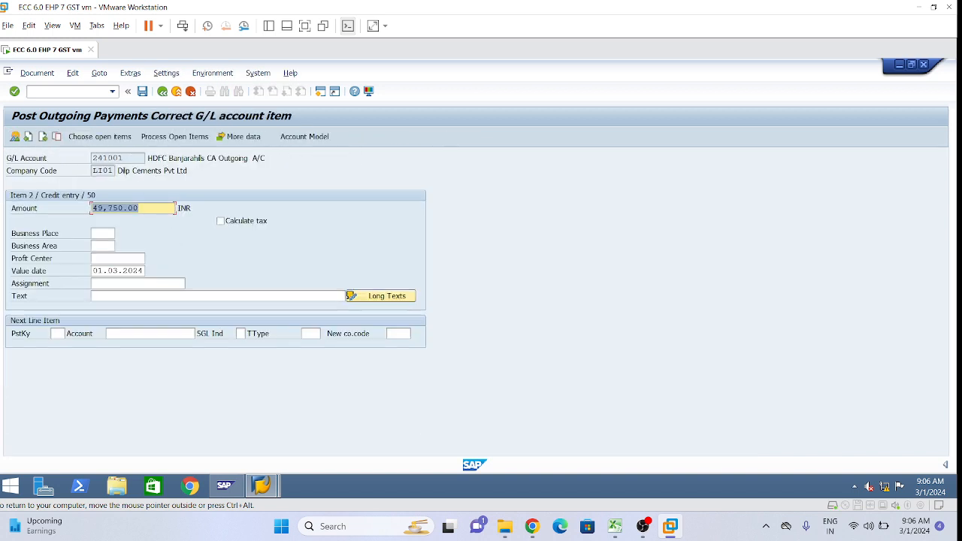
type("*")
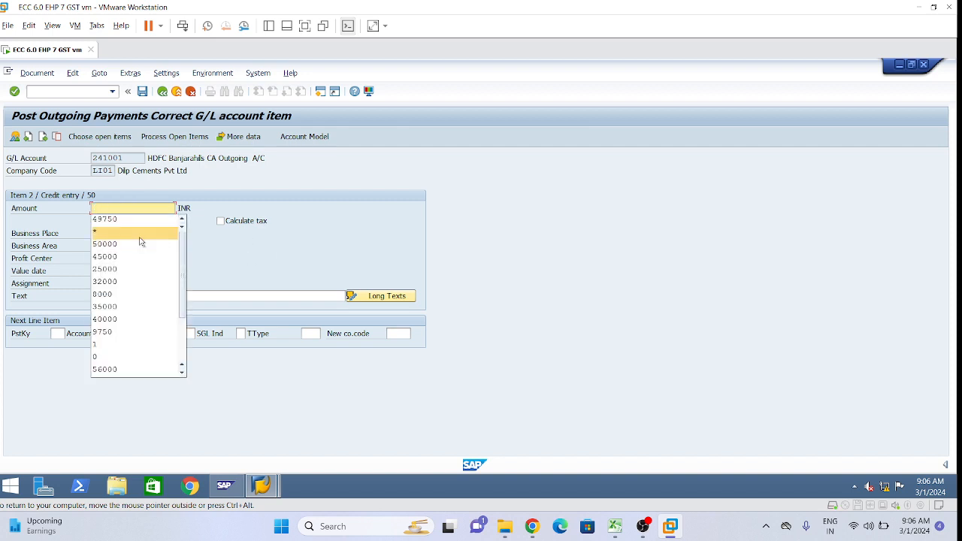
left_click(137, 235)
key("Return")
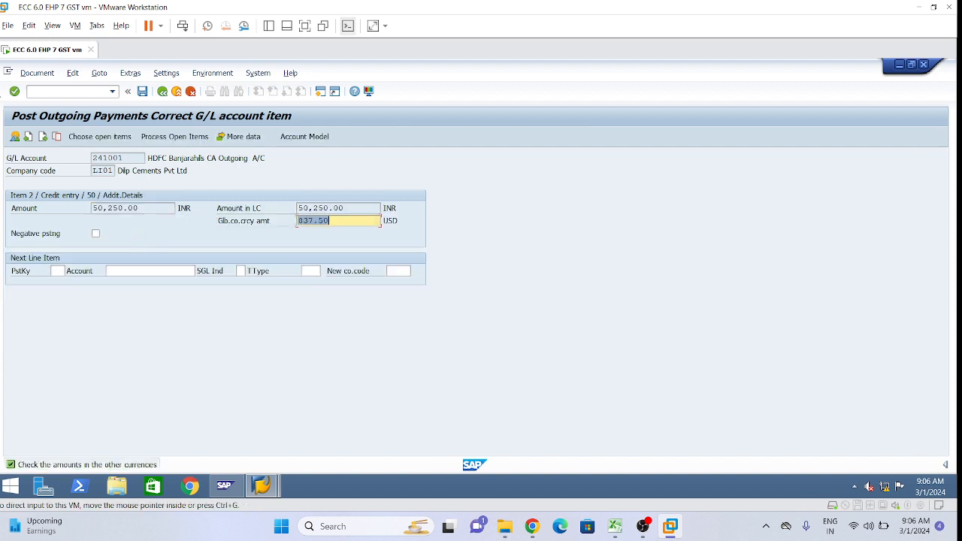
Simulate the outgoing payment document and post it.
left_click(37, 72)
left_click(41, 130)
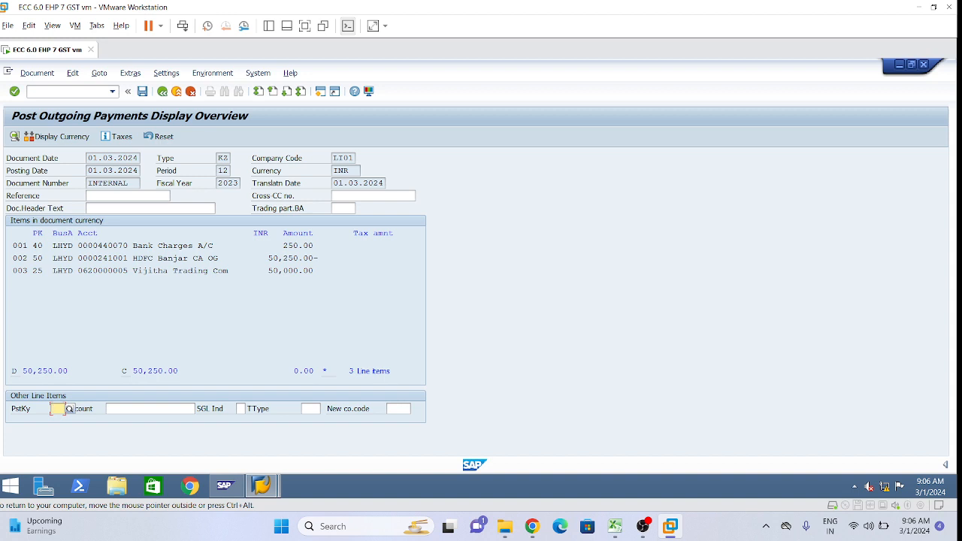
left_click(142, 90)
Switch to the Vijitha Trading Company vendor line item display and refresh the list.
mouse_move(270, 487)
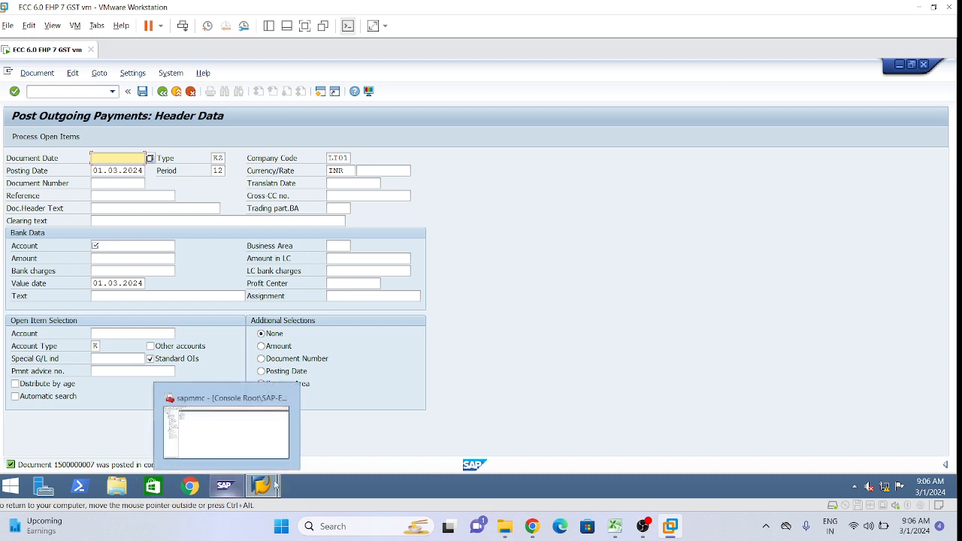
left_click(331, 425)
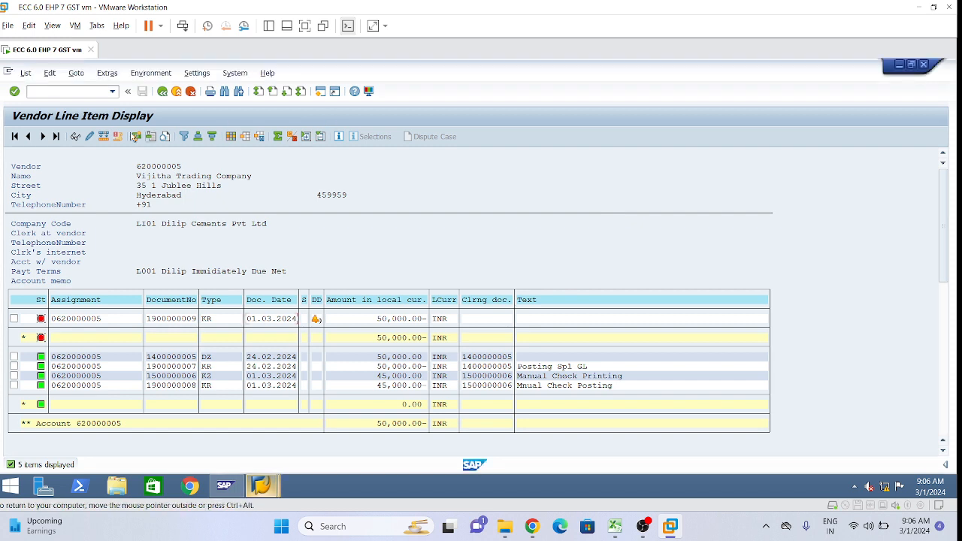
left_click(22, 72)
left_click(36, 100)
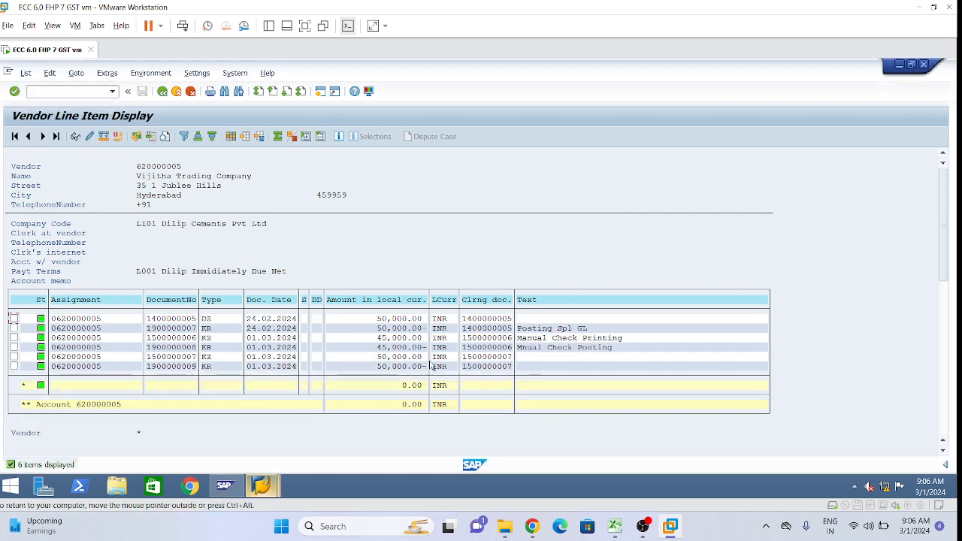
Examine the clearing document entries of the 50,000 INR payment and invoice line items.
left_click(489, 357)
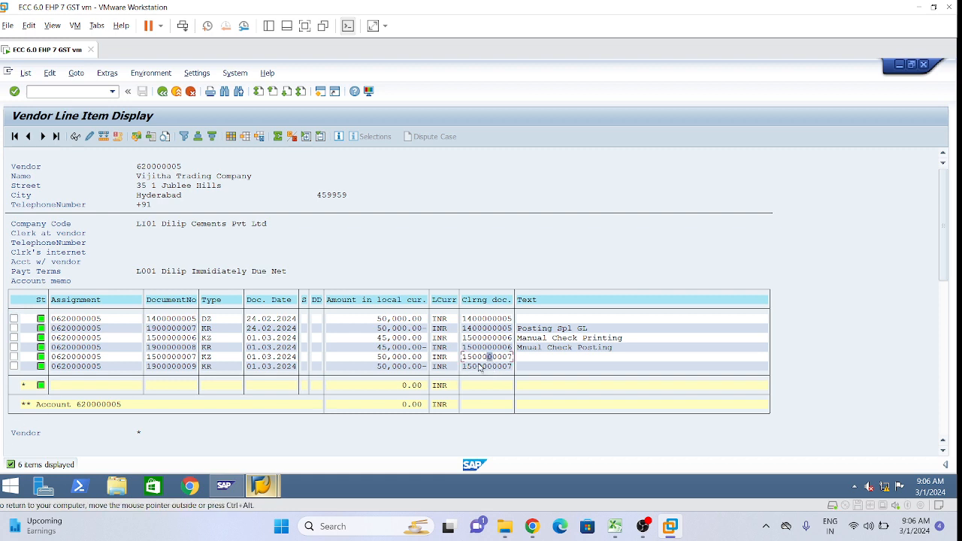
left_click(158, 366)
left_click(508, 369)
left_click(511, 369)
left_click(494, 370)
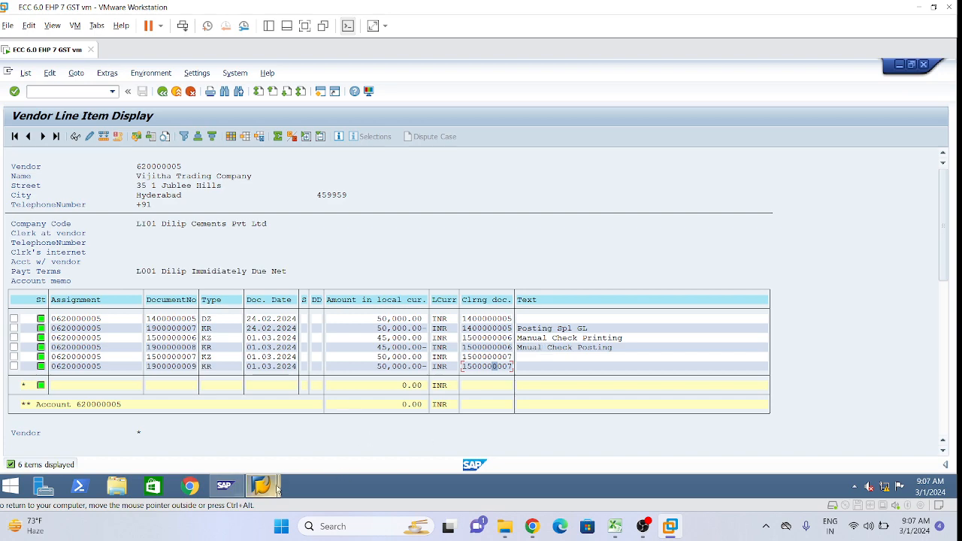
Switch to the Check Register session showing the manually created checks for the HDFC Banjarahills Branch.
mouse_move(281, 489)
mouse_move(502, 406)
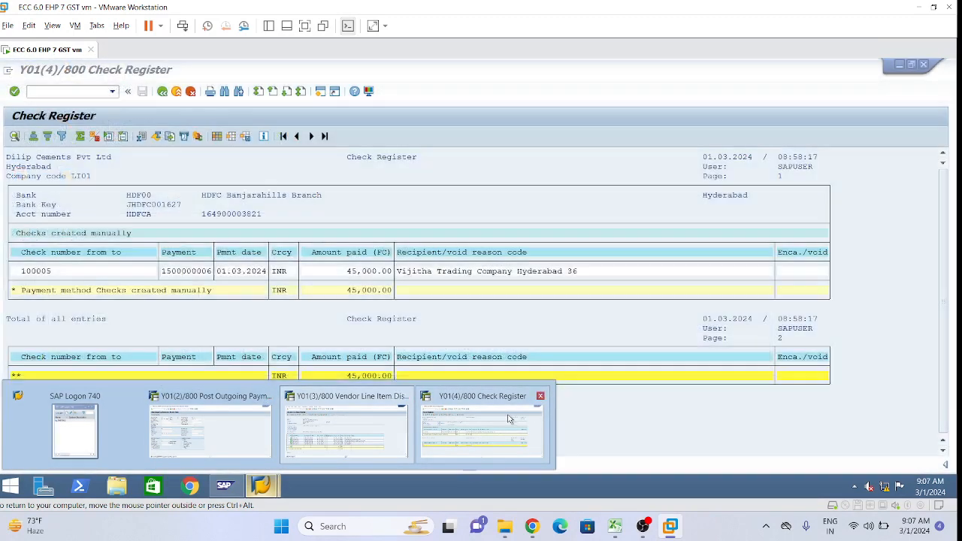
left_click(471, 435)
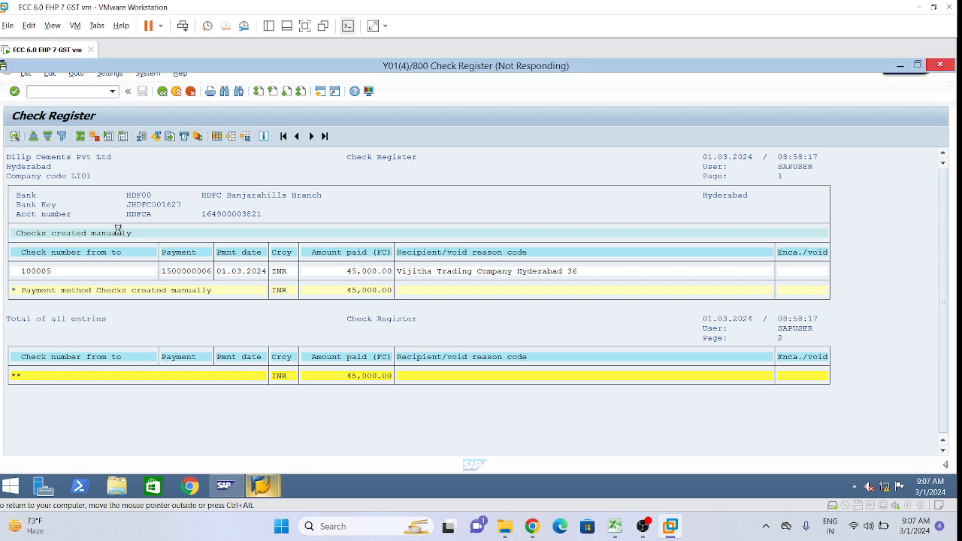
left_click(227, 485)
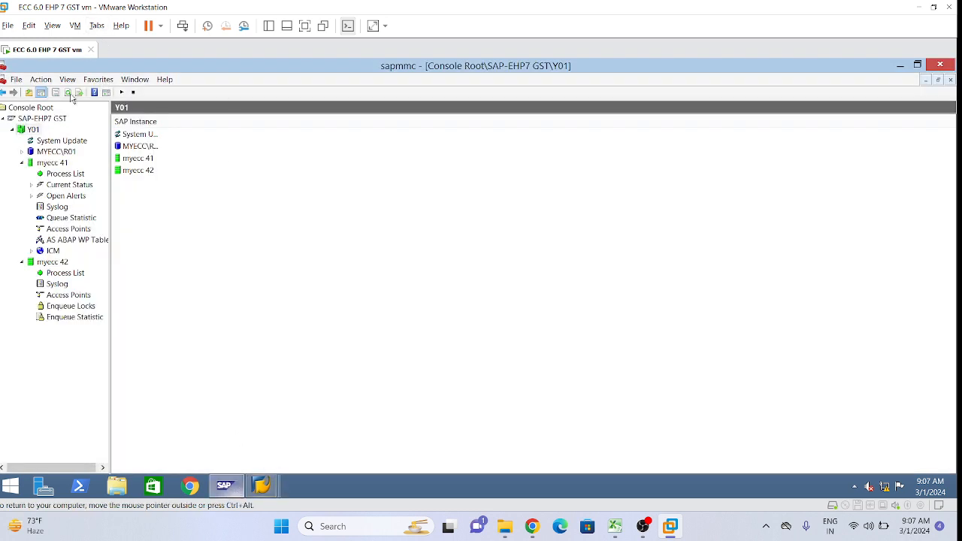
left_click(901, 65)
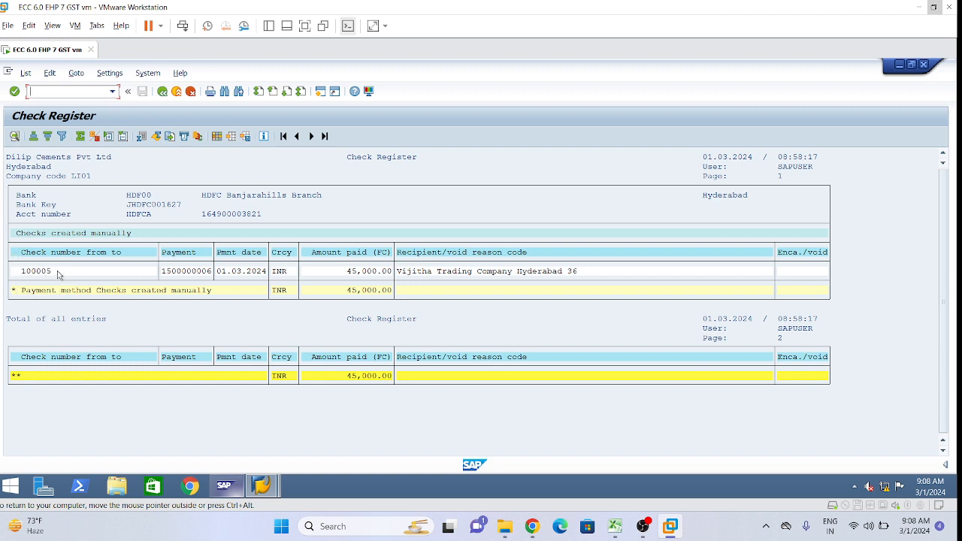
Open the Check Lots transaction (FCHI) in the Check Register session.
left_click(112, 92)
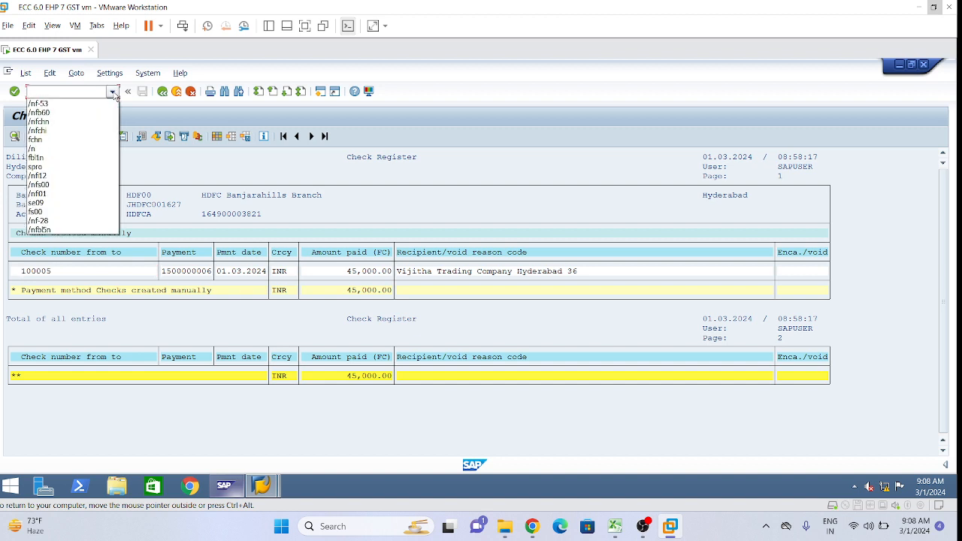
left_click(78, 278)
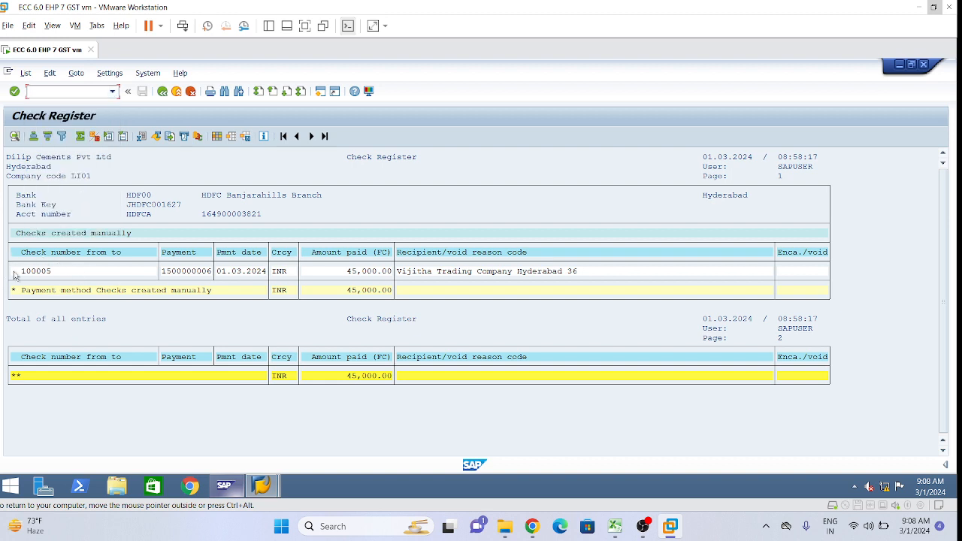
left_click(113, 92)
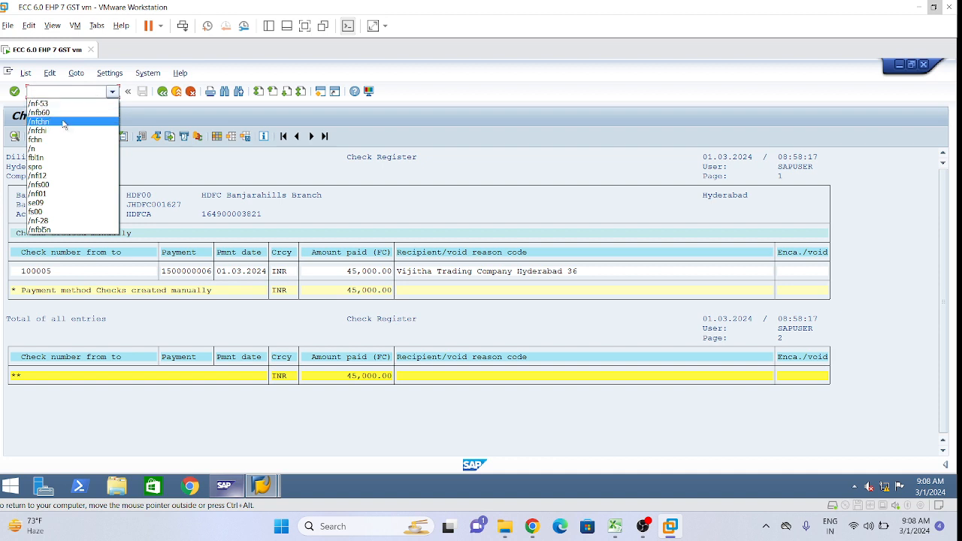
left_click(39, 130)
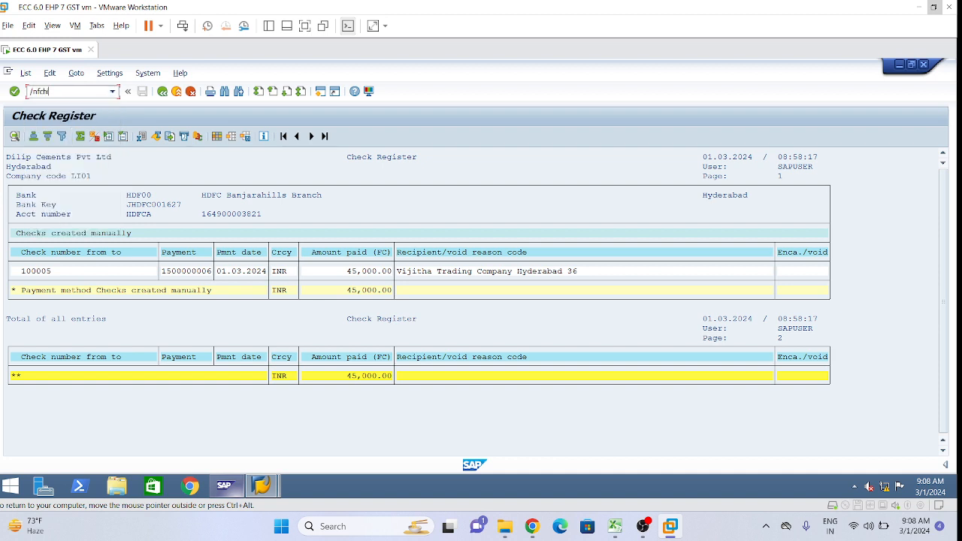
key("Return")
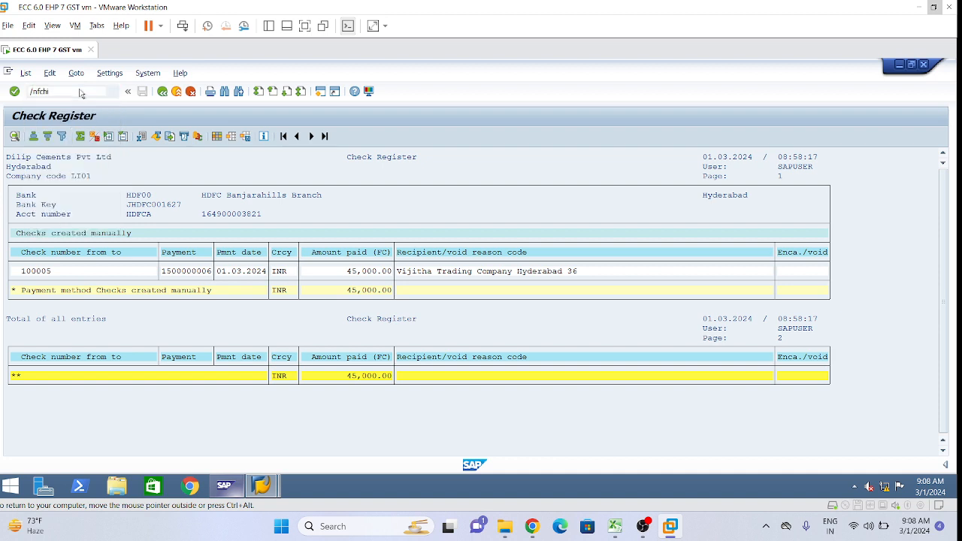
left_click(164, 196)
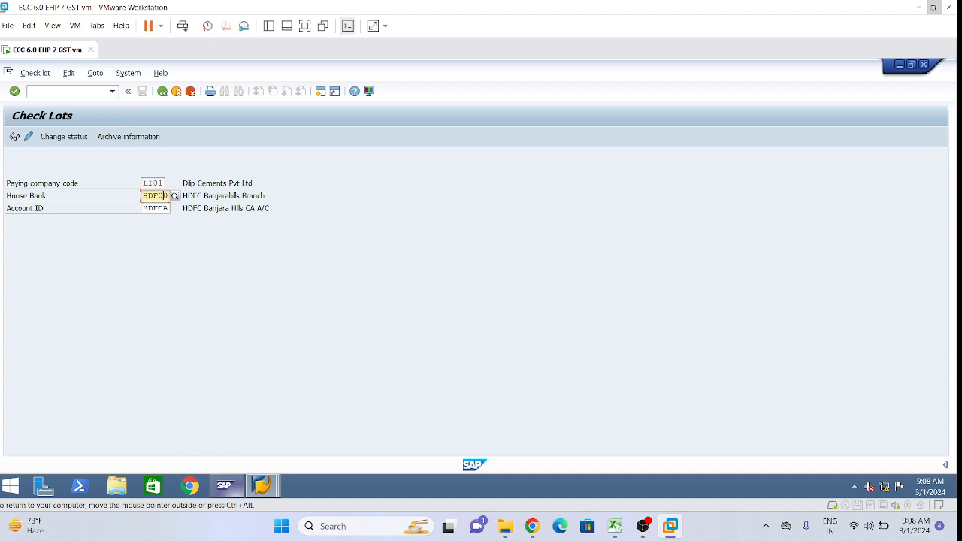
Switch to the Post Outgoing Payments session and open Create Check Information (FCH5), ready for the check number entry.
left_click(262, 485)
left_click(187, 427)
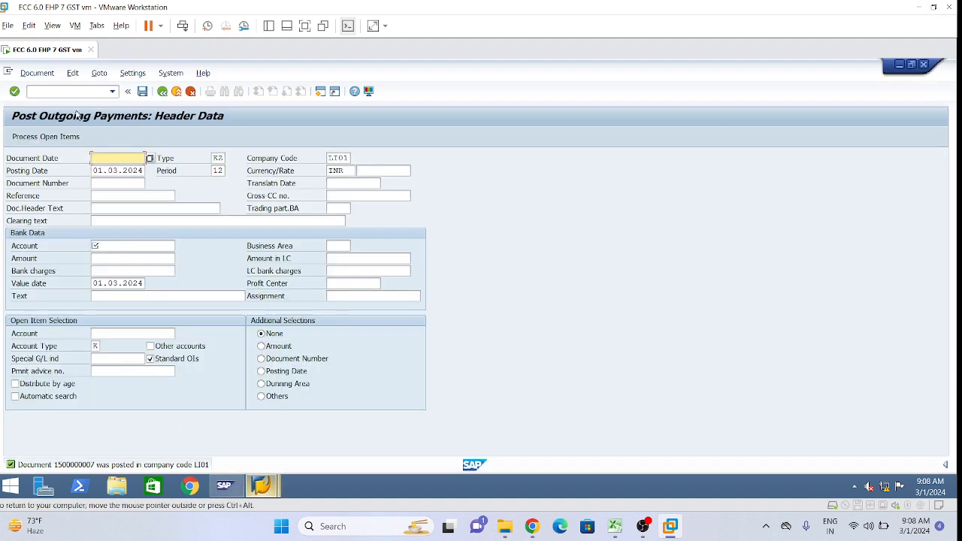
left_click(45, 92)
left_click(46, 102)
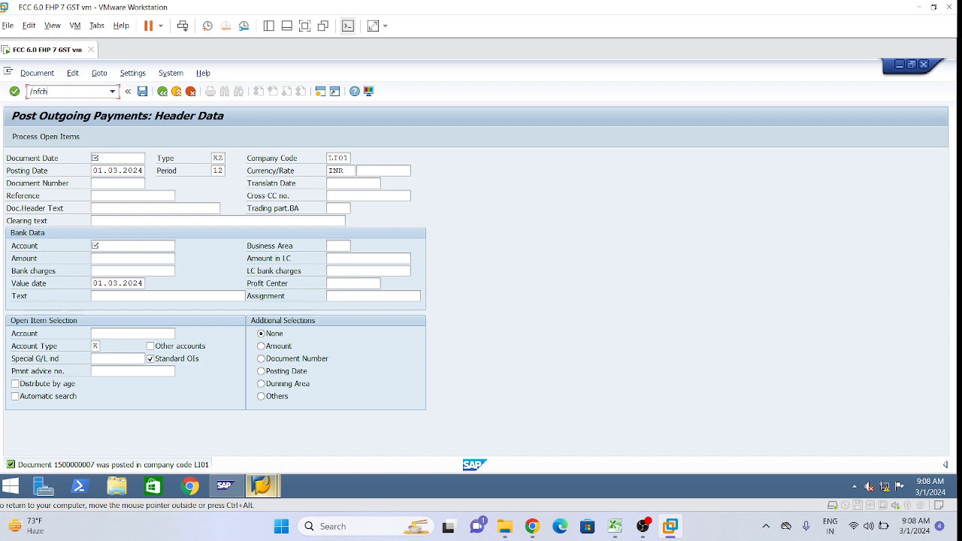
type("/nfch5")
key("Return")
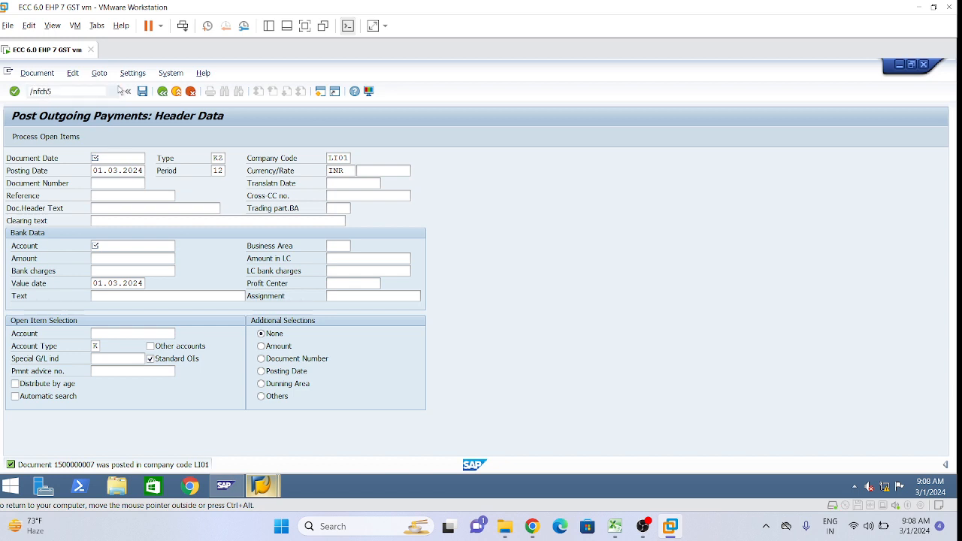
key("Tab")
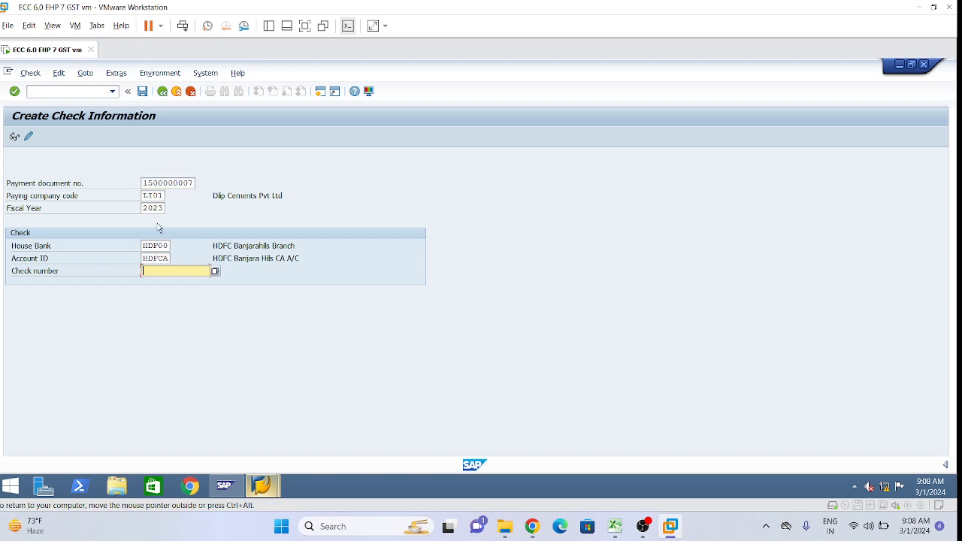
key("Tab")
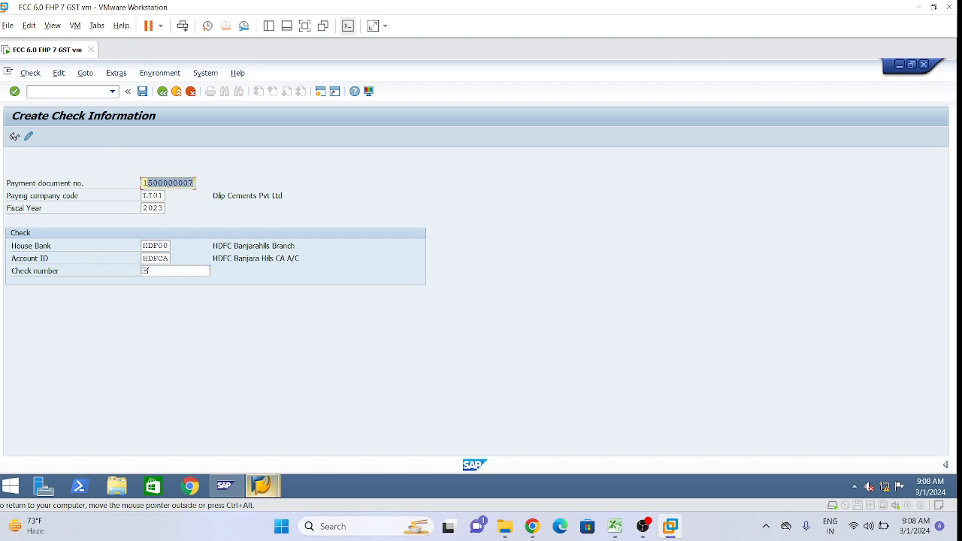
left_click(145, 271)
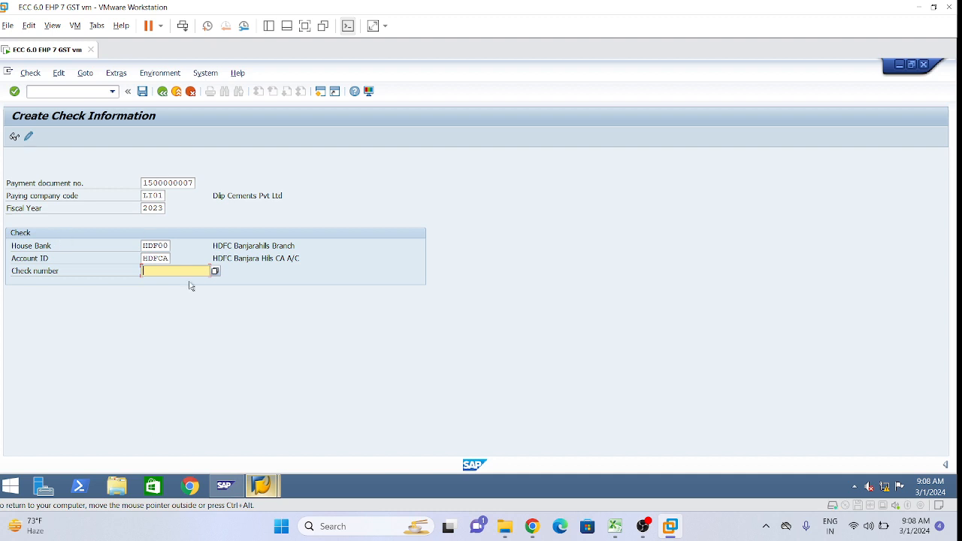
Switch to the Check Lots session, open the HDFCA lots for maintenance and copy the first check number of lot 1010.
mouse_move(263, 486)
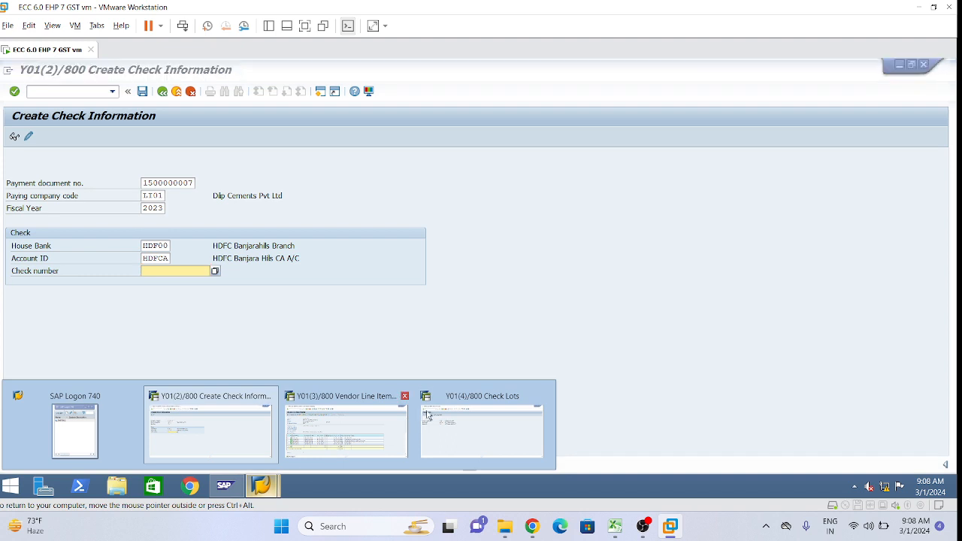
left_click(481, 430)
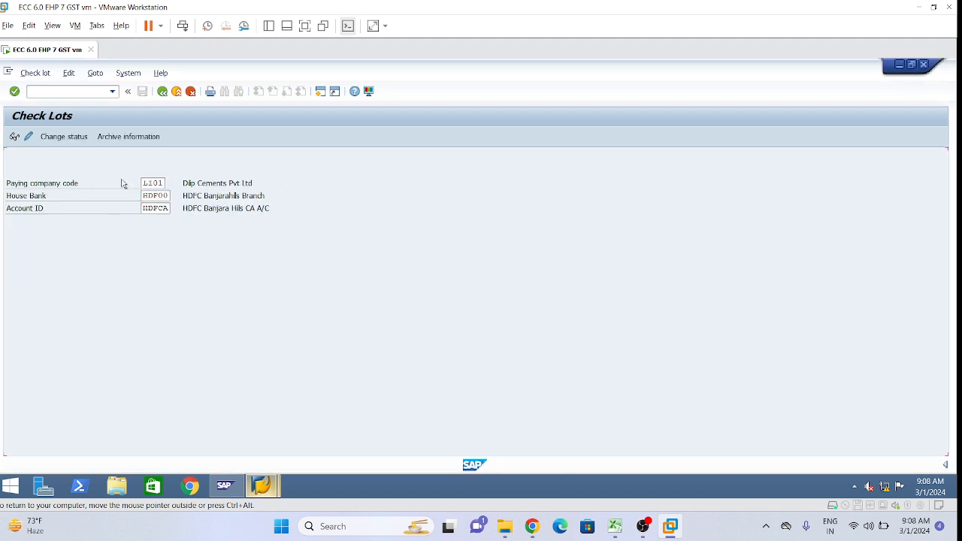
left_click(31, 139)
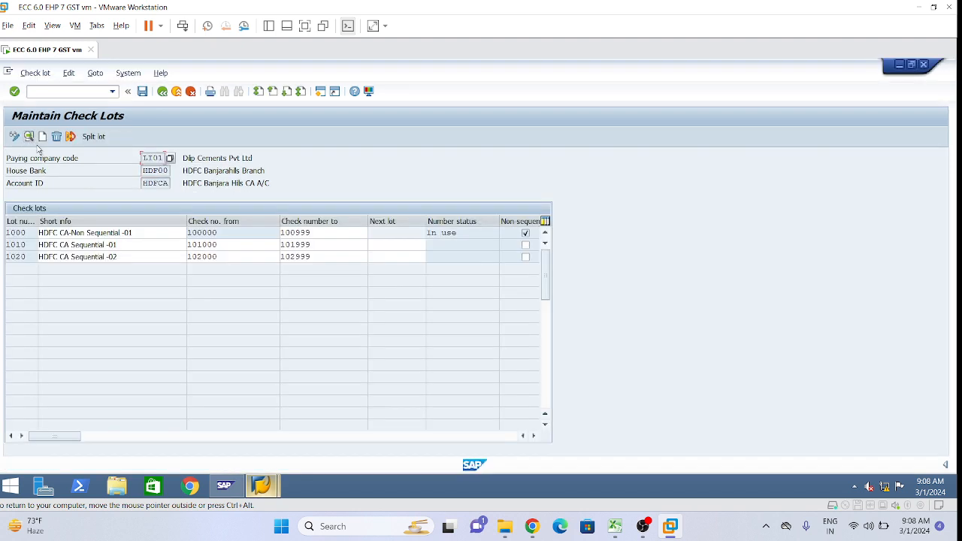
left_click(220, 257)
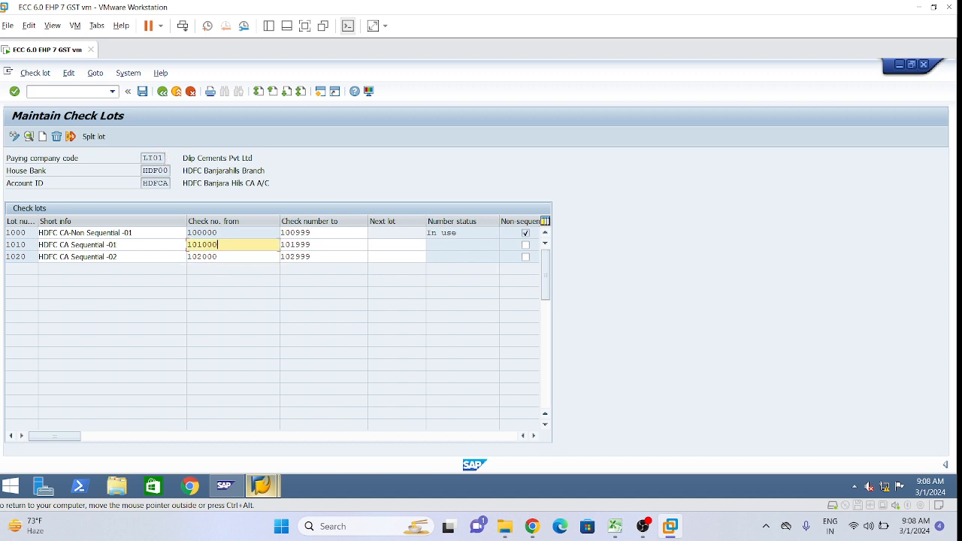
left_click_drag(219, 245, 187, 245)
key("ctrl+c")
left_click(423, 270)
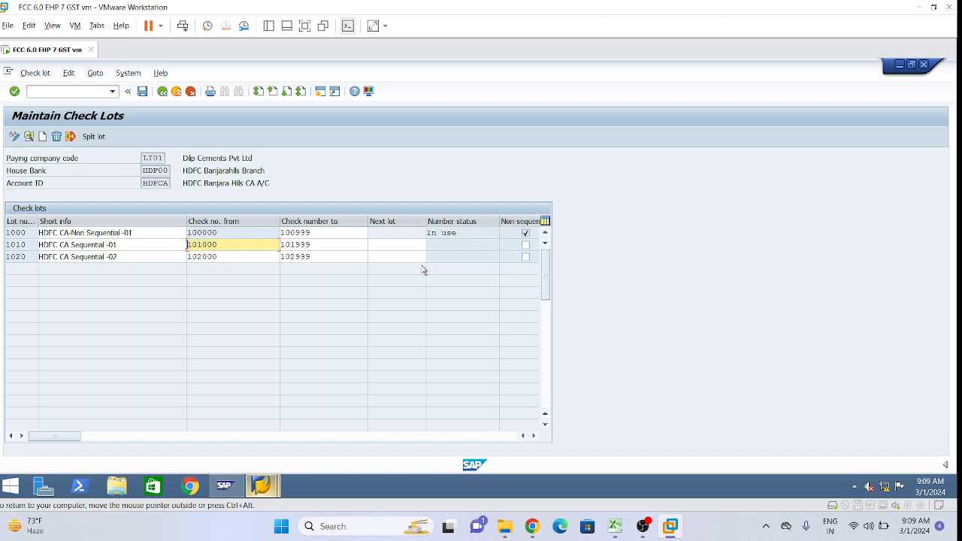
Return to Create Check Information and try to assign check number 101003 to the payment document.
left_click(259, 490)
left_click(200, 434)
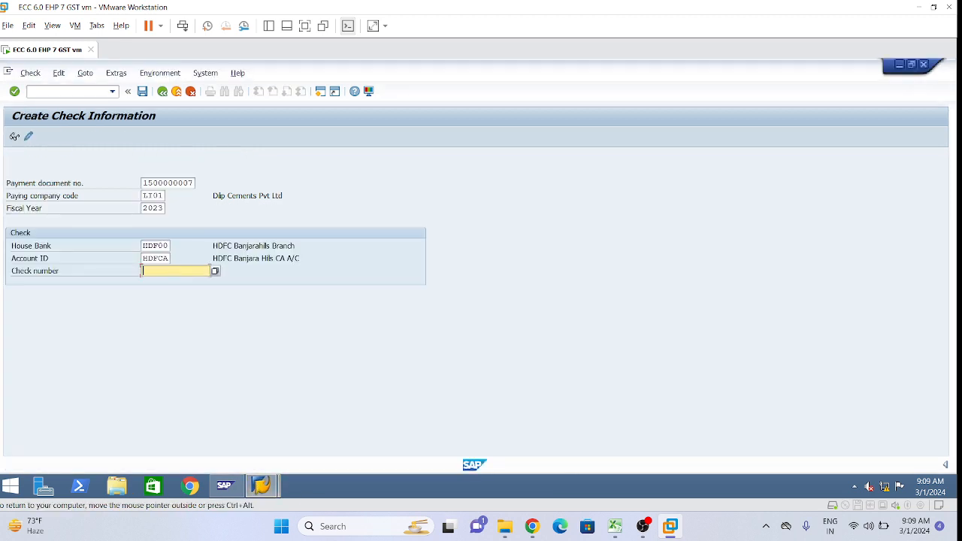
key("ctrl+v")
key("Return")
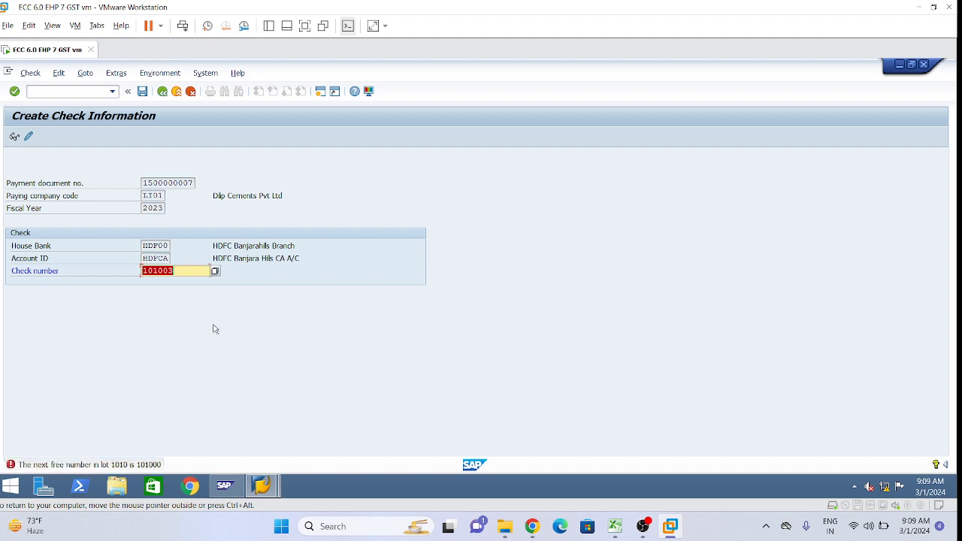
Read the detailed explanation of the check number error, close it and recheck the entry.
left_click(160, 465)
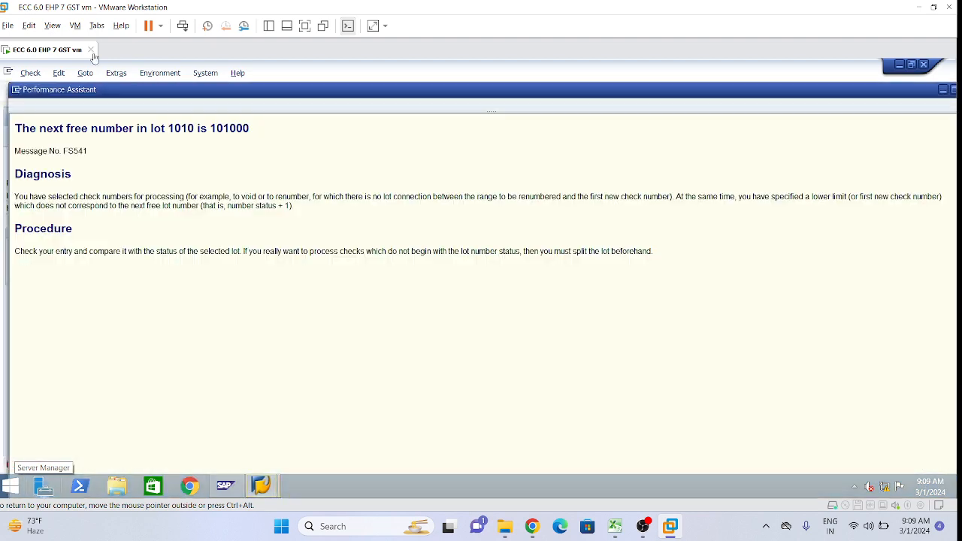
left_click(191, 105)
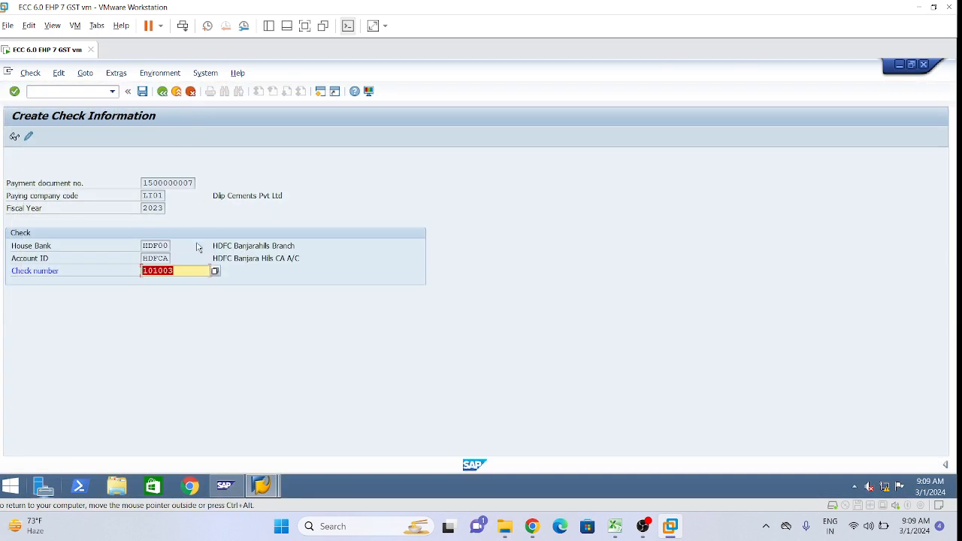
key("Return")
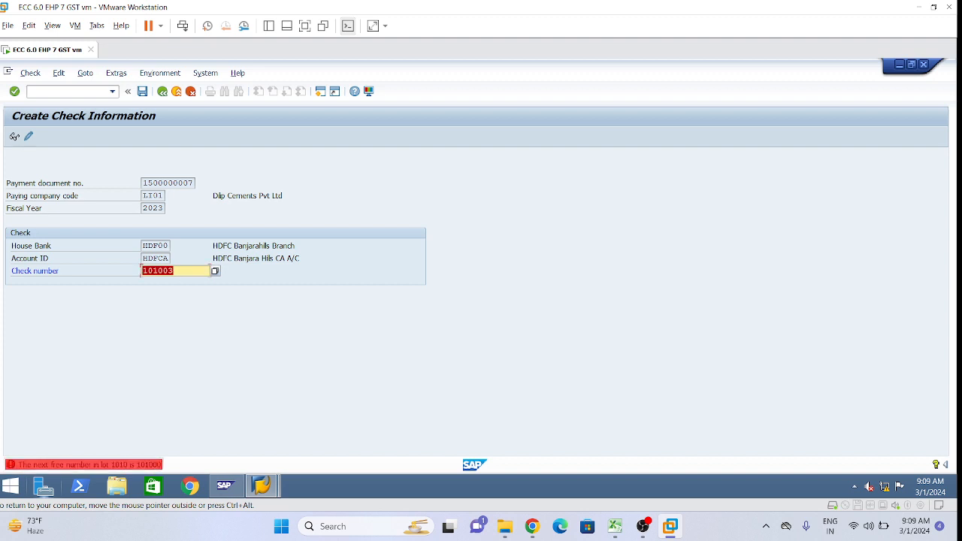
Look up the last check number of non-sequential lot 1000 in Maintain Check Lots and return to Create Check Information.
mouse_move(261, 486)
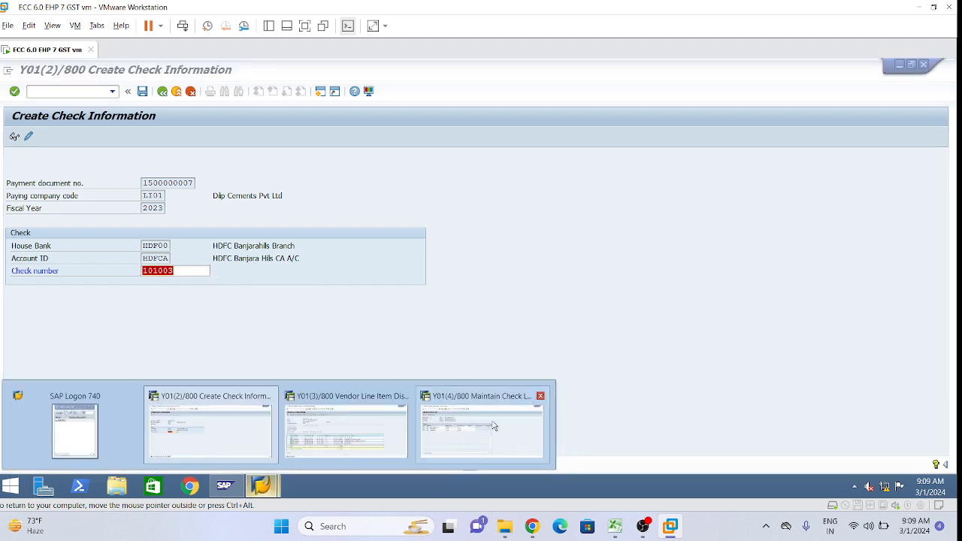
left_click(518, 424)
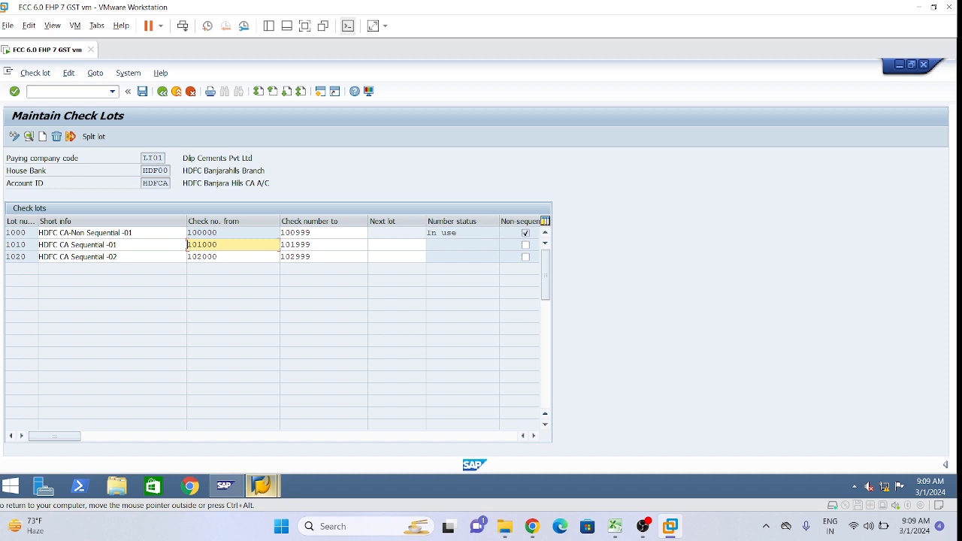
left_click_drag(311, 233, 281, 233)
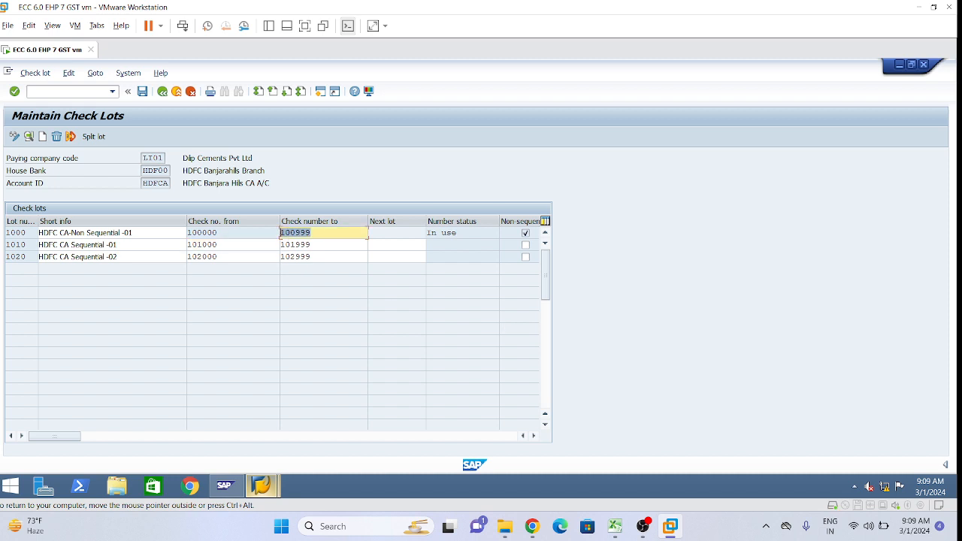
left_click(280, 232)
key("alt+Tab")
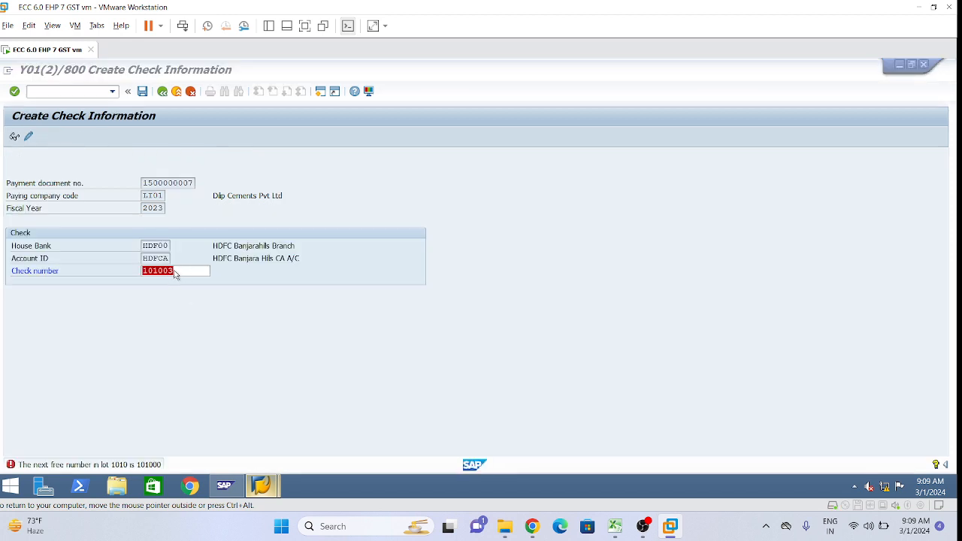
Set the check number to 100999 and continue to the check details.
left_click(173, 272)
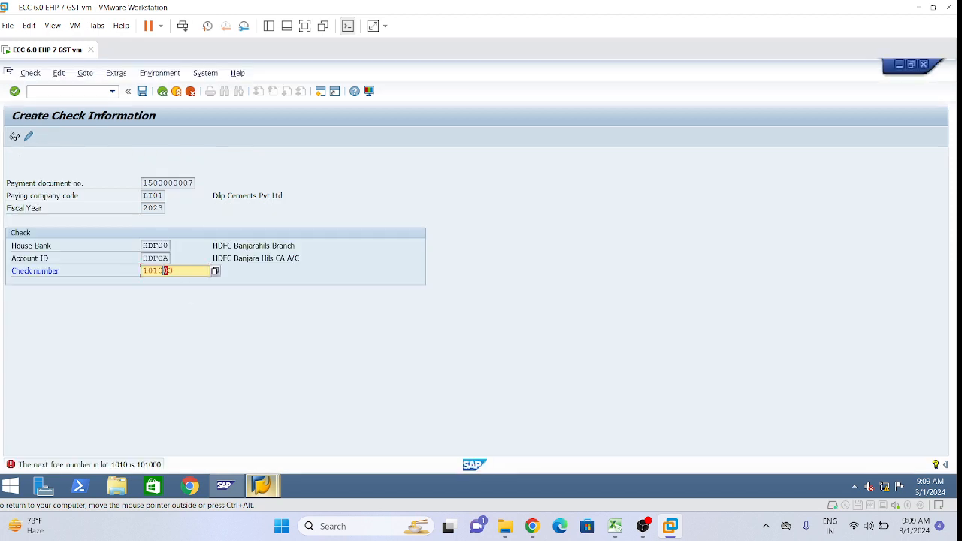
key("ctrl+a")
type("100999")
key("Return")
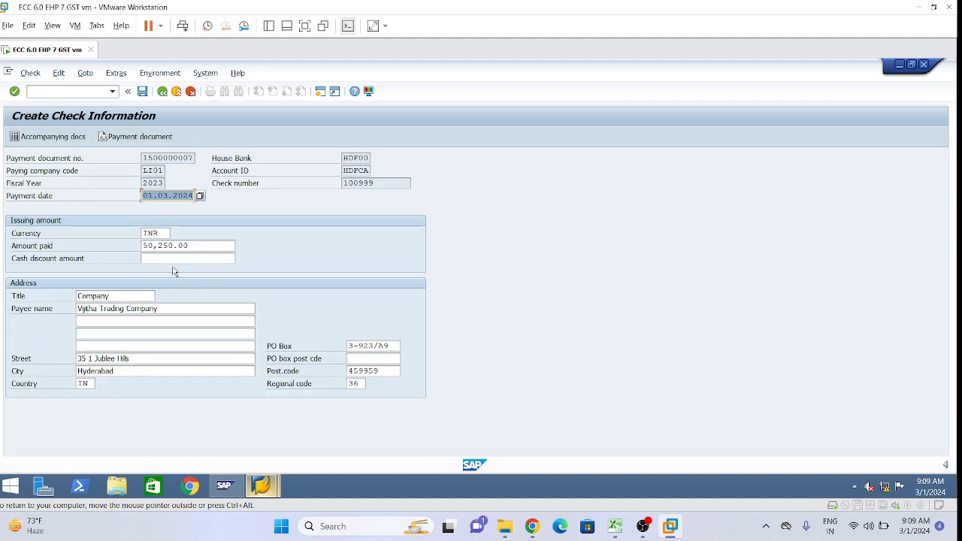
View the linked payment document, return to the check details and try to save the check information.
left_click(123, 139)
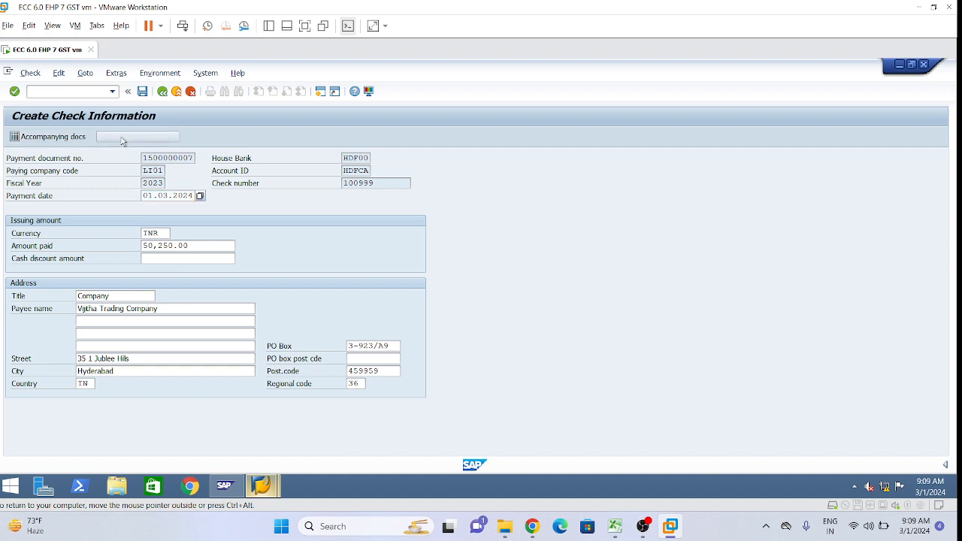
left_click(162, 91)
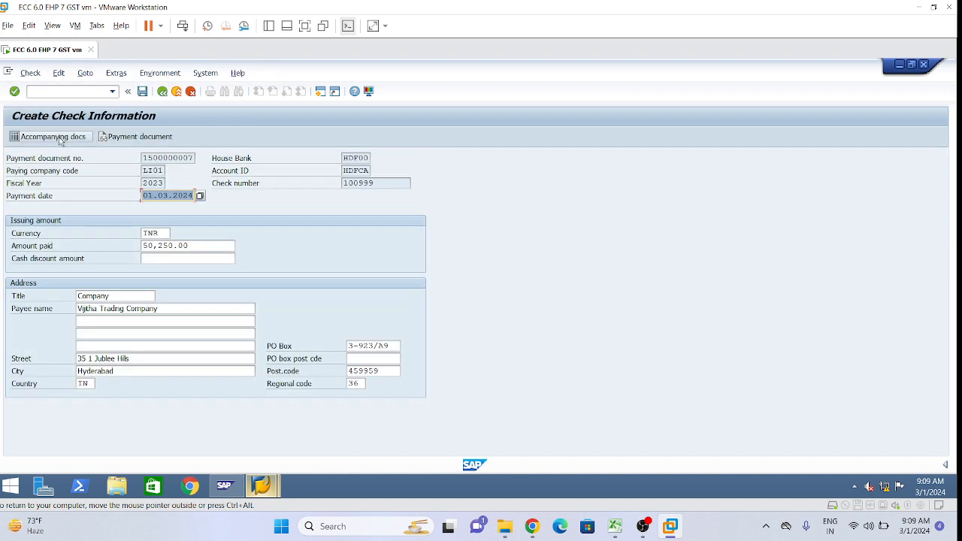
left_click(142, 91)
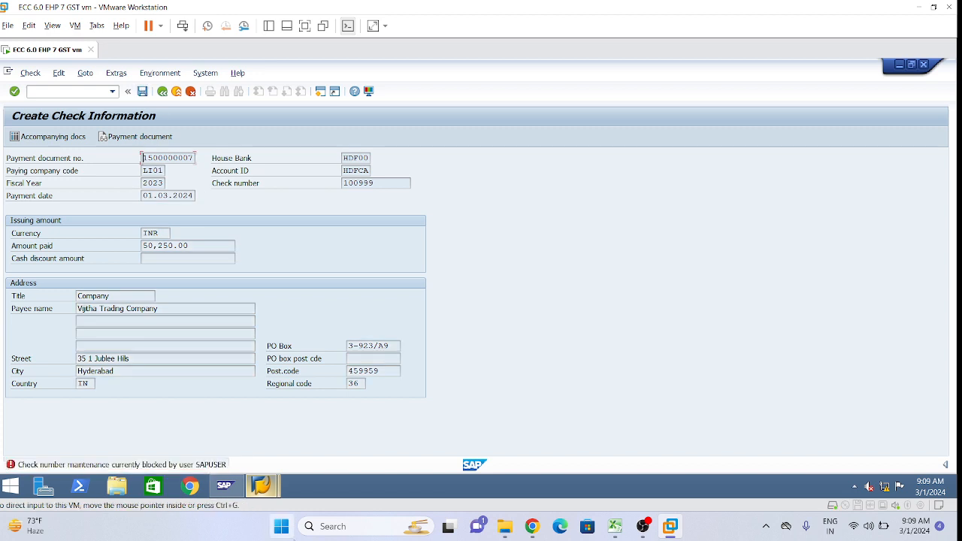
Switch to the Maintain Check Lots session and exit it back to SAP Easy Access.
left_click(263, 486)
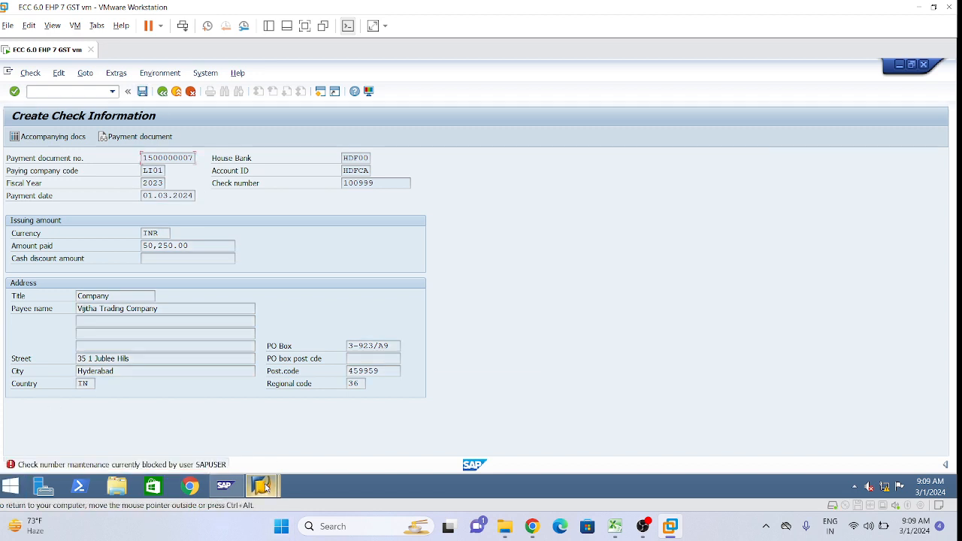
left_click(460, 427)
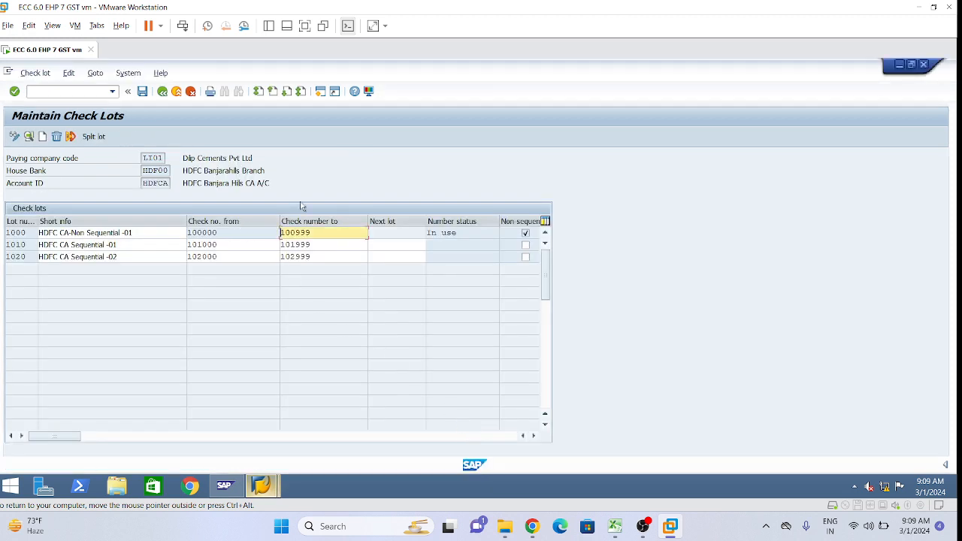
left_click(162, 91)
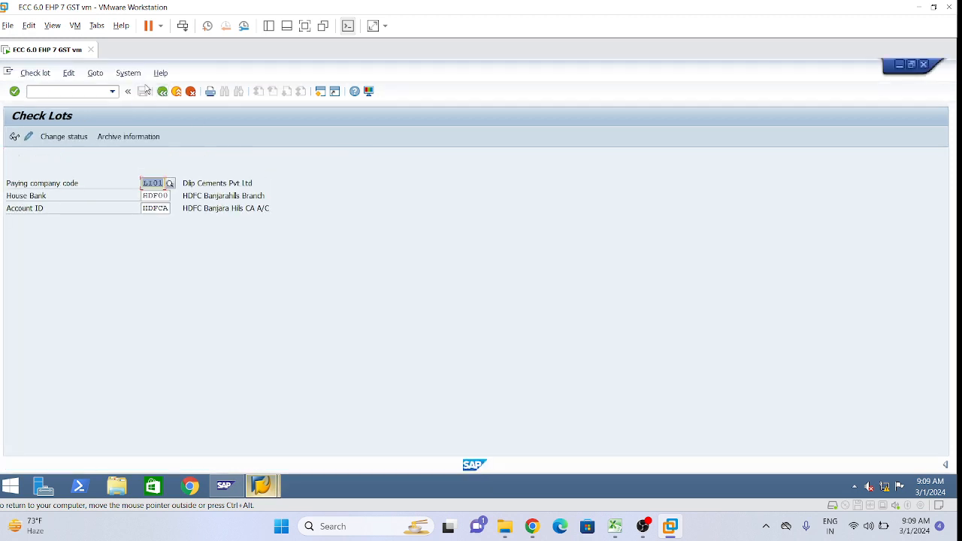
left_click(162, 92)
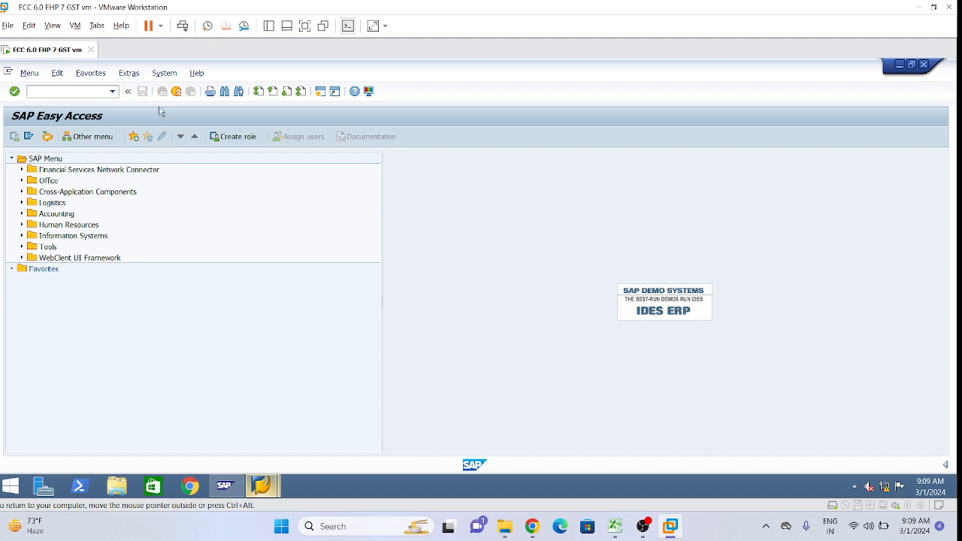
Switch back to the Create Check Information session that holds the unsaved check 100999.
key("alt+F4")
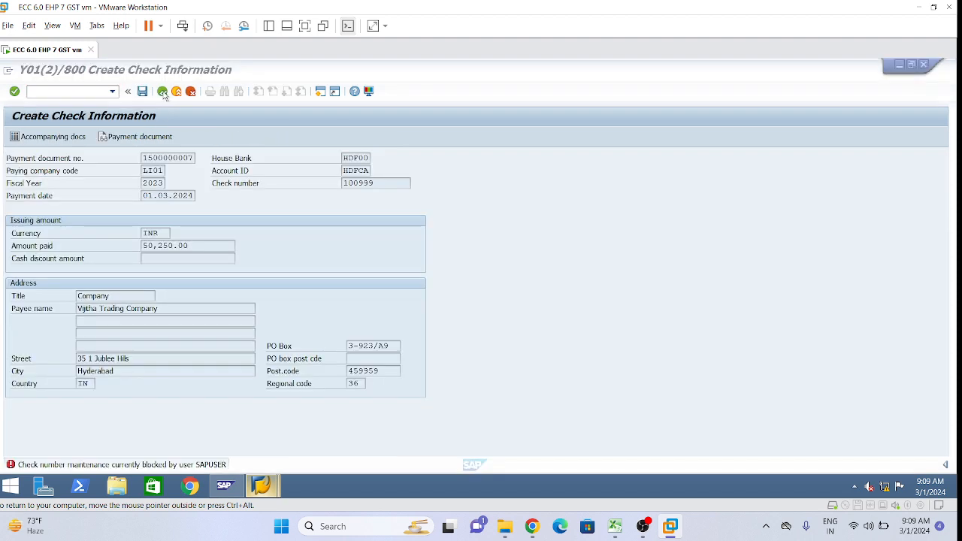
left_click(263, 487)
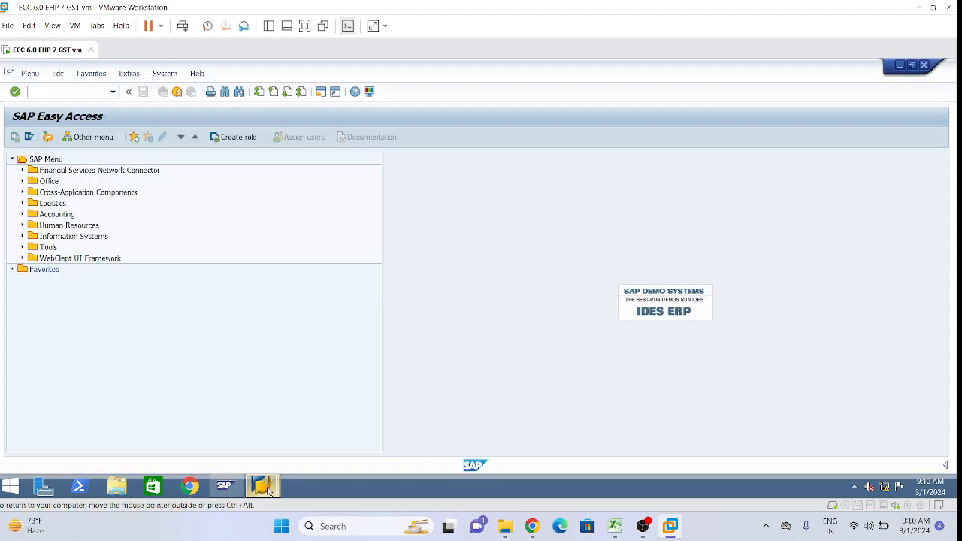
left_click(267, 489)
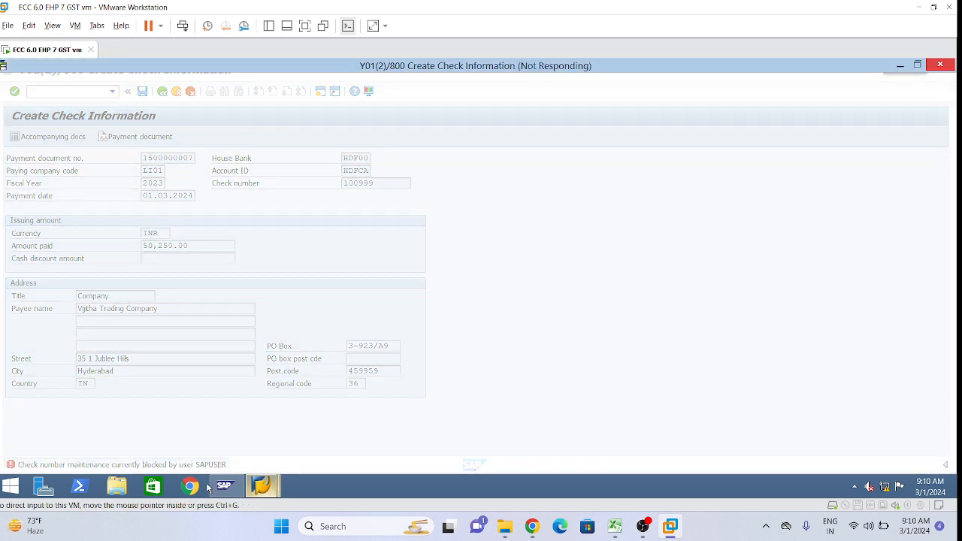
left_click(230, 489)
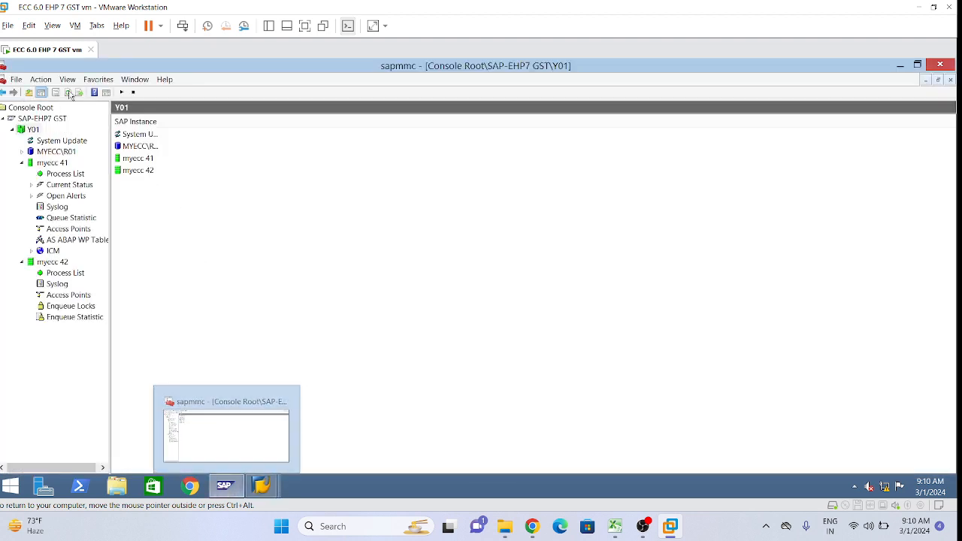
left_click(268, 486)
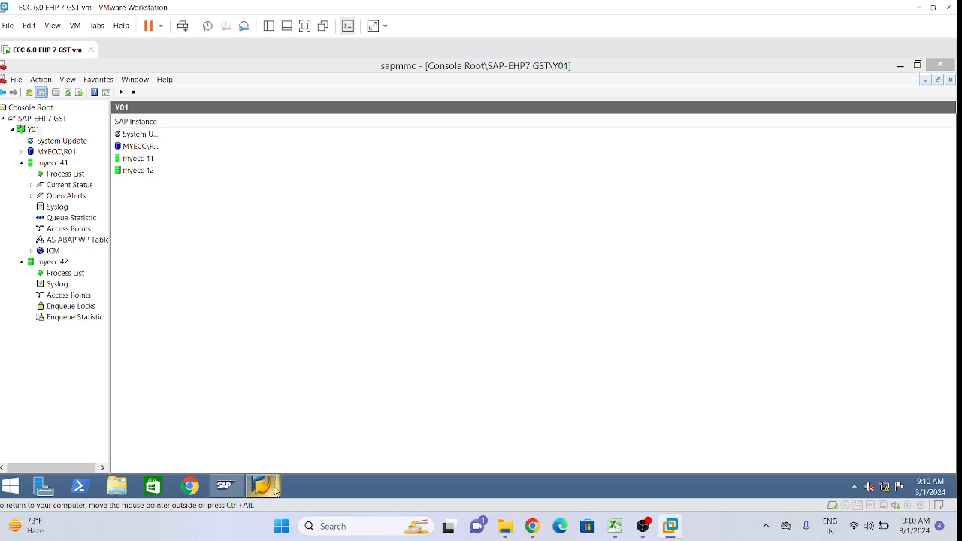
left_click(276, 490)
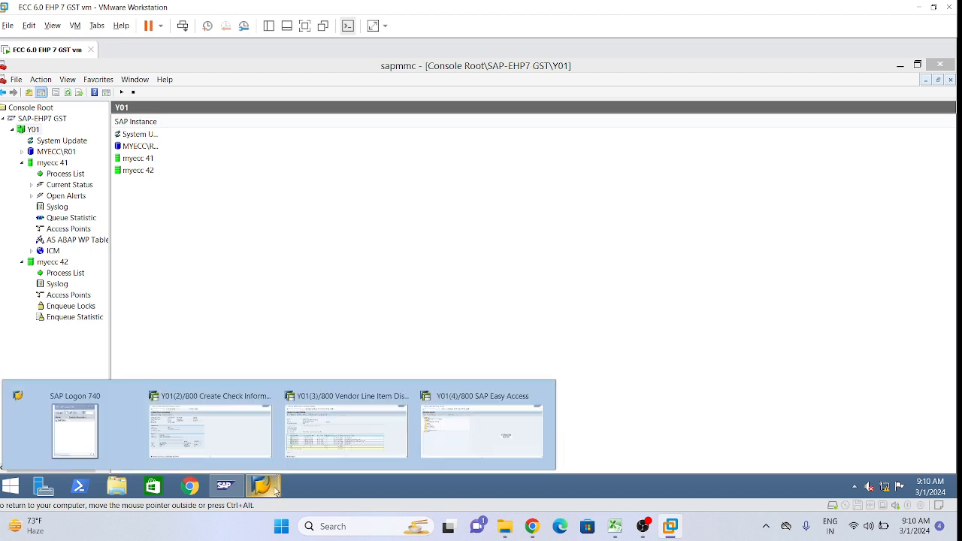
left_click(191, 424)
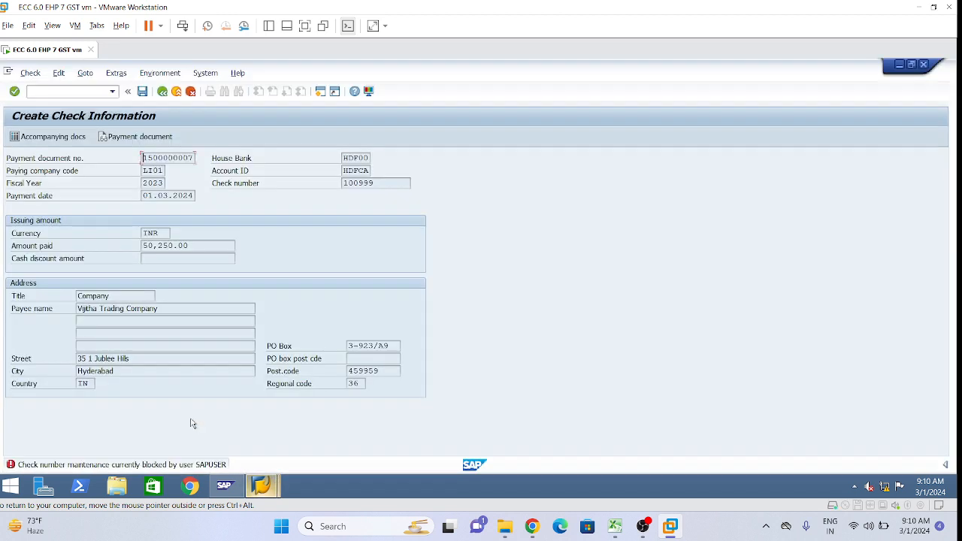
Exit the check details without saving, re-enter check number 100999, continue to the details and save the check information.
left_click(163, 91)
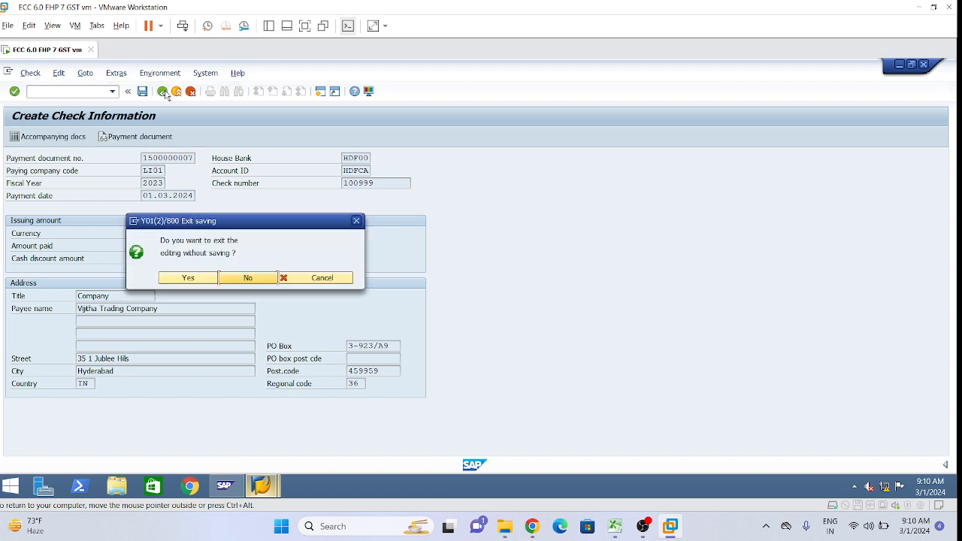
left_click(196, 280)
left_click(178, 271)
left_click(175, 284)
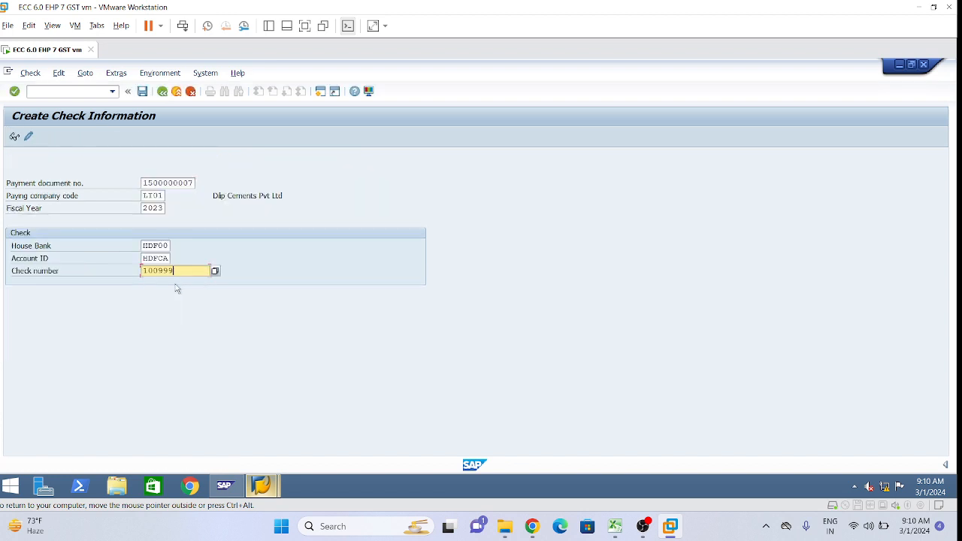
key("Return")
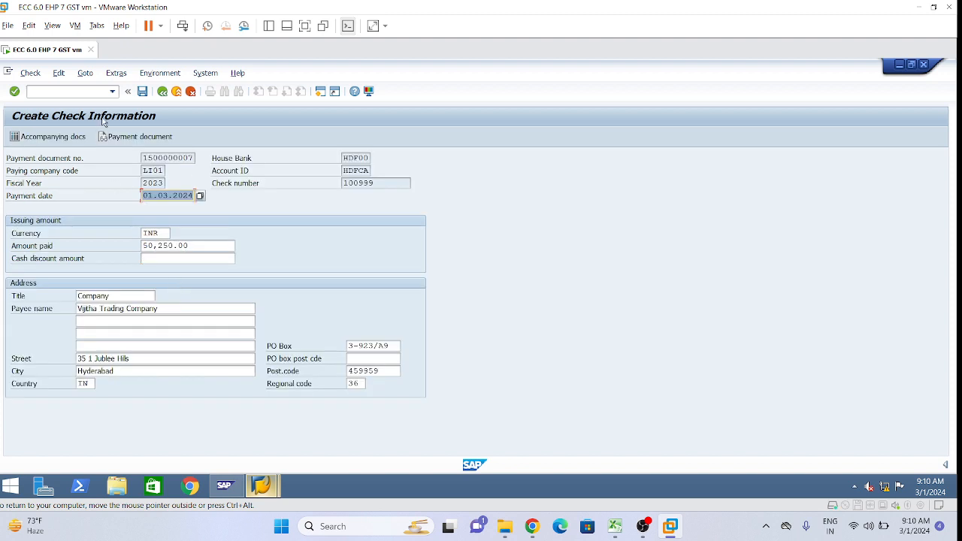
left_click(142, 92)
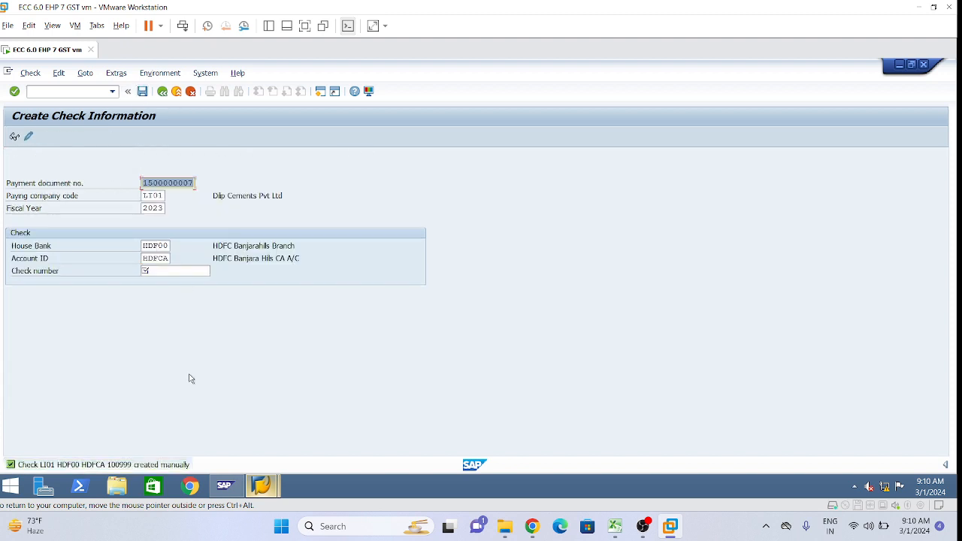
Switch to the session showing the collapsed SAP Easy Access menu and start the FCHN Check Register transaction.
mouse_move(260, 485)
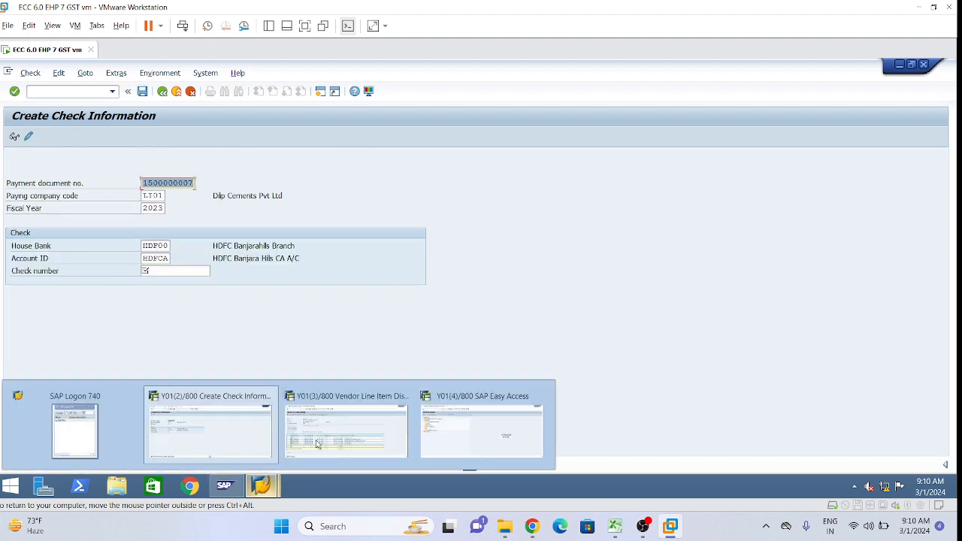
left_click(513, 423)
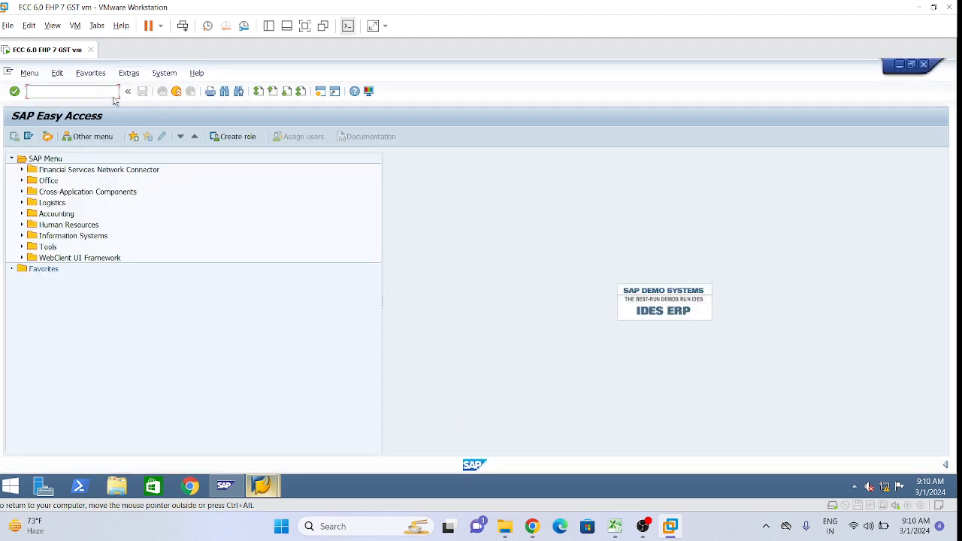
left_click(80, 92)
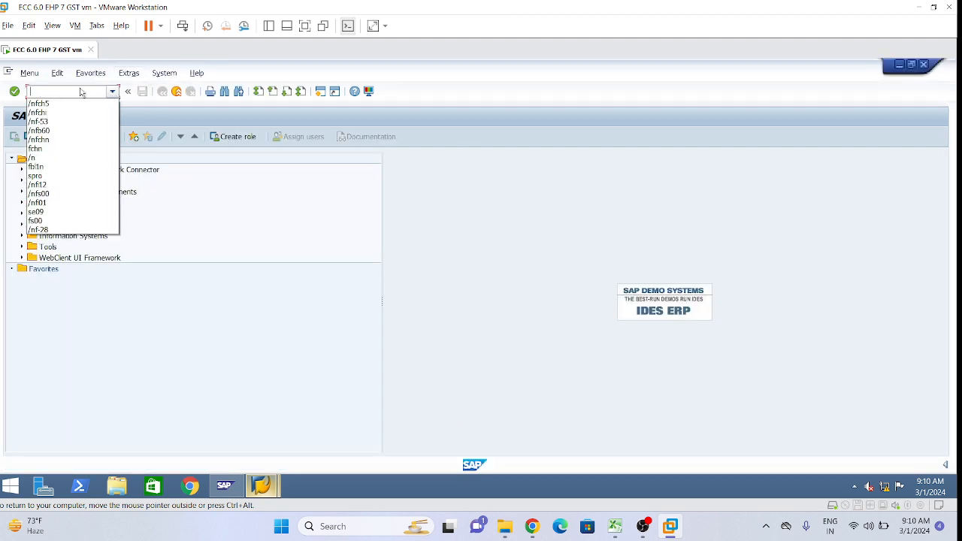
left_click(60, 140)
key("Return")
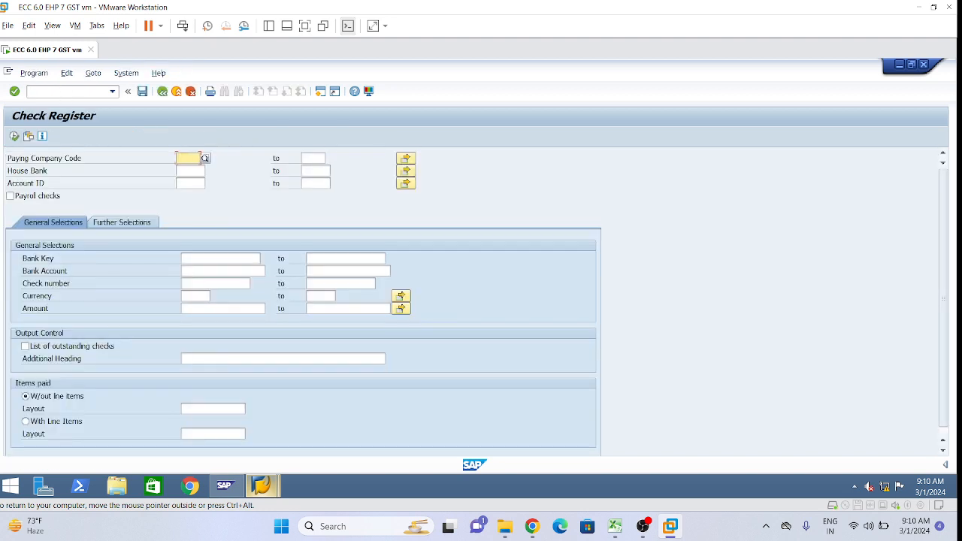
Run the check register for company code LI01, house bank HDF00 and account ID HDFCA, and select check 100005.
type("LI01")
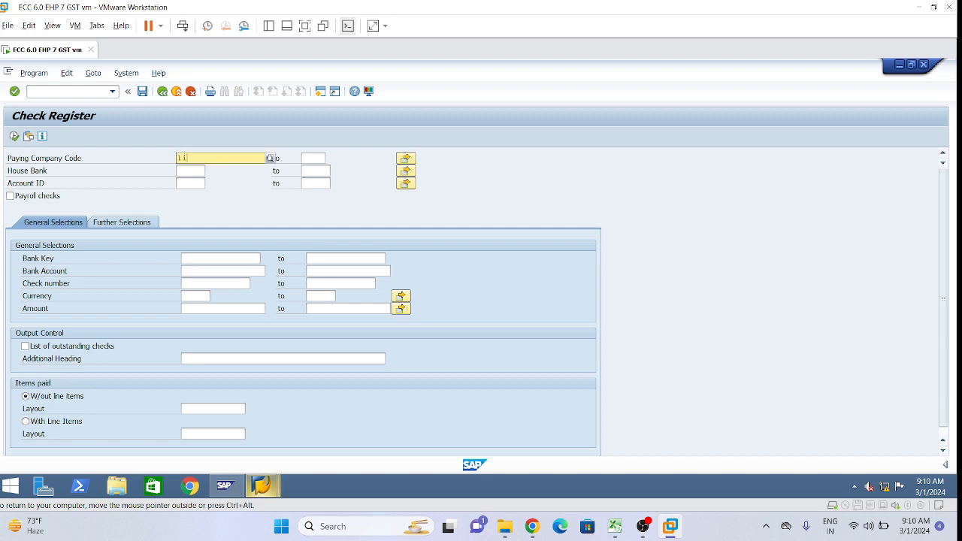
left_click(197, 182)
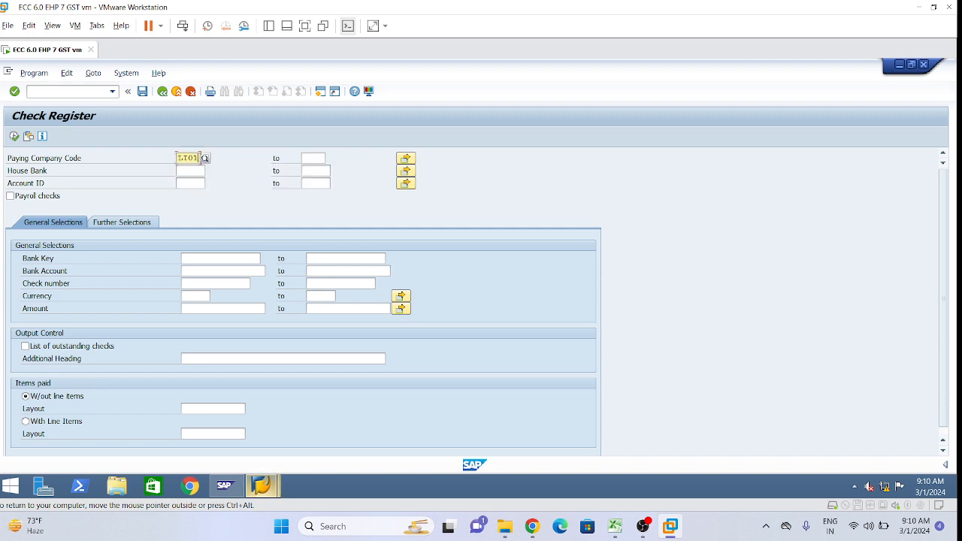
left_click(194, 183)
left_click(195, 197)
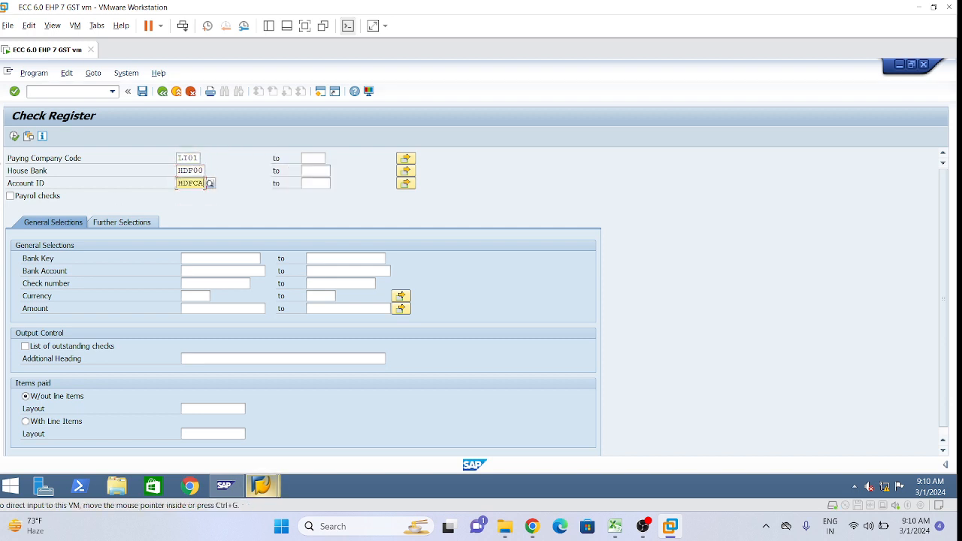
left_click(14, 138)
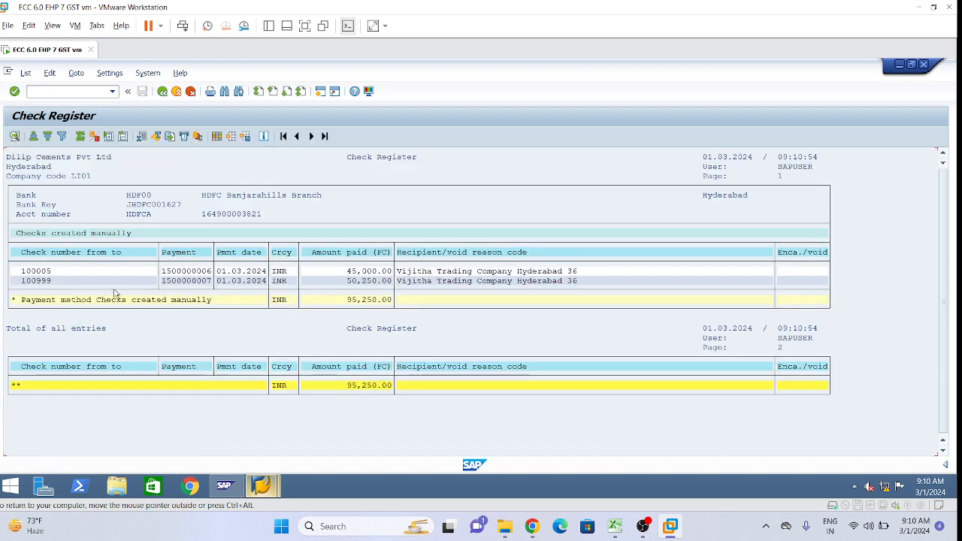
left_click(37, 271)
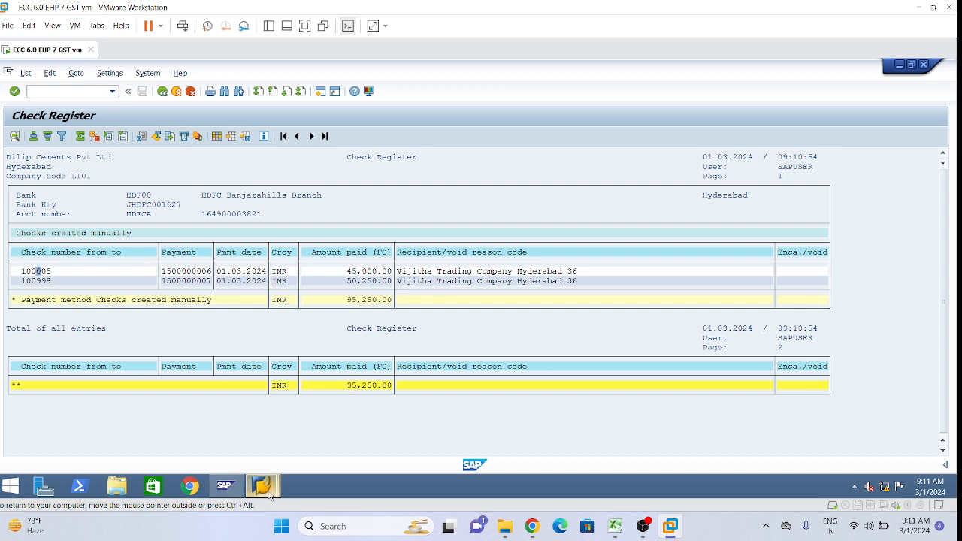
Switch to the Create Check Information session and exit it with /n to SAP Easy Access.
mouse_move(263, 487)
left_click(217, 445)
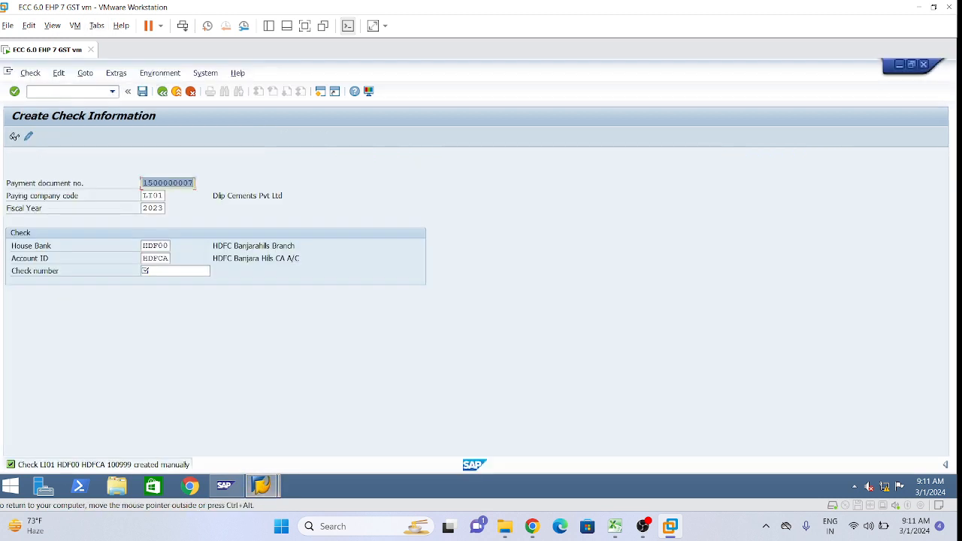
left_click(63, 92)
type("/n")
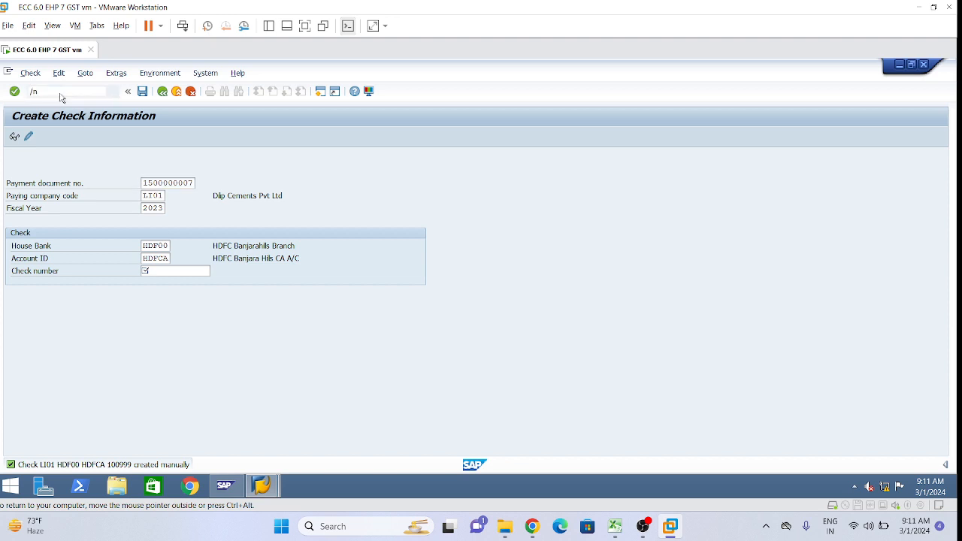
key("Return")
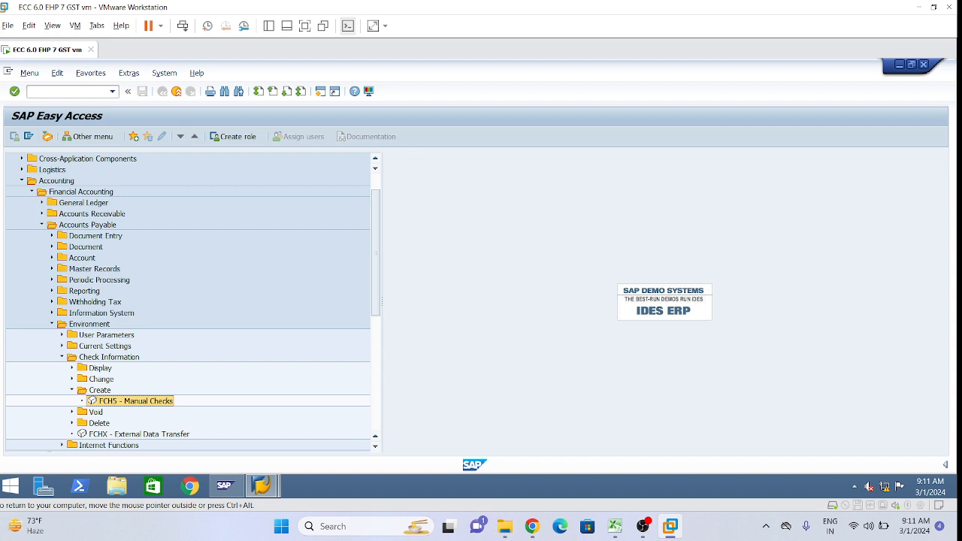
Collapse Create under Check Information, expand Display and start FCHN - Check Register from it.
scroll(75, 385, "down", 1)
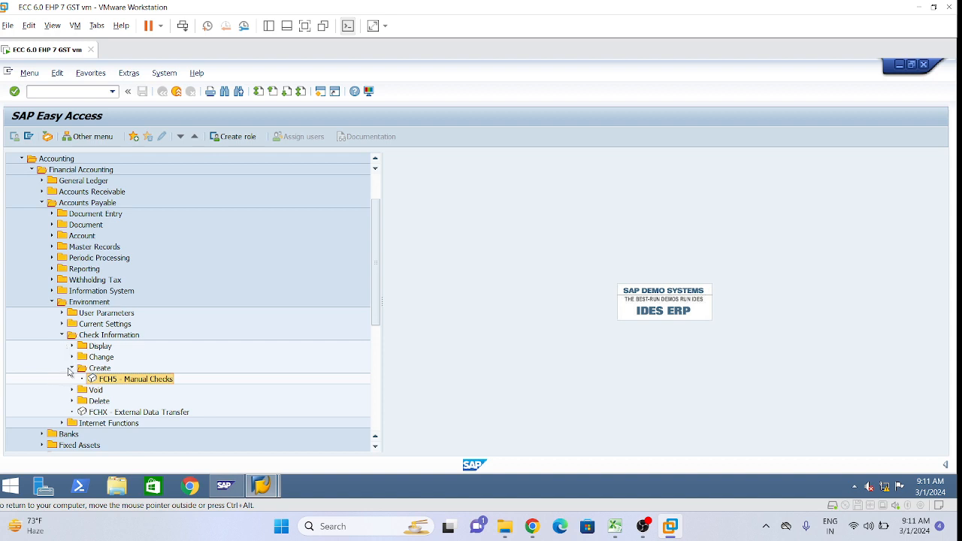
left_click(72, 368)
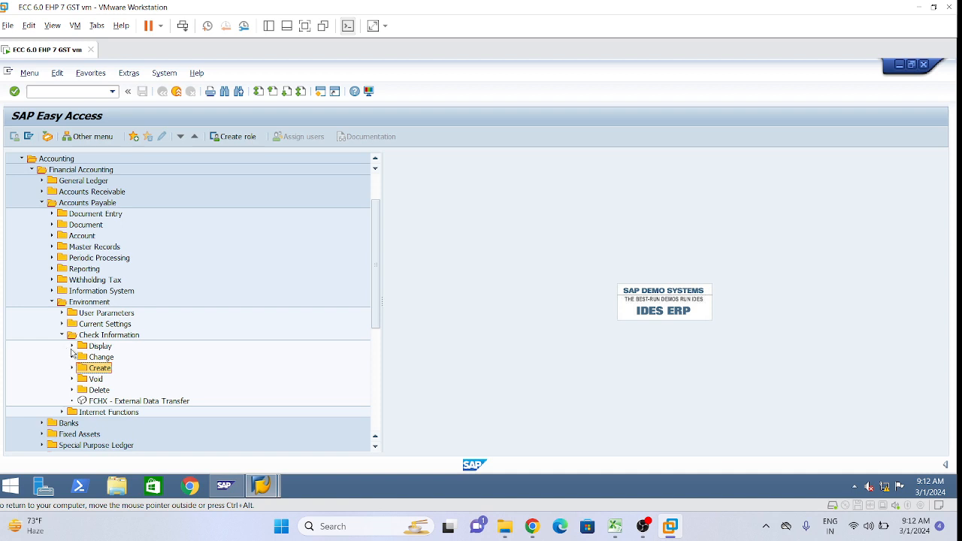
left_click(72, 346)
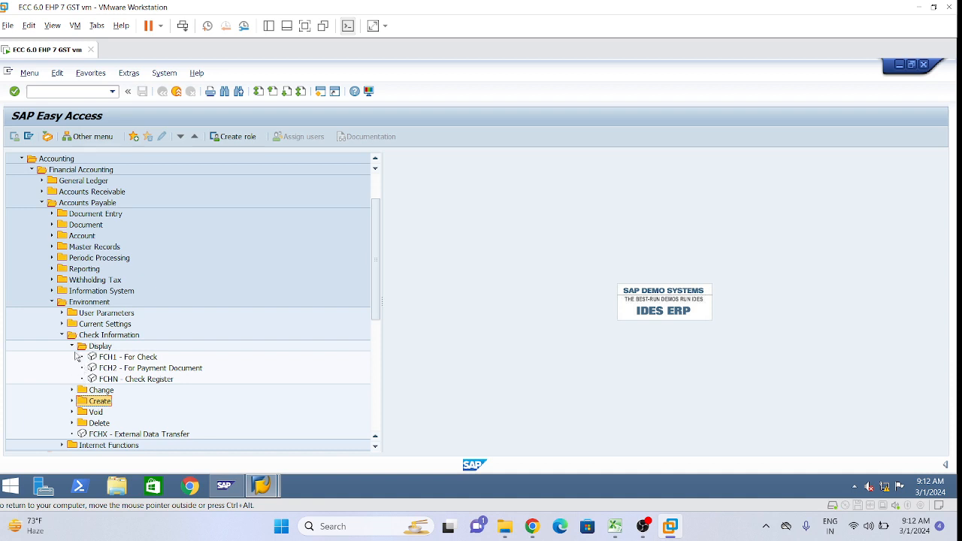
left_click(145, 383)
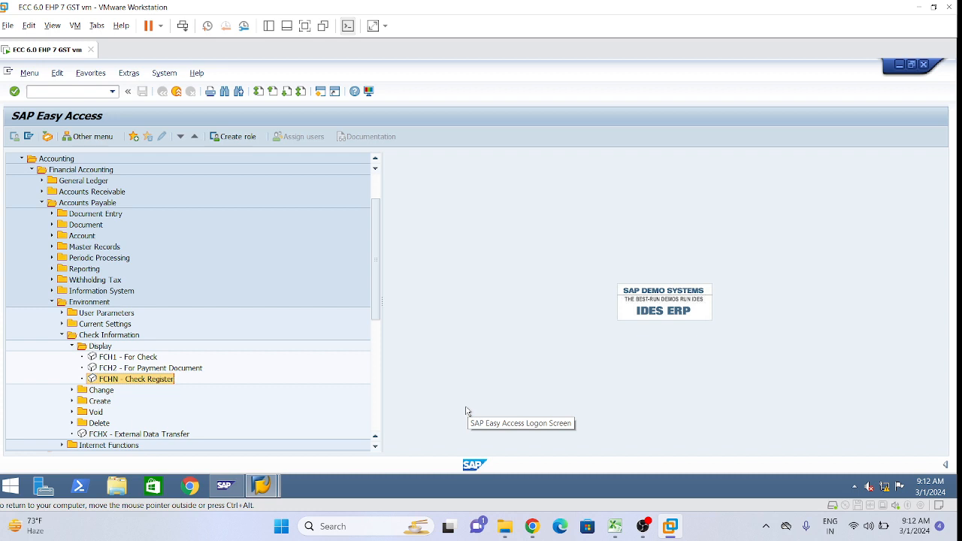
double_click(148, 380)
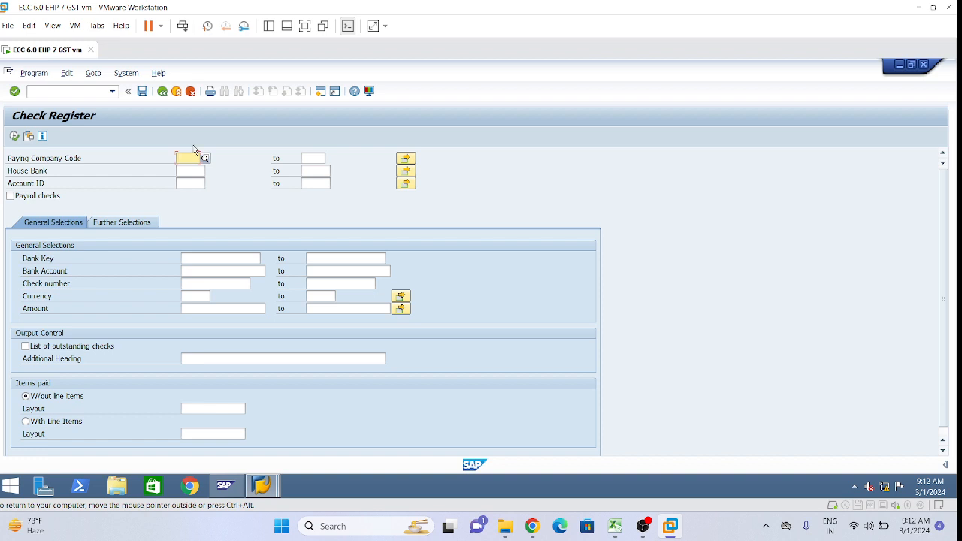
Set company code LI01, house bank HDF00 and account ID HDFCA, and execute the check register again.
left_click(184, 171)
left_click(181, 183)
left_click(184, 158)
left_click(185, 171)
left_click(184, 170)
left_click(188, 184)
left_click(188, 185)
left_click(187, 195)
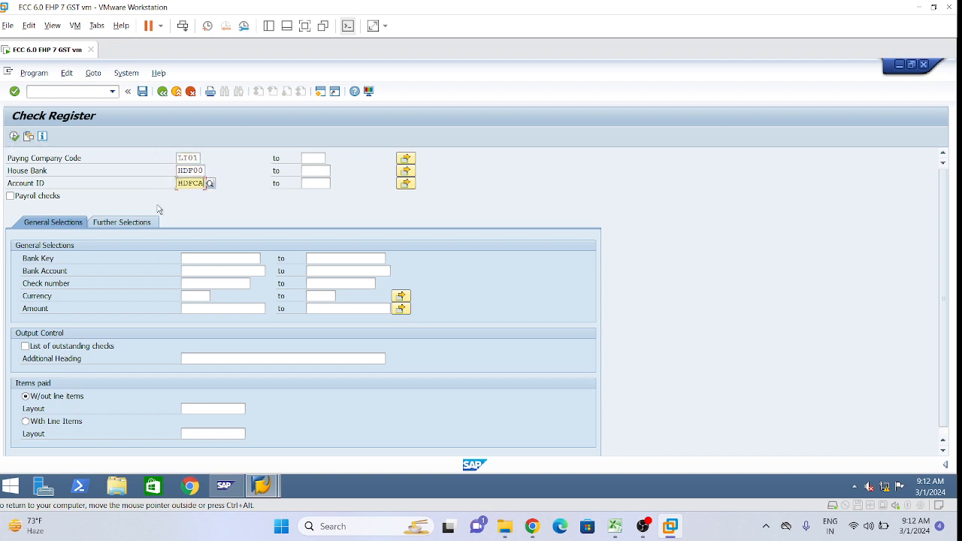
left_click(14, 136)
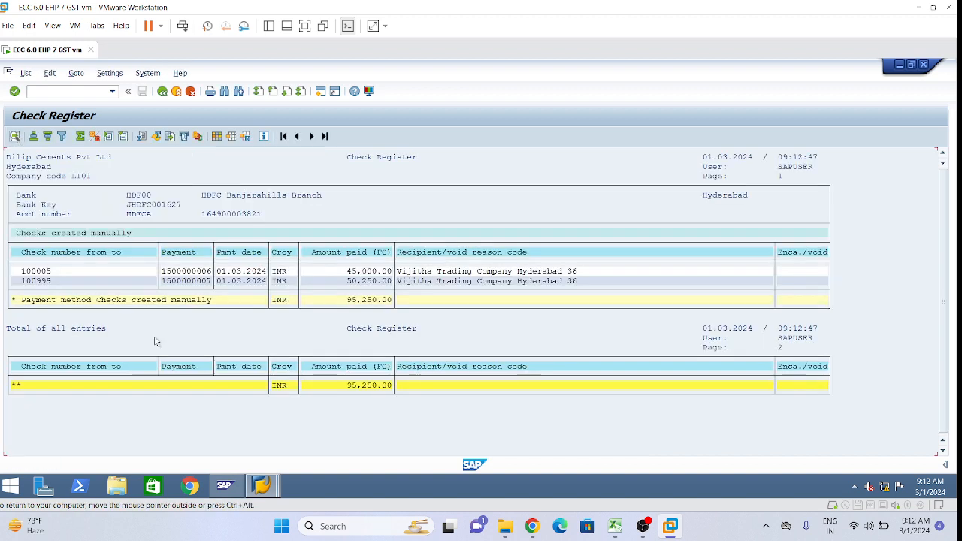
View the details of check 100005 from the register, returning to the list and reopening them.
left_click(173, 280)
double_click(49, 272)
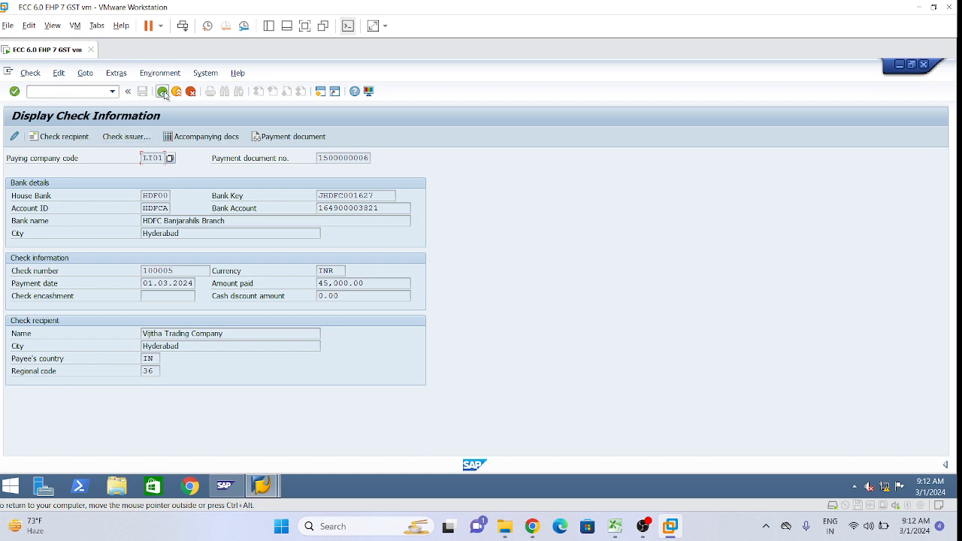
left_click(162, 92)
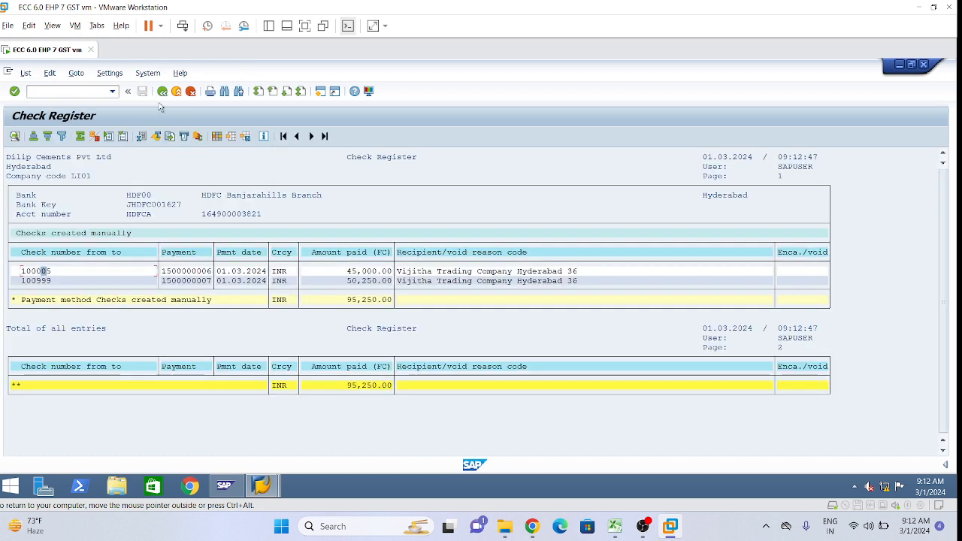
double_click(32, 275)
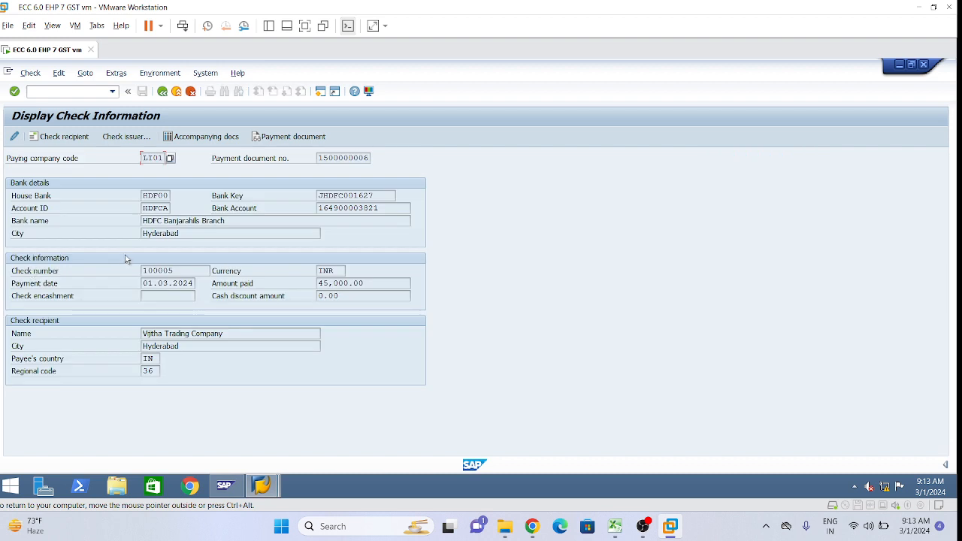
left_click(162, 92)
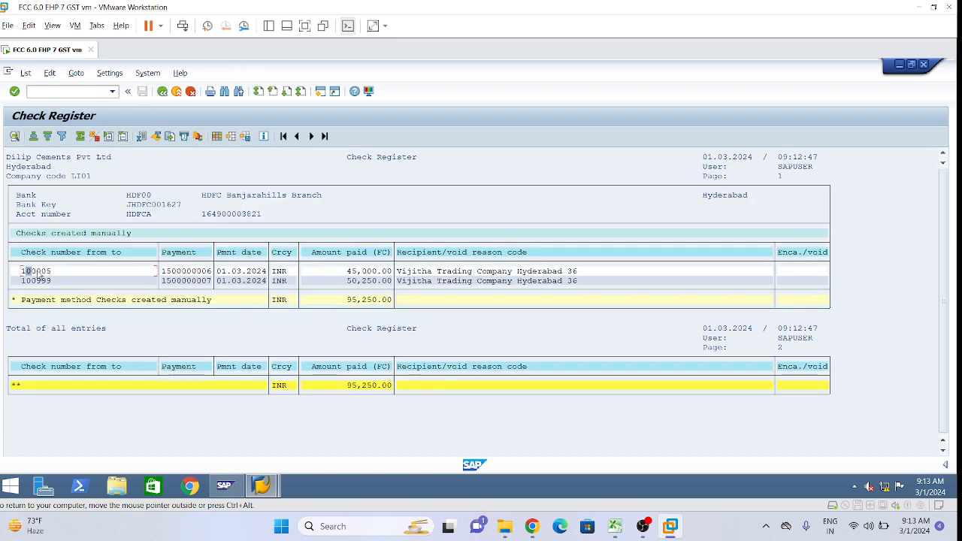
double_click(38, 272)
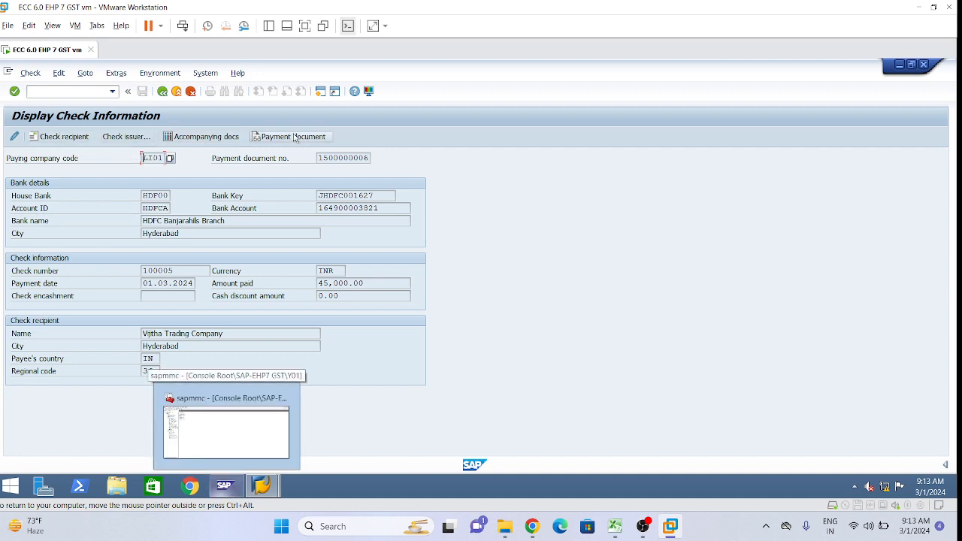
View the check recipient's vendor and address details for check 100005, then close them.
left_click(63, 142)
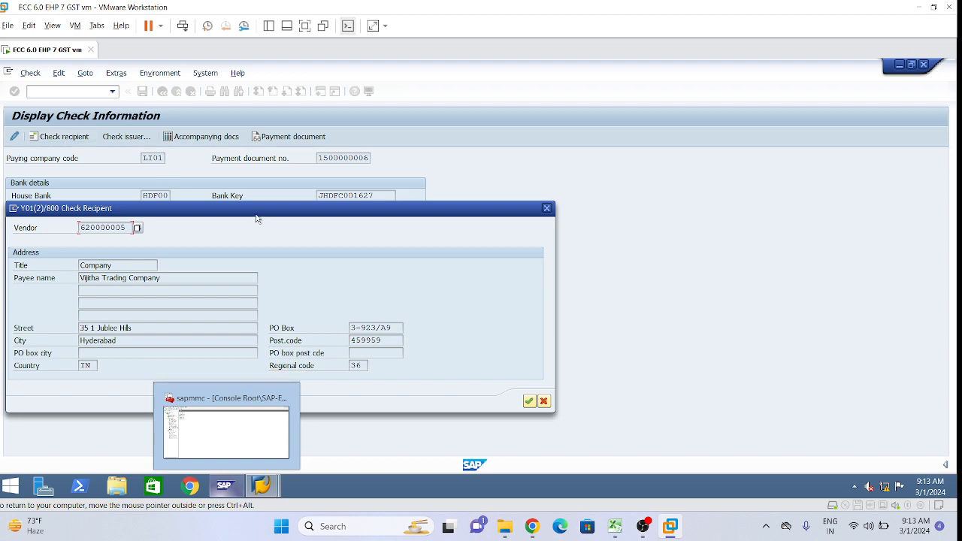
left_click_drag(255, 216, 535, 156)
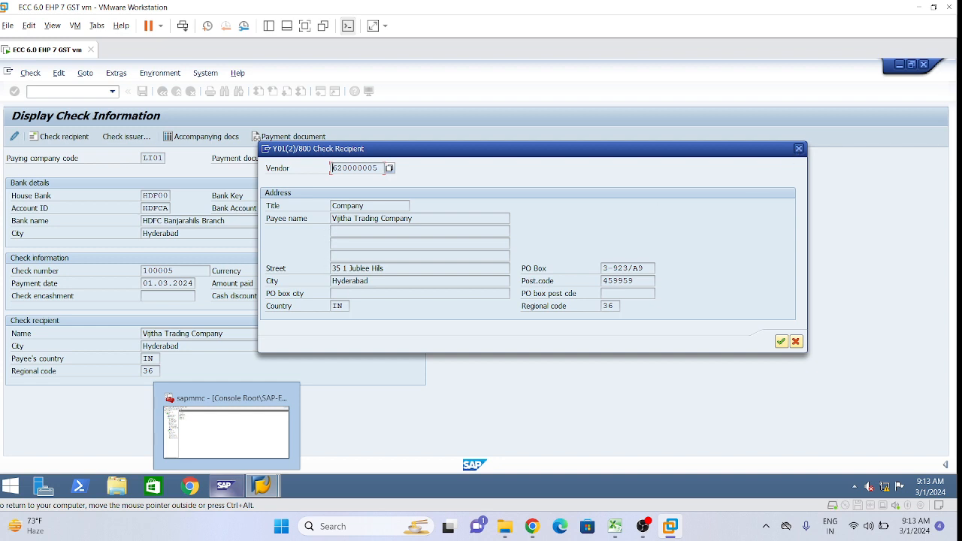
left_click(798, 149)
View the check issuer details of check 100005, covering print user, print date and print time, and close them.
left_click(127, 137)
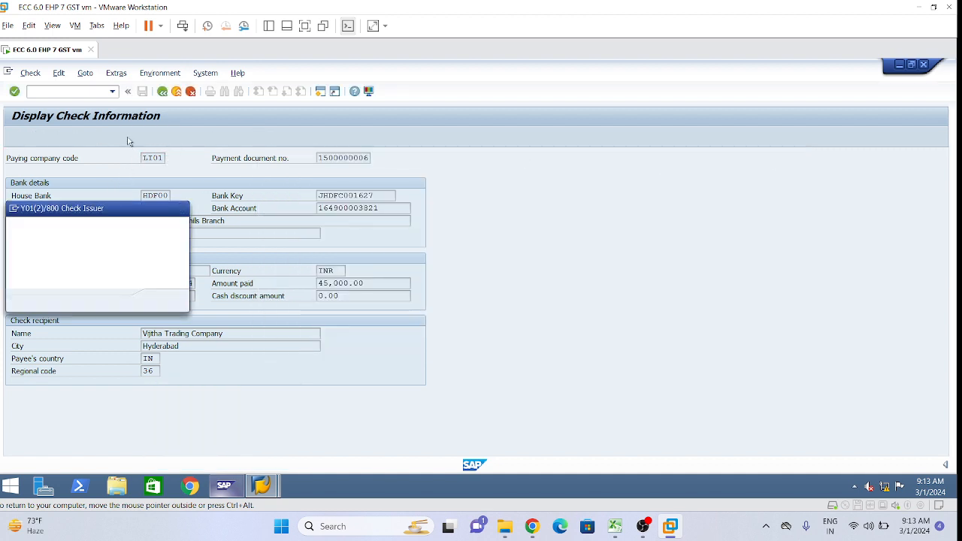
left_click_drag(136, 217, 504, 165)
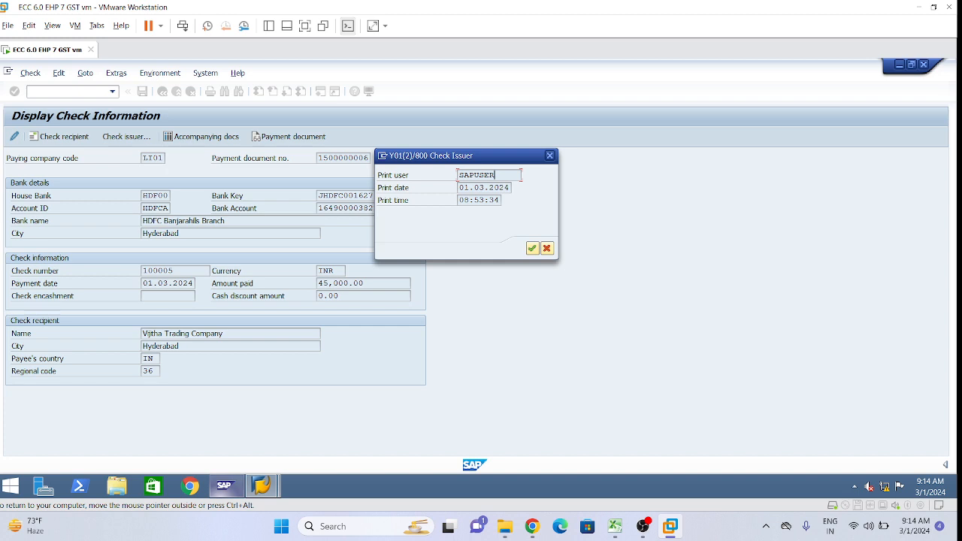
left_click(479, 187)
left_click(479, 200)
double_click(491, 175)
left_click(495, 175)
left_click(550, 156)
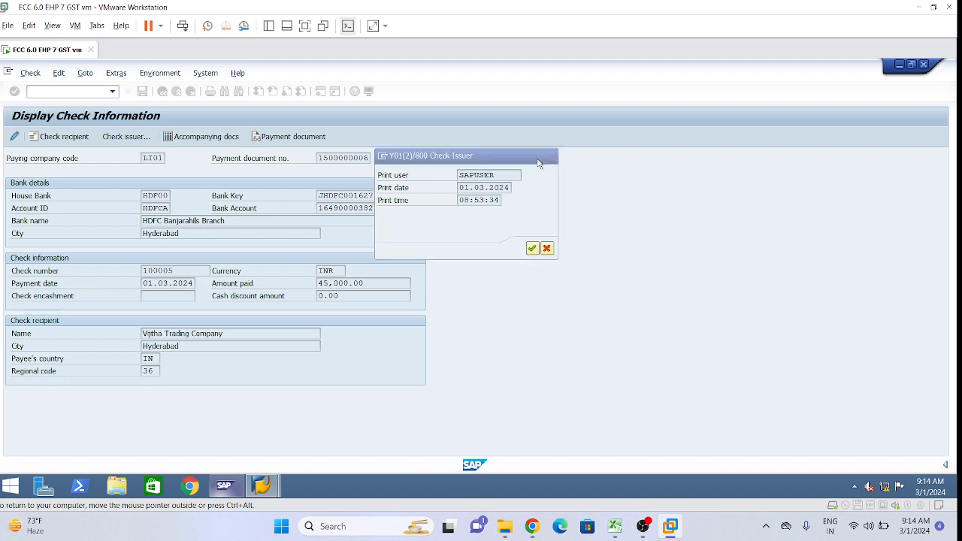
Display the accompanying documents of check 100005 and examine the payment and invoice line items.
left_click(199, 142)
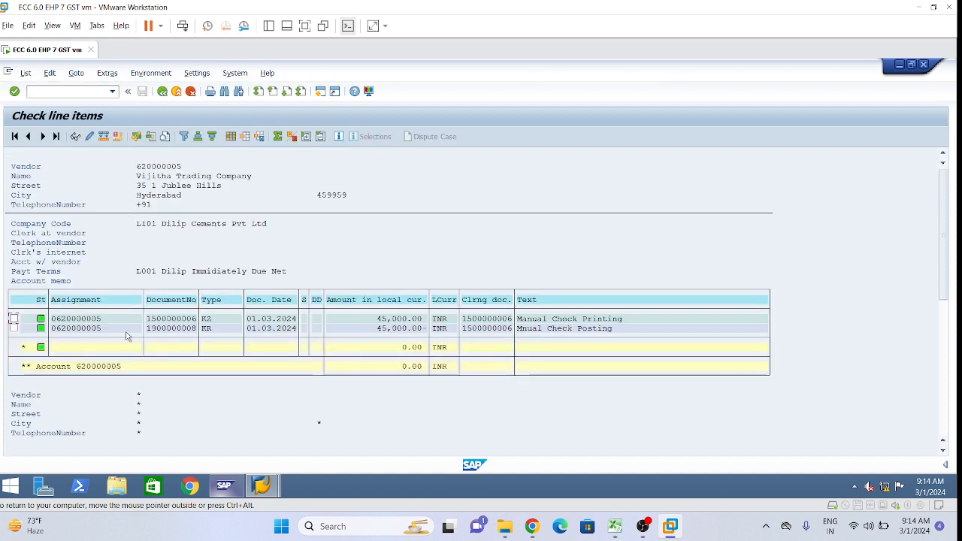
left_click(208, 329)
left_click(173, 318)
double_click(173, 318)
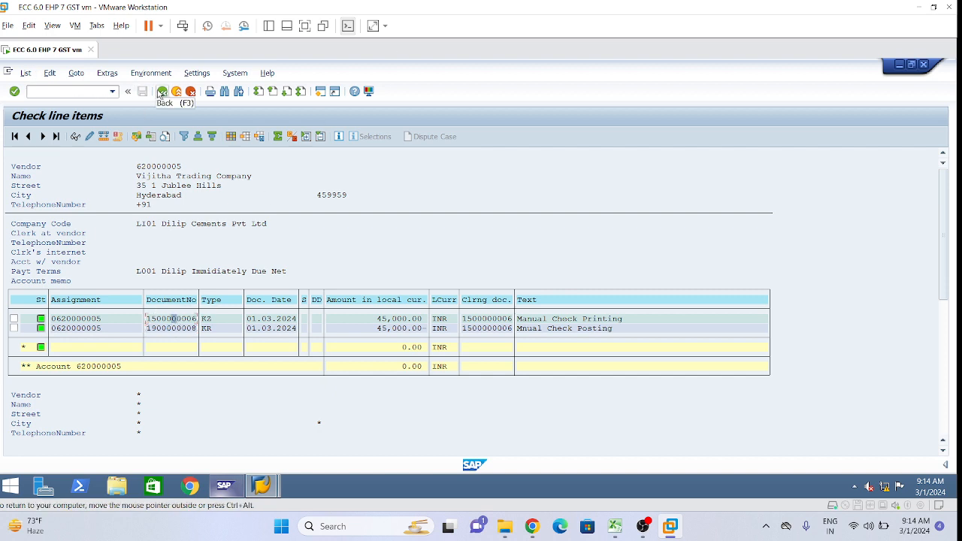
Display the payment document of check 100005, examine its vendor and bank line items, and return to the check information.
left_click(304, 137)
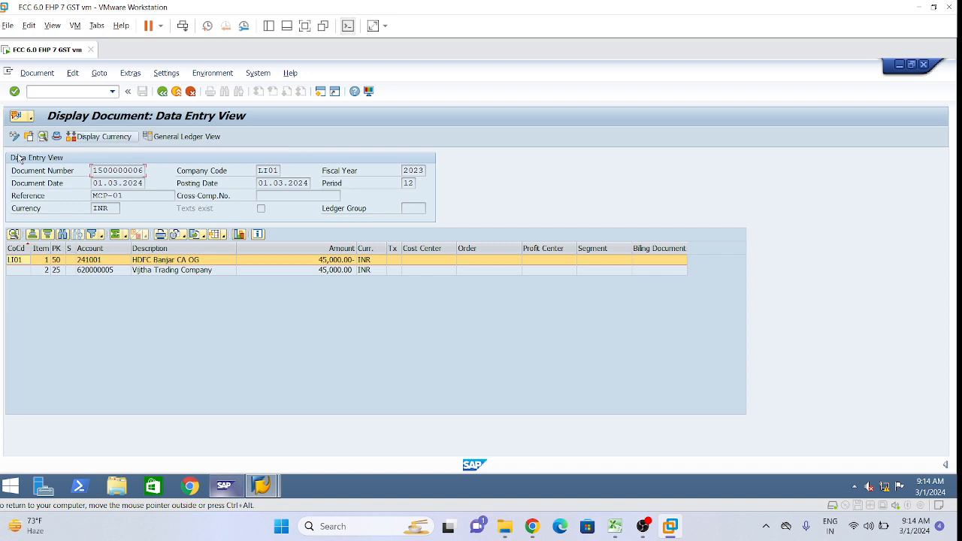
left_click(160, 272)
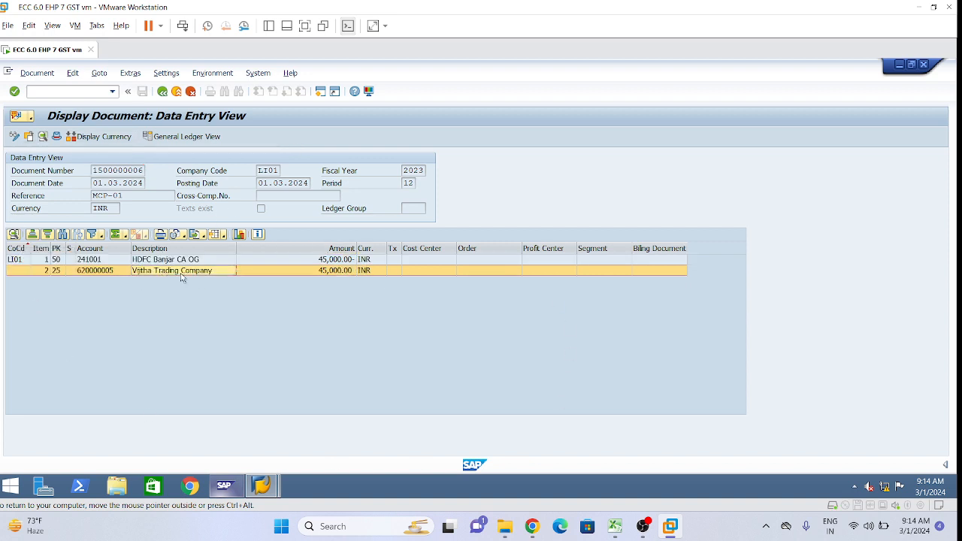
left_click(181, 261)
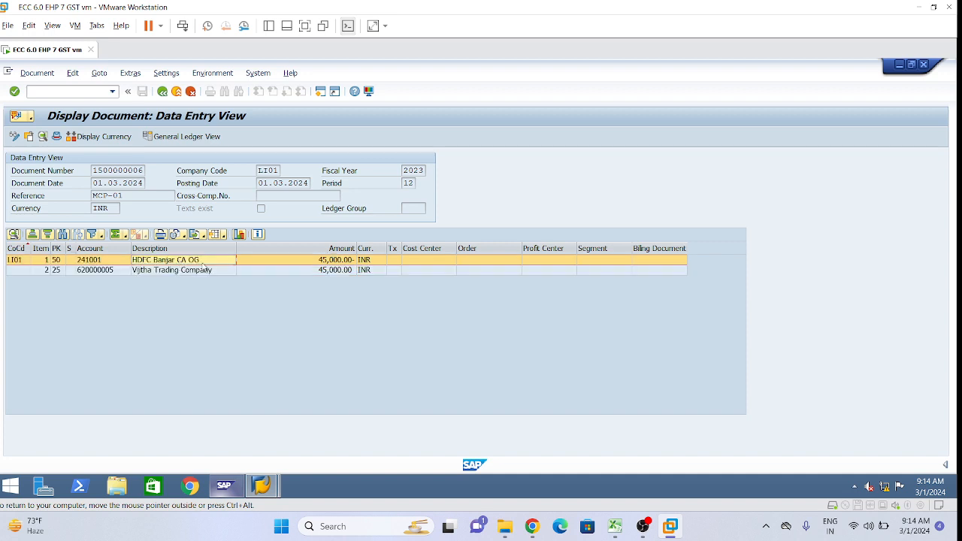
left_click(162, 91)
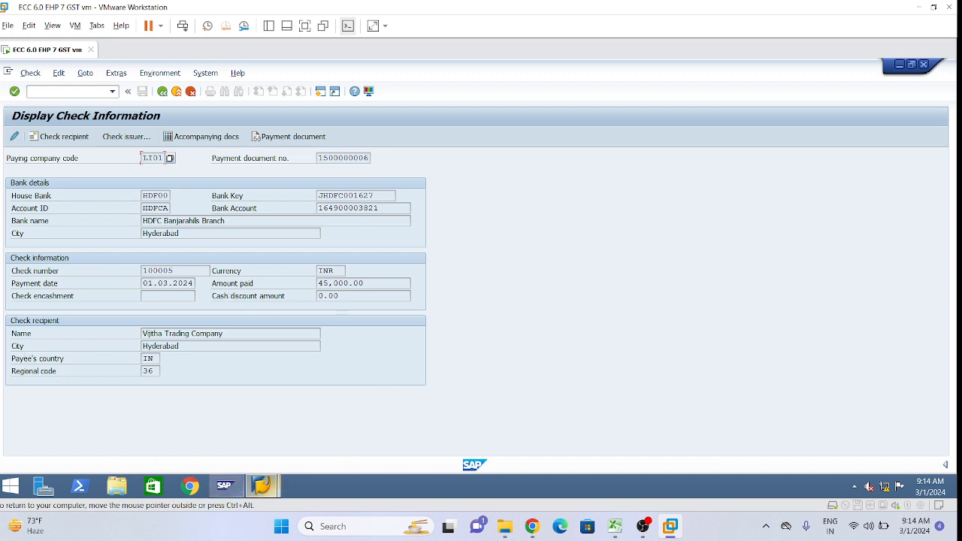
double_click(158, 271)
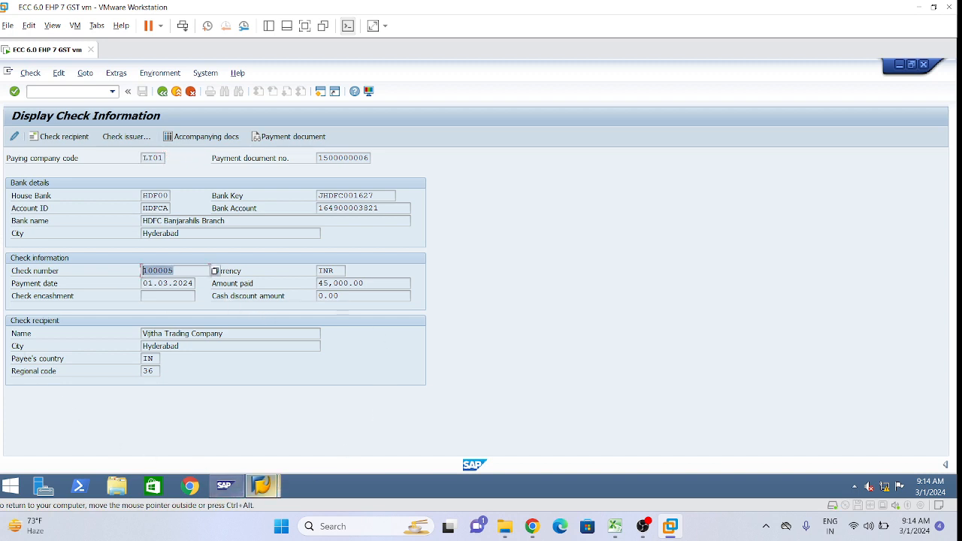
Leave the check details and check register for SAP Easy Access and start FCH1 - For Check.
left_click(162, 91)
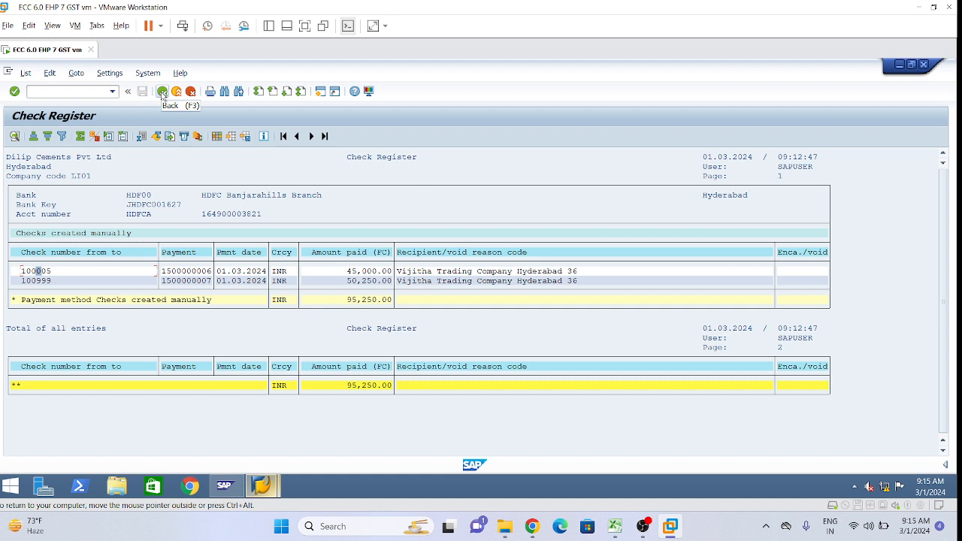
left_click(162, 92)
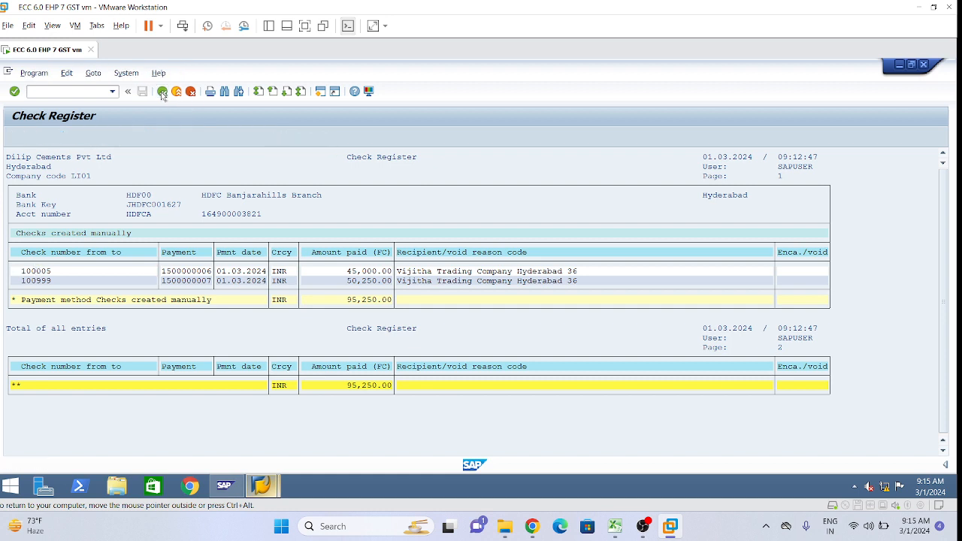
left_click(161, 92)
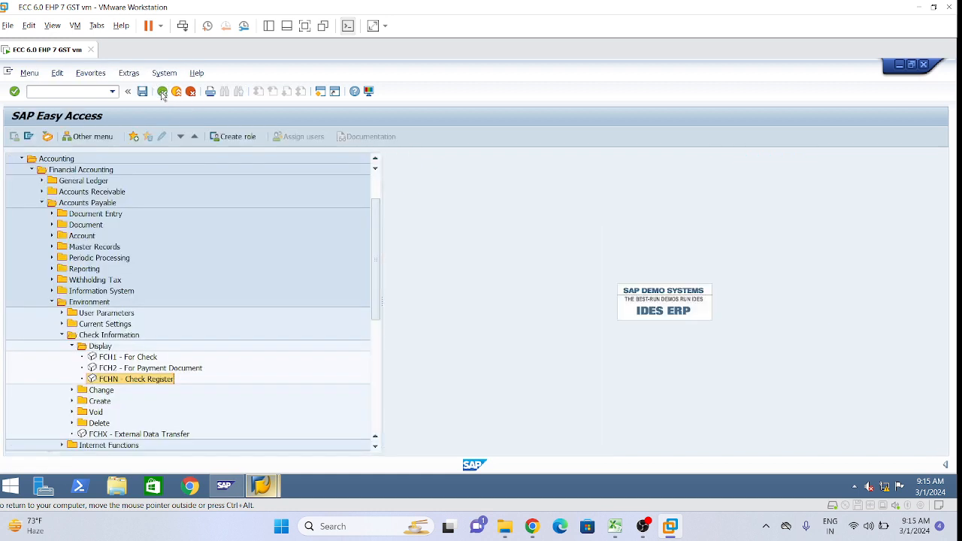
left_click(109, 359)
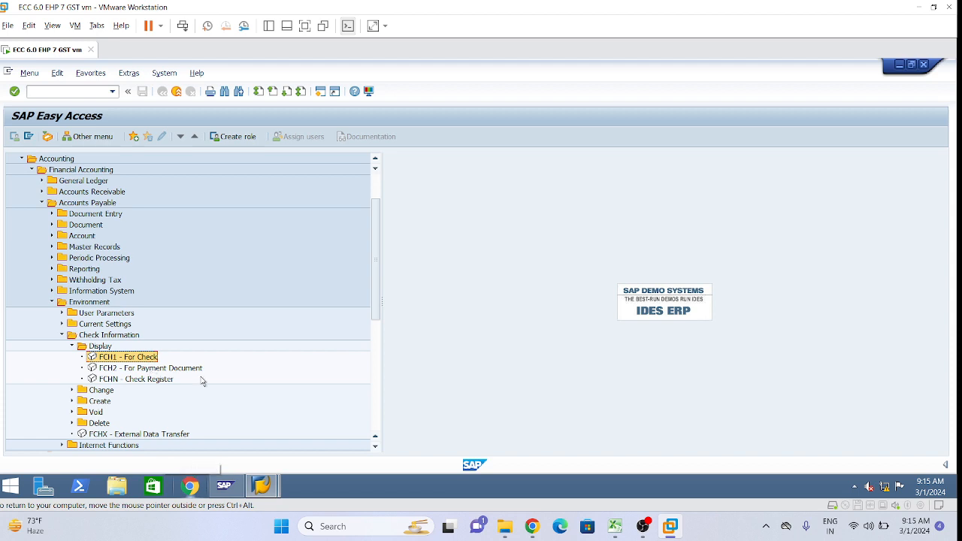
left_click(140, 369)
left_click(122, 360)
double_click(106, 359)
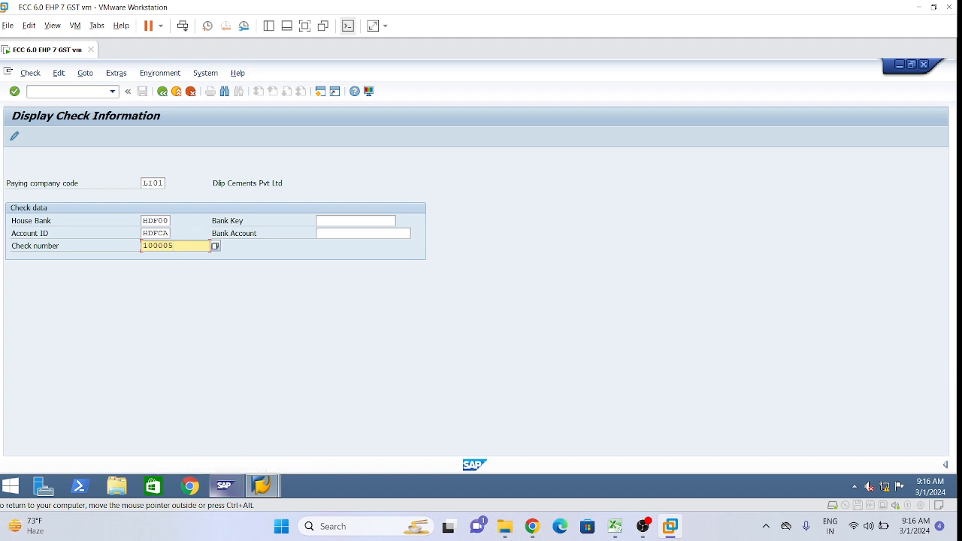
Switch from display to change mode, open check 100005 to view its information, and return to the selection screen.
left_click(15, 138)
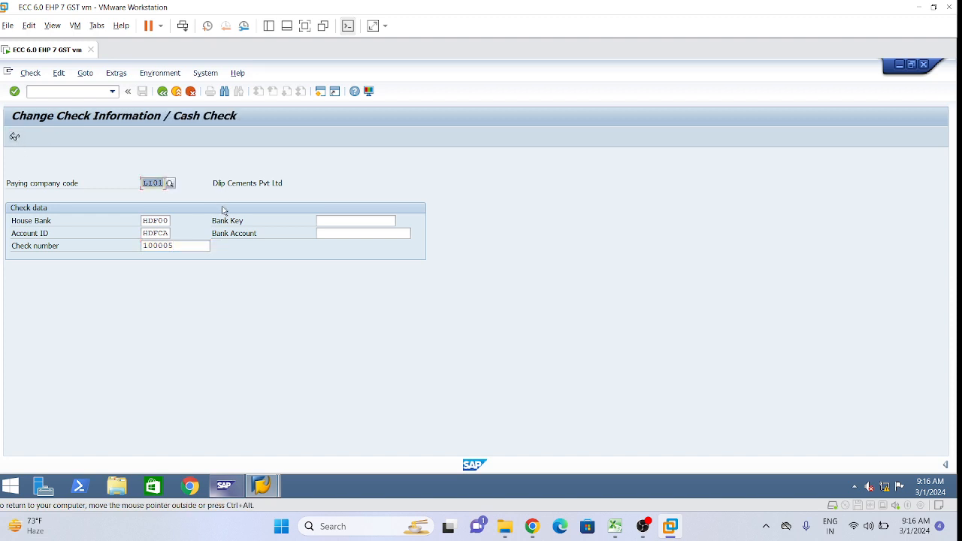
left_click(195, 245)
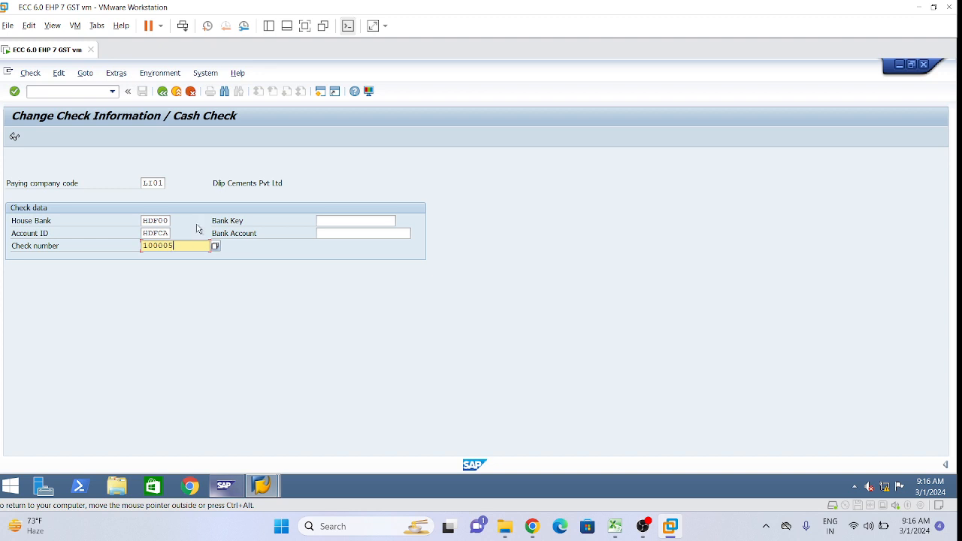
key("Return")
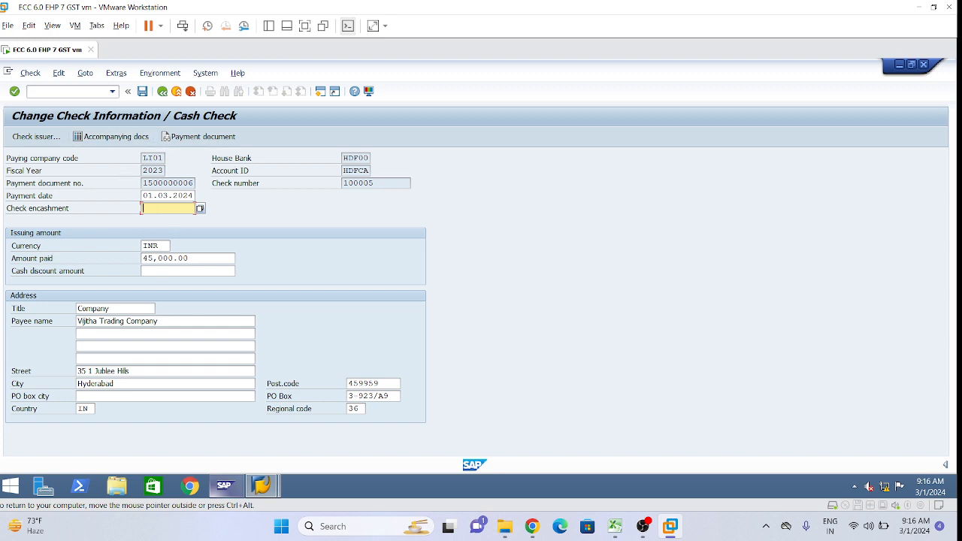
left_click_drag(383, 183, 343, 184)
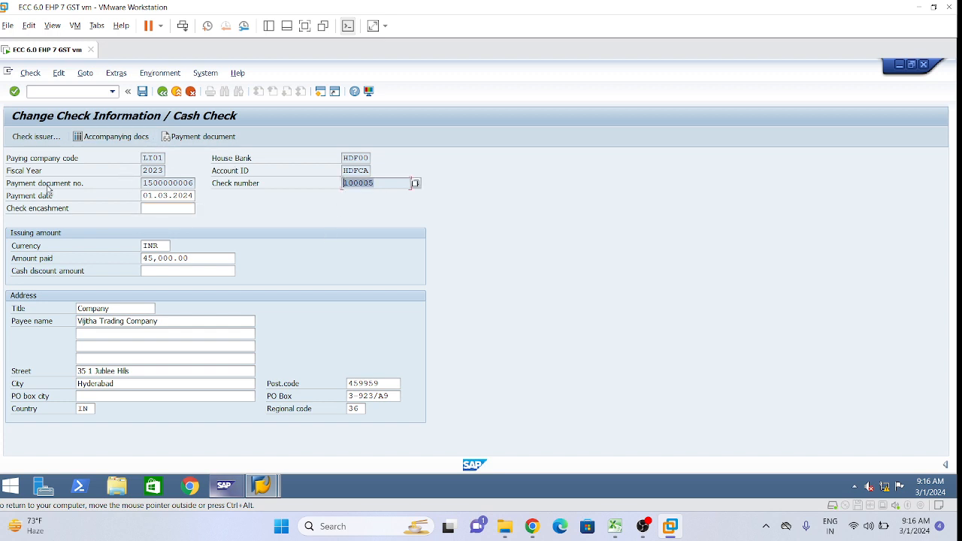
left_click(162, 91)
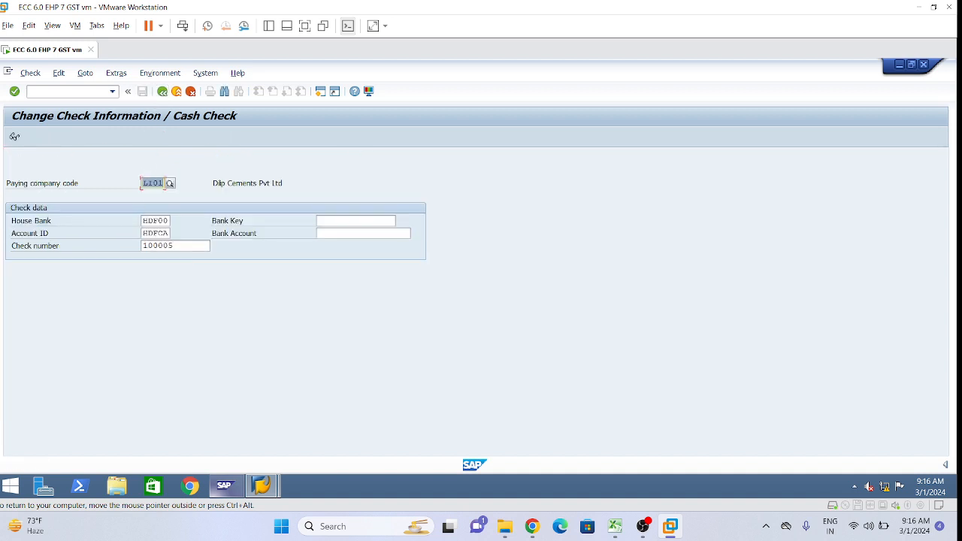
Set the check number to 100999 and open that check's information.
left_click(179, 245)
key("BackSpace")
key("BackSpace")
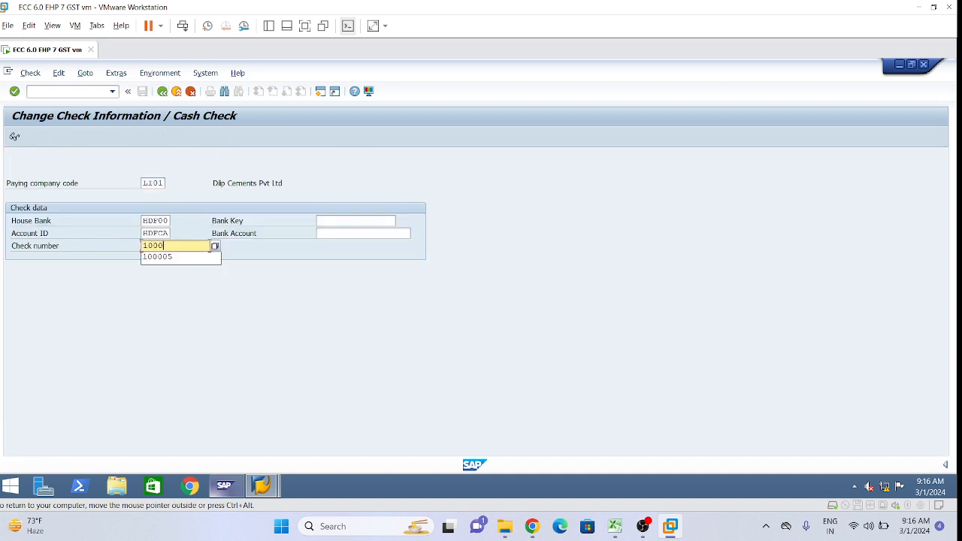
type("99")
key("BackSpace")
key("BackSpace")
key("BackSpace")
type("999")
key("Return")
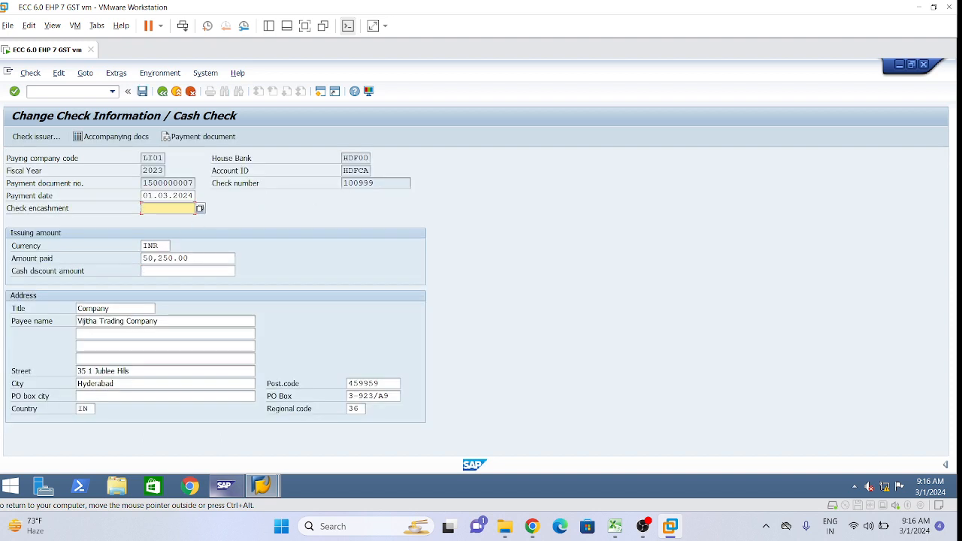
left_click(382, 182)
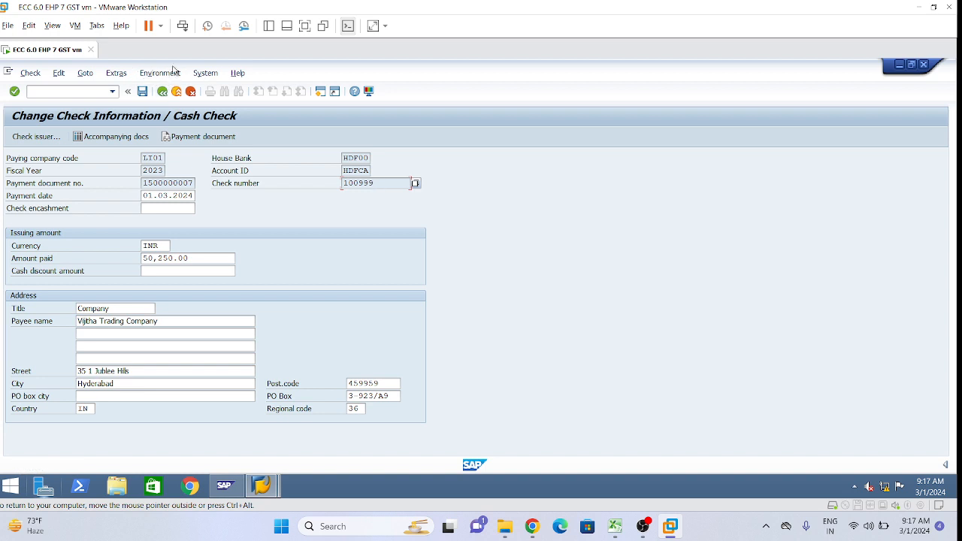
Return to SAP Easy Access and start FCH2 - For Payment Document, with the fiscal year field selected.
left_click(162, 91)
left_click(163, 91)
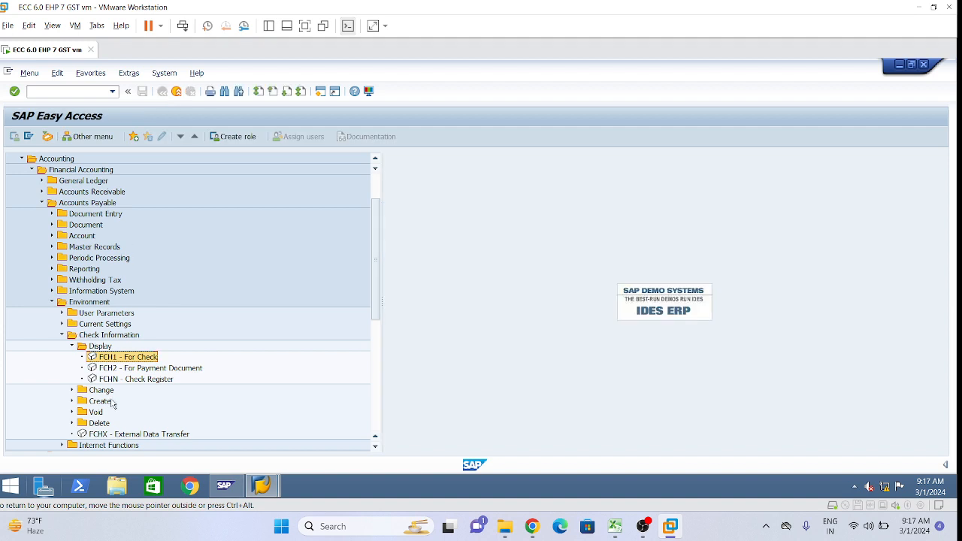
left_click(140, 378)
left_click(153, 368)
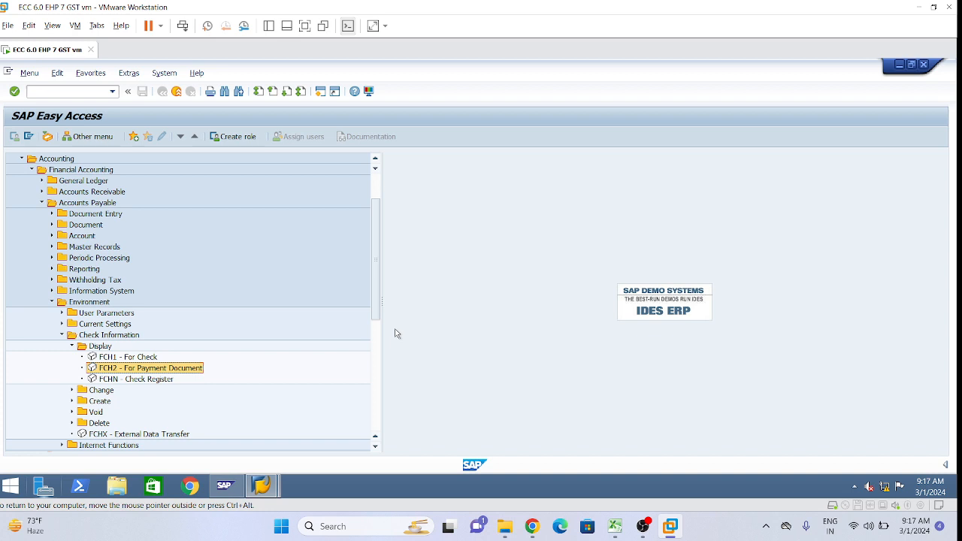
double_click(135, 367)
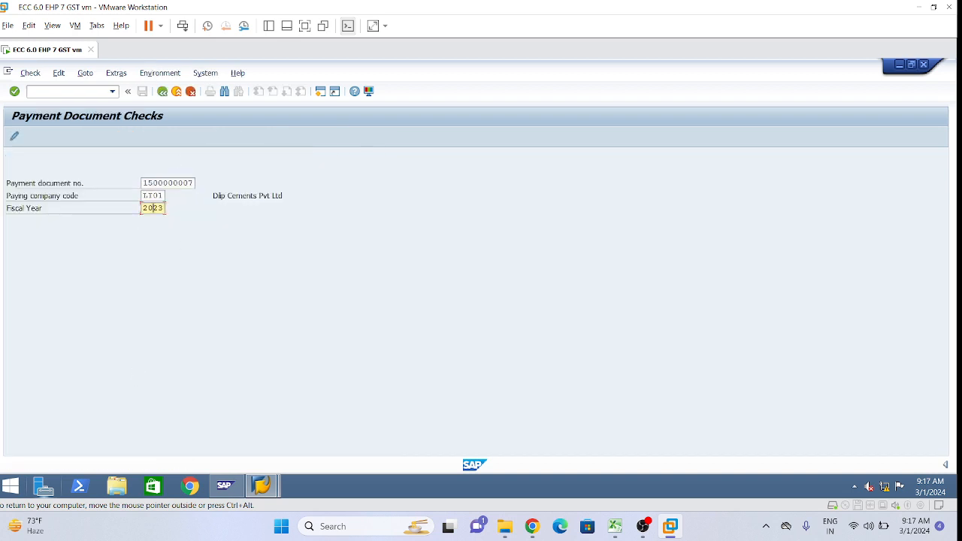
left_click(153, 209)
Look up the clearing document number in the Vendor Line Item Display session and return to the Payment Document Checks session.
mouse_move(261, 486)
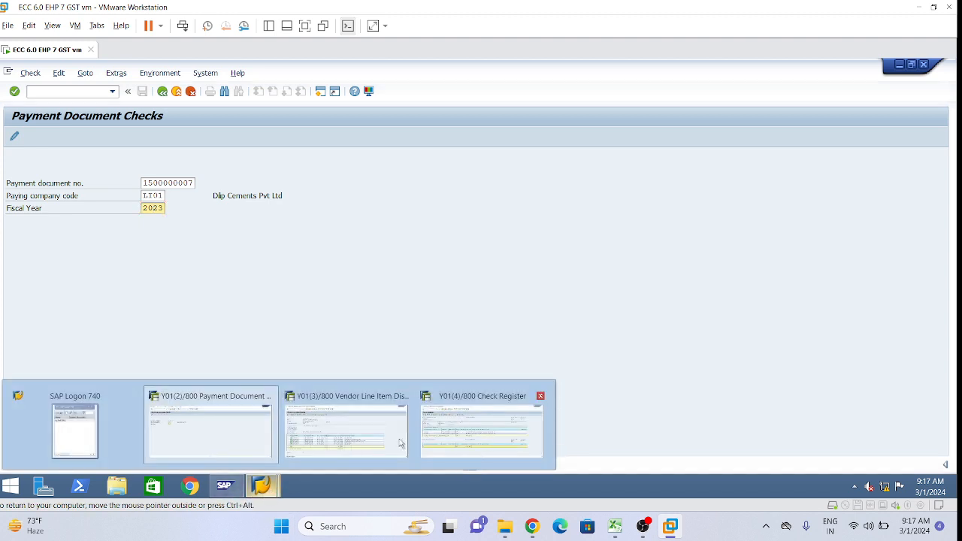
left_click(373, 446)
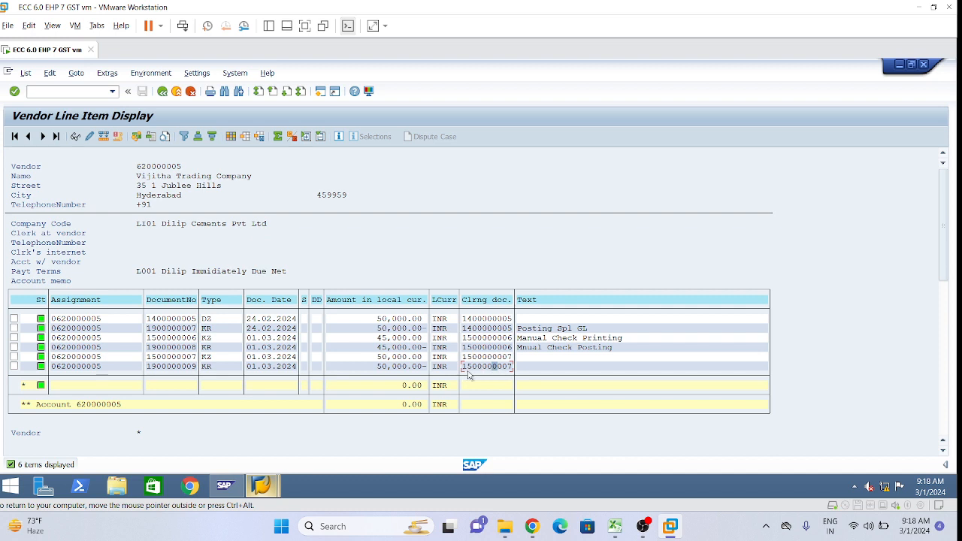
mouse_move(276, 489)
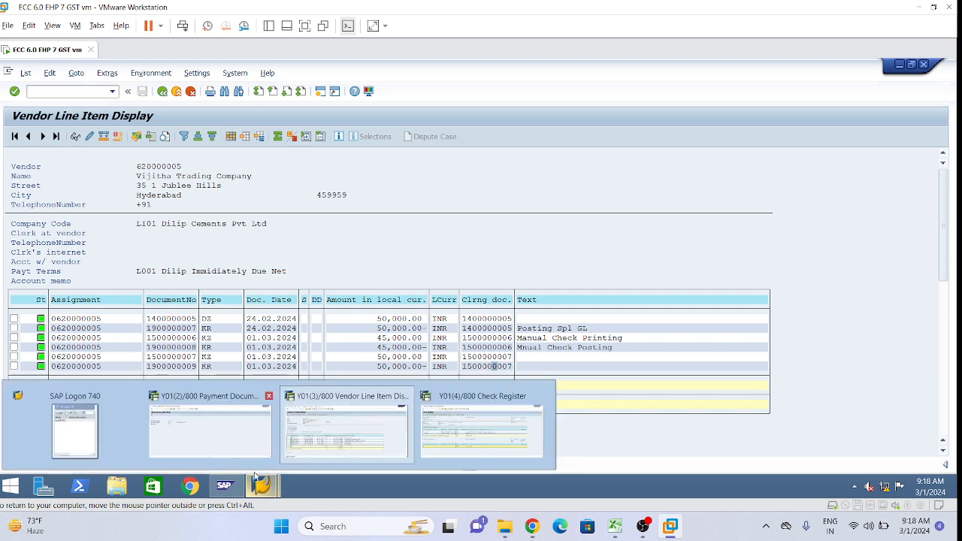
left_click(218, 425)
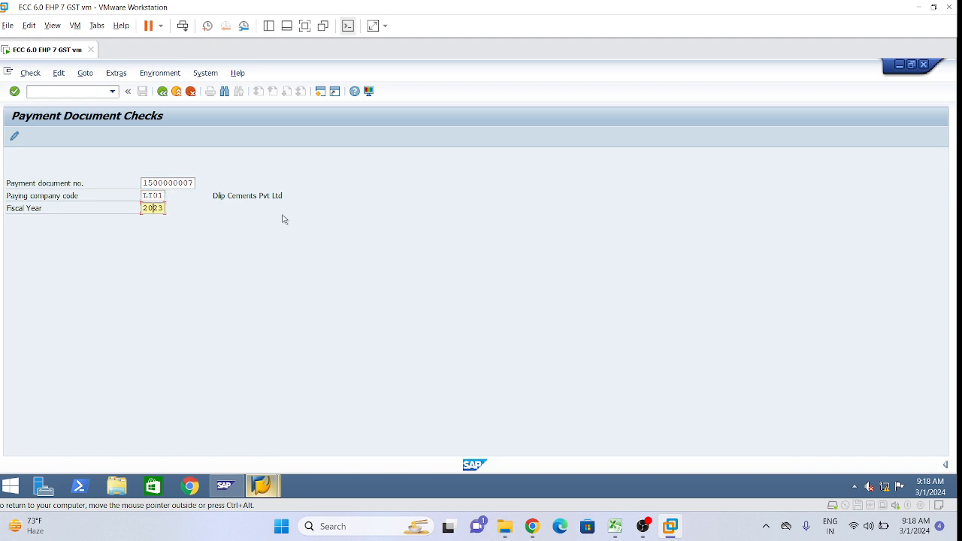
key("Return")
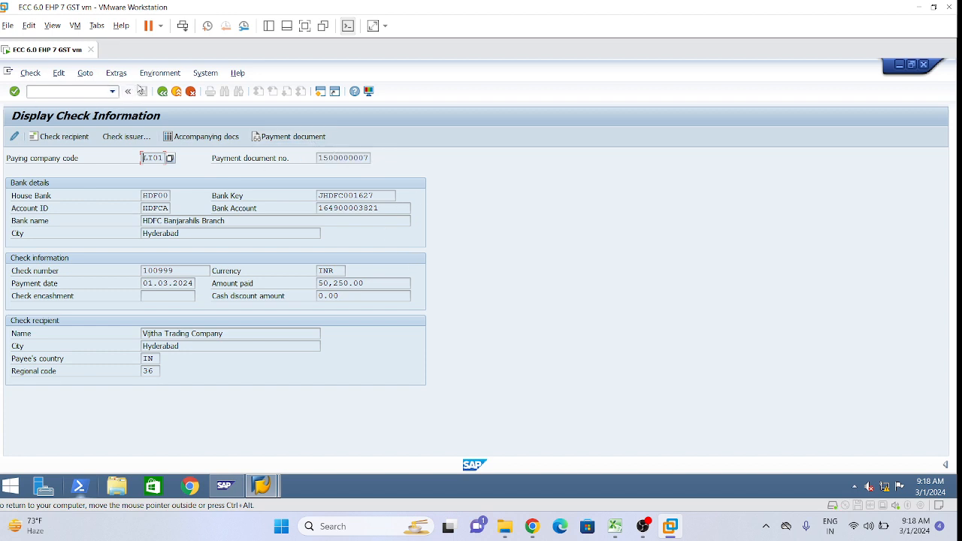
left_click(161, 91)
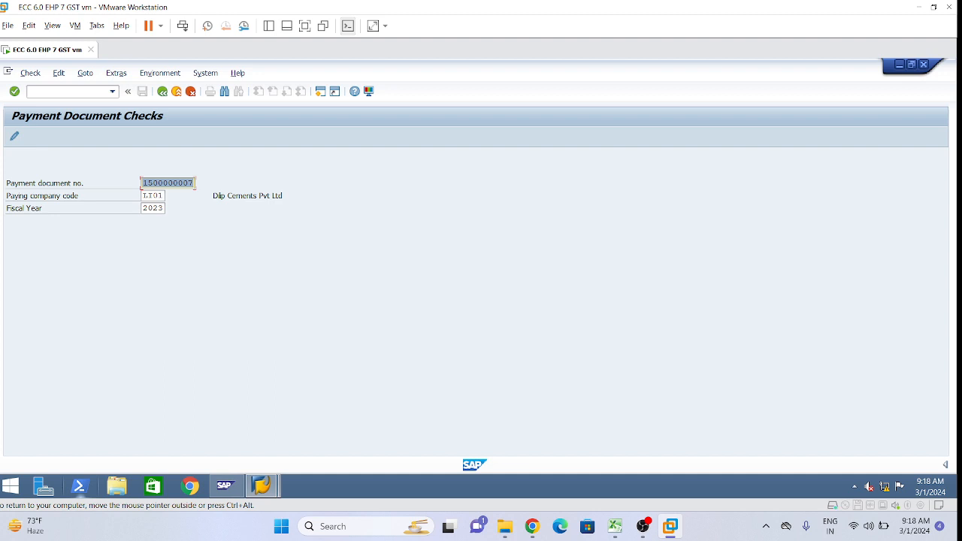
left_click(168, 183)
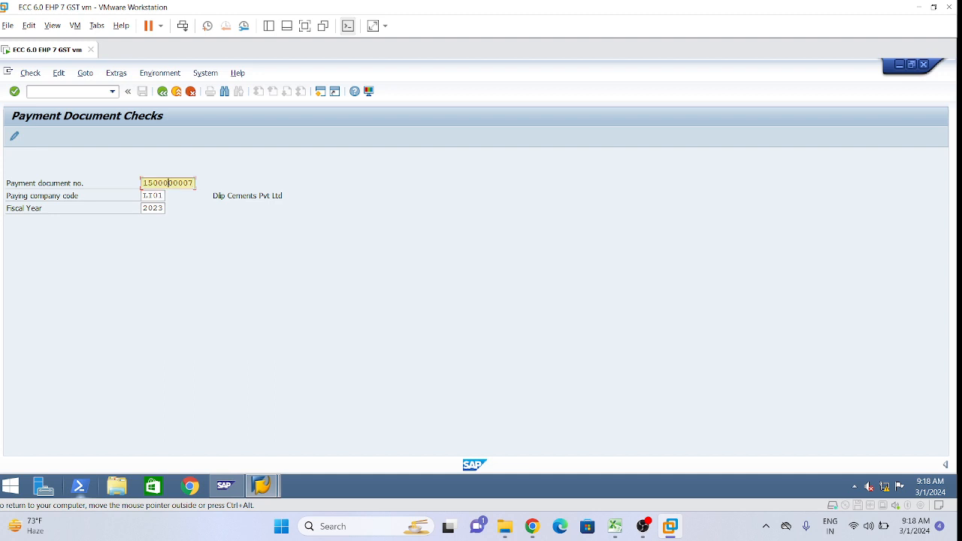
Return to SAP Easy Access, collapse the Display folder and expand Void under Check Information, selecting FCH3 - Unused Checks.
mouse_move(278, 487)
left_click(163, 91)
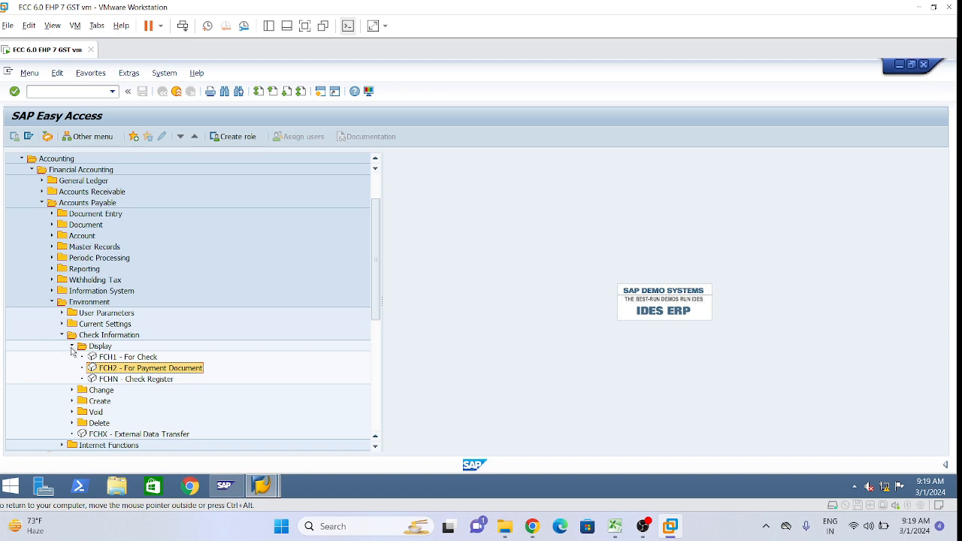
left_click(71, 346)
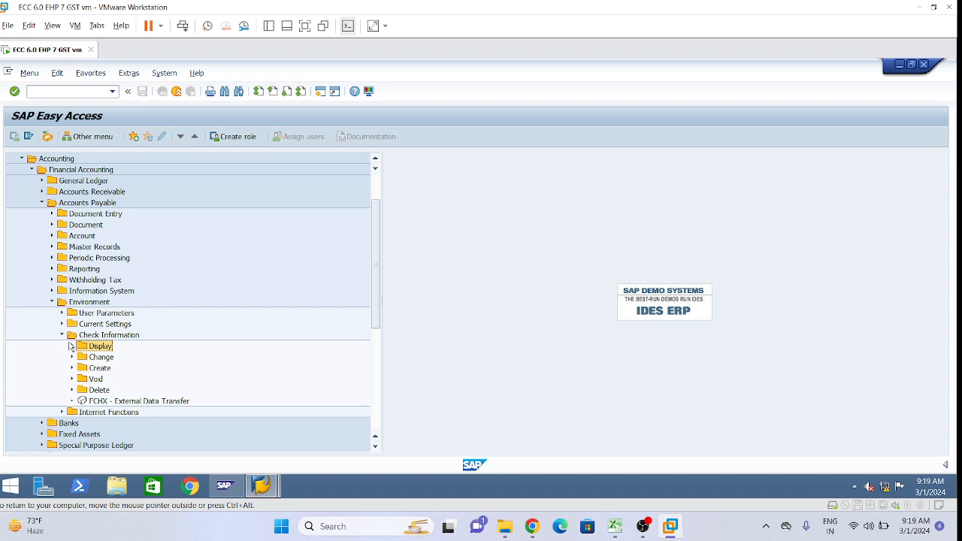
left_click(73, 379)
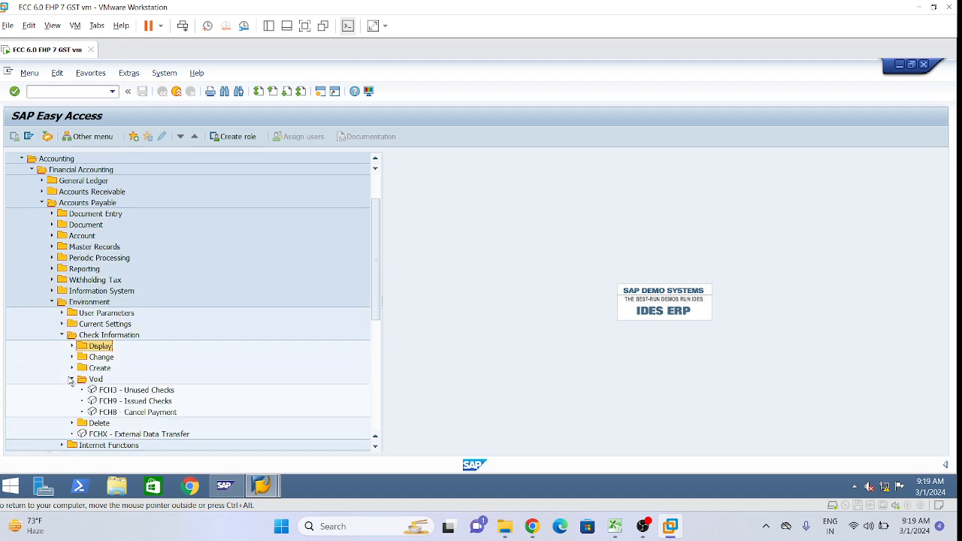
scroll(109, 373, "down", 2)
left_click(151, 347)
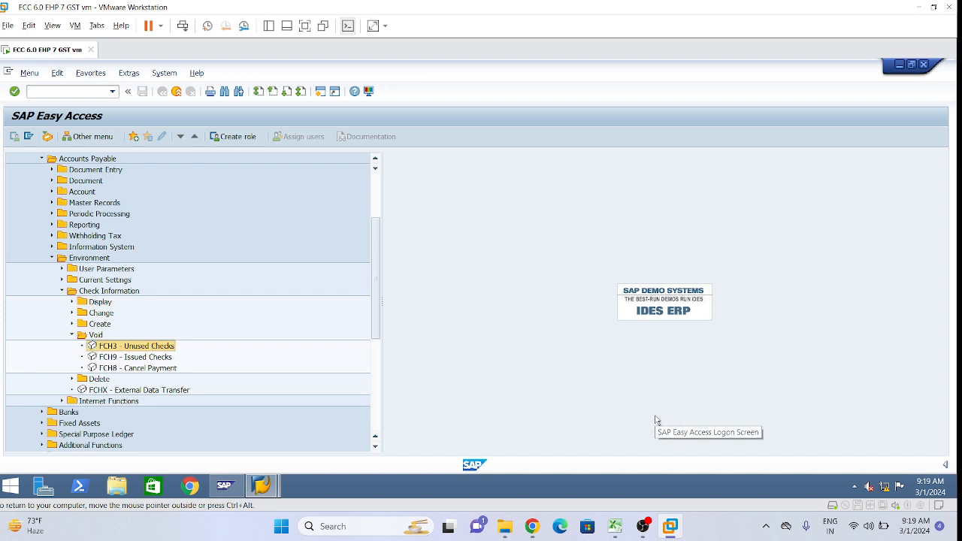
left_click(145, 357)
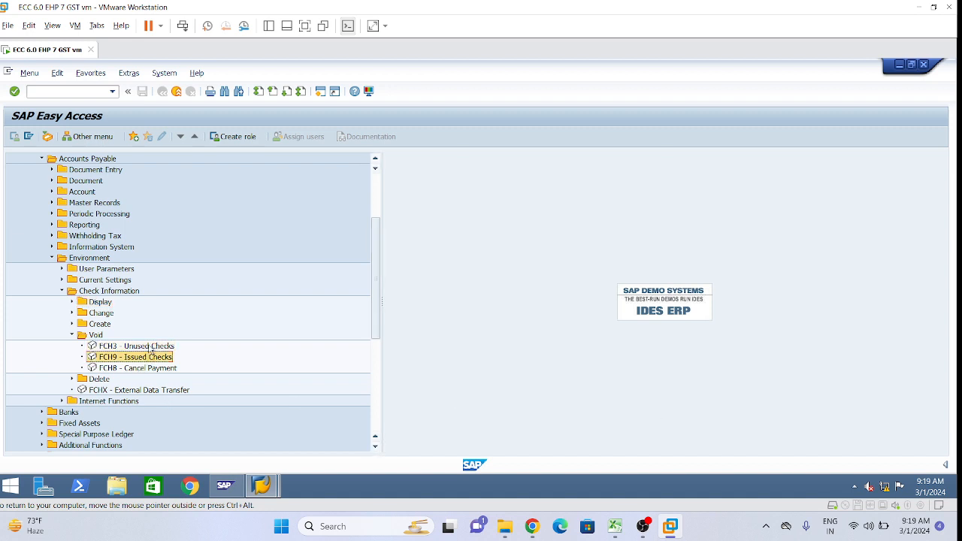
left_click(151, 347)
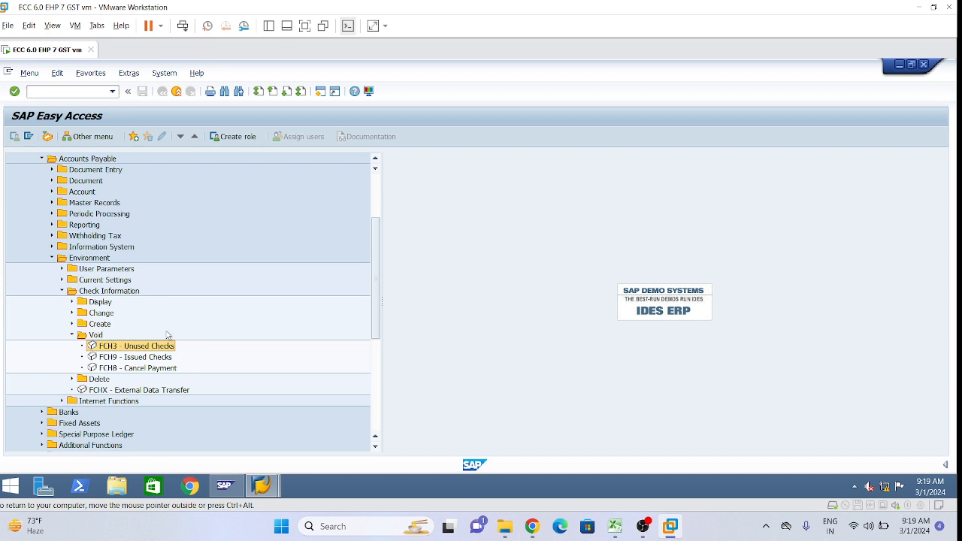
Review the listed check numbers in the Check Register session and return to the SAP Easy Access session.
mouse_move(262, 486)
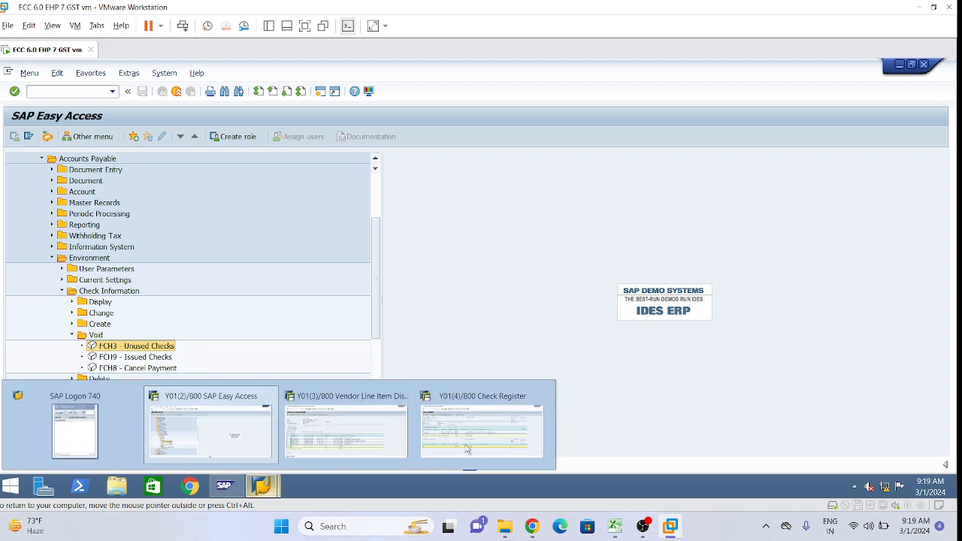
left_click(487, 428)
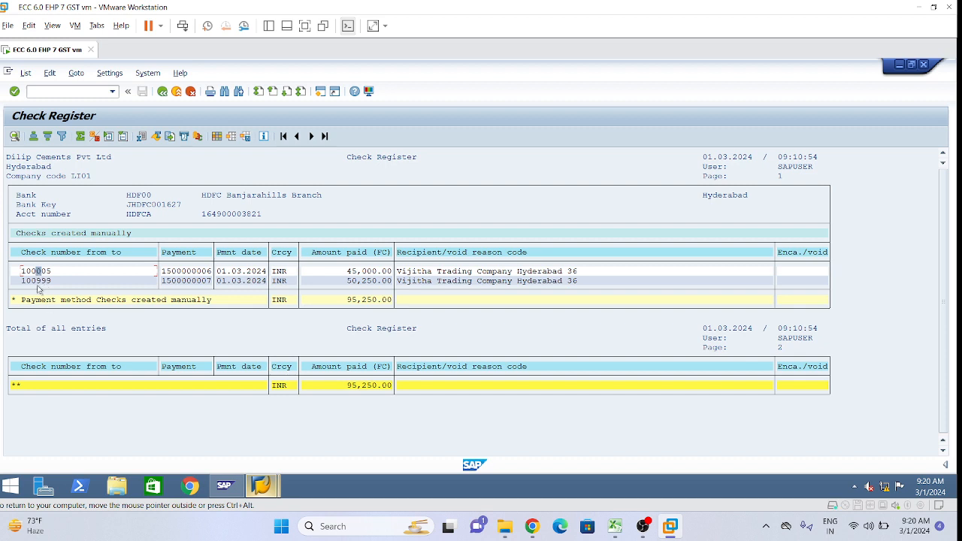
mouse_move(272, 487)
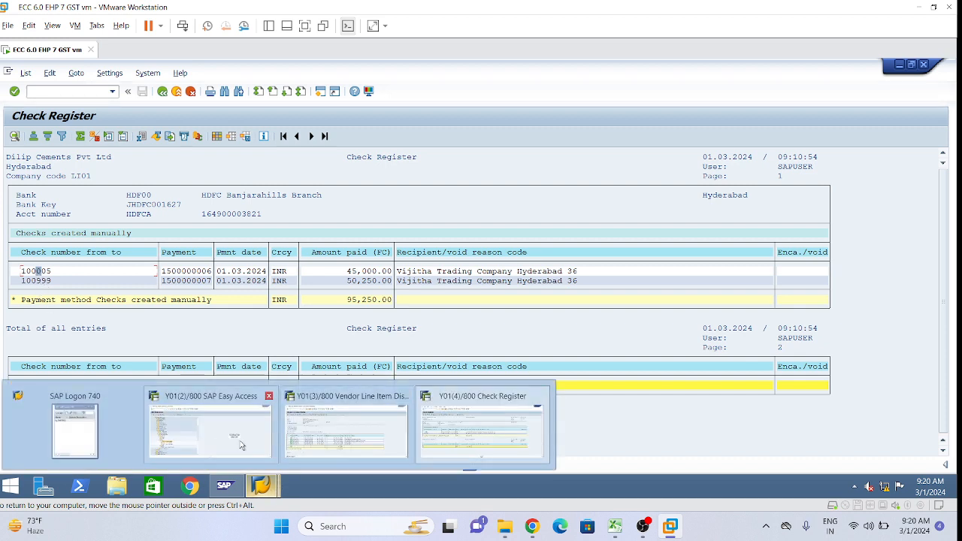
left_click(234, 434)
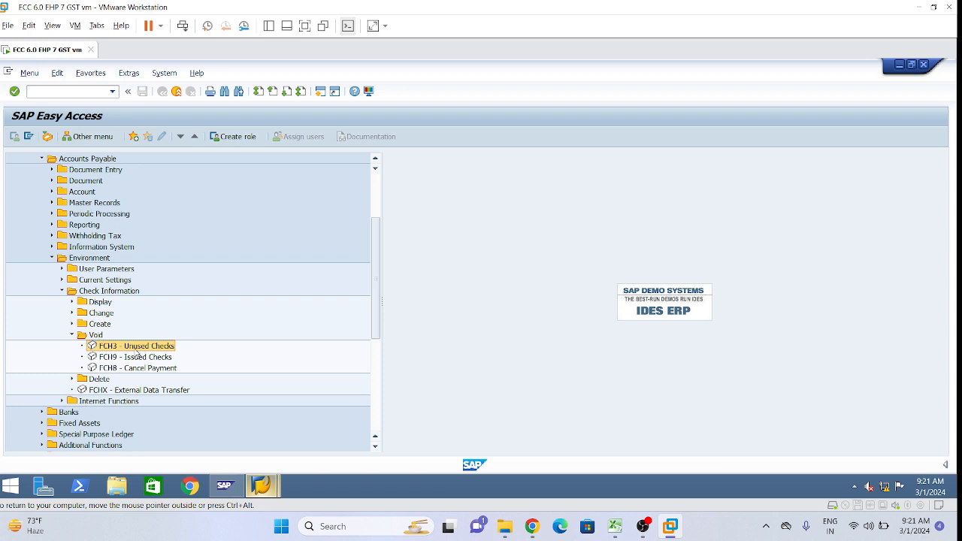
Start FCH3 - Unused Checks and set the starting check number for voiding to 100000.
double_click(144, 347)
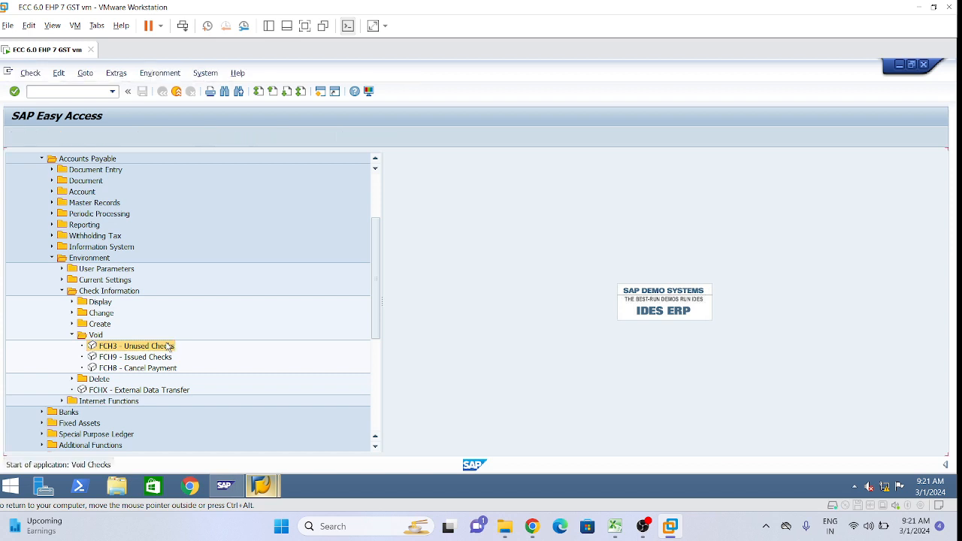
left_click(158, 260)
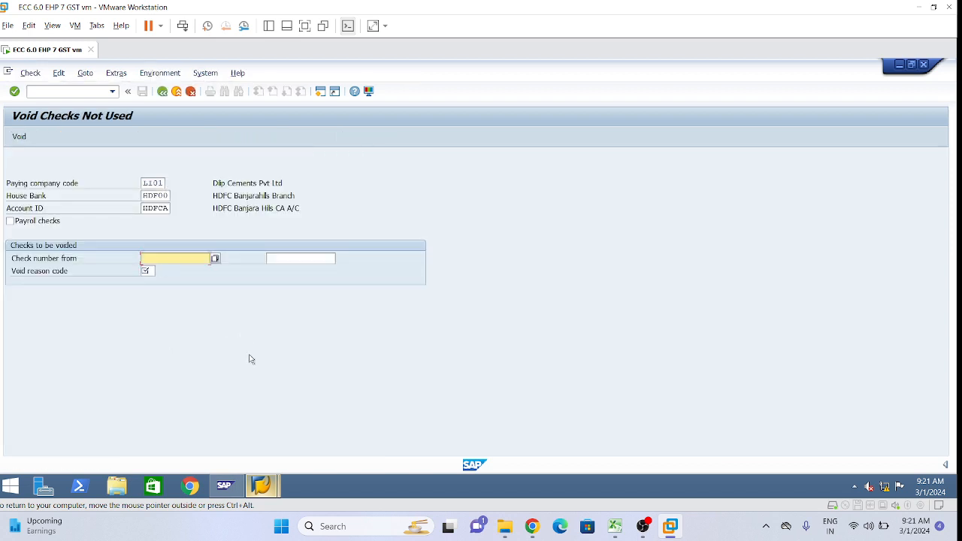
type("100000")
key("Tab")
type("1000")
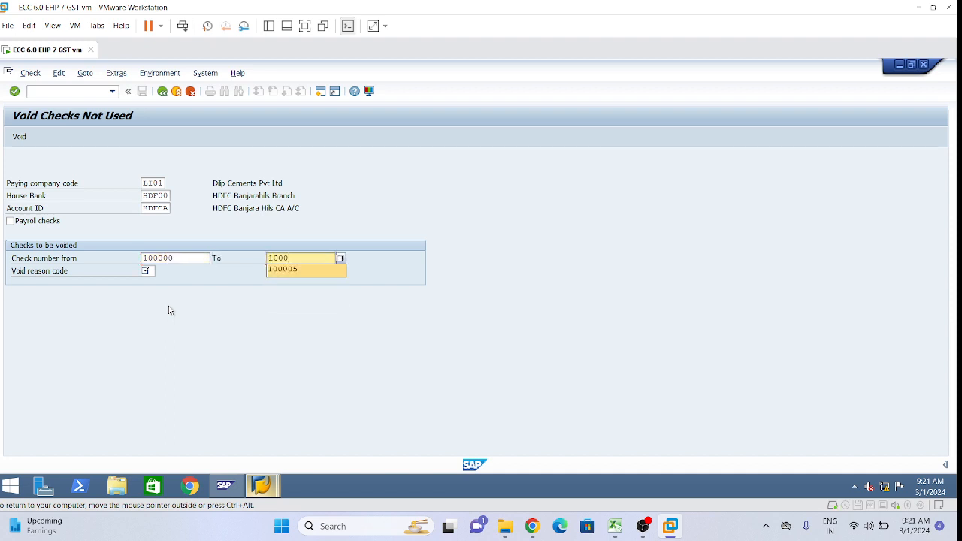
type("05")
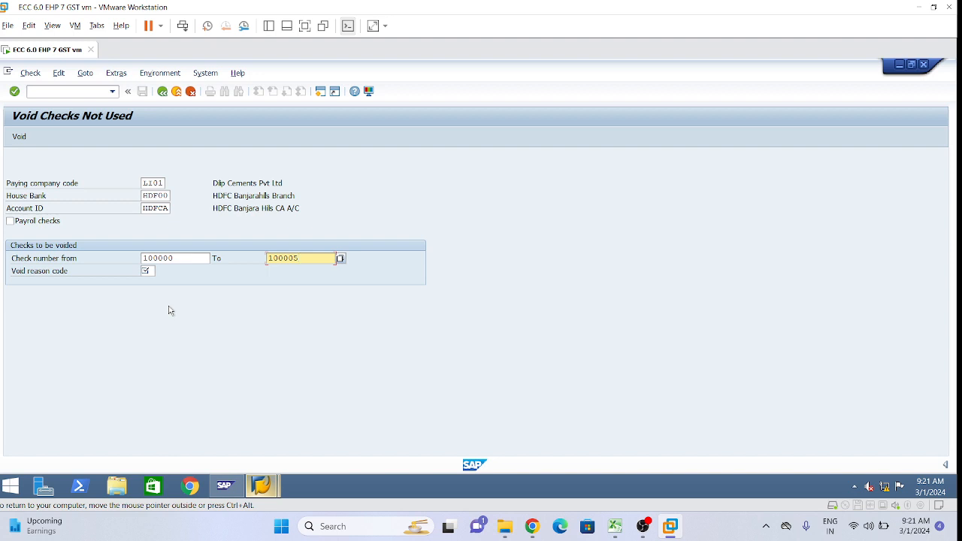
key("BackSpace")
type("4")
key("Tab")
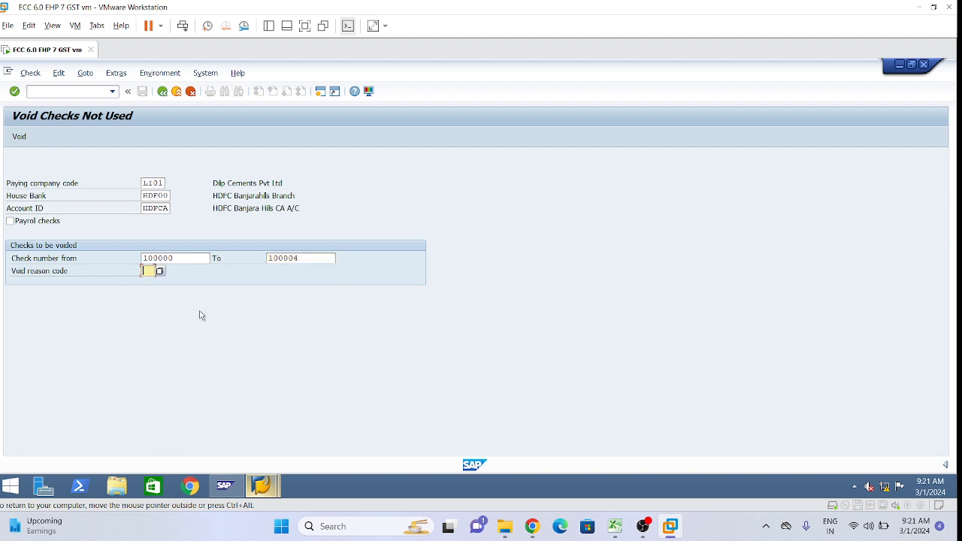
left_click(263, 485)
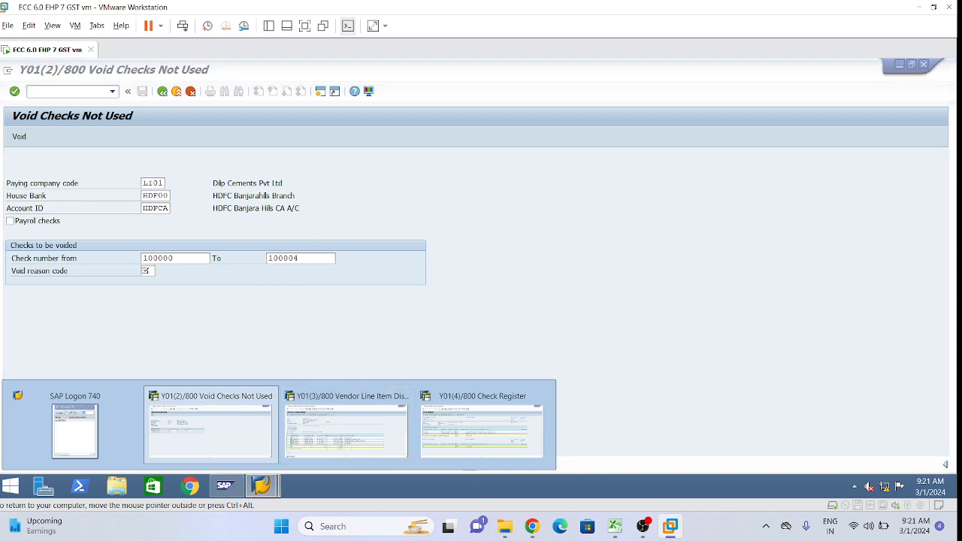
left_click(210, 429)
key("BackSpace")
key("BackSpace")
key("BackSpace")
key("BackSpace")
key("BackSpace")
key("BackSpace")
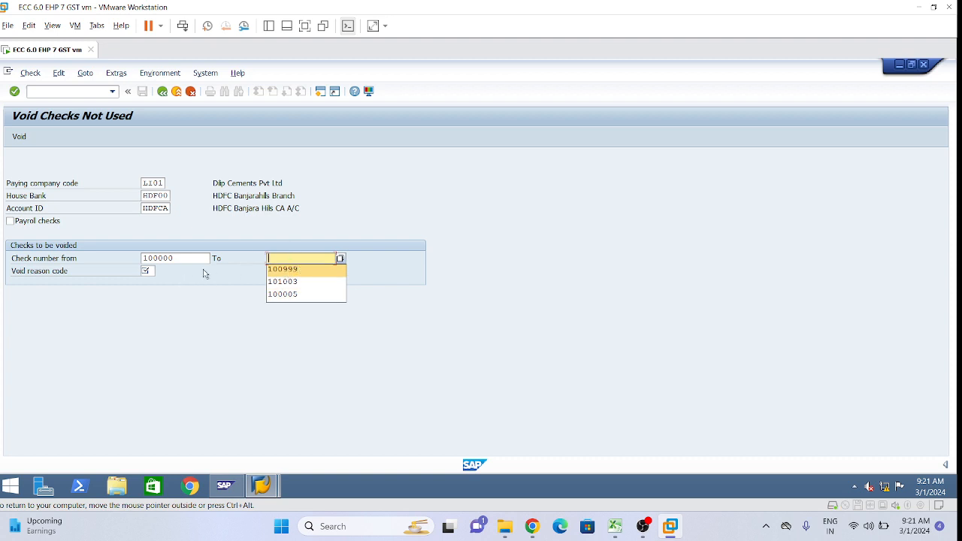
Choose void reason code 28, the company's checks-stolen reason, and void unused check 100000.
left_click(145, 271)
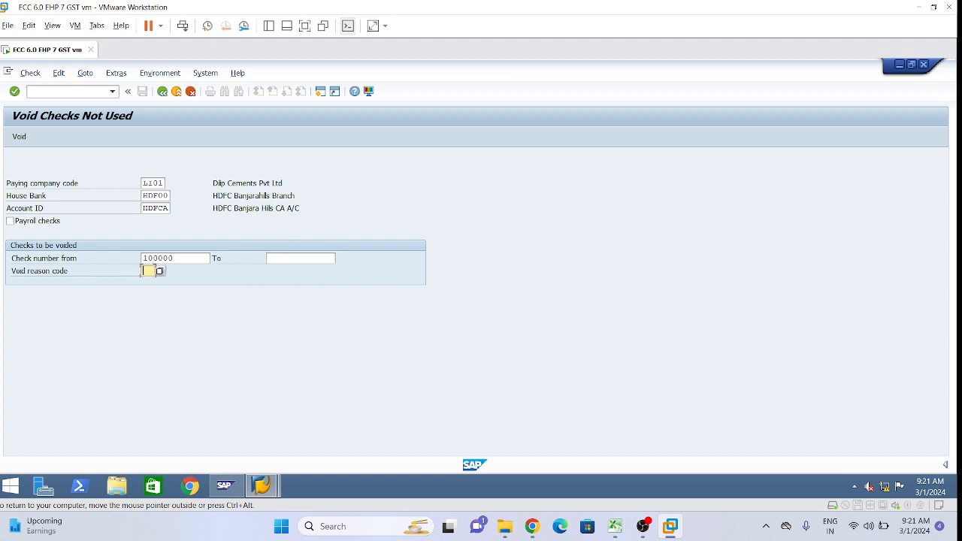
left_click(157, 272)
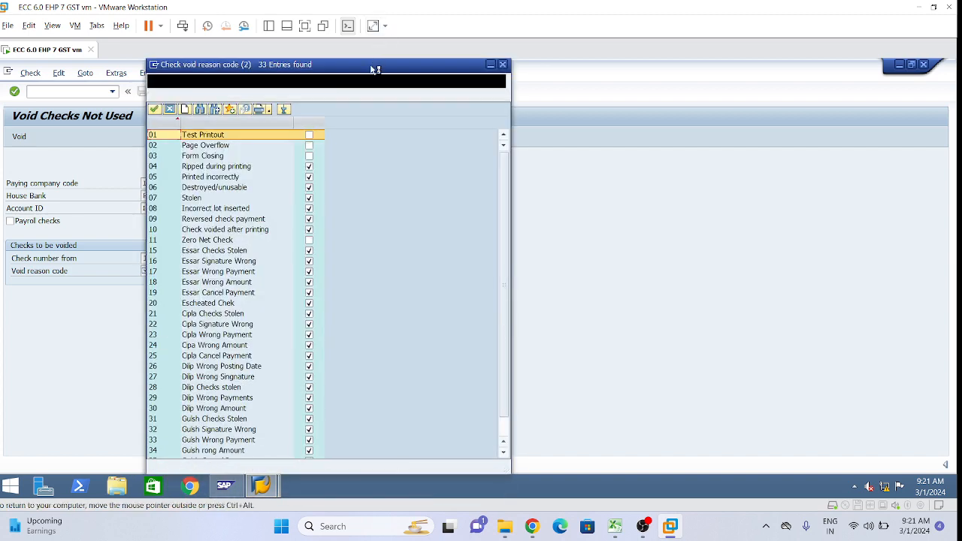
left_click_drag(372, 69, 630, 67)
scroll(637, 395, "down", 1)
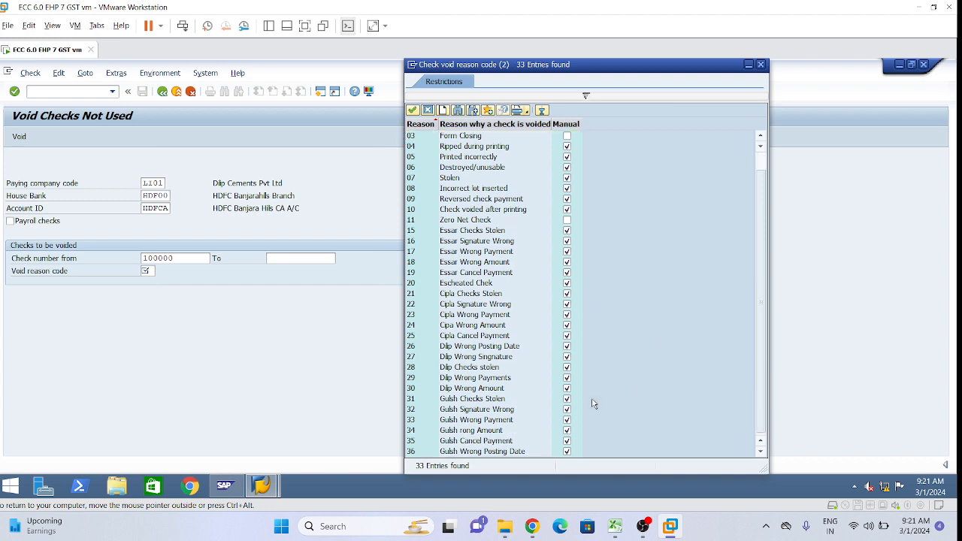
left_click(470, 356)
key("Up")
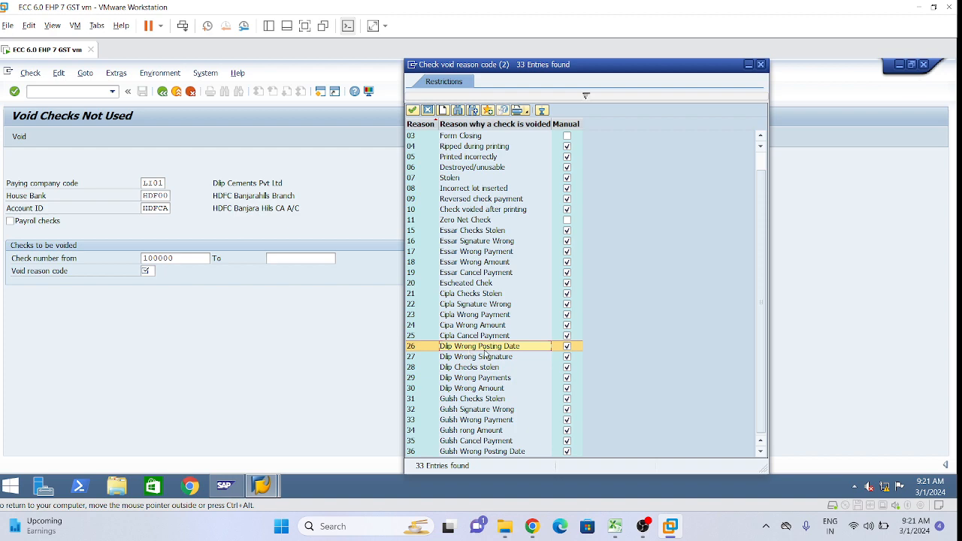
left_click(472, 369)
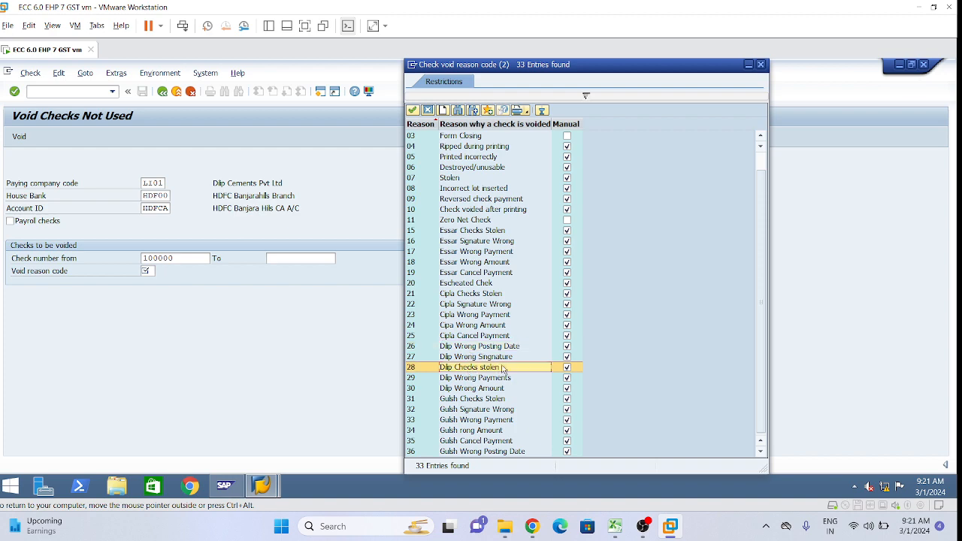
double_click(496, 368)
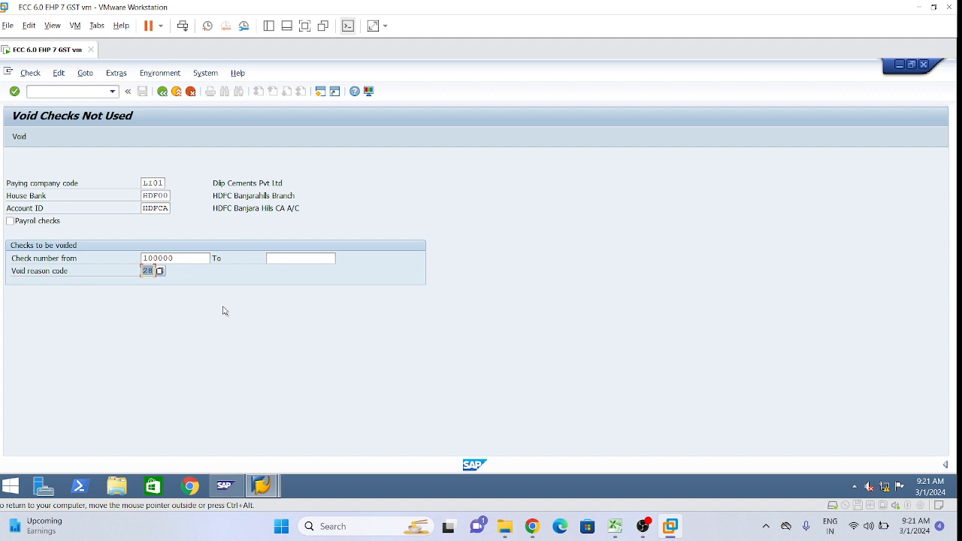
left_click(148, 271)
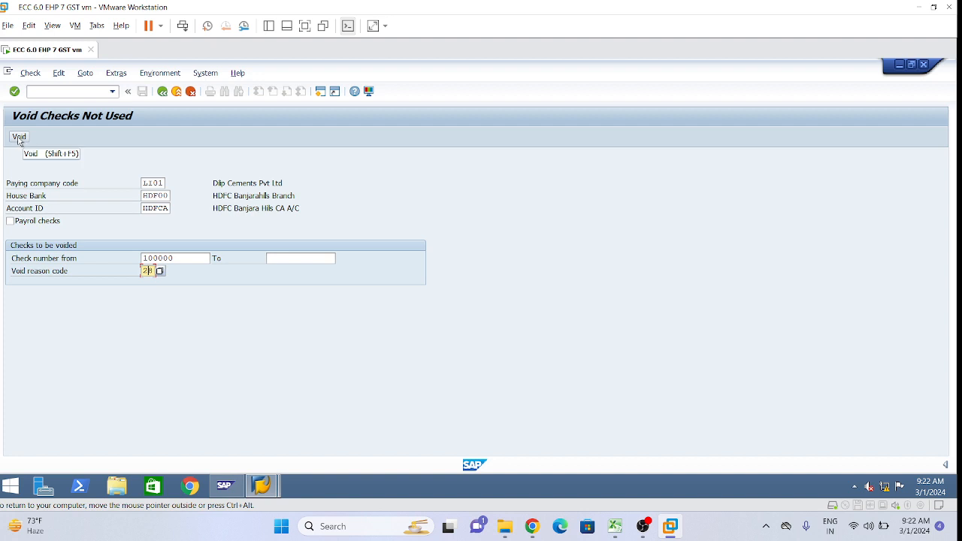
left_click(19, 137)
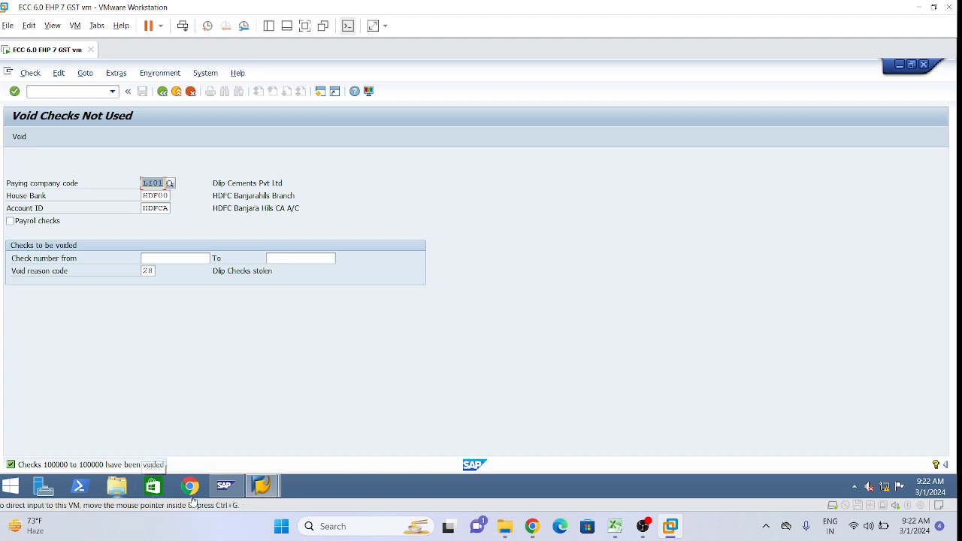
mouse_move(263, 485)
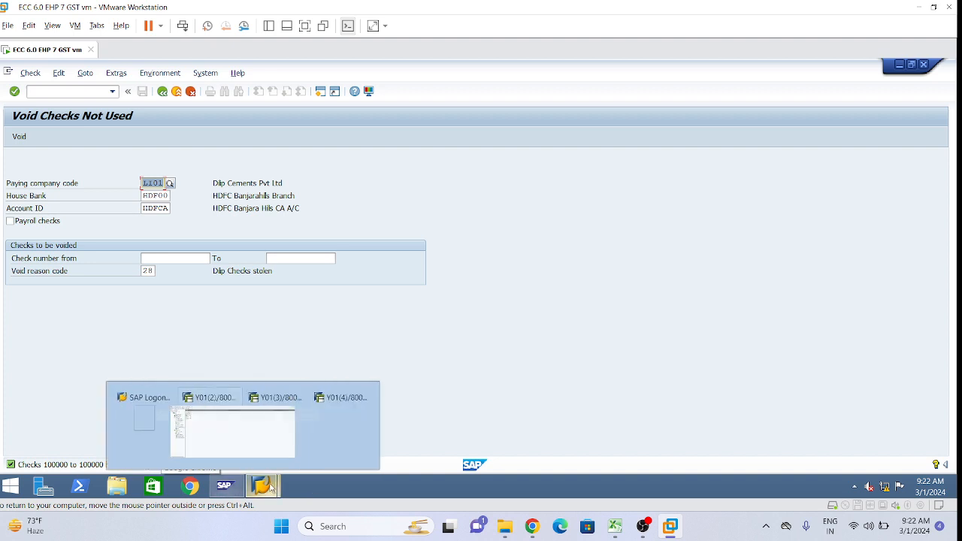
left_click(500, 418)
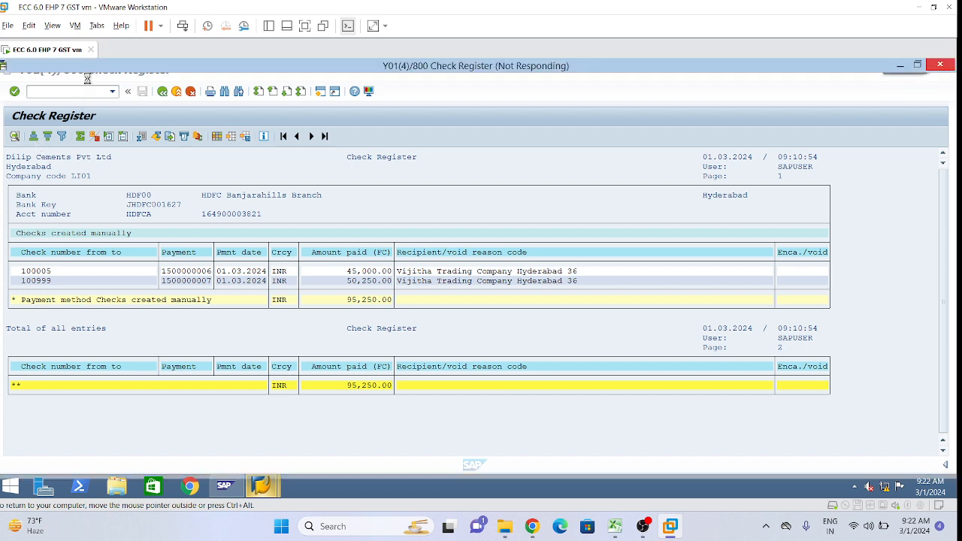
left_click(227, 488)
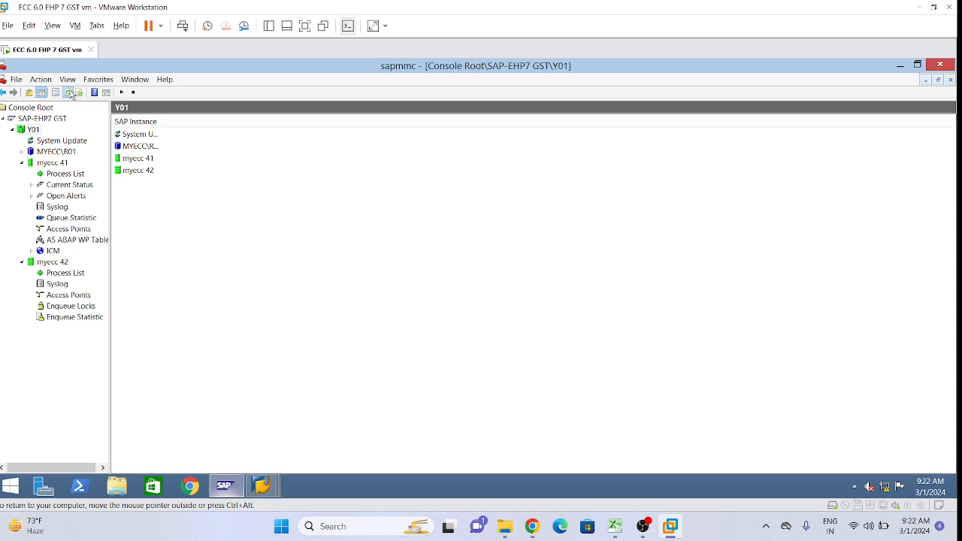
left_click(260, 487)
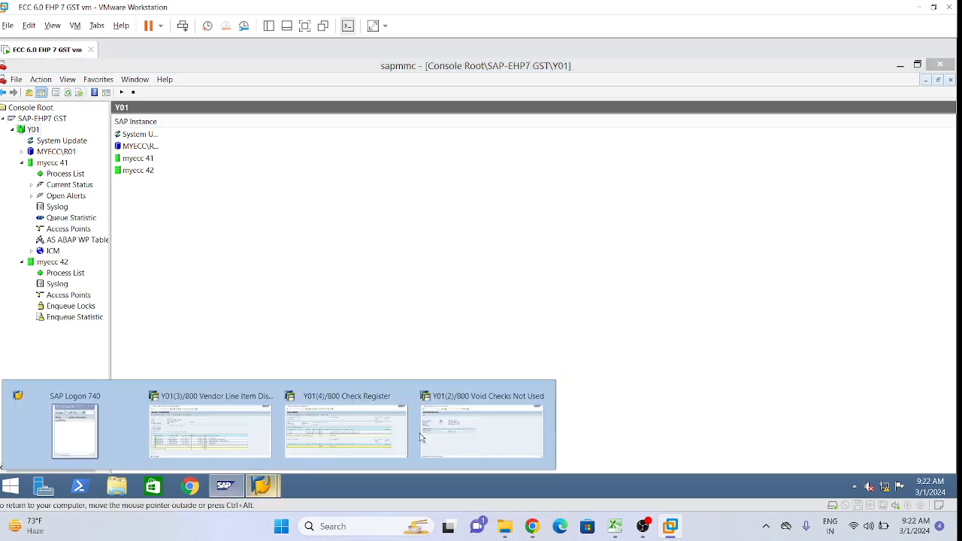
left_click(544, 402)
left_click(262, 486)
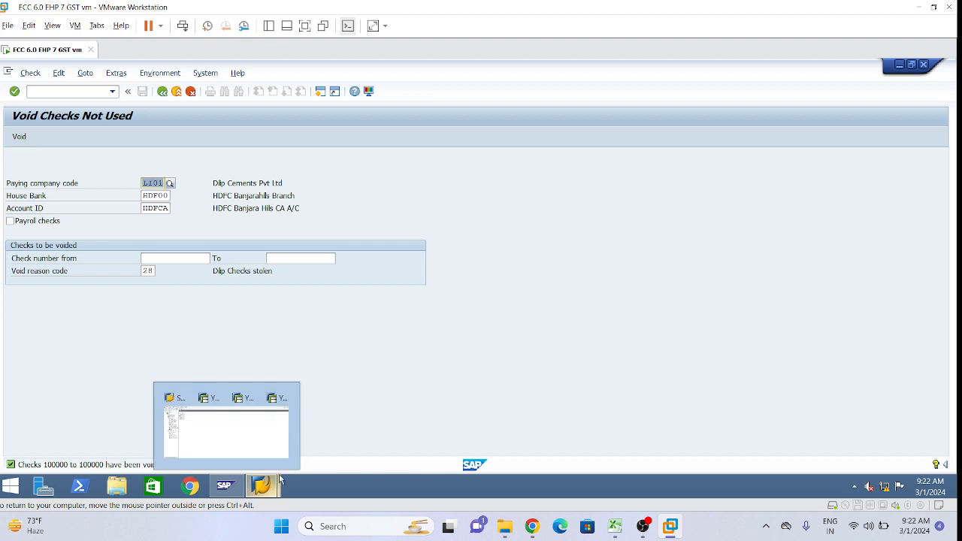
left_click(473, 426)
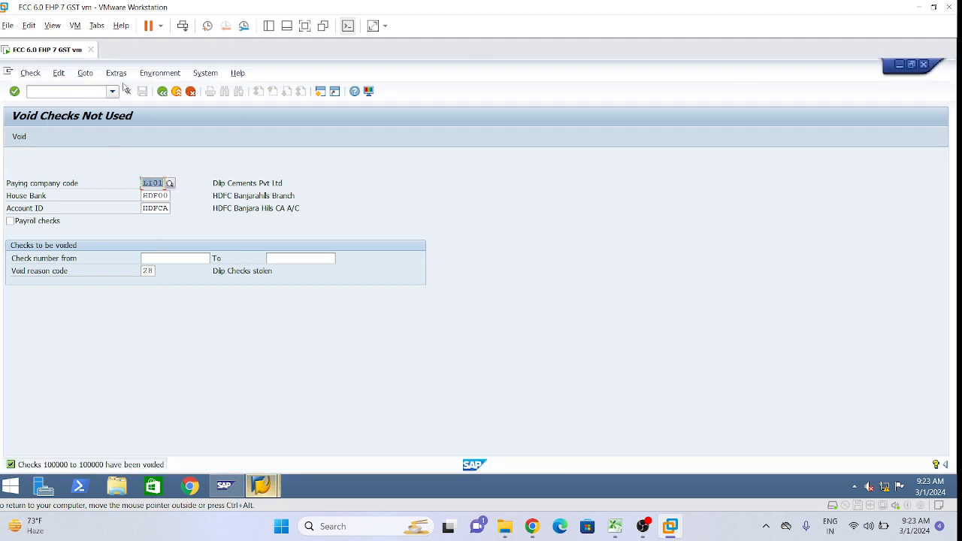
Switch to the Check Register session and go back from the list to the register's selection screen.
left_click(262, 487)
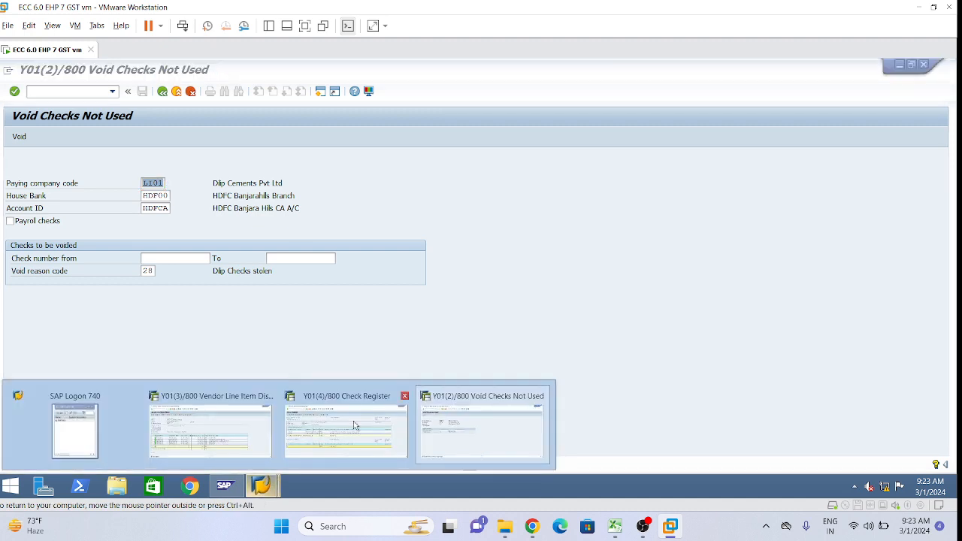
left_click(350, 415)
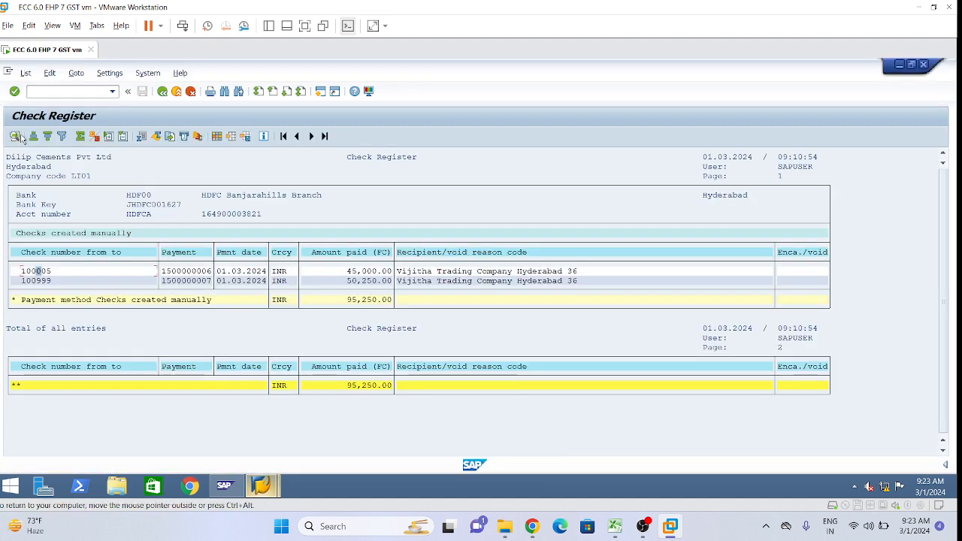
left_click(25, 73)
left_click(109, 187)
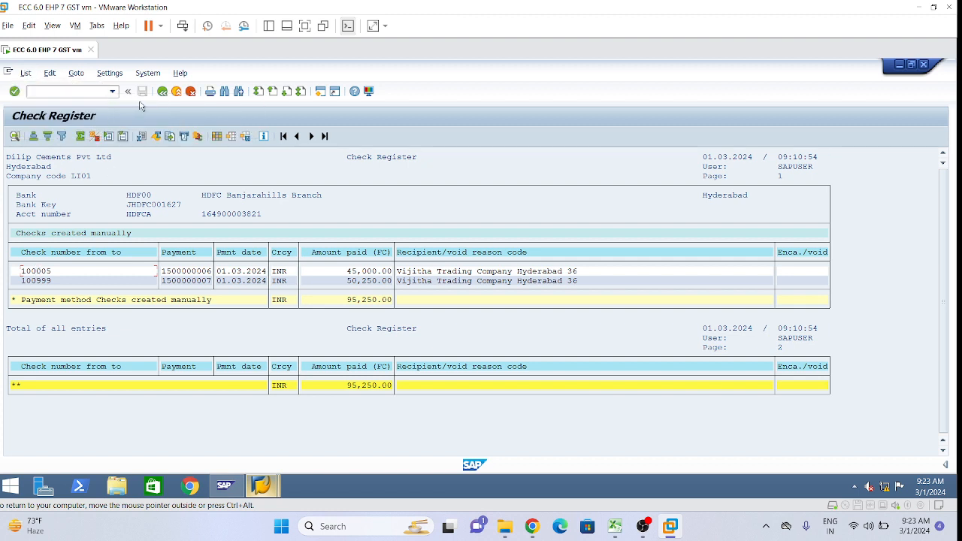
left_click(162, 91)
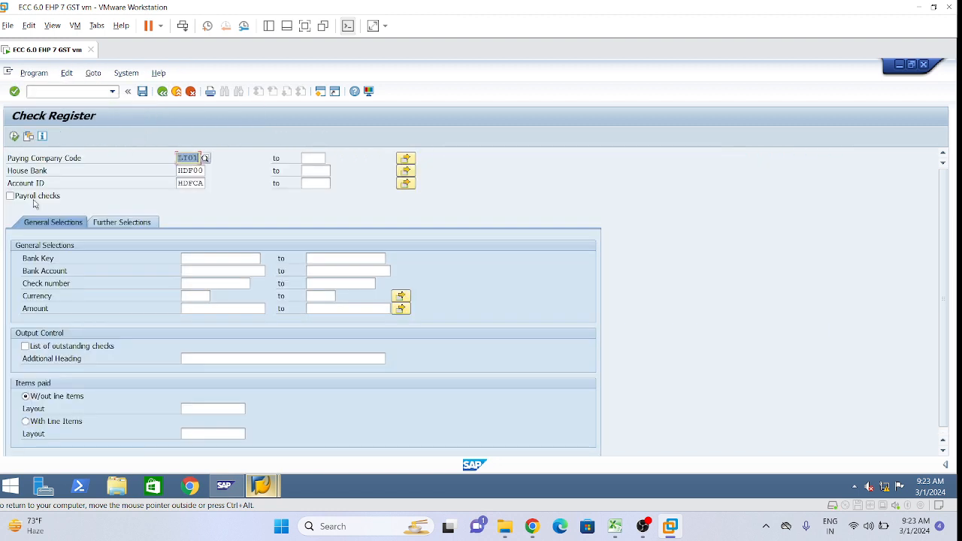
Run the check register for company code LI01 and review the voided check 100000 entry and the manually created checks.
left_click(13, 137)
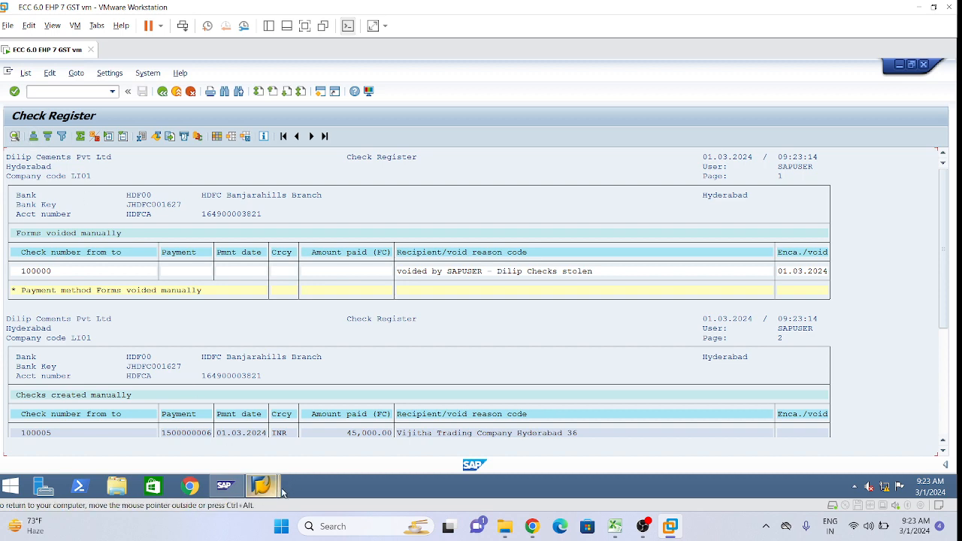
scroll(241, 369, "down", 2)
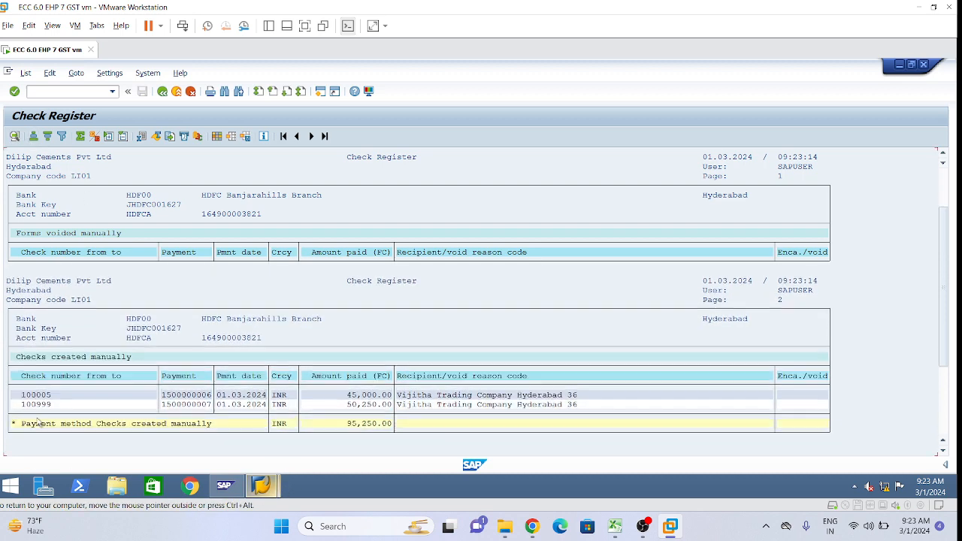
left_click(41, 396)
scroll(55, 370, "up", 2)
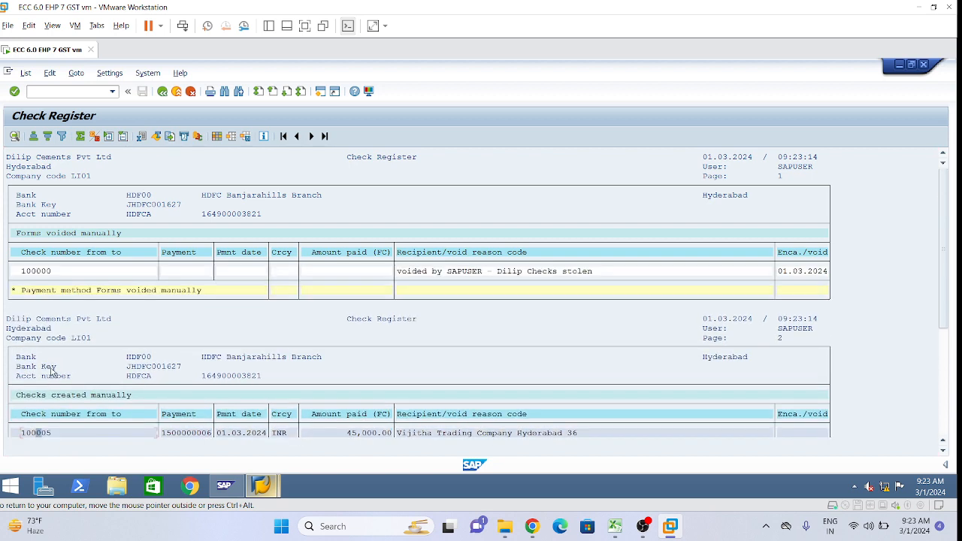
left_click(42, 274)
left_click(33, 272)
left_click(620, 276)
left_click(785, 272)
left_click(46, 272)
left_click(36, 272)
left_click(114, 277)
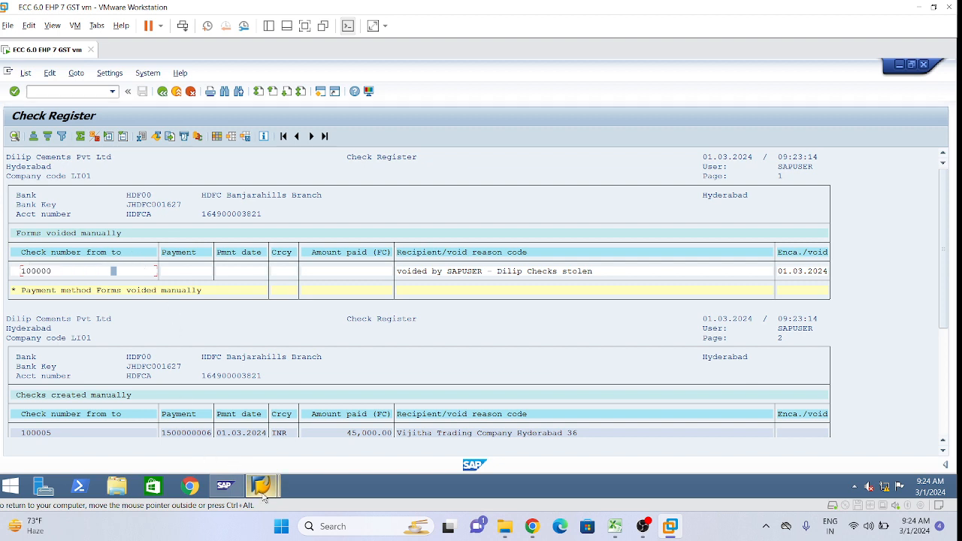
In the Void Checks Not Used session, void unused checks 100001 to 100004 and return to SAP Easy Access.
mouse_move(259, 487)
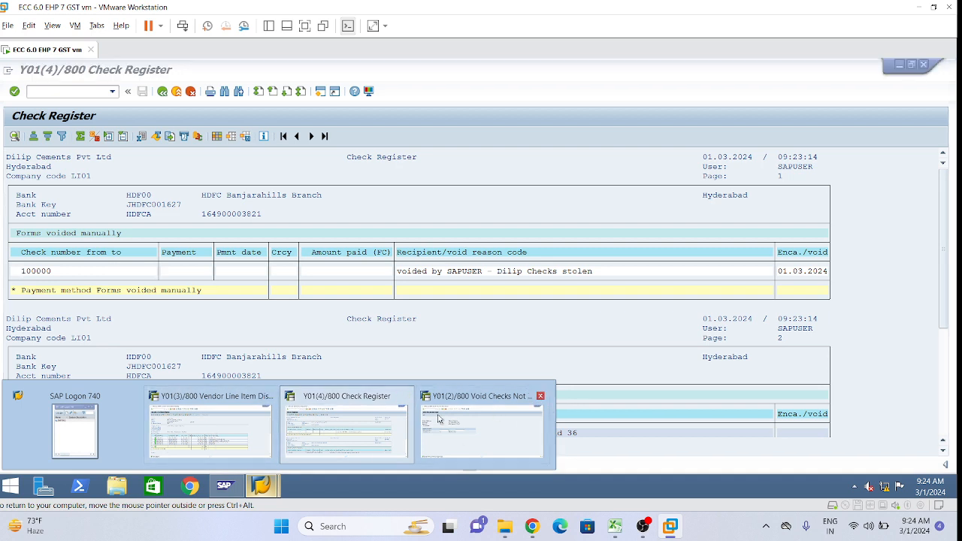
left_click(468, 432)
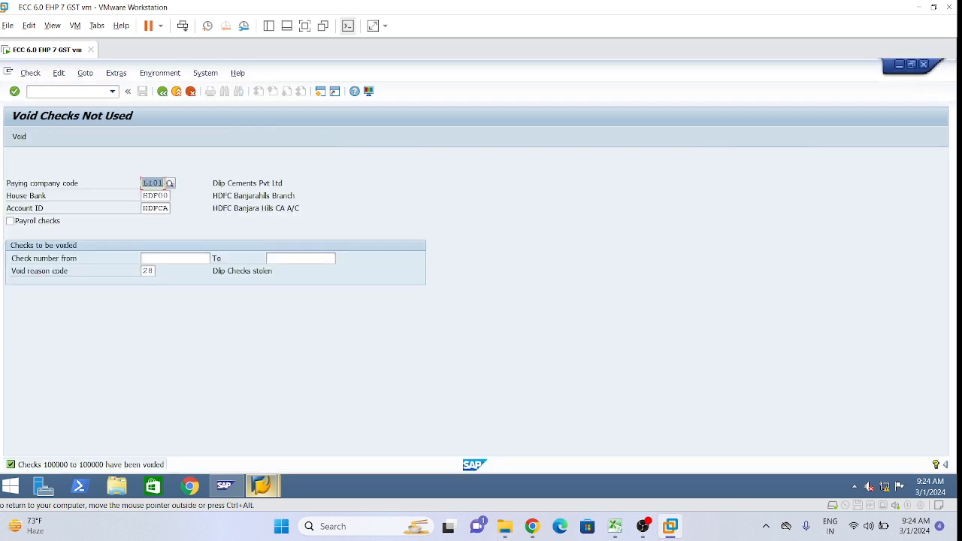
left_click(142, 258)
type("10000")
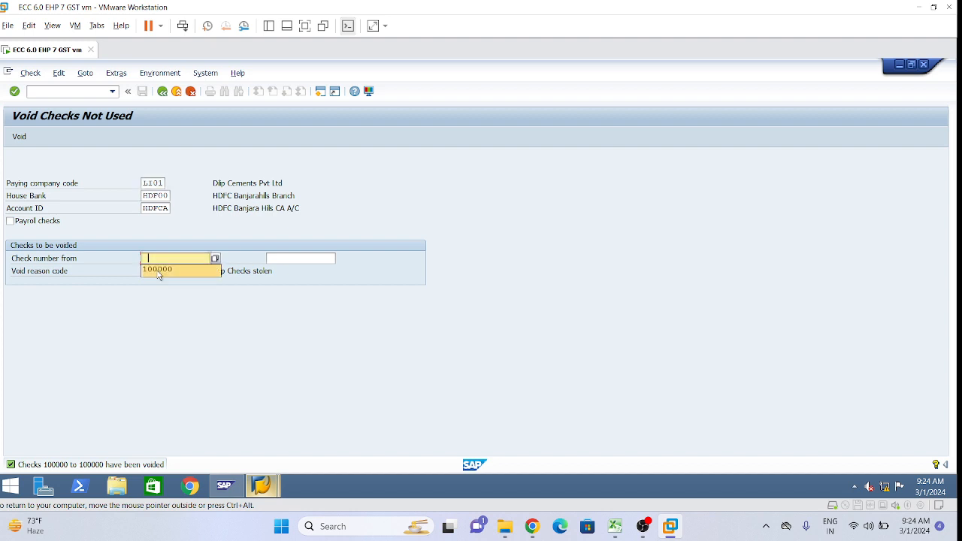
type("01")
left_click(307, 259)
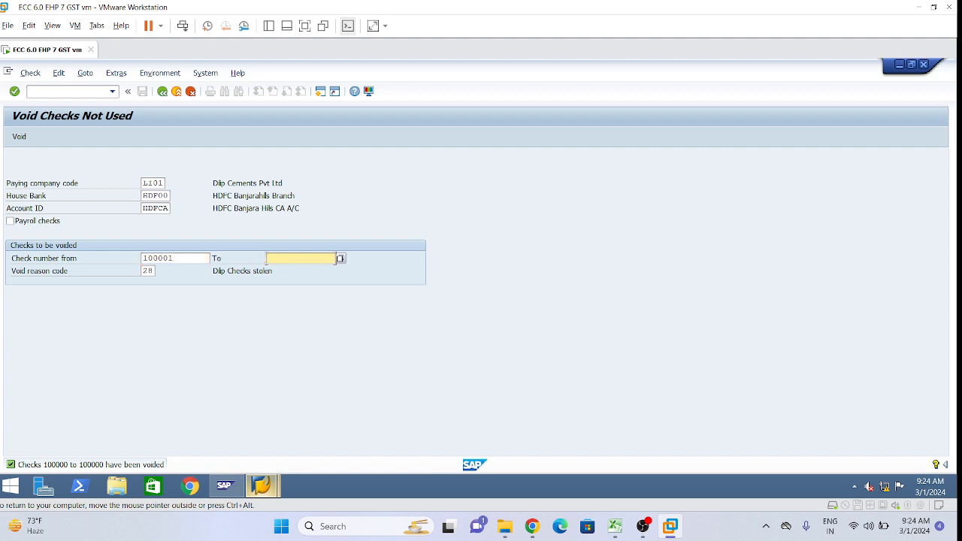
left_click(301, 294)
key("BackSpace")
type("4")
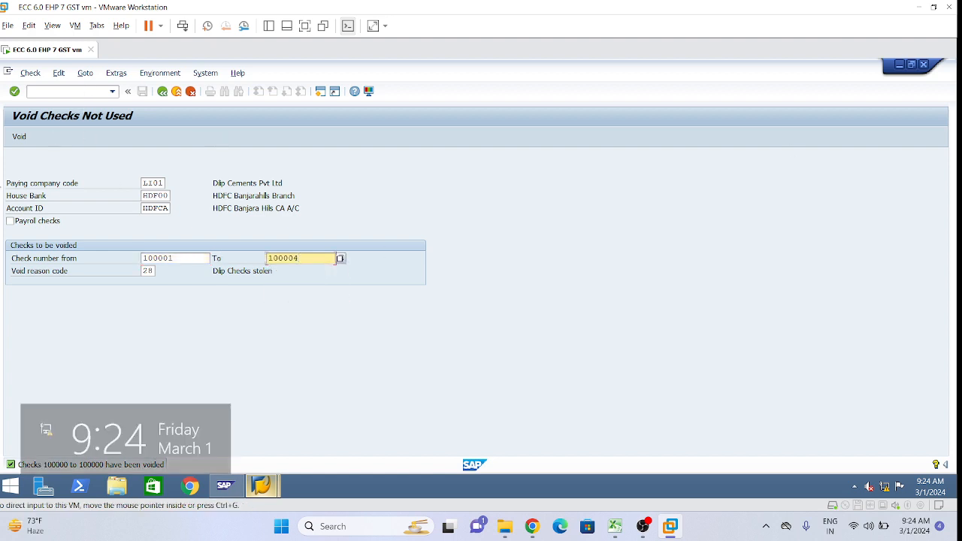
left_click(19, 137)
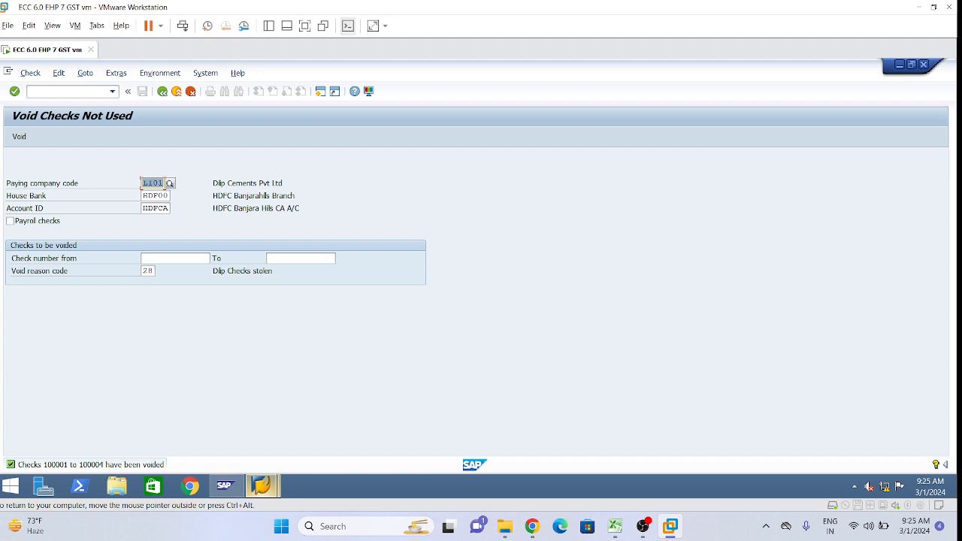
left_click(142, 258)
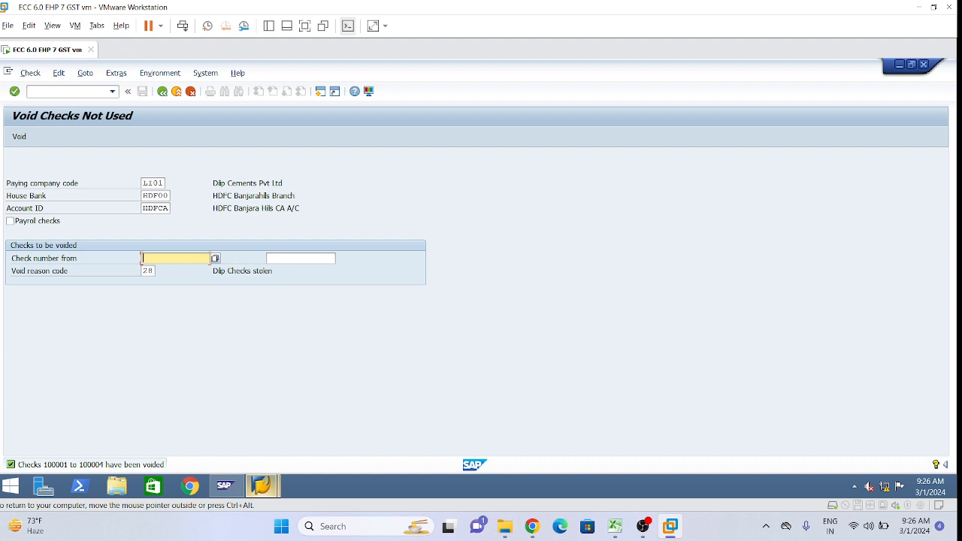
left_click(162, 91)
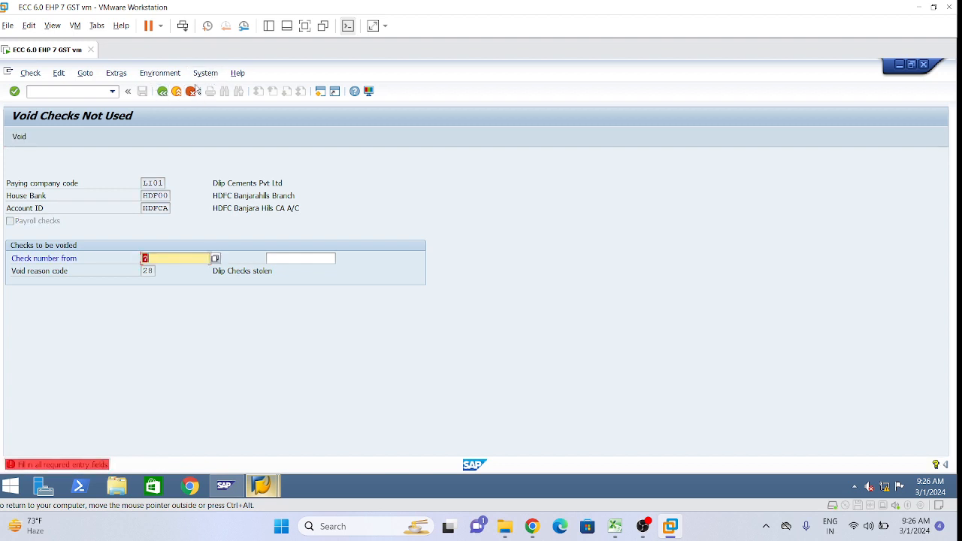
left_click(177, 91)
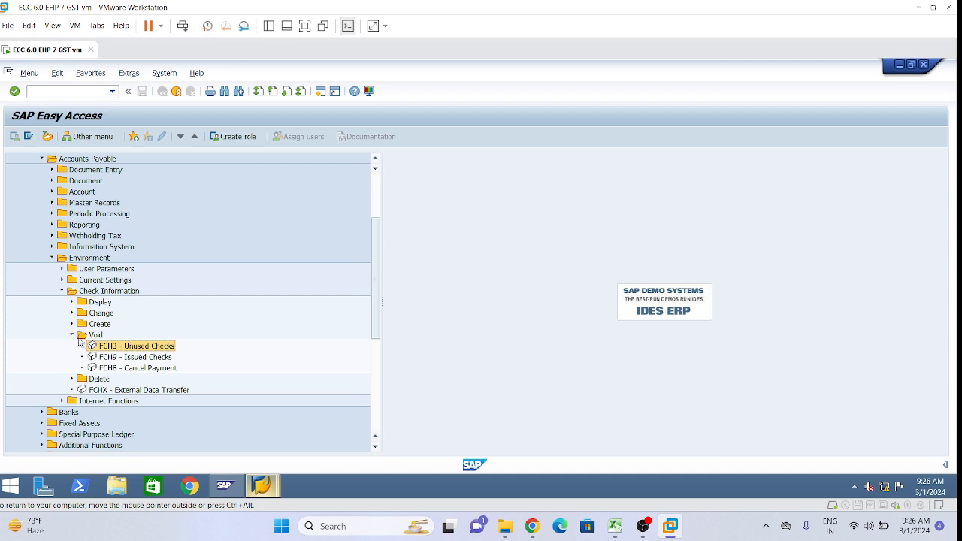
Collapse the Void folder, expand Delete under Check Information, and start FCHE - Voided Checks.
left_click(72, 335)
left_click(72, 346)
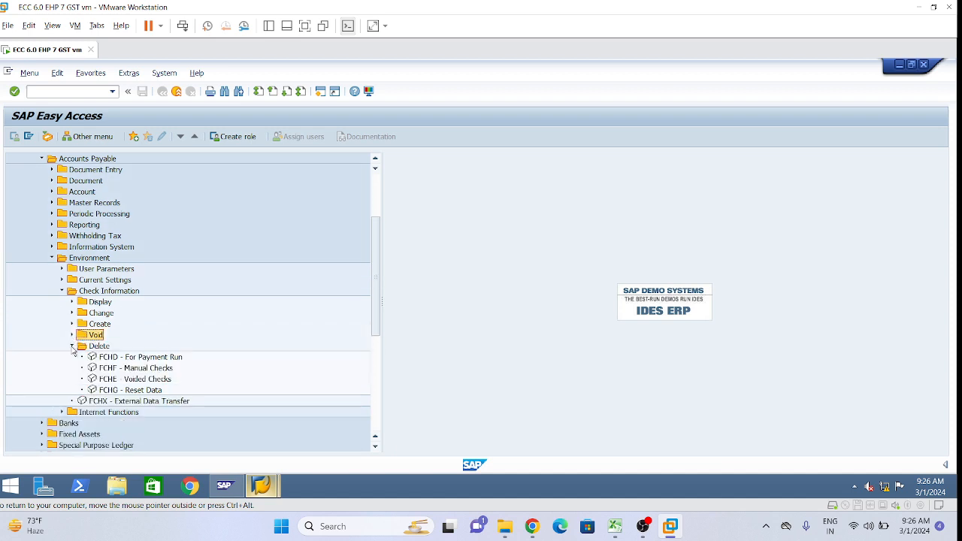
left_click(144, 381)
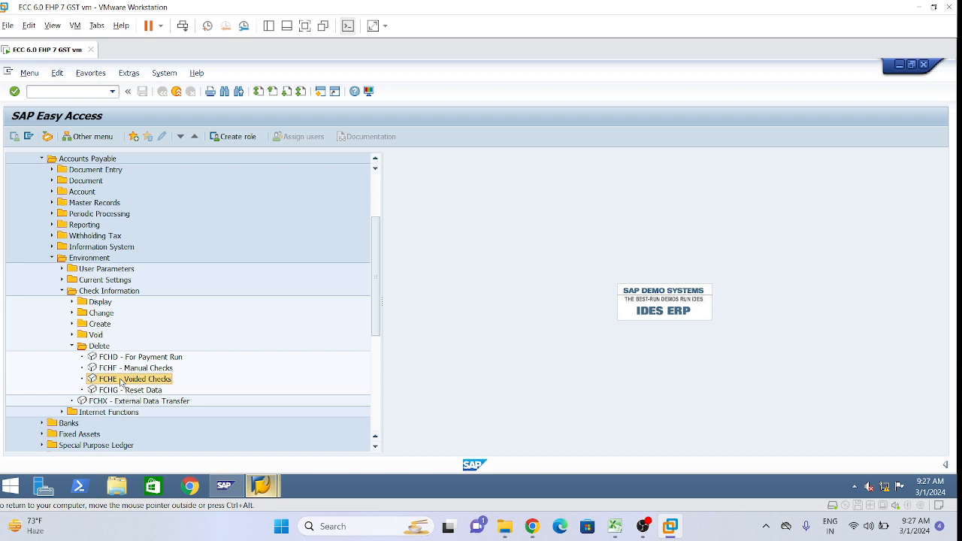
double_click(120, 381)
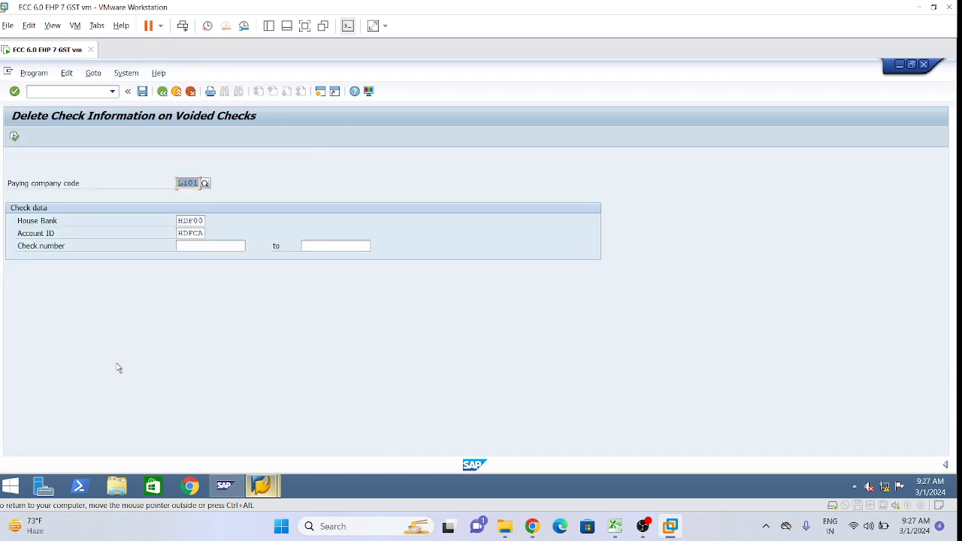
left_click(179, 246)
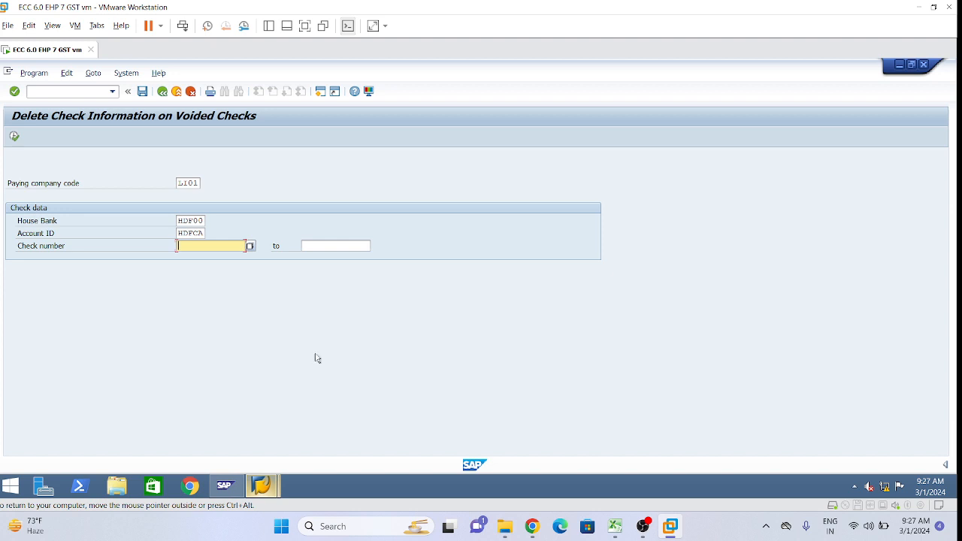
mouse_move(262, 485)
left_click(361, 426)
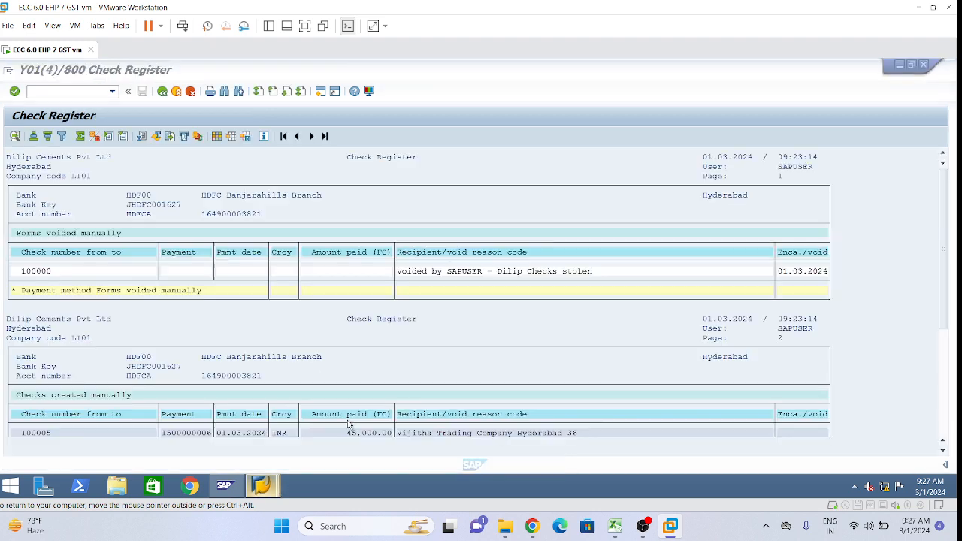
left_click(162, 91)
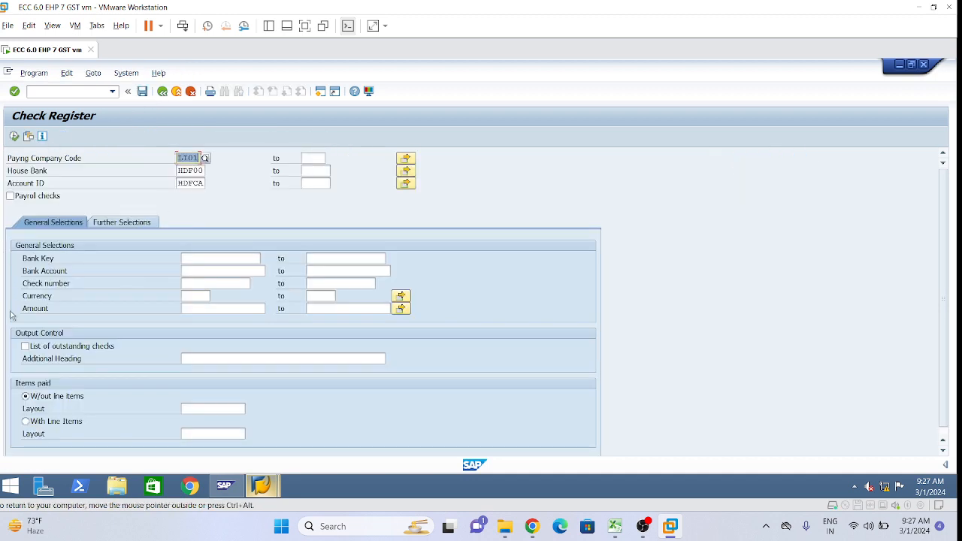
left_click(14, 136)
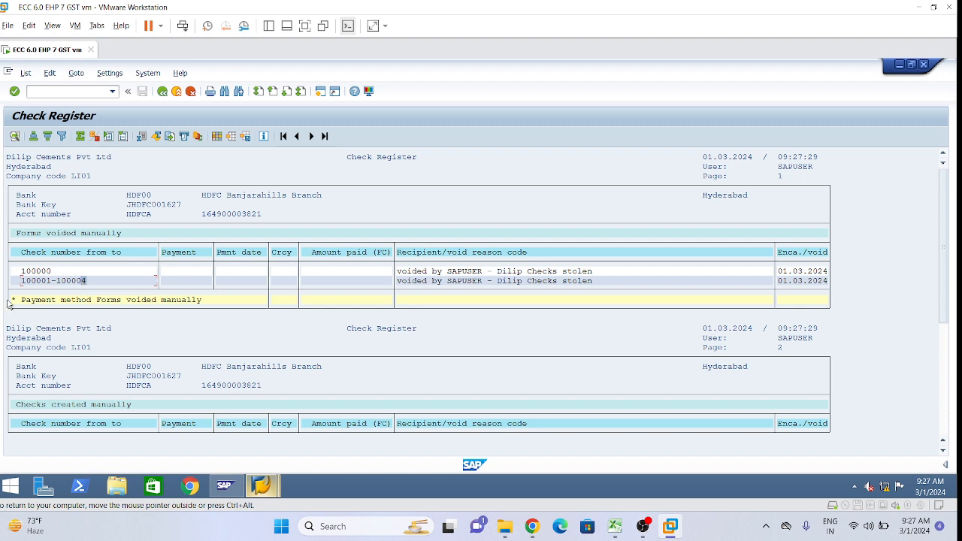
left_click(38, 281)
left_click(554, 281)
left_click(14, 282)
left_click(95, 282)
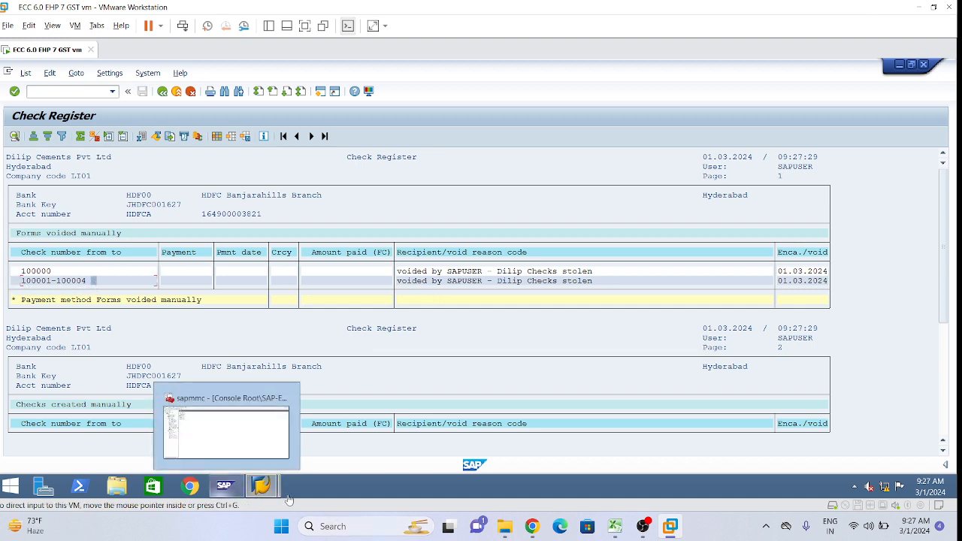
left_click(52, 285)
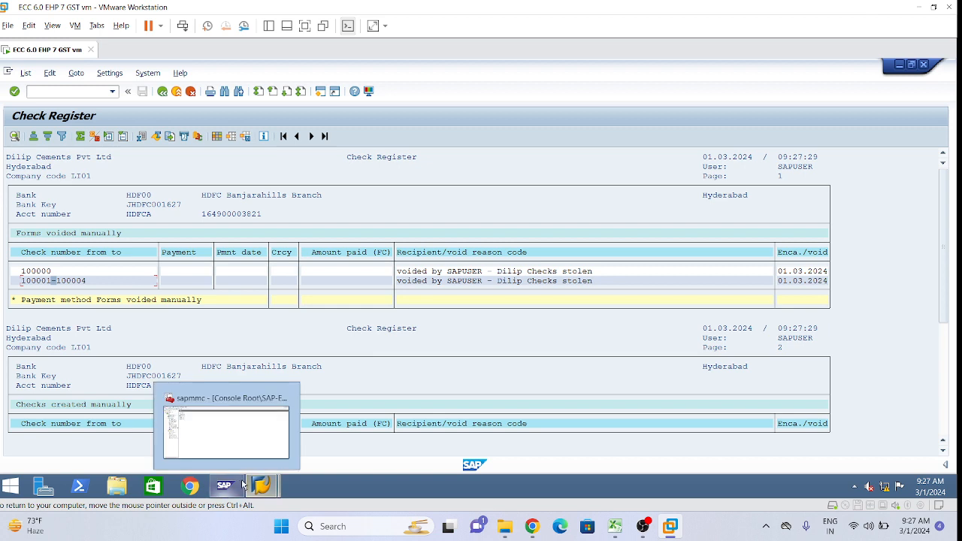
In the Delete Check Information on Voided Checks session, delete the information for checks 100001 to 100004 and confirm the deletion.
mouse_move(258, 485)
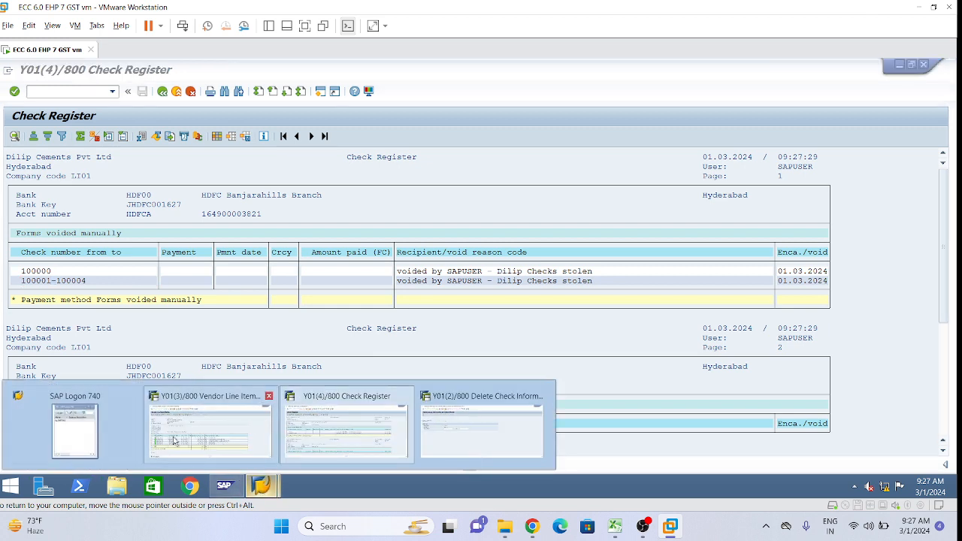
left_click(506, 427)
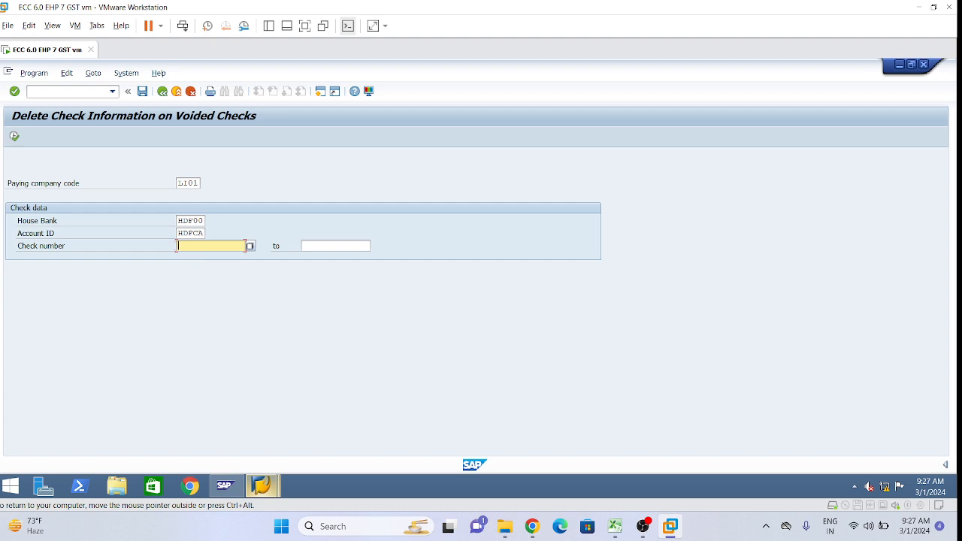
type("100001")
key("Tab")
type("1000")
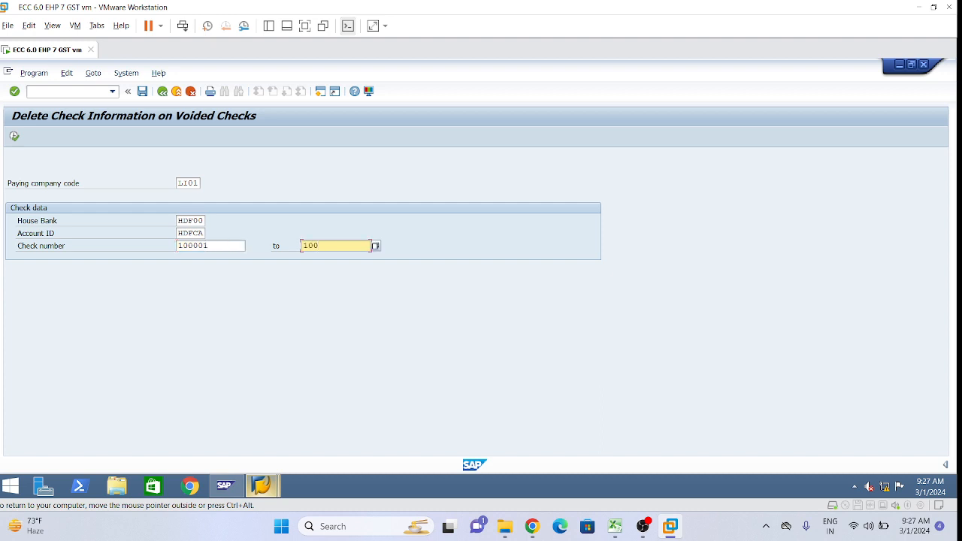
type("04")
left_click_drag(342, 246, 302, 246)
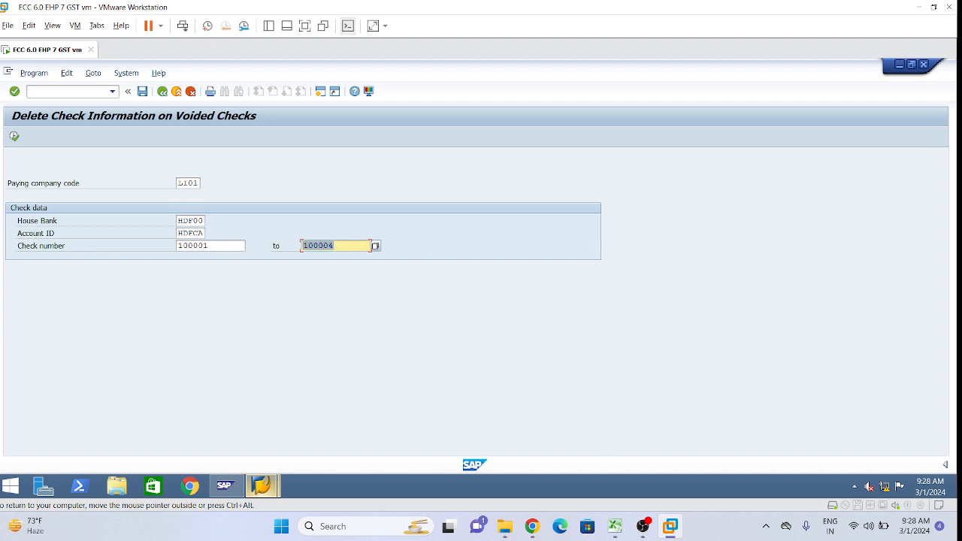
left_click(233, 245)
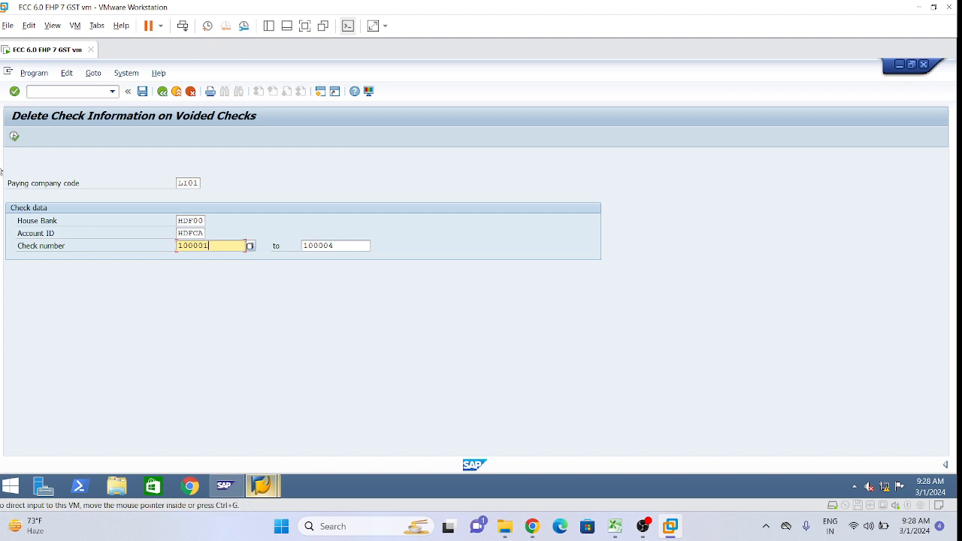
left_click(14, 137)
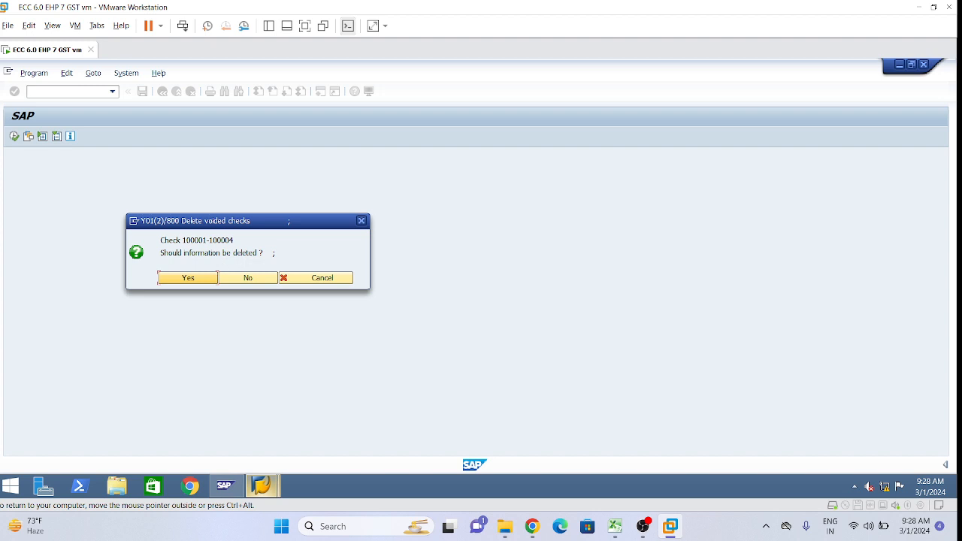
left_click(181, 284)
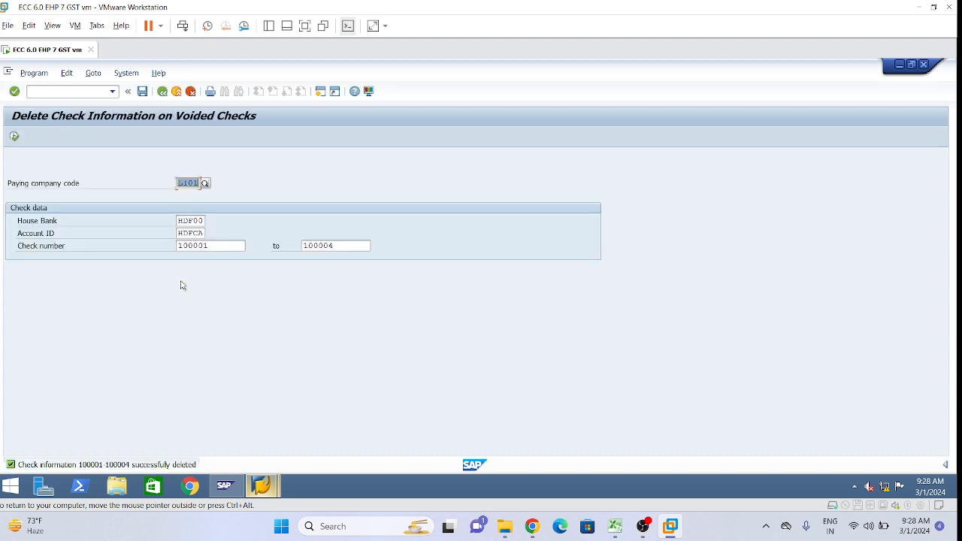
Return to the Check Register session, rerun the register, and check the remaining voided and manually created checks.
mouse_move(259, 487)
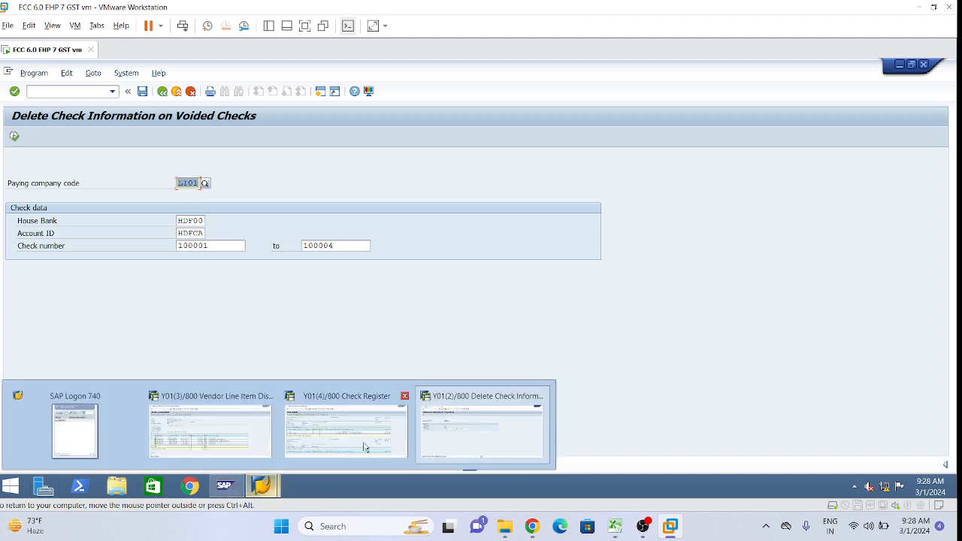
left_click(346, 421)
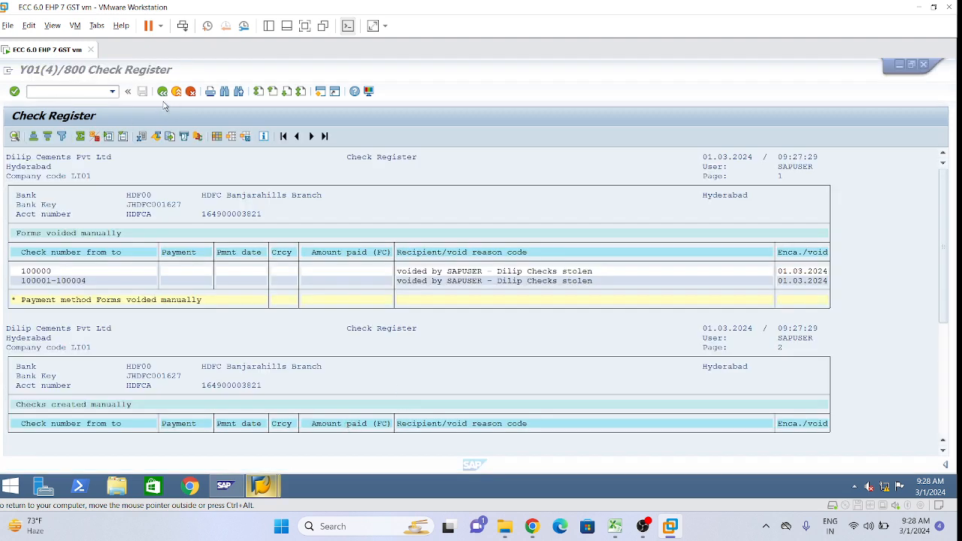
left_click(162, 91)
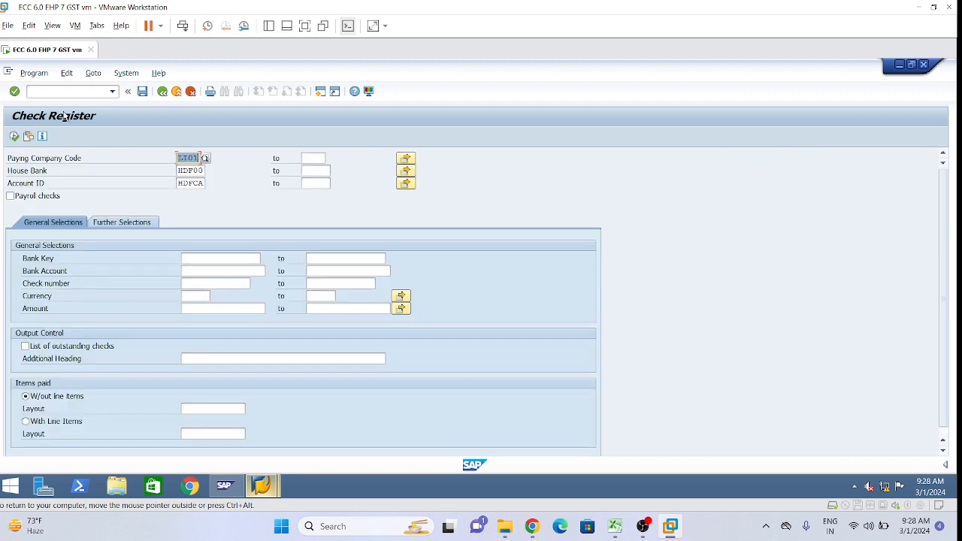
left_click(14, 136)
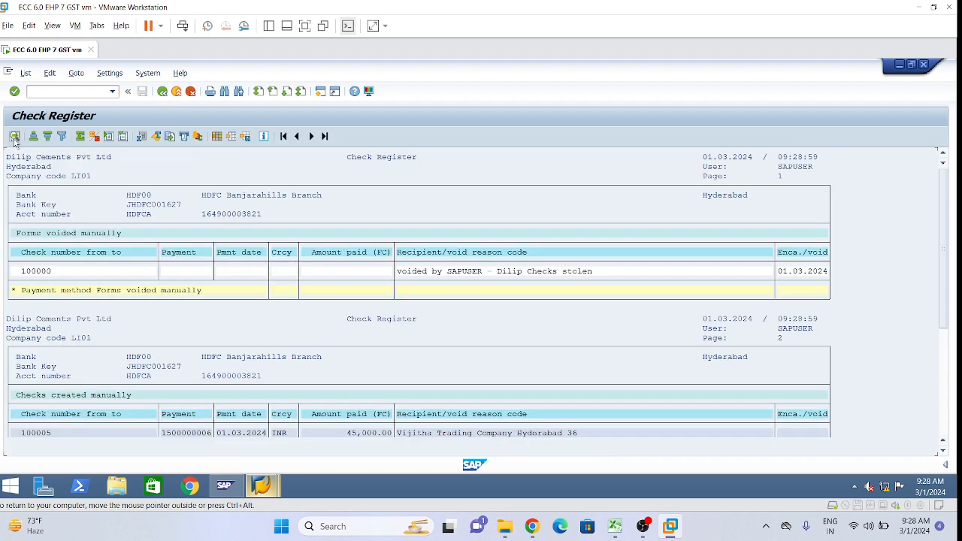
scroll(242, 329, "down", 1)
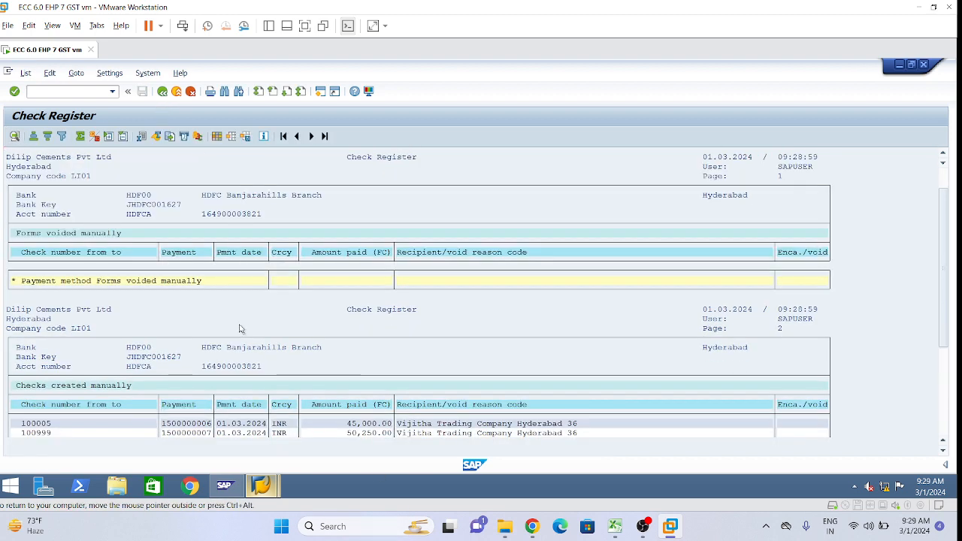
scroll(241, 329, "down", 4)
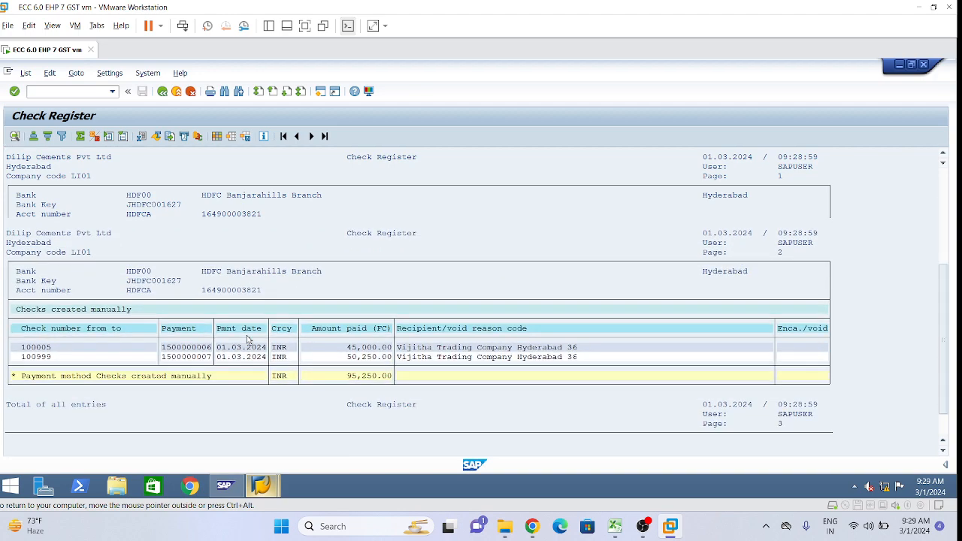
Examine voided check 100000 and the manually created checks 100005 and 100999 in the check register.
scroll(248, 340, "down", 2)
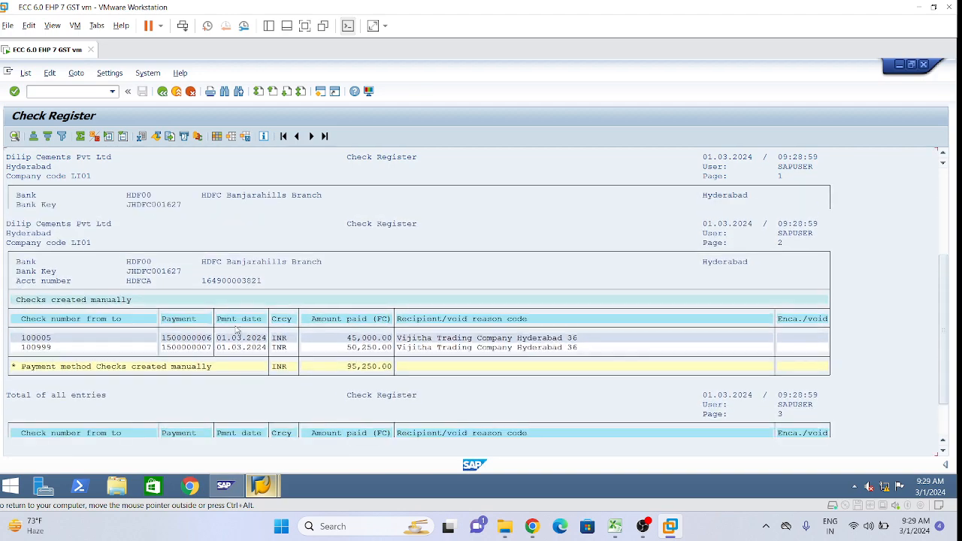
scroll(237, 330, "up", 5)
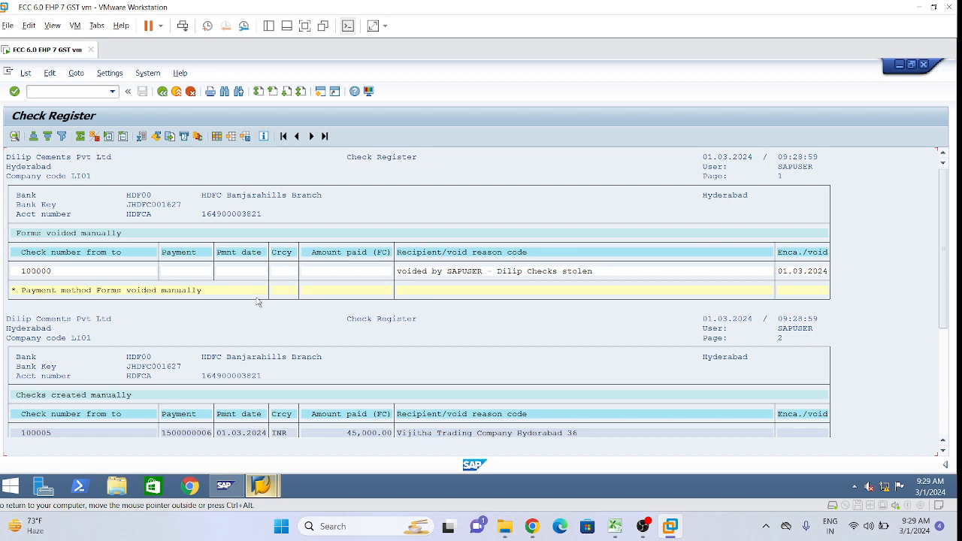
left_click(35, 274)
left_click(55, 272)
key("super+Down")
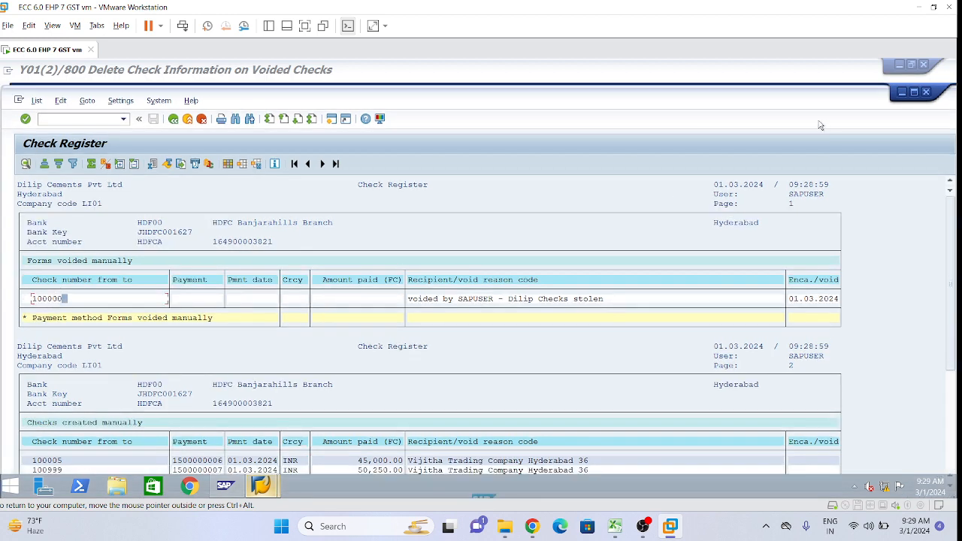
left_click(914, 91)
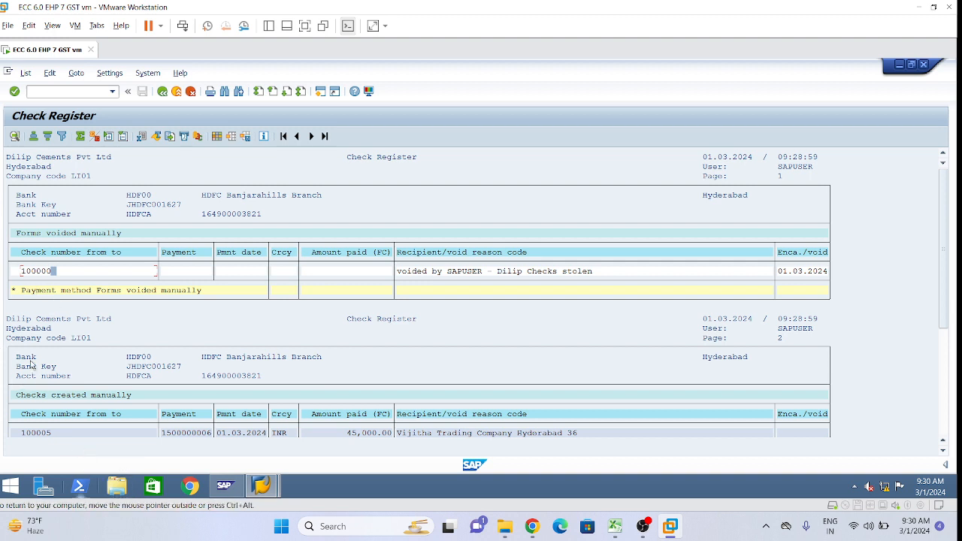
left_click(46, 435)
left_click(33, 273)
left_click(37, 272)
left_click(261, 485)
left_click(481, 421)
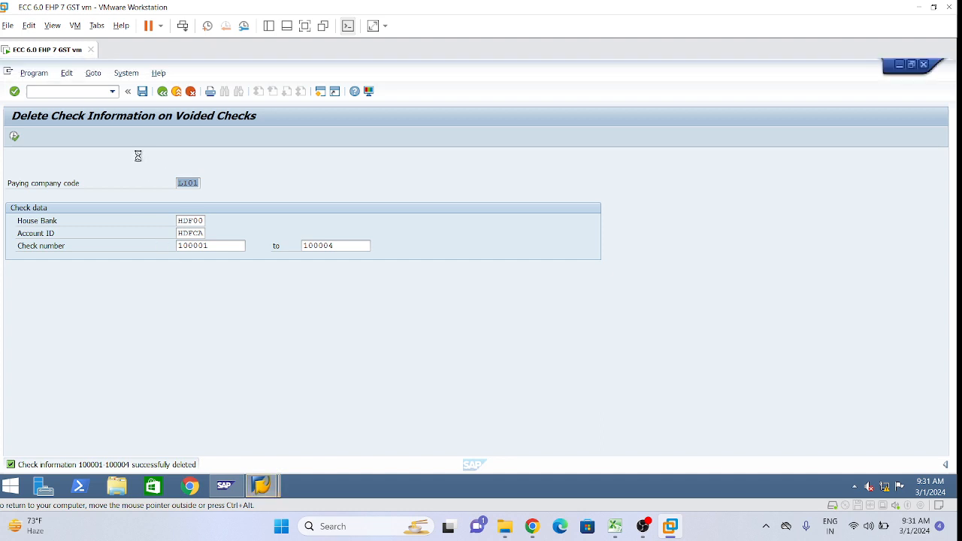
mouse_move(262, 484)
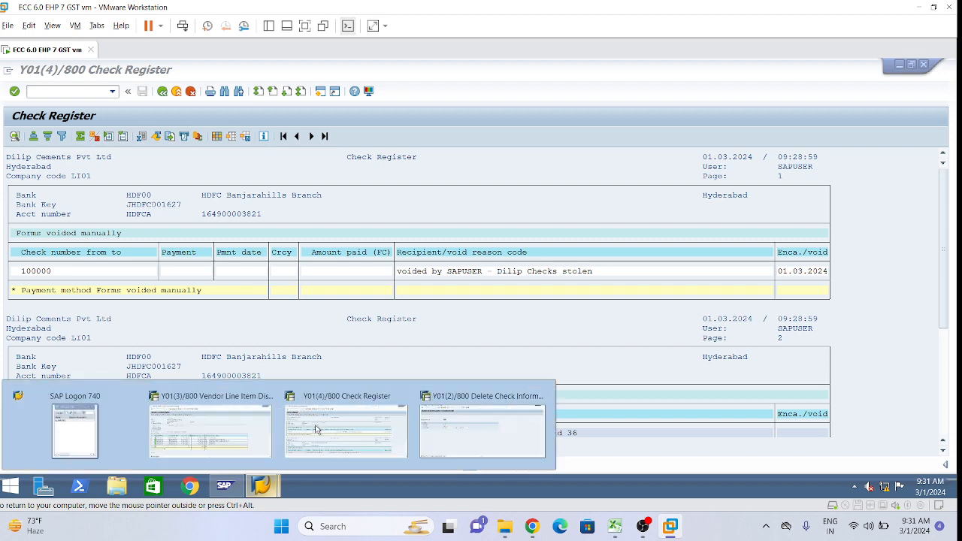
left_click(38, 271)
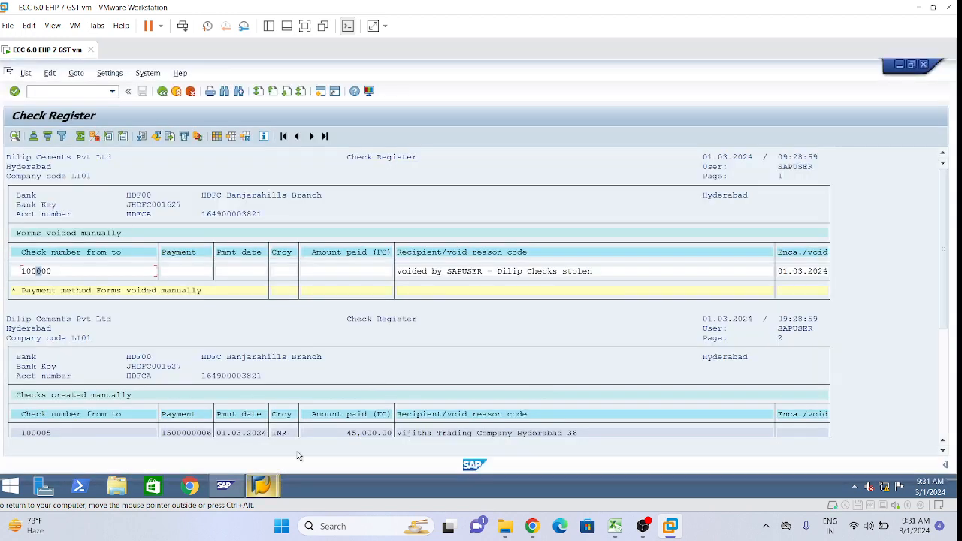
left_click(272, 487)
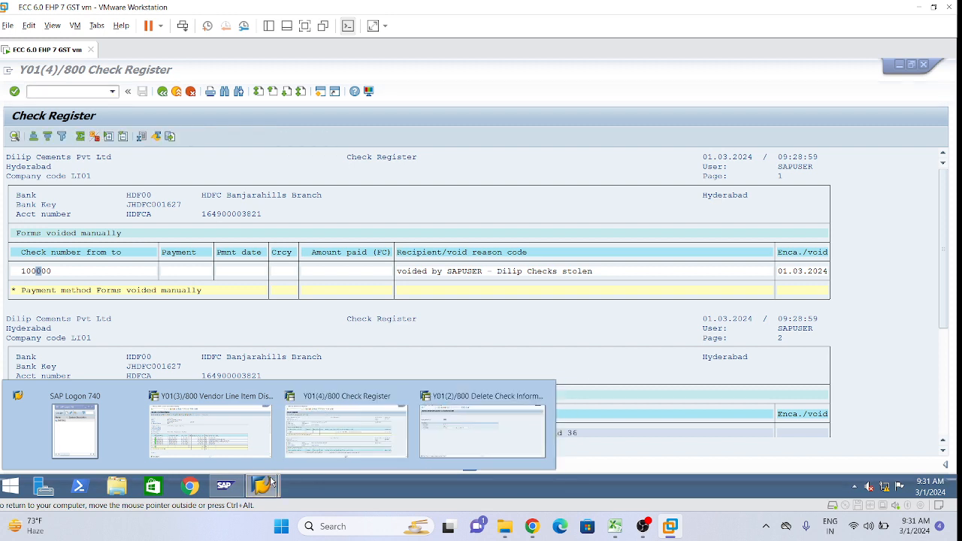
left_click(347, 429)
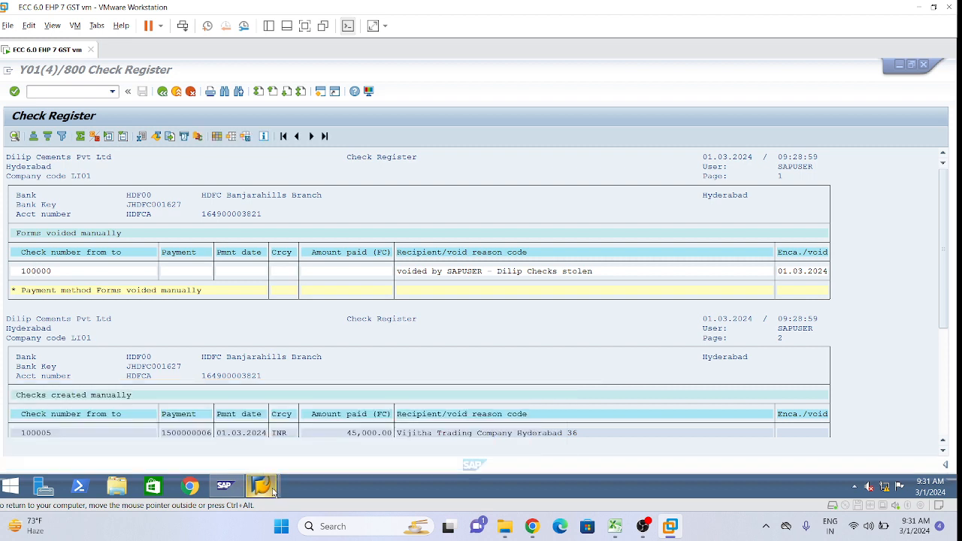
mouse_move(261, 485)
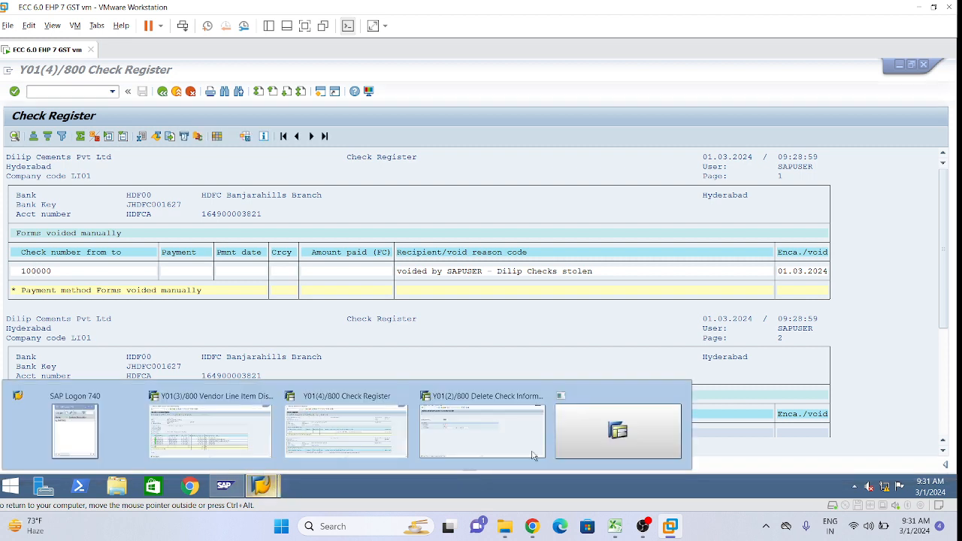
left_click(608, 428)
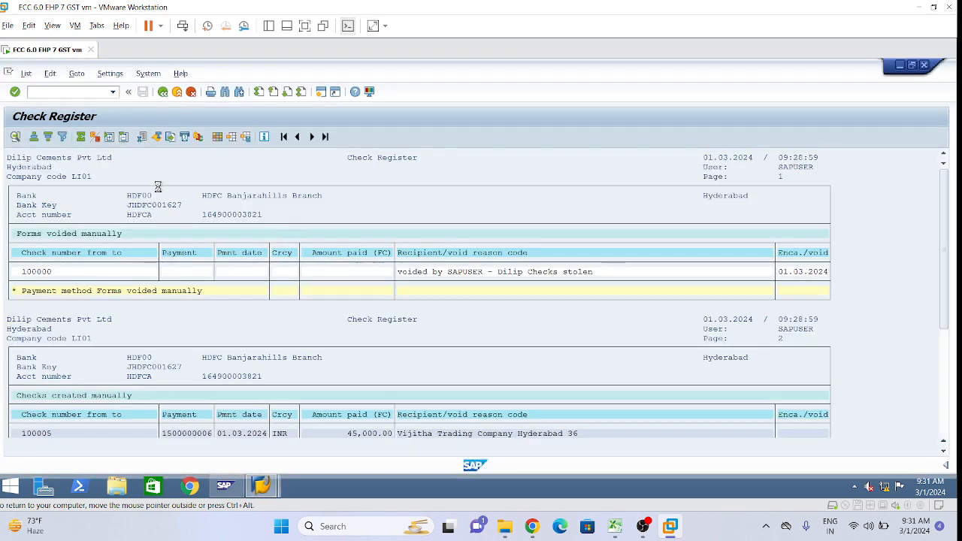
Switch to the SAP Management Console and refresh the Y01 instance.
left_click(224, 487)
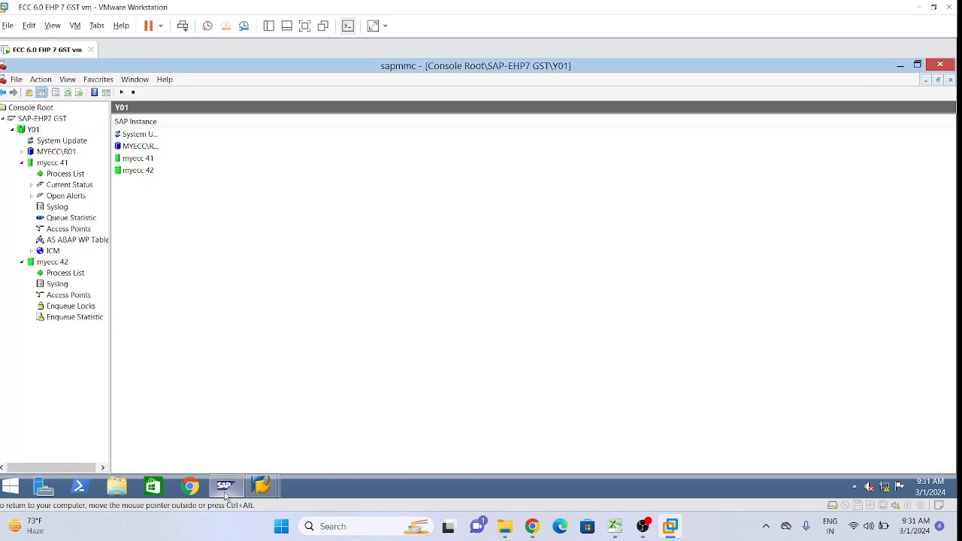
left_click(68, 94)
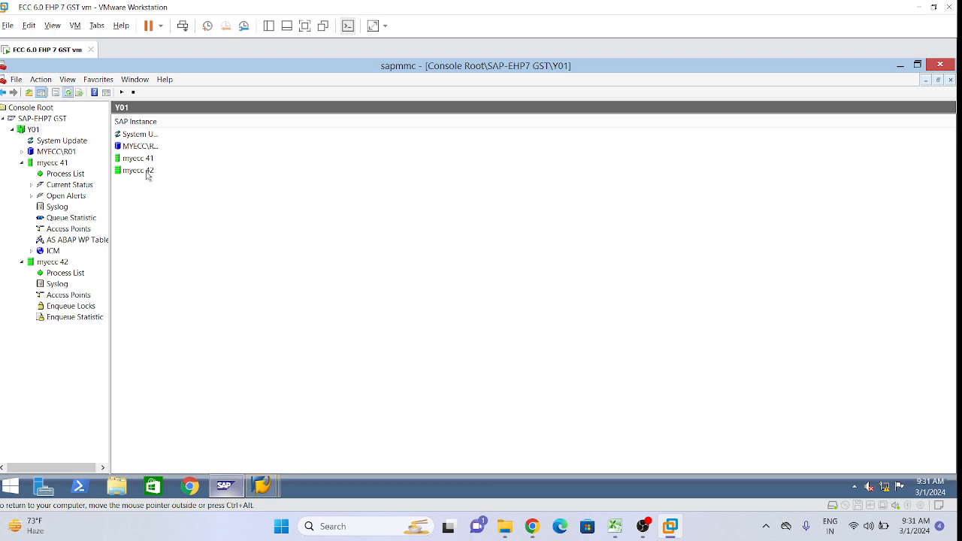
left_click(276, 479)
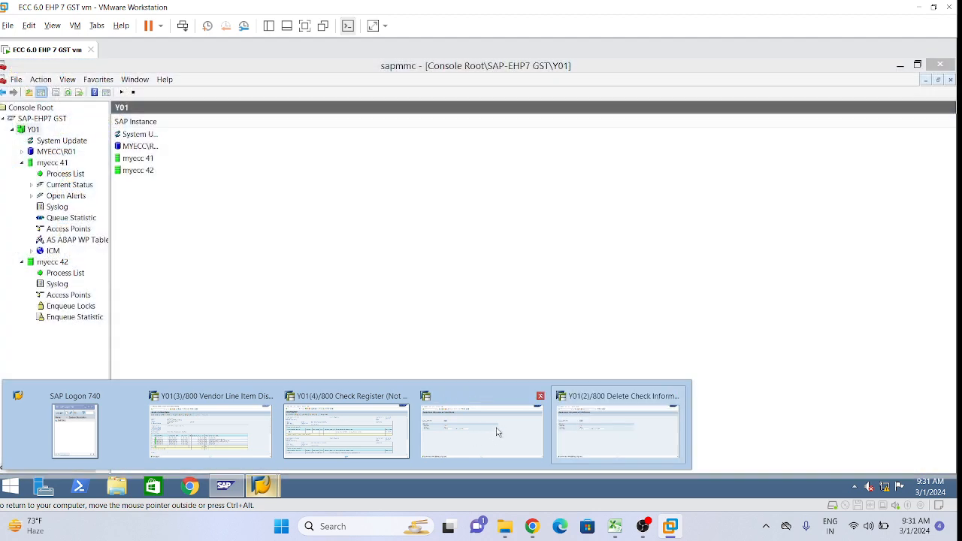
left_click(493, 428)
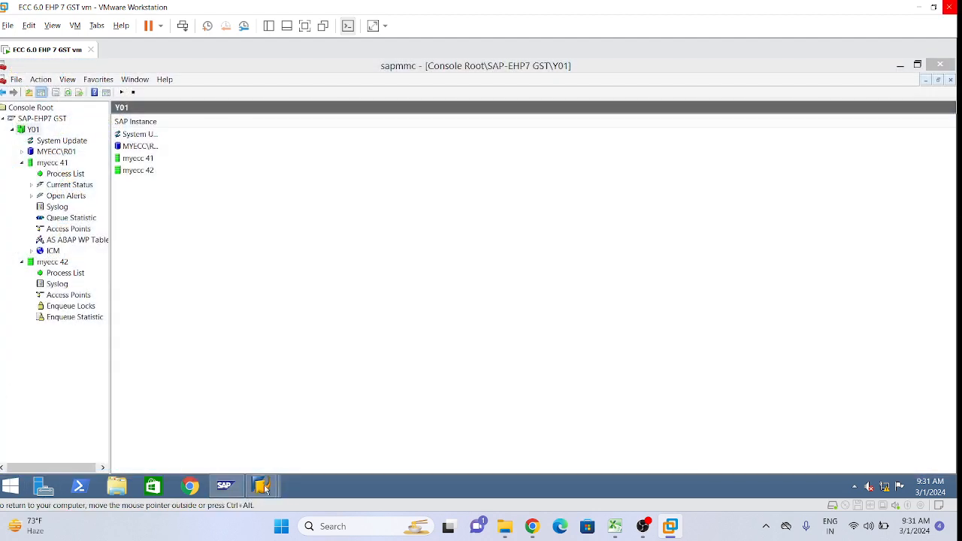
mouse_move(269, 490)
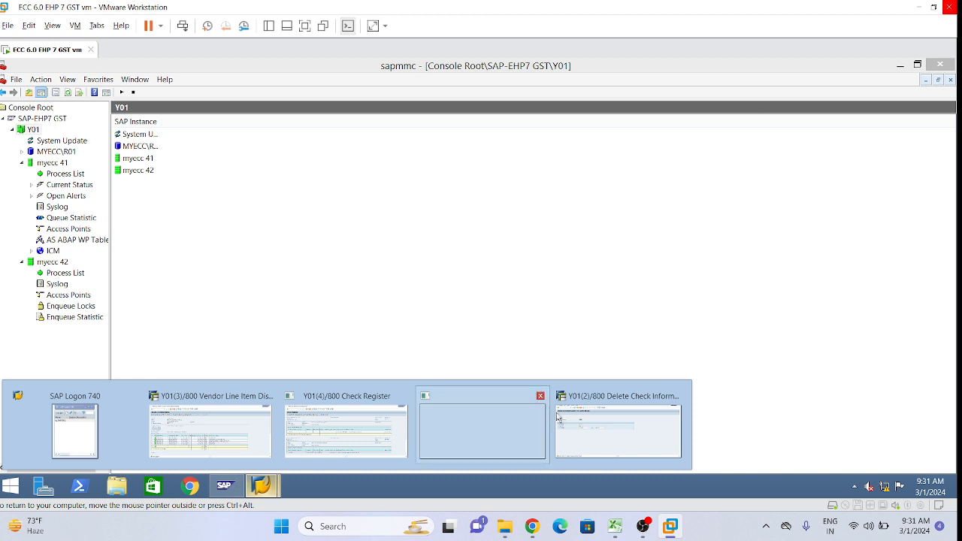
left_click(591, 423)
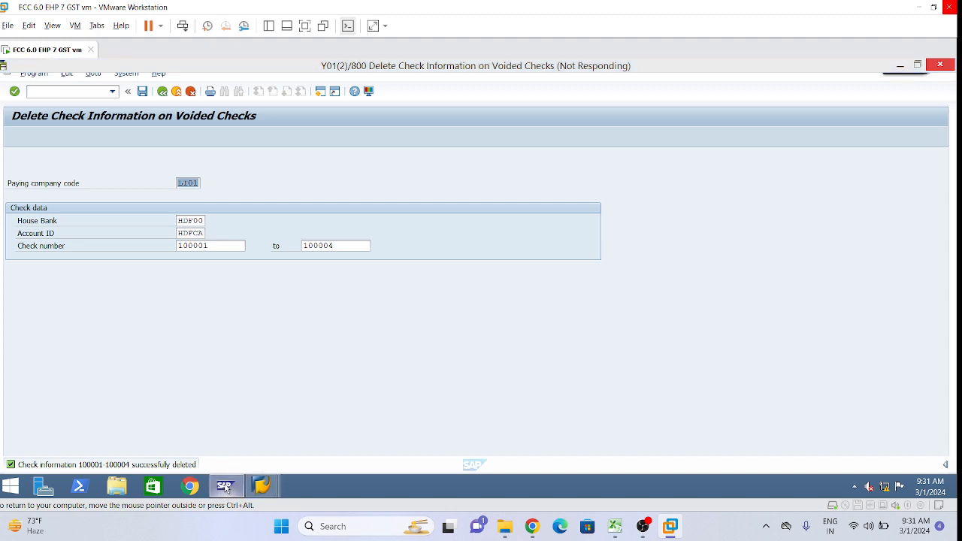
left_click(225, 487)
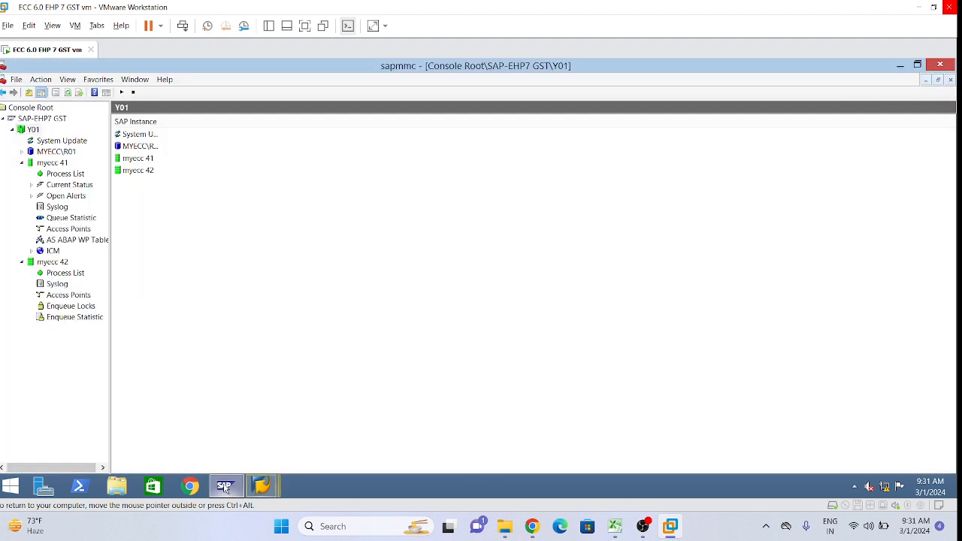
mouse_move(262, 486)
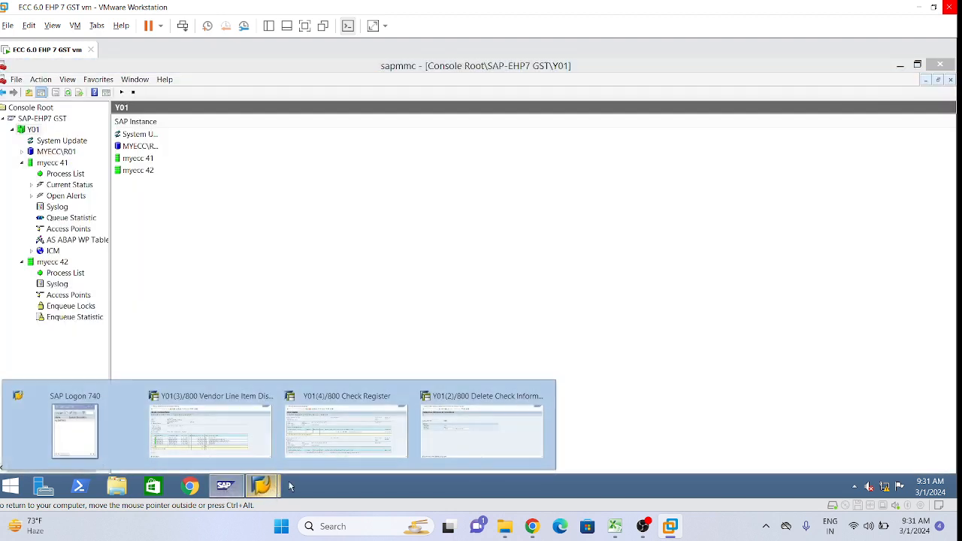
From the Delete Check Information session, start FCHI and display the check lots for company code LI01, house bank HDF00, account ID HDFCA.
left_click(435, 449)
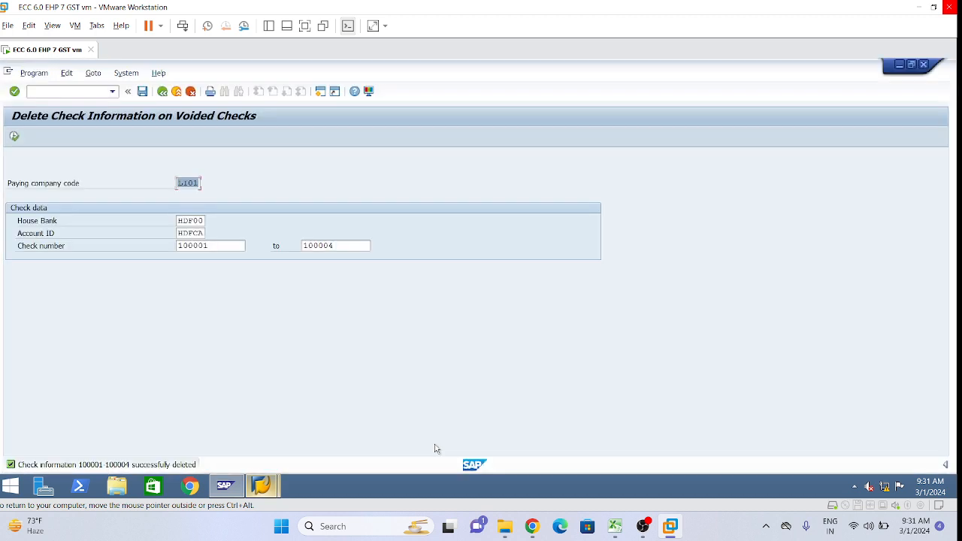
left_click(112, 91)
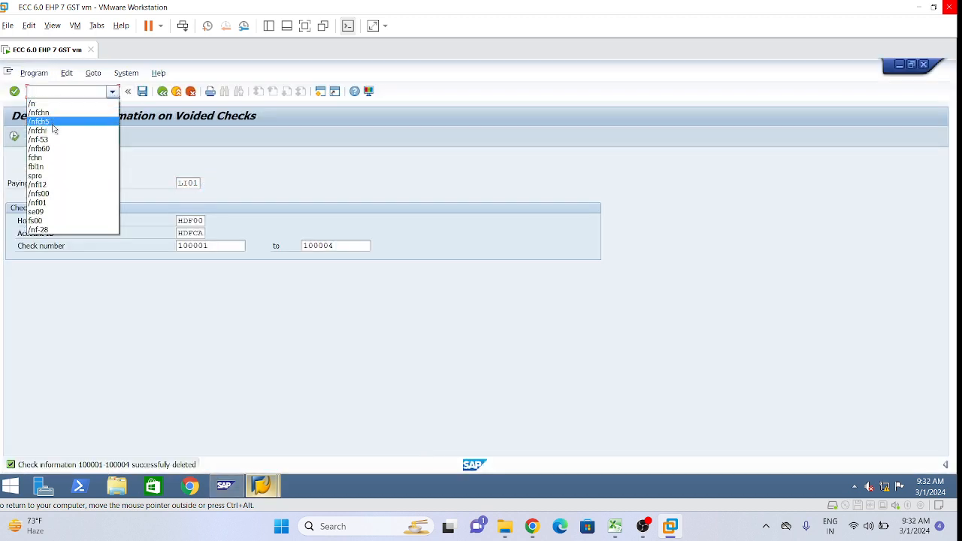
left_click(41, 130)
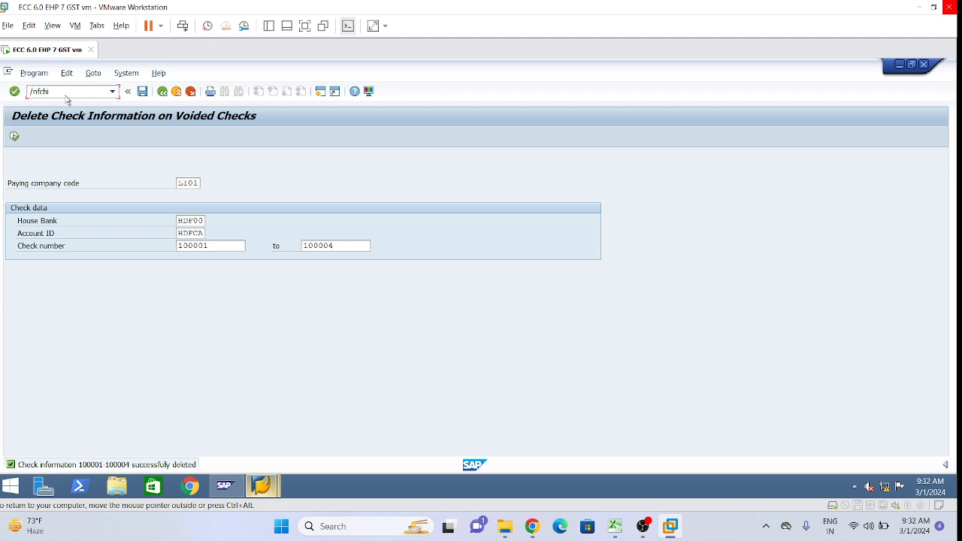
key("Return")
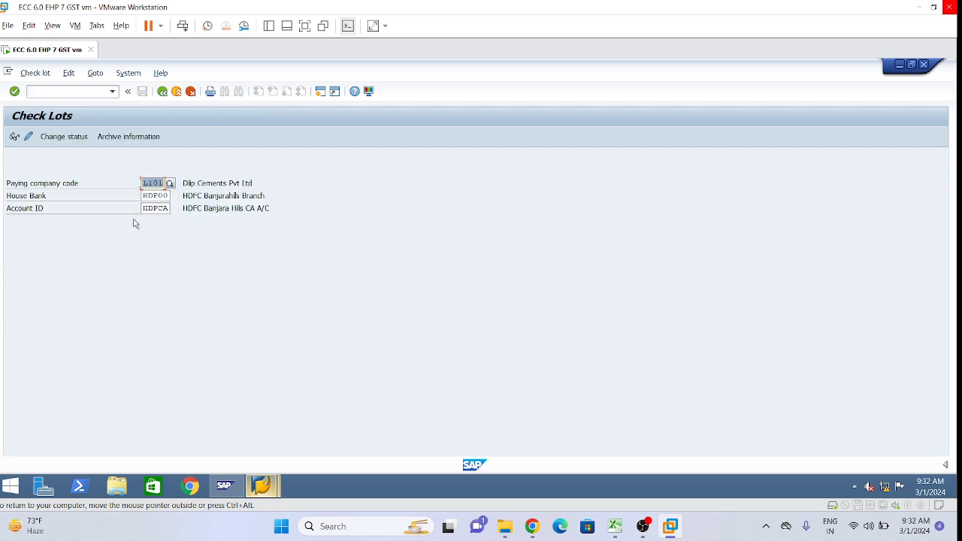
left_click(14, 137)
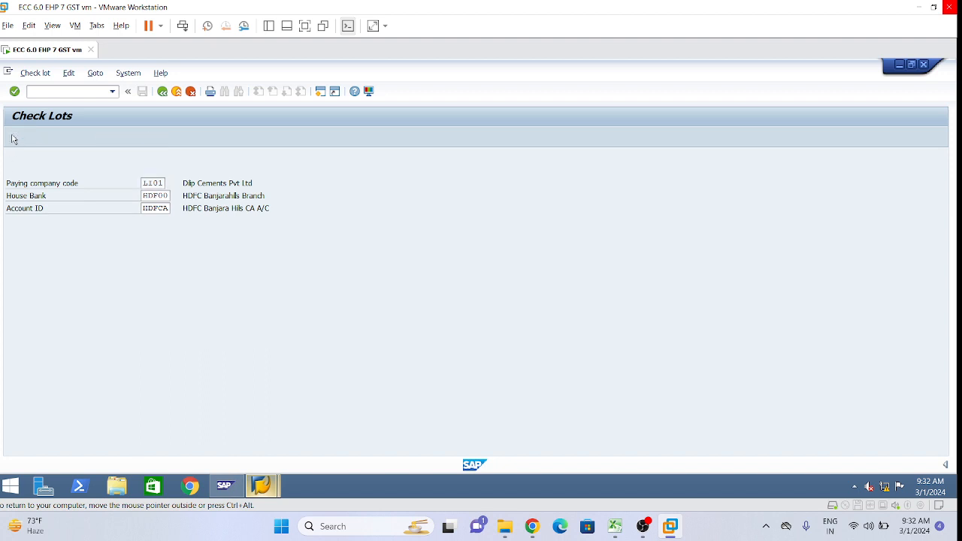
left_click(218, 233)
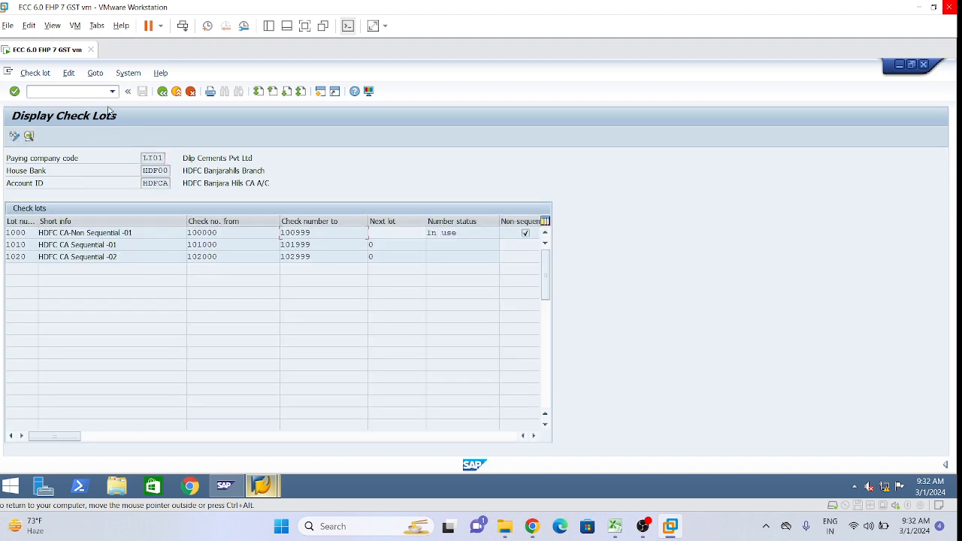
Start vendor invoice entry with transaction FB60 from the check lots display.
left_click(112, 91)
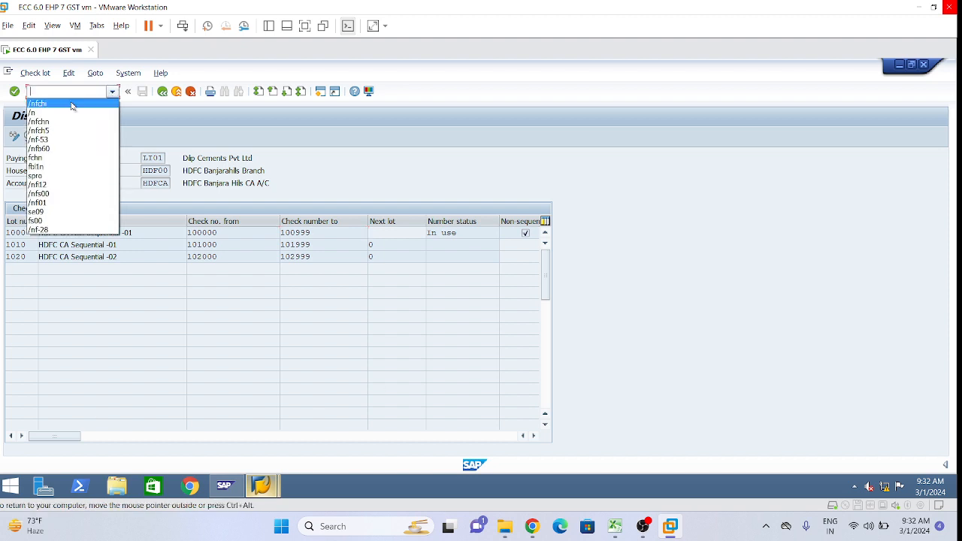
left_click(59, 148)
left_click(59, 92)
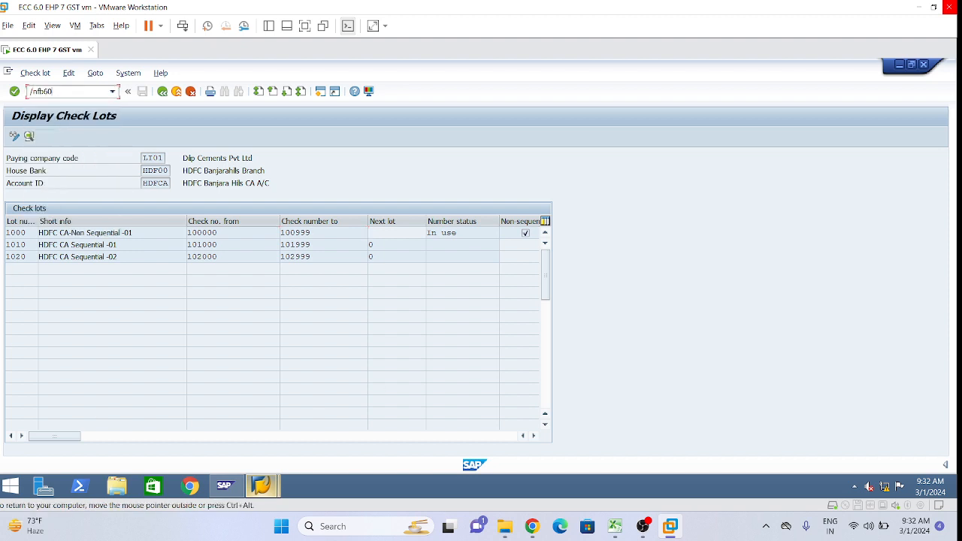
key("Return")
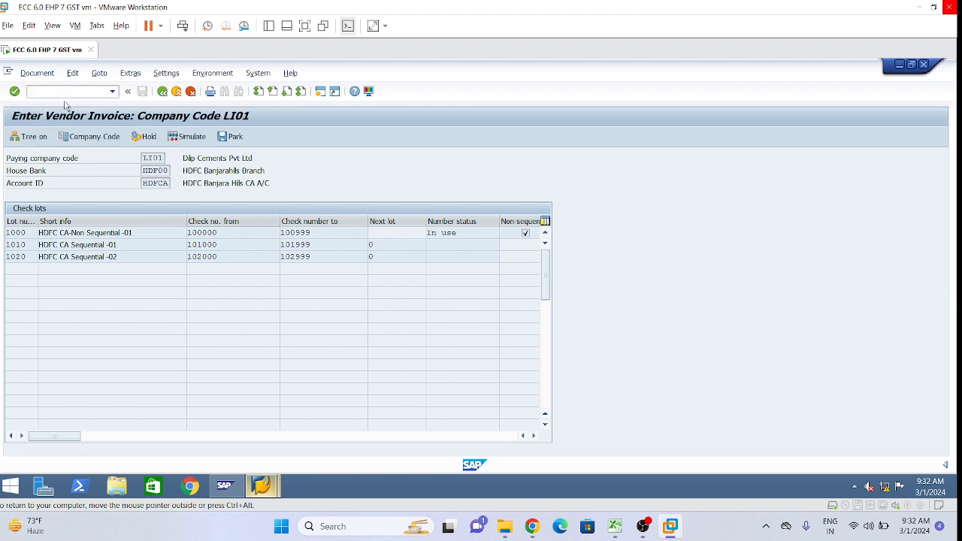
Enter the vendor number, invoice date 01.03.2024 and reference MCP-03 in the vendor invoice's basic data.
left_click(117, 196)
left_click(117, 207)
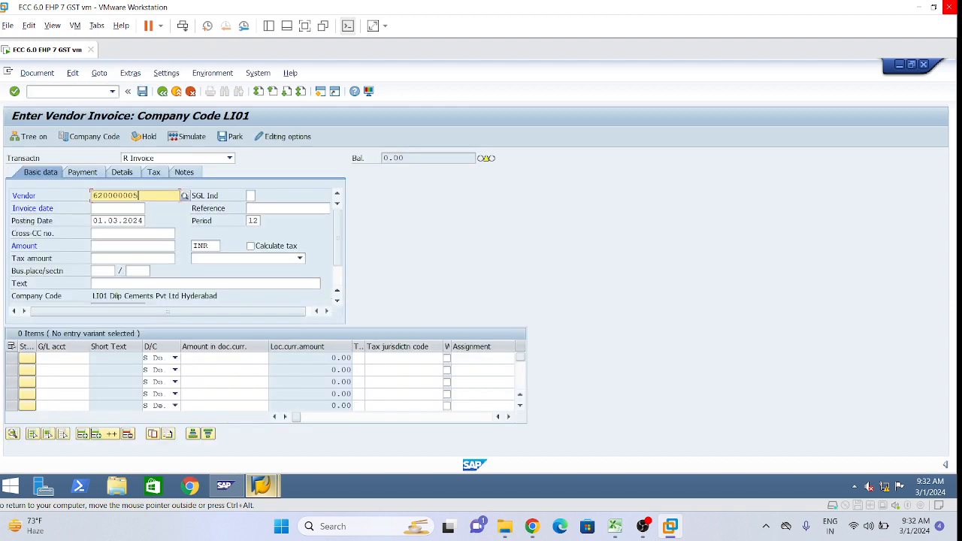
left_click(118, 208)
left_click(136, 218)
left_click(284, 207)
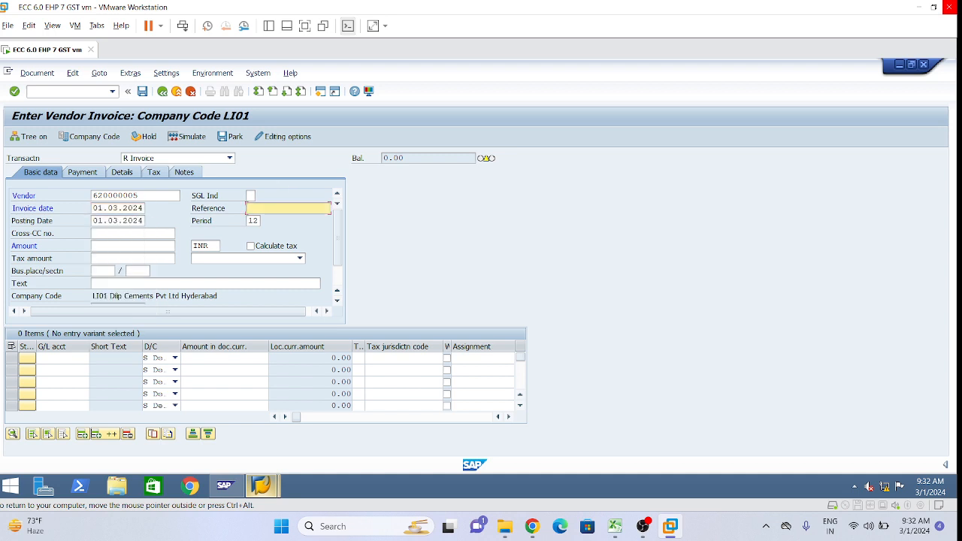
type("MCP-03")
key("Return")
Set the invoice amount to 20000 INR and add a first line item for G/L account 430100 with amount *.
left_click(66, 358)
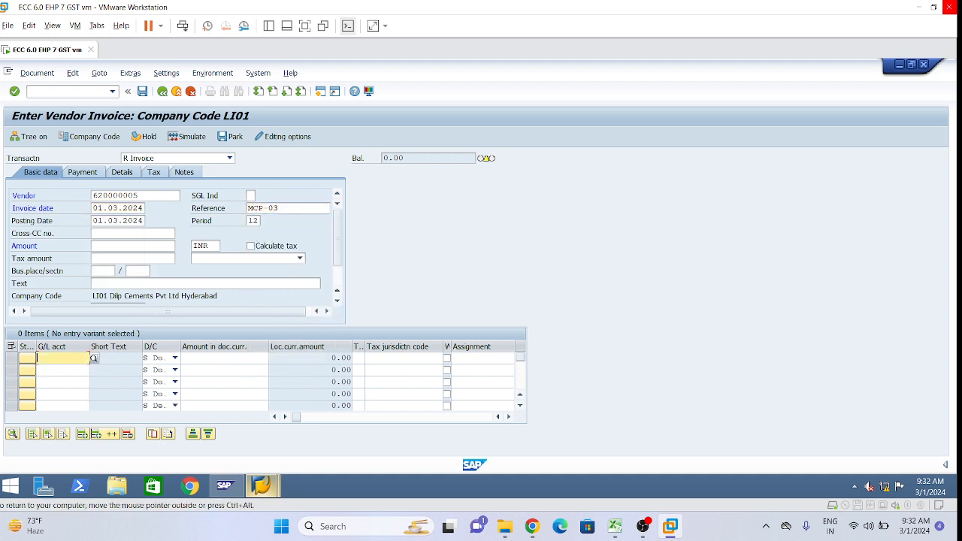
left_click(60, 369)
left_click(233, 359)
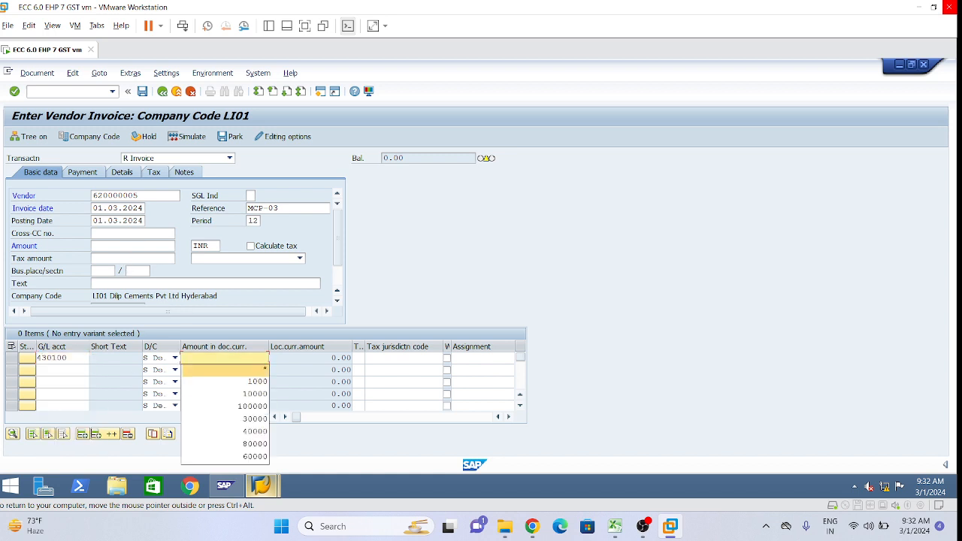
left_click(120, 246)
left_click(109, 294)
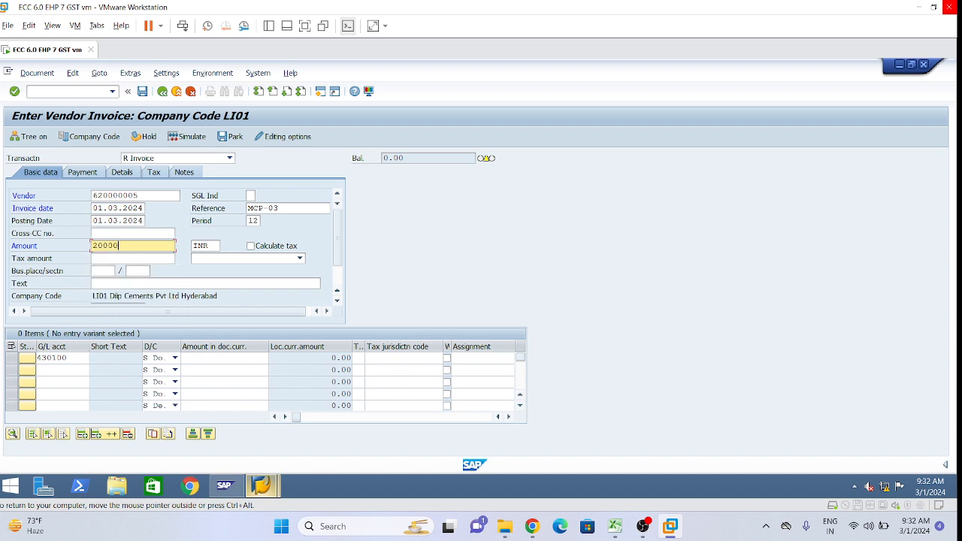
left_click(233, 358)
left_click(263, 372)
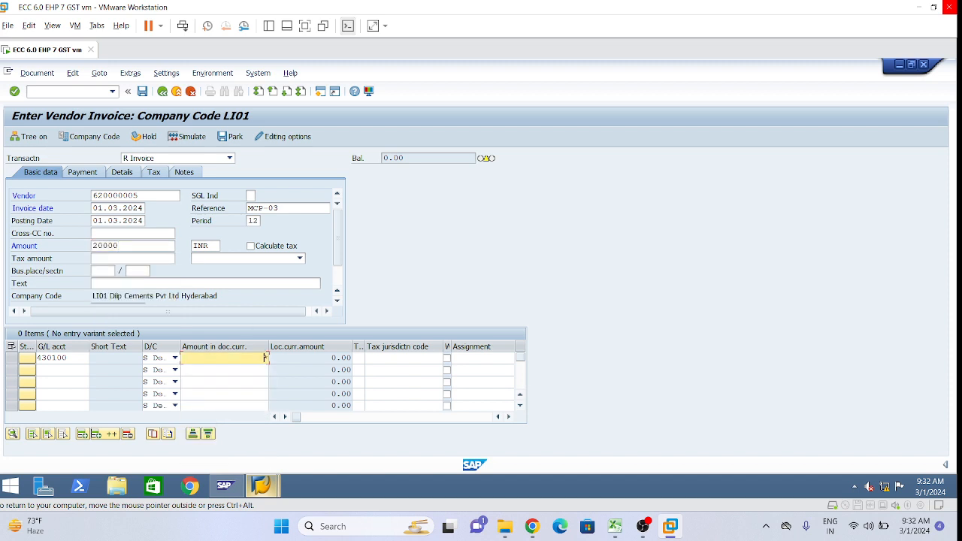
Set the business area of the G/L account 430100 line item to LHYD.
left_click(398, 358)
key("Tab")
key("Tab")
key("Tab")
key("Tab")
key("Tab")
key("Tab")
key("Tab")
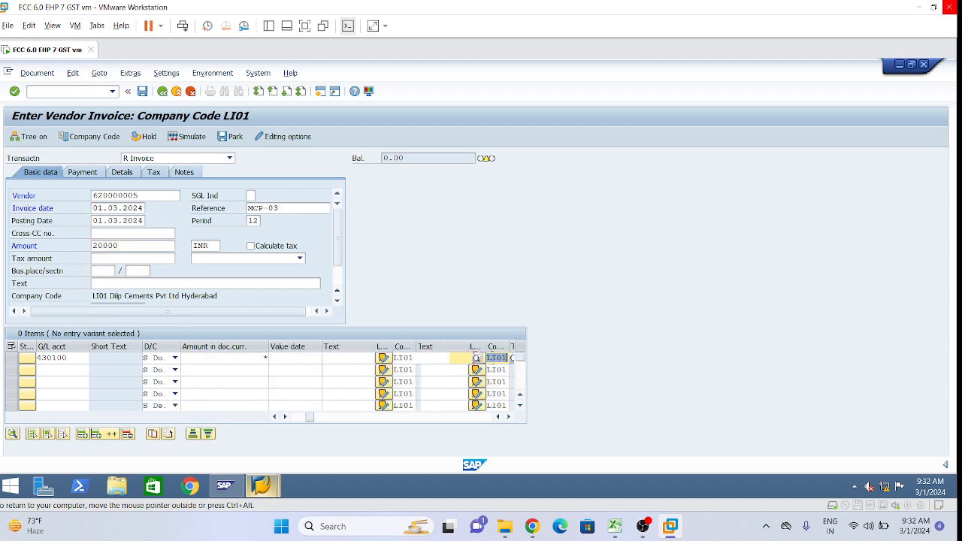
type("LHYD")
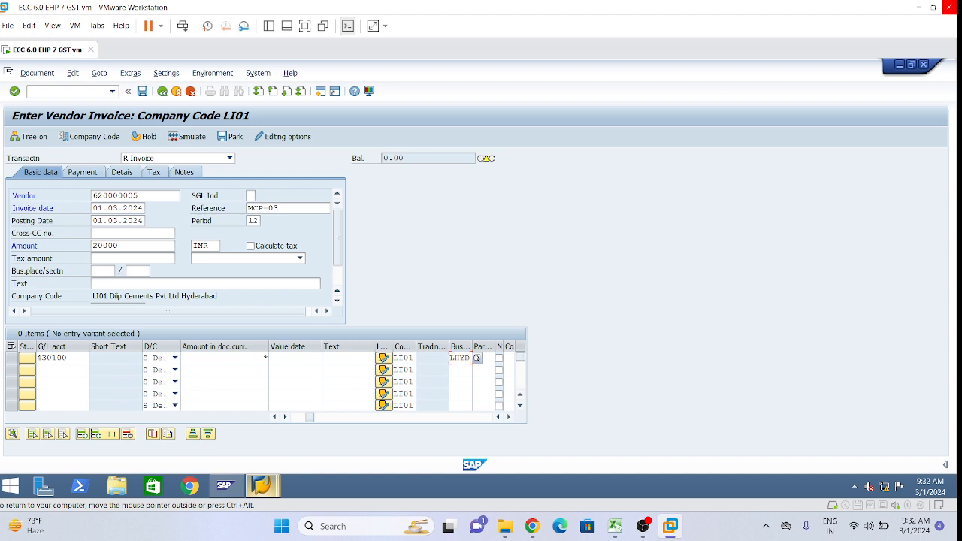
Assign profit center 1000 to the invoice line item and post the vendor invoice.
key("Tab")
key("Tab")
key("Tab")
key("Tab")
key("Tab")
key("Tab")
key("Tab")
key("Tab")
key("Tab")
key("Tab")
key("Tab")
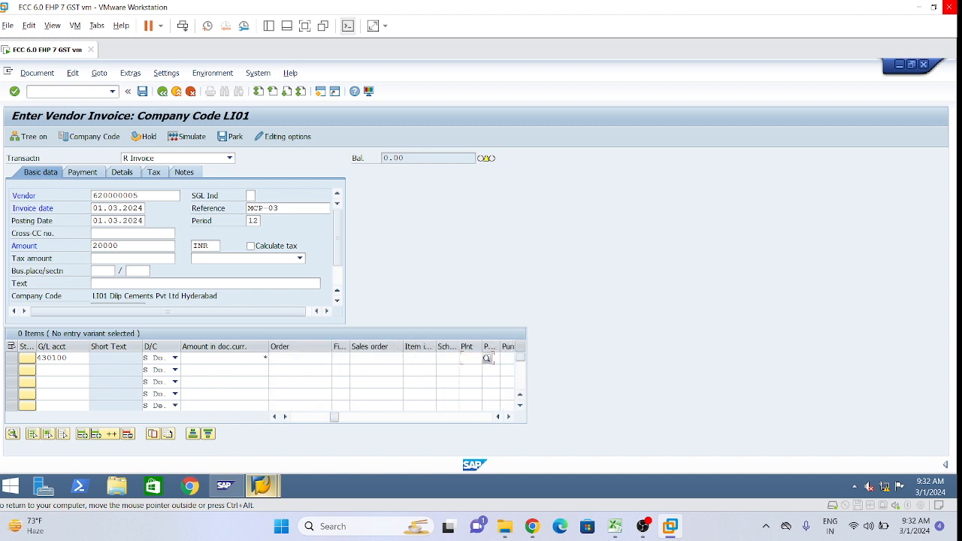
left_click(461, 369)
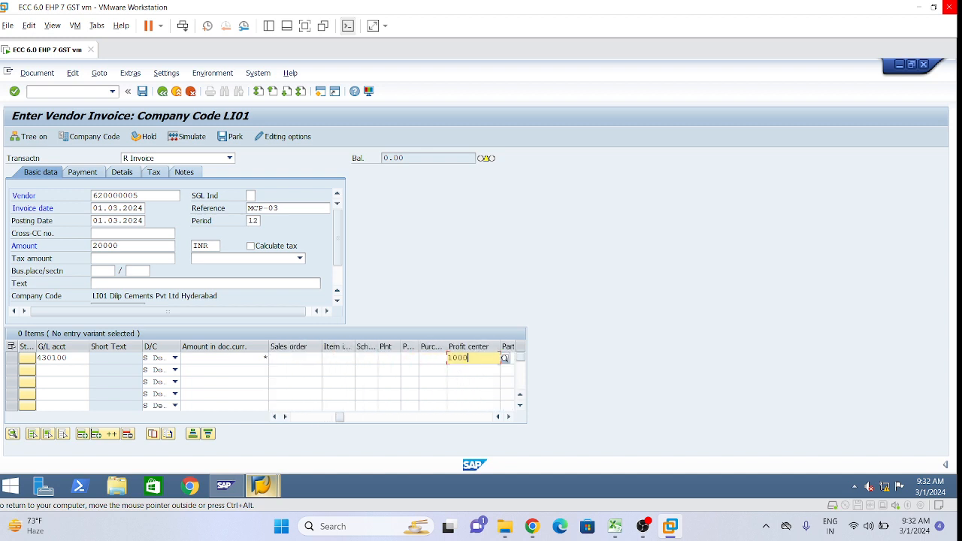
key("Return")
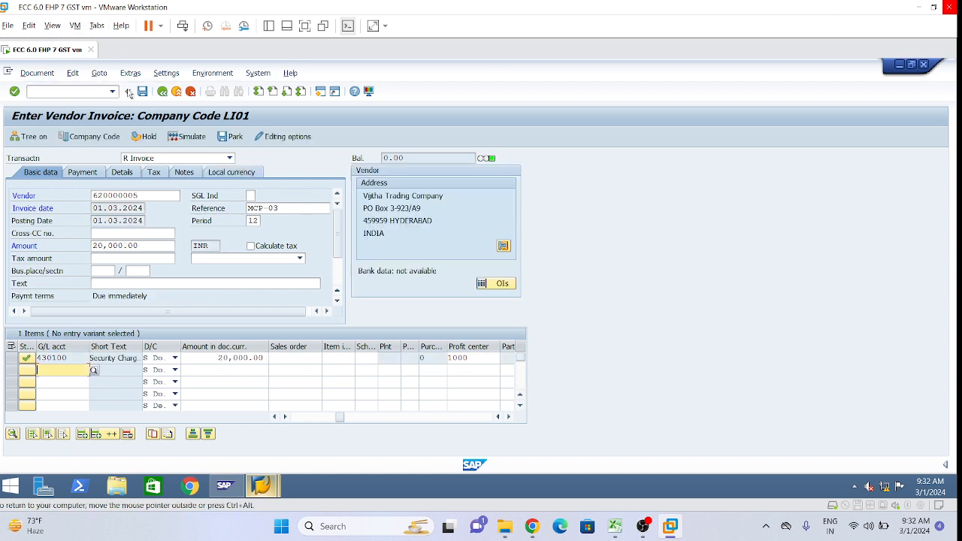
left_click(141, 92)
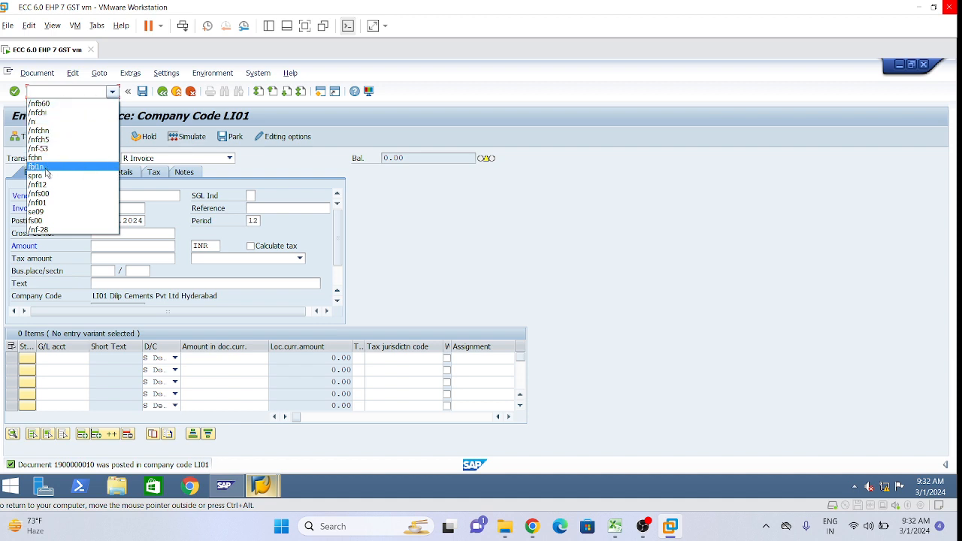
Start outgoing payment F-53 and enter document date 01.03.2024, bank G/L account 241001 and amount 20000.
left_click(60, 149)
key("Return")
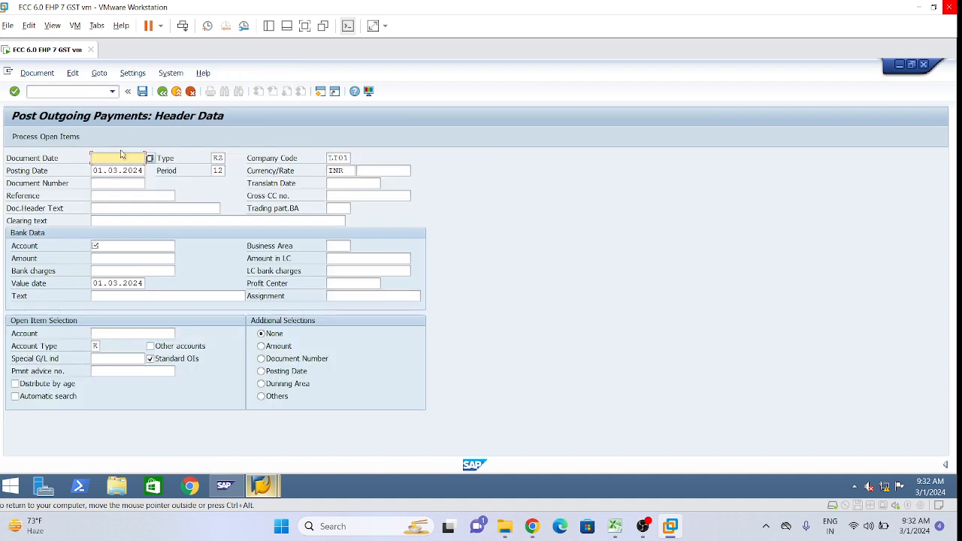
left_click(124, 156)
left_click(117, 169)
left_click(106, 246)
left_click(111, 257)
left_click(111, 259)
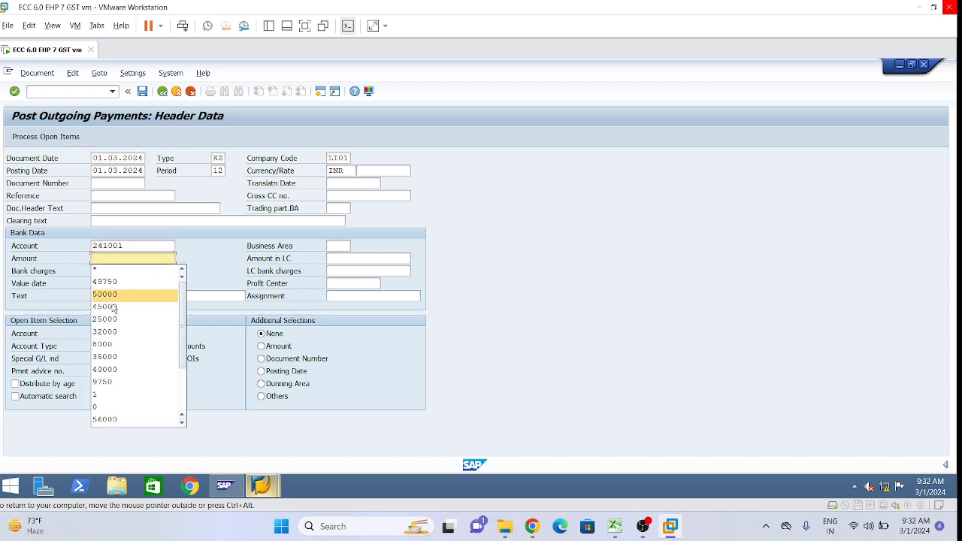
left_click(114, 371)
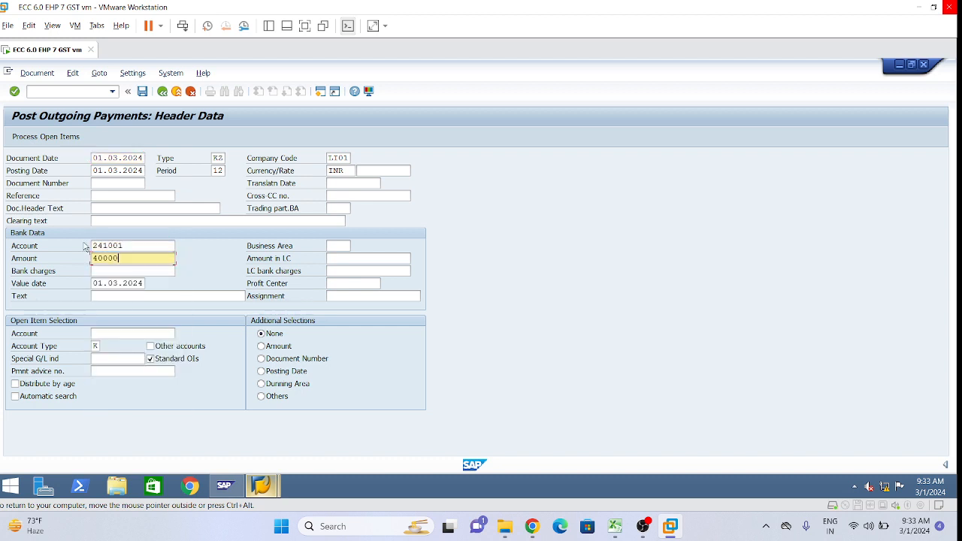
type("2")
Select the vendor's open items, assign the 20,000 INR invoice to the payment and post it.
left_click(132, 333)
left_click(129, 346)
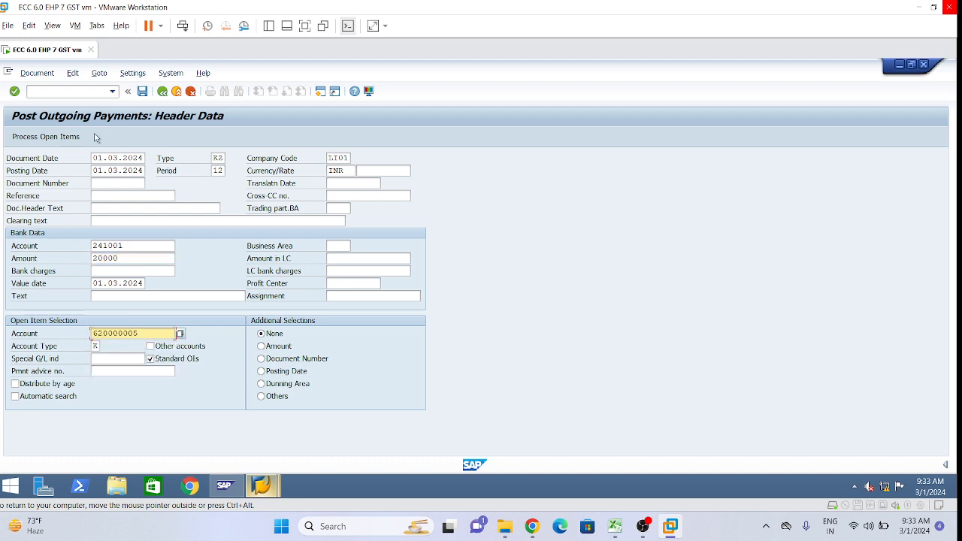
left_click(45, 137)
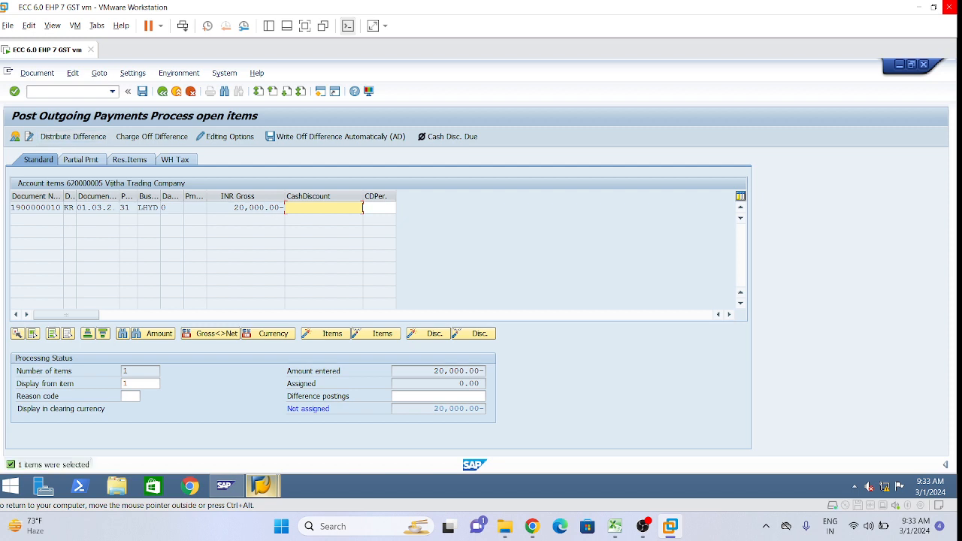
double_click(251, 207)
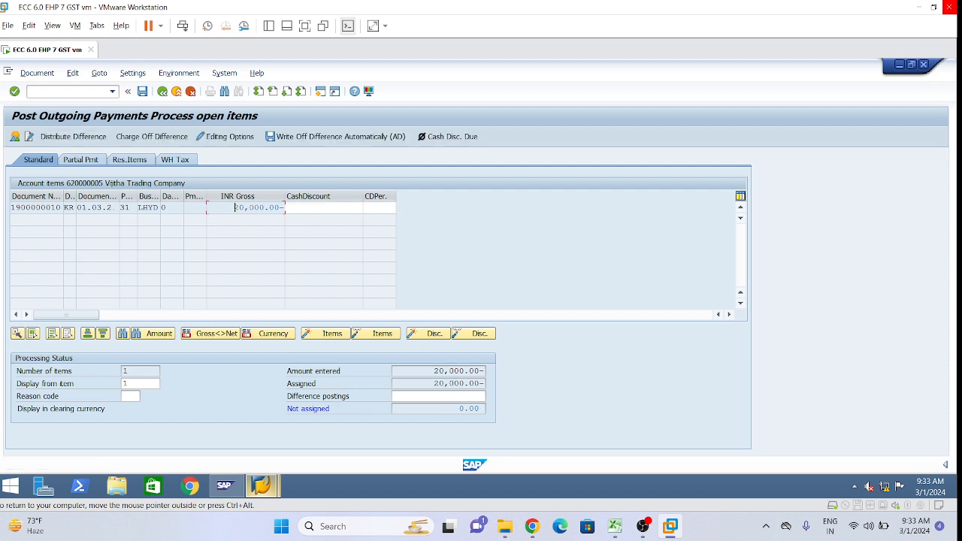
left_click(142, 91)
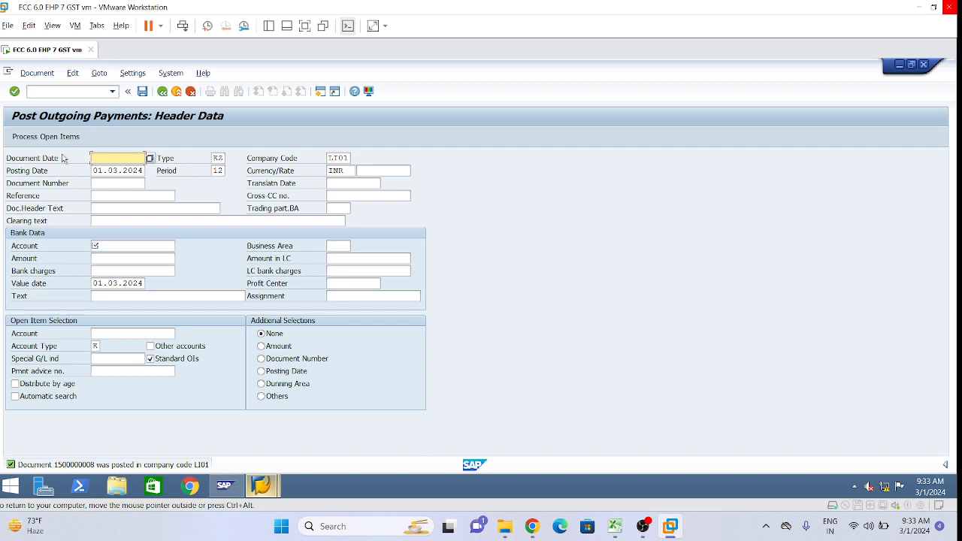
left_click(113, 90)
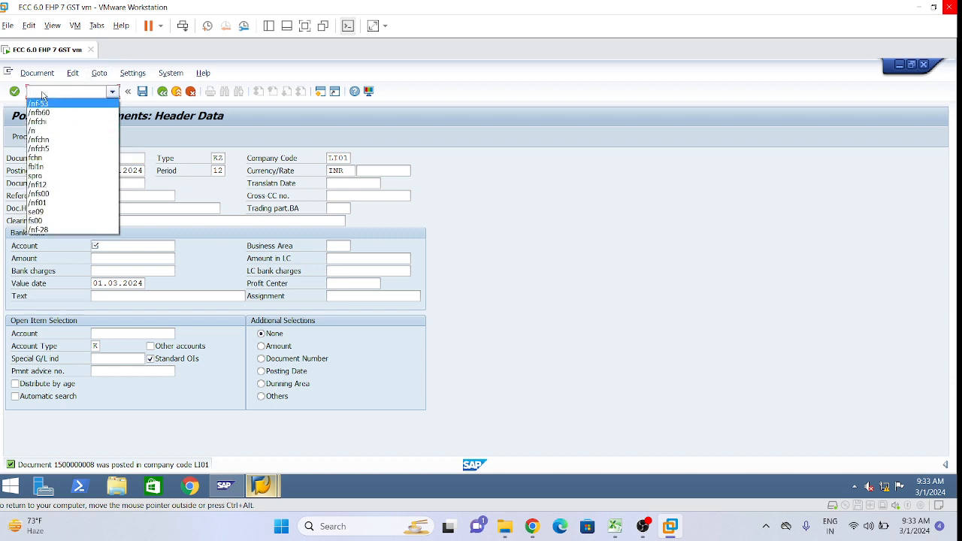
left_click(54, 148)
left_click(76, 91)
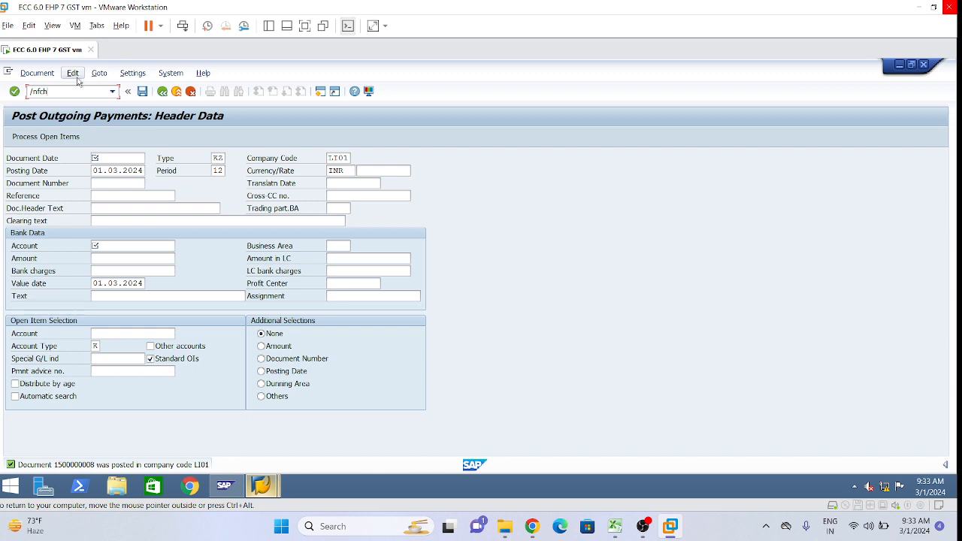
key("Return")
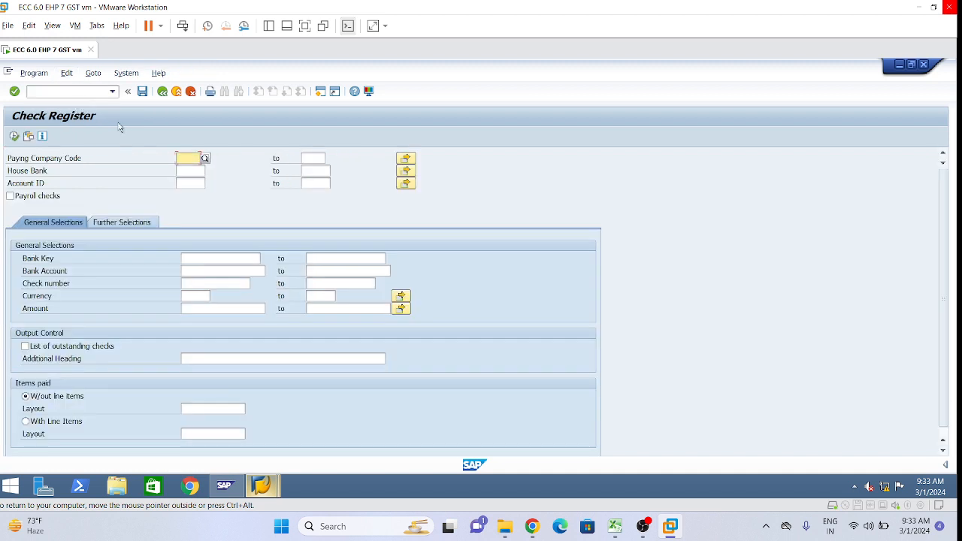
key("space")
left_click(190, 171)
left_click(190, 171)
key("space")
left_click(193, 182)
left_click(191, 184)
left_click(195, 195)
Start FCH5 and try to create check information for the payment document with check number 100004.
left_click(112, 91)
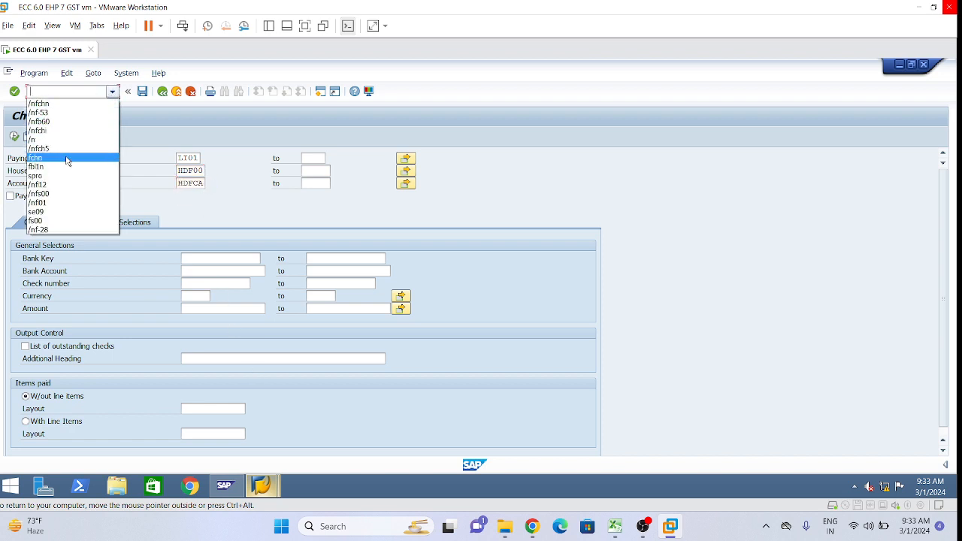
left_click(65, 142)
left_click(113, 92)
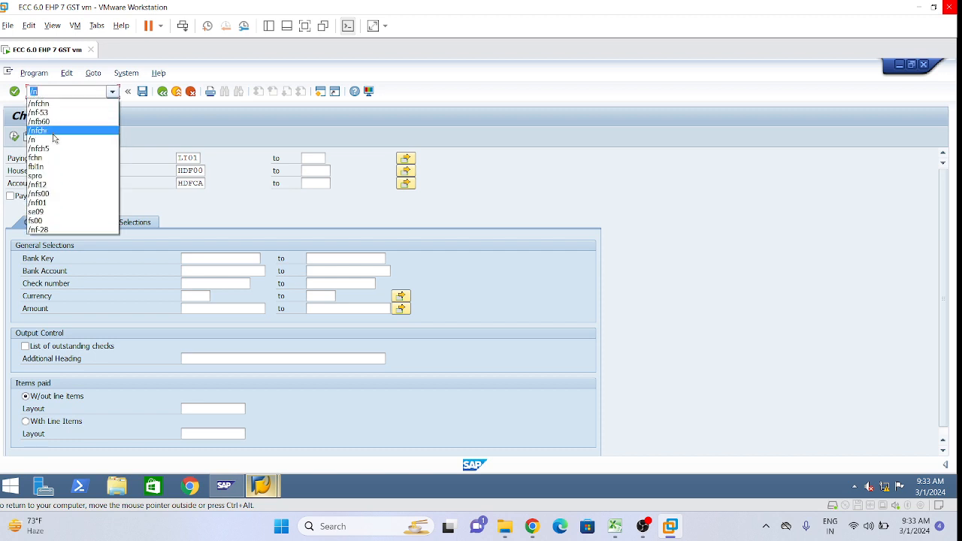
left_click(53, 148)
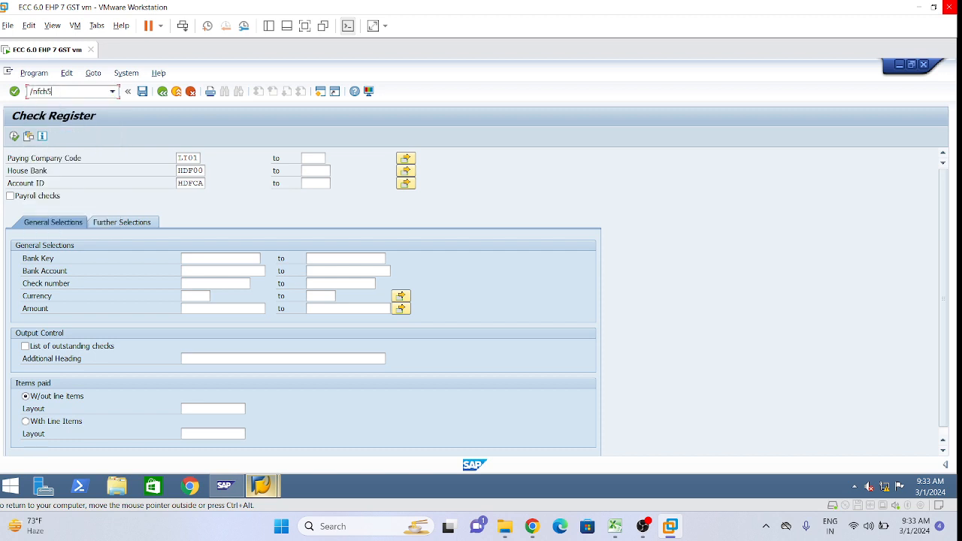
key("Return")
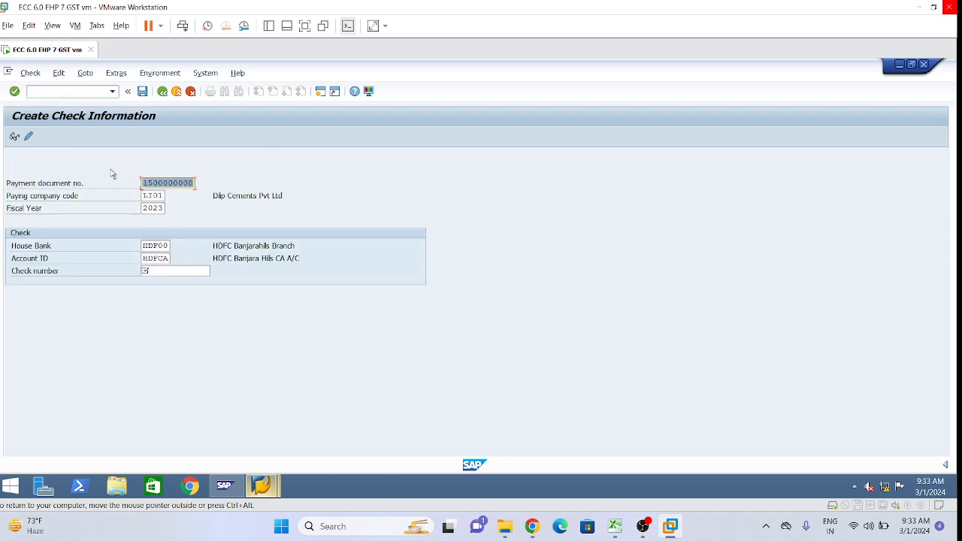
left_click(146, 271)
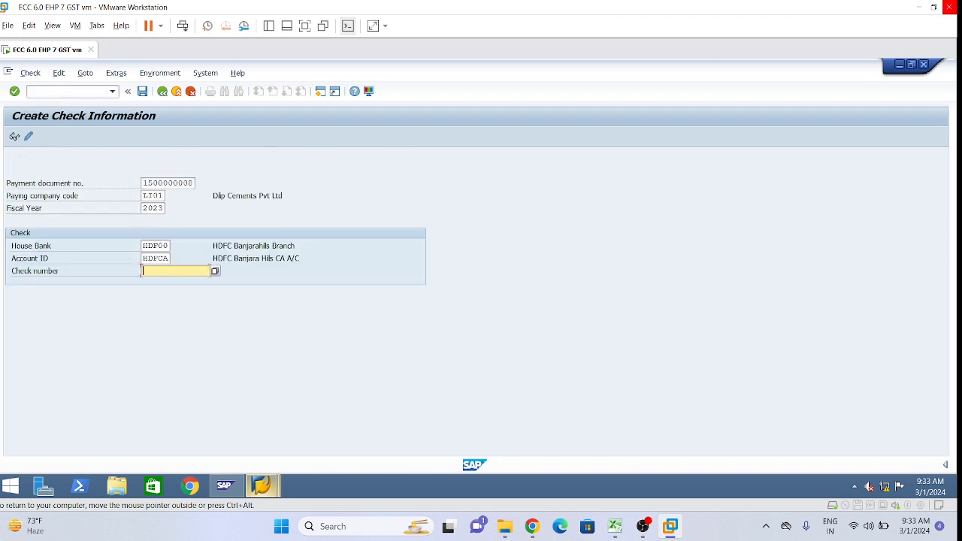
left_click(160, 271)
type("1000")
key("Down")
key("Return")
key("Return")
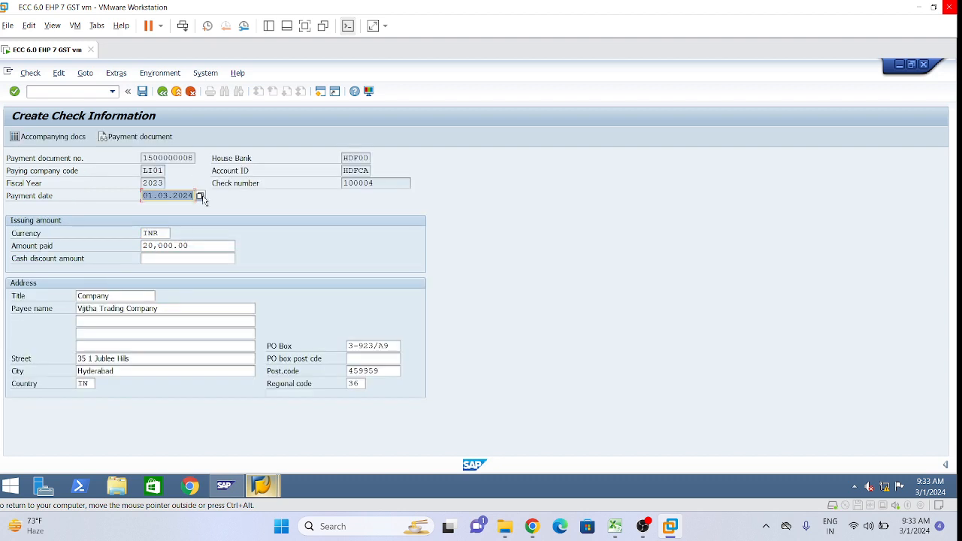
Leave the check information for check number 100004 without saving and return to SAP Easy Access.
left_click(163, 91)
left_click(248, 277)
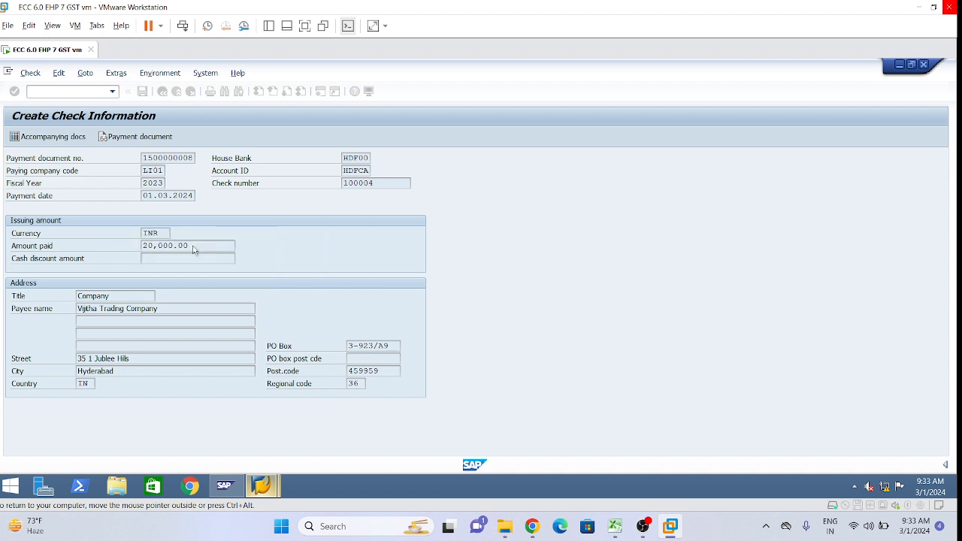
left_click(174, 92)
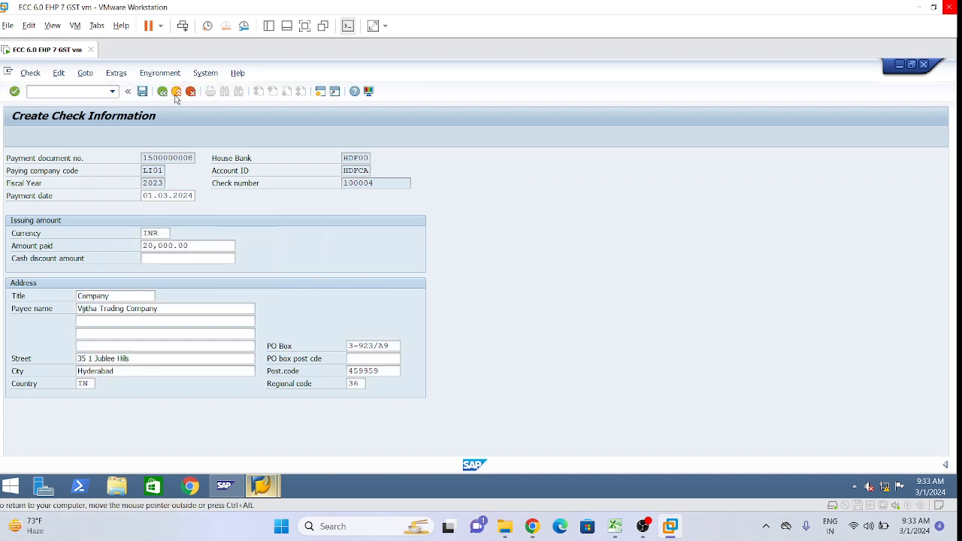
left_click(248, 277)
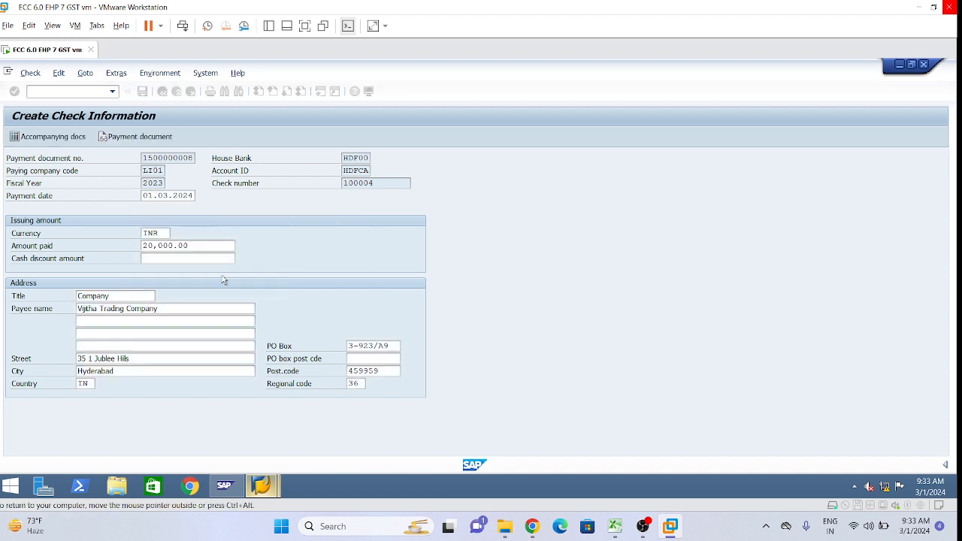
left_click(175, 92)
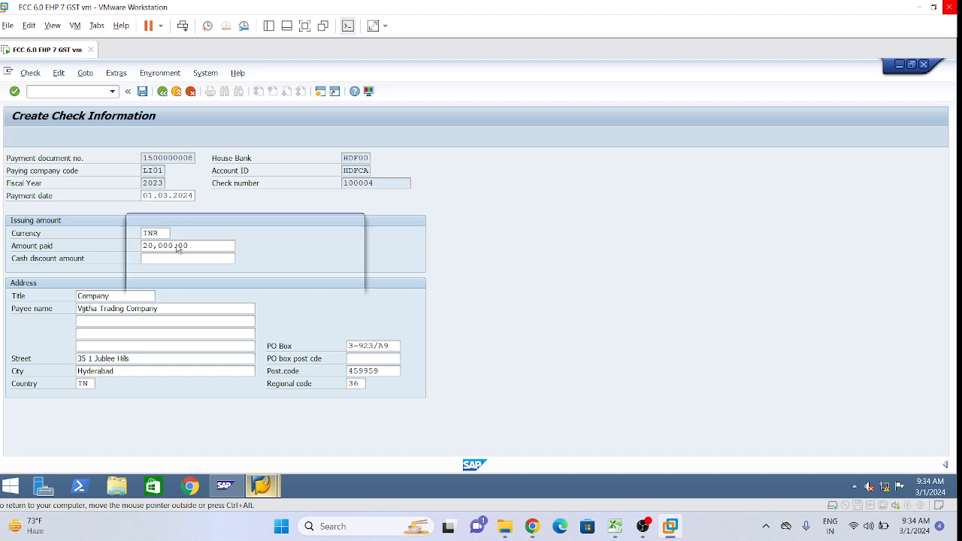
left_click(175, 278)
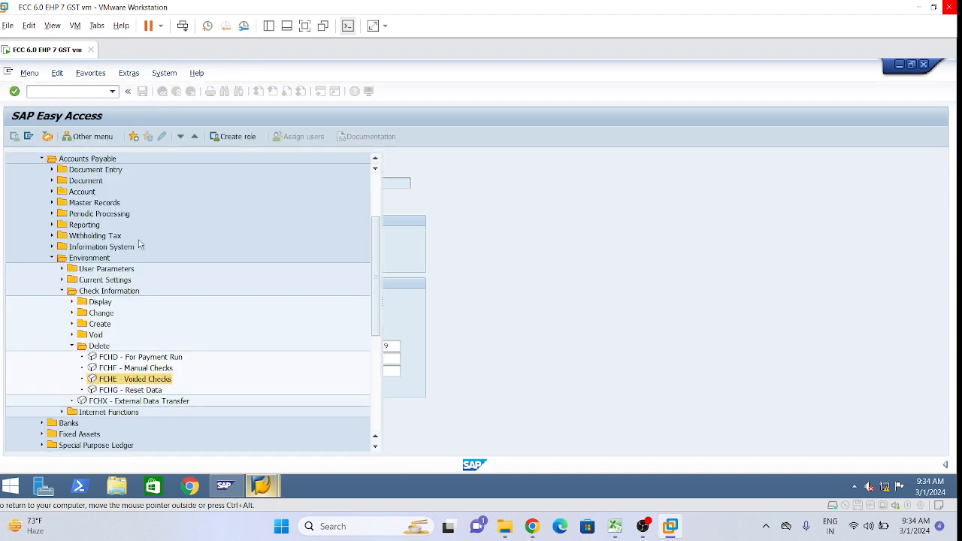
Start FCH5 from SAP Easy Access, enter check number 100001 for the payment document and save the check information.
left_click(112, 90)
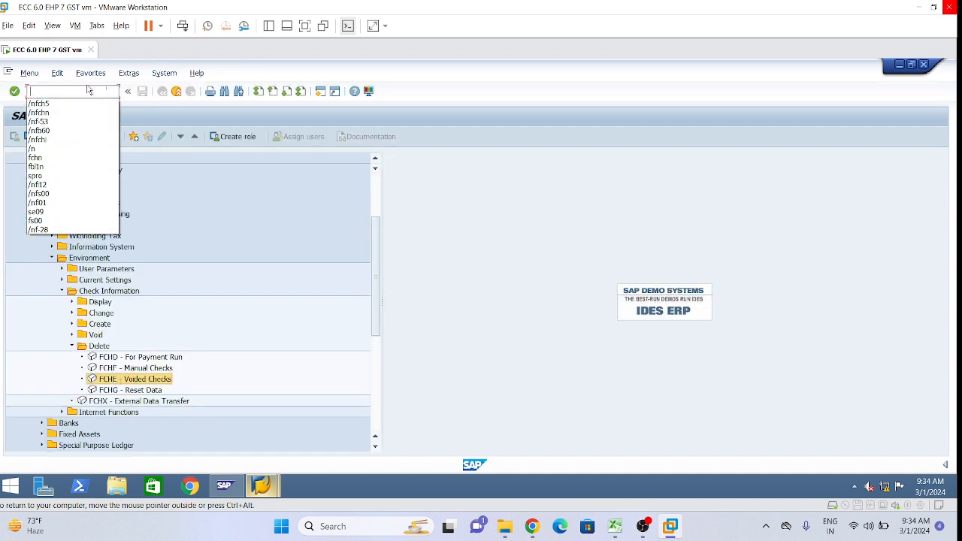
left_click(45, 103)
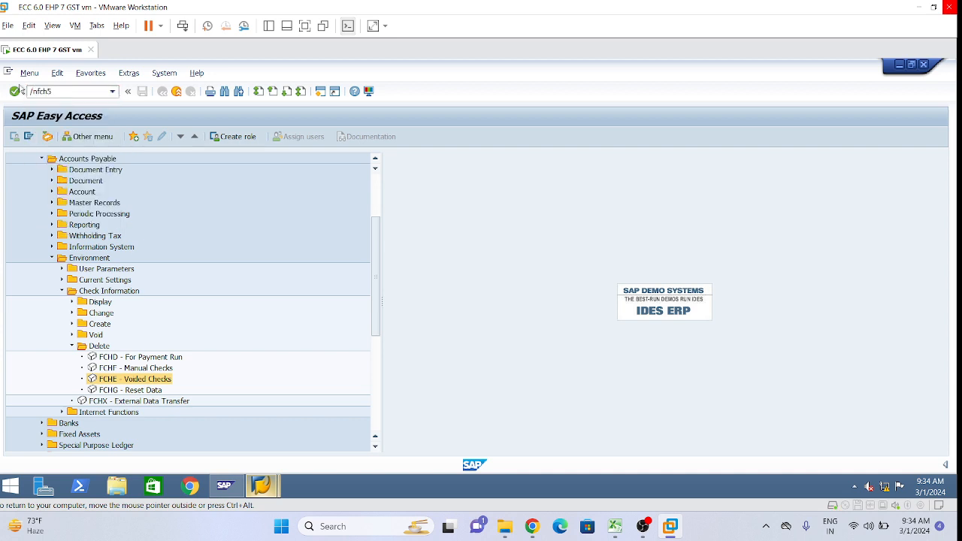
key("Return")
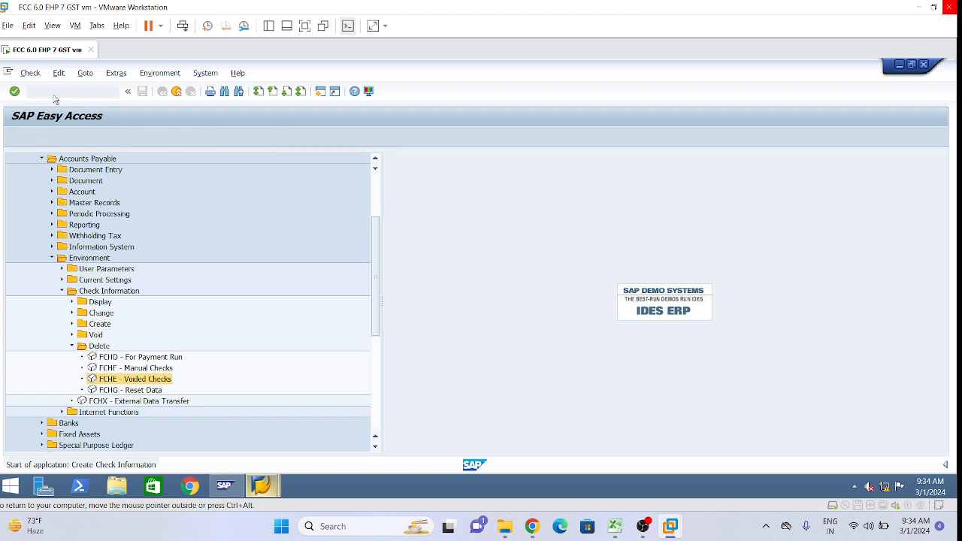
left_click(146, 271)
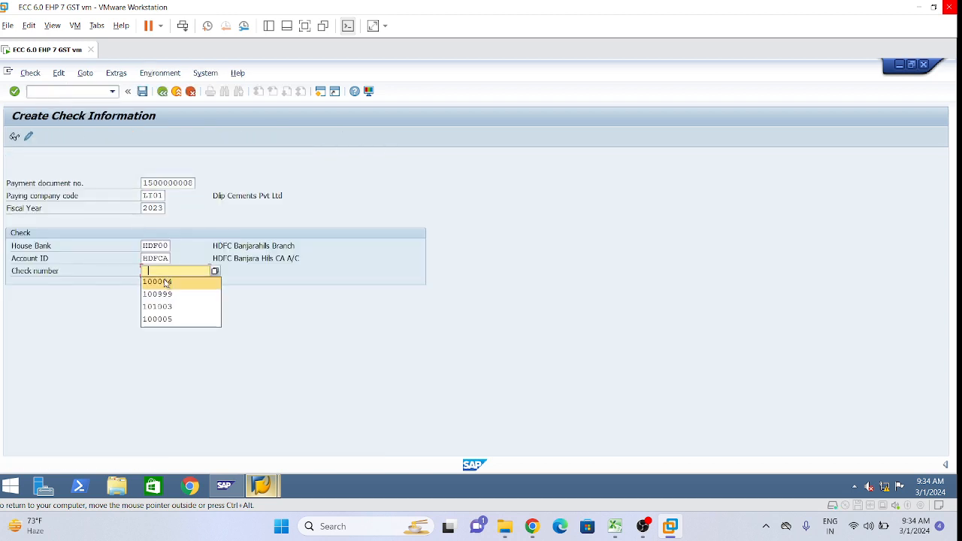
left_click(169, 278)
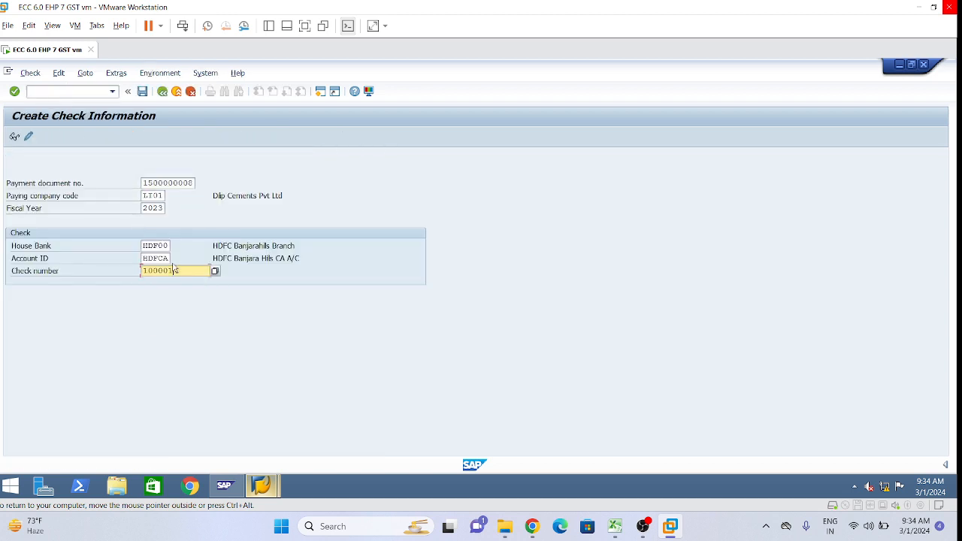
key("Return")
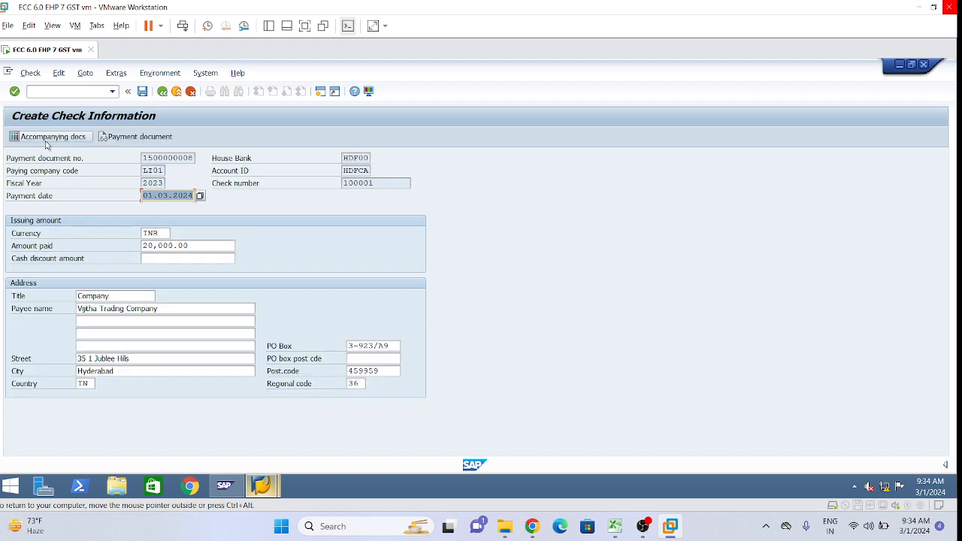
left_click(142, 92)
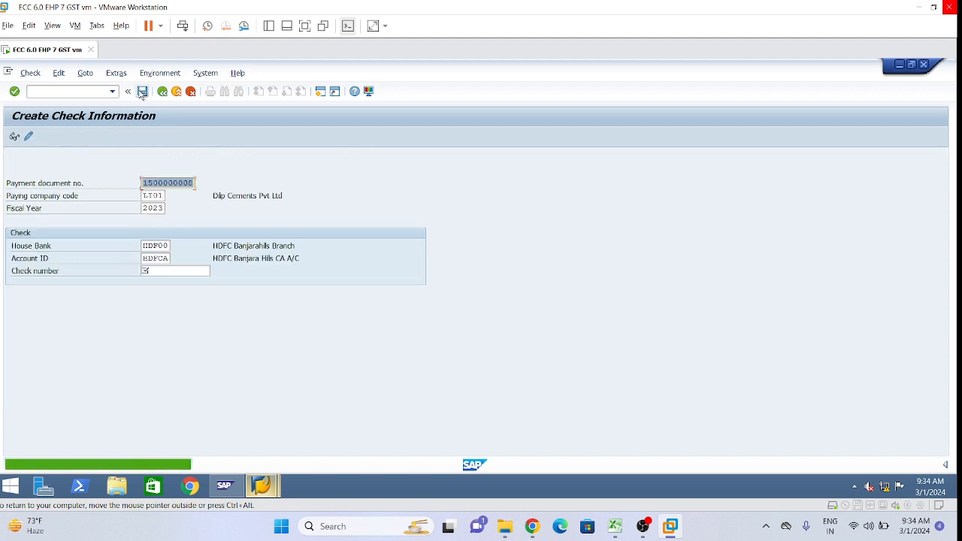
Switch to the open Check Register session, return to its selection screen and rerun the report for house bank HDF00.
mouse_move(275, 488)
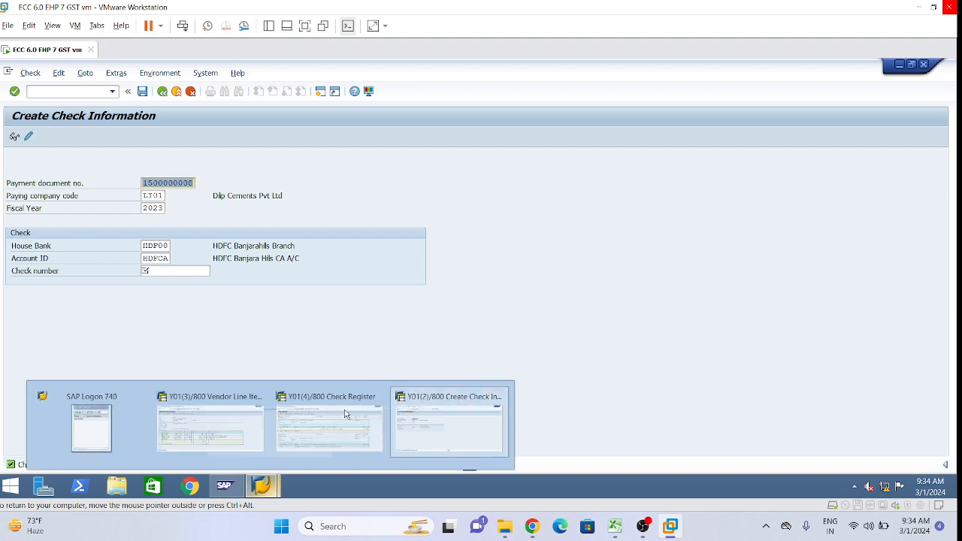
left_click(346, 415)
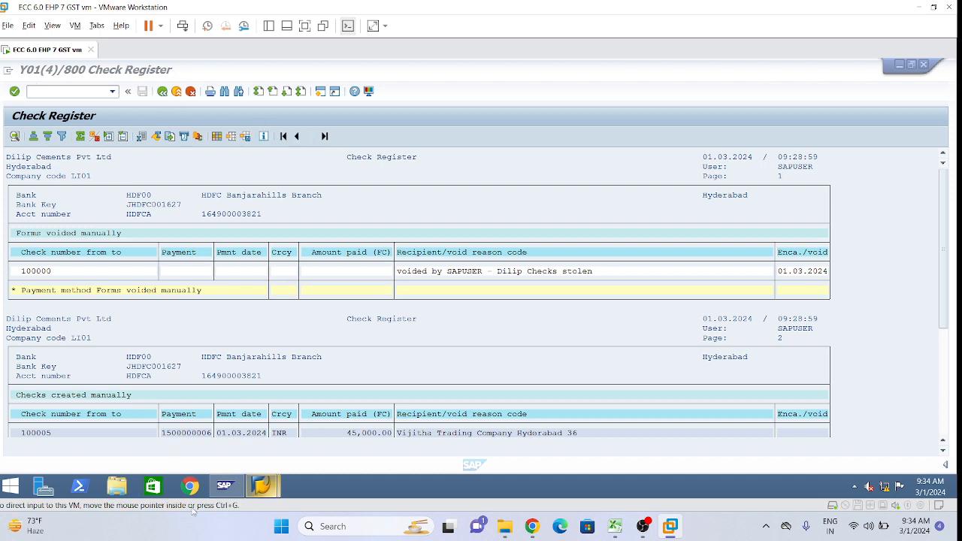
mouse_move(228, 493)
left_click(163, 93)
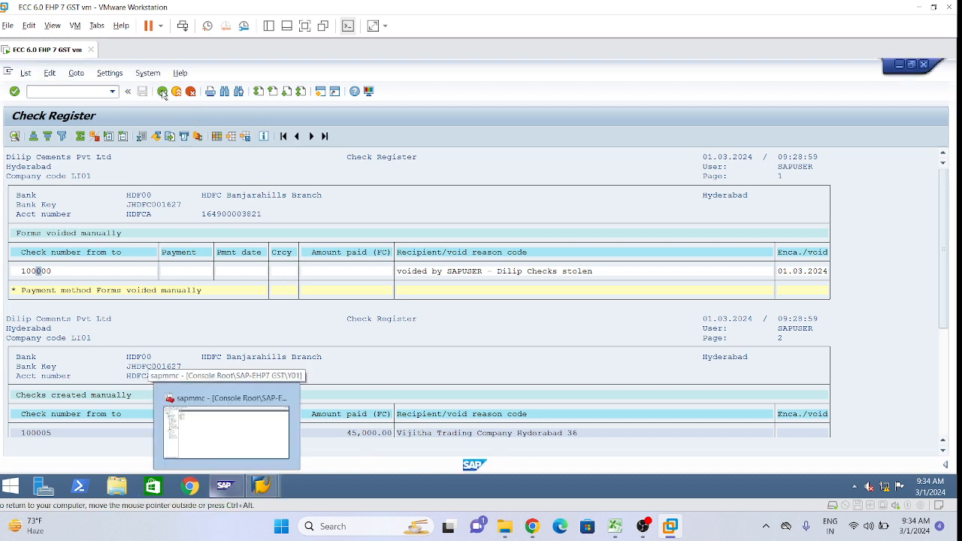
left_click(163, 94)
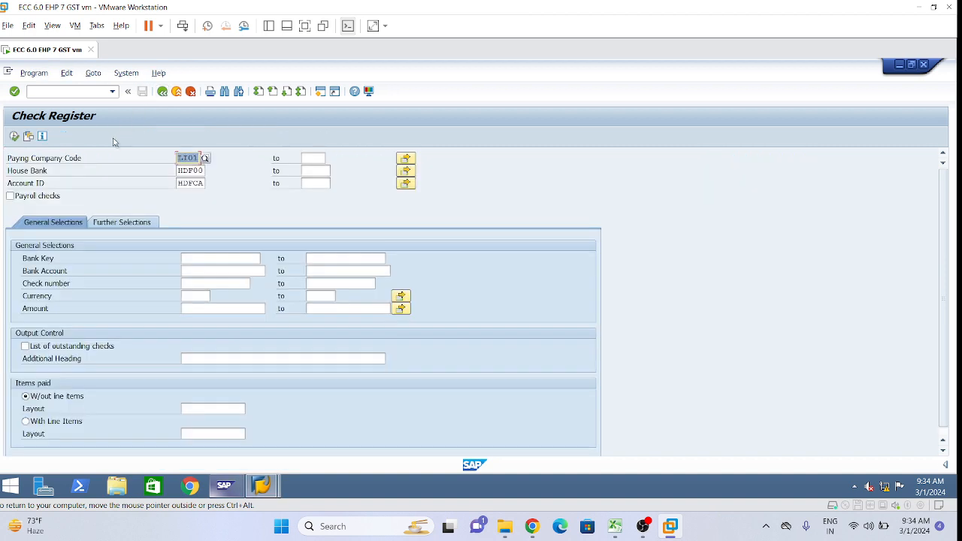
left_click(13, 138)
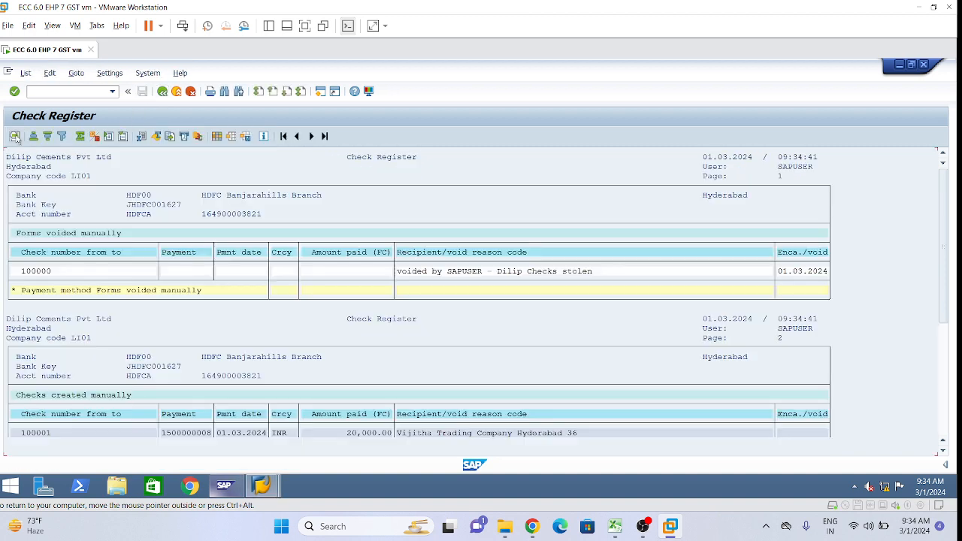
Examine the manually created checks in the register, checking the entry for check 100001 and its payment document.
scroll(85, 421, "down", 4)
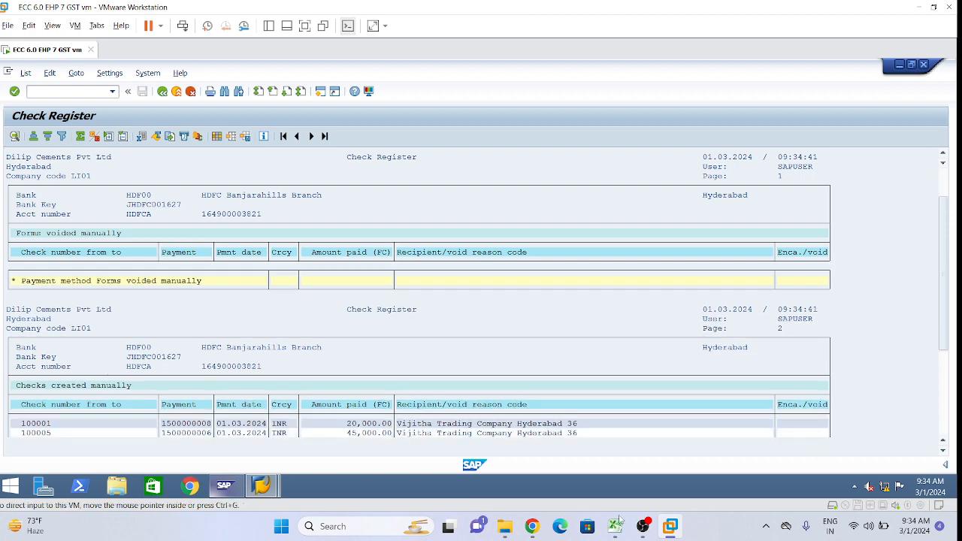
scroll(64, 400, "down", 1)
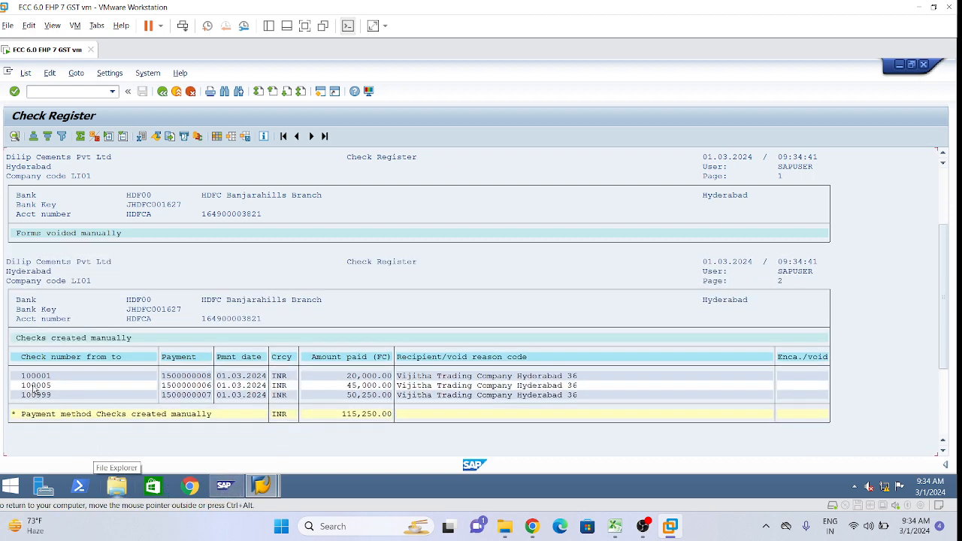
left_click(34, 375)
left_click(188, 376)
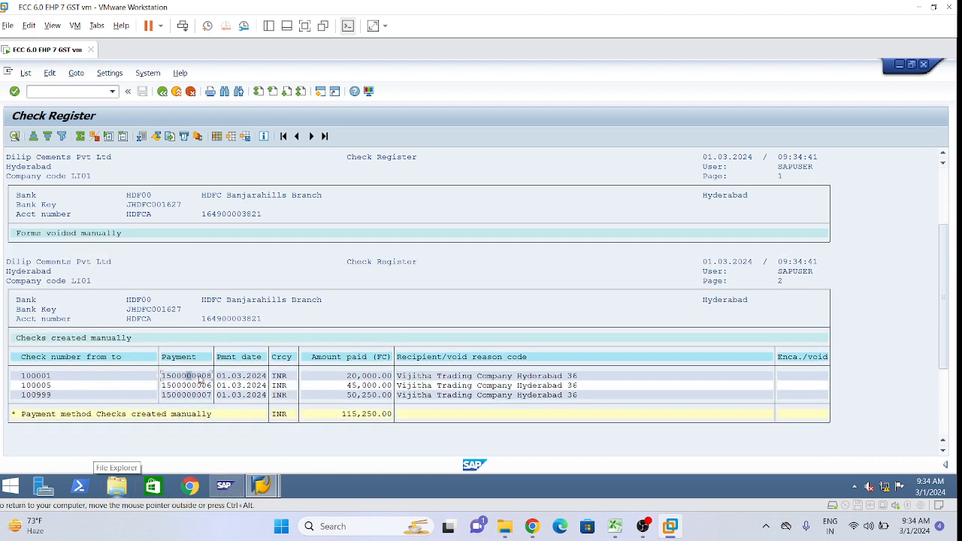